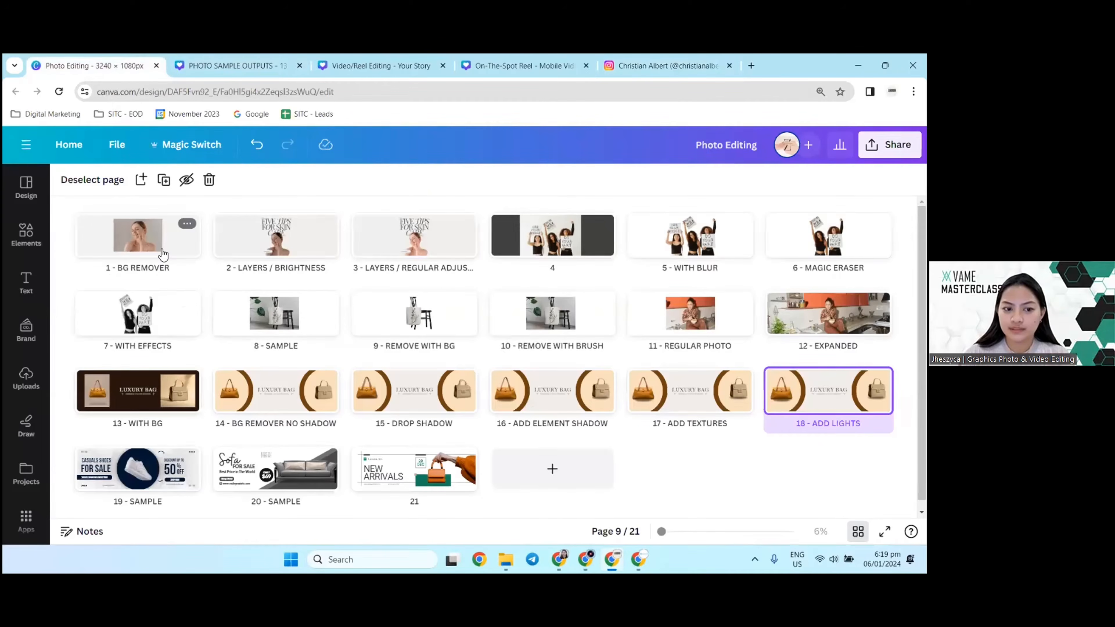
Step: Present the design full screen and step back through the slides from page 9 to the woman's portrait on page 1
click(191, 255)
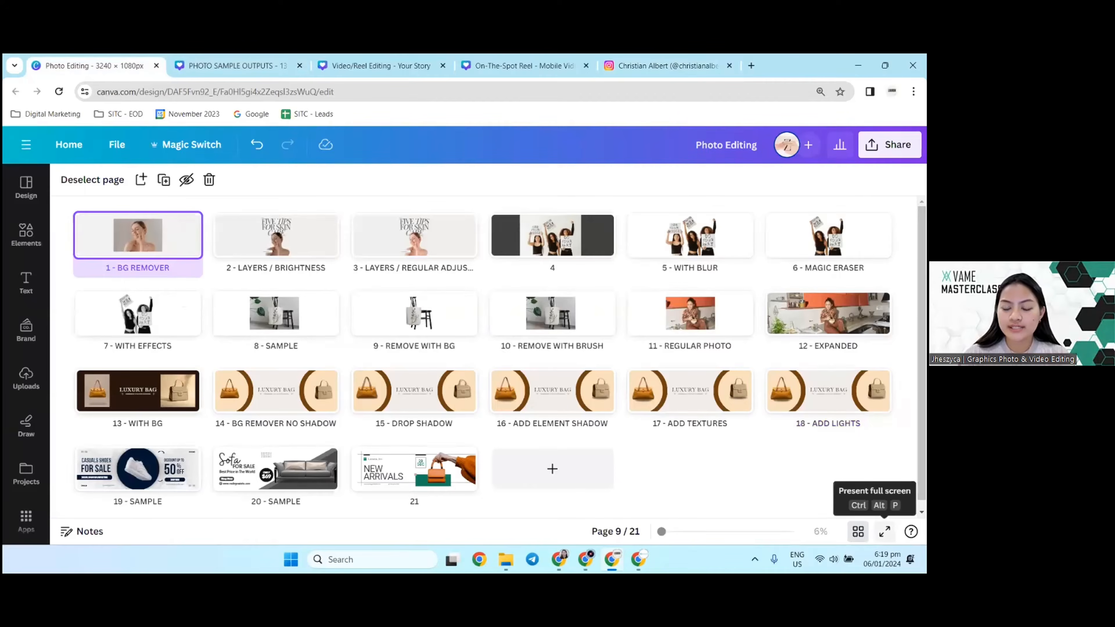
click(883, 531)
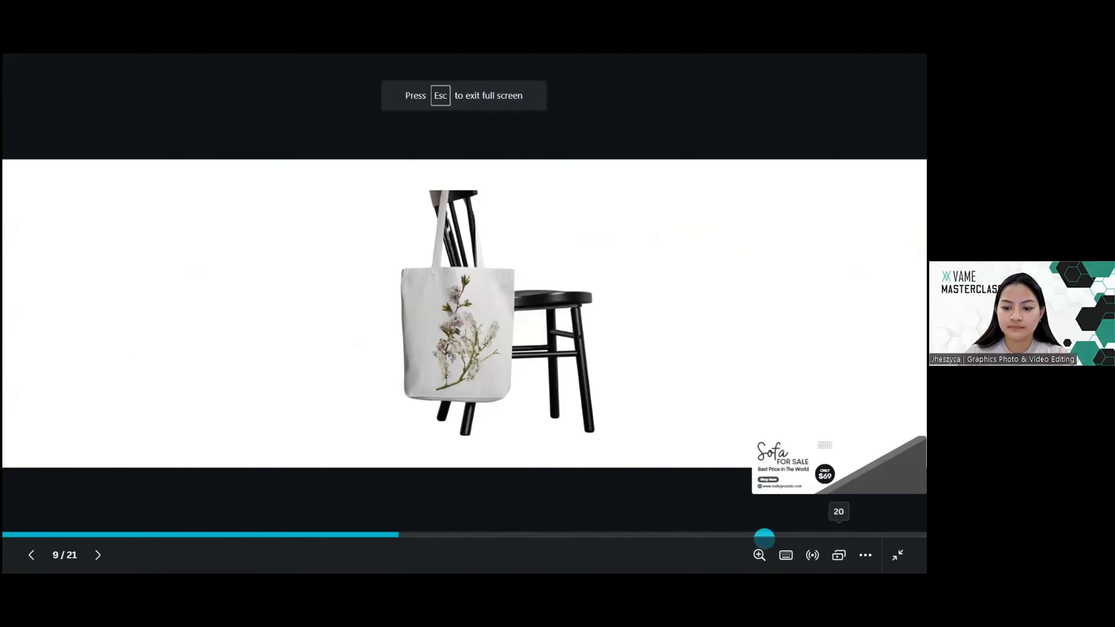
key(Left)
key(Left)
key(Left)
key(Left)
key(Left)
key(Left)
key(Left)
key(Left)
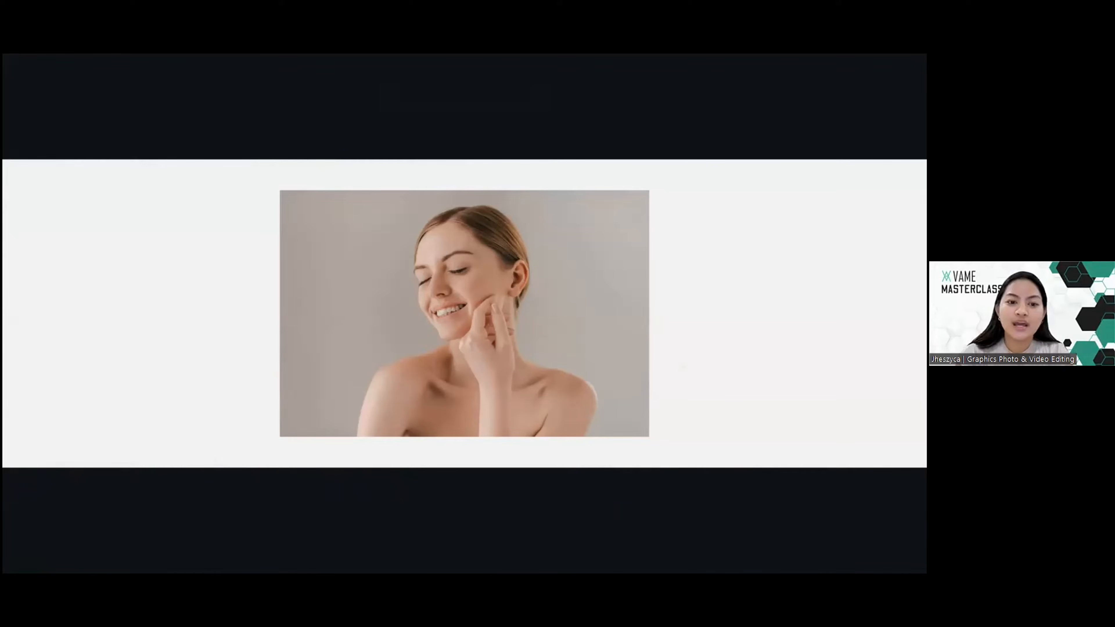
key(Escape)
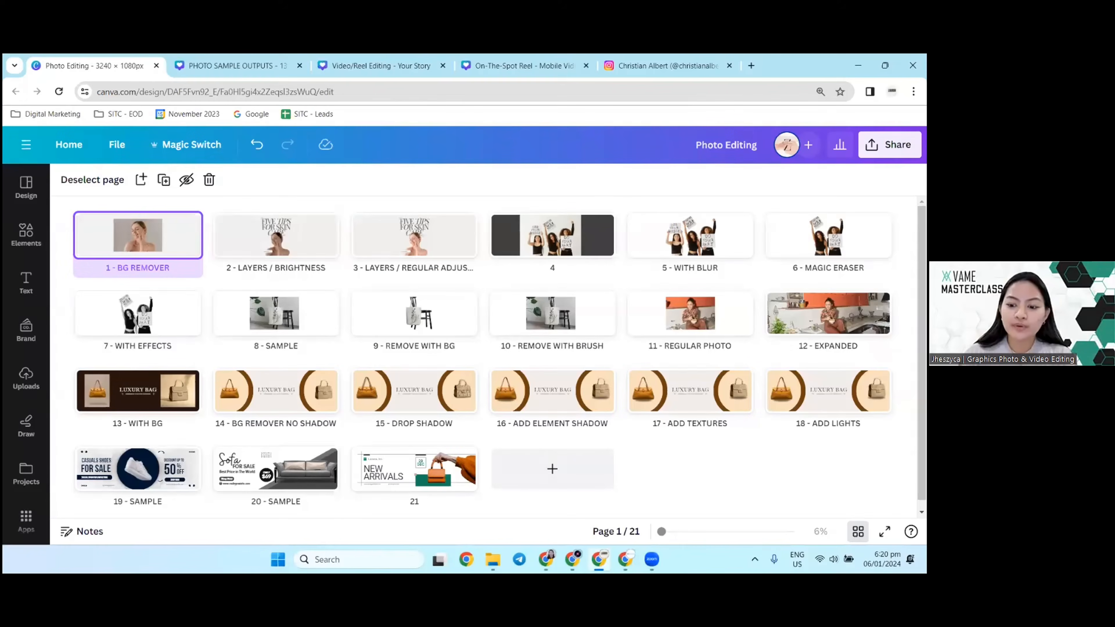
Step: Open page 1 (BG REMOVER) for editing, collapse the templates list and select the woman's photo
double_click(168, 251)
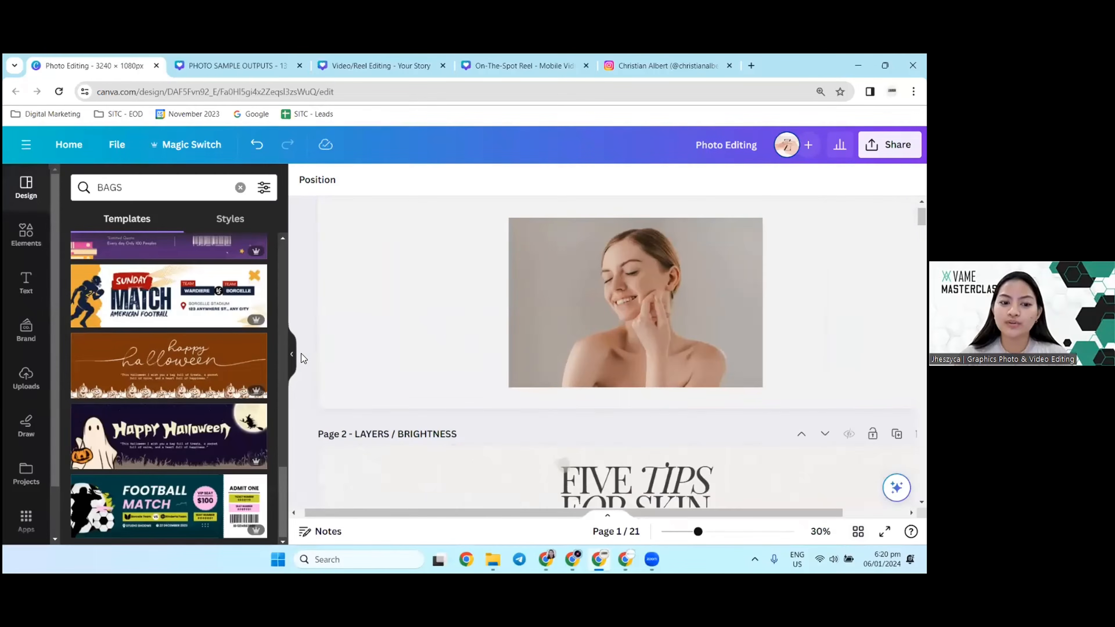
click(291, 354)
scroll(463, 330, up, 1)
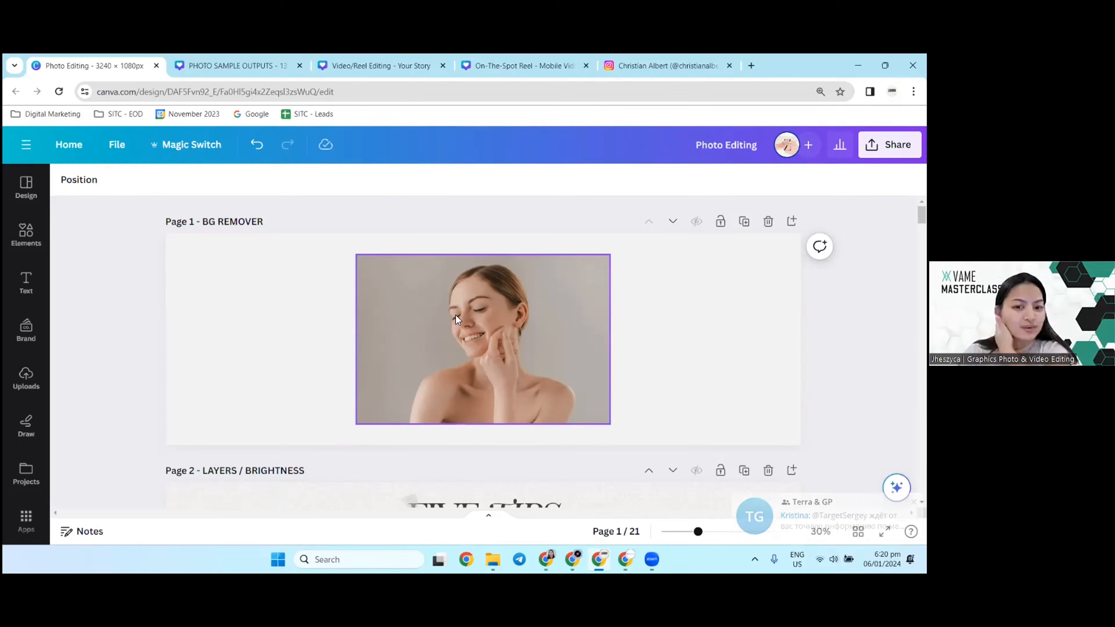
click(470, 339)
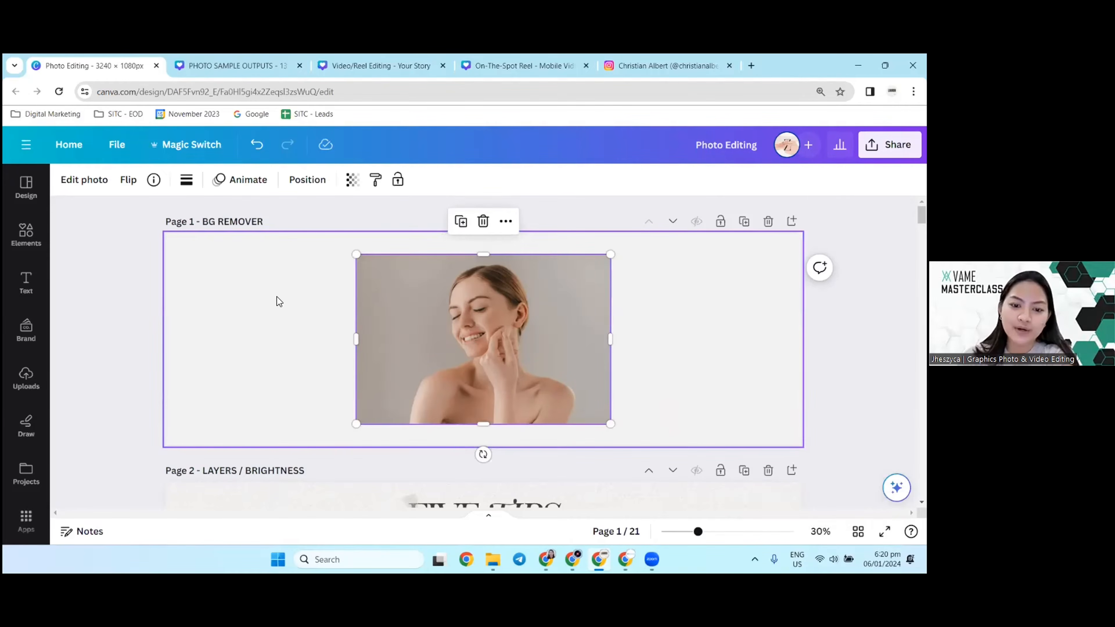
Step: View the finished "Five Tips for Skin Care" layout on page 3 in full screen and return to the editor
scroll(281, 304, down, 5)
scroll(290, 309, down, 6)
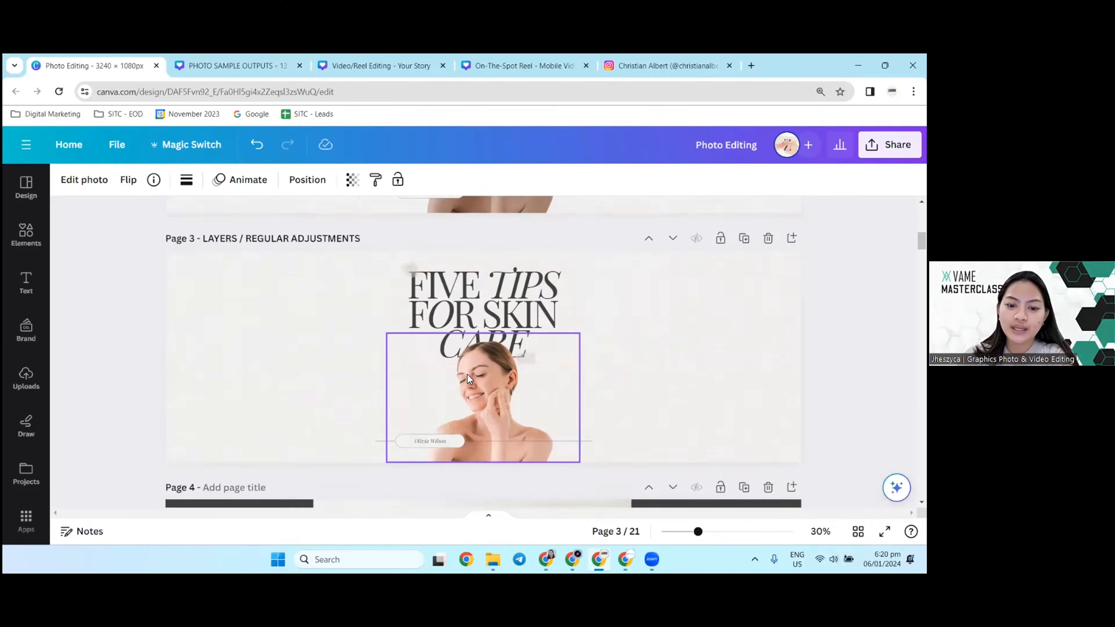
scroll(619, 324, up, 1)
click(688, 342)
click(884, 531)
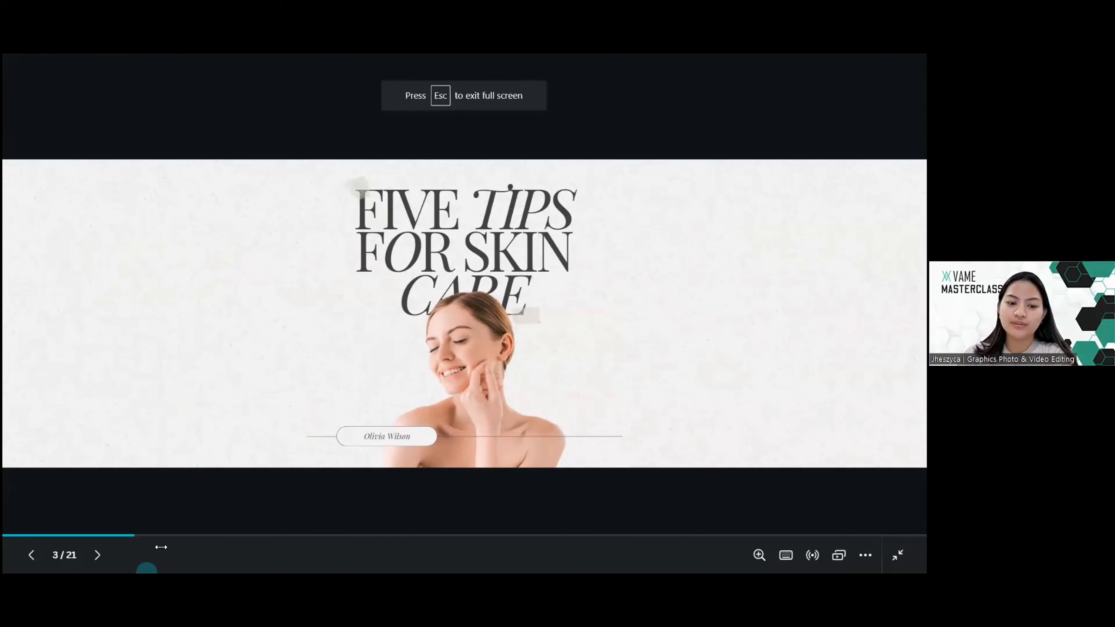
key(Escape)
scroll(217, 404, up, 8)
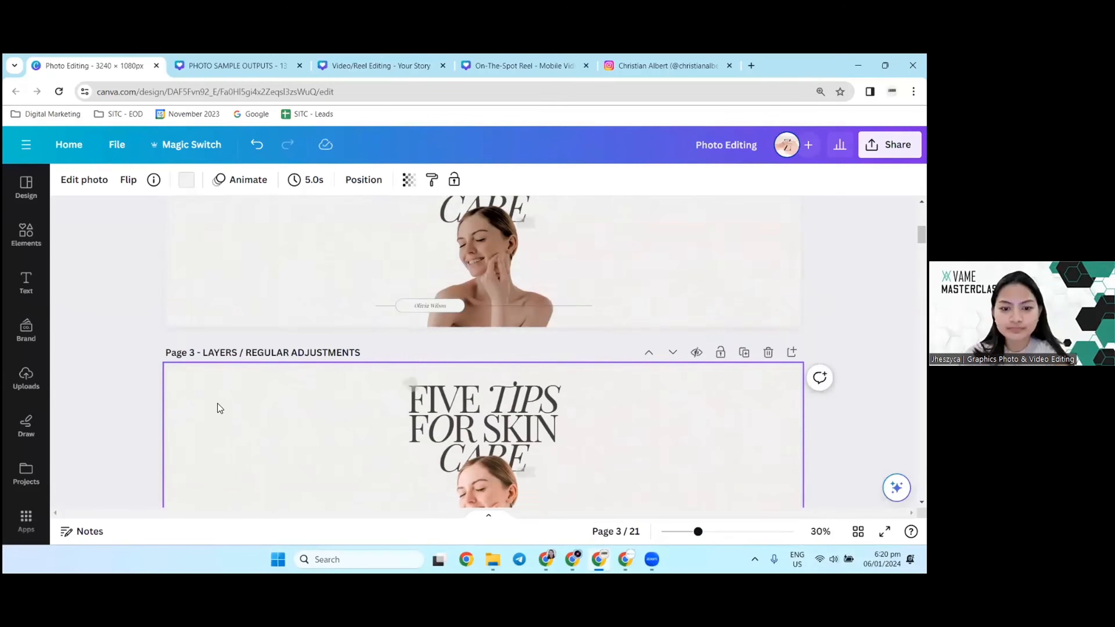
Step: Select the woman's photo on page 1 and open its image adjustments with the whole image as the area
click(432, 312)
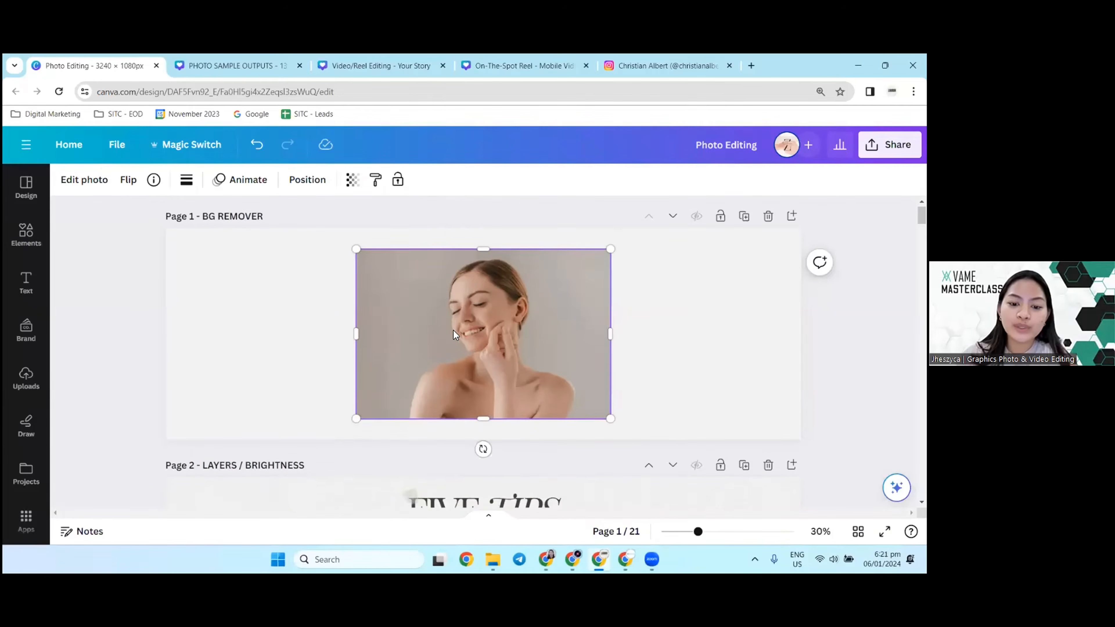
scroll(453, 330, down, 3)
scroll(639, 216, up, 3)
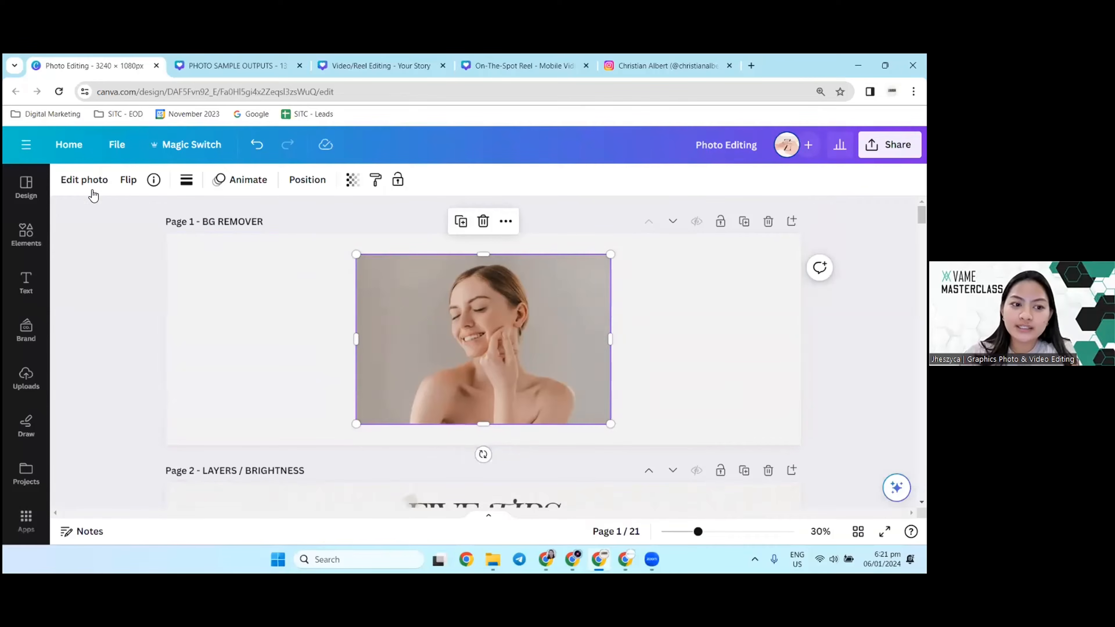
click(83, 180)
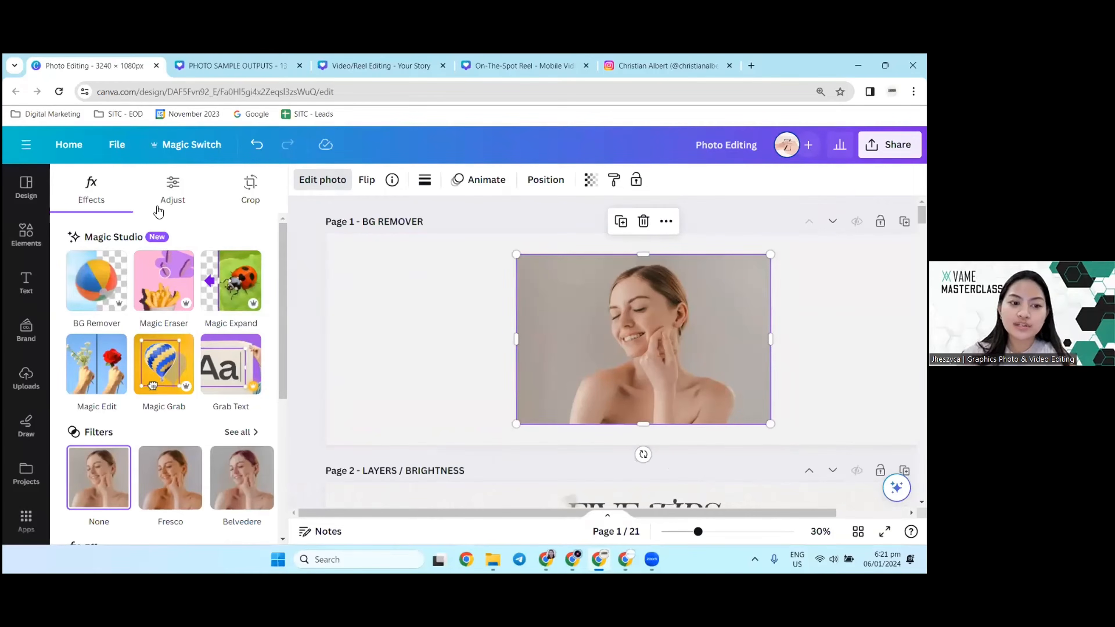
click(173, 188)
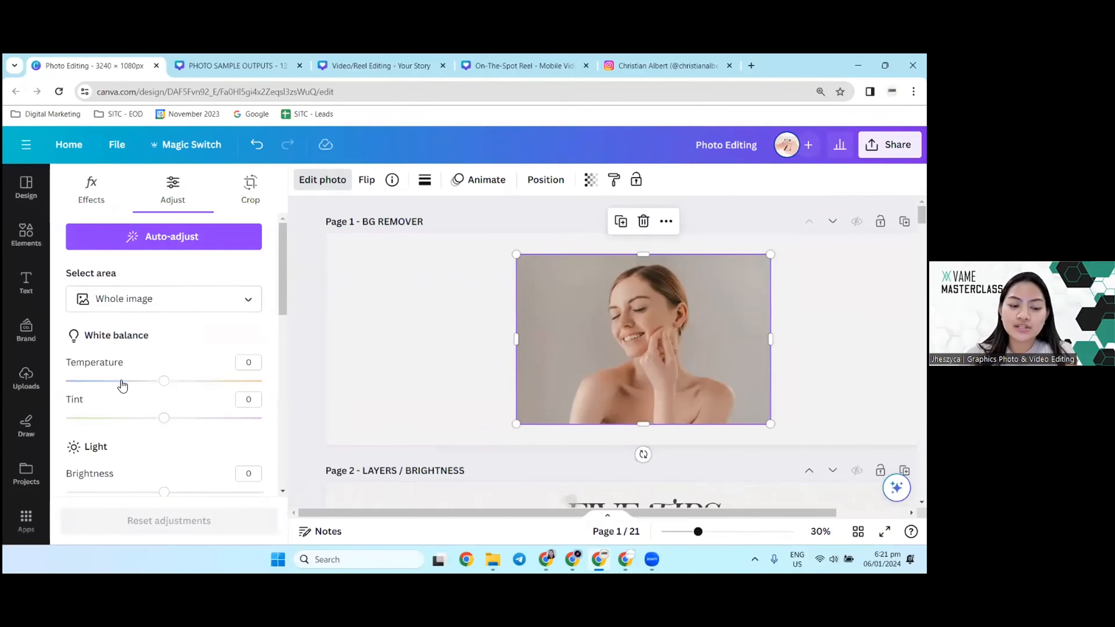
scroll(109, 340, down, 1)
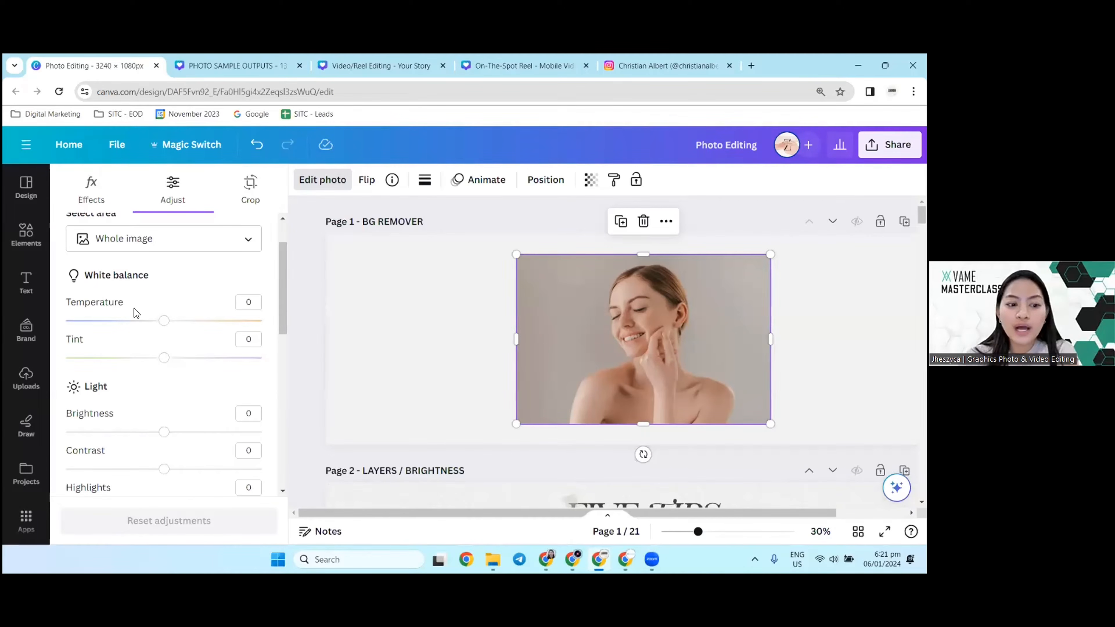
Step: Try a white balance temperature of 32 on the page 1 photo and return it to 0
mouse_move(164, 320)
mouse_down()
mouse_move(215, 320)
mouse_move(83, 342)
mouse_move(217, 320)
mouse_move(103, 325)
mouse_move(166, 313)
mouse_up()
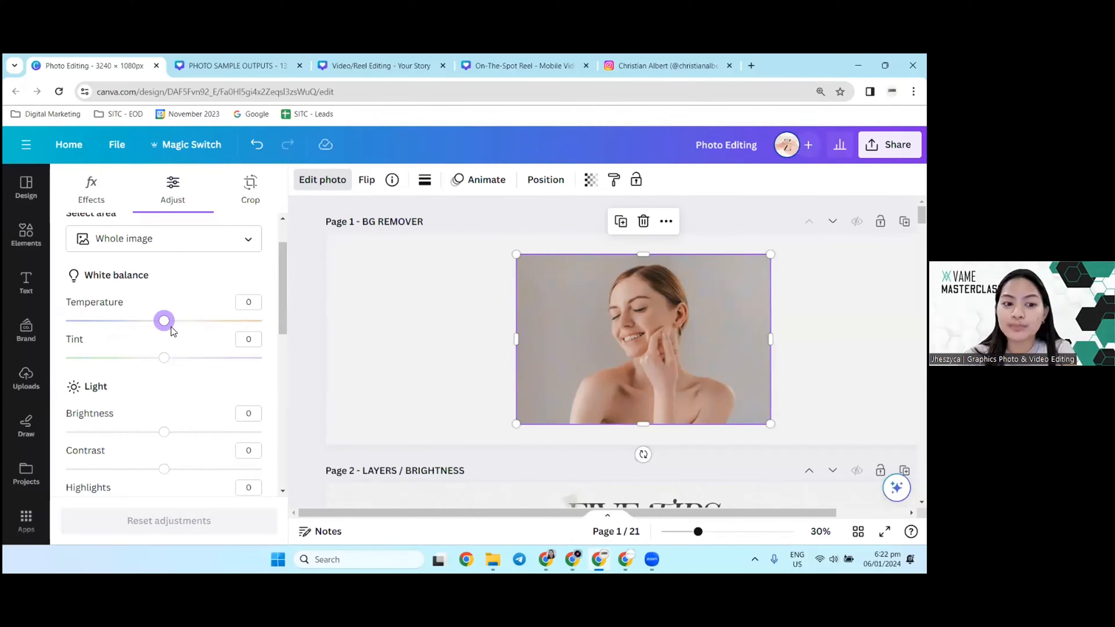
drag(164, 308, 197, 314)
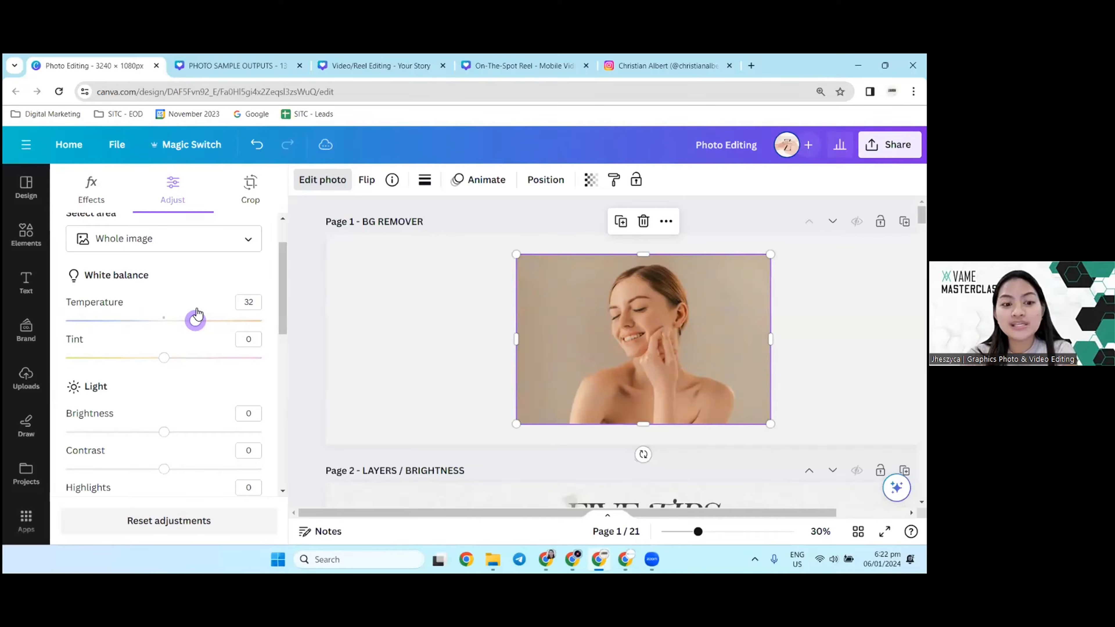
drag(197, 312, 164, 319)
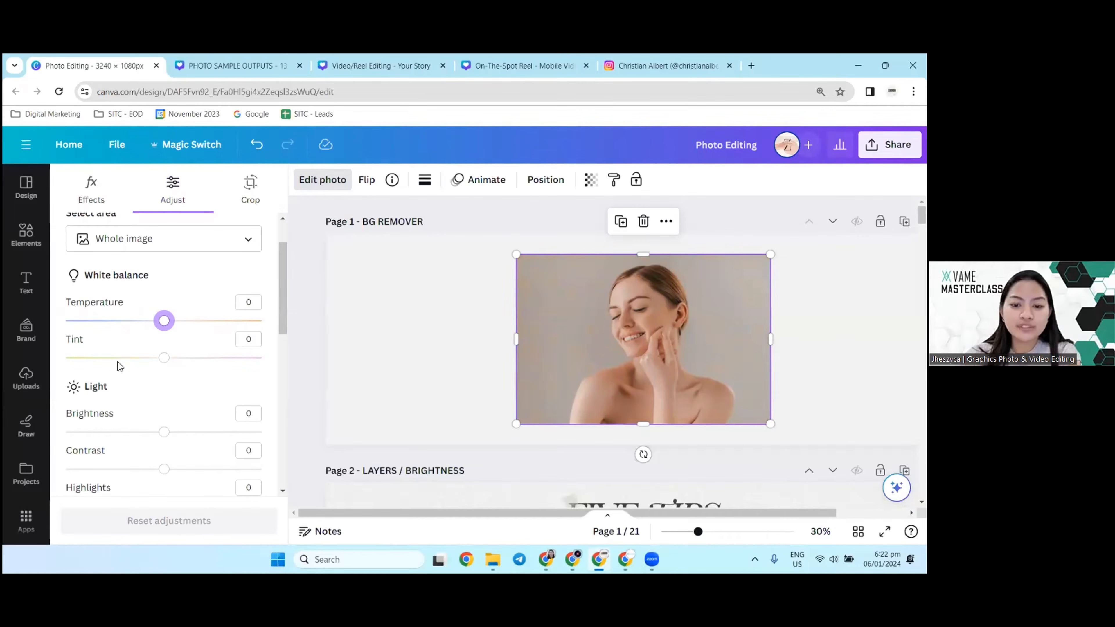
Step: Try a tint of -1 on the page 1 photo and return it to 0
mouse_move(164, 357)
mouse_down()
mouse_move(221, 353)
mouse_move(143, 356)
mouse_move(164, 350)
mouse_up()
scroll(164, 351, down, 1)
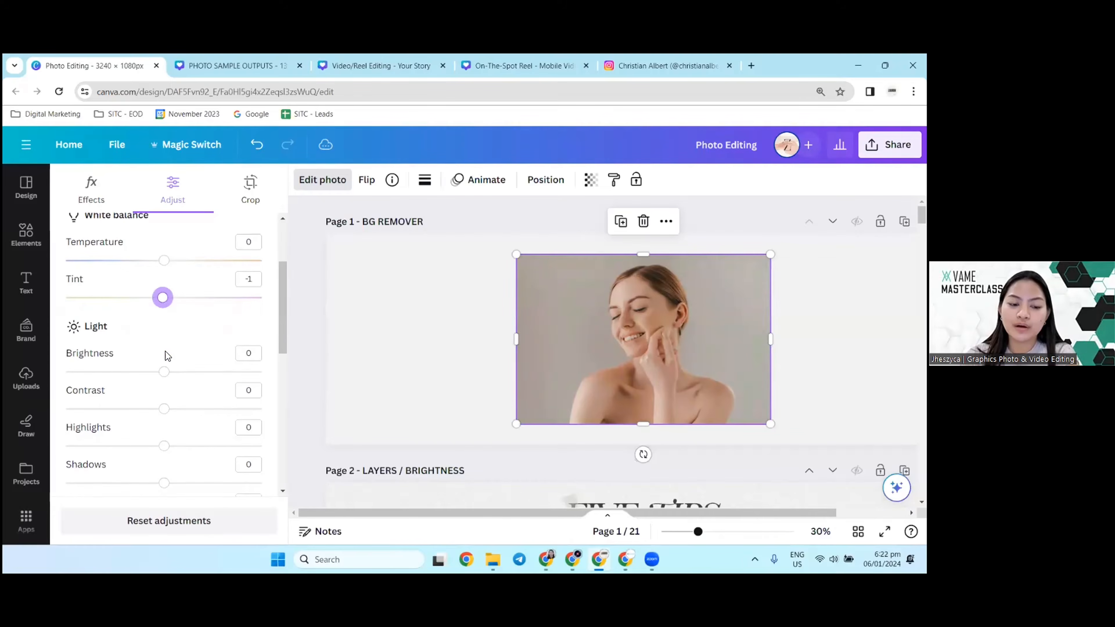
drag(163, 299, 166, 302)
scroll(171, 321, down, 2)
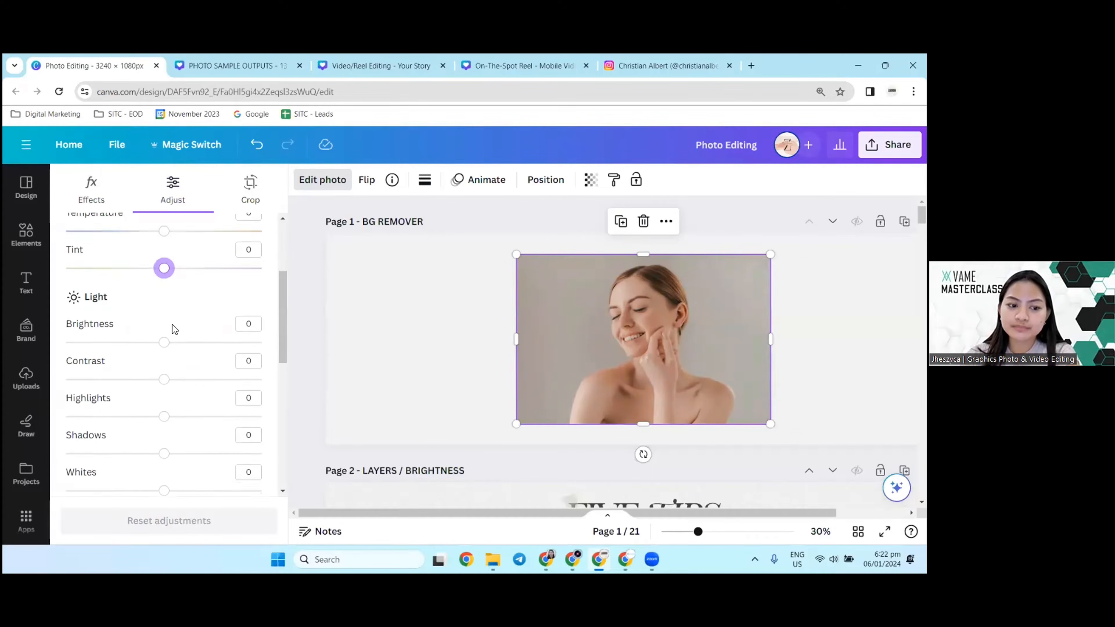
Step: Set the page 1 photo's brightness to 20 and its contrast to 15
scroll(238, 400, up, 1)
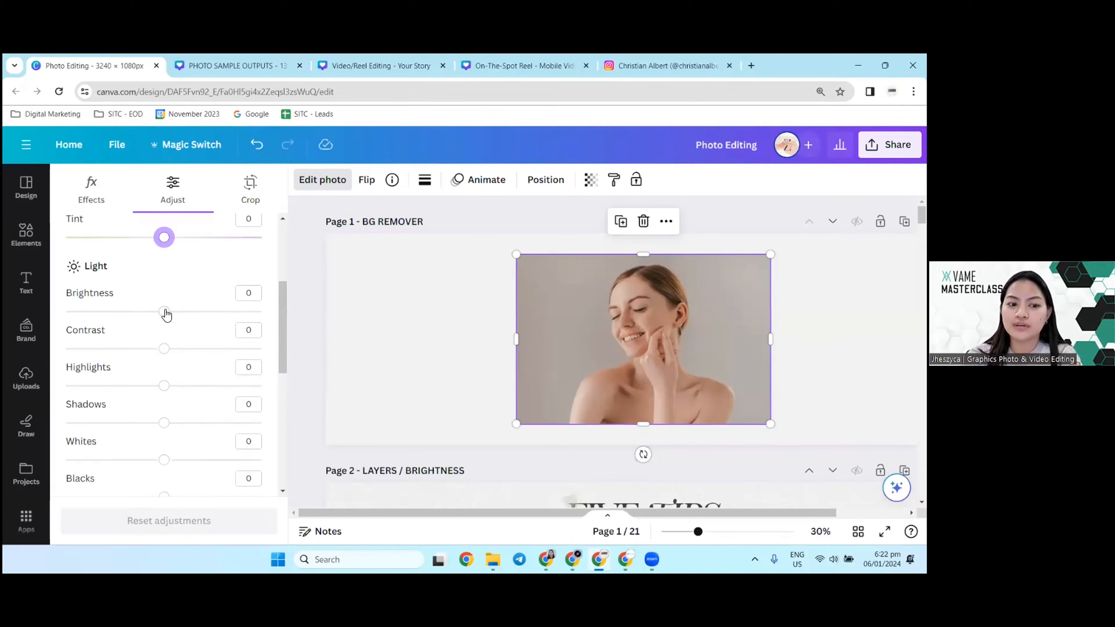
drag(164, 312, 186, 310)
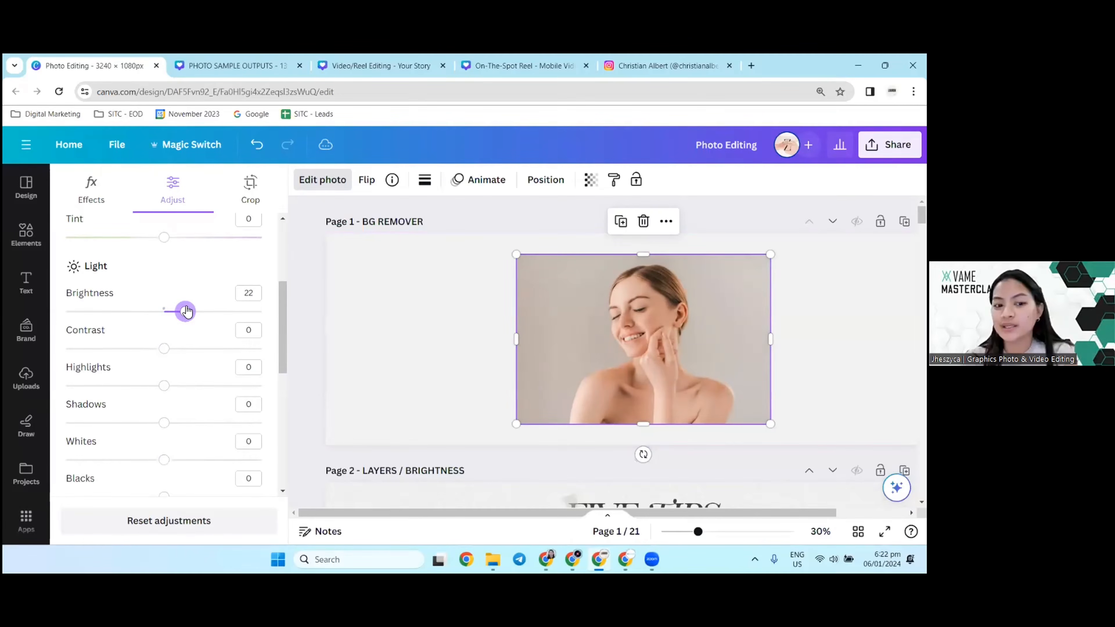
mouse_move(171, 312)
mouse_down()
mouse_move(128, 319)
mouse_move(166, 314)
mouse_up()
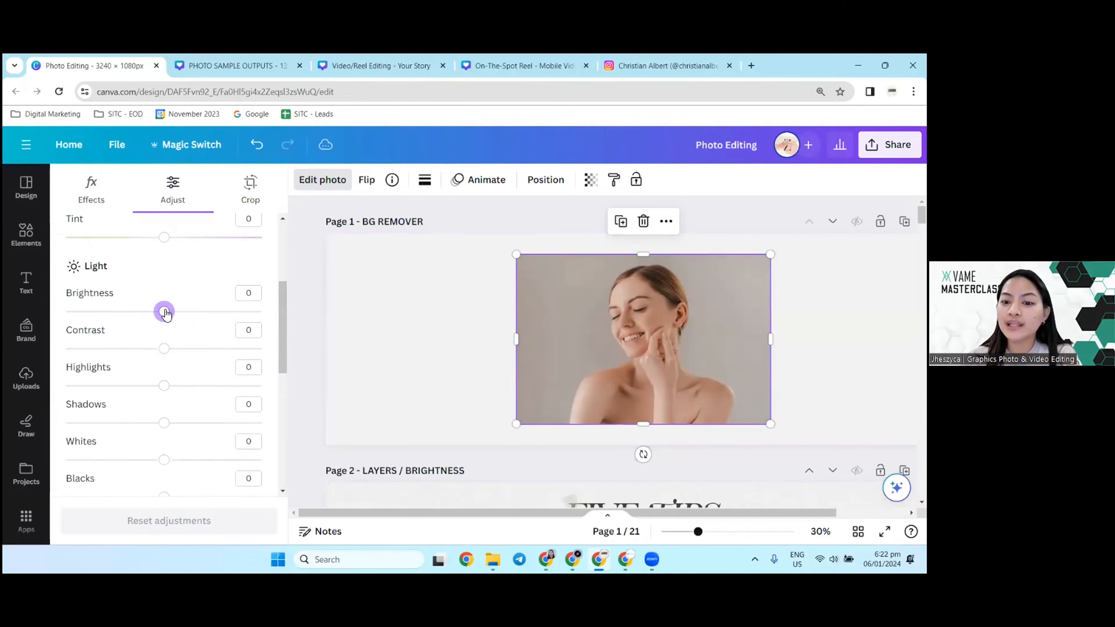
drag(166, 313, 182, 312)
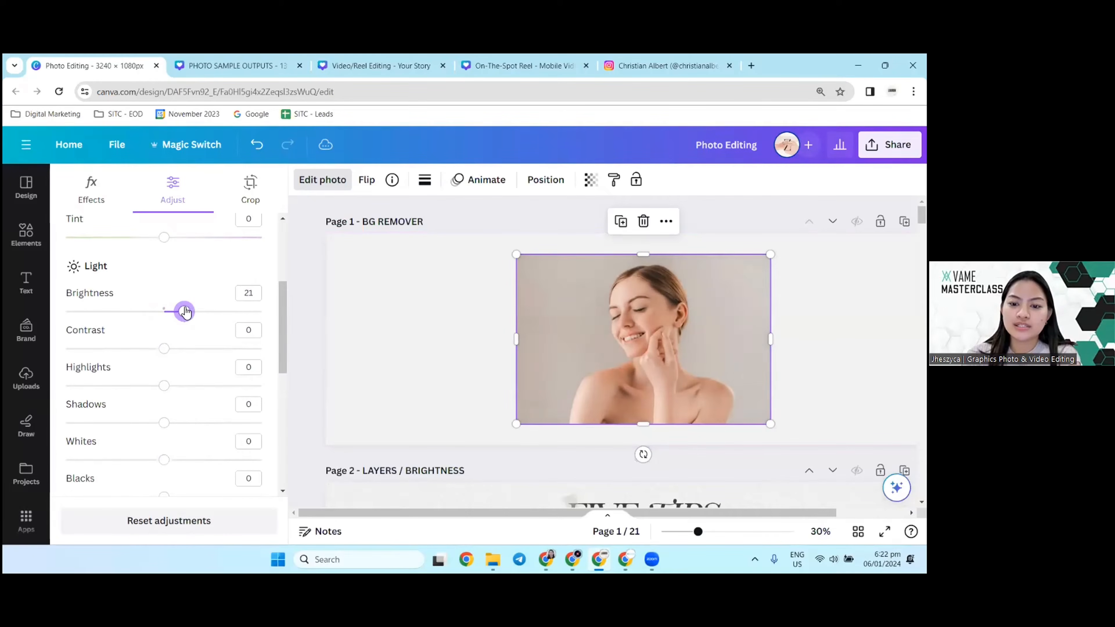
drag(167, 351, 184, 354)
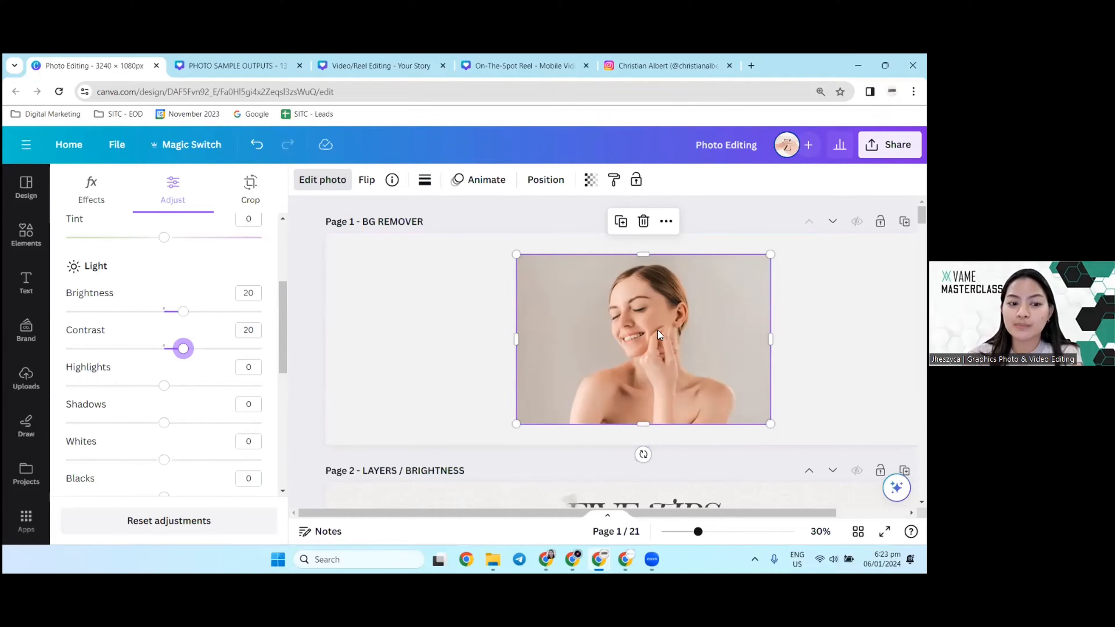
mouse_move(185, 358)
mouse_down()
mouse_move(138, 364)
mouse_move(204, 355)
mouse_move(133, 365)
mouse_move(199, 354)
mouse_move(153, 359)
mouse_move(180, 353)
mouse_up()
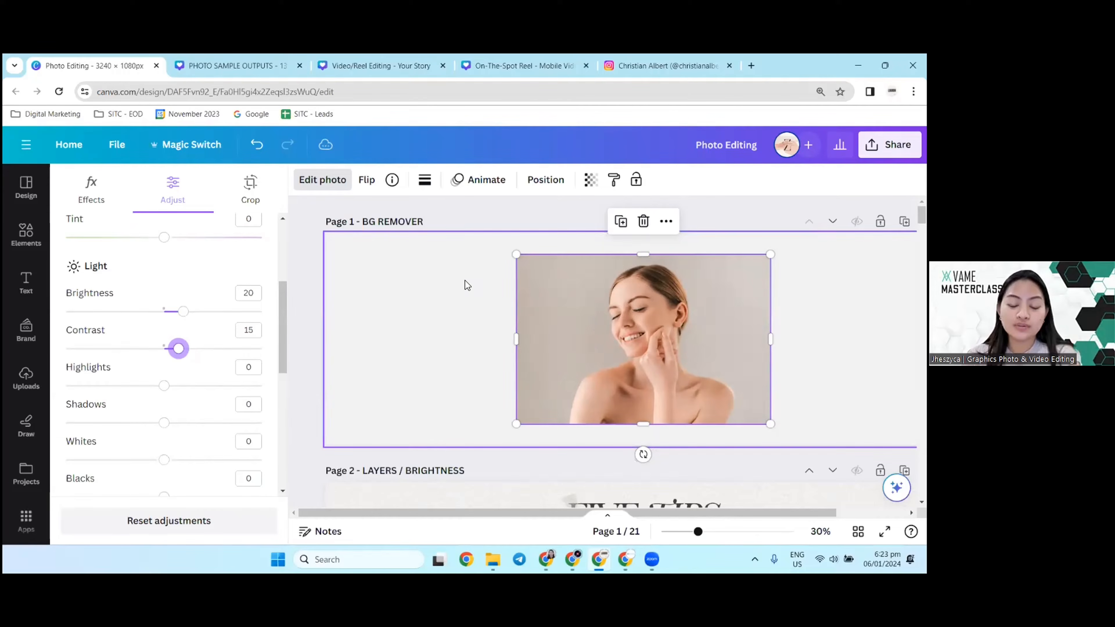
Step: Review the remaining Light, Color and Texture adjustments of the page 1 photo, keeping Sharpness at 0
scroll(234, 326, down, 1)
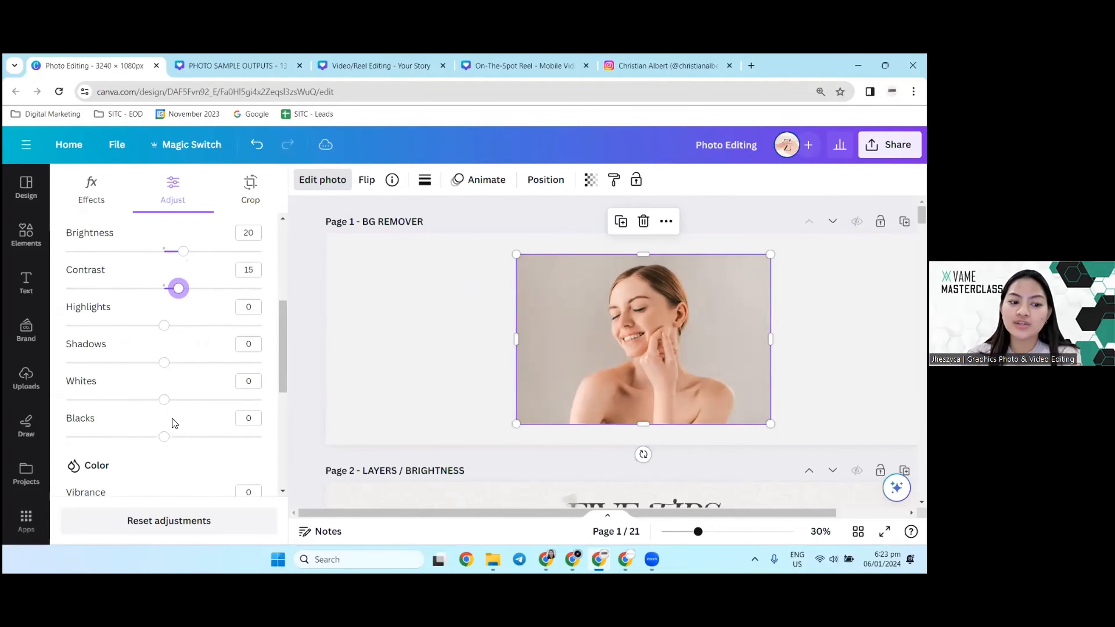
scroll(172, 418, down, 5)
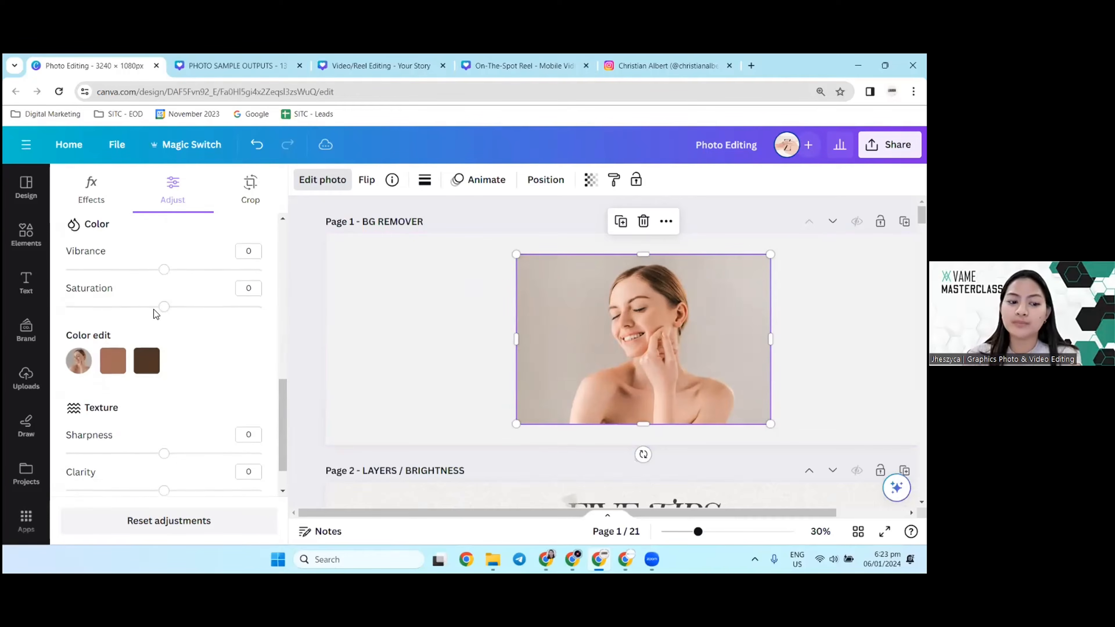
scroll(153, 309, down, 1)
mouse_move(165, 407)
mouse_down()
mouse_move(207, 404)
mouse_move(163, 406)
mouse_up()
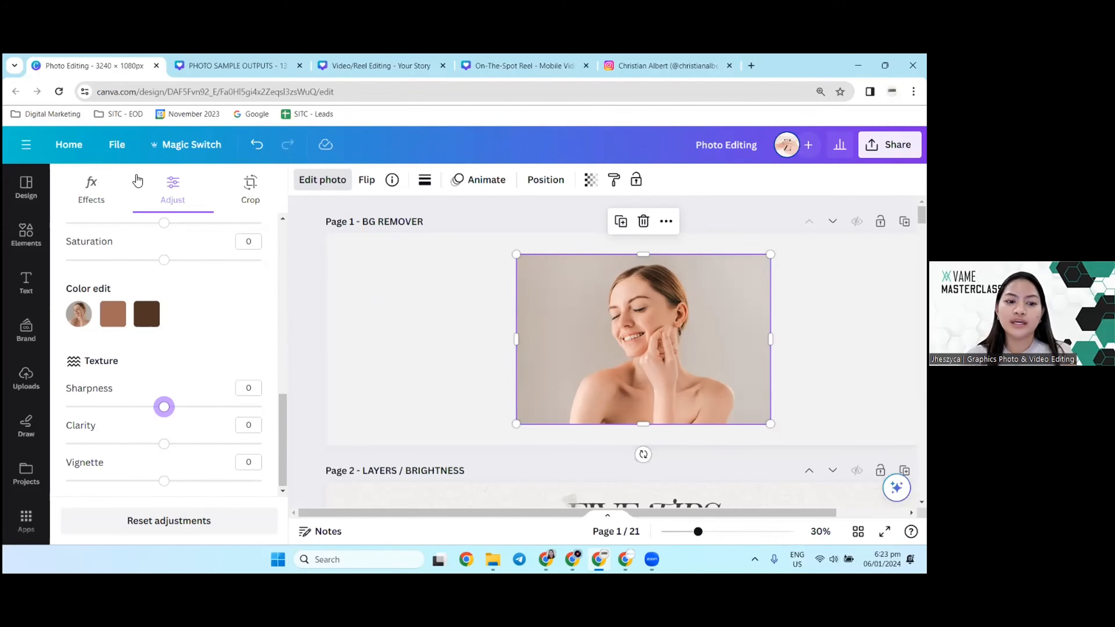
Step: Deselect the adjusted photo on page 1 and compare it with the skin care layout on page 2
scroll(552, 376, down, 1)
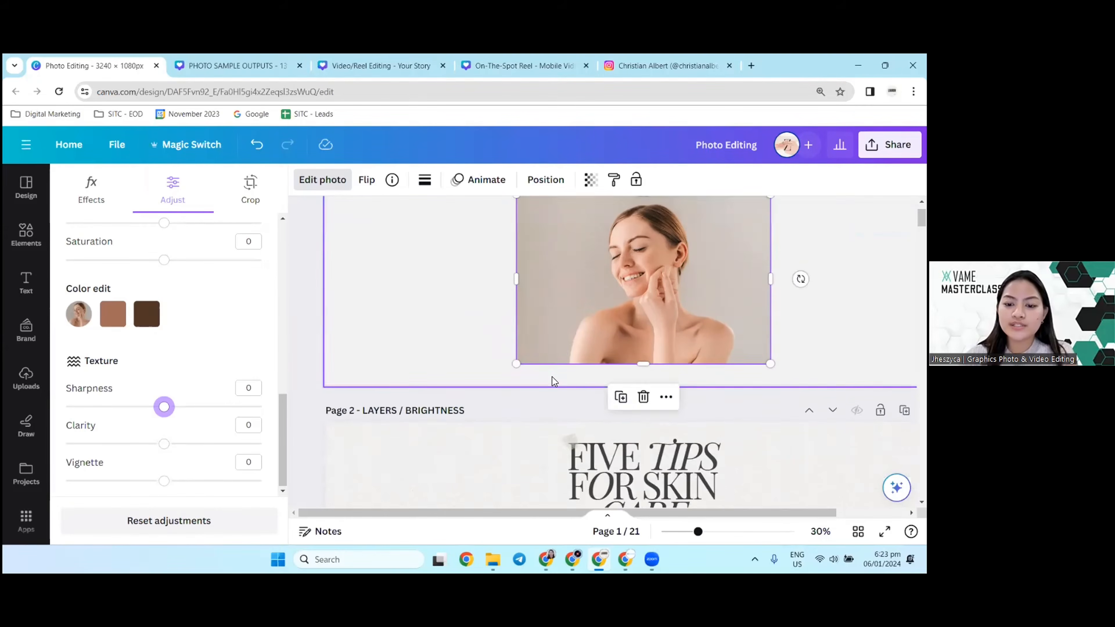
scroll(553, 376, up, 1)
click(386, 299)
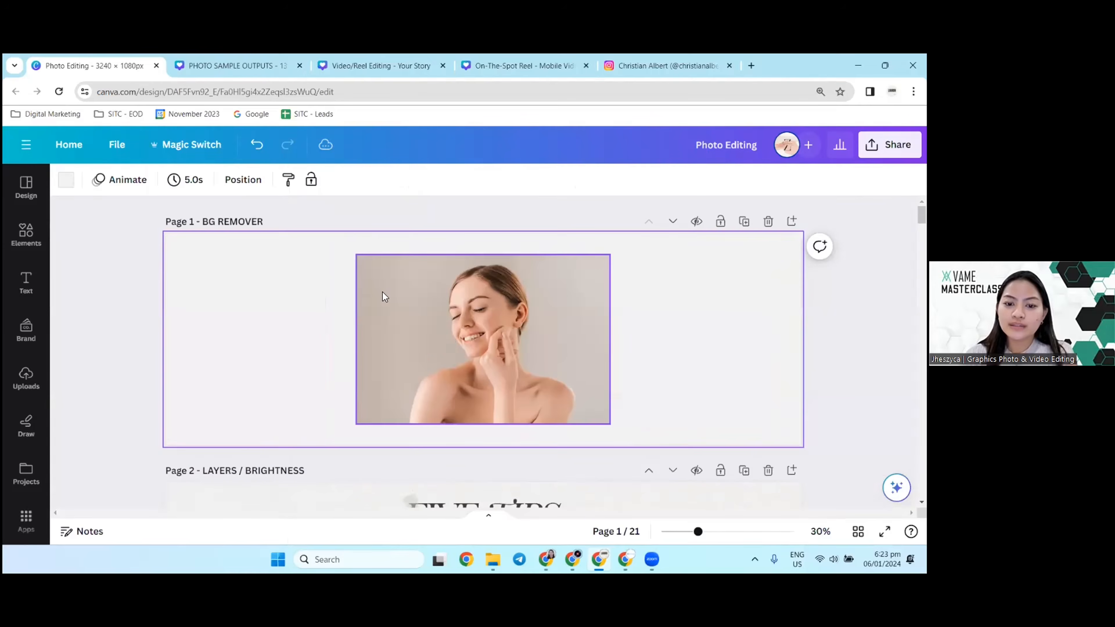
scroll(403, 351, down, 4)
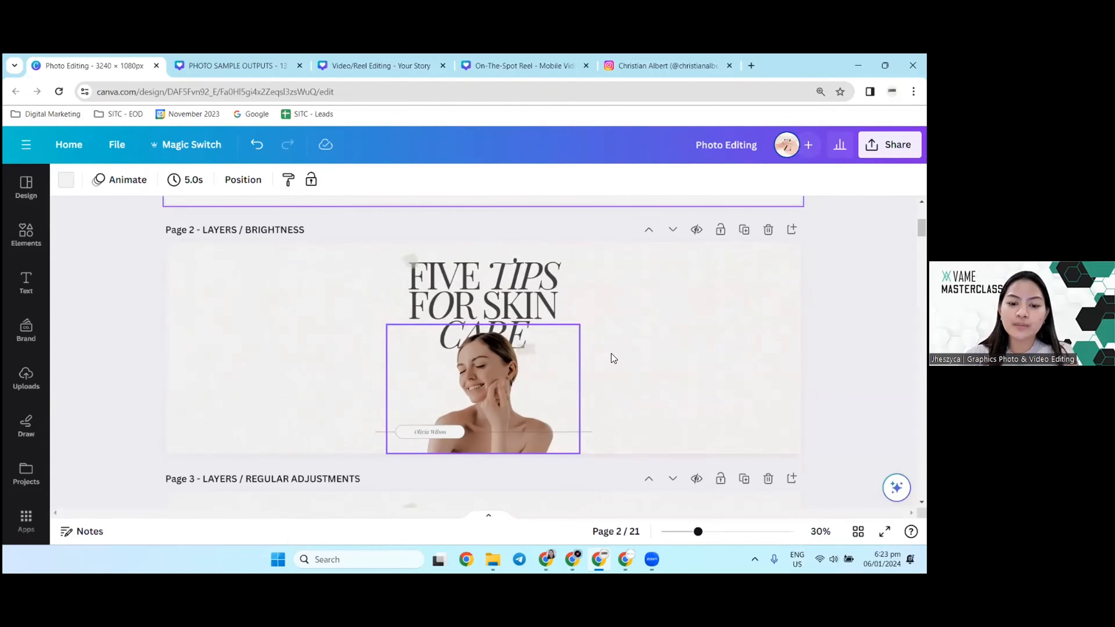
scroll(408, 361, up, 3)
Step: Remove the background of the woman's photo on page 1 and view the Background Remover's Erase and Restore brush settings
click(464, 259)
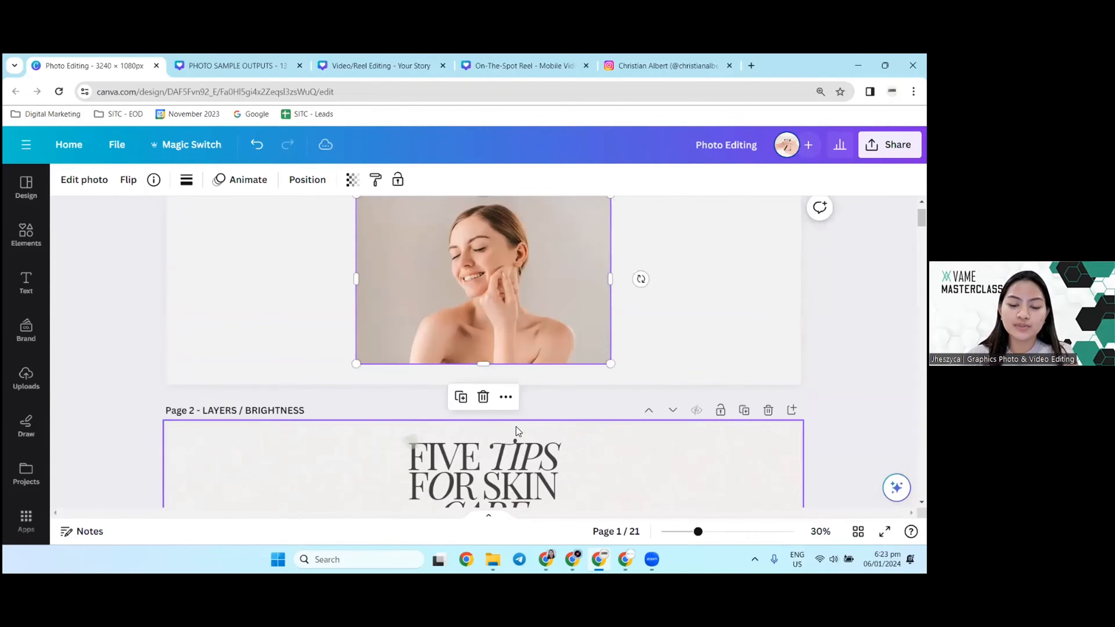
scroll(487, 406, down, 3)
scroll(439, 308, up, 4)
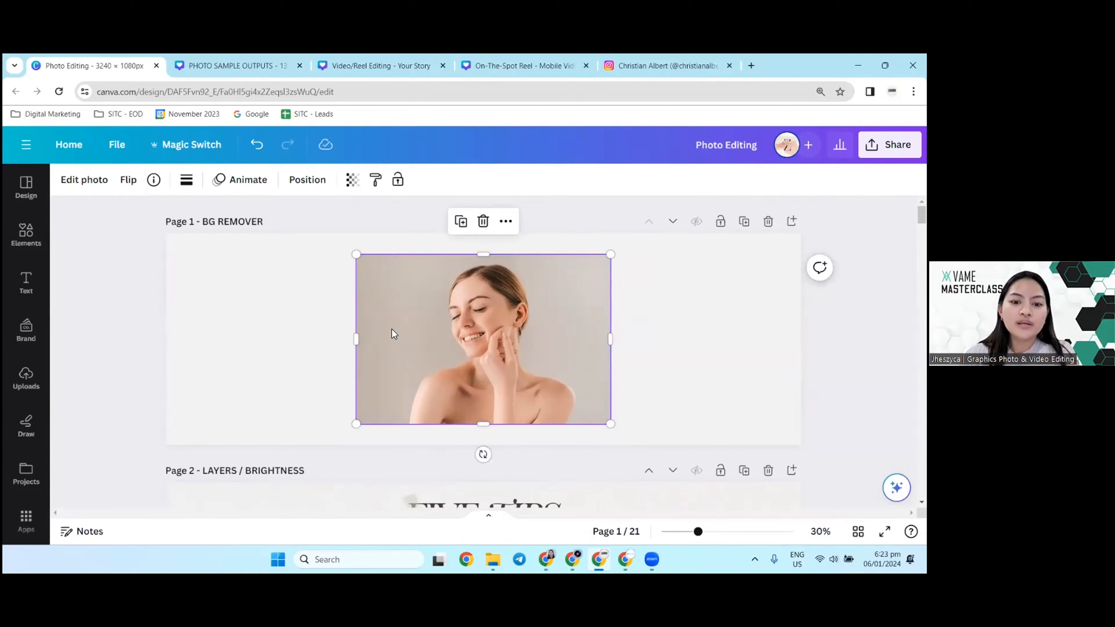
click(86, 187)
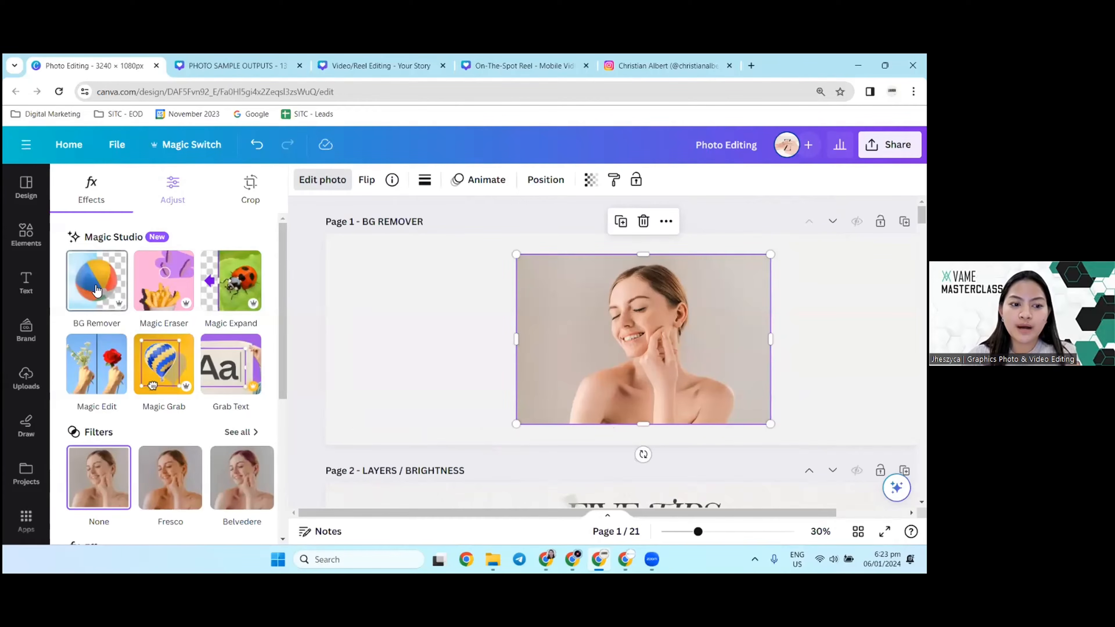
click(96, 290)
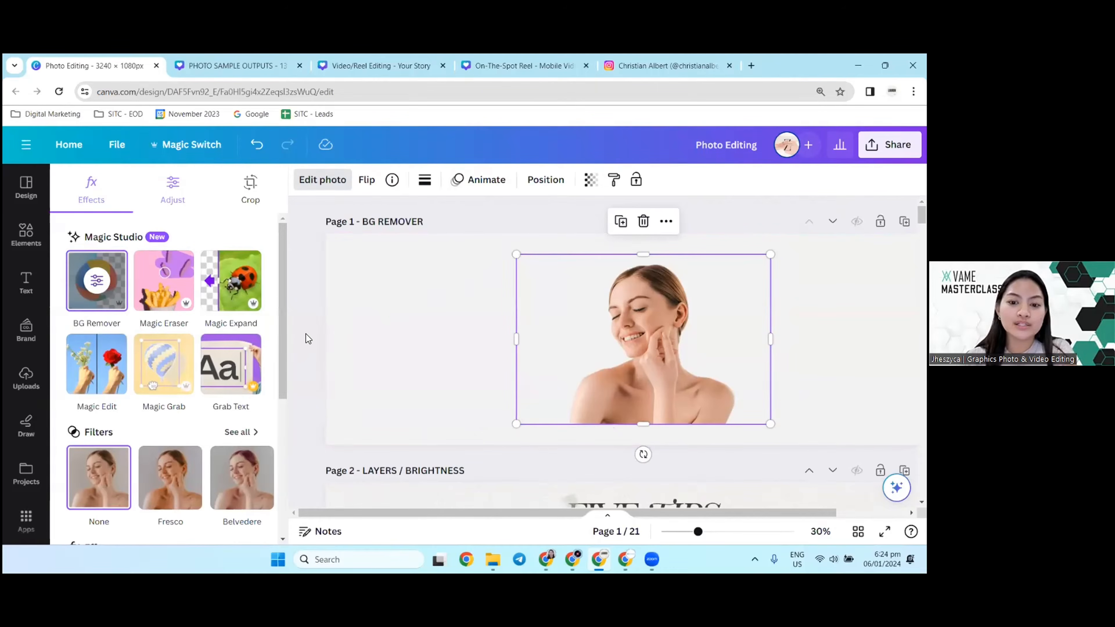
click(98, 282)
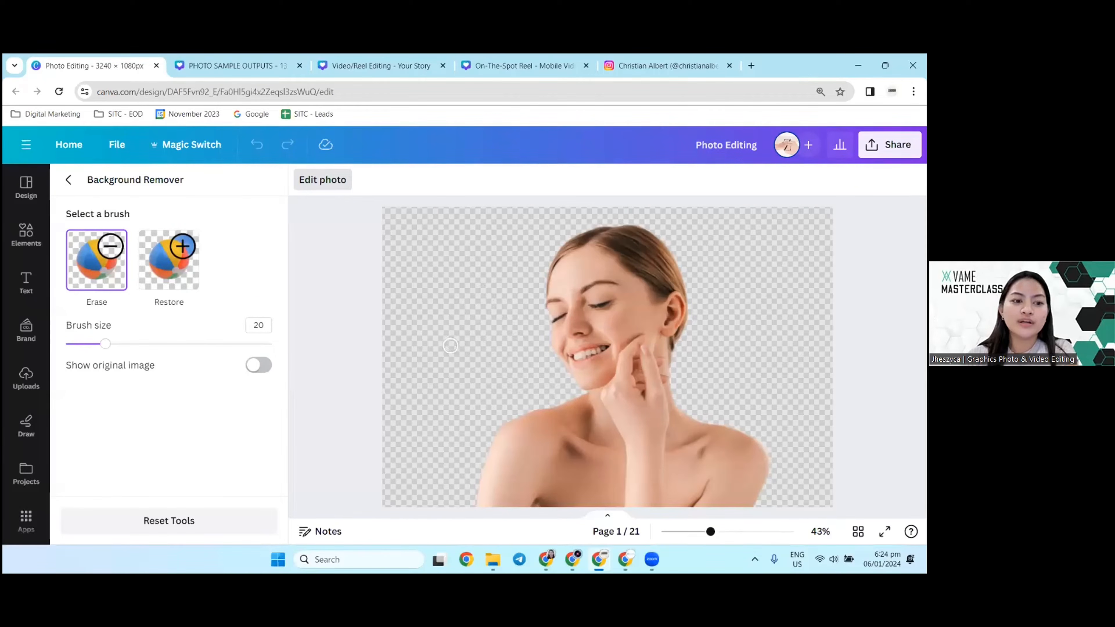
click(70, 181)
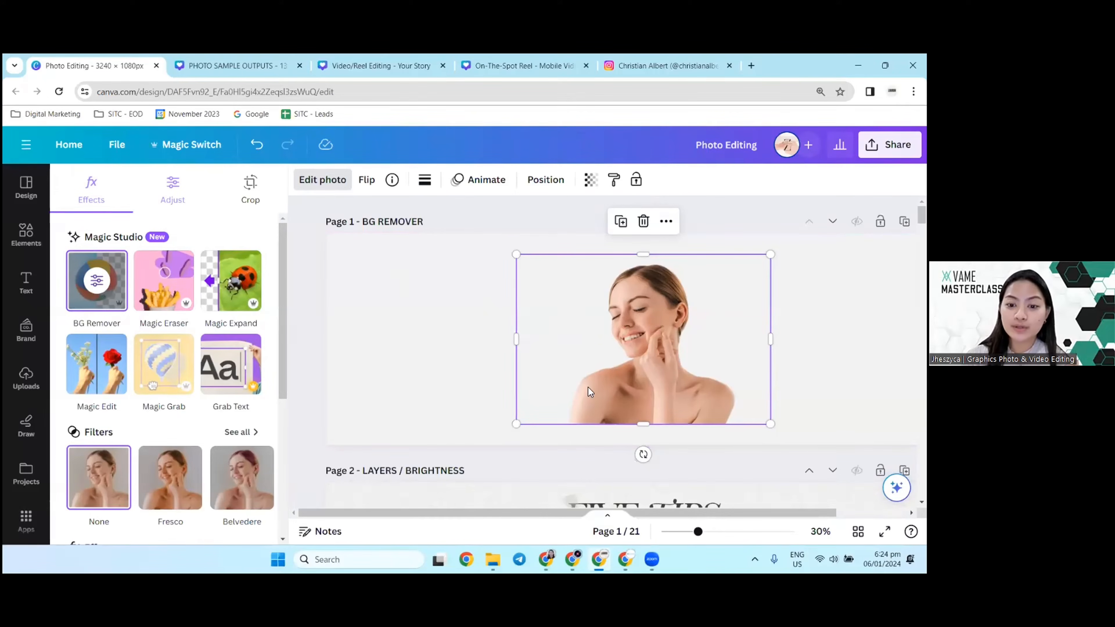
Step: Undo the background removal on page 1 to compare it with the original photo and bring the removal back
click(441, 333)
key(ctrl+z)
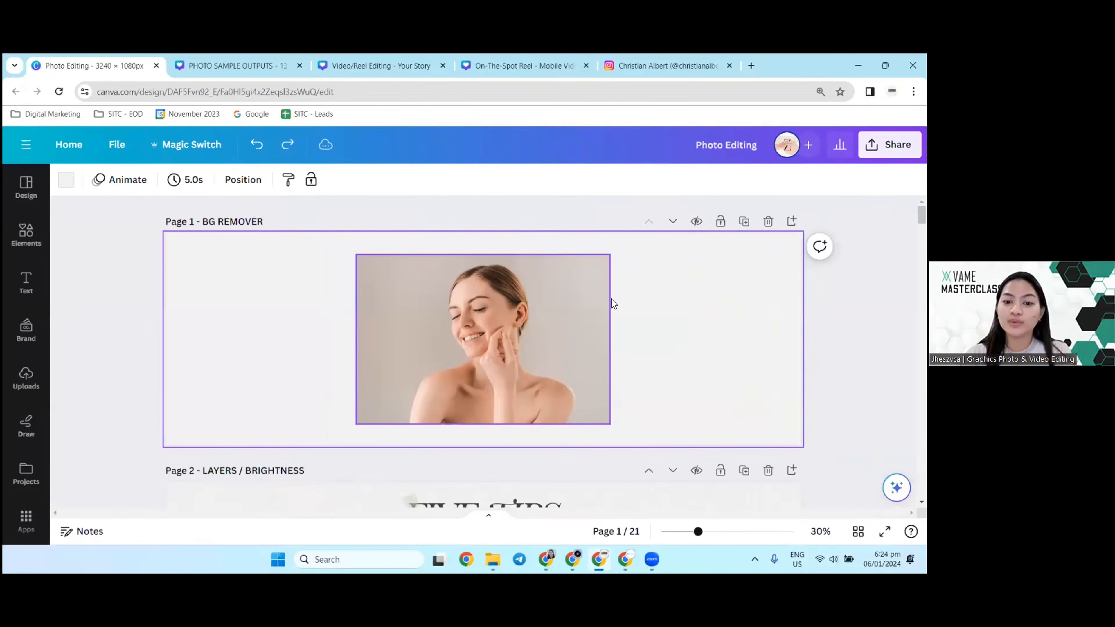
click(377, 321)
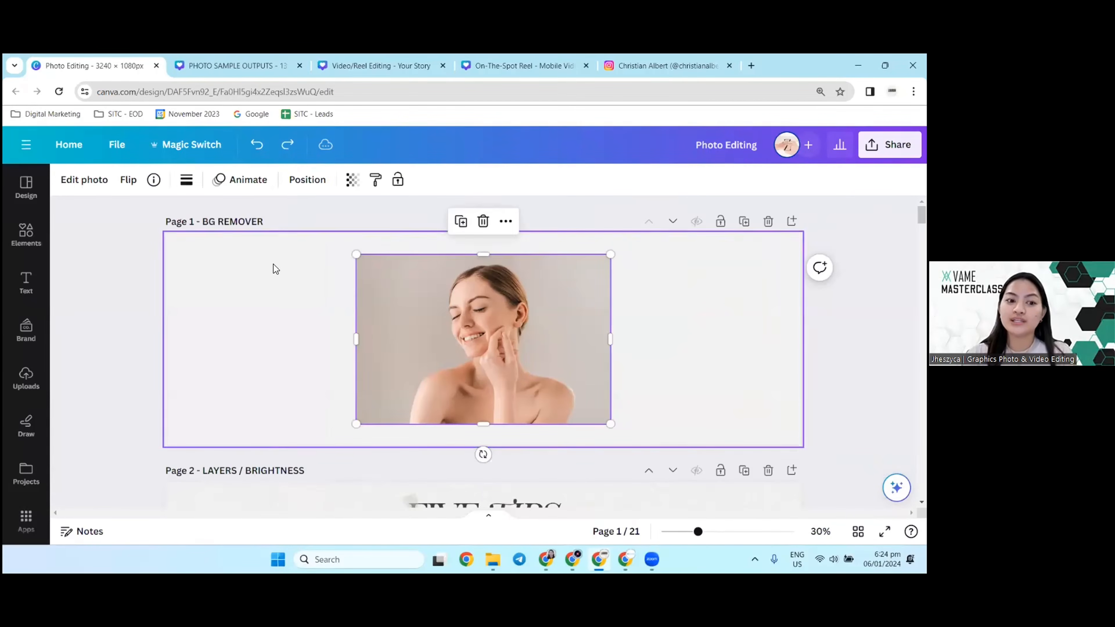
click(87, 180)
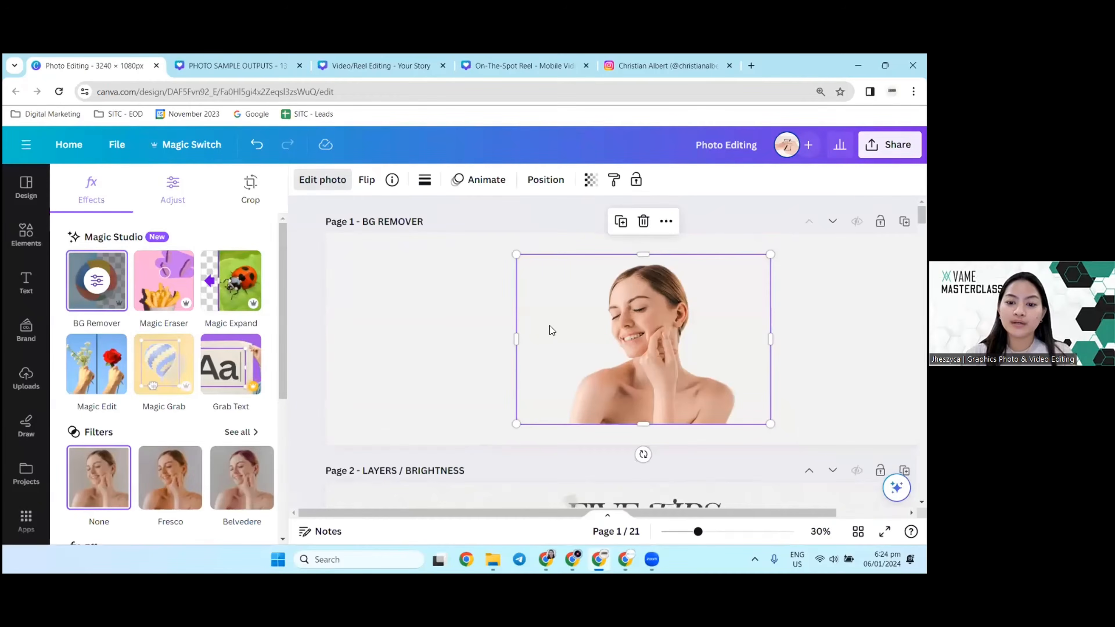
Step: Set the brightness of the woman's photo on page 2 to 37 and its shadows to 34
scroll(551, 330, down, 5)
click(630, 400)
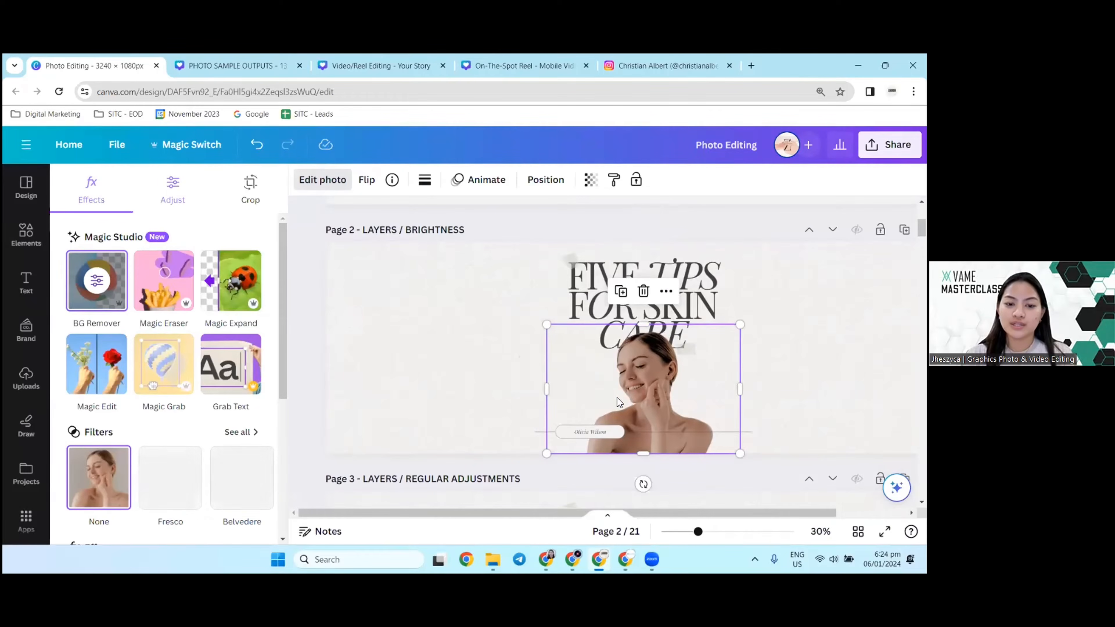
click(623, 398)
click(626, 392)
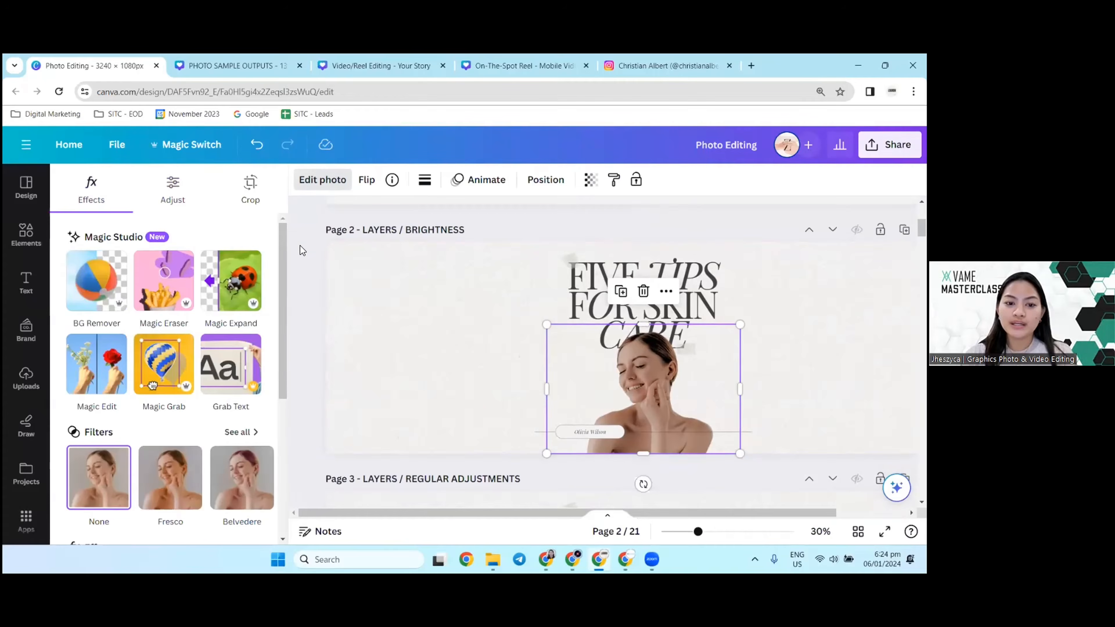
click(172, 197)
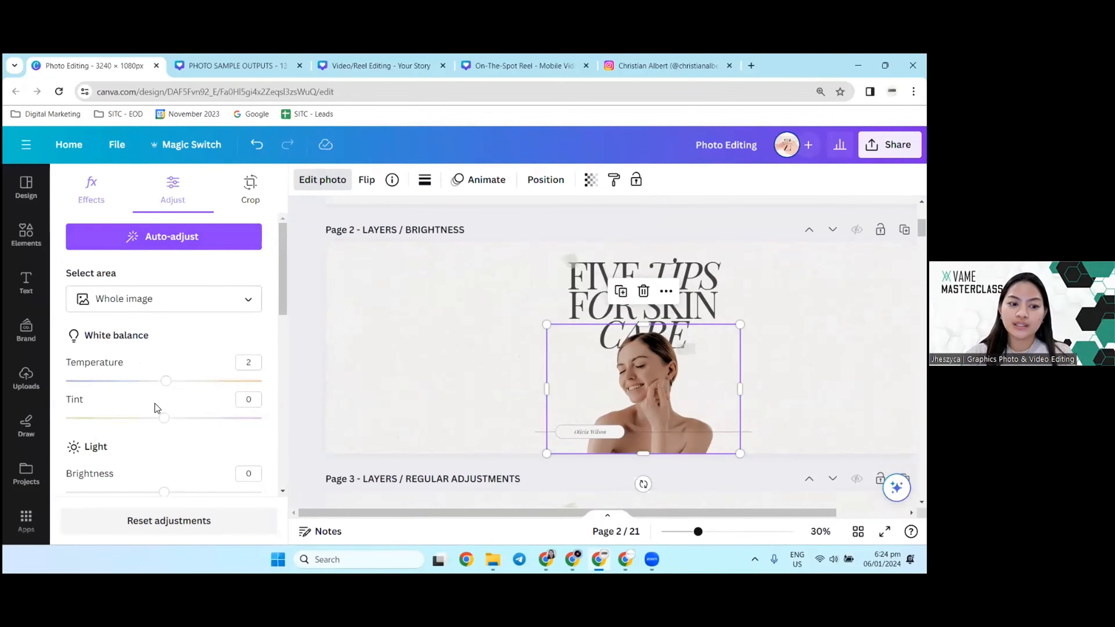
scroll(171, 439, down, 3)
drag(166, 372, 206, 373)
drag(160, 408, 200, 372)
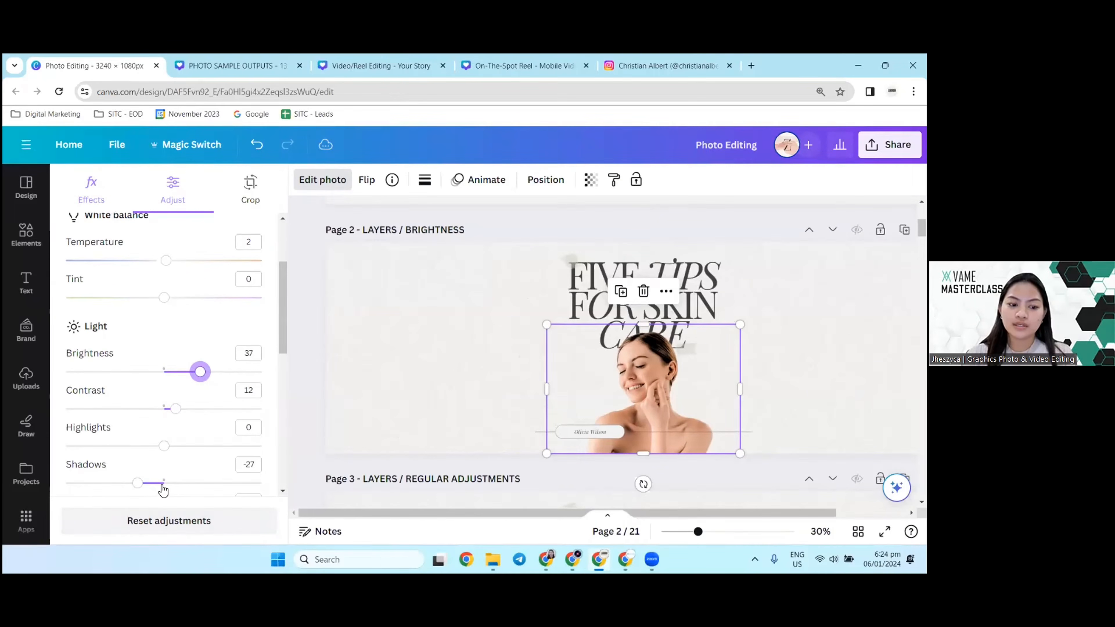
drag(161, 483, 197, 478)
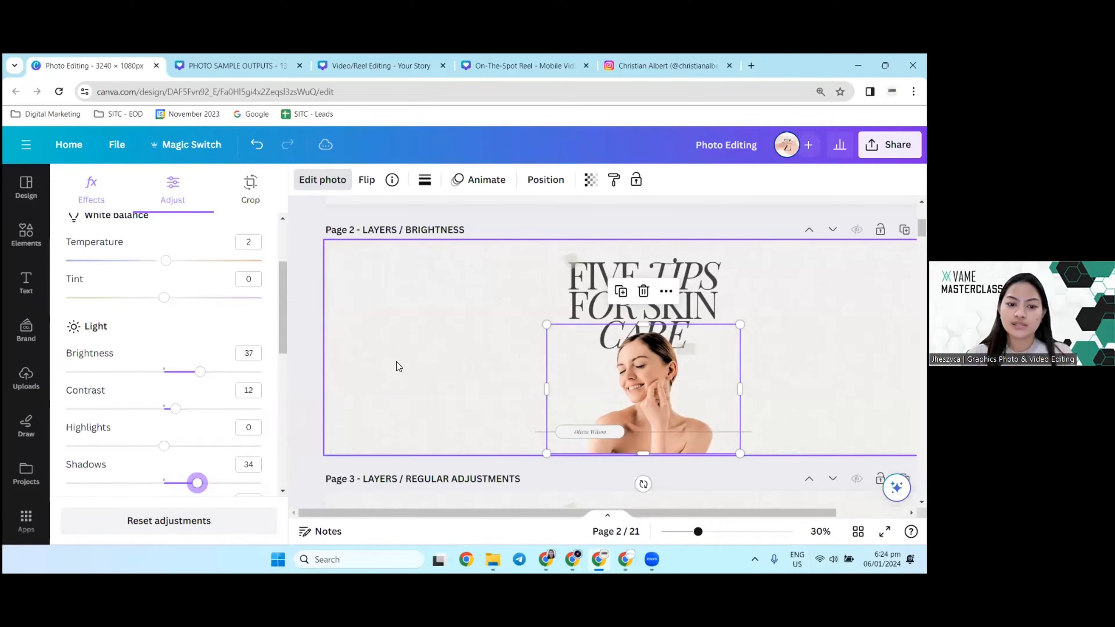
Step: Deselect the adjusted page 2 photo and compare it with the photos on pages 1 and 3
scroll(420, 352, down, 3)
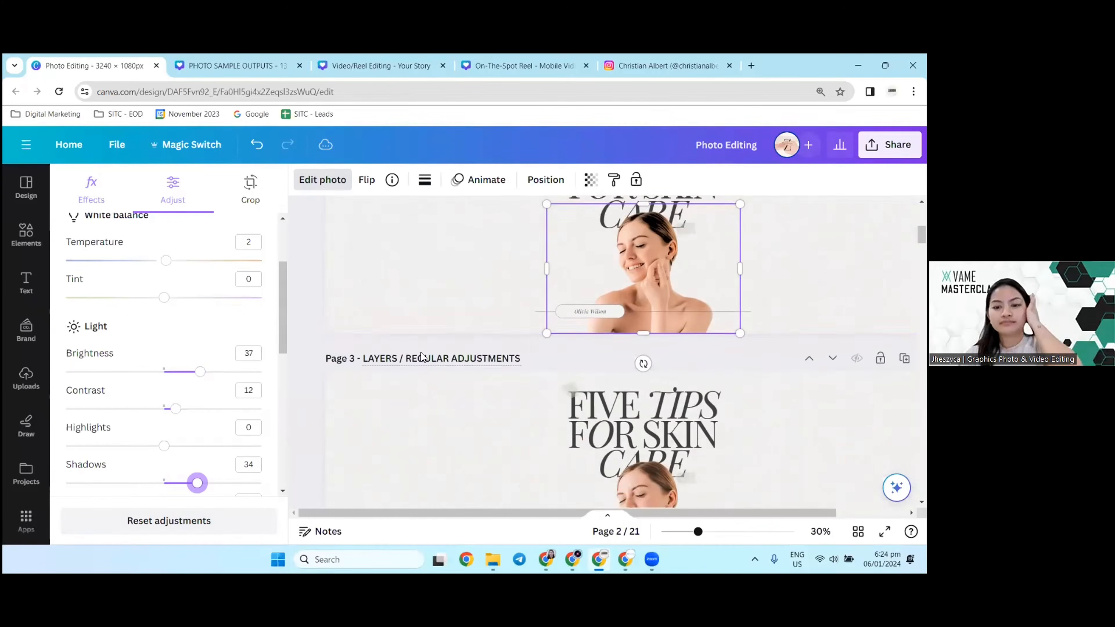
scroll(420, 352, up, 3)
click(411, 337)
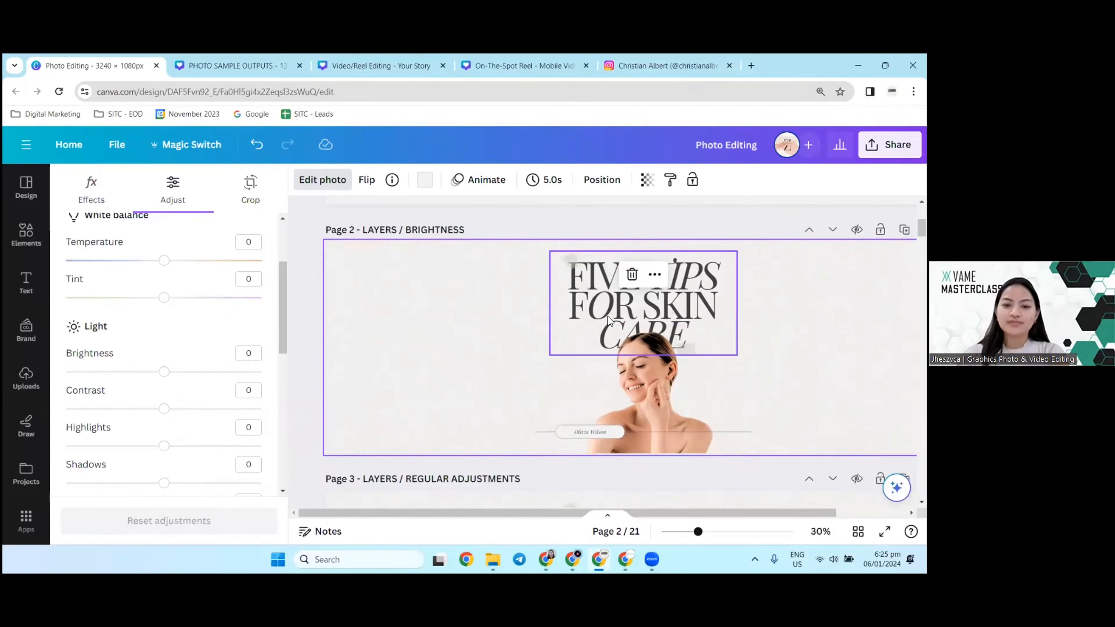
scroll(633, 395, up, 5)
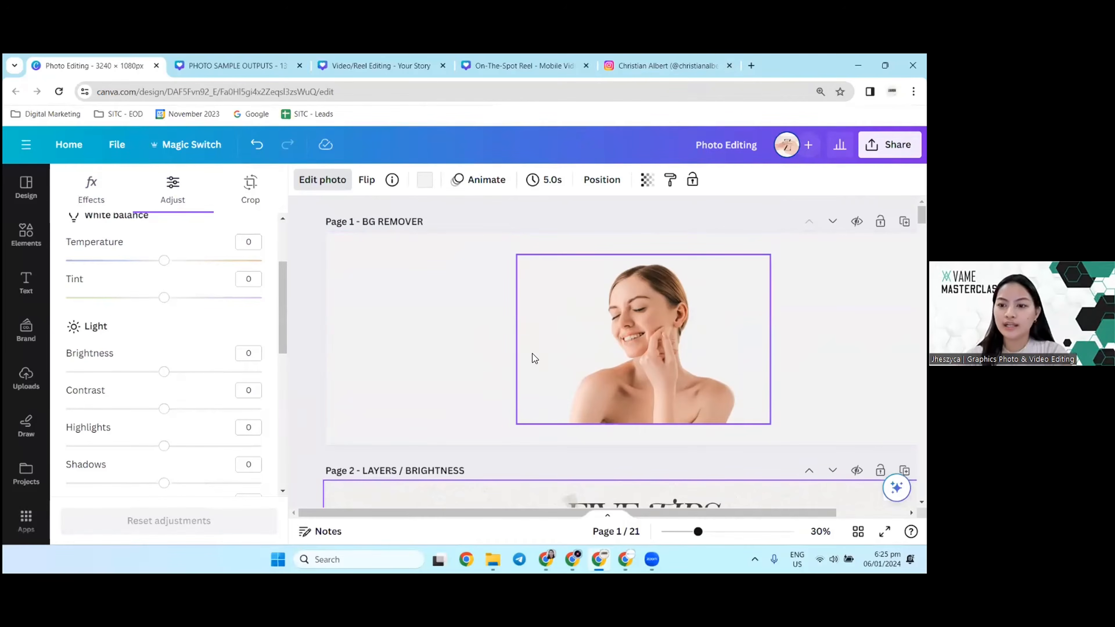
scroll(532, 354, down, 2)
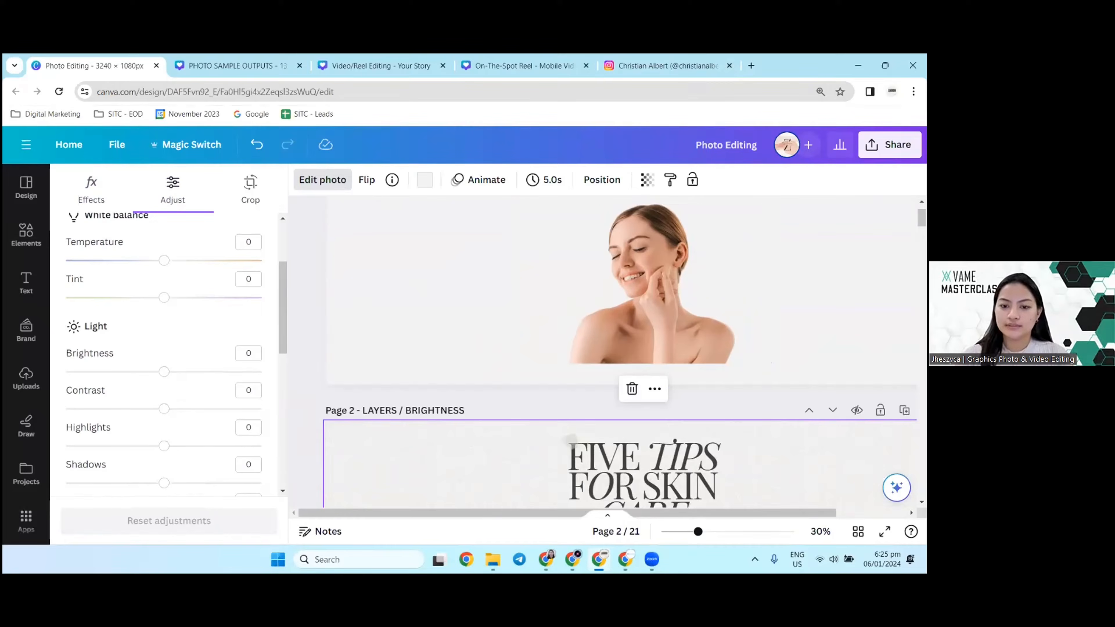
Step: Snap the Photo Editing browser window beside the VAME PRESENTATION window and widen it to cover most of the screen
key(super+Left)
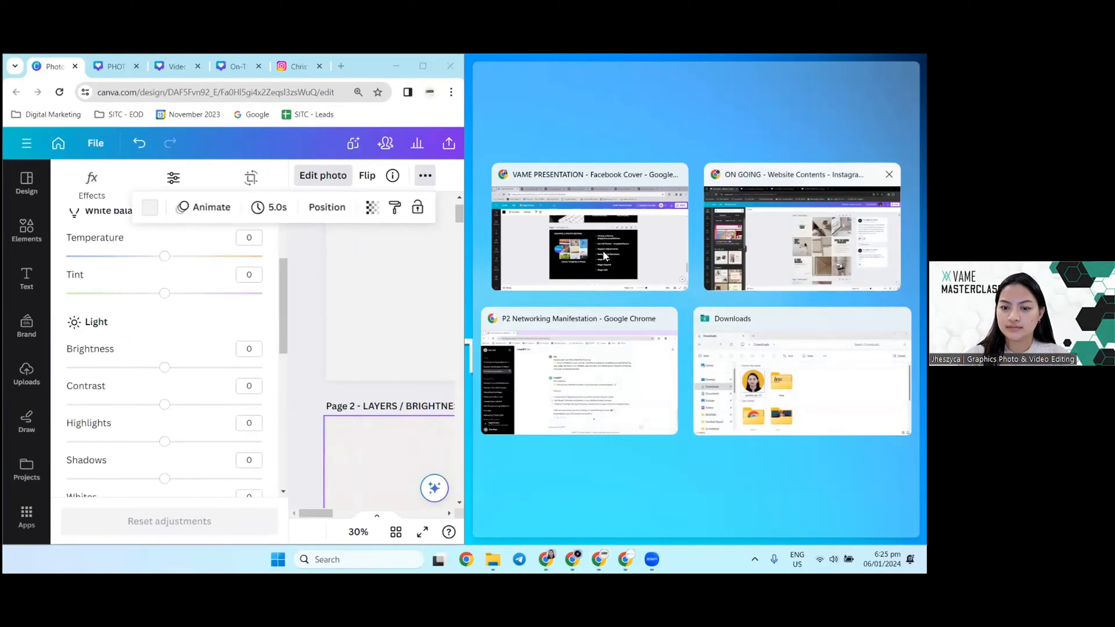
click(431, 293)
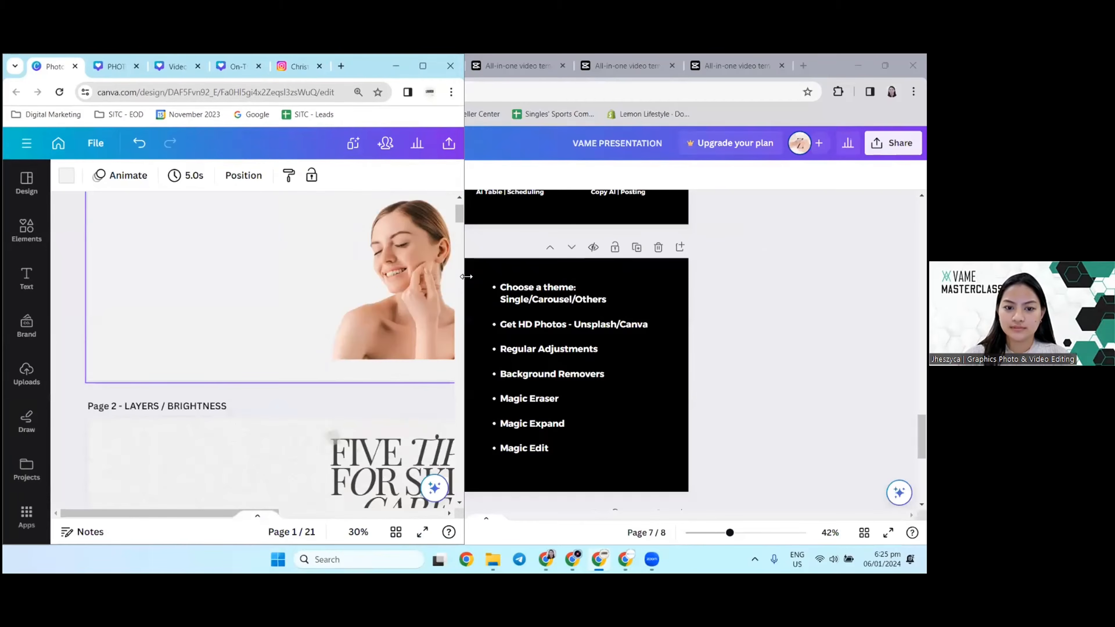
drag(467, 276, 783, 276)
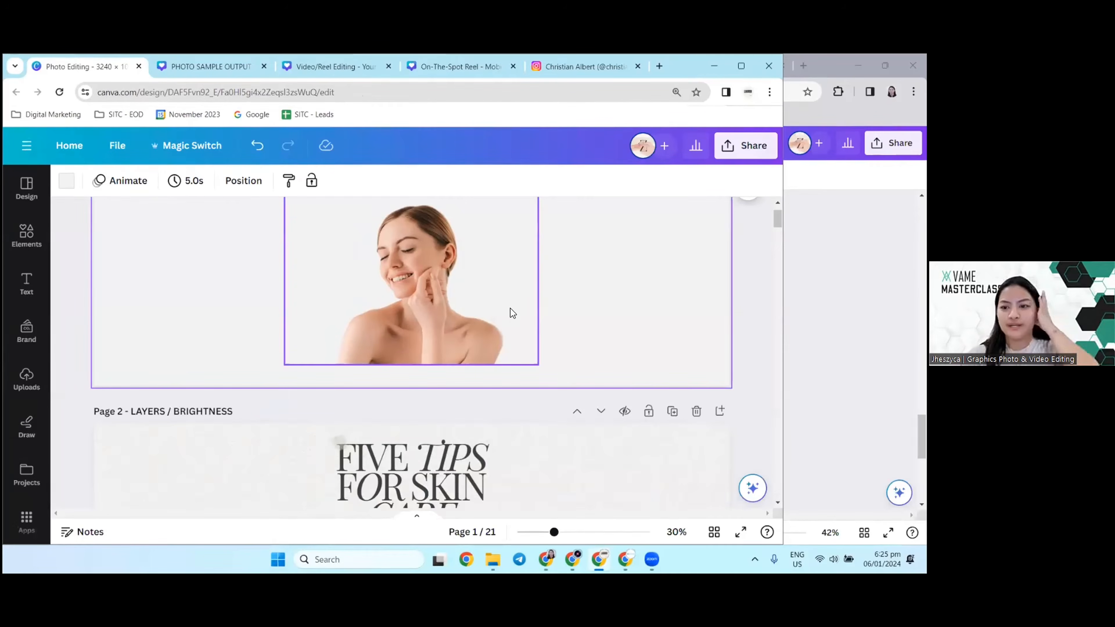
Step: Compare the cut-out photo on page 1 with the skin care layout on page 2, selecting each photo in turn
scroll(510, 308, down, 2)
scroll(511, 308, down, 2)
scroll(460, 298, up, 4)
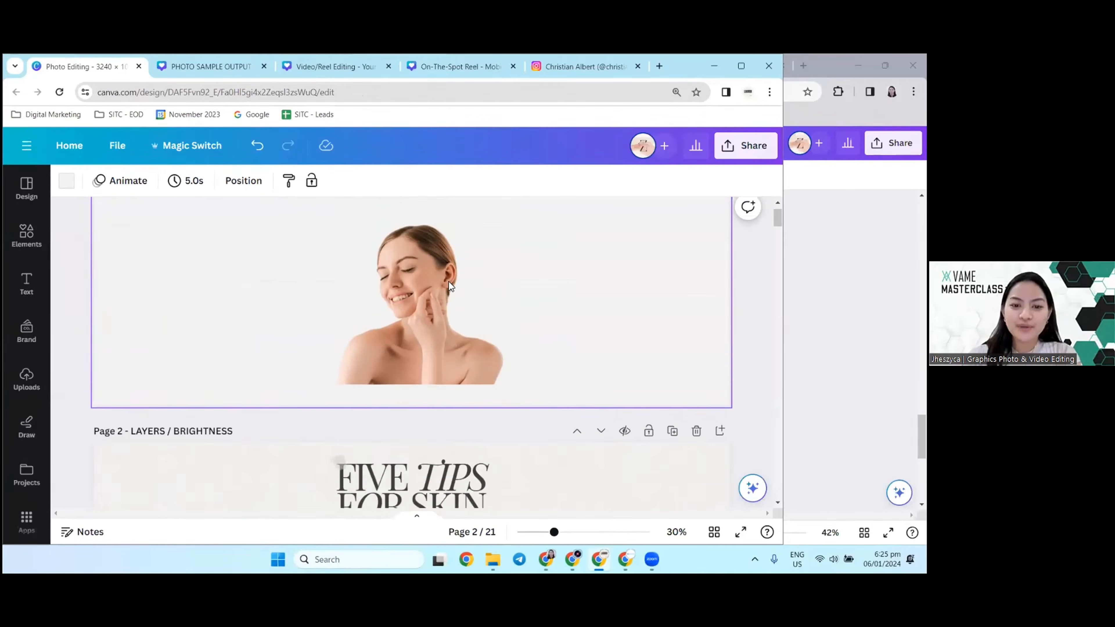
click(517, 336)
scroll(507, 309, down, 3)
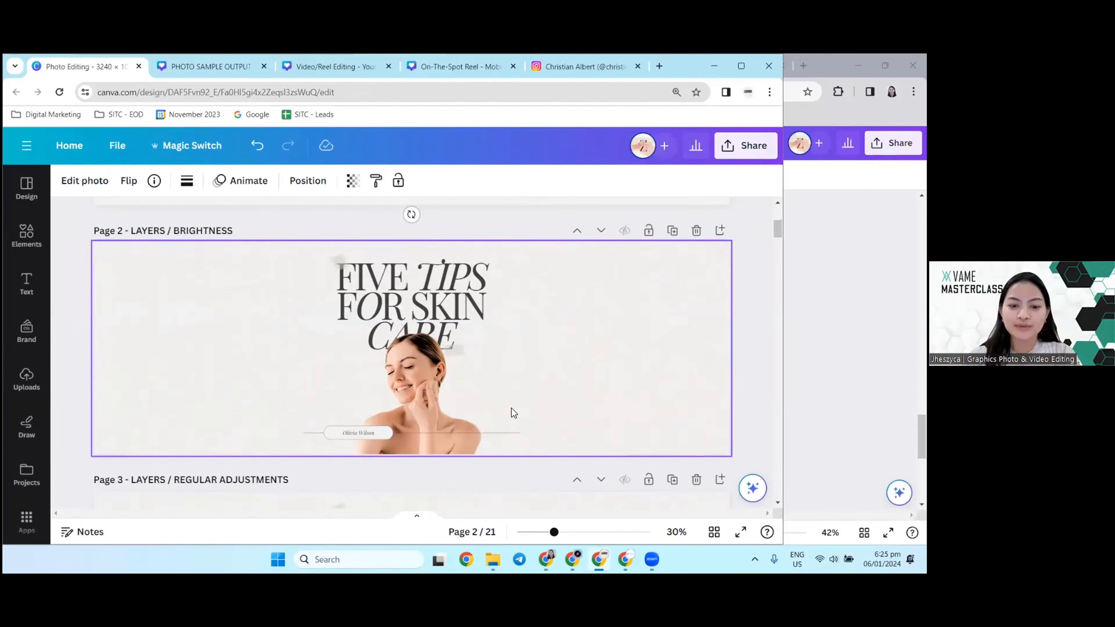
click(455, 403)
click(192, 260)
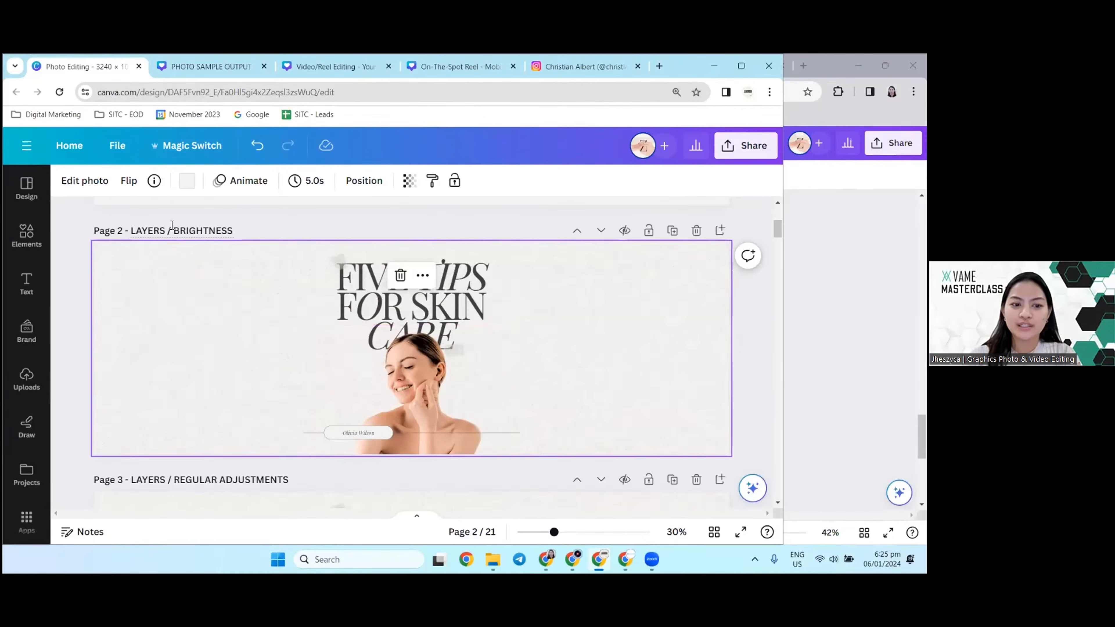
click(402, 388)
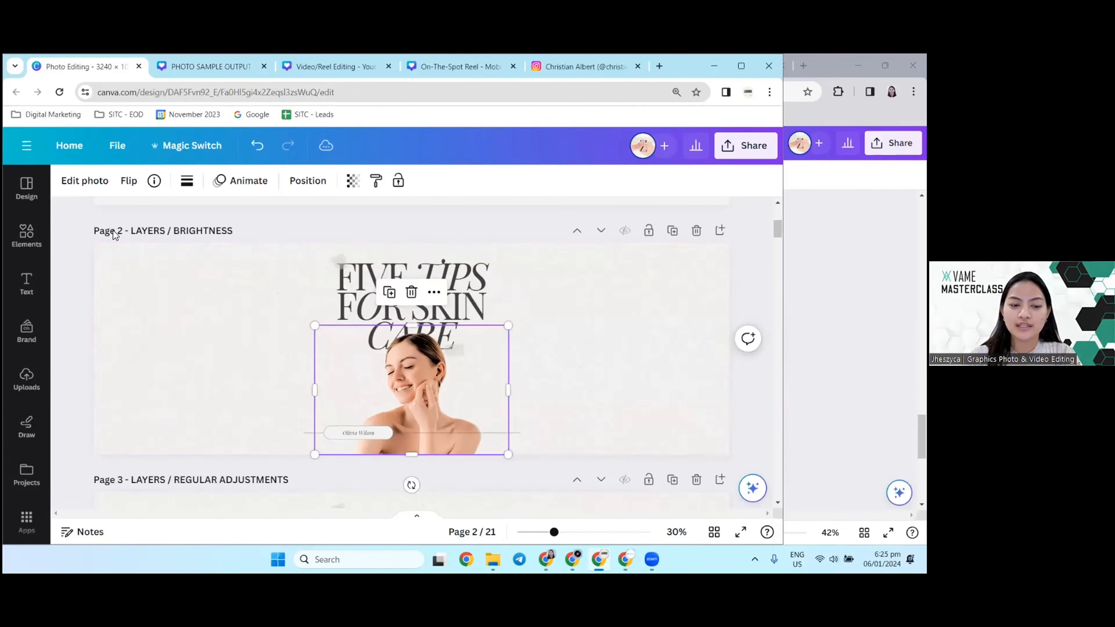
Step: Select the woman's photo on page 3 and browse the full list of photo filters
scroll(324, 354, down, 3)
click(324, 354)
scroll(323, 353, up, 1)
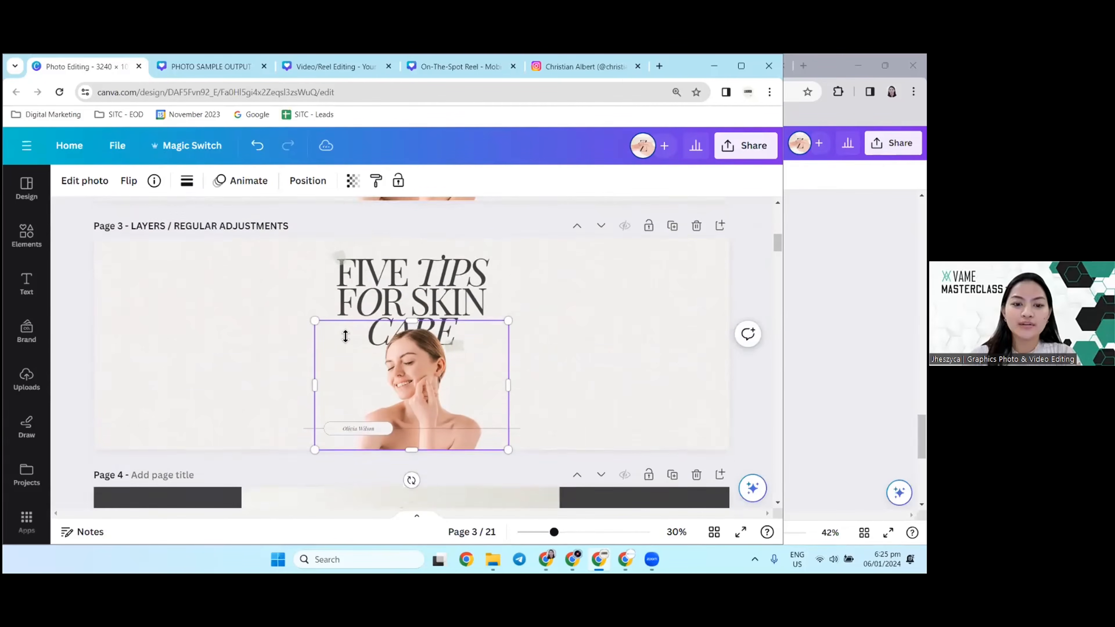
click(100, 191)
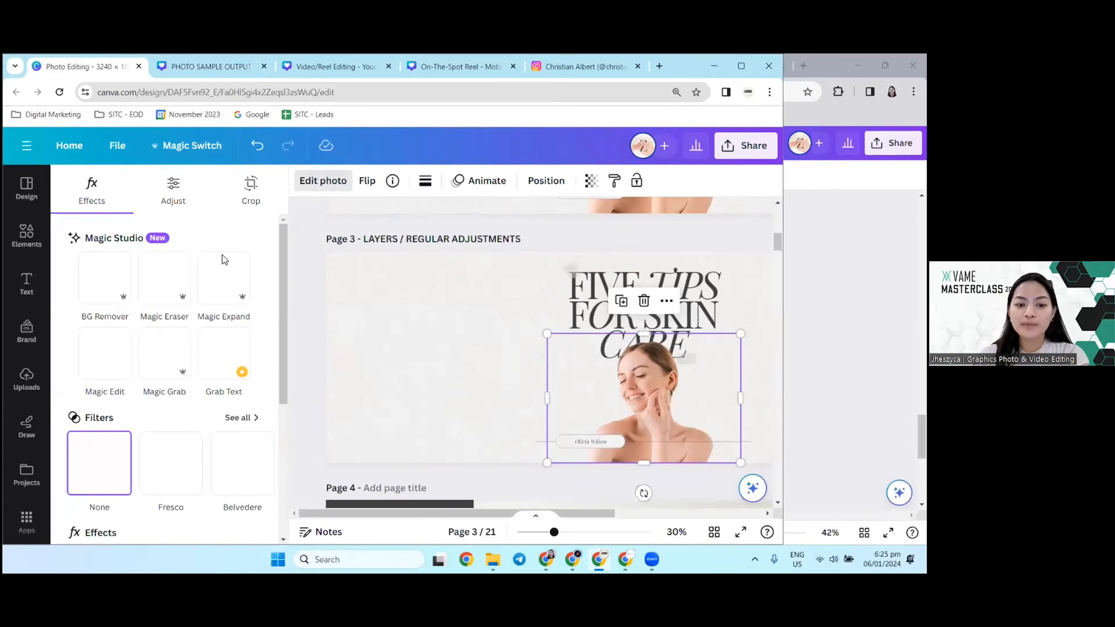
scroll(183, 442, down, 2)
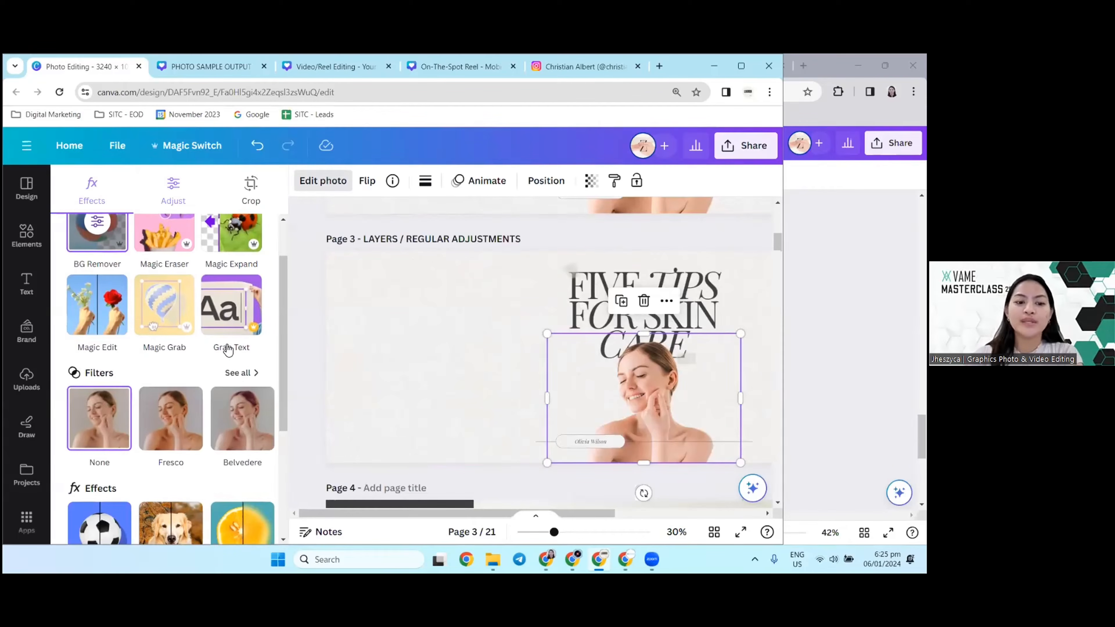
click(242, 373)
scroll(106, 355, down, 2)
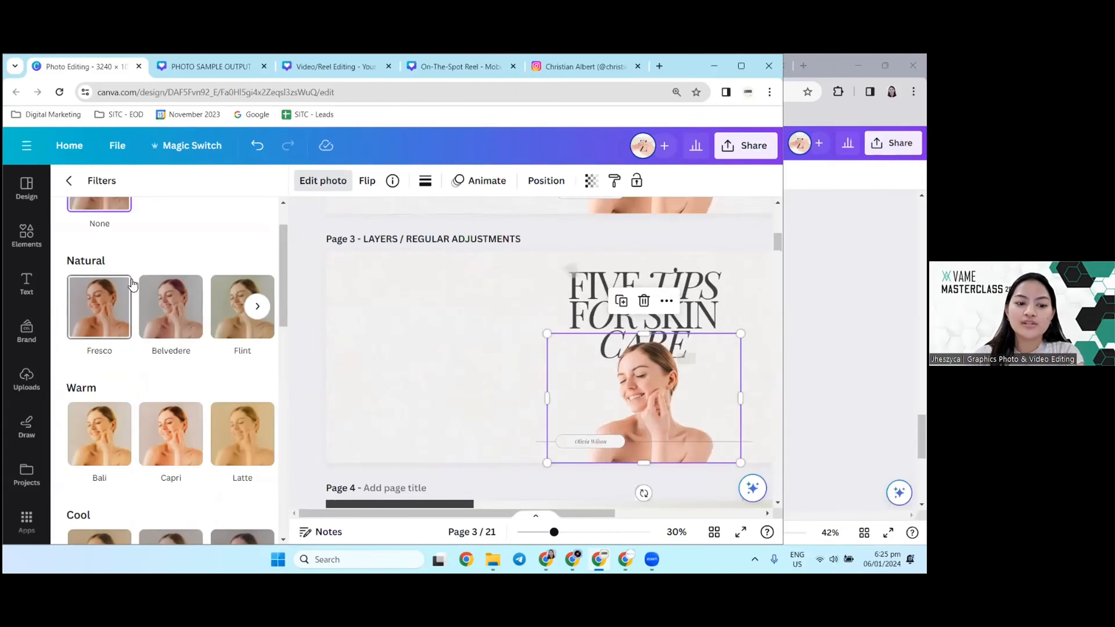
scroll(106, 355, down, 2)
scroll(175, 390, up, 4)
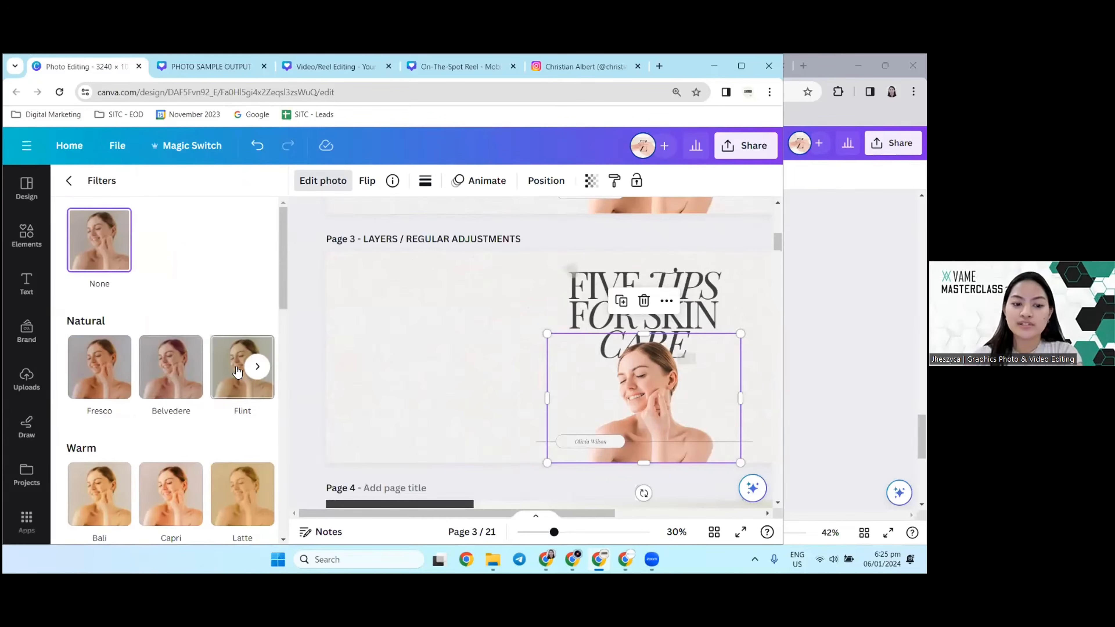
Step: Try several natural, cool and mono filters such as Belvedere, Flint and Noir on the page 3 photo and return it to None
click(167, 377)
click(226, 387)
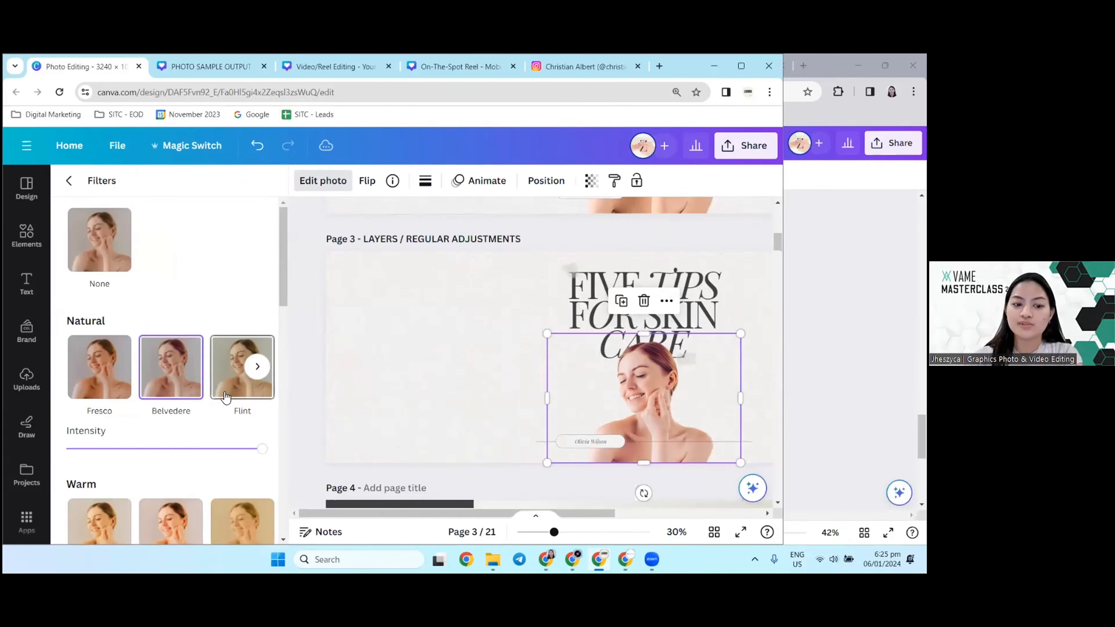
scroll(172, 386, down, 5)
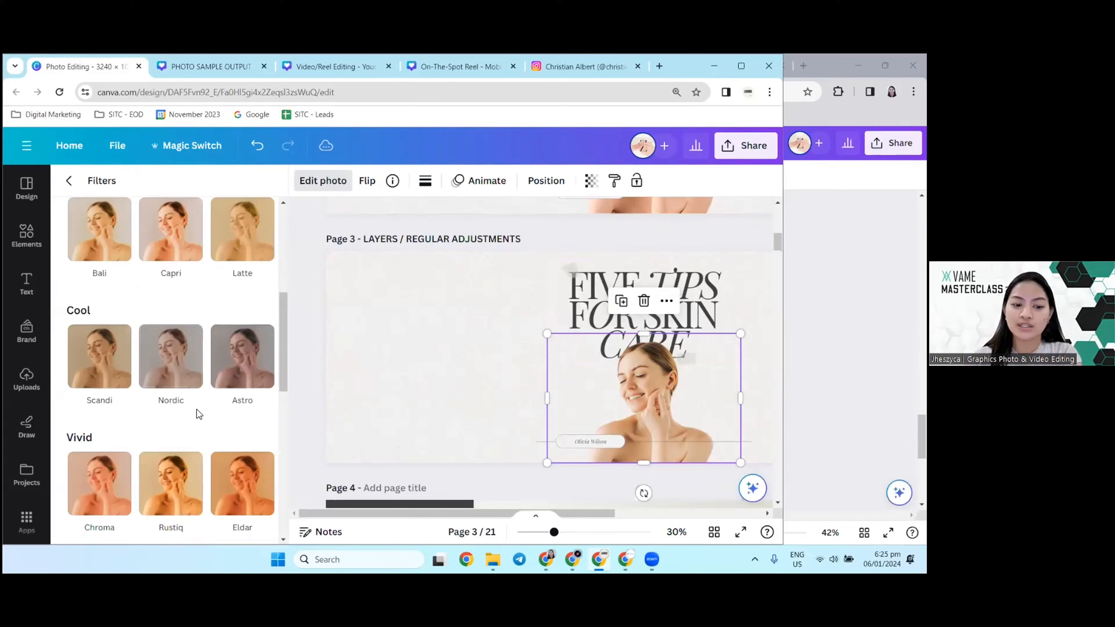
click(192, 383)
scroll(185, 395, down, 6)
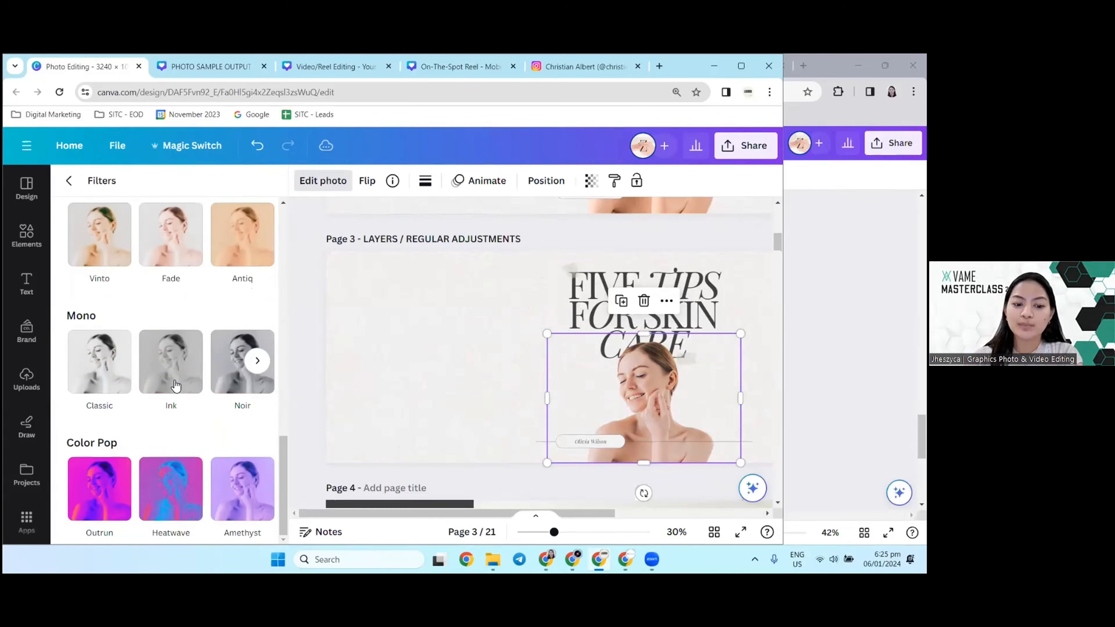
click(167, 378)
click(236, 386)
click(99, 367)
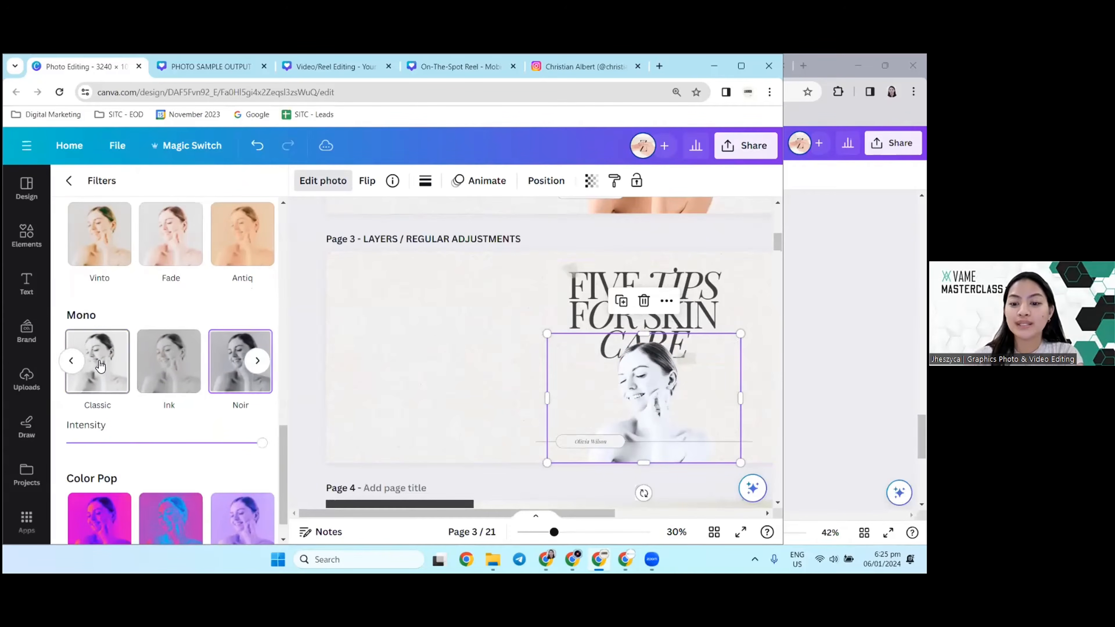
scroll(144, 374, up, 6)
scroll(144, 375, up, 6)
click(105, 211)
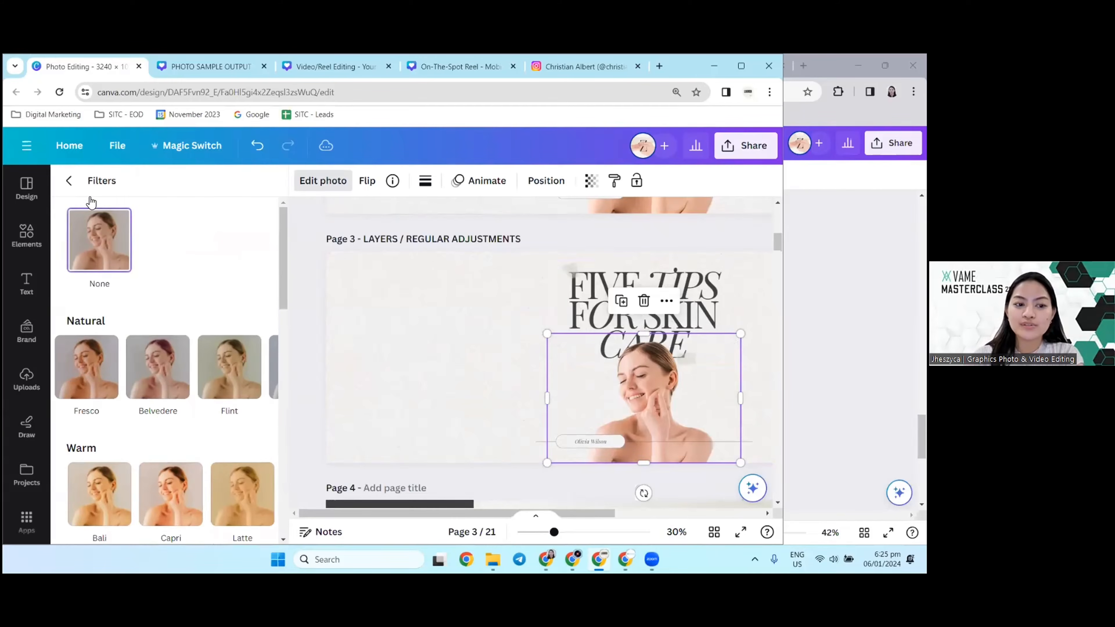
Step: Leave the filter list and go to page 4 with the three women holding signs, viewing all pages in the overview grid
click(69, 186)
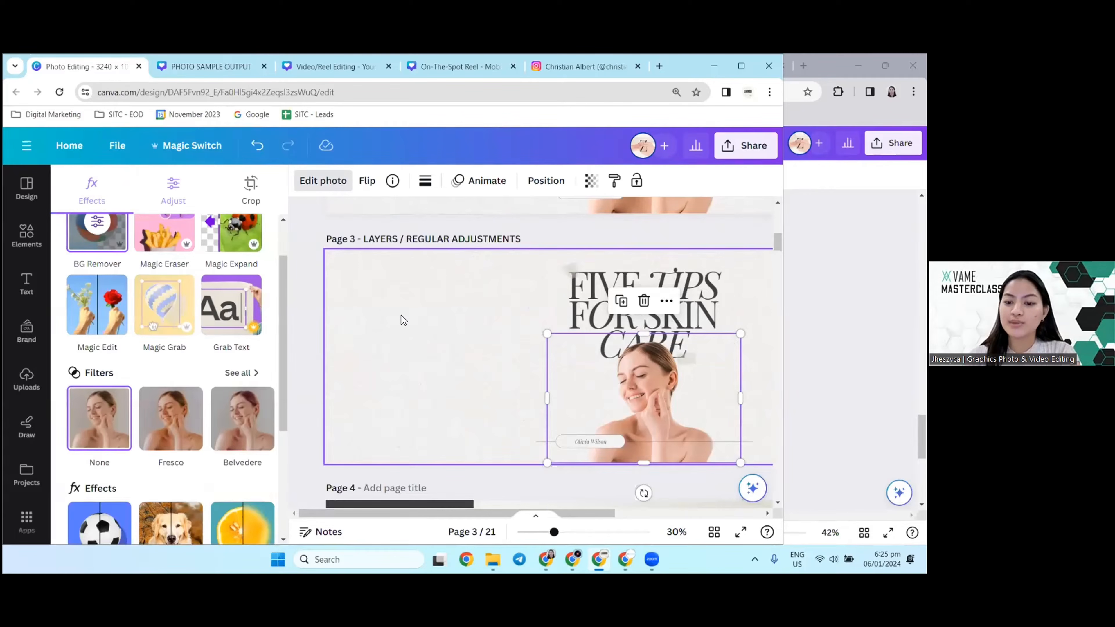
click(400, 315)
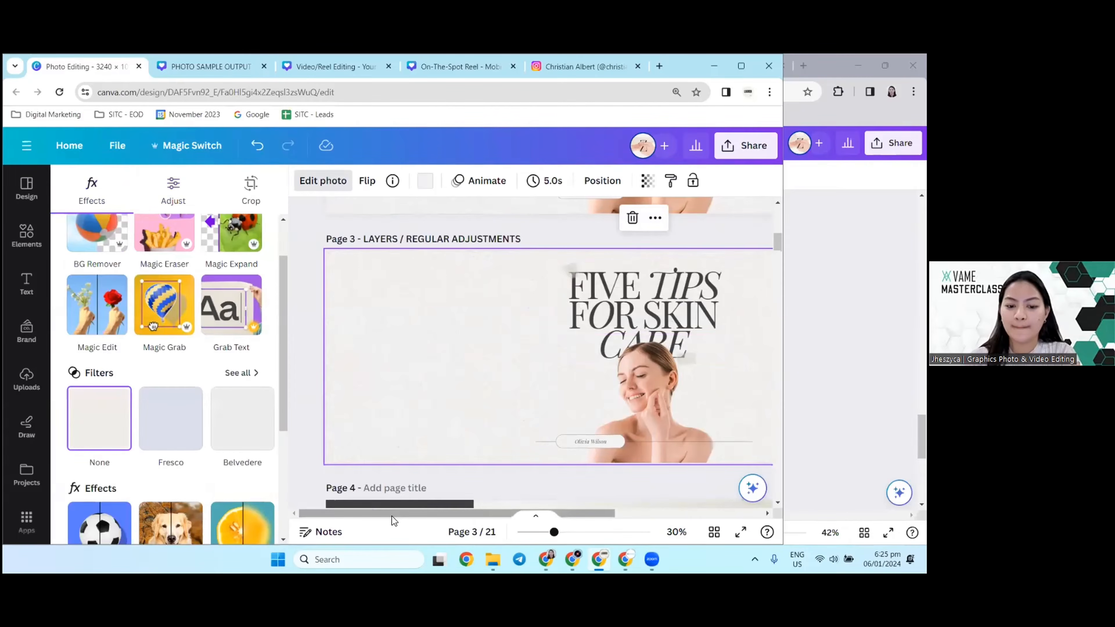
drag(393, 520, 443, 517)
scroll(450, 347, down, 4)
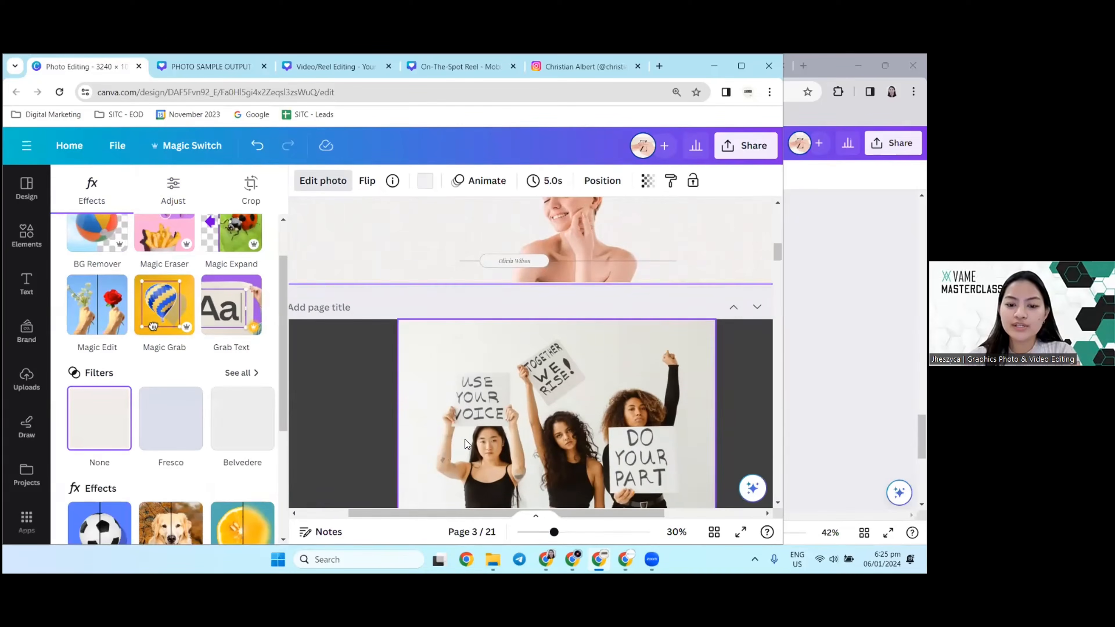
click(347, 352)
scroll(386, 366, down, 2)
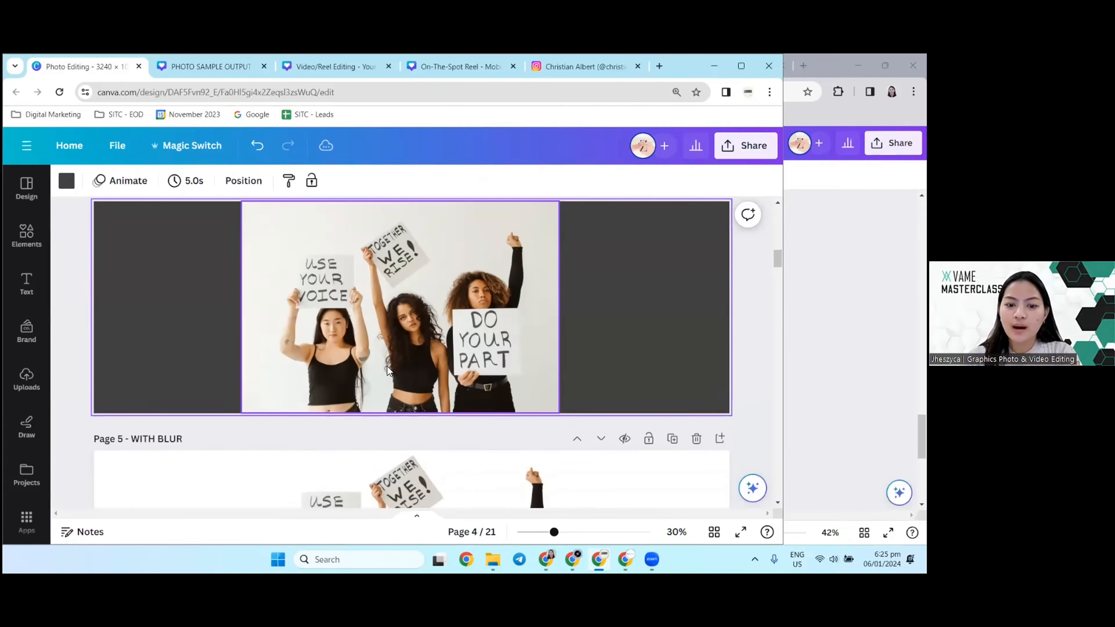
scroll(368, 369, up, 1)
scroll(369, 369, down, 1)
scroll(369, 369, up, 1)
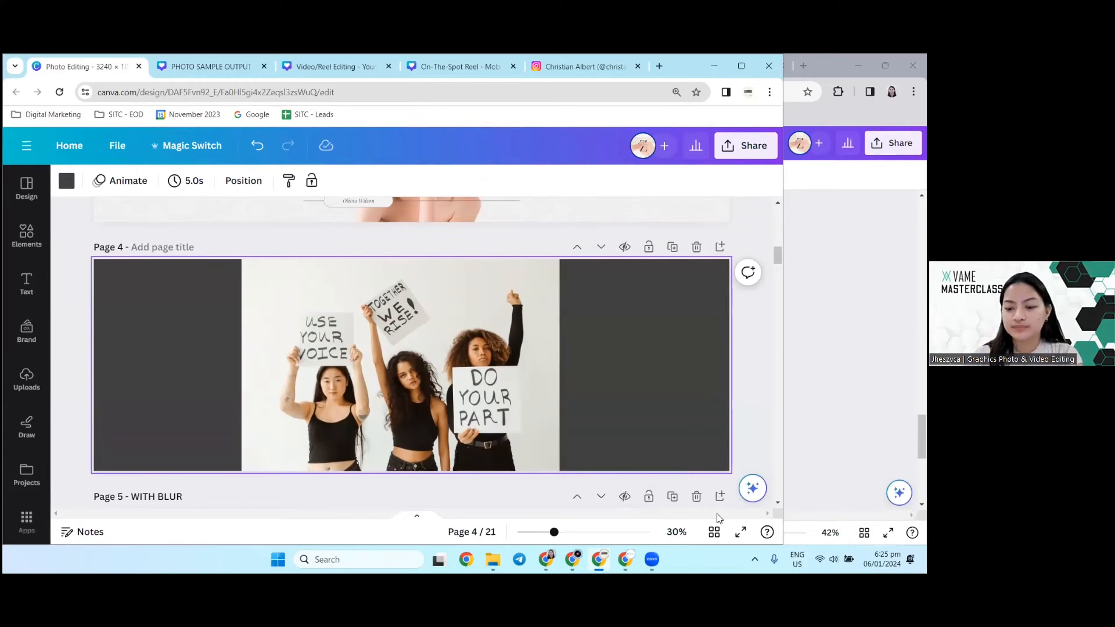
click(714, 532)
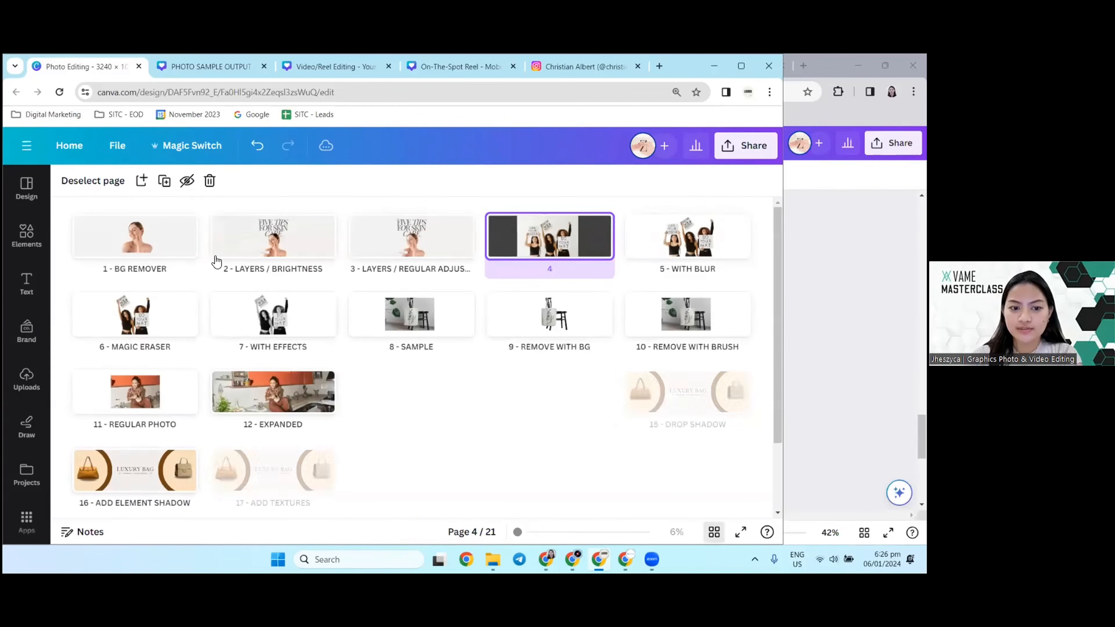
double_click(578, 241)
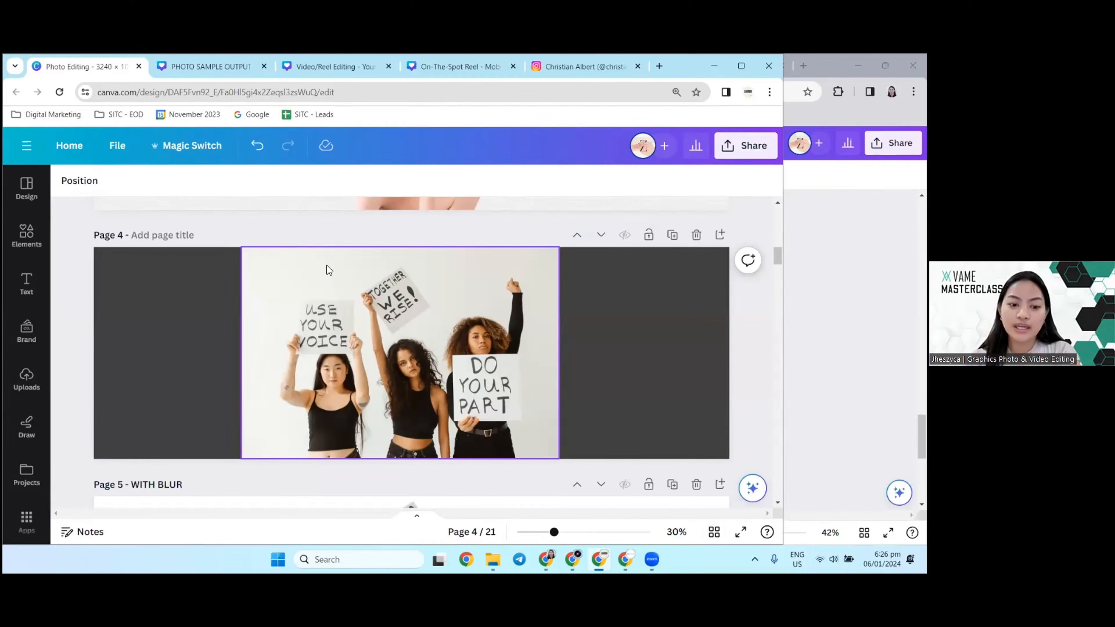
Step: Compare the original photo of the three women on page 4 with its cut-out version on page 5, selecting each photo
scroll(264, 297, down, 1)
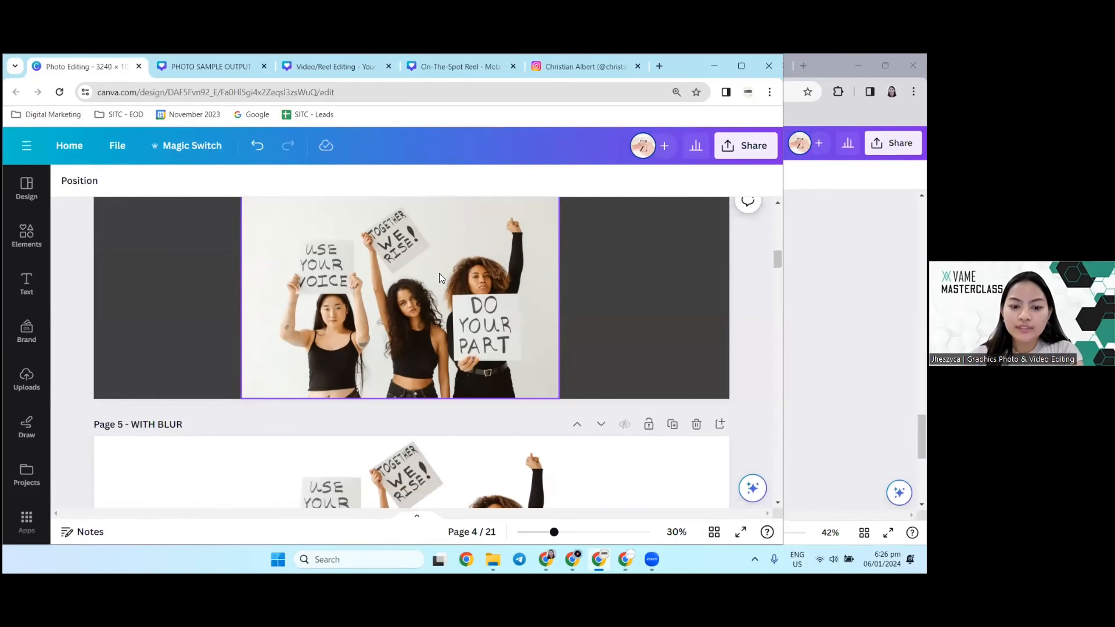
scroll(439, 273, down, 3)
scroll(327, 351, up, 3)
scroll(327, 351, down, 3)
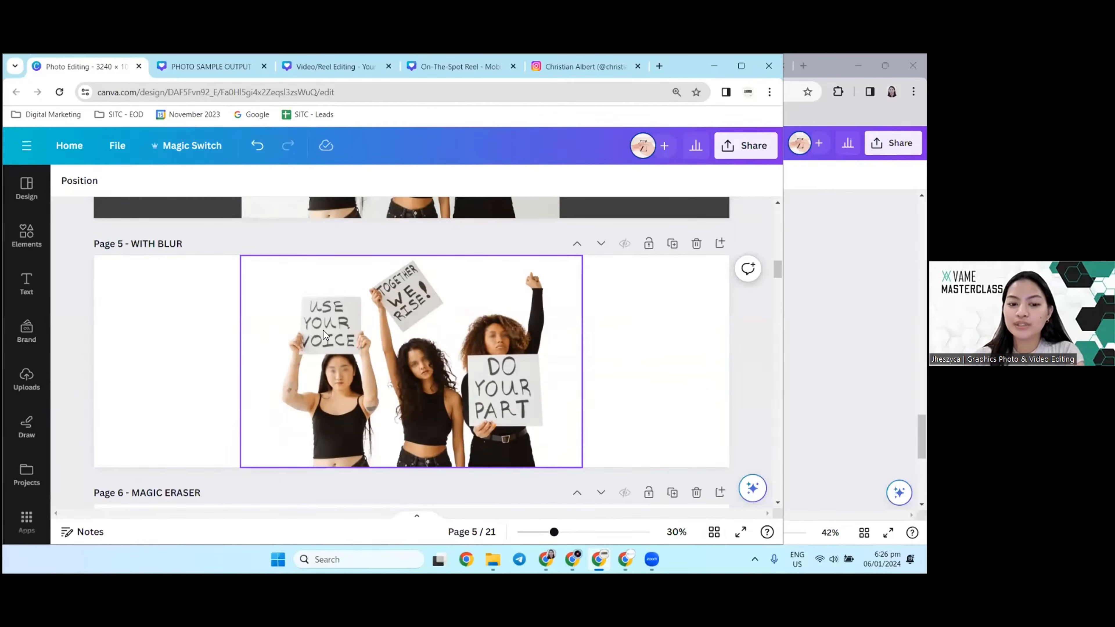
scroll(341, 329, up, 3)
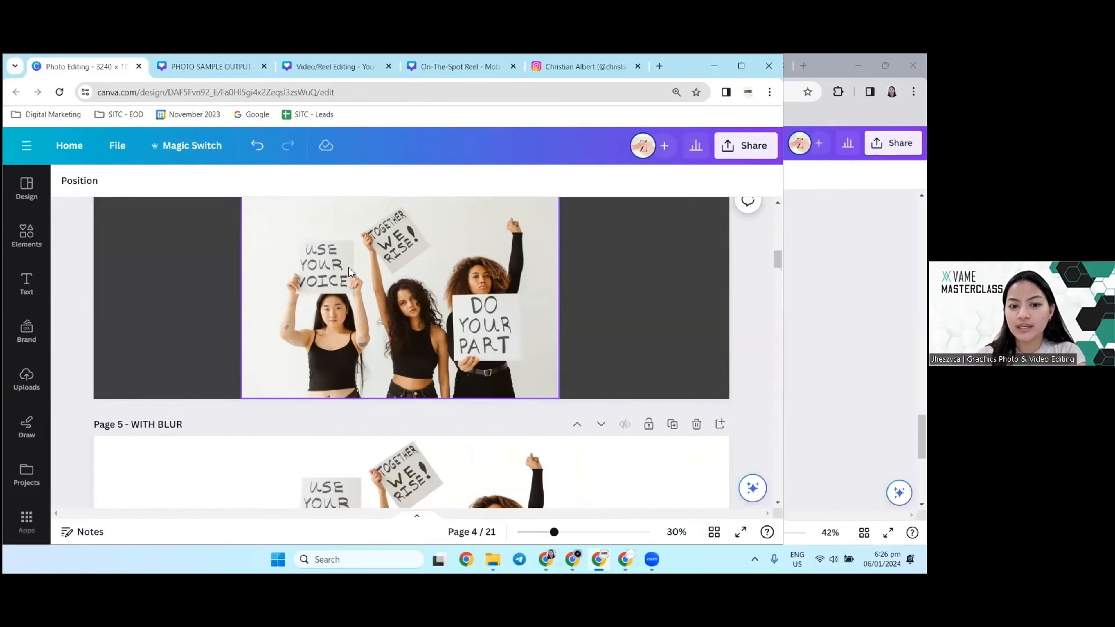
click(341, 258)
scroll(341, 258, down, 5)
click(252, 295)
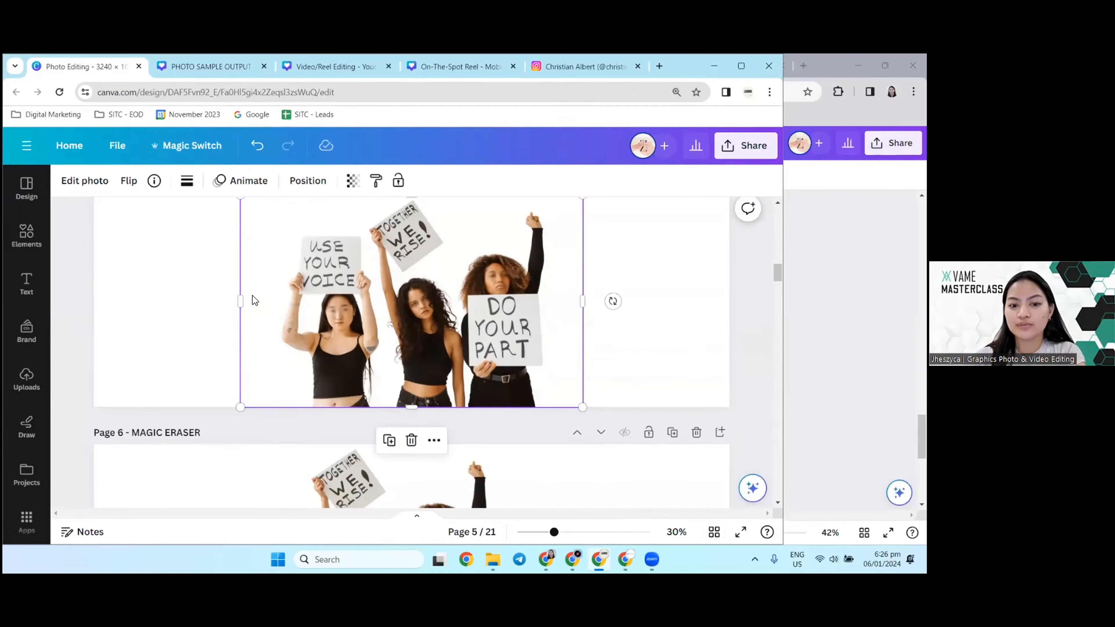
scroll(295, 329, up, 1)
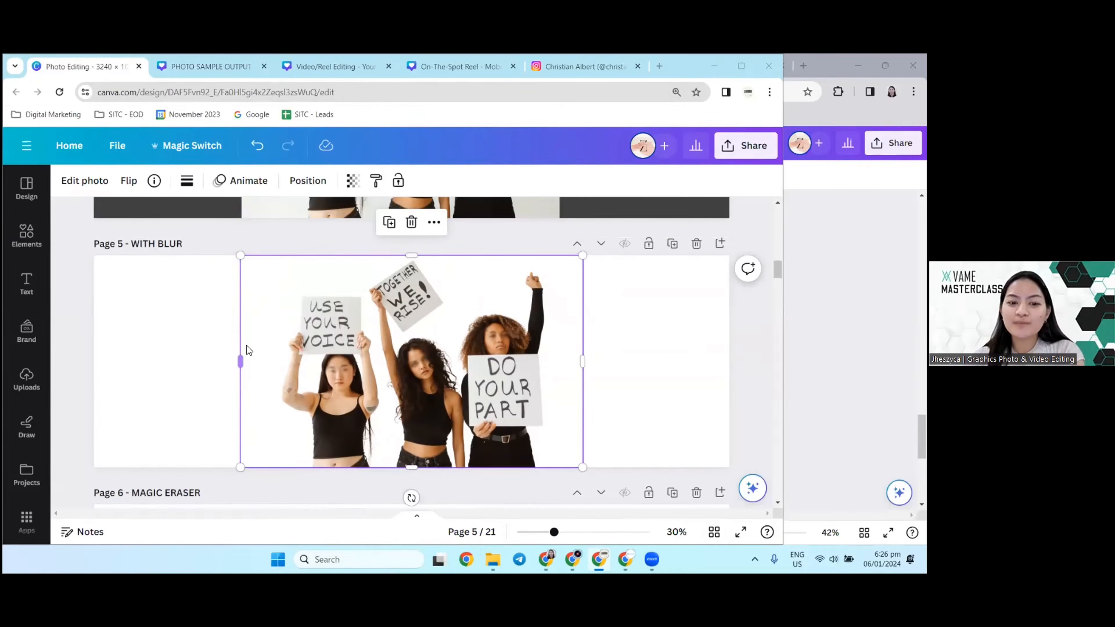
scroll(302, 313, up, 3)
scroll(302, 313, down, 2)
scroll(318, 344, down, 1)
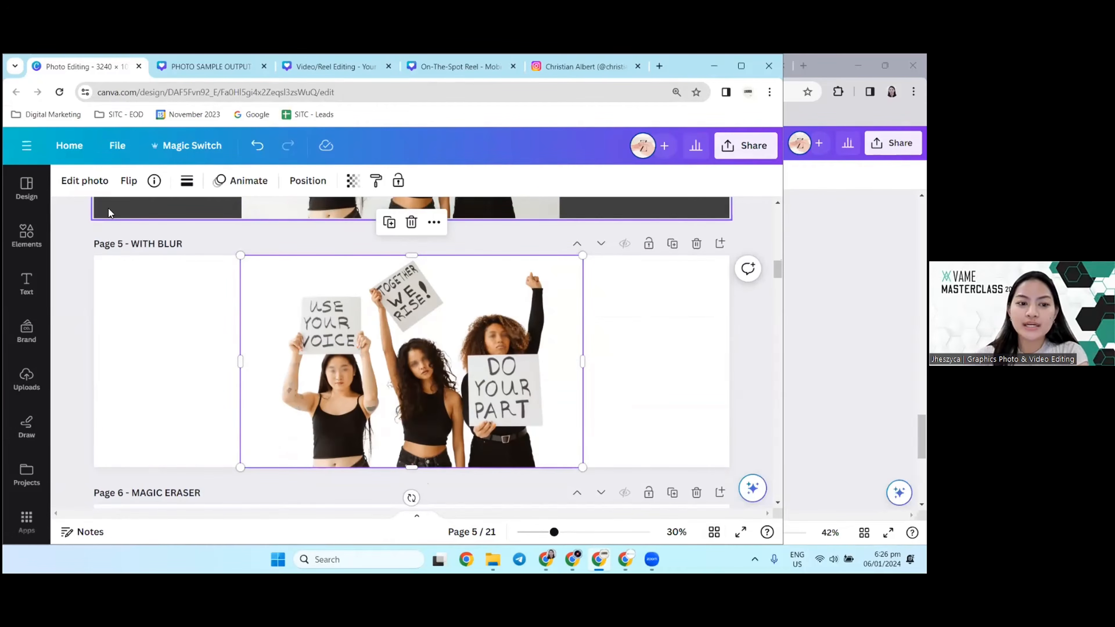
Step: Brush the Blur effect over the three women's faces in the page 5 photo, using a brush size of 26
click(90, 189)
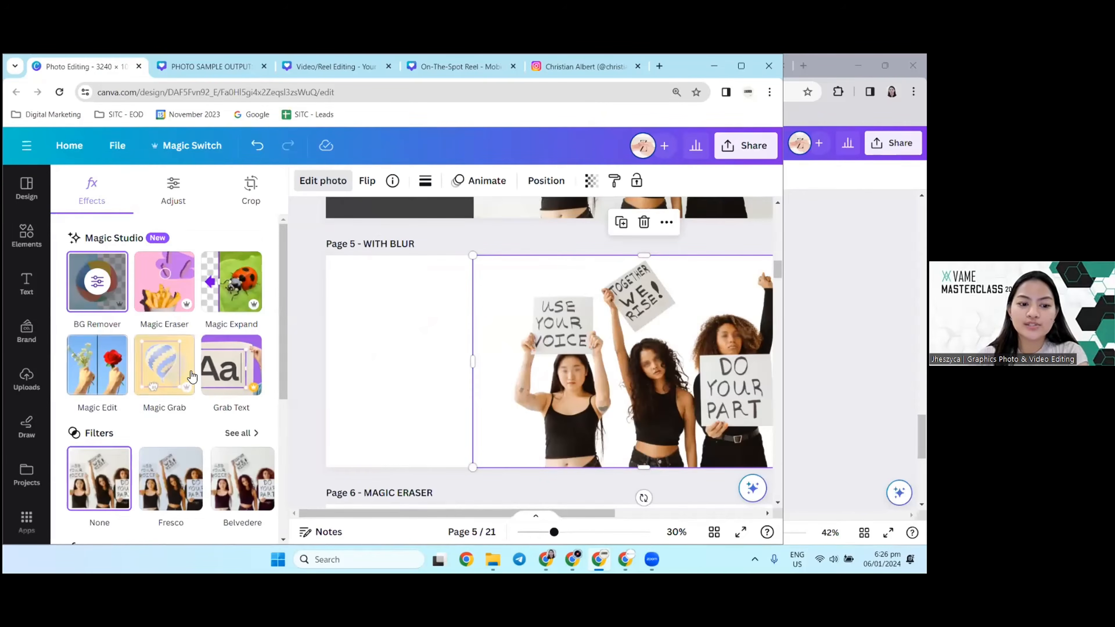
scroll(154, 439, down, 1)
scroll(147, 386, up, 1)
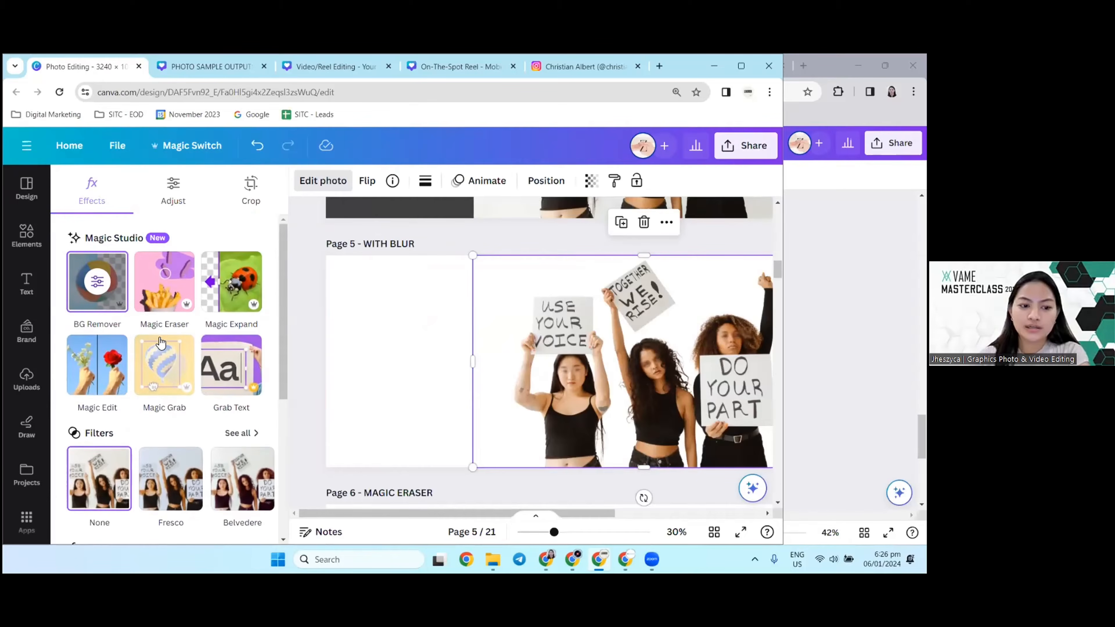
scroll(150, 386, down, 2)
scroll(172, 407, down, 2)
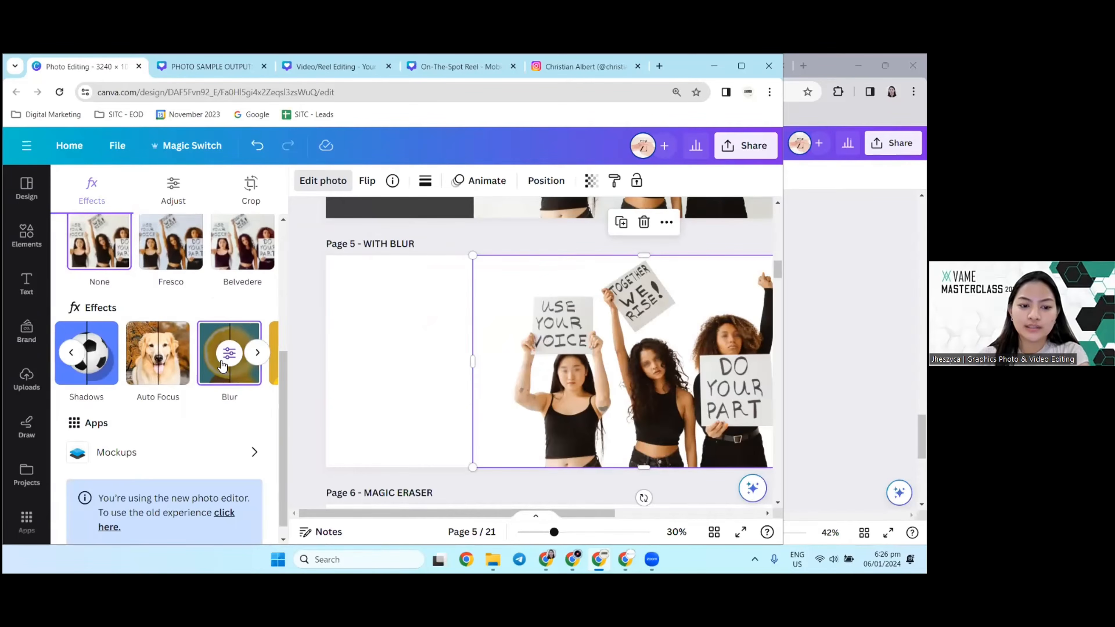
click(229, 355)
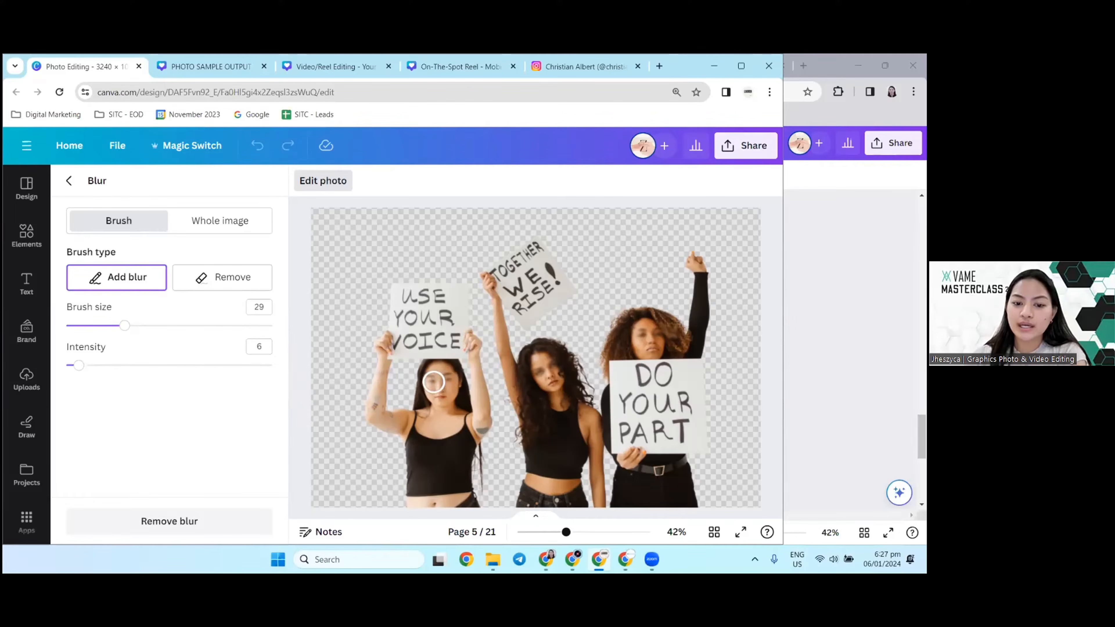
click(160, 328)
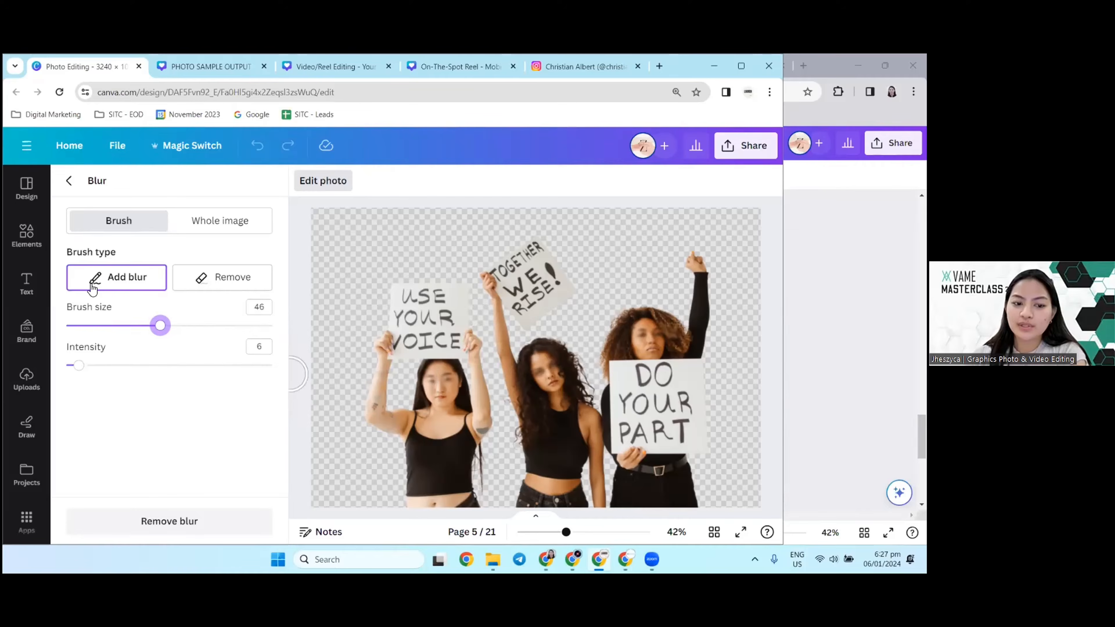
click(97, 330)
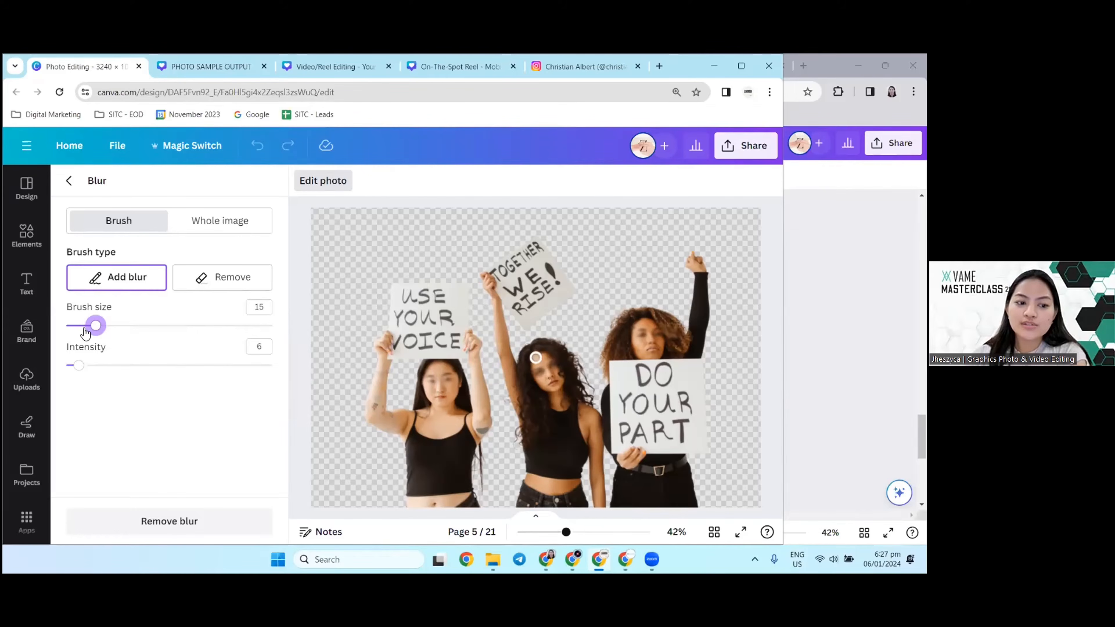
click(119, 326)
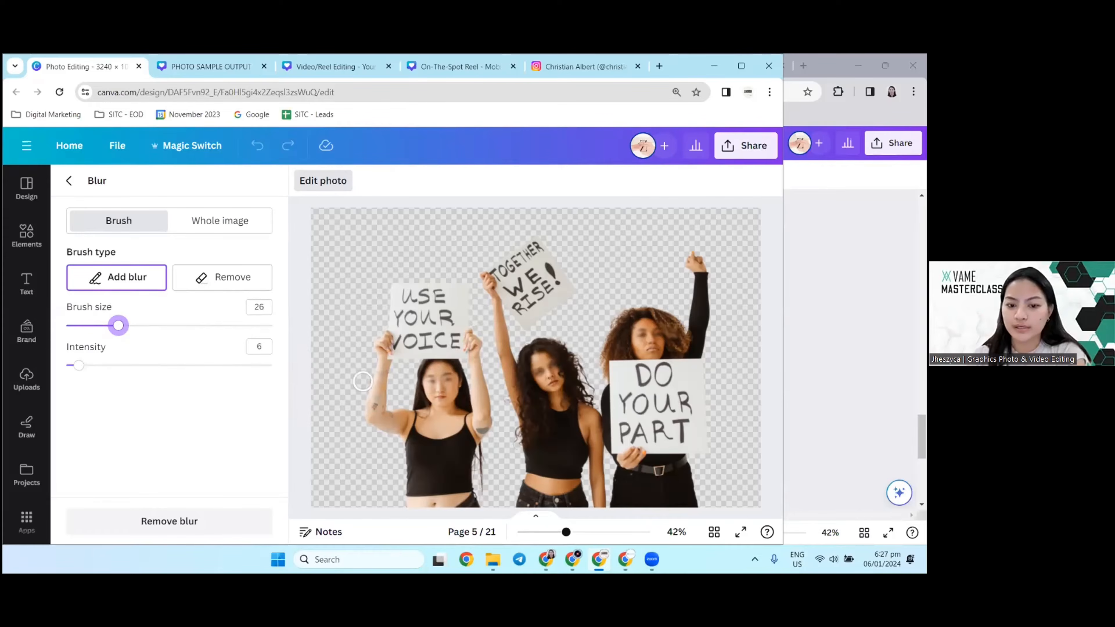
drag(418, 381, 451, 379)
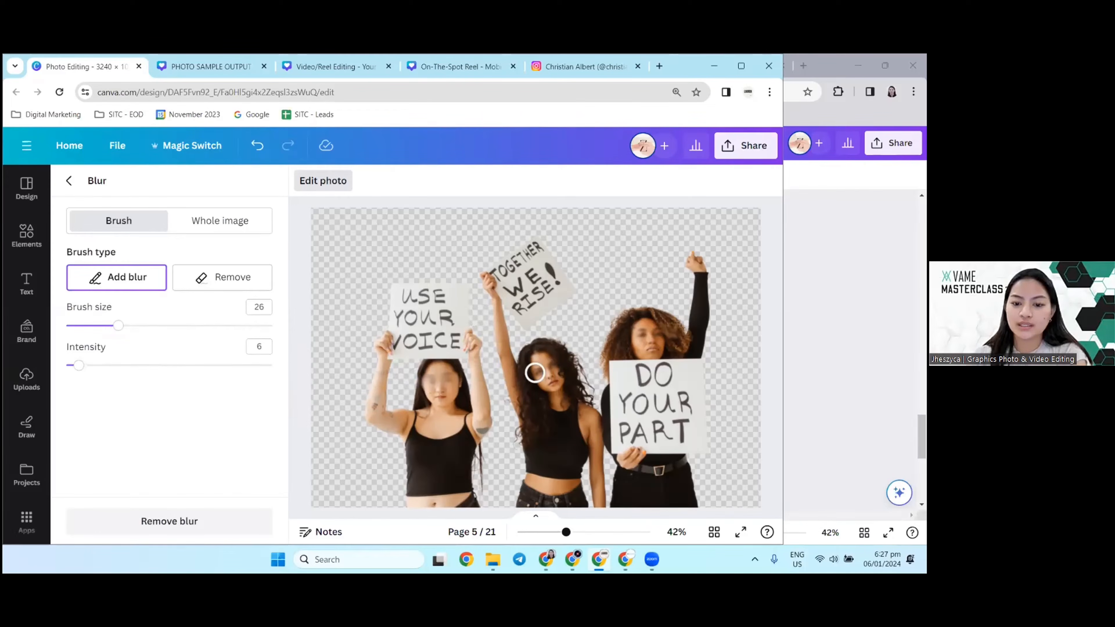
drag(535, 372, 565, 369)
drag(632, 331, 666, 329)
Step: Blur the first line of the "USE YOUR VOICE" sign at intensity 78 and its second line at intensity 13
drag(117, 367, 229, 361)
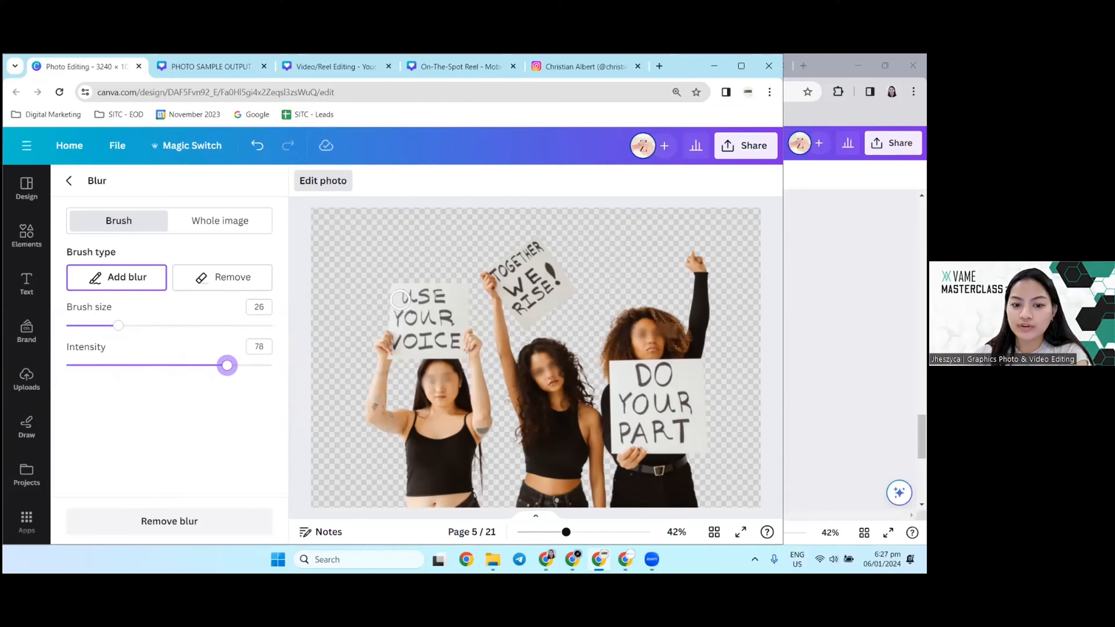
drag(397, 295, 454, 293)
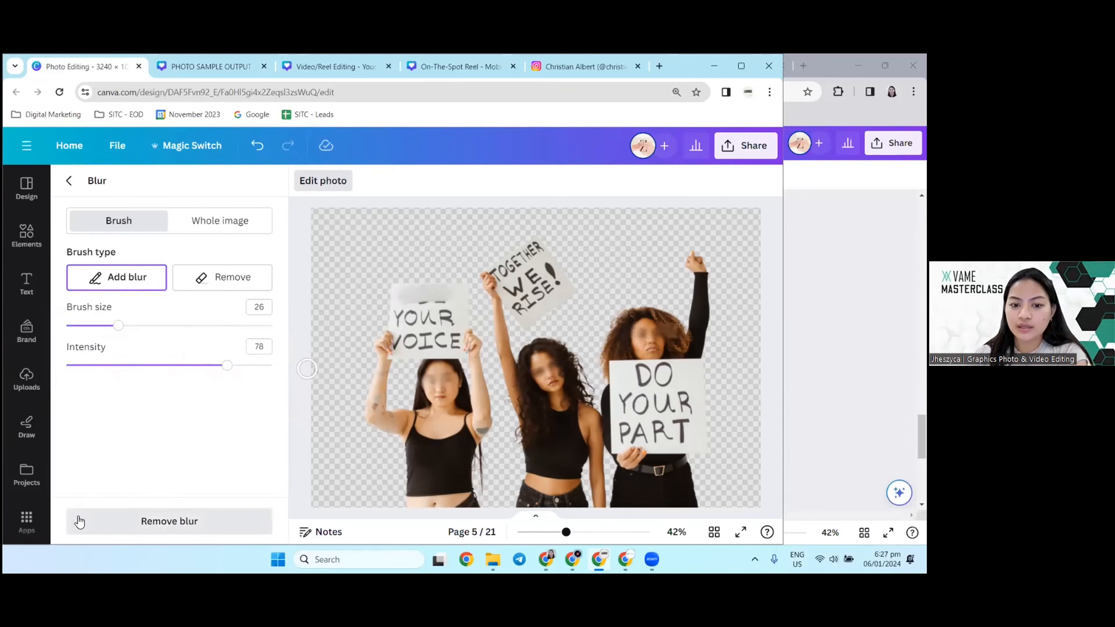
drag(143, 367, 93, 365)
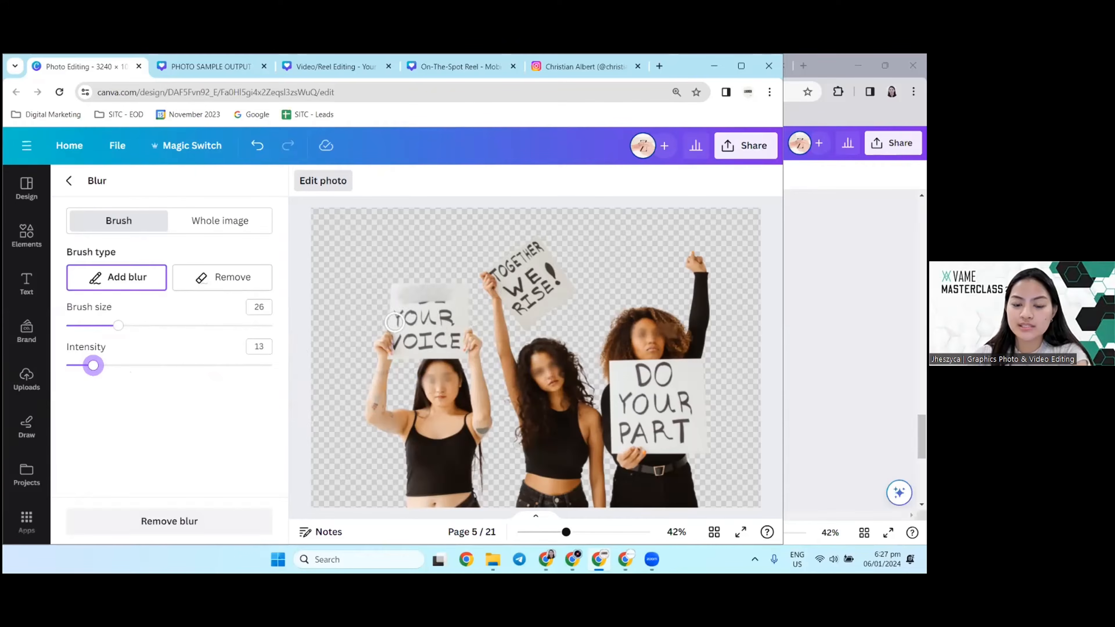
drag(390, 318, 459, 317)
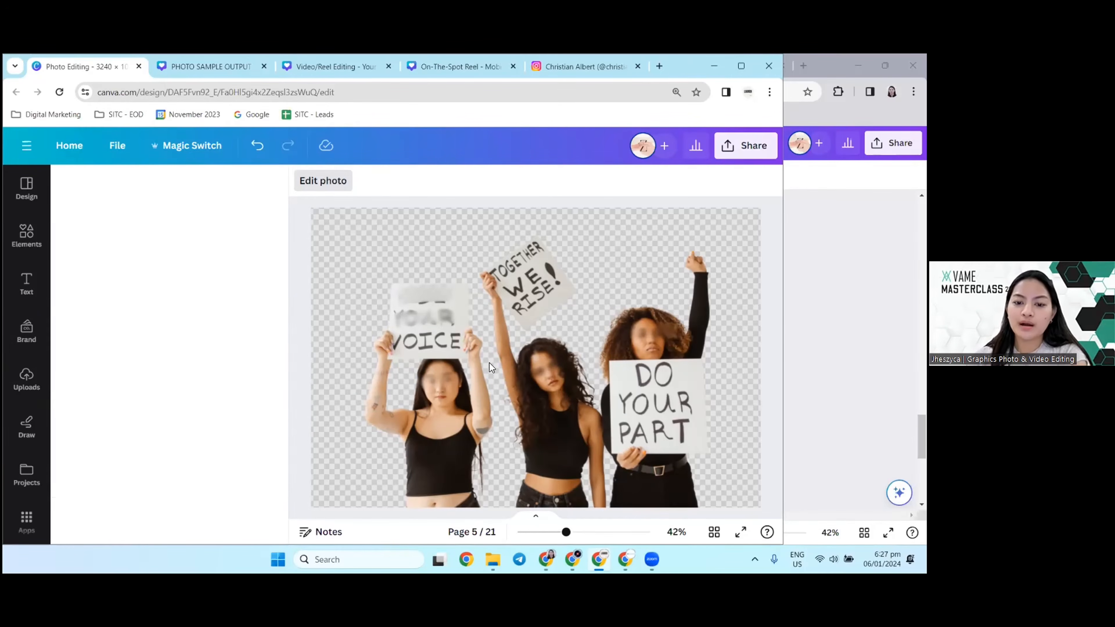
Step: Examine the Magic Eraser sample on page 6 and compare it with the blurred photo on page 5 and the original on page 4
scroll(528, 338, down, 2)
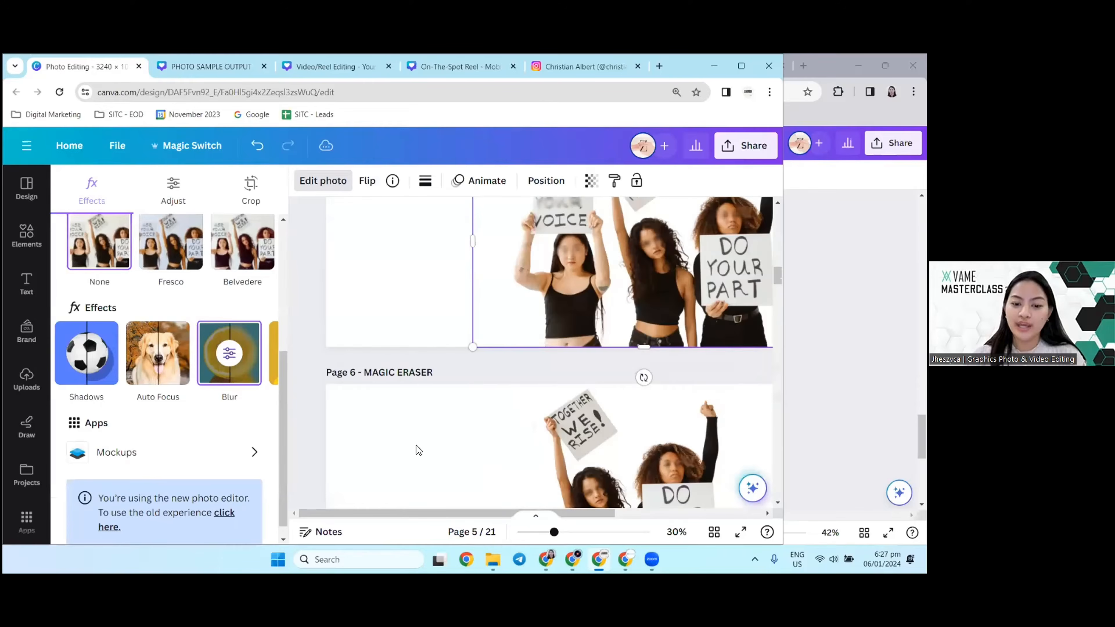
scroll(564, 288, up, 1)
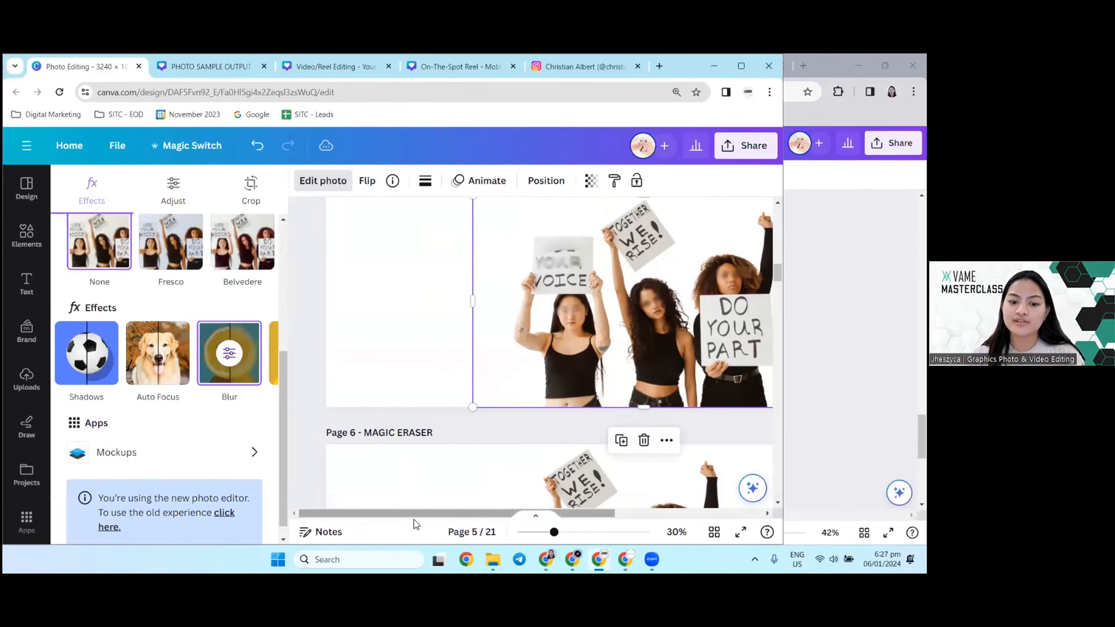
drag(414, 514, 490, 477)
scroll(491, 477, down, 3)
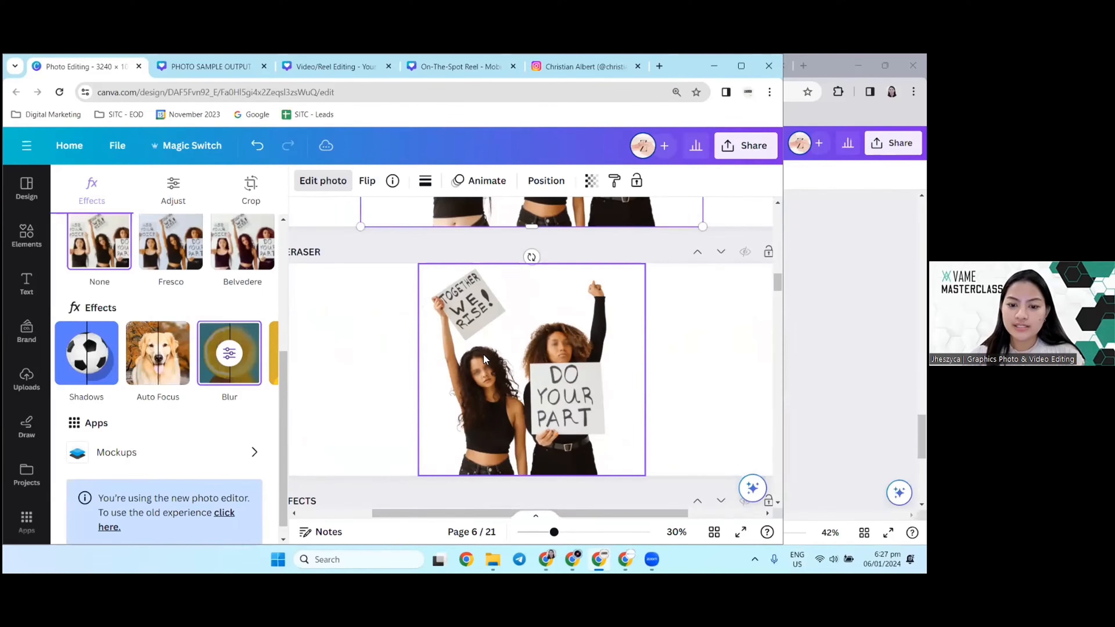
click(369, 355)
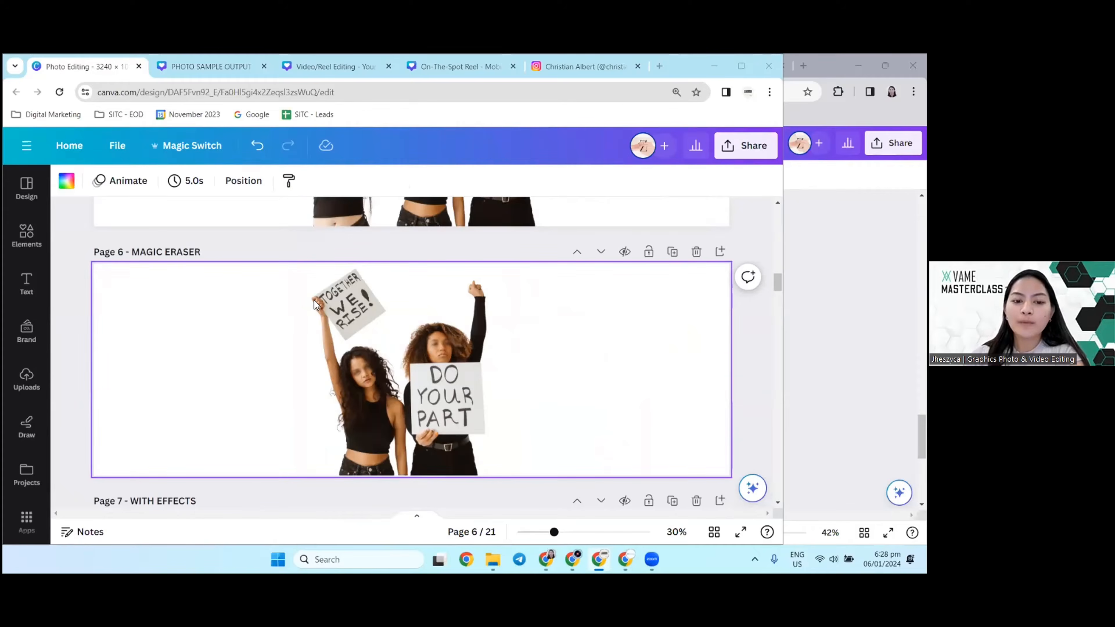
scroll(348, 368, up, 5)
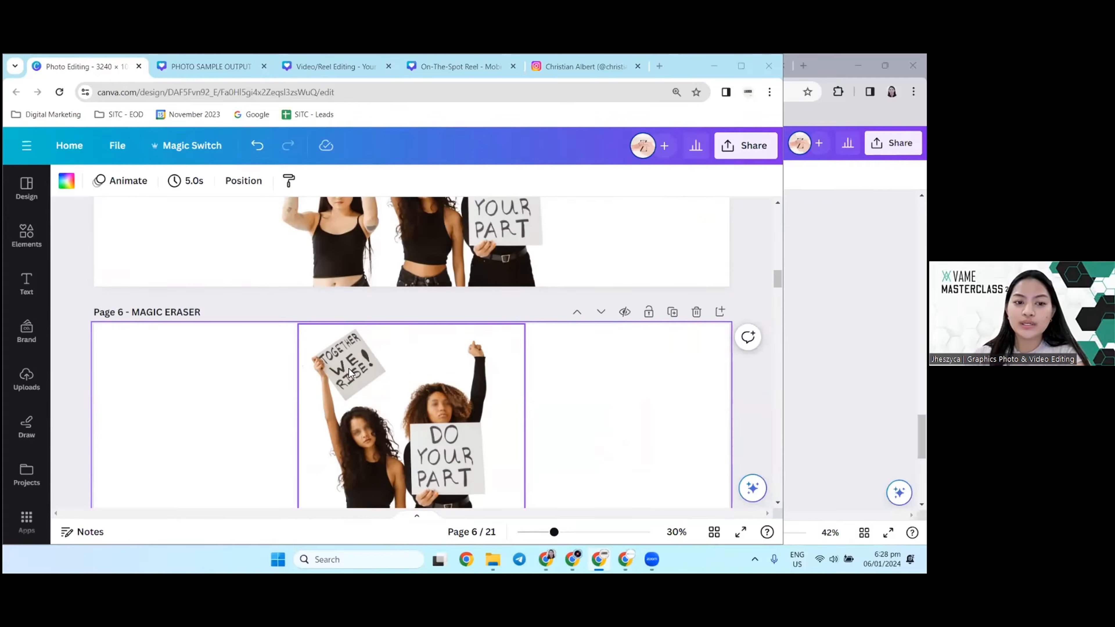
scroll(368, 378, up, 5)
scroll(368, 378, down, 7)
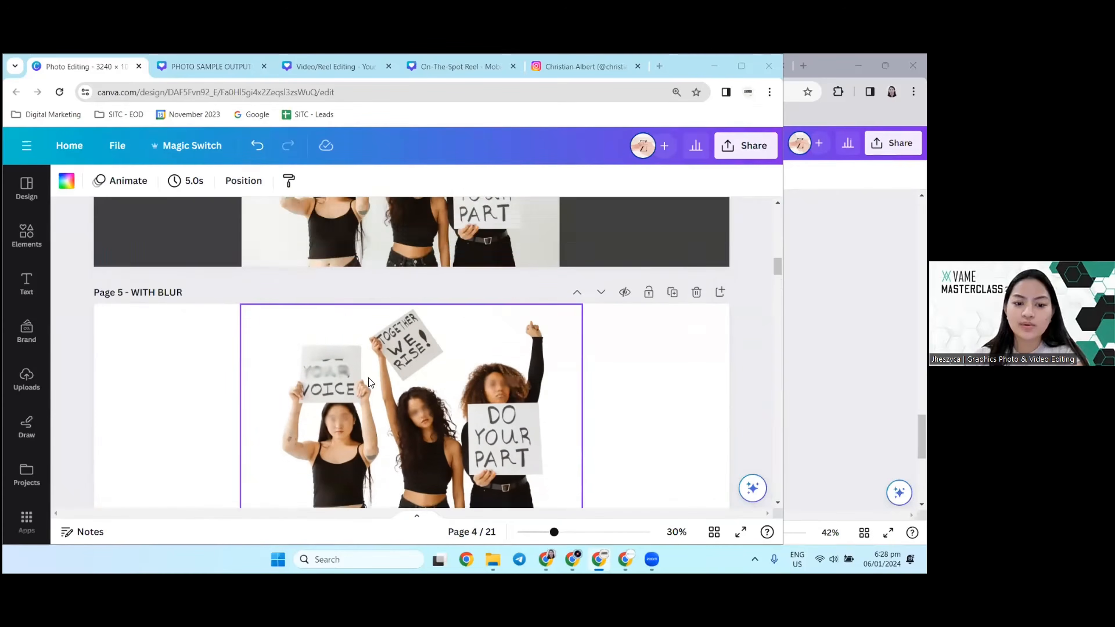
Step: Erase the woman holding the "USE YOUR VOICE" sign from the page 5 photo with Magic Eraser at brush size 65
click(358, 330)
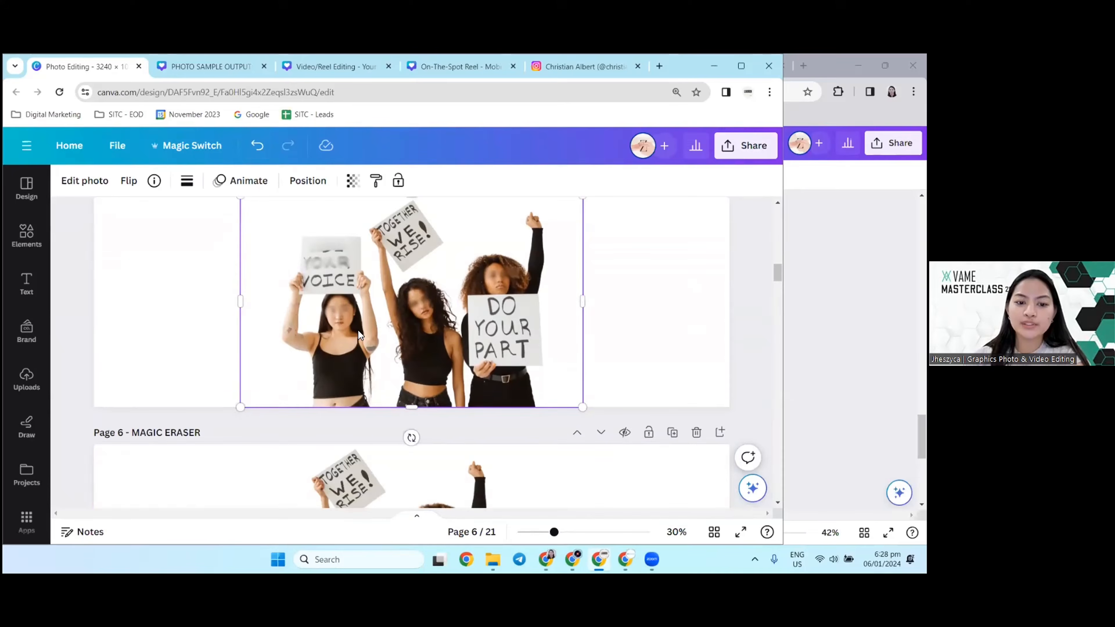
click(84, 181)
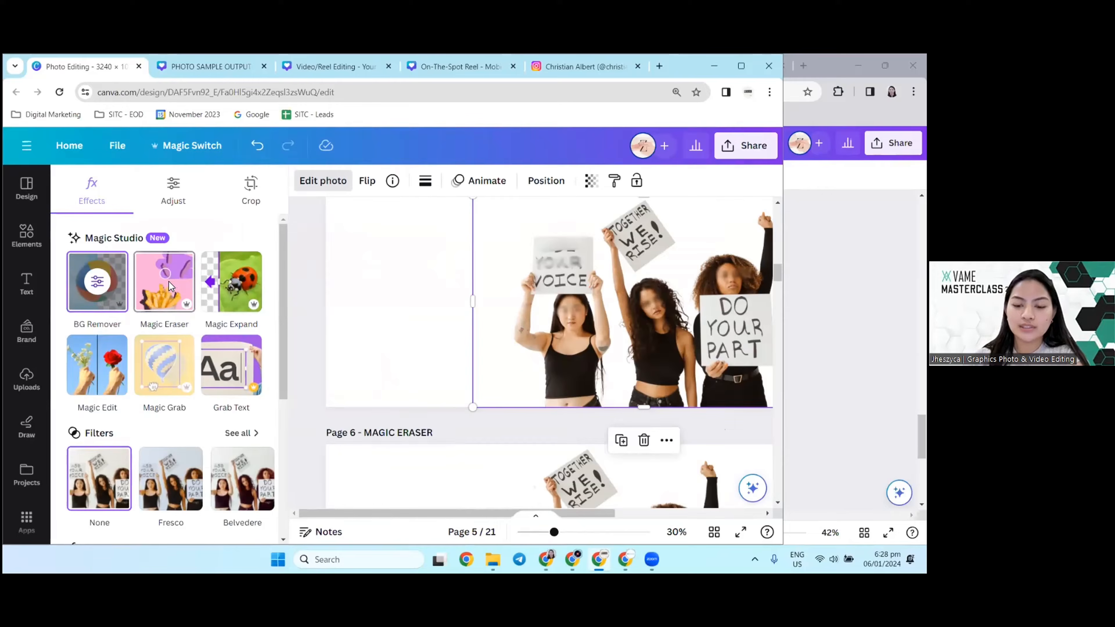
click(156, 277)
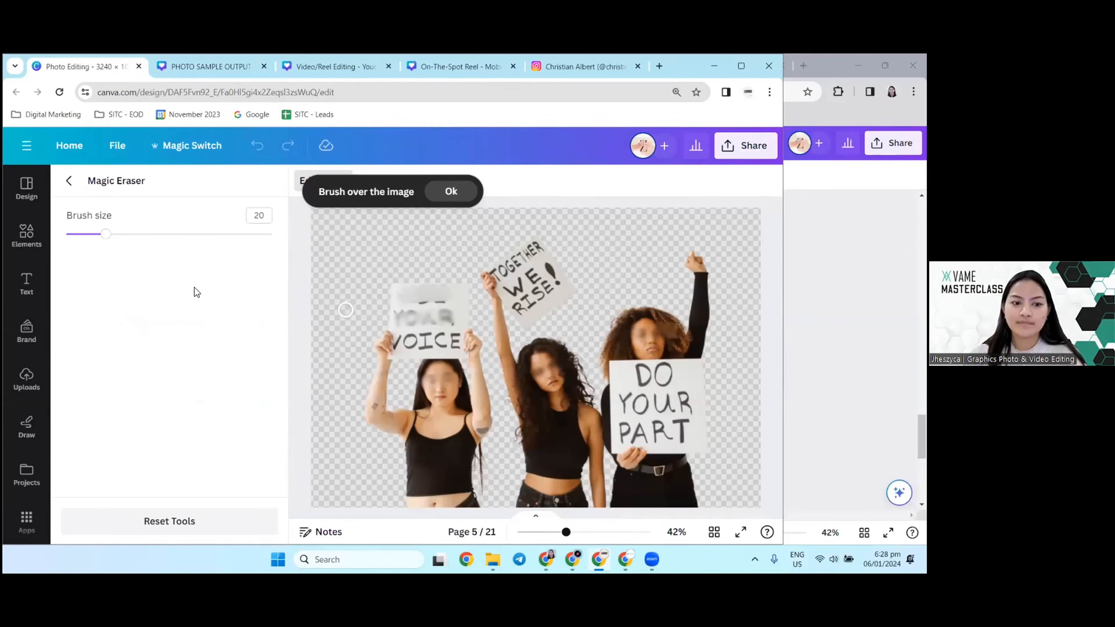
click(160, 236)
drag(162, 235, 200, 234)
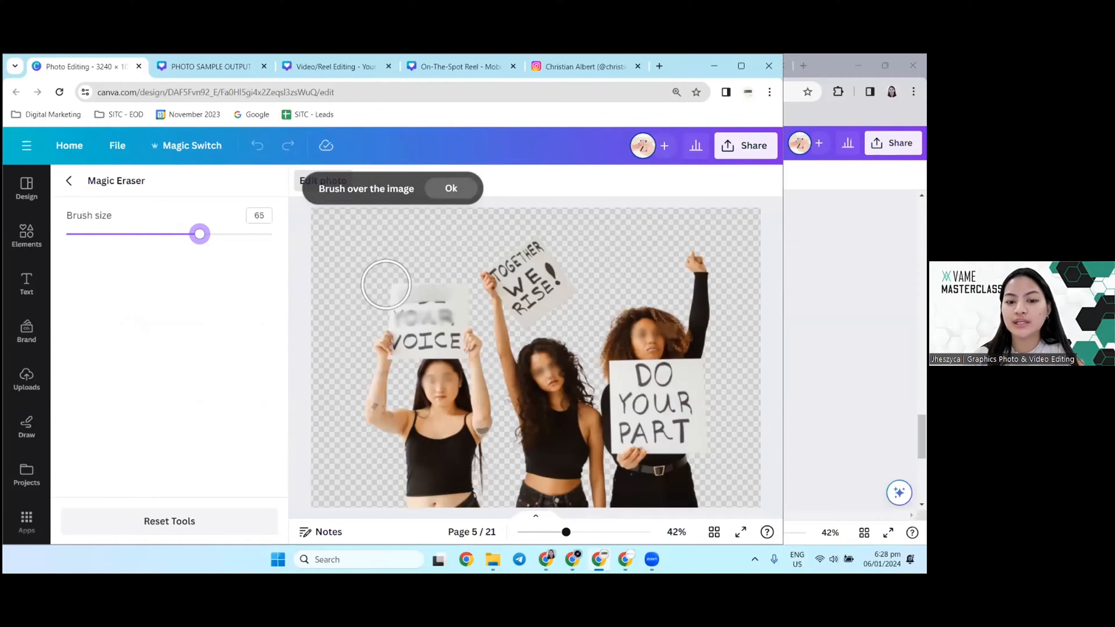
drag(385, 284, 435, 538)
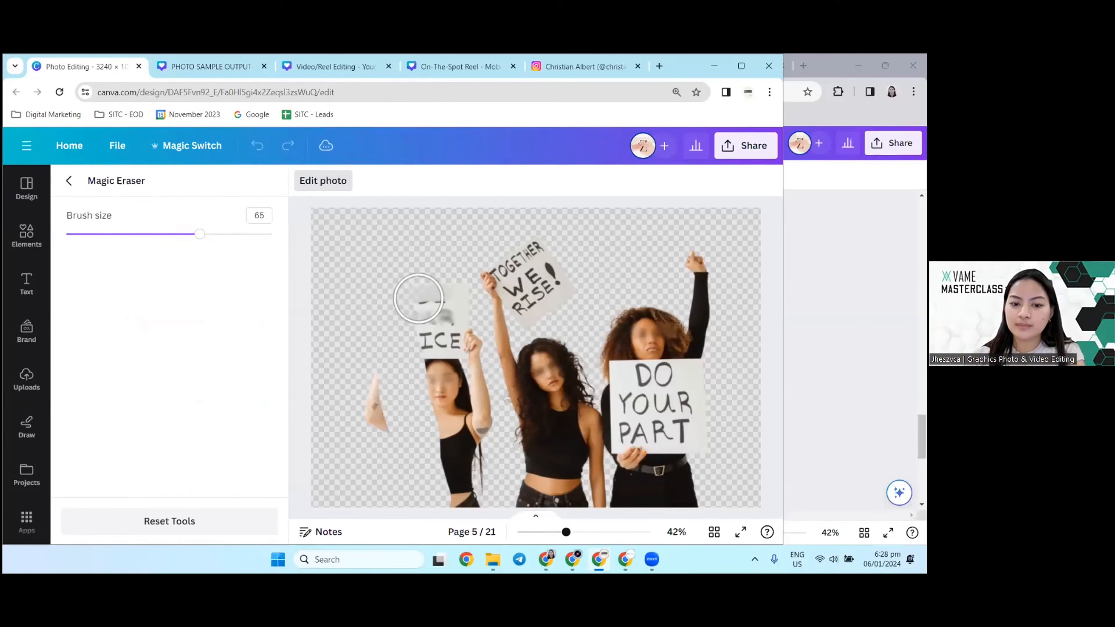
drag(426, 295, 471, 501)
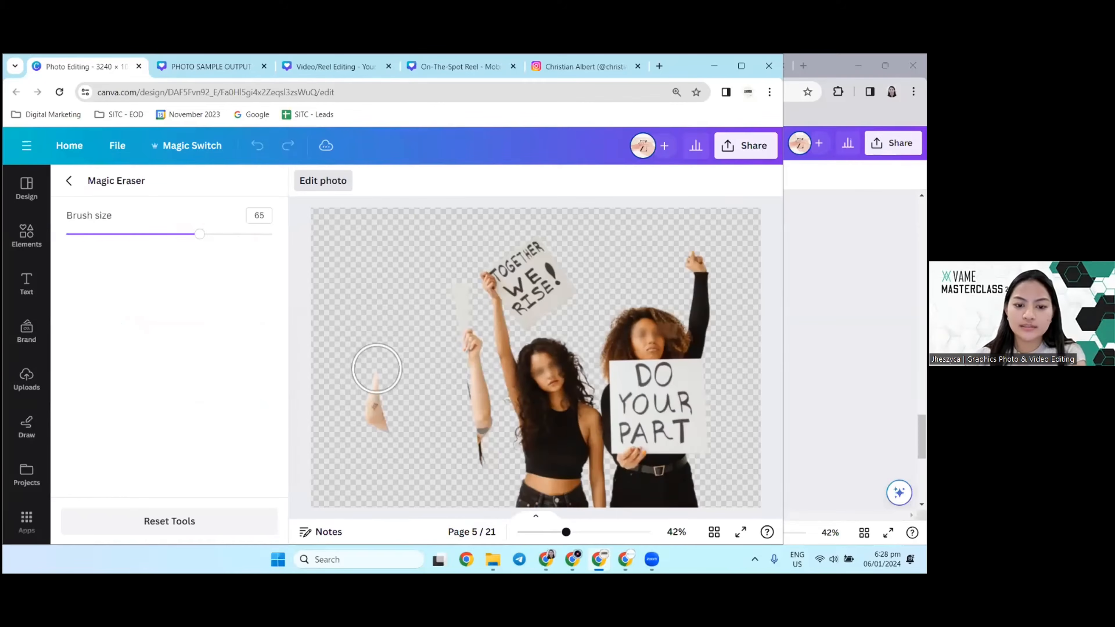
drag(377, 369, 389, 473)
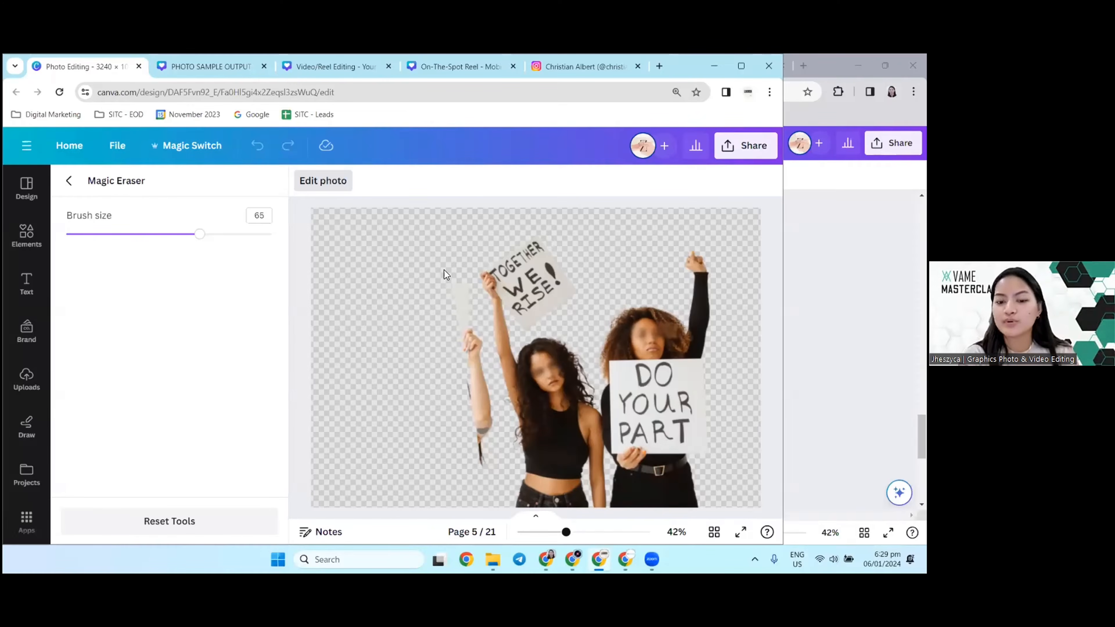
mouse_move(452, 316)
mouse_down()
mouse_move(451, 293)
mouse_move(490, 423)
mouse_move(484, 473)
mouse_up()
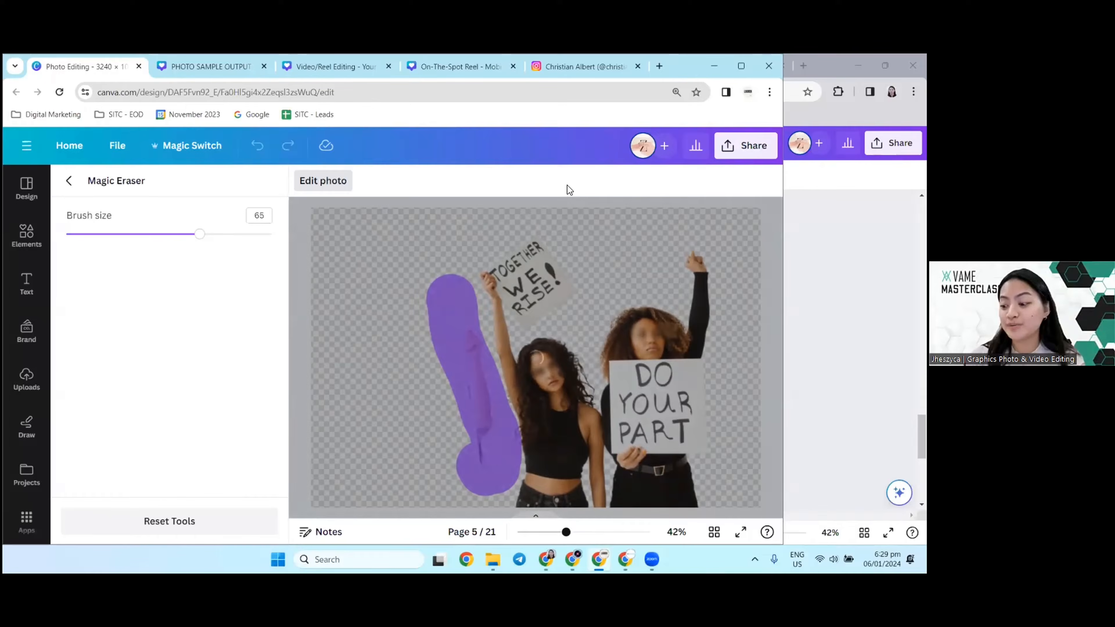
click(68, 181)
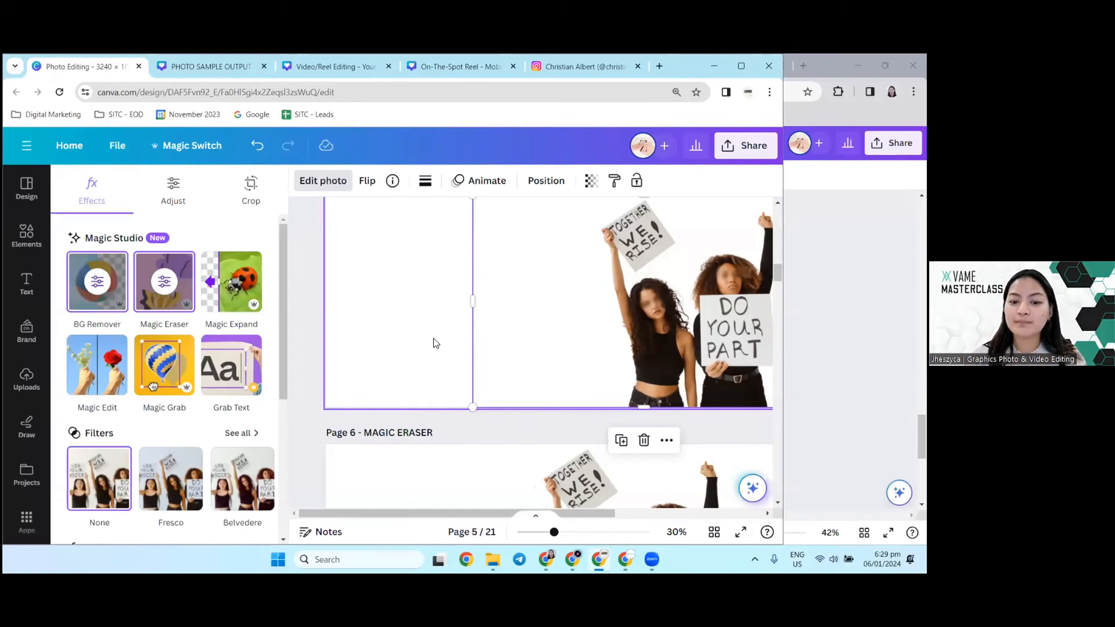
Step: Crop the empty left area off the page 5 photo and move the remaining two women closer to the page center
scroll(588, 386, up, 1)
scroll(595, 389, up, 3)
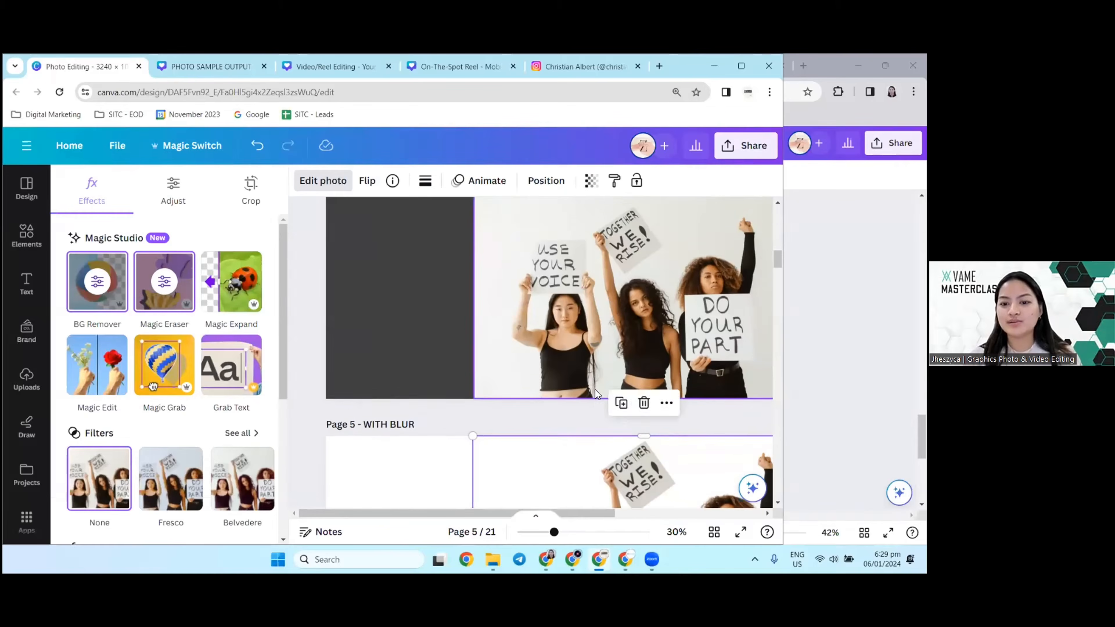
scroll(545, 346, down, 3)
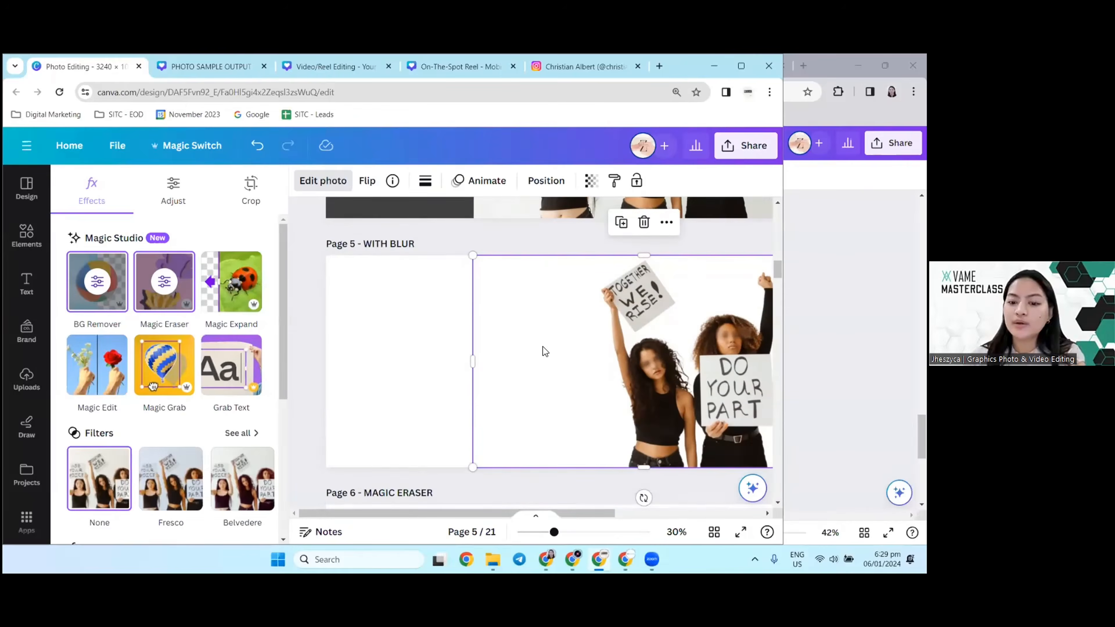
drag(474, 370, 583, 371)
drag(667, 346, 556, 347)
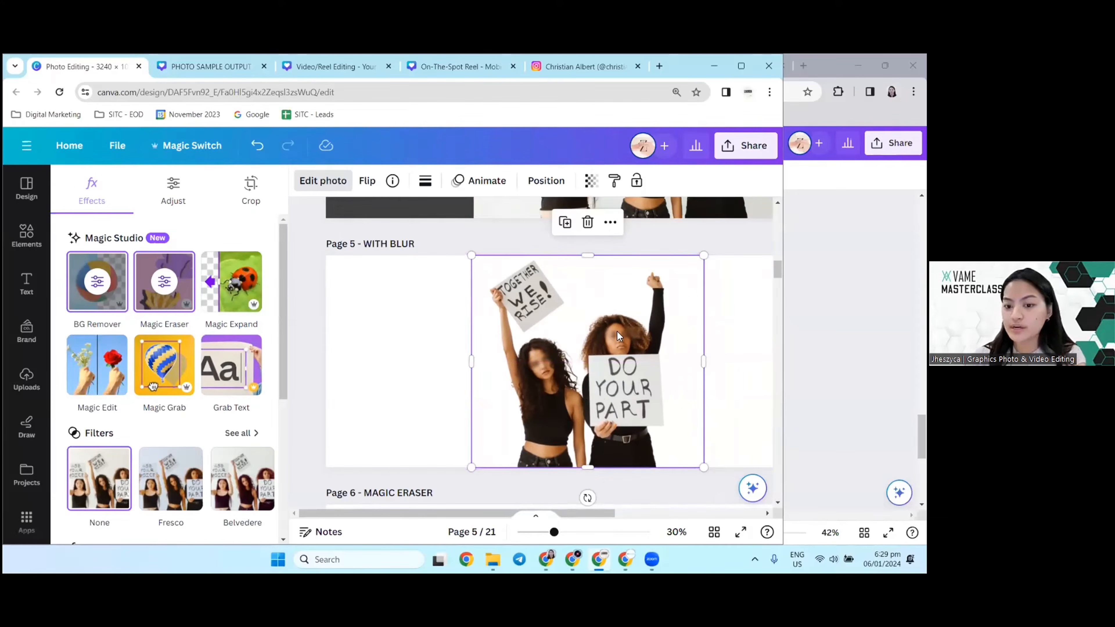
scroll(598, 368, up, 2)
scroll(570, 344, down, 4)
scroll(614, 382, up, 2)
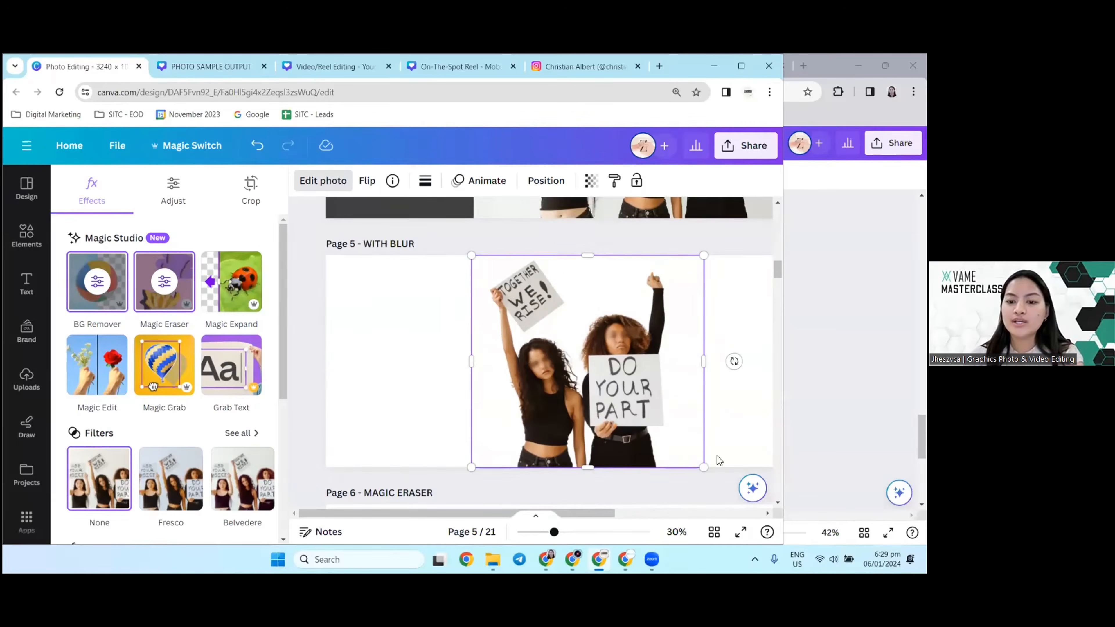
Step: Go to page 7, "WITH EFFECTS", and open the full filter collection for its photo of the two women
scroll(548, 439, down, 3)
scroll(538, 456, down, 1)
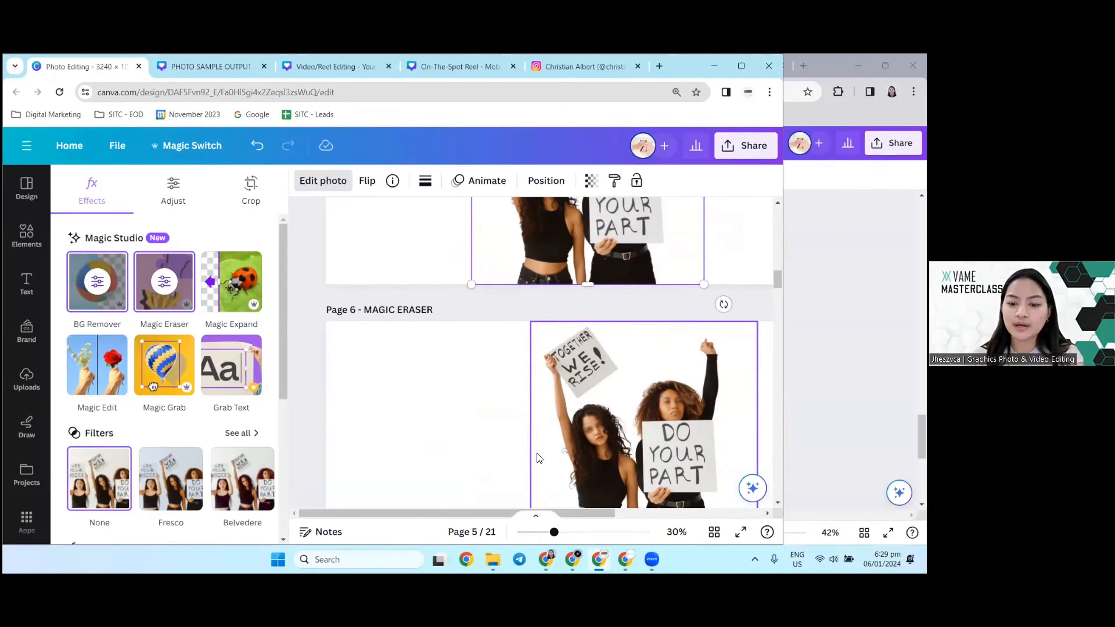
scroll(539, 457, down, 3)
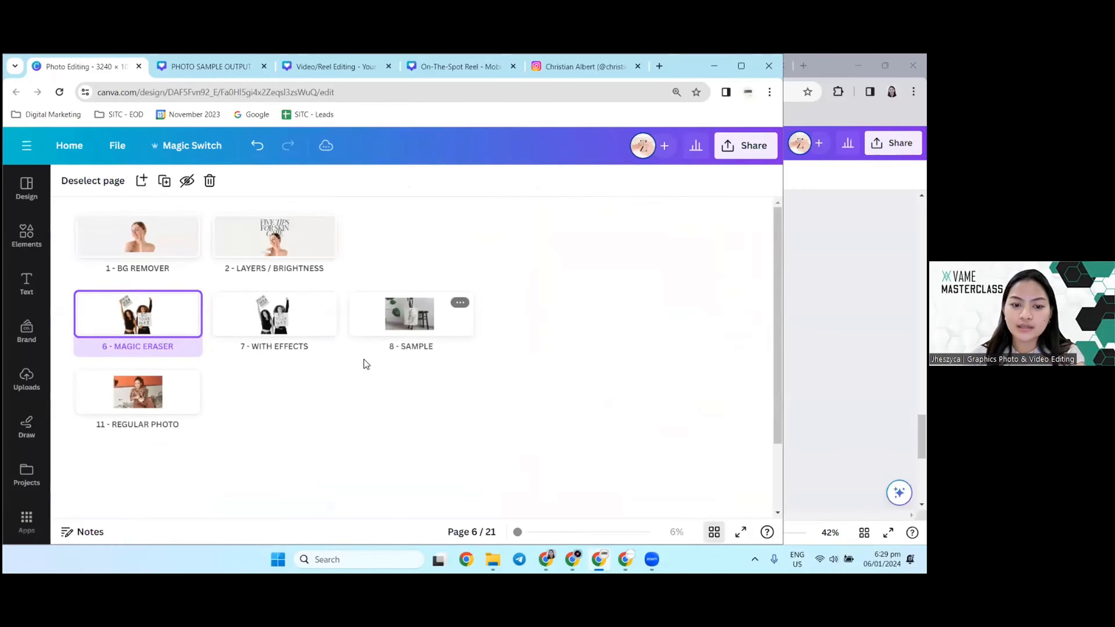
double_click(299, 324)
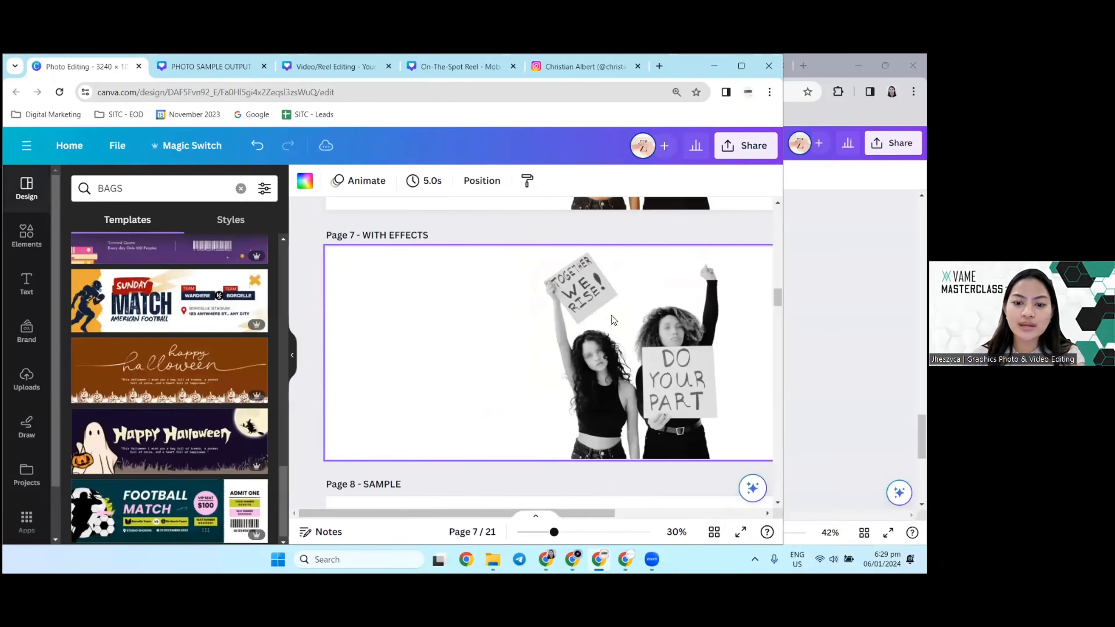
click(611, 315)
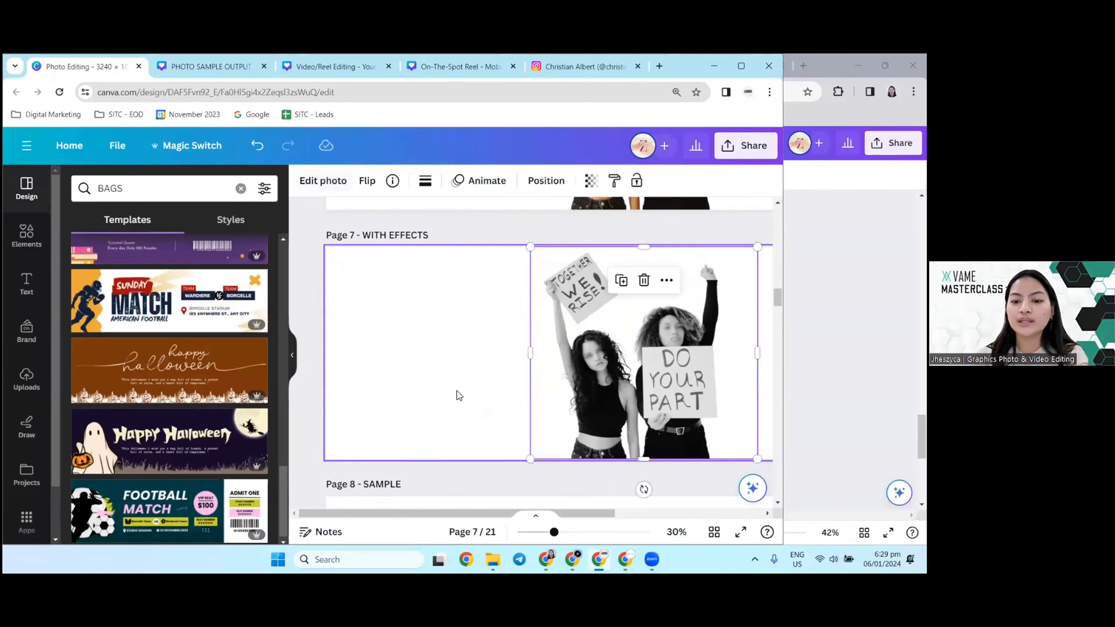
drag(447, 510, 506, 509)
click(325, 182)
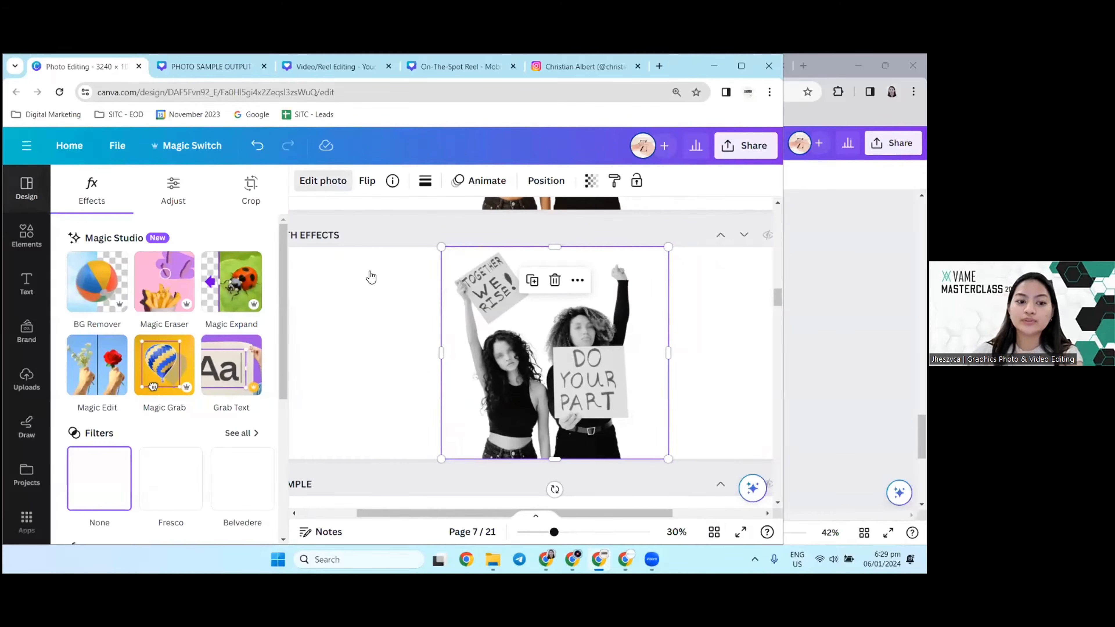
scroll(210, 369, down, 2)
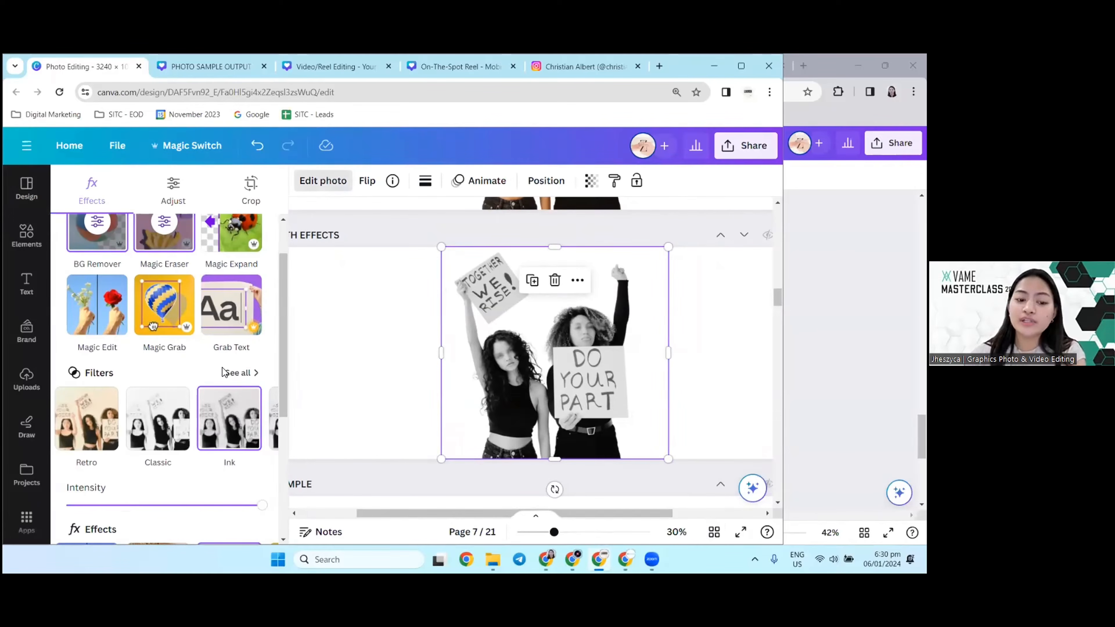
click(236, 374)
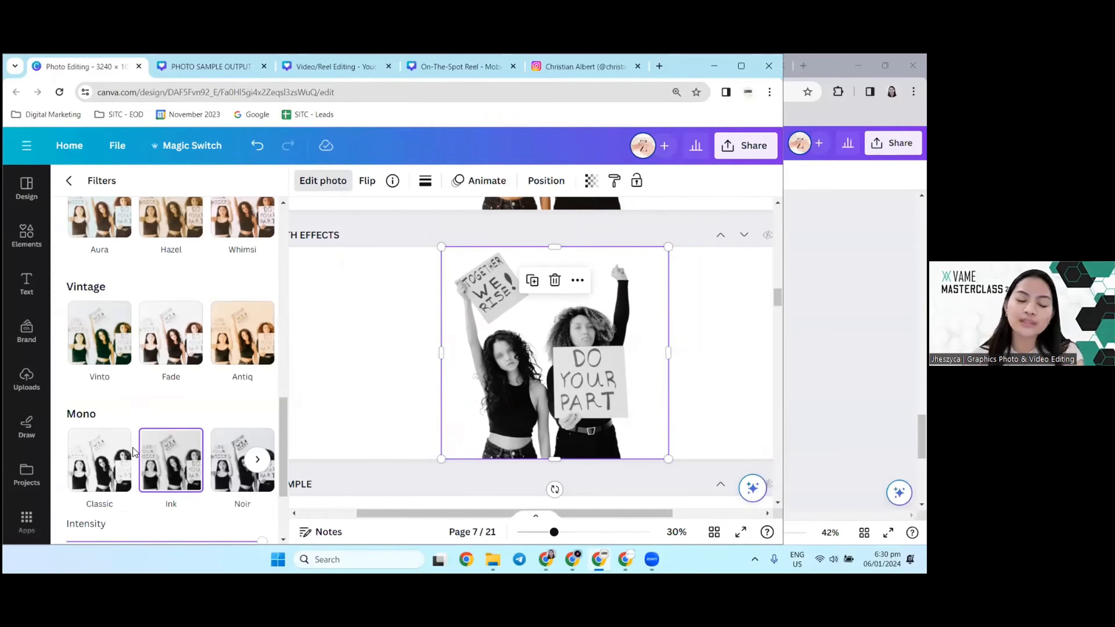
Step: Try the Fade, Rustiq and Fresco filters on the page 7 photo and set its filter back to None
scroll(153, 424, down, 3)
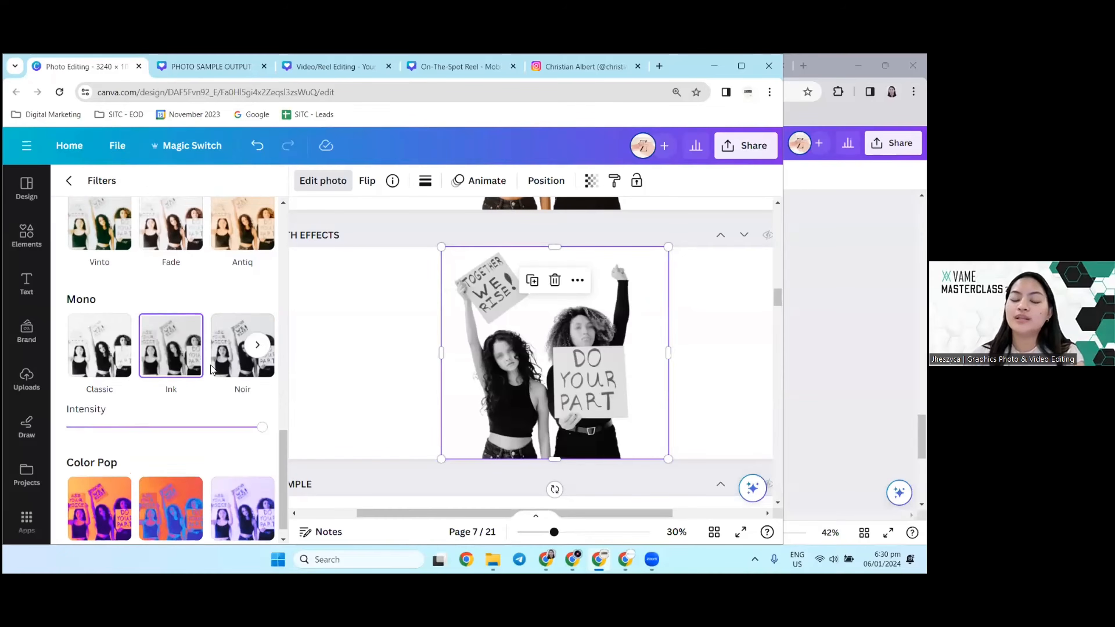
scroll(213, 378, up, 2)
scroll(211, 378, up, 1)
click(193, 351)
scroll(184, 330, up, 4)
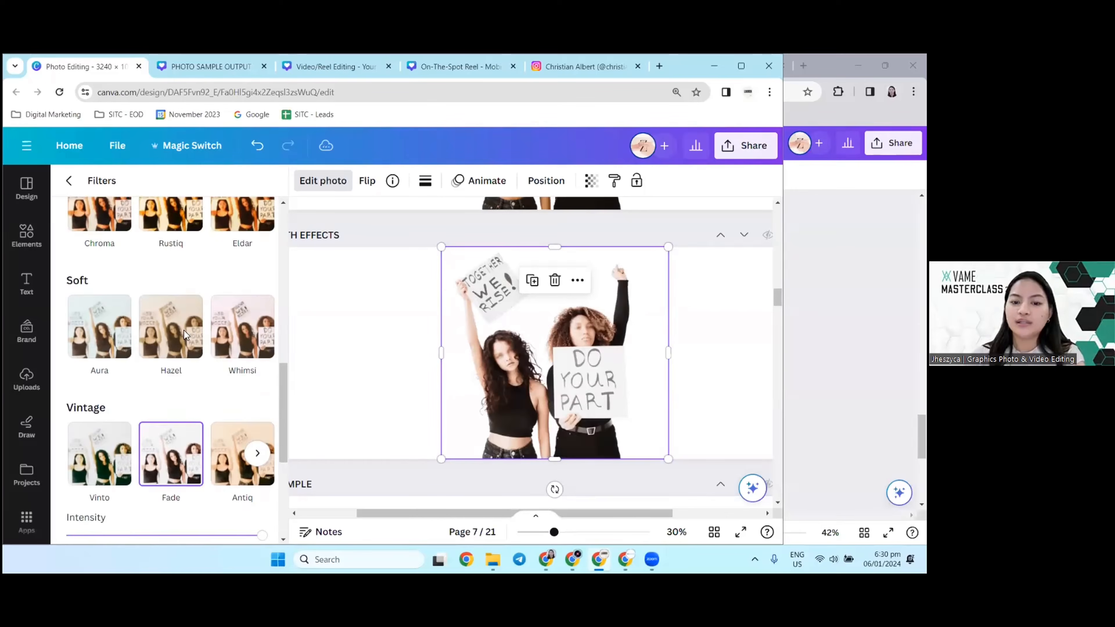
click(171, 380)
click(175, 277)
scroll(182, 307, up, 8)
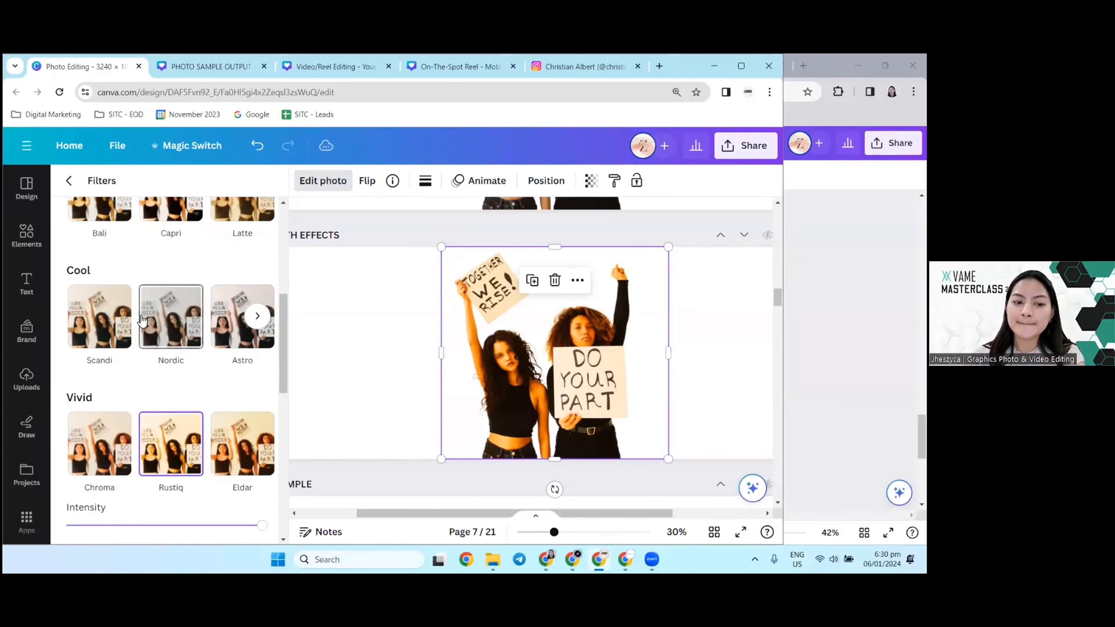
click(99, 242)
scroll(132, 308, up, 3)
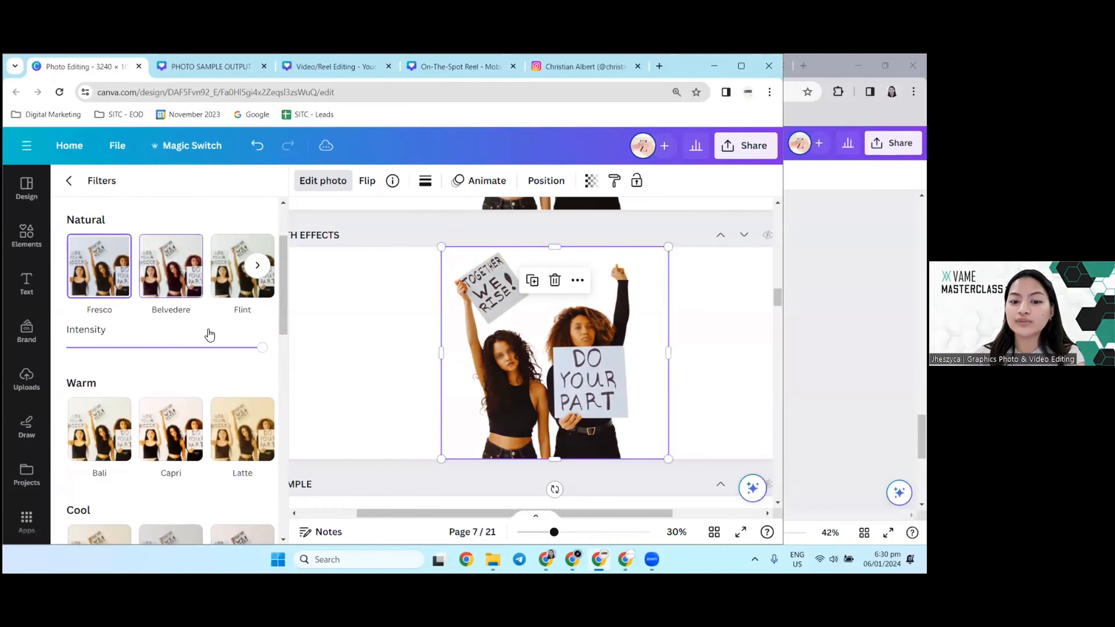
click(121, 252)
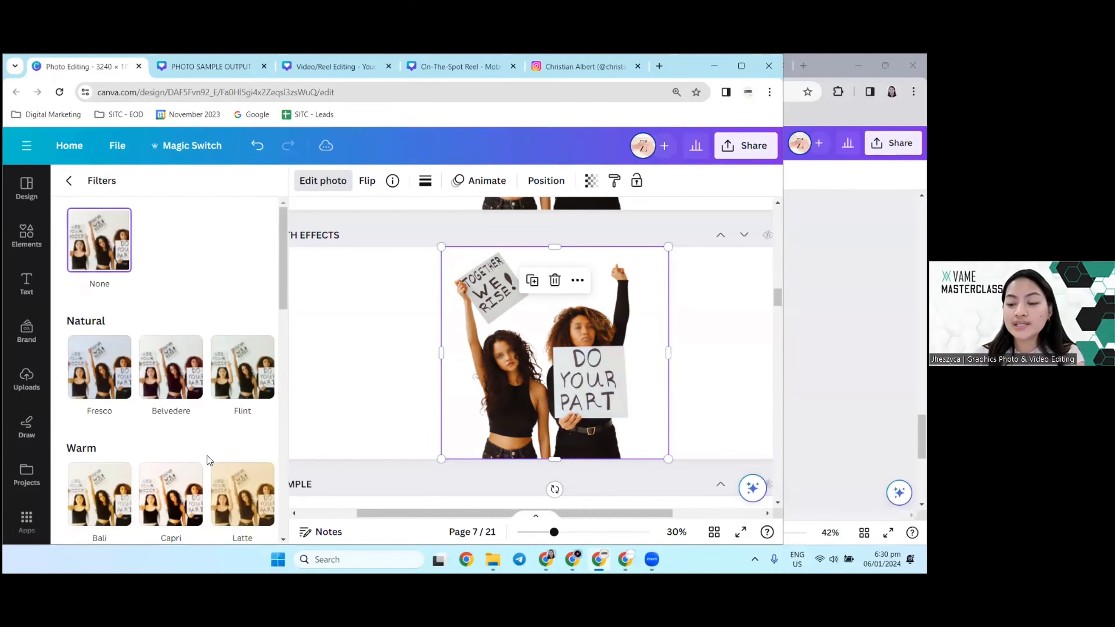
Step: Apply the Classic filter from the Mono group to the page 7 photo
scroll(202, 452, down, 8)
scroll(200, 456, up, 7)
scroll(206, 474, down, 12)
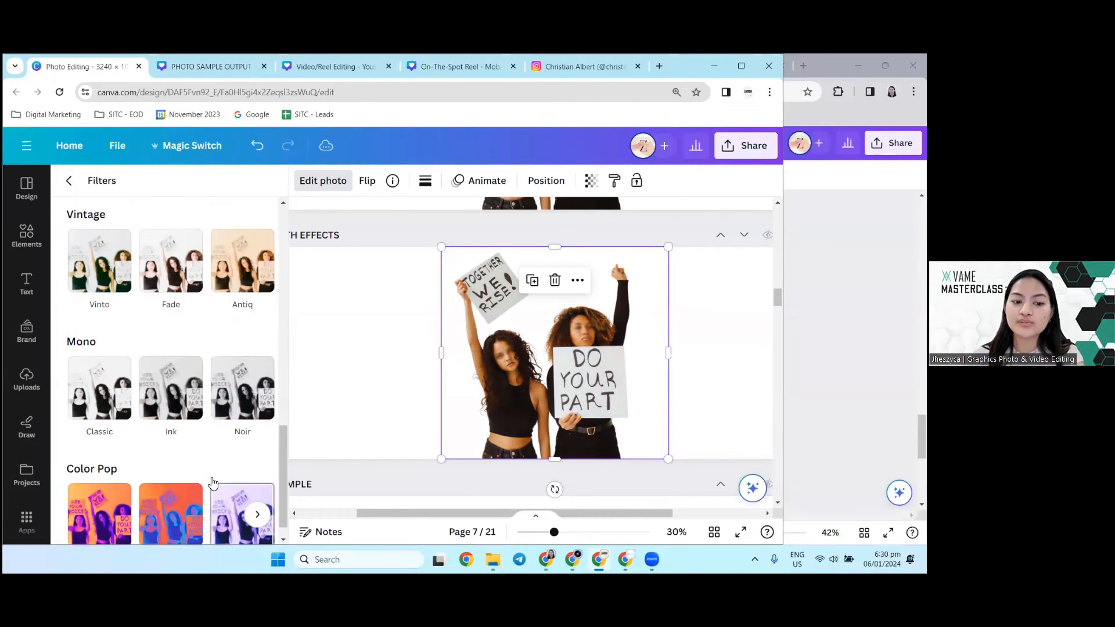
scroll(210, 488, up, 3)
scroll(209, 487, down, 3)
click(105, 426)
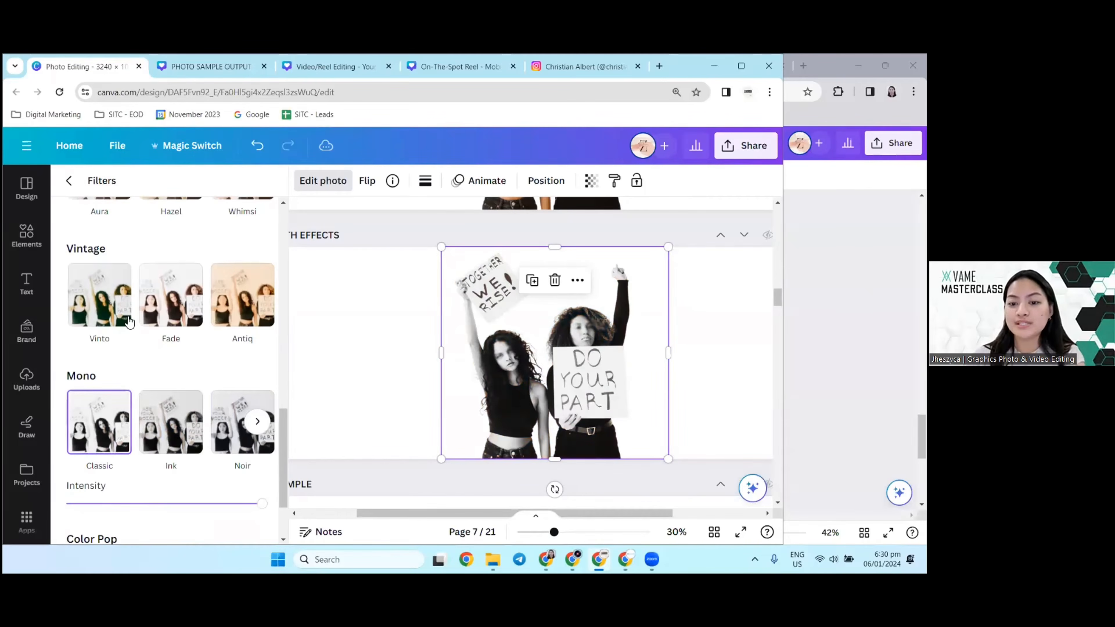
click(70, 181)
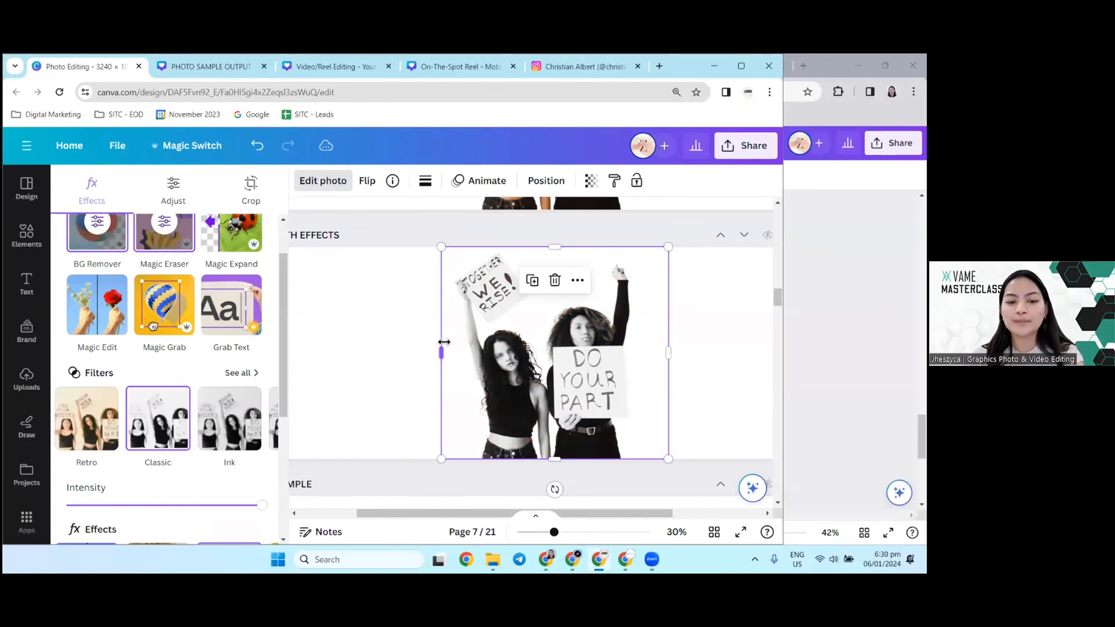
Step: Crop the tote bag photo on page 8 from both sides so the large plant leaves are cut out
scroll(466, 419, down, 2)
click(418, 423)
scroll(418, 423, down, 3)
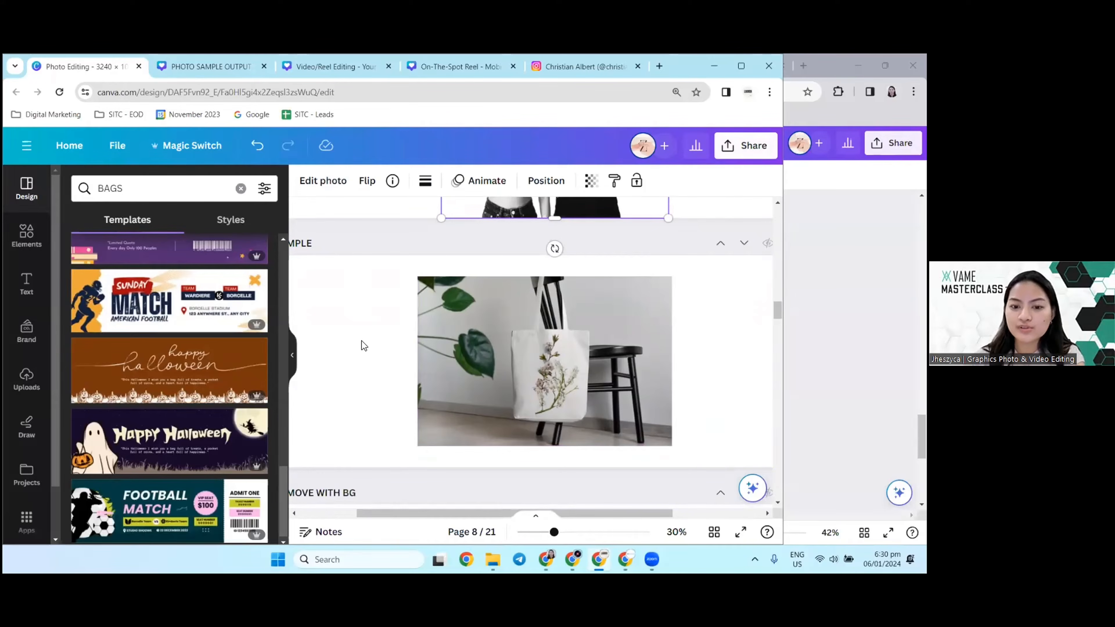
click(467, 359)
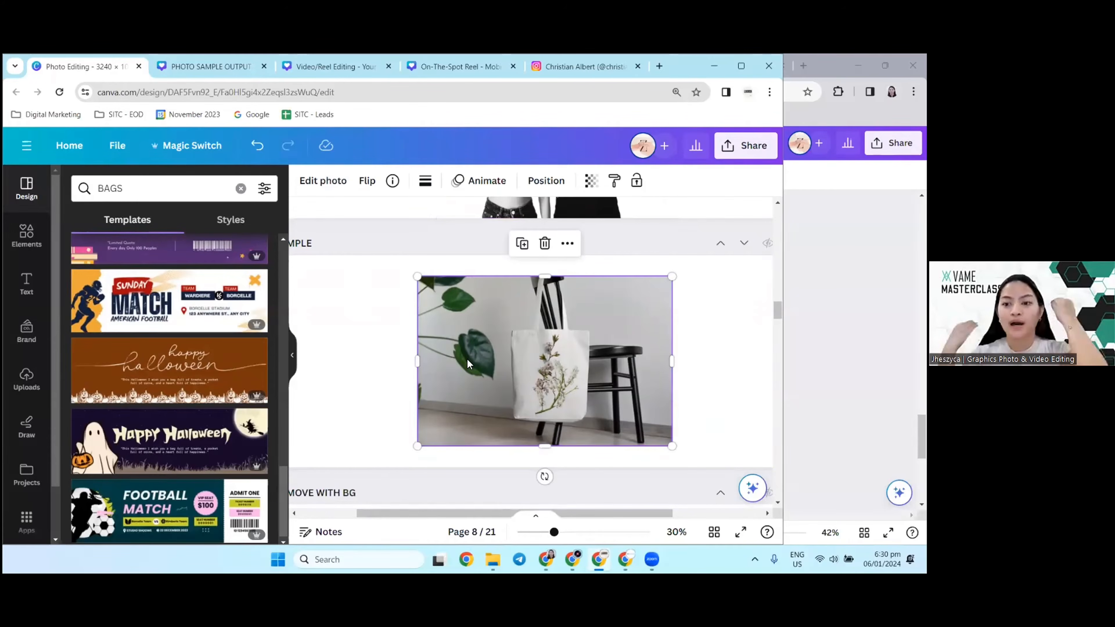
click(292, 353)
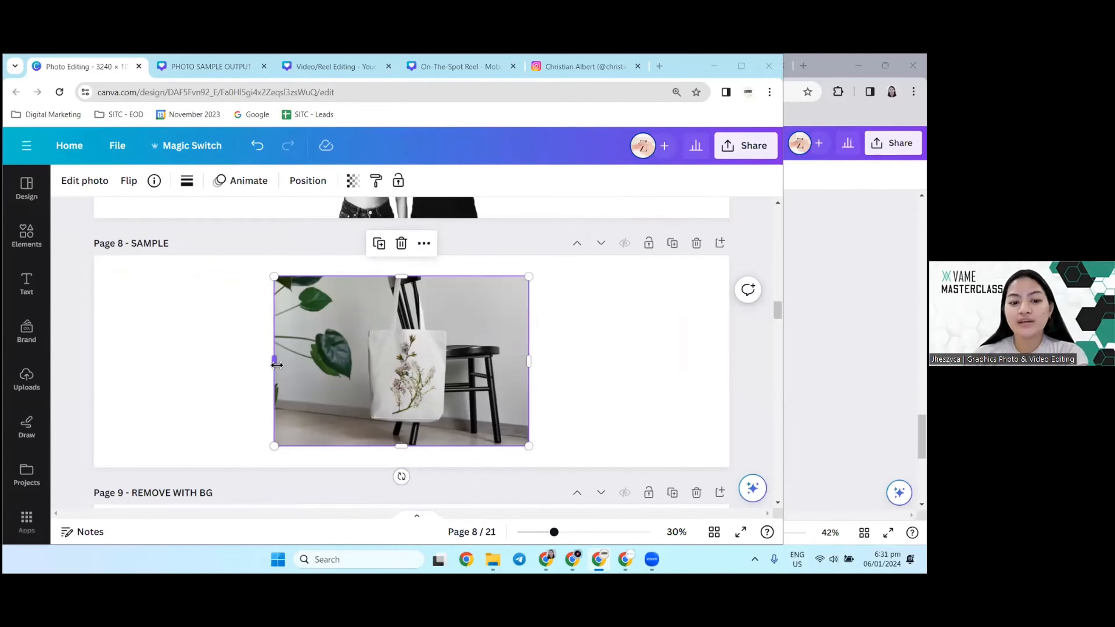
drag(276, 365, 345, 365)
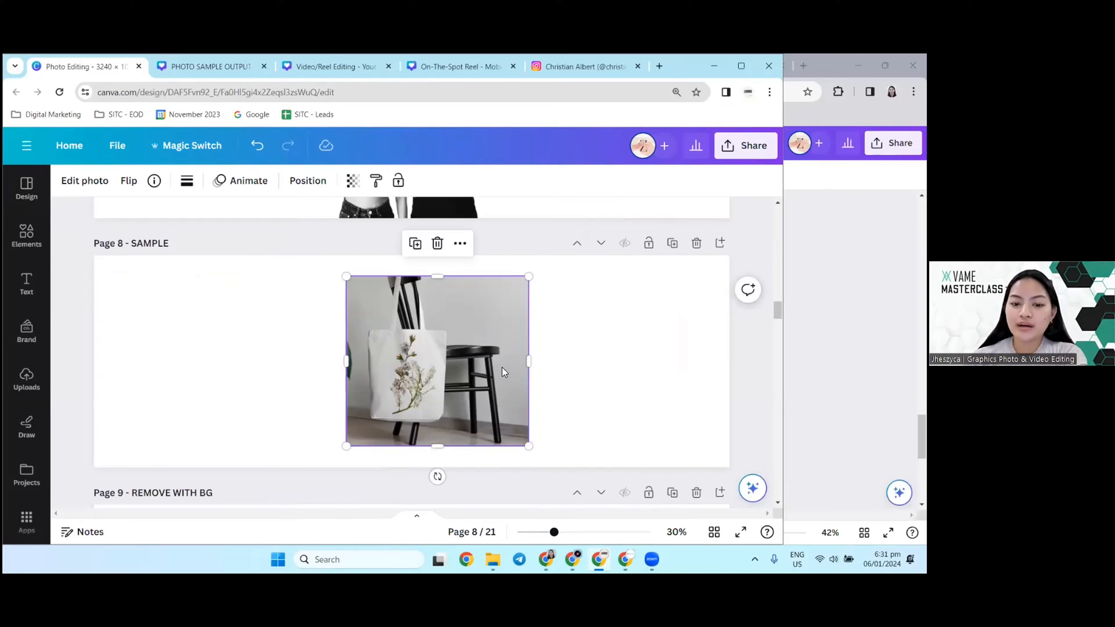
drag(524, 372, 509, 371)
click(612, 331)
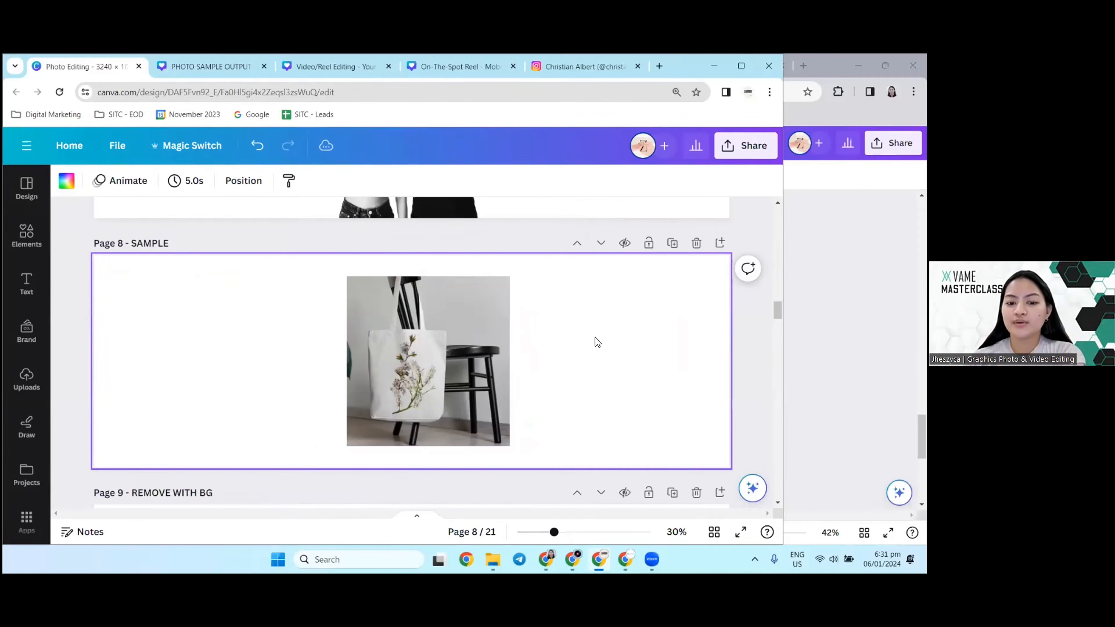
Step: Compare the cropped tote bag photo on page 8 with the "REMOVE WITH BG" version on page 9
click(424, 345)
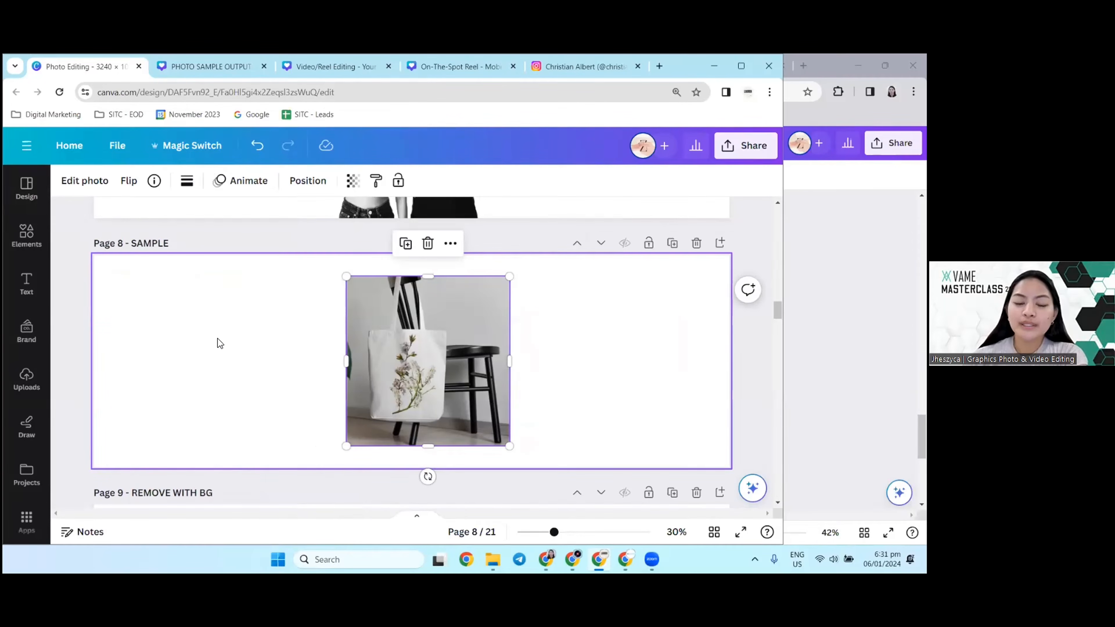
scroll(287, 321, down, 3)
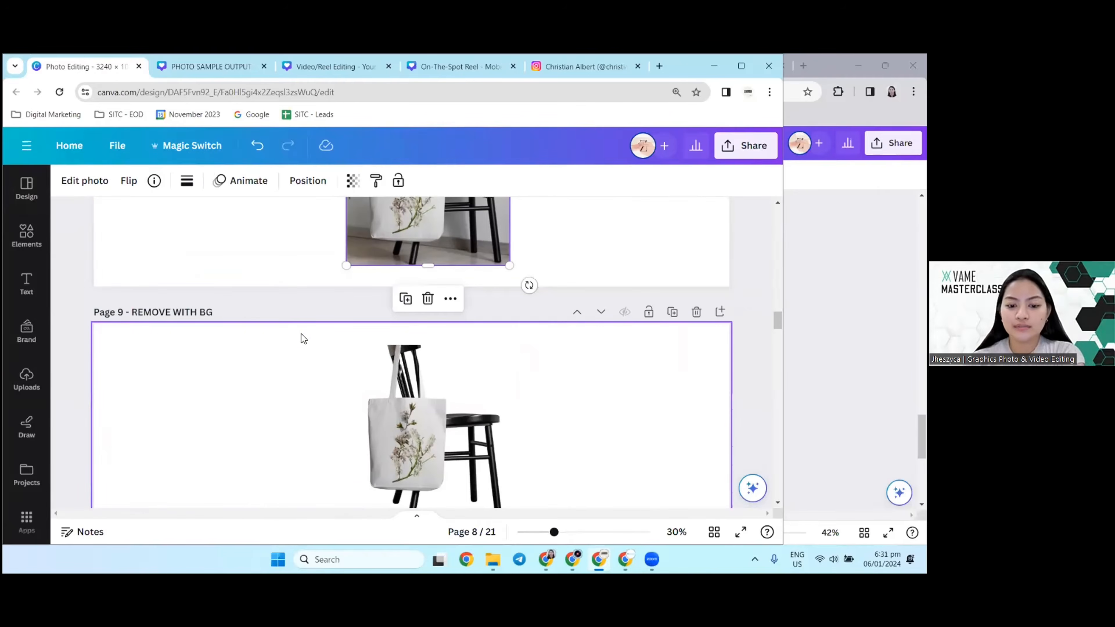
scroll(302, 334, up, 2)
scroll(456, 316, down, 3)
click(456, 407)
scroll(455, 408, down, 3)
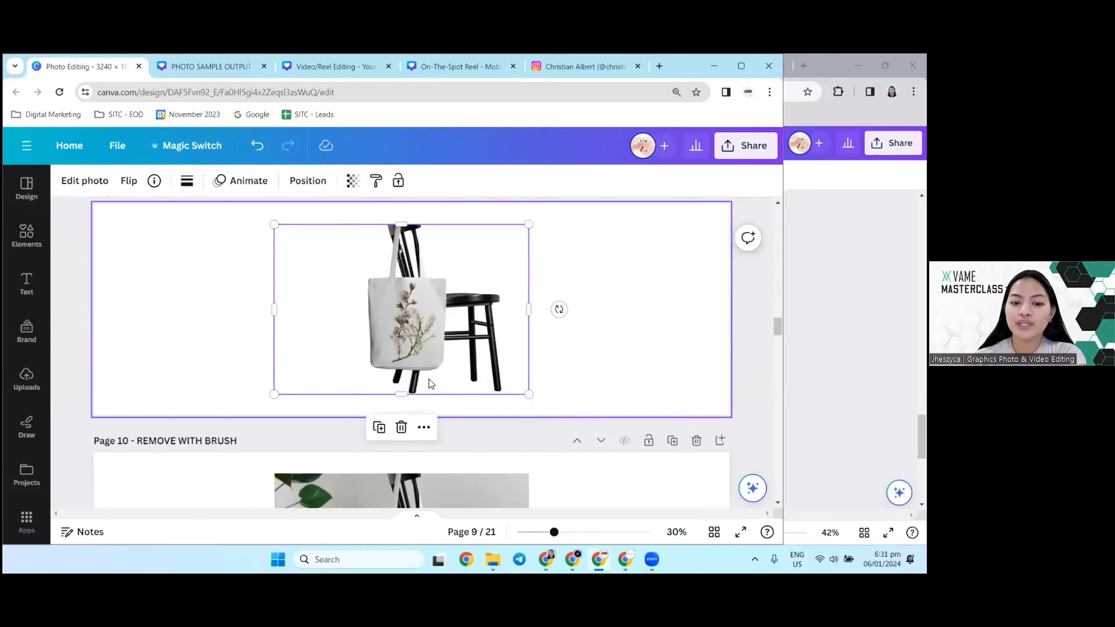
scroll(358, 308, up, 4)
Step: Remove the background of the tote bag photo on page 8 with BG Remover
click(382, 306)
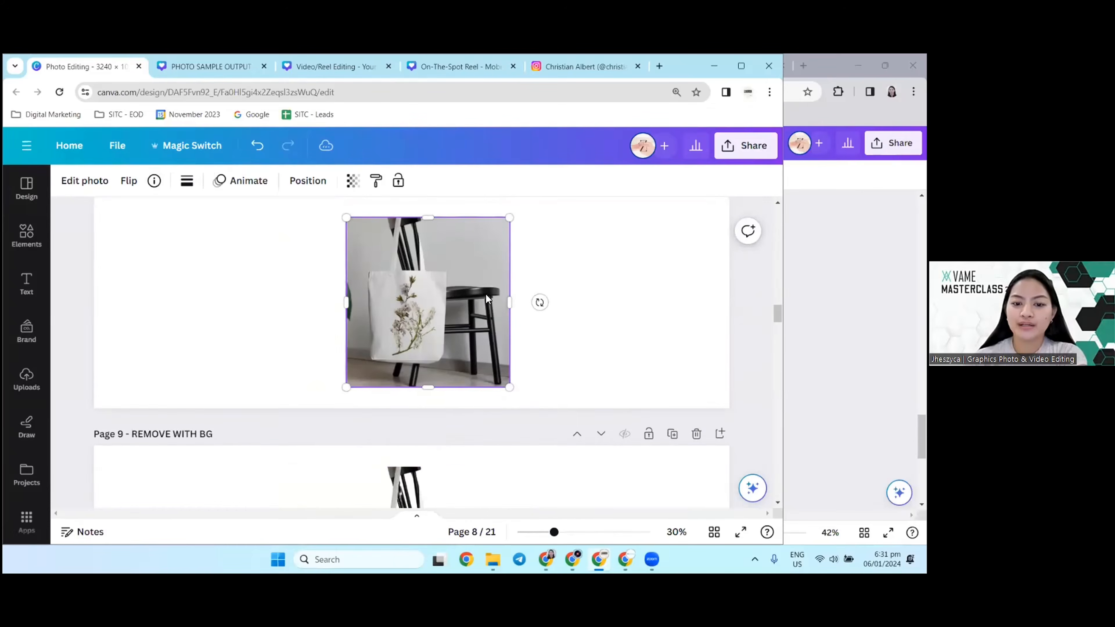
scroll(442, 371, up, 2)
click(85, 181)
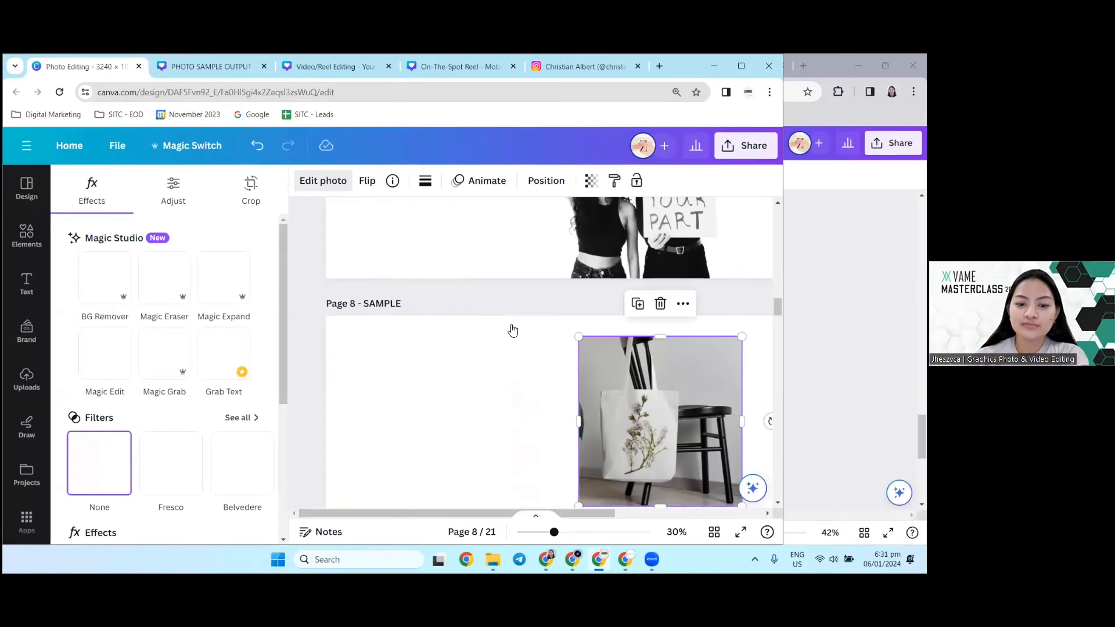
scroll(515, 438, down, 3)
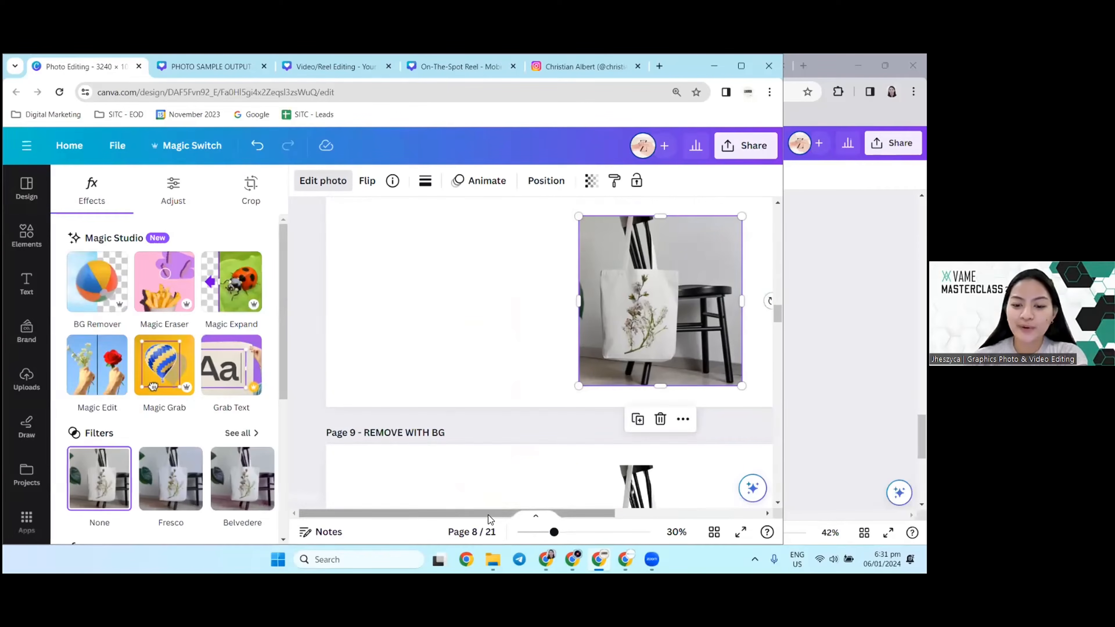
scroll(553, 413, up, 1)
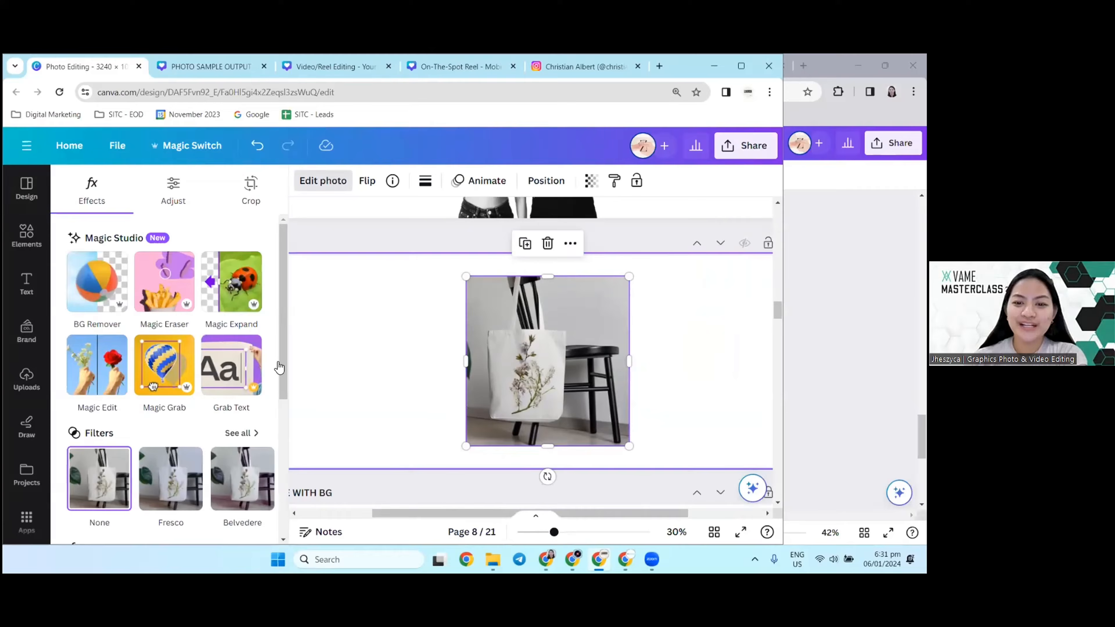
click(90, 303)
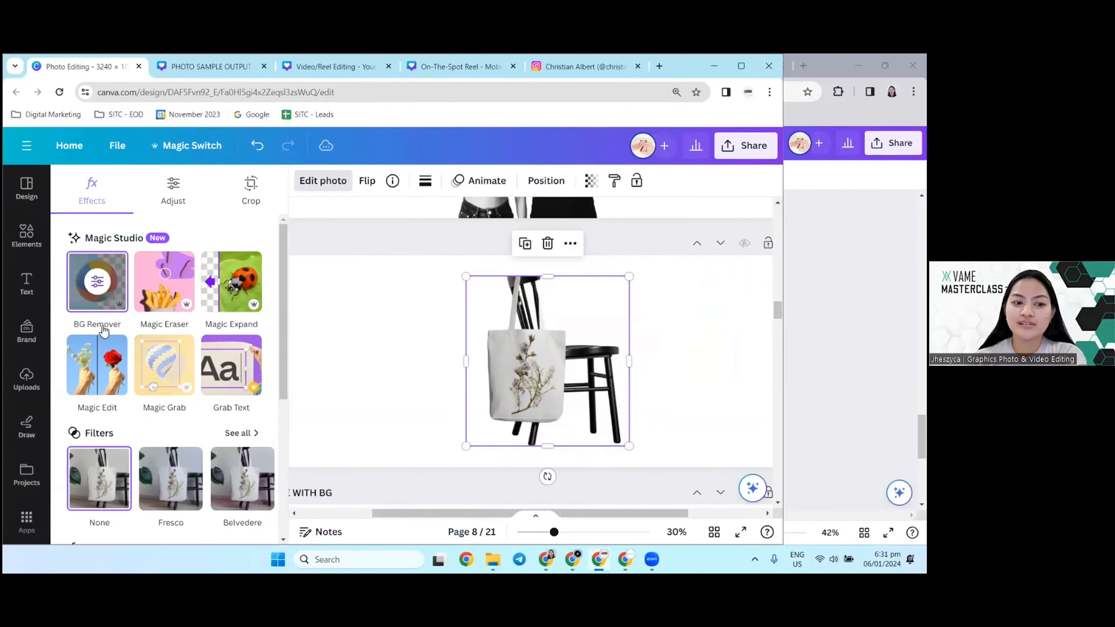
Step: Compare the background-free tote bag photo on page 8 with page 9 and inspect its cutout edges up close
click(417, 316)
scroll(416, 324, down, 5)
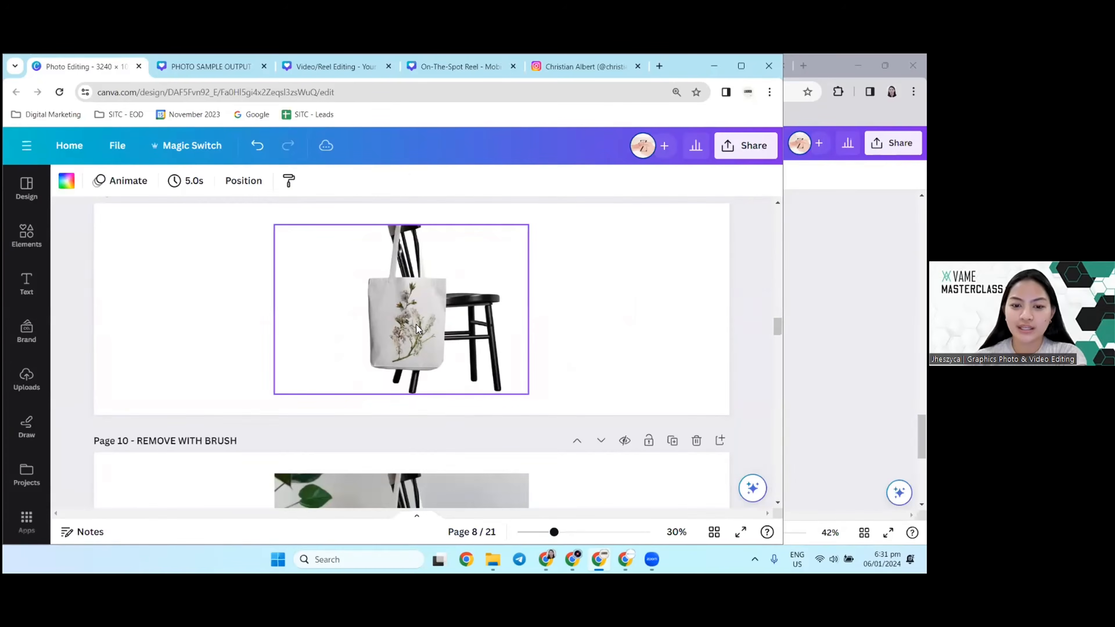
scroll(416, 326, up, 3)
scroll(414, 332, up, 2)
scroll(416, 377, down, 5)
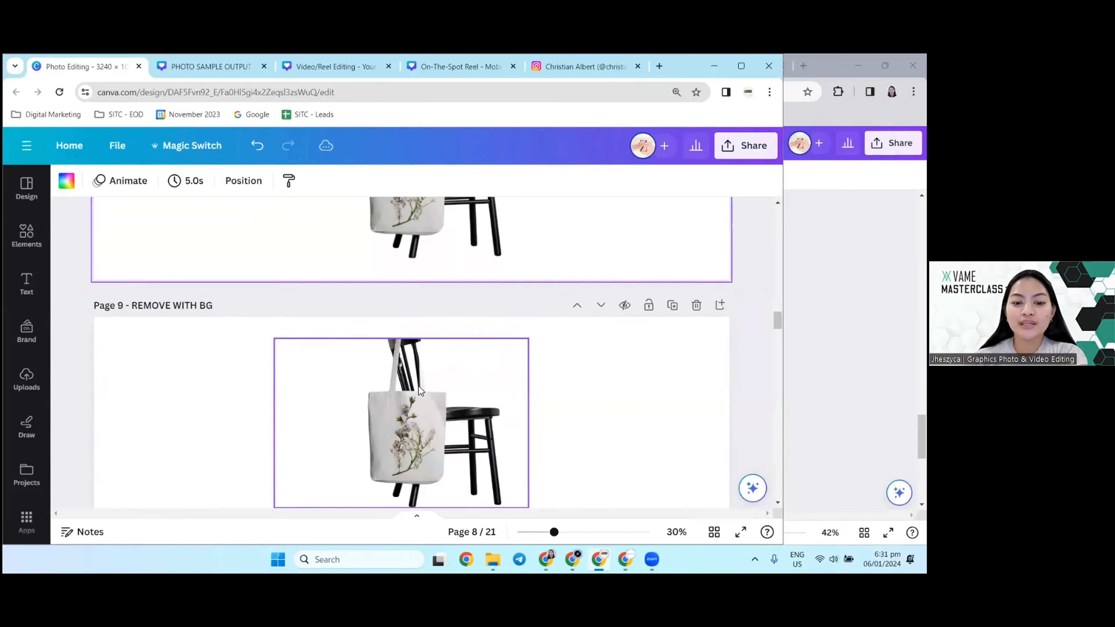
scroll(410, 377, up, 5)
click(403, 369)
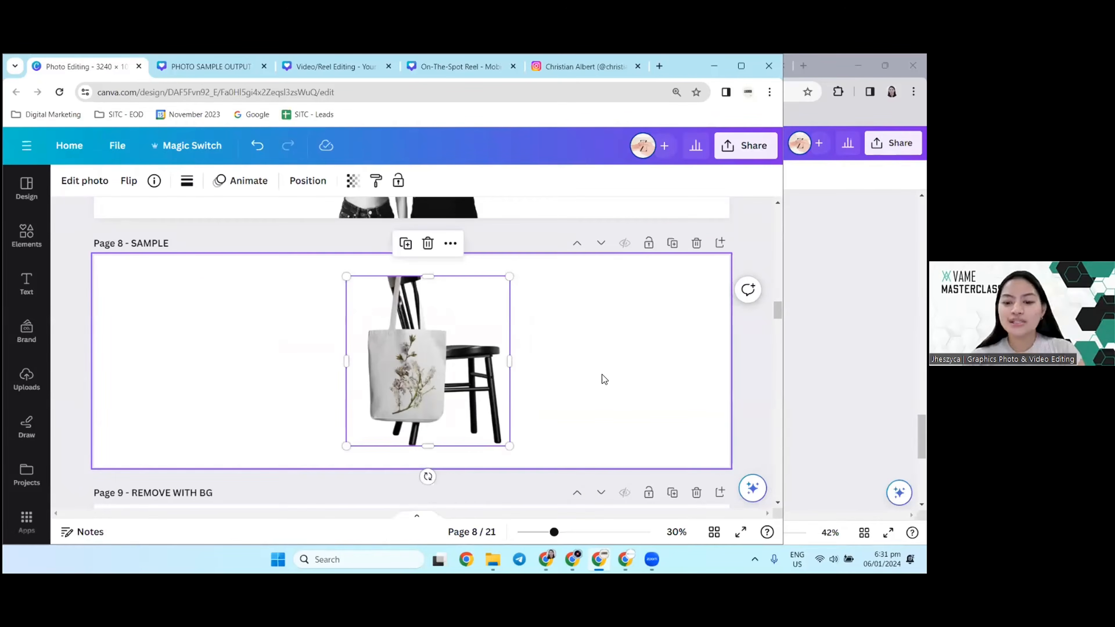
ctrl+scroll(511, 393, up, 3)
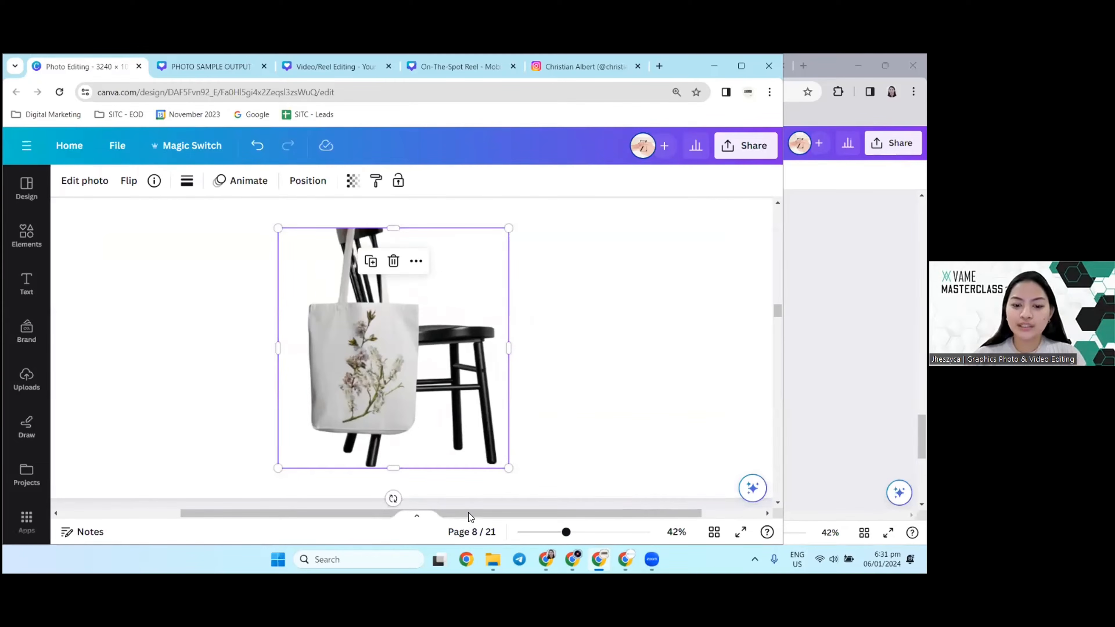
drag(470, 514, 418, 518)
ctrl+scroll(466, 354, down, 2)
ctrl+scroll(466, 354, up, 4)
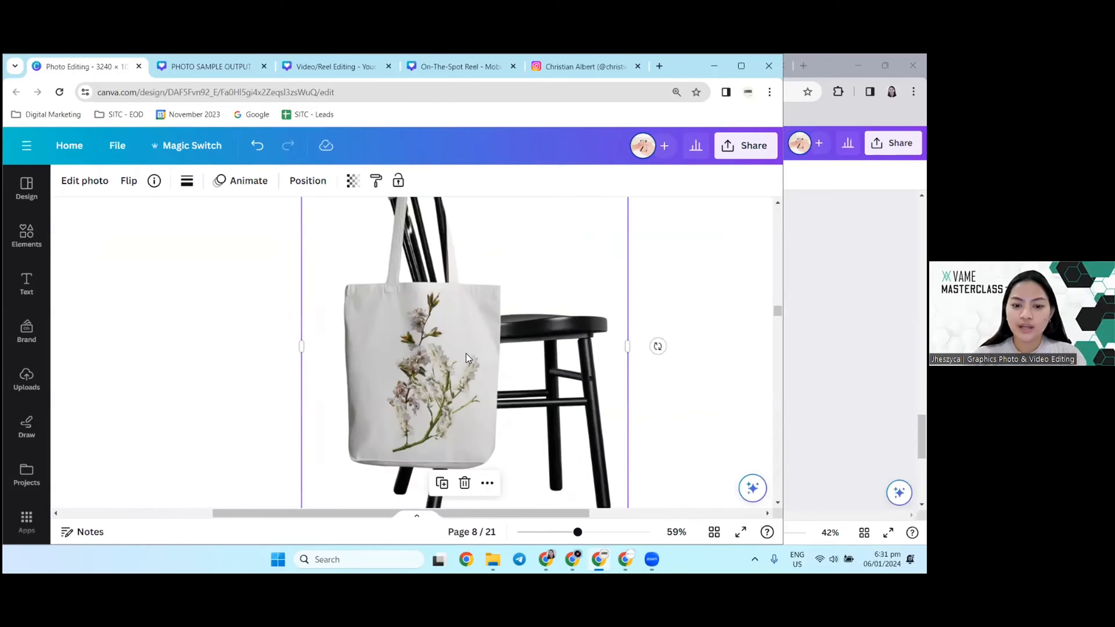
ctrl+scroll(455, 358, down, 3)
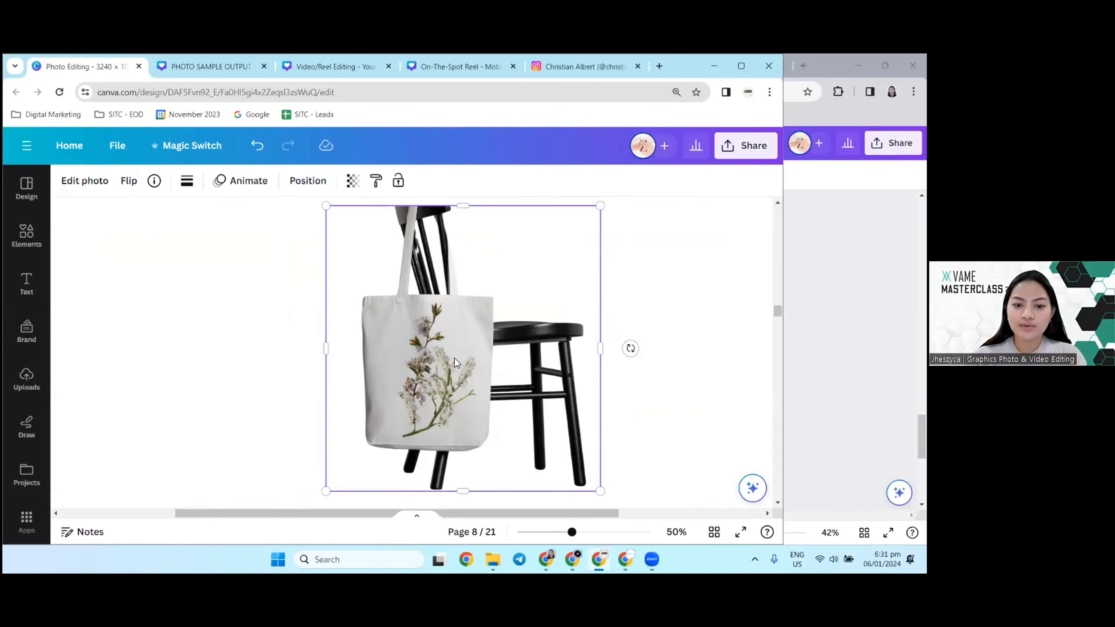
Step: Try Magic Eraser at brush size 20 on the chair's seat and outer leg in the page 8 photo, and undo the erasure
click(82, 185)
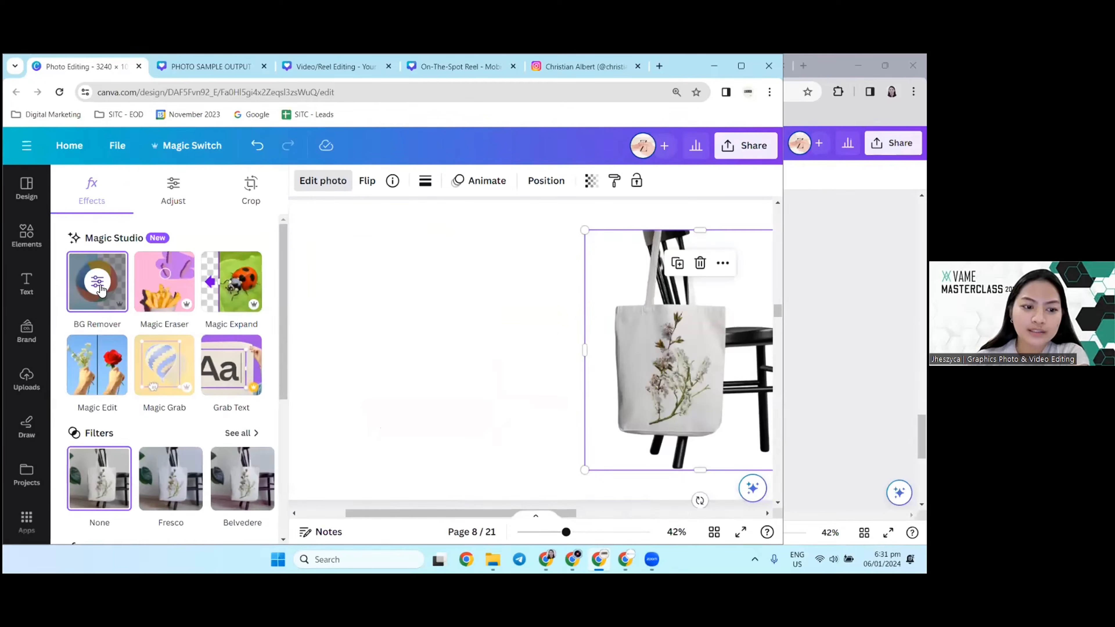
click(163, 289)
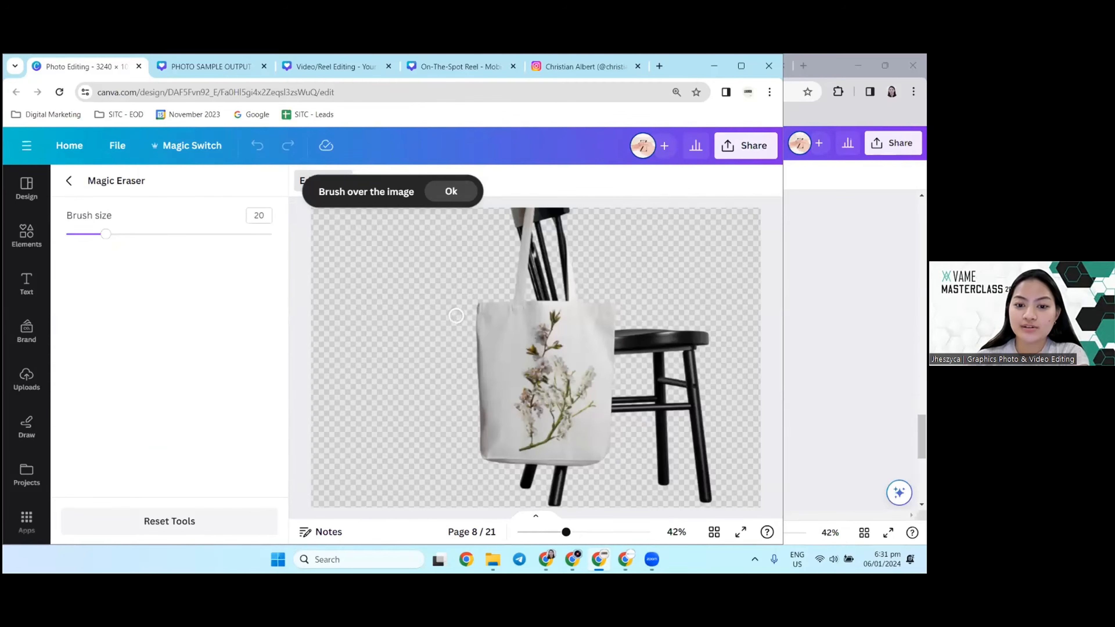
mouse_move(666, 345)
mouse_down()
mouse_move(705, 338)
mouse_move(659, 334)
mouse_move(701, 445)
mouse_up()
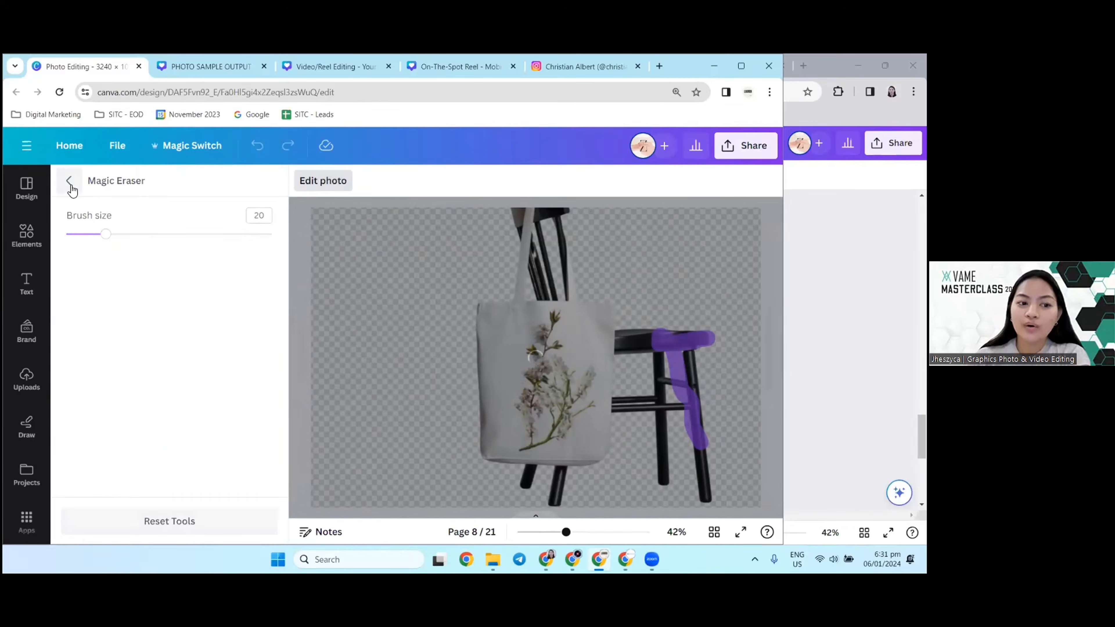
click(70, 185)
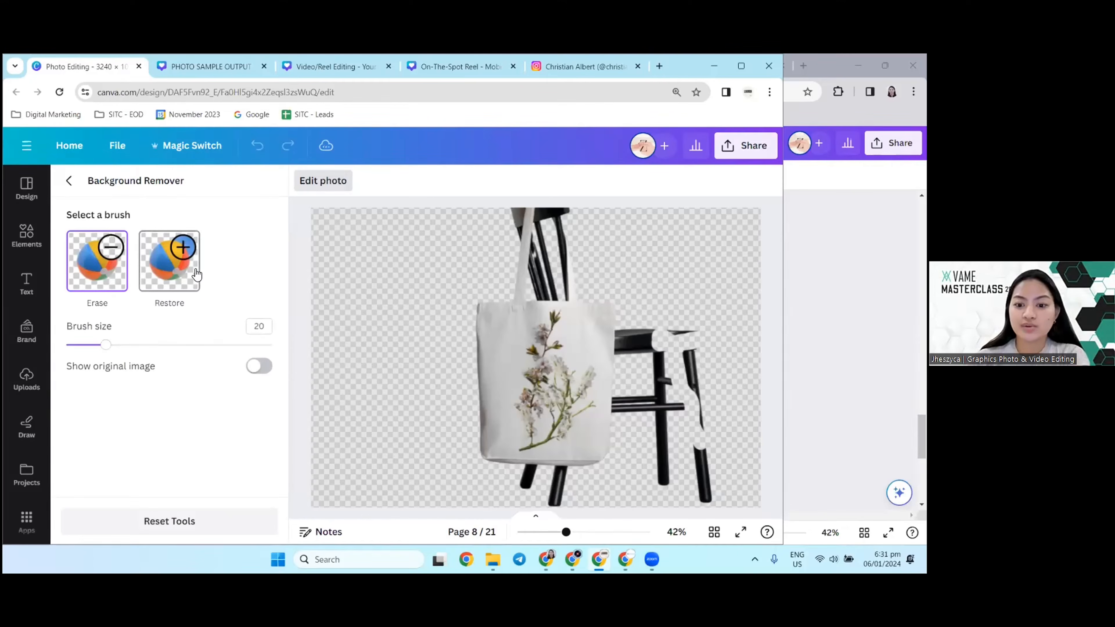
click(172, 275)
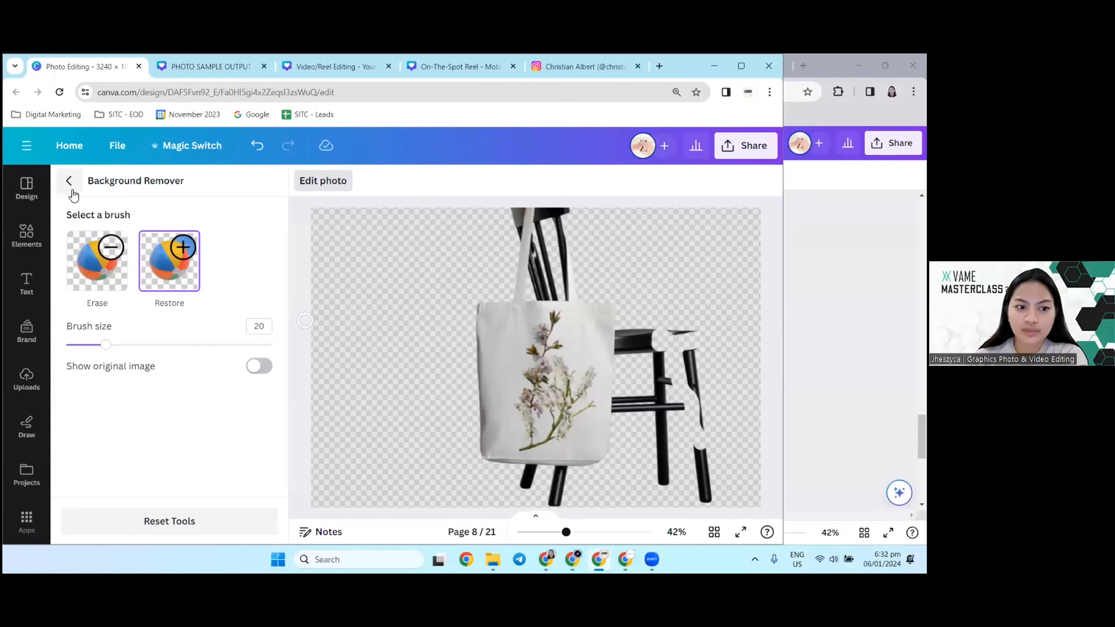
click(69, 180)
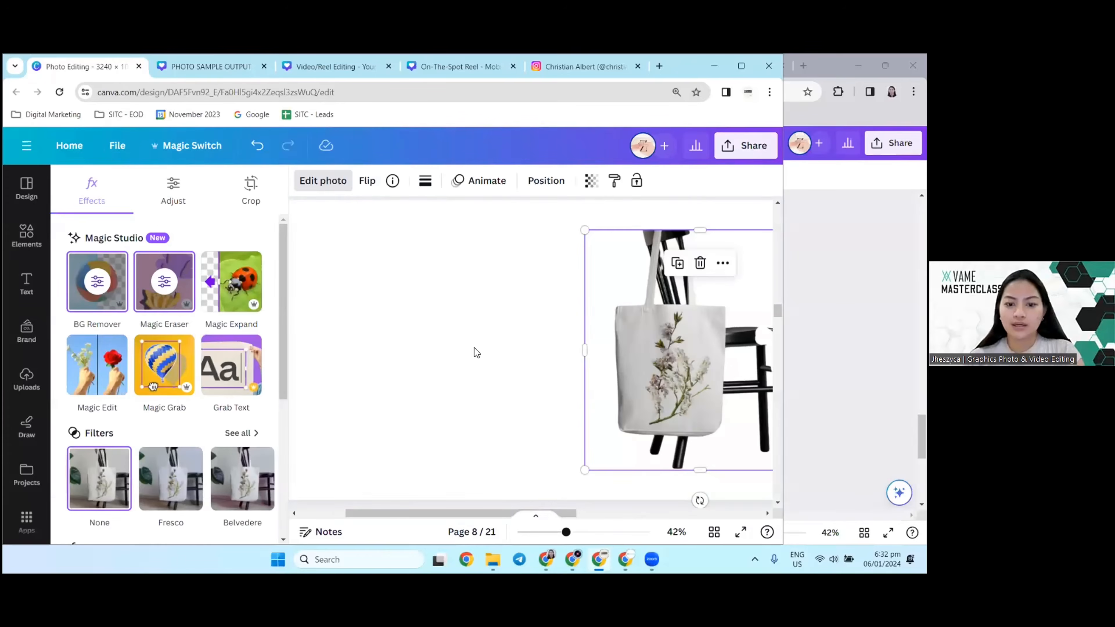
click(467, 374)
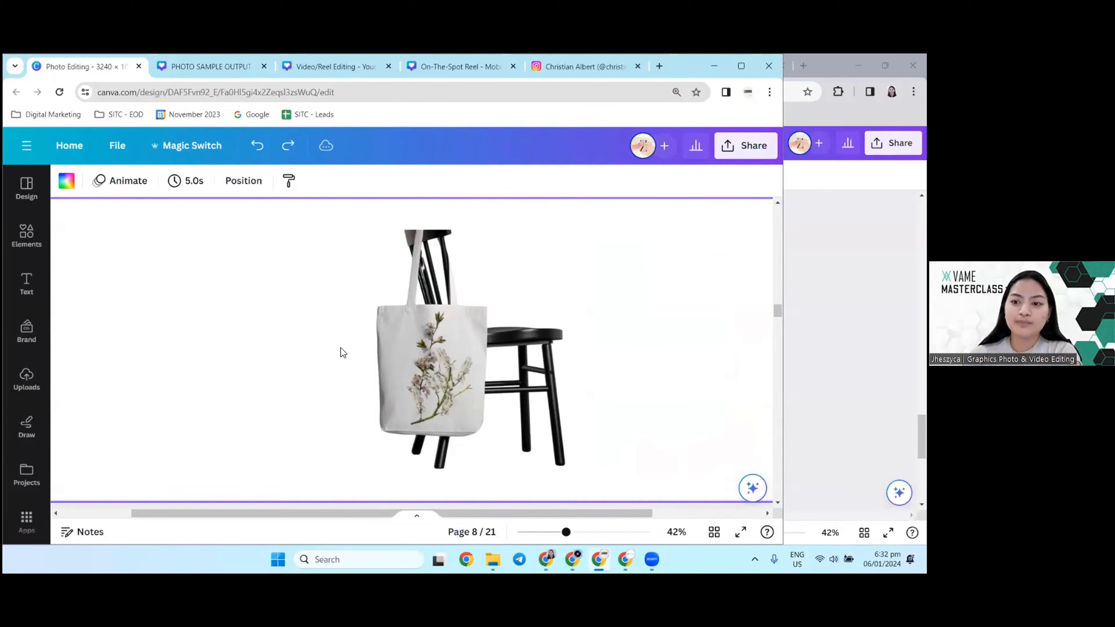
Step: Erase part of the chair seat with the Background Remover's Erase brush at size 20 and paint it back with the Restore brush
click(541, 319)
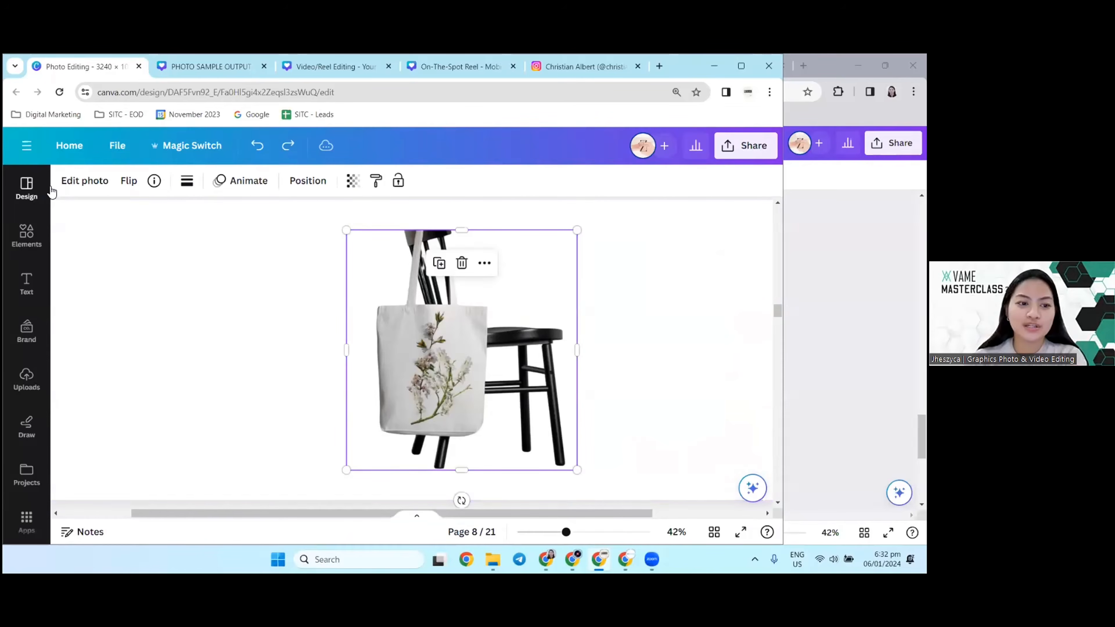
click(85, 182)
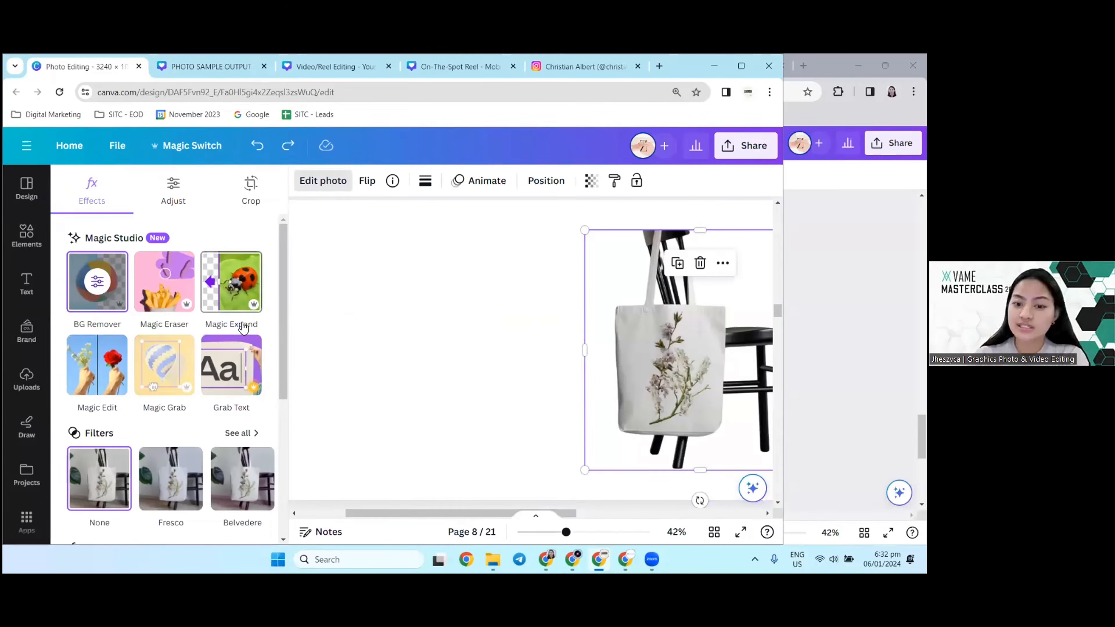
drag(385, 513, 425, 514)
click(109, 283)
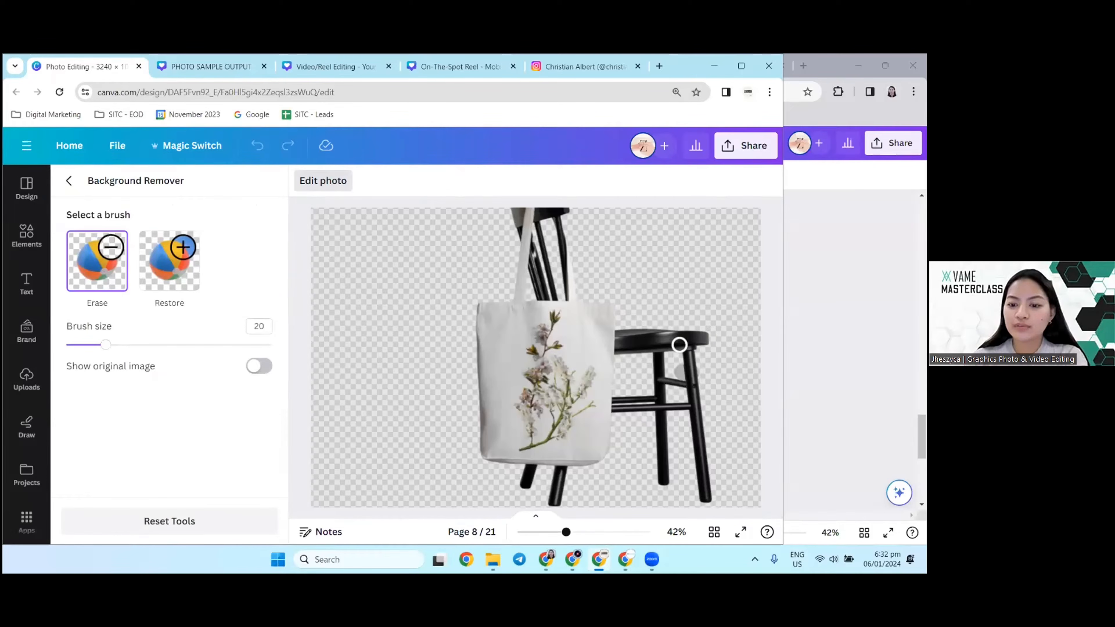
drag(681, 339, 694, 337)
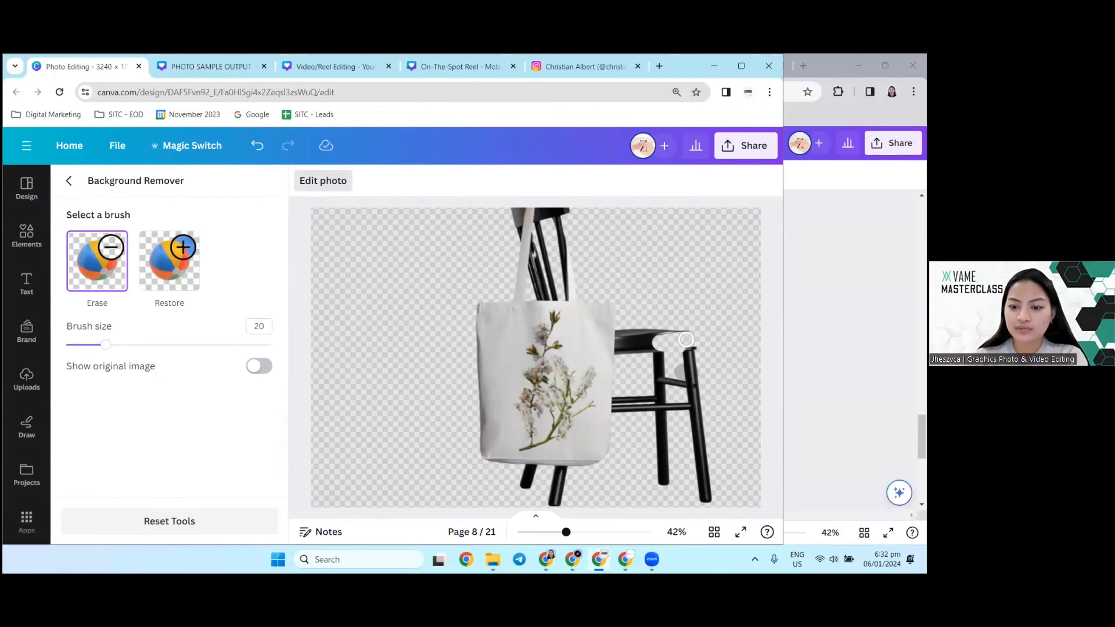
click(167, 274)
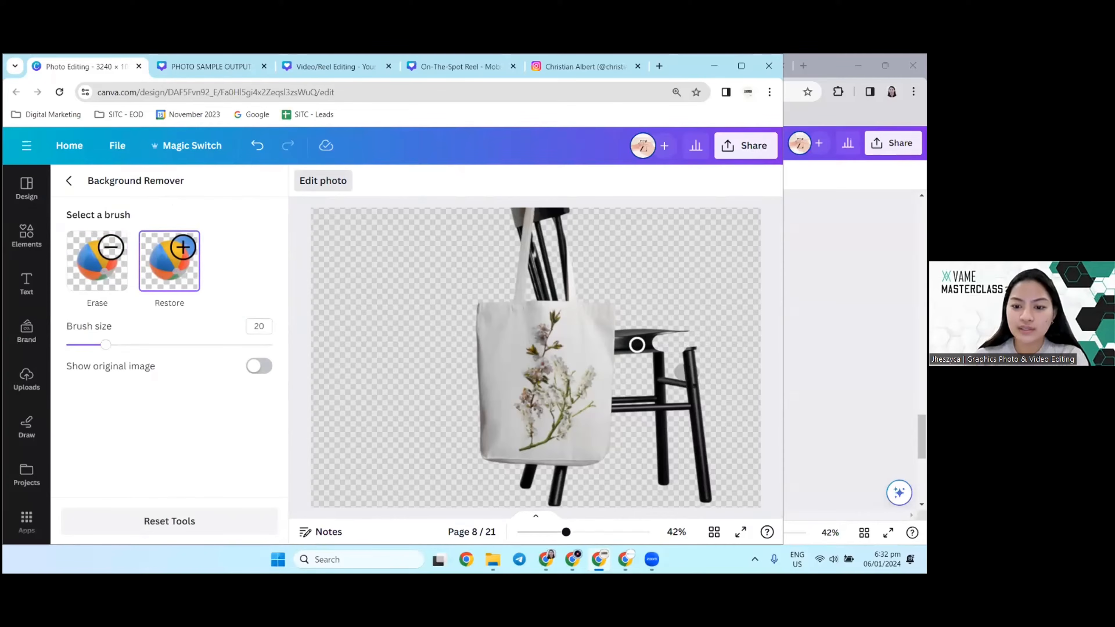
mouse_move(637, 345)
mouse_down()
mouse_move(680, 351)
mouse_move(671, 363)
mouse_move(659, 343)
mouse_move(685, 338)
mouse_move(677, 360)
mouse_up()
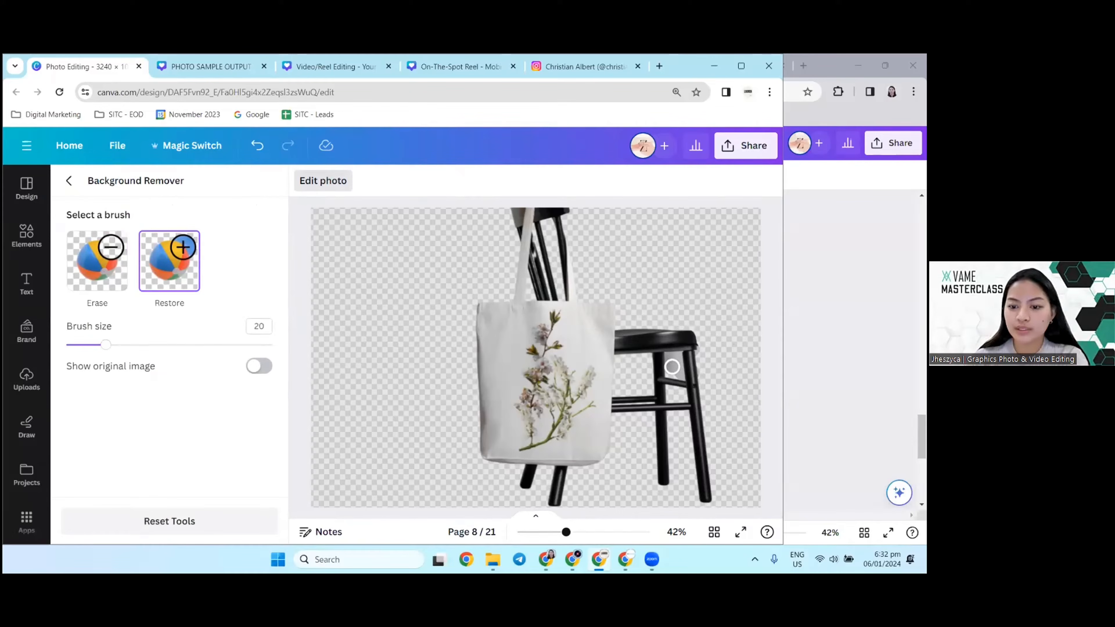
Step: Bring back two strips of the original plant background beside the tote bag with the Restore brush at size 20
click(97, 261)
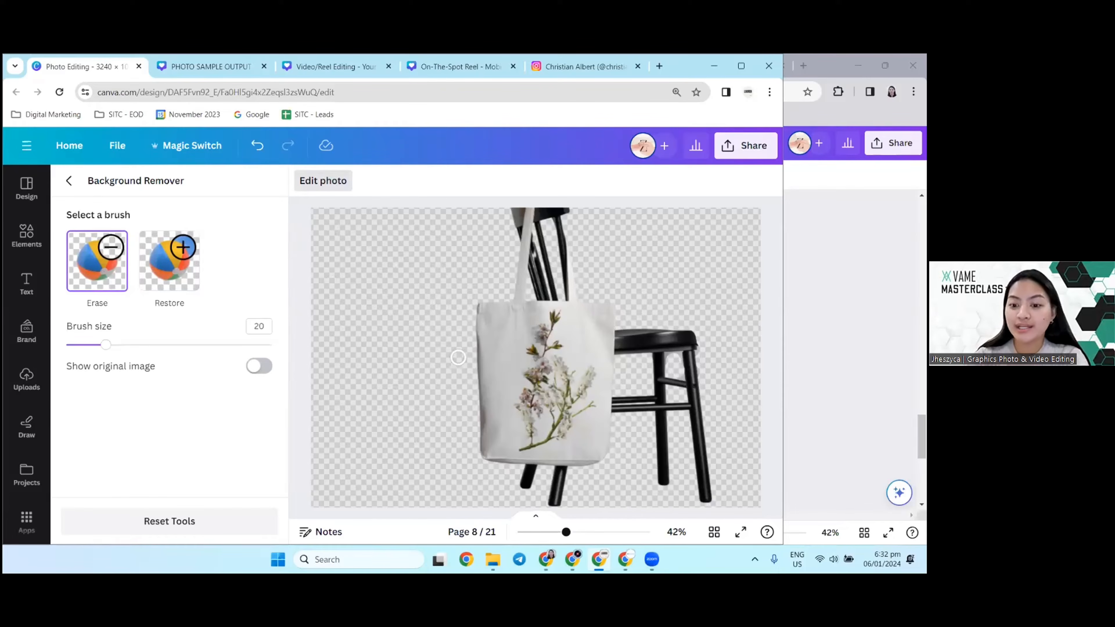
click(169, 260)
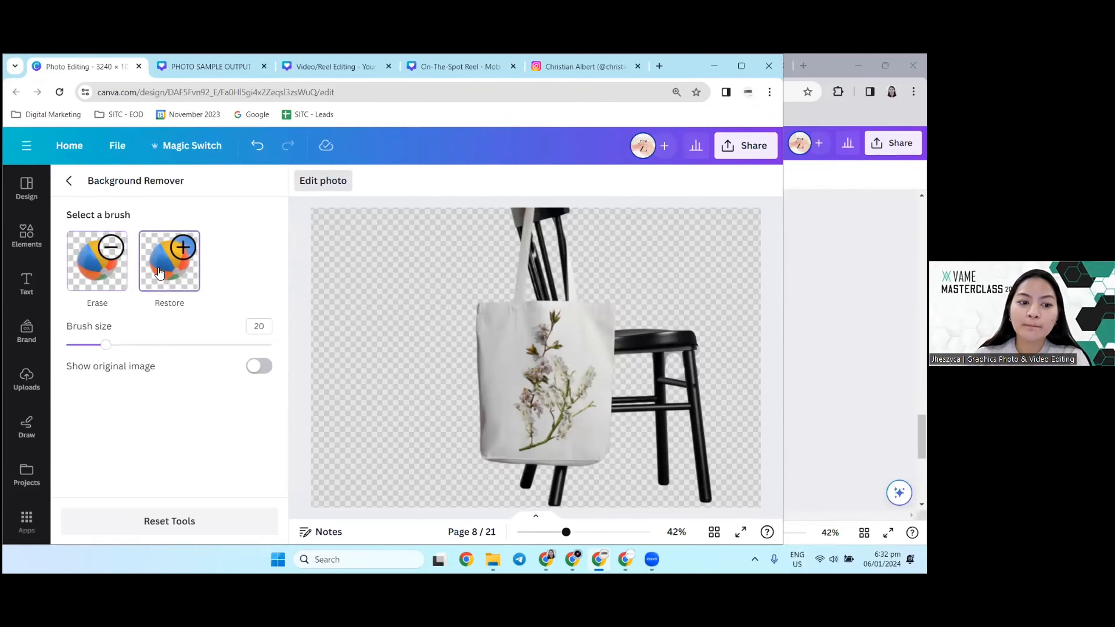
drag(362, 241, 388, 346)
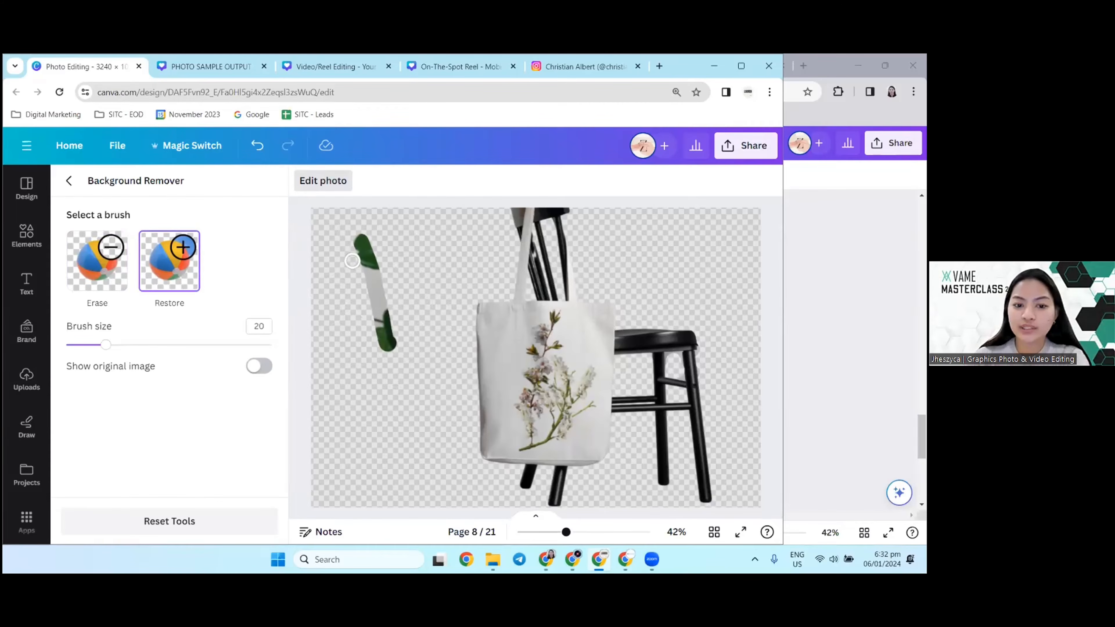
drag(352, 260, 376, 333)
Step: Set the brush size to 45 and erase the restored plant strips beside the tote bag
click(159, 346)
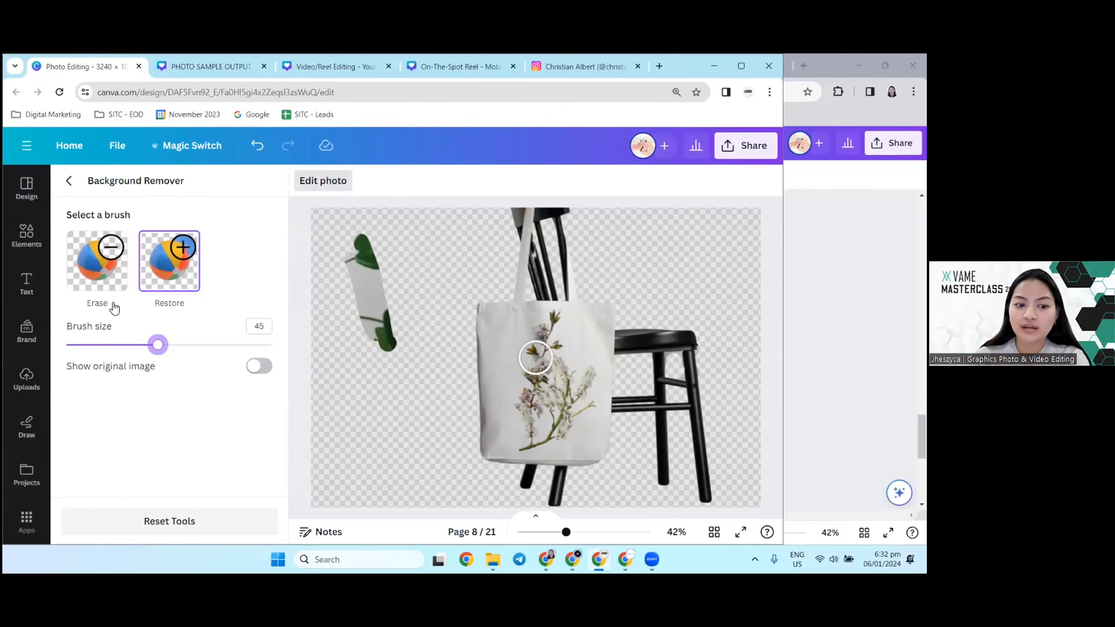
click(99, 270)
mouse_move(348, 253)
mouse_down()
mouse_move(380, 371)
mouse_move(360, 244)
mouse_move(372, 235)
mouse_up()
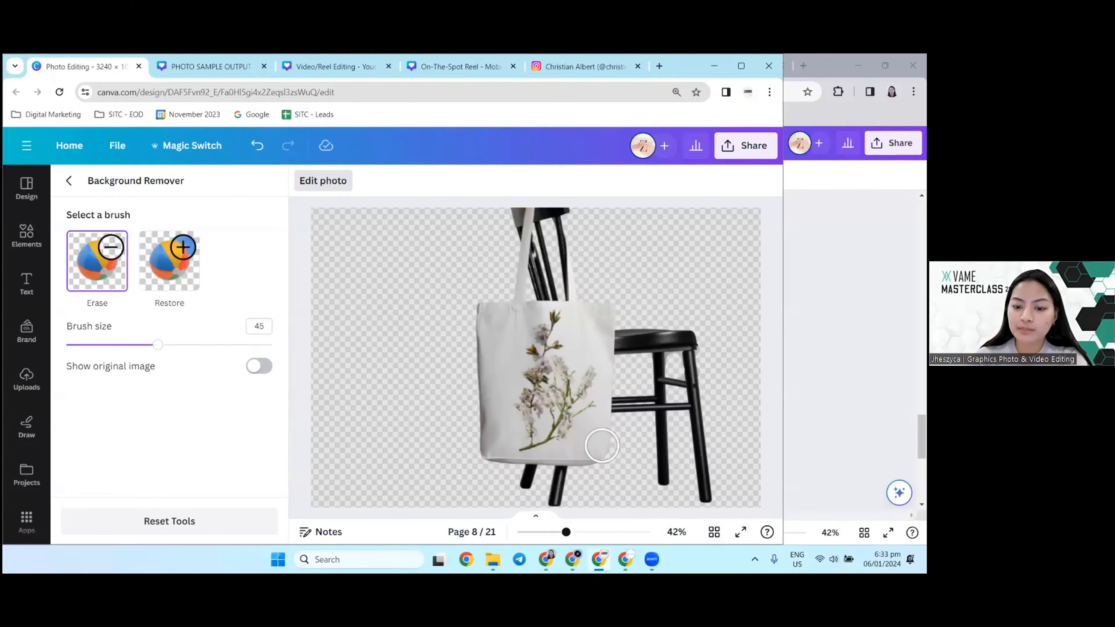
Step: Set the brush size to 67 and erase most of the chair seat and the legs beside the tote bag
click(204, 345)
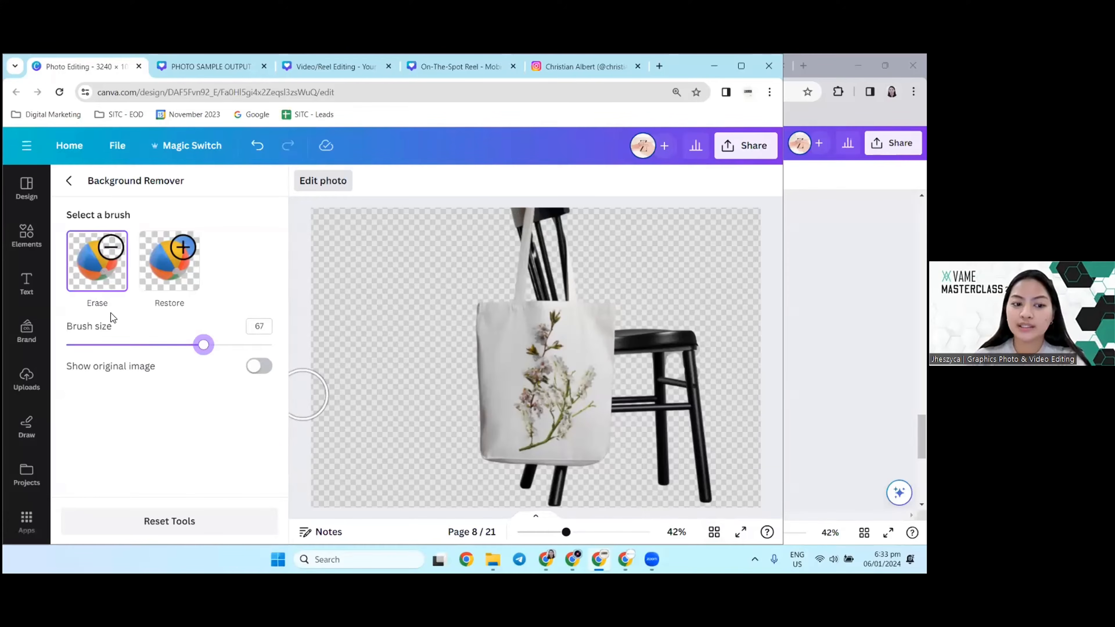
click(644, 344)
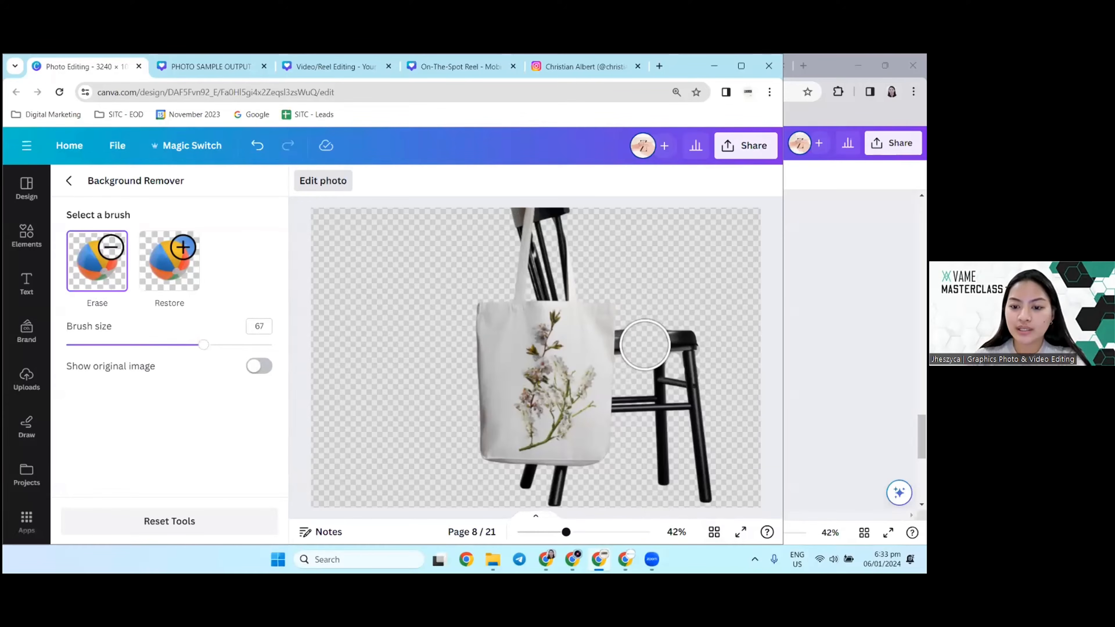
mouse_move(644, 345)
mouse_down()
mouse_move(682, 352)
mouse_move(707, 474)
mouse_move(691, 485)
mouse_move(675, 479)
mouse_move(658, 379)
mouse_up()
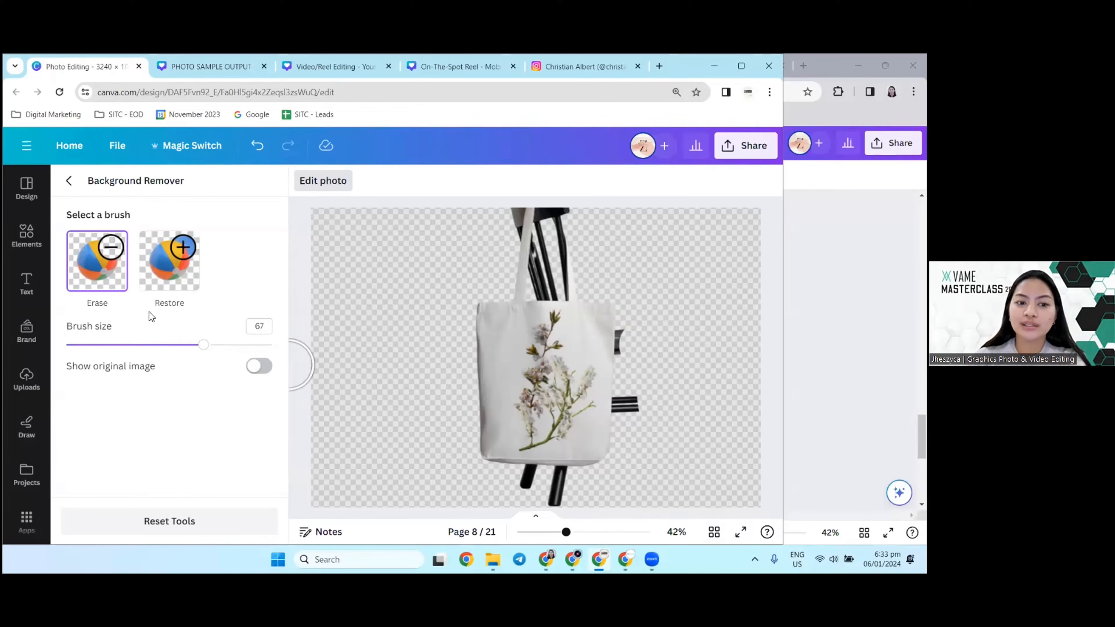
Step: Reopen the Background Remover brushes and erase the leftover chair pieces beside the tote bag at brush size 67
click(69, 181)
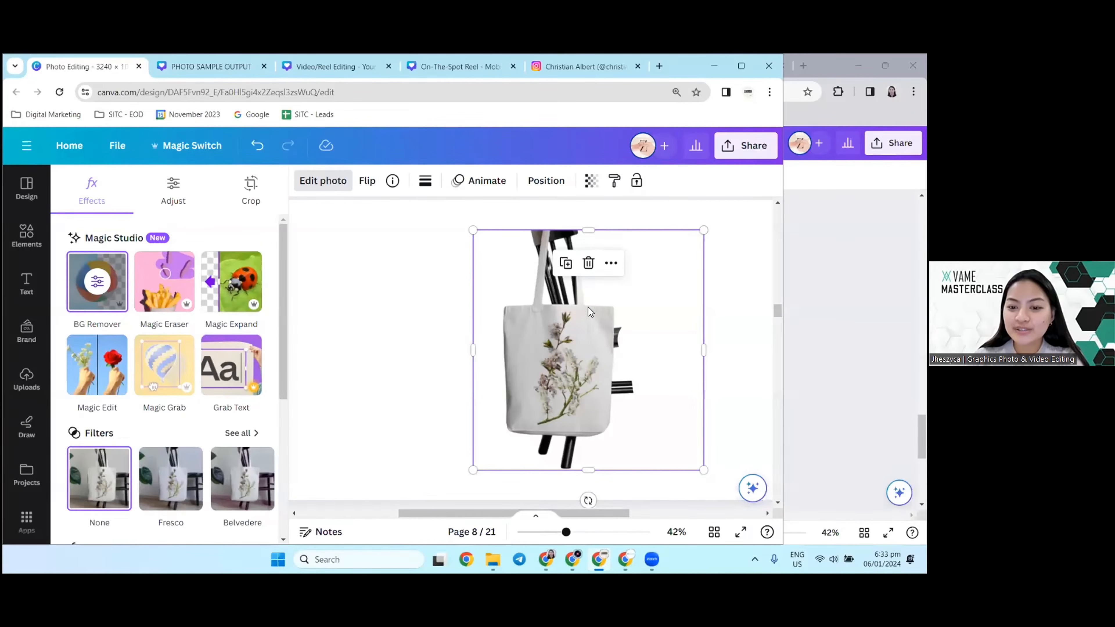
click(98, 282)
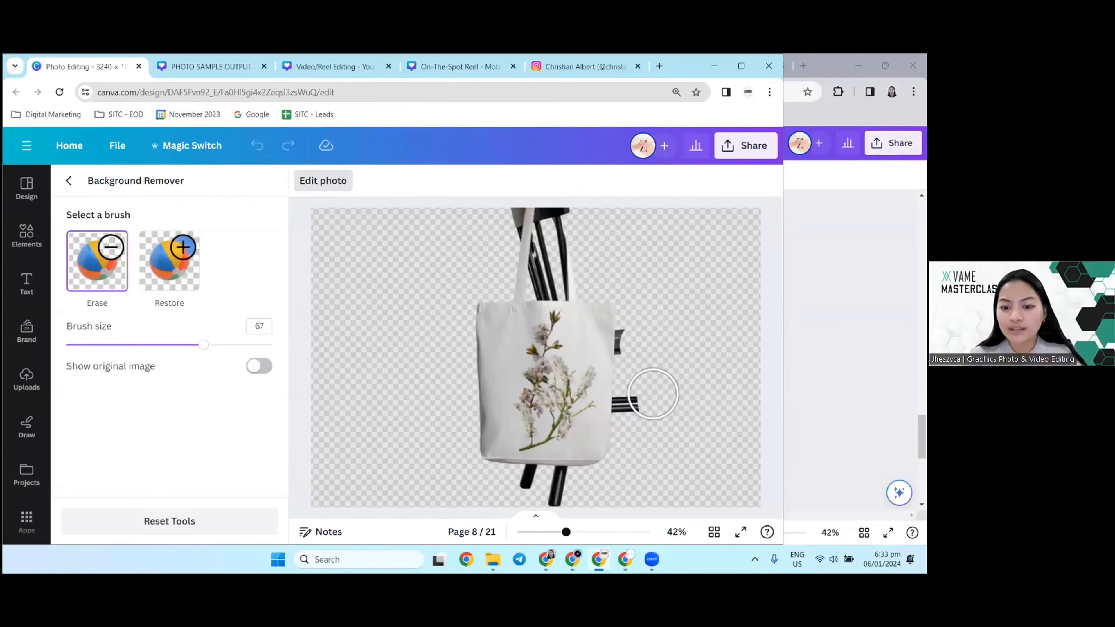
click(648, 400)
click(641, 403)
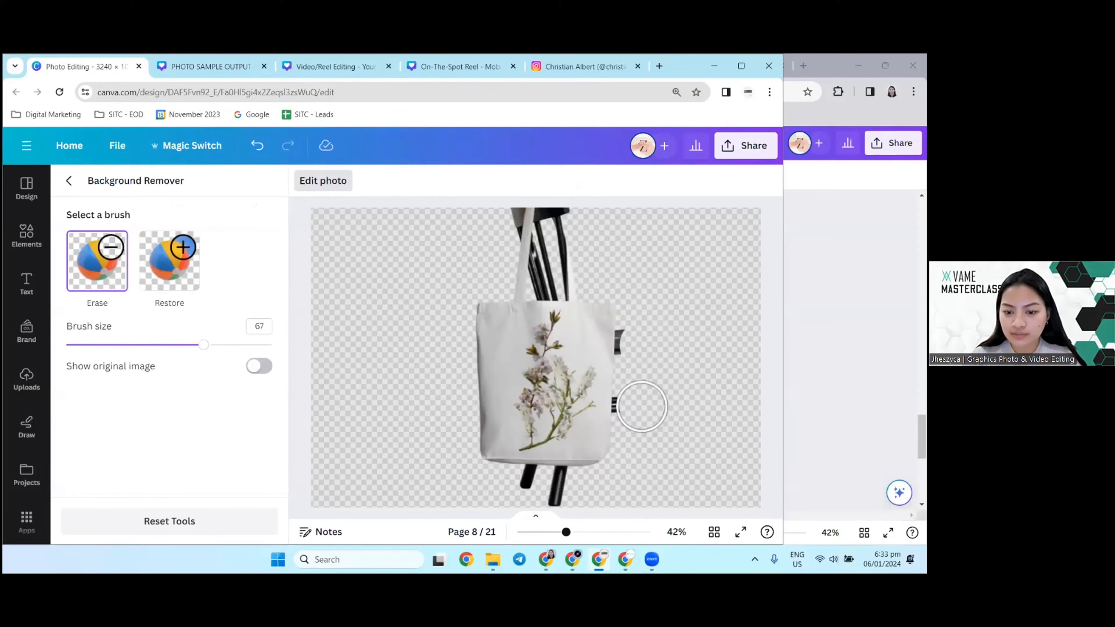
click(639, 405)
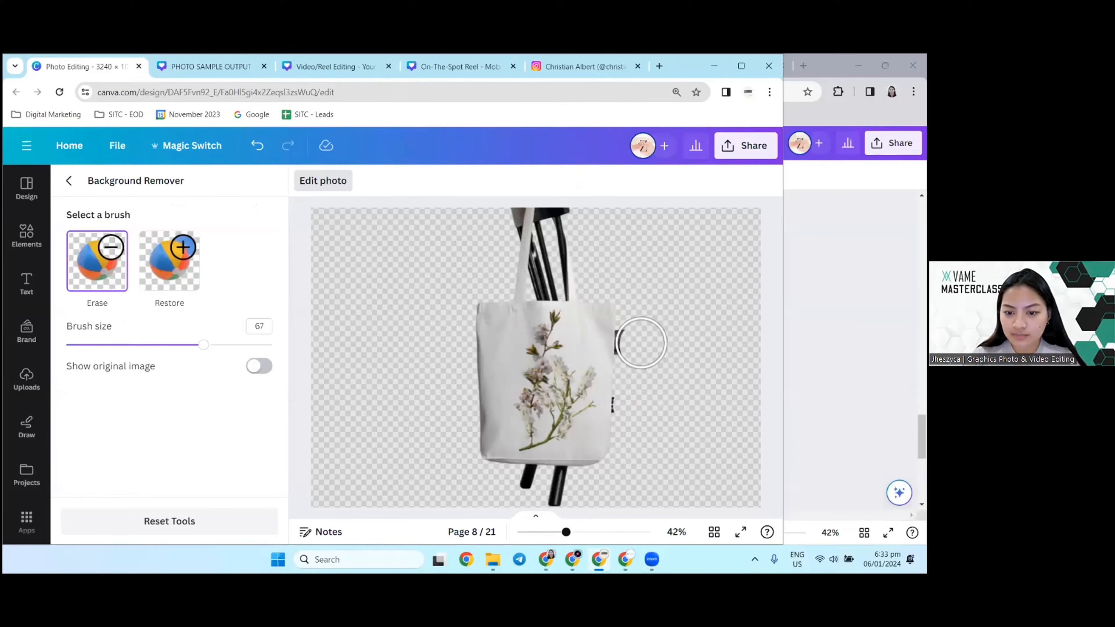
ctrl+scroll(643, 342, up, 5)
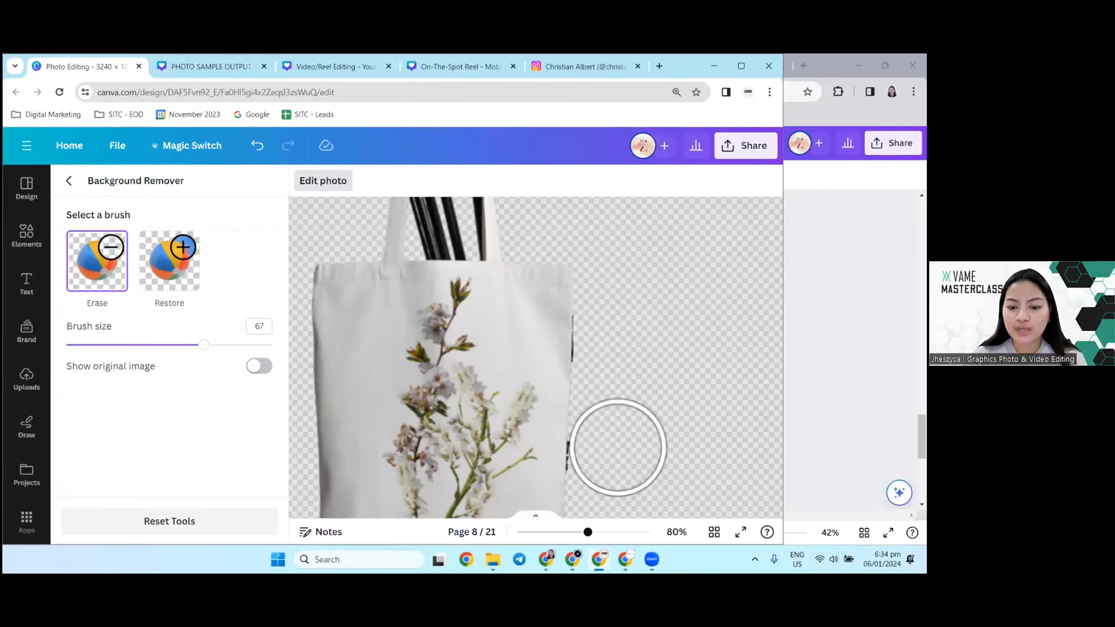
scroll(616, 448, down, 5)
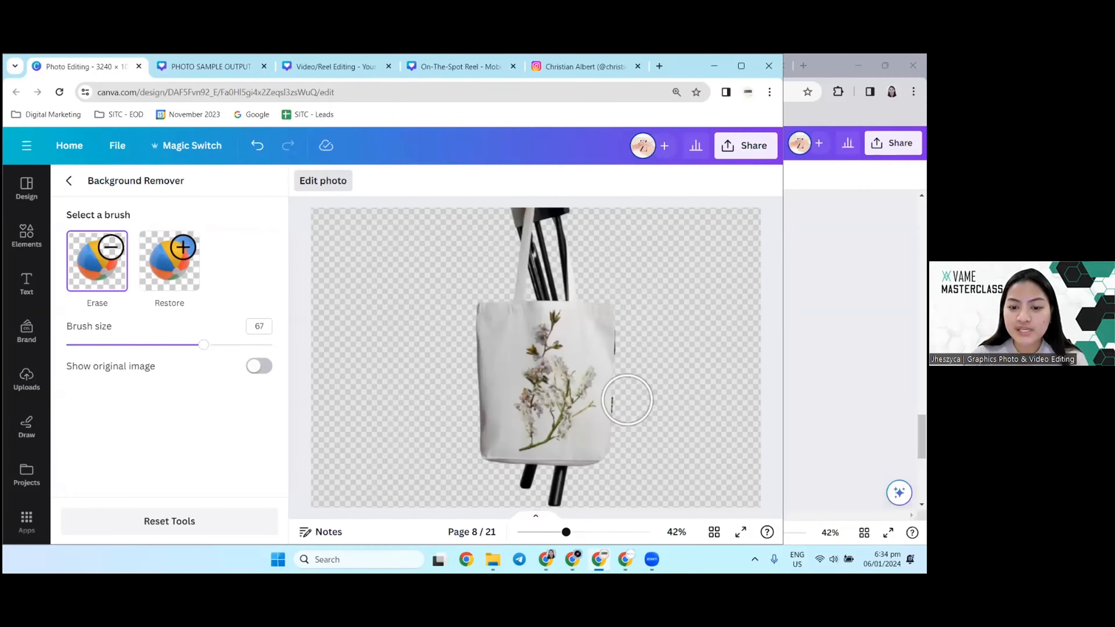
click(67, 181)
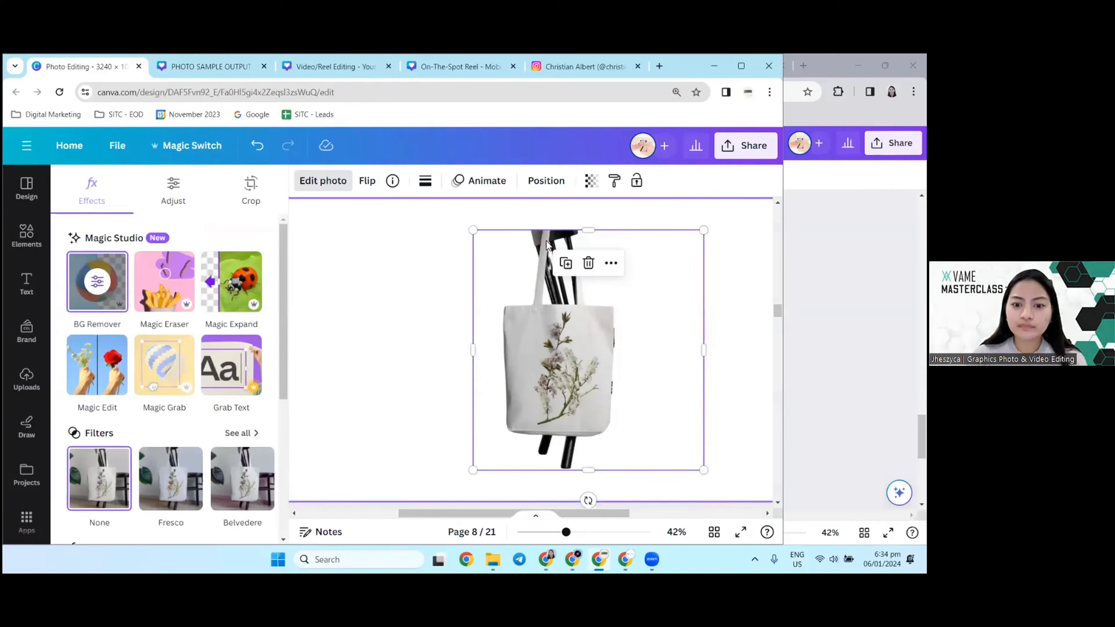
Step: Review the sample pages from the original protest-sign photo through the blur, Magic Eraser and effects versions to the tote bag pages
scroll(556, 344, up, 4)
scroll(557, 345, up, 10)
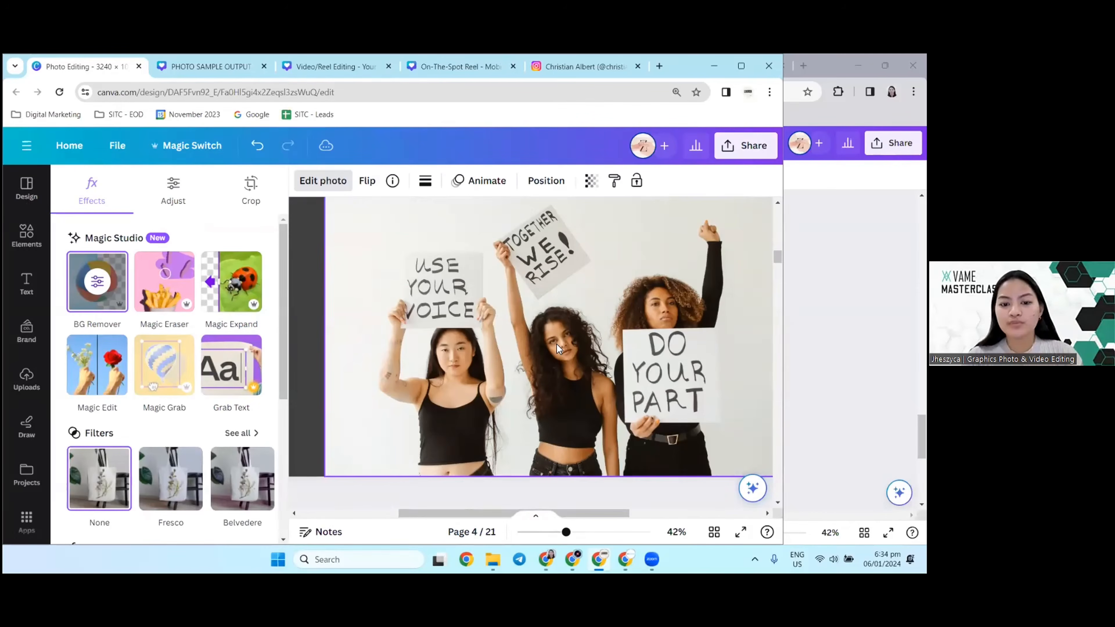
scroll(556, 344, down, 2)
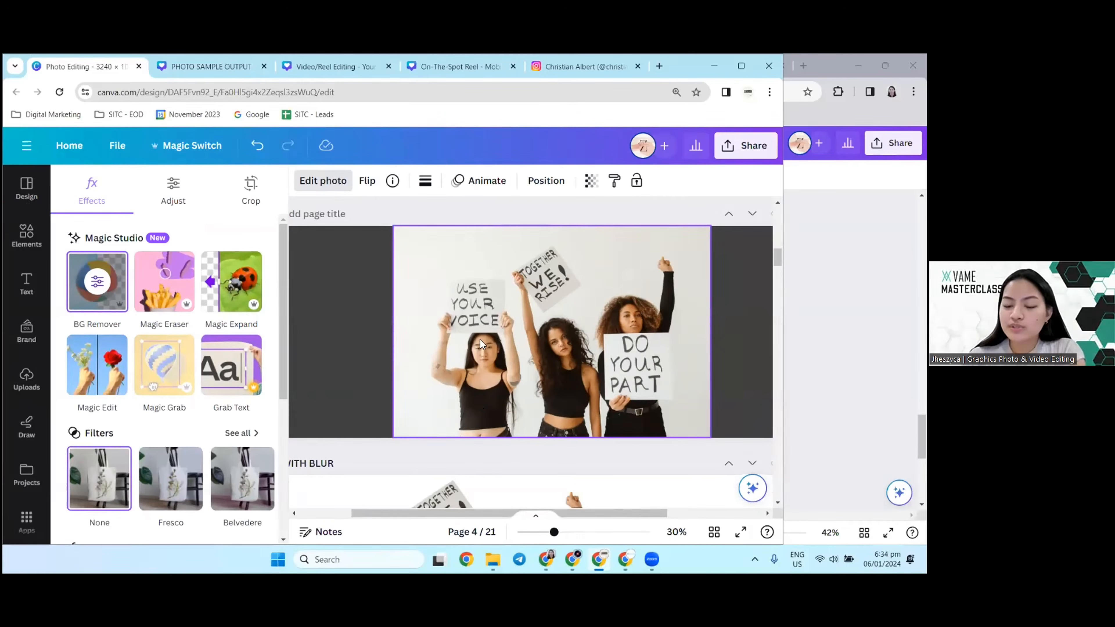
scroll(534, 393, down, 4)
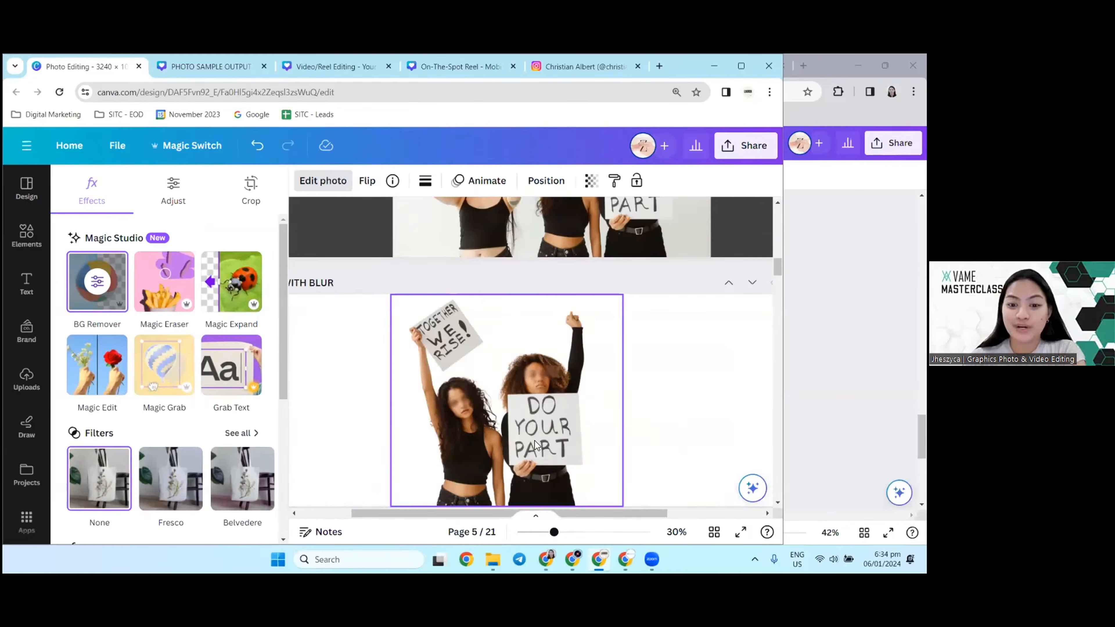
scroll(534, 441, down, 3)
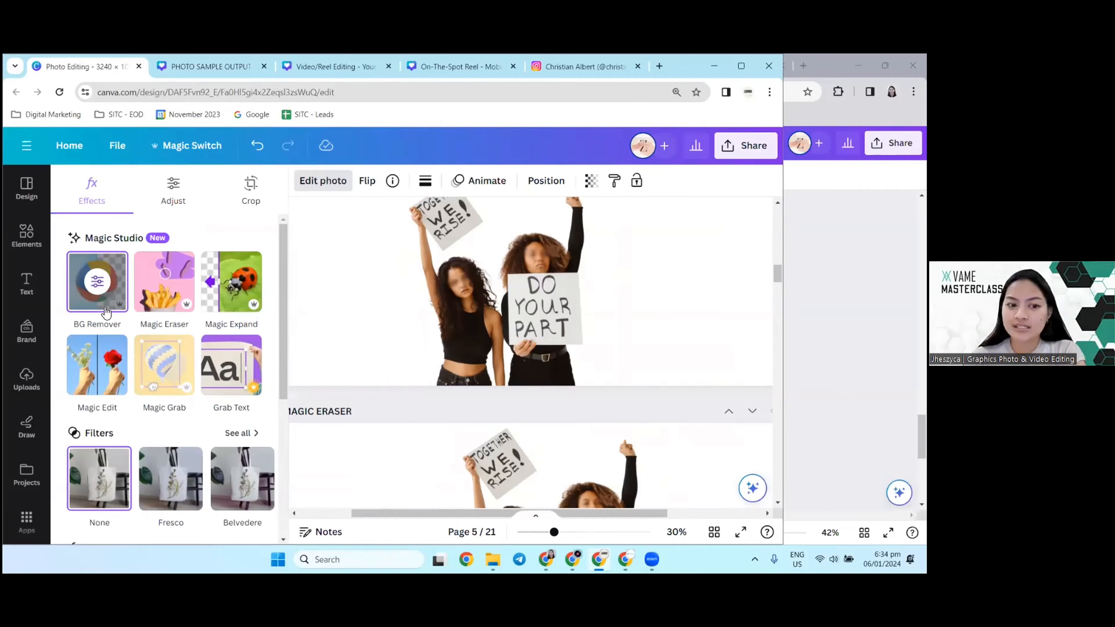
scroll(494, 380, down, 5)
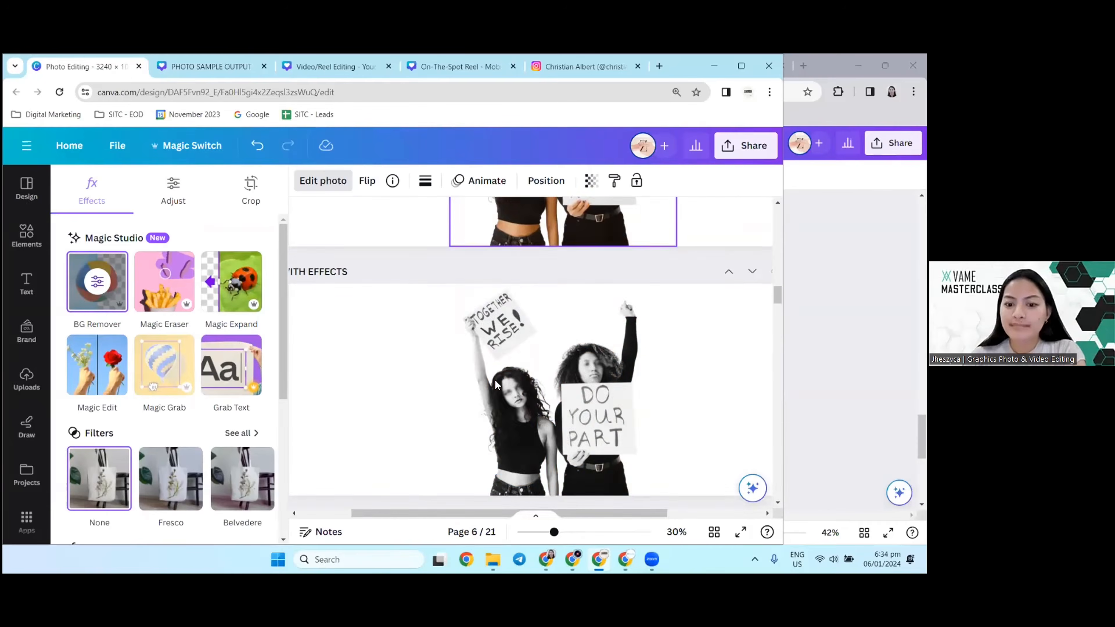
scroll(495, 379, down, 10)
scroll(521, 365, down, 4)
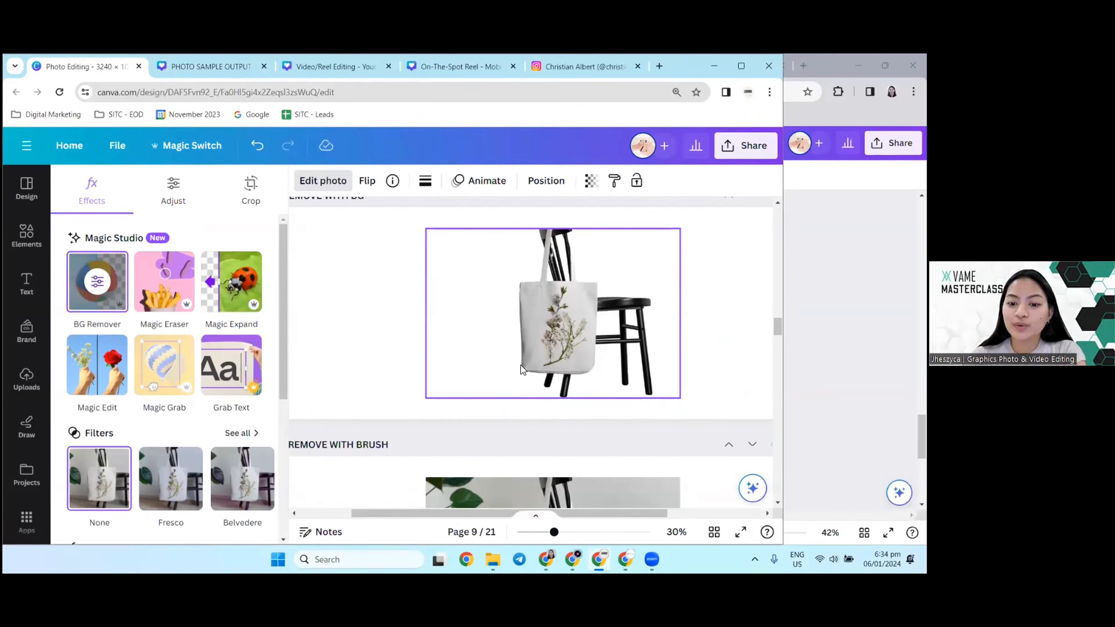
scroll(521, 365, down, 4)
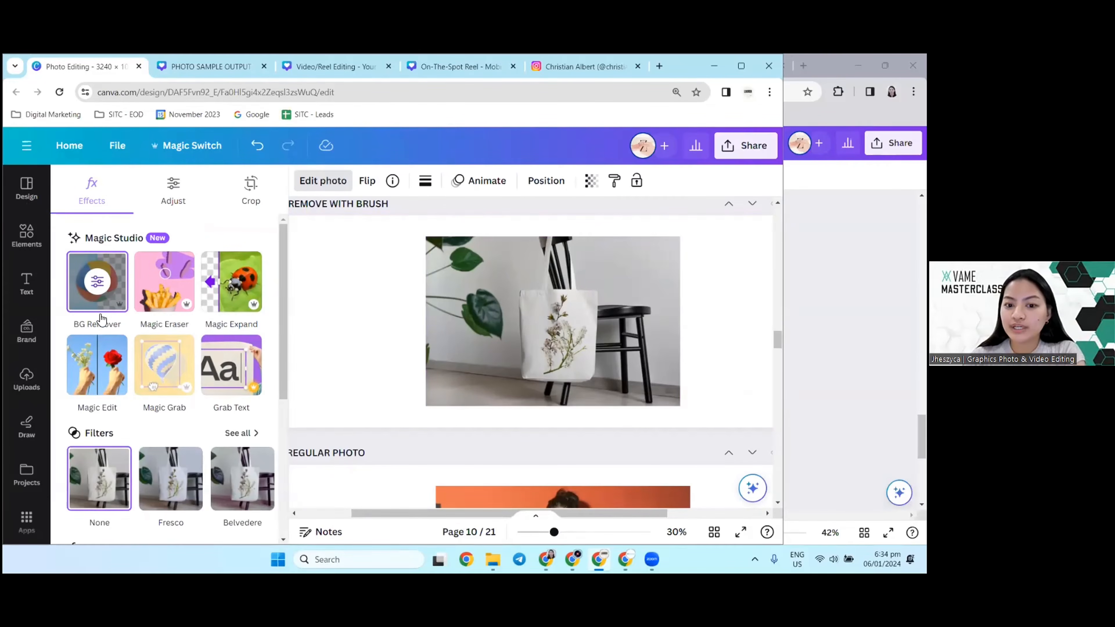
Step: Examine the original tote bag and chair photo on page 10 up close and compare it with the background-removed version on page 9
scroll(533, 358, up, 10)
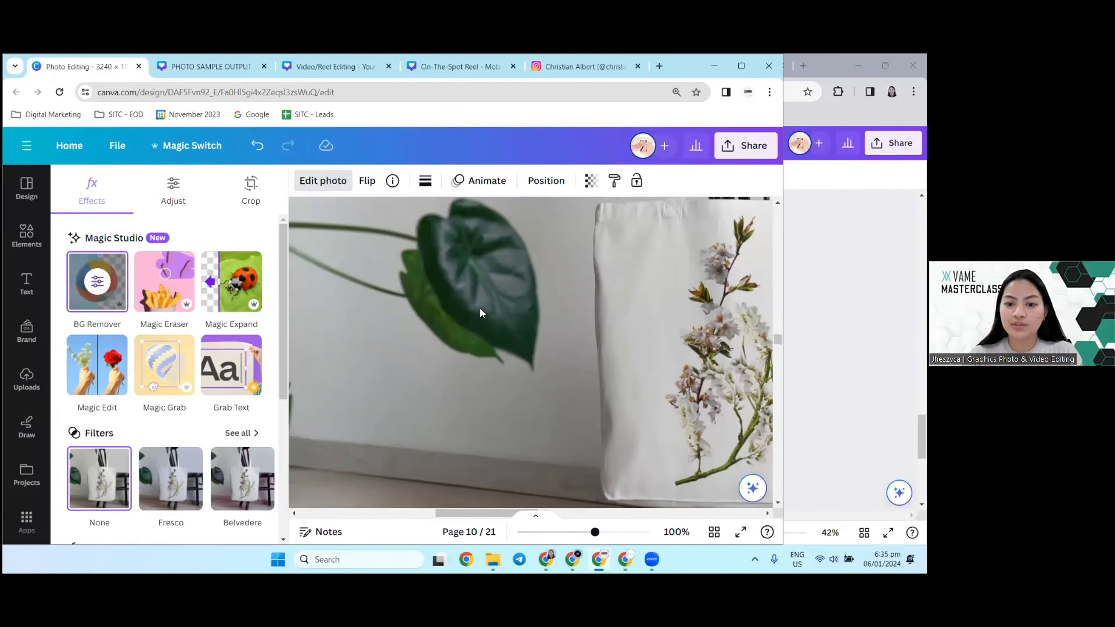
scroll(479, 309, down, 1)
drag(467, 514, 535, 522)
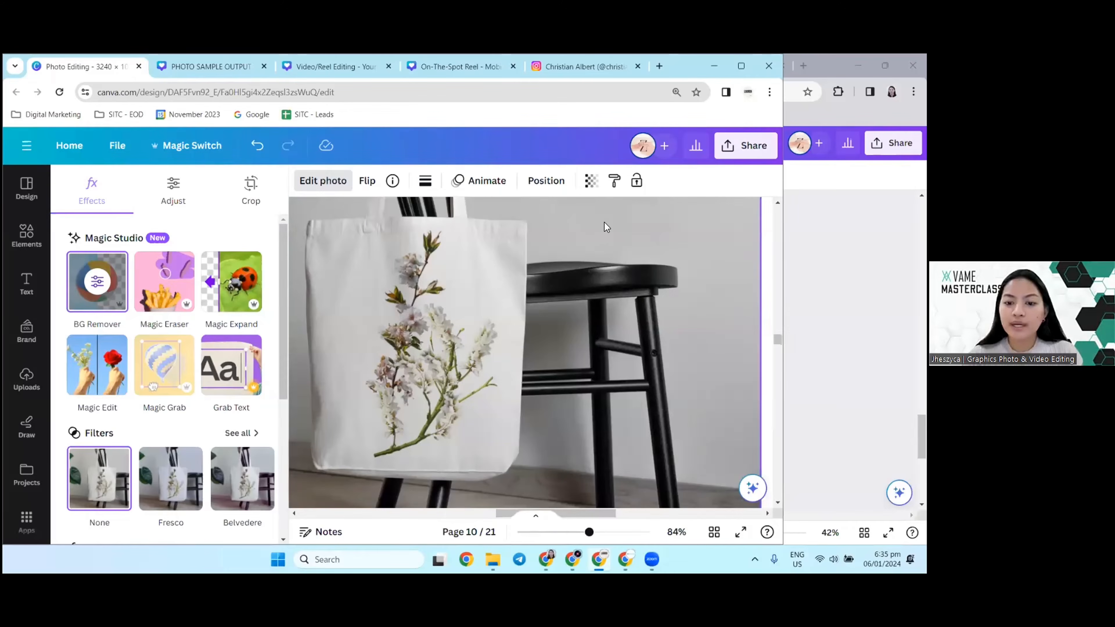
scroll(572, 279, down, 3)
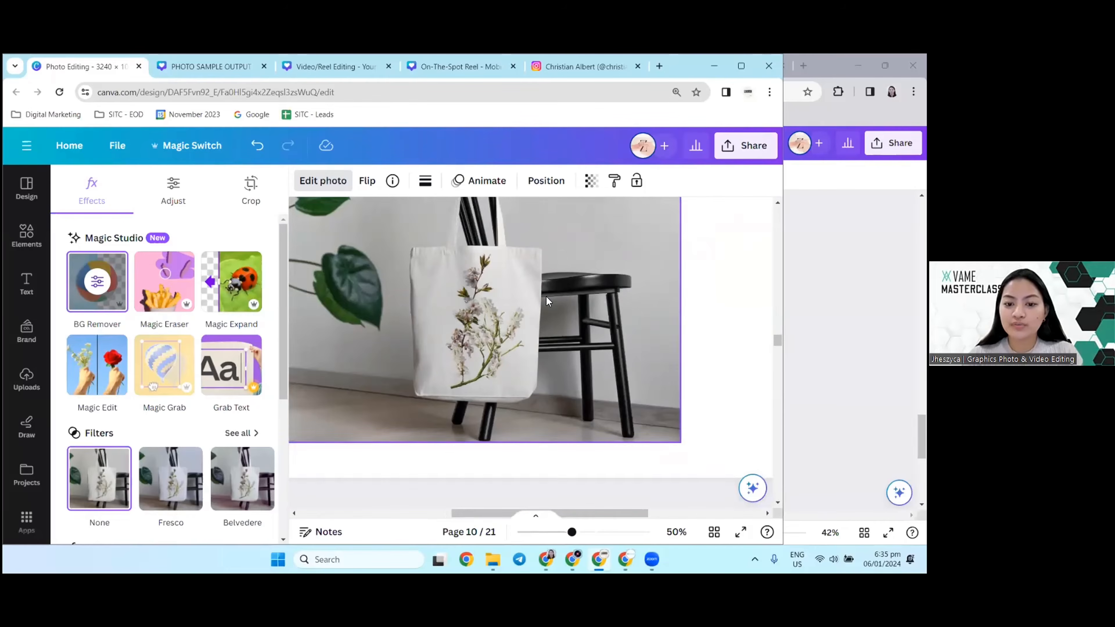
scroll(614, 305, up, 2)
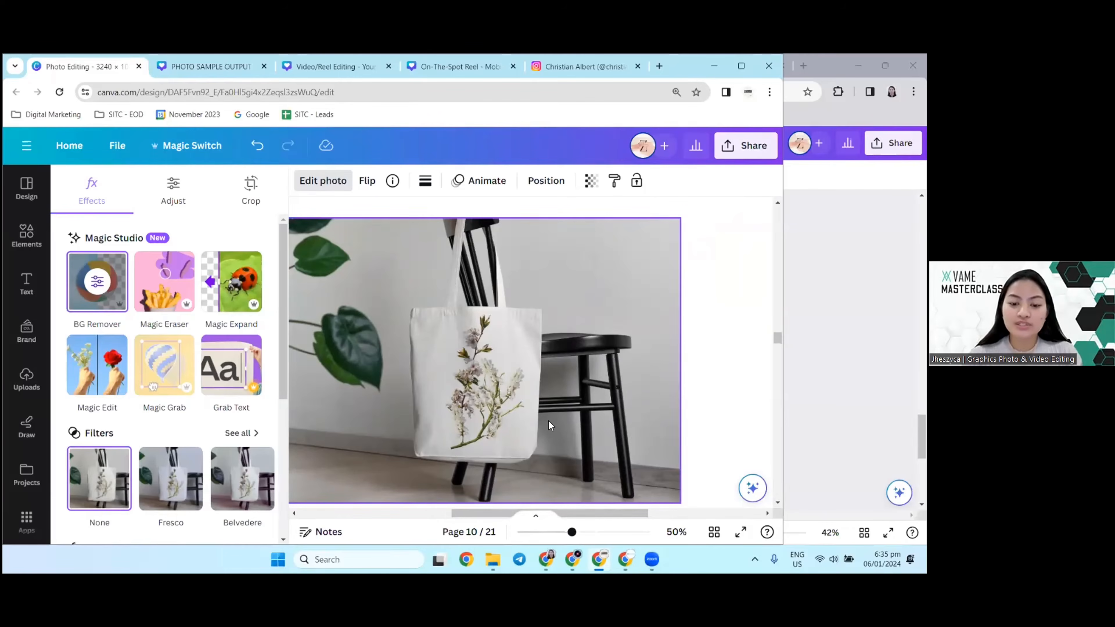
scroll(547, 422, down, 2)
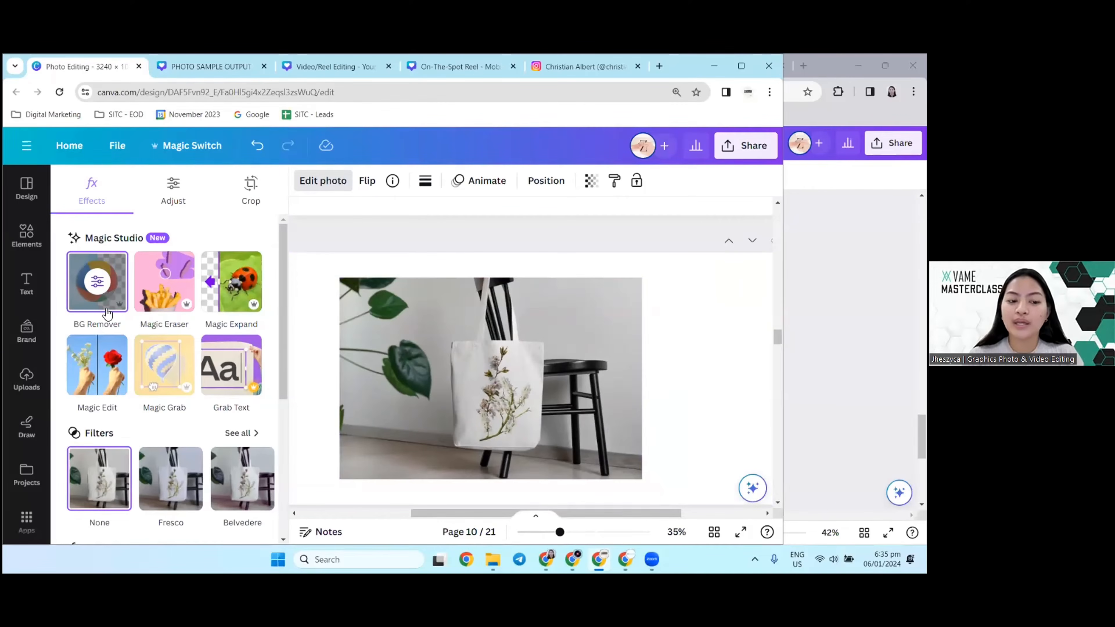
scroll(511, 337, up, 5)
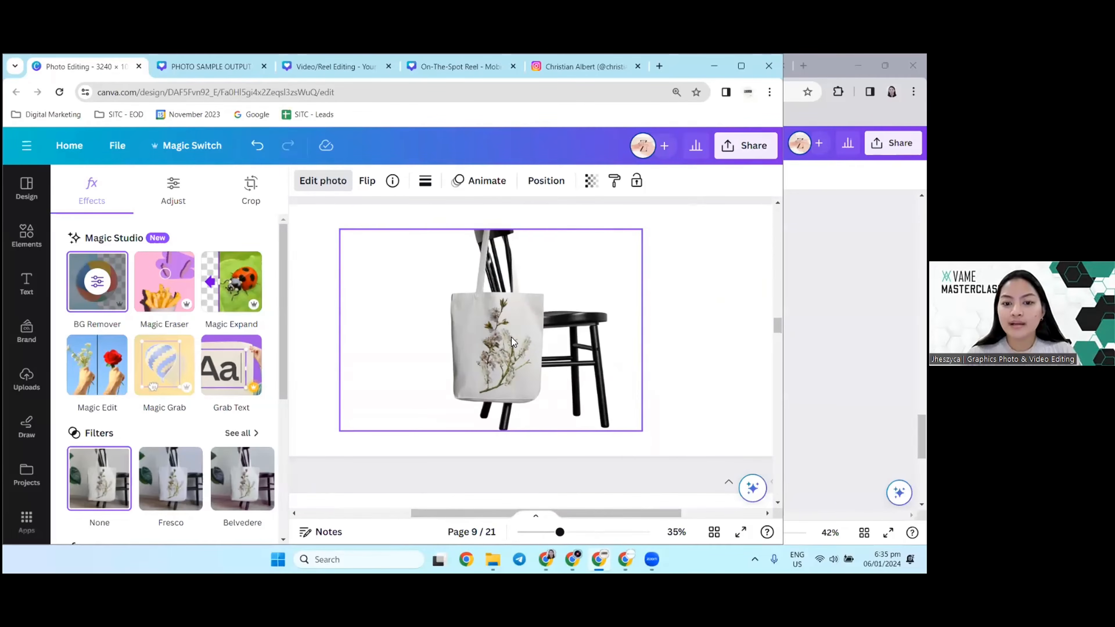
Step: Open the Background Remover brushes for the page 8 tote bag photo and erase the chair legs below the bag at size 67
scroll(532, 299, up, 5)
click(525, 322)
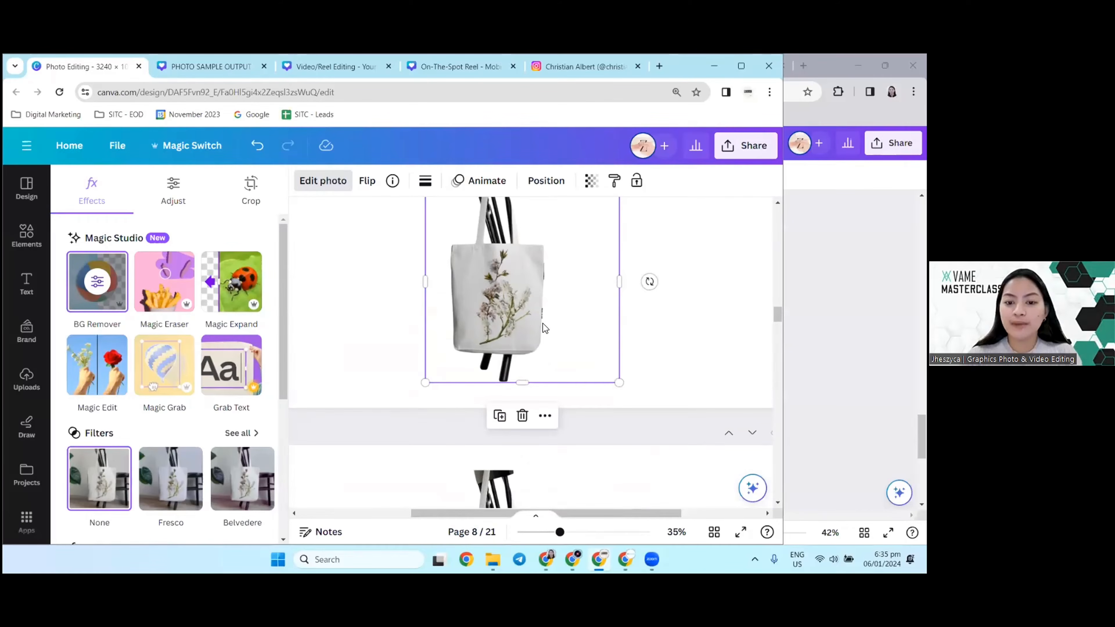
scroll(541, 323, up, 1)
scroll(584, 309, up, 2)
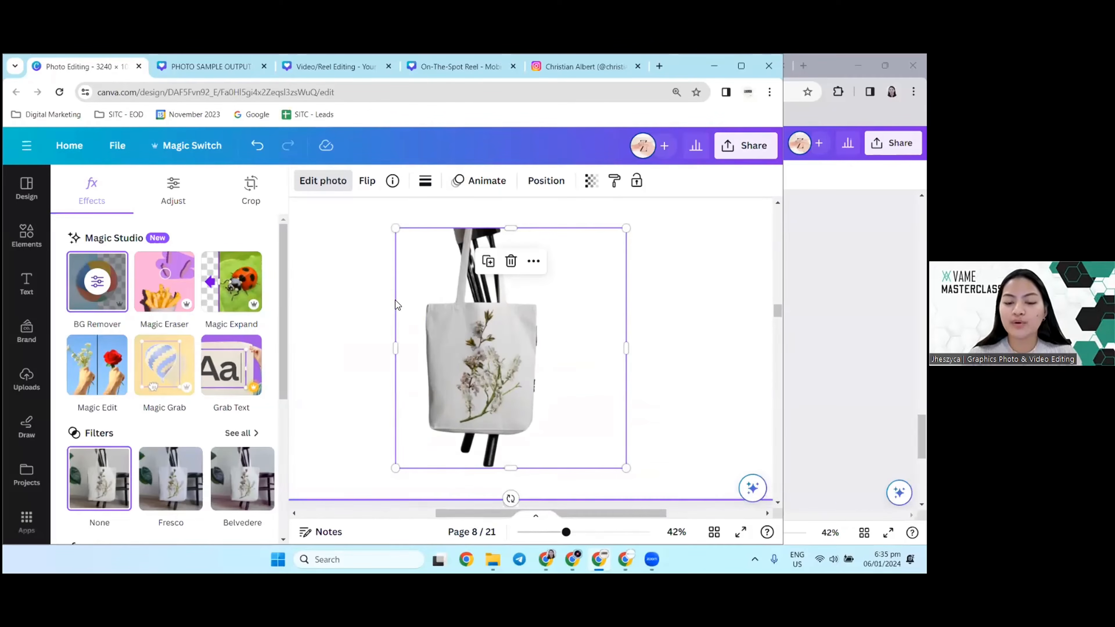
scroll(449, 313, up, 1)
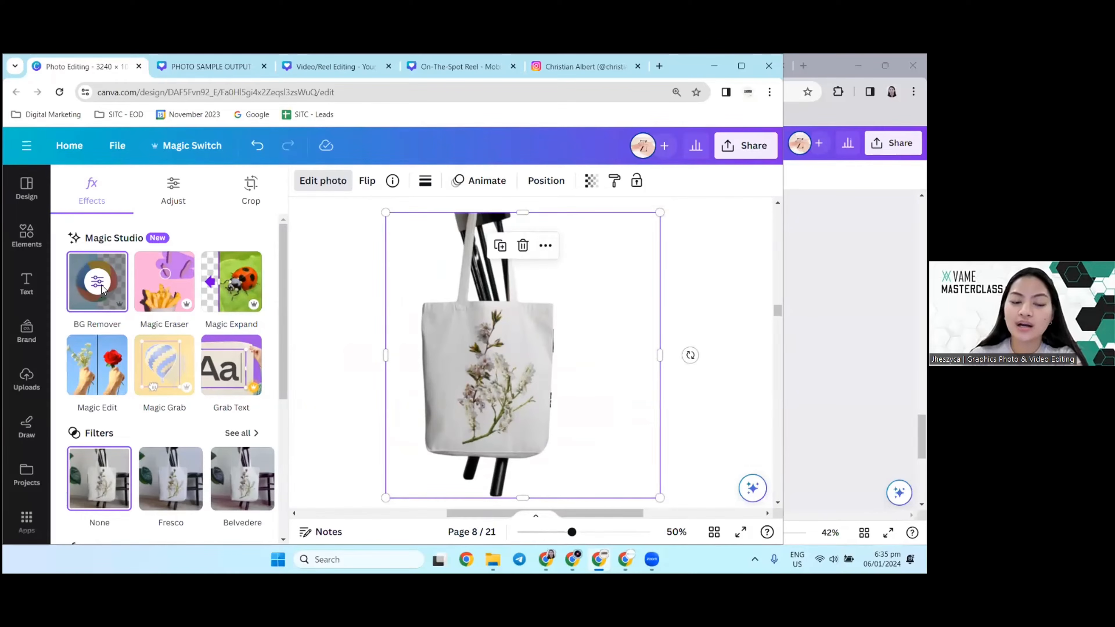
click(109, 274)
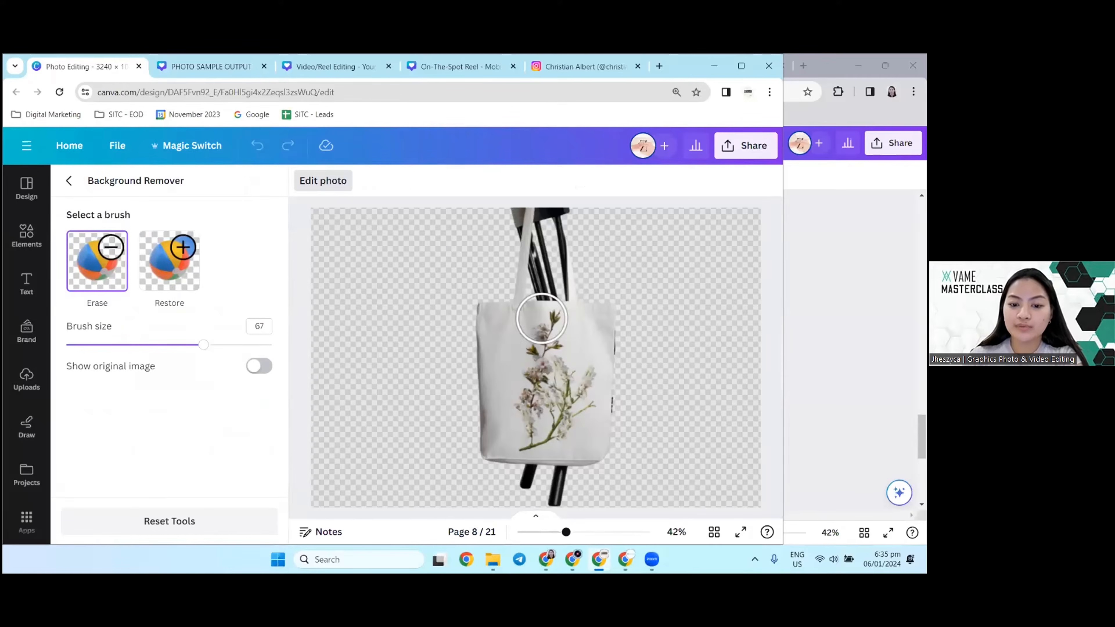
mouse_move(548, 483)
mouse_down()
mouse_move(562, 492)
mouse_move(522, 492)
mouse_move(566, 483)
mouse_move(519, 490)
mouse_move(529, 489)
mouse_up()
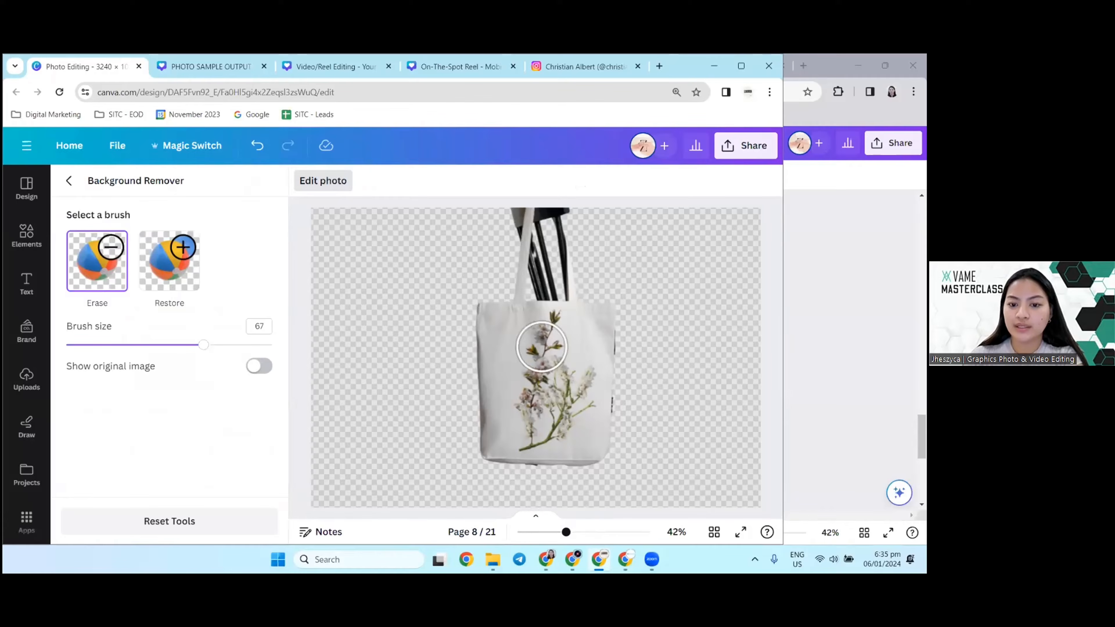
Step: Set the brush size to 17, erase a strip of the chair back between the tote bag's handles, and leave the Background Remover
drag(203, 345, 99, 344)
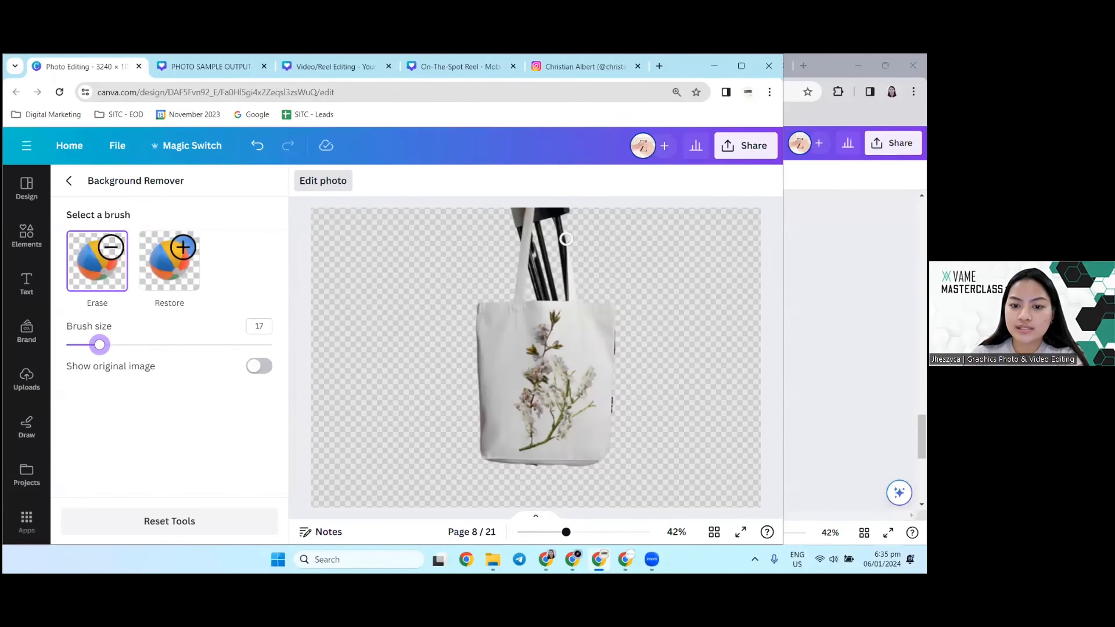
drag(550, 216, 545, 262)
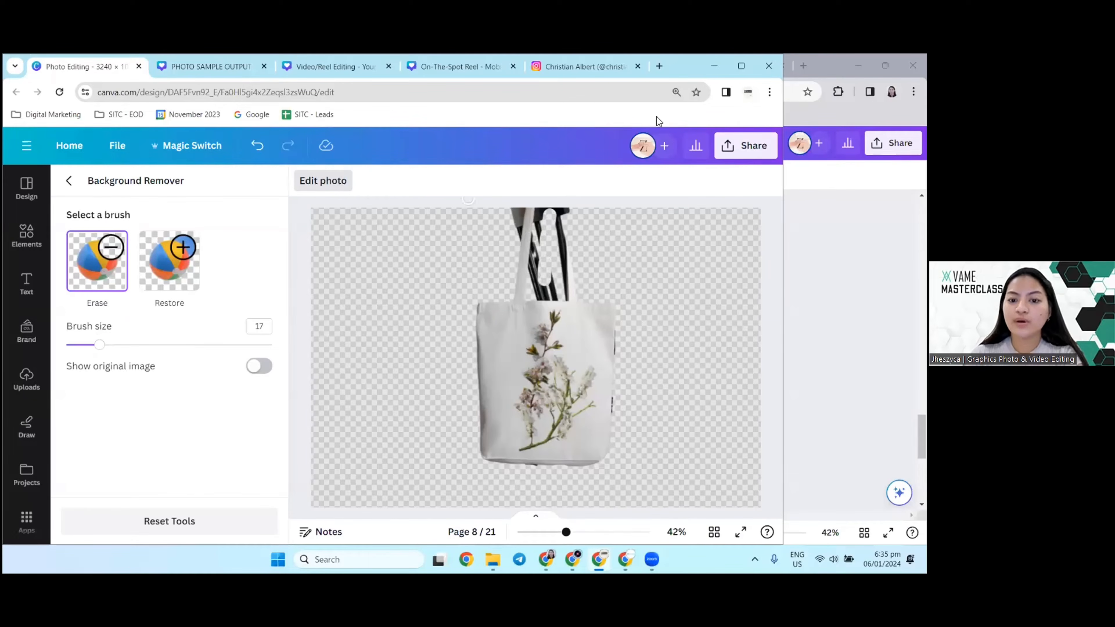
click(69, 180)
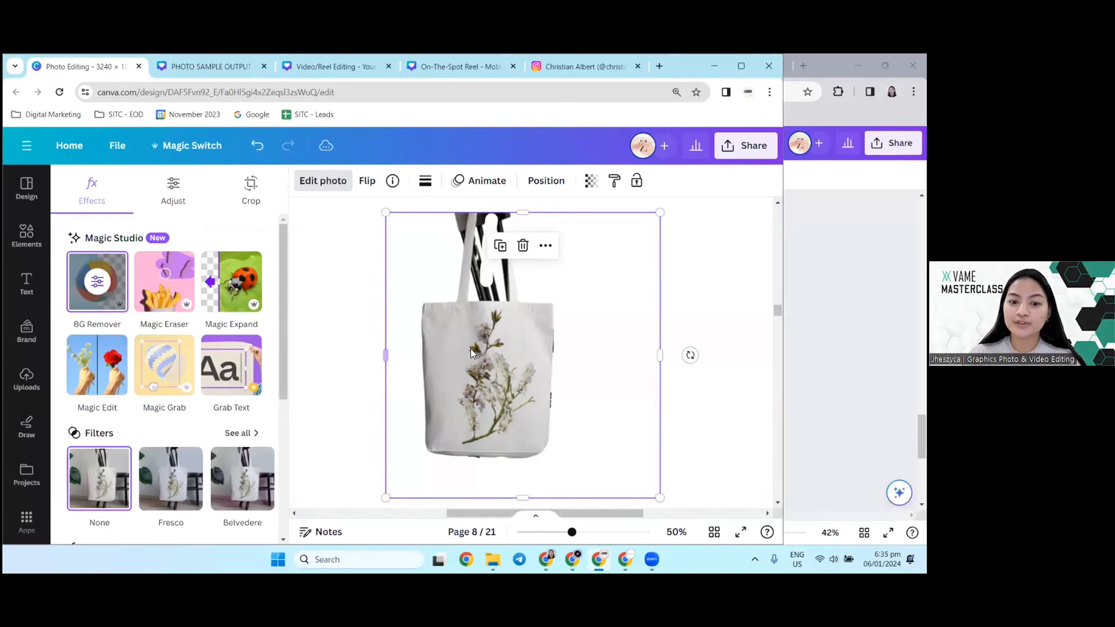
Step: Compare the edited tote bag on page 8 with the following background-removed and original versions, and continue to the regular photo on page 11
scroll(471, 348, down, 3)
scroll(549, 344, down, 1)
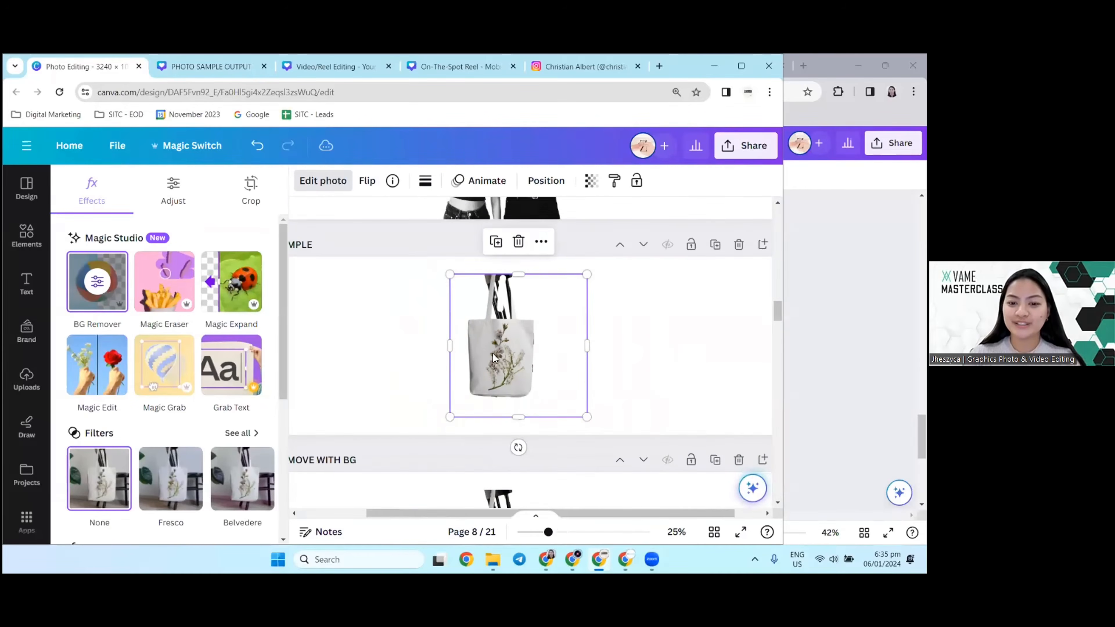
scroll(408, 300, up, 3)
scroll(437, 312, down, 3)
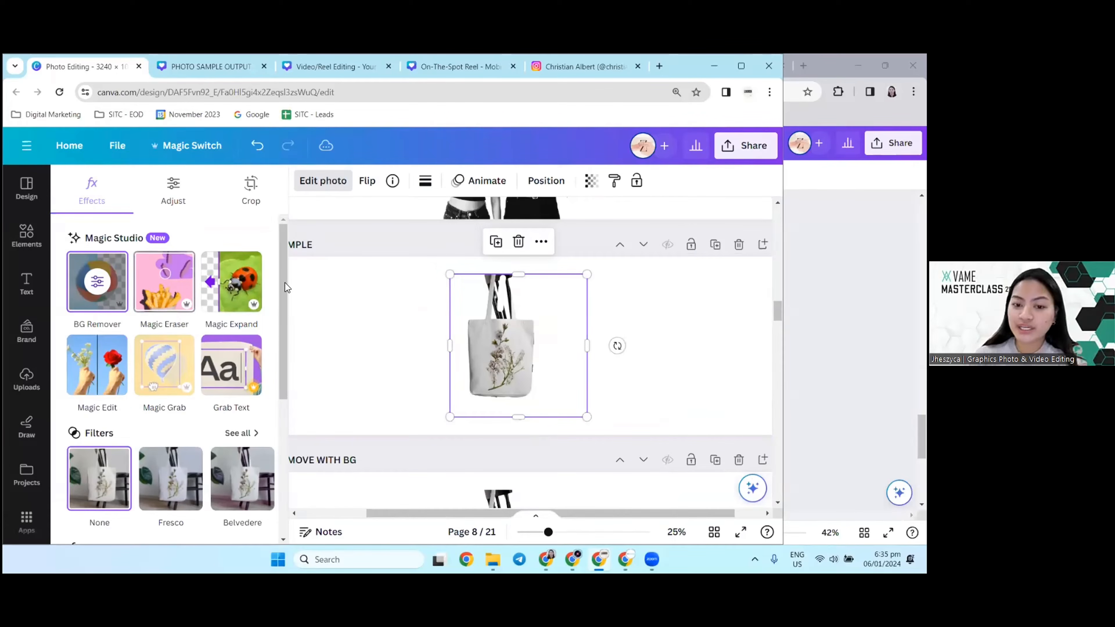
scroll(445, 347, down, 5)
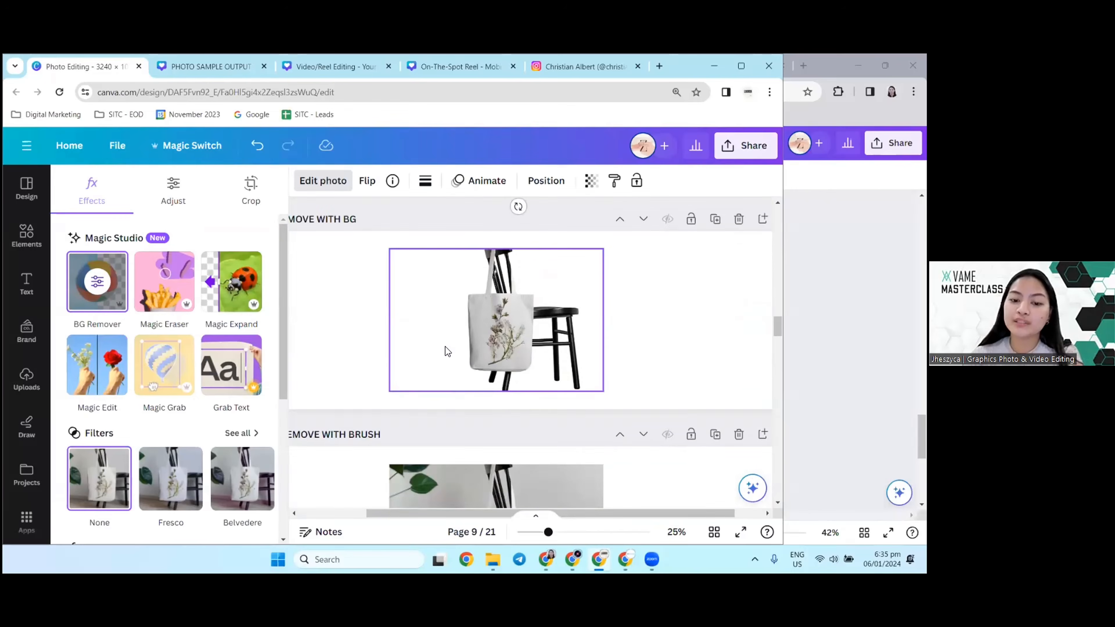
scroll(445, 346, down, 5)
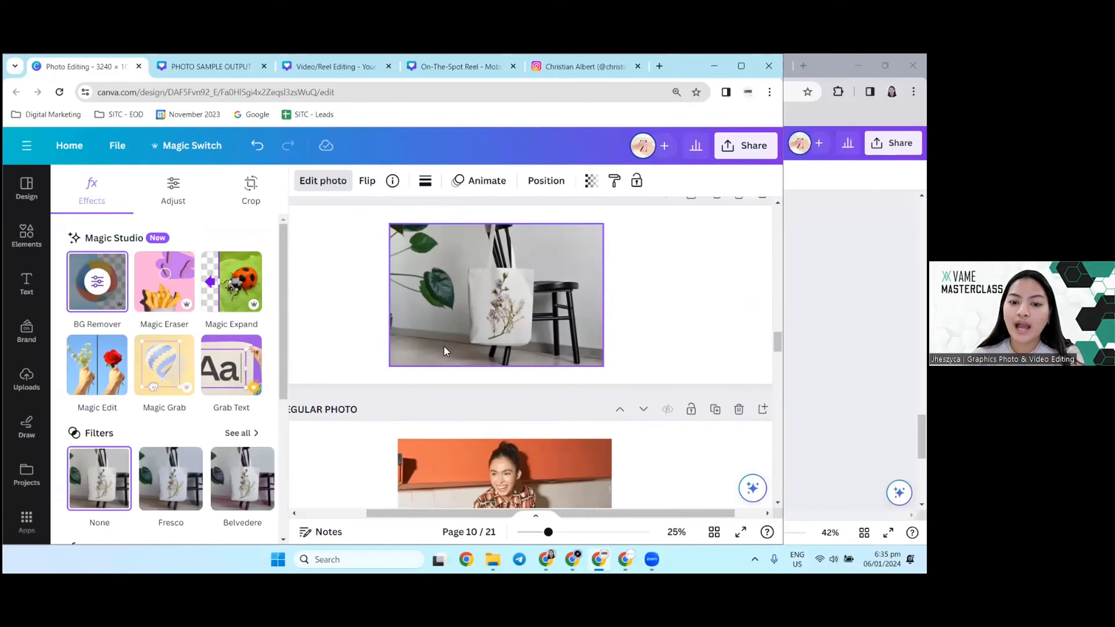
scroll(445, 347, up, 1)
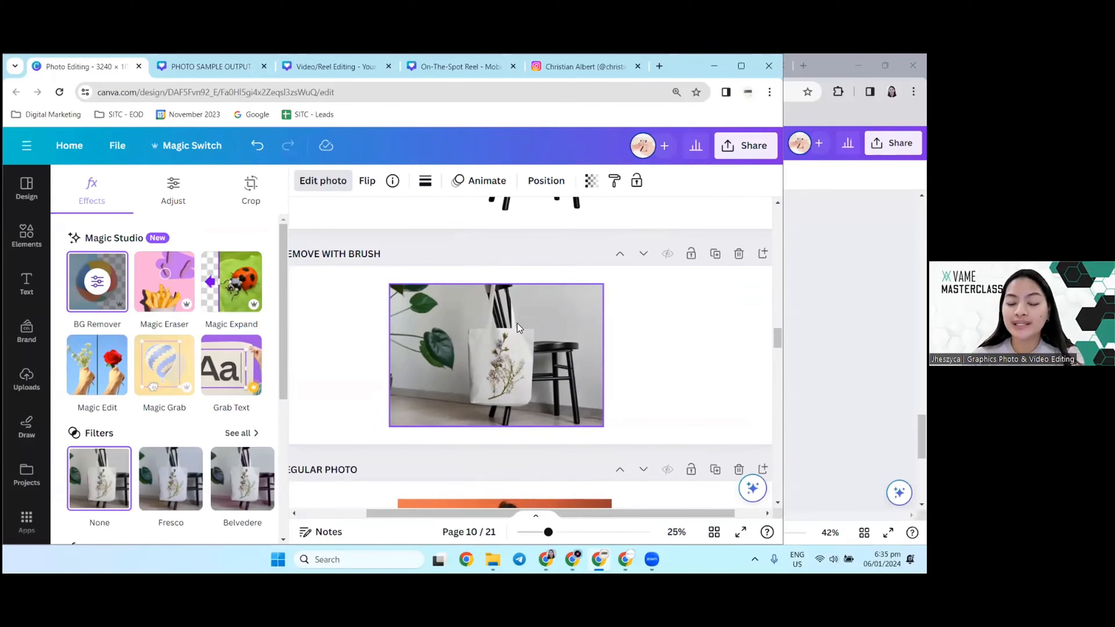
scroll(598, 361, down, 2)
scroll(599, 362, up, 2)
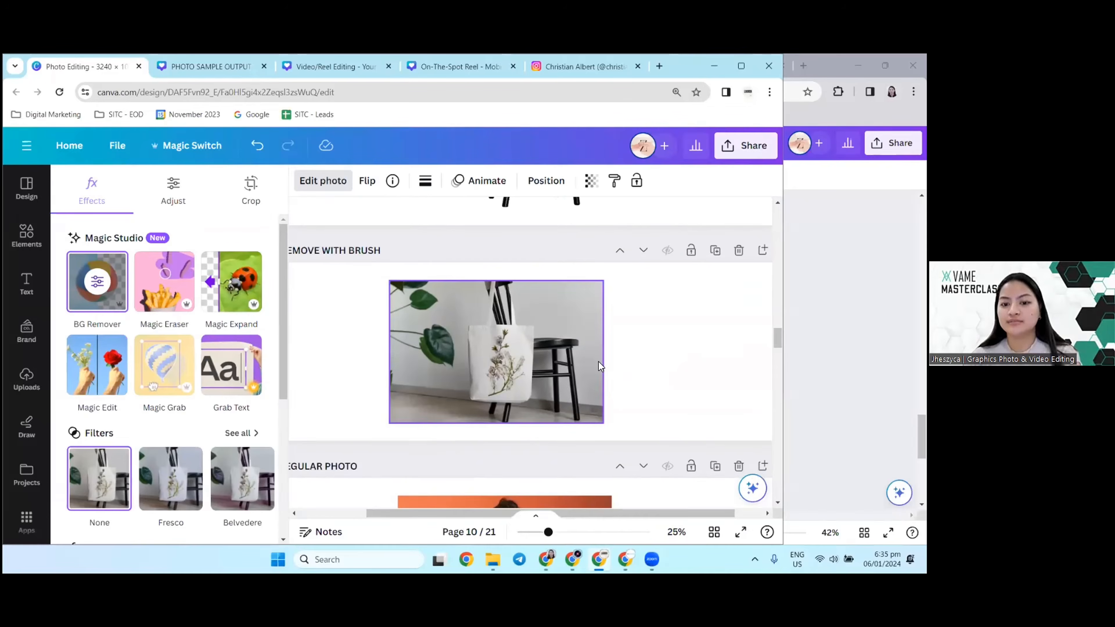
scroll(536, 355, down, 1)
scroll(536, 355, down, 4)
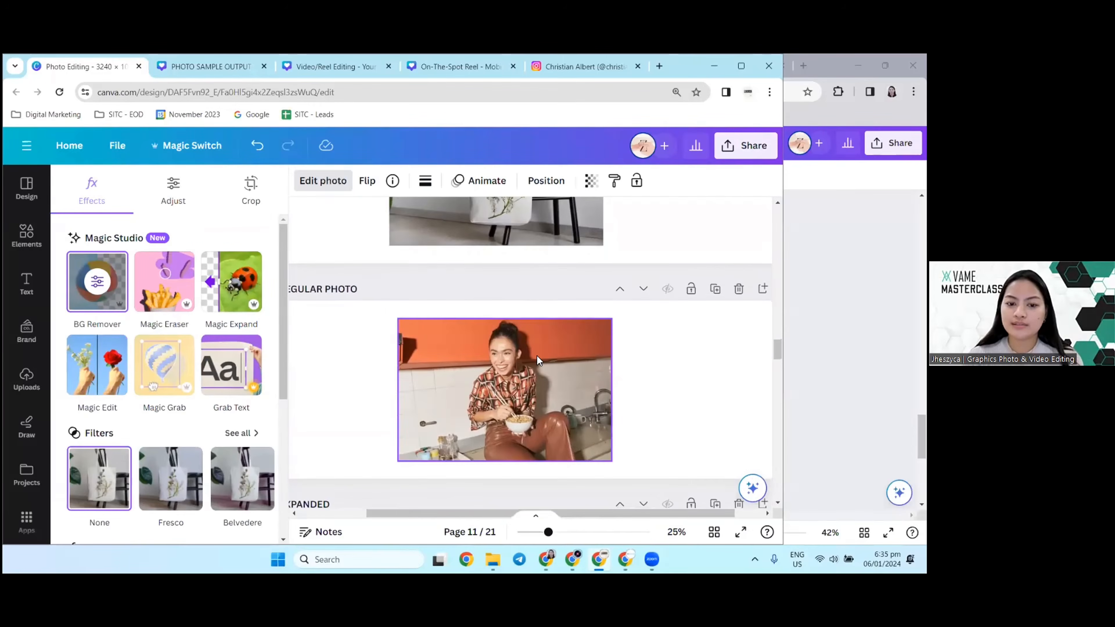
Step: Close the photo editing options and examine the regular kitchen photo on page 11 at a slightly larger zoom
drag(459, 514, 437, 511)
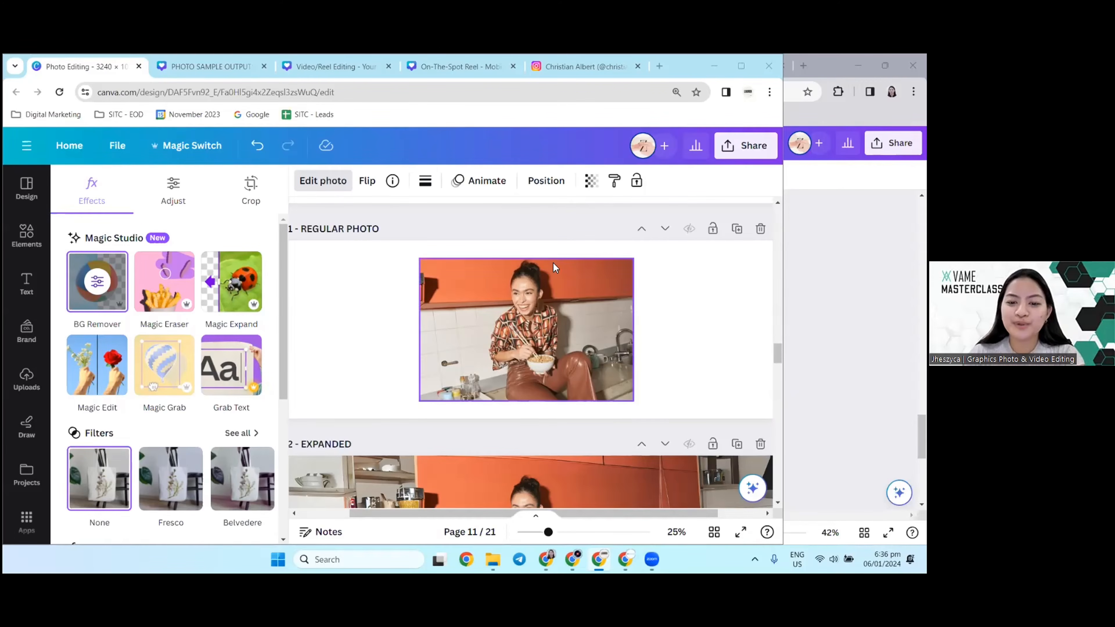
scroll(483, 273, down, 1)
scroll(526, 319, up, 1)
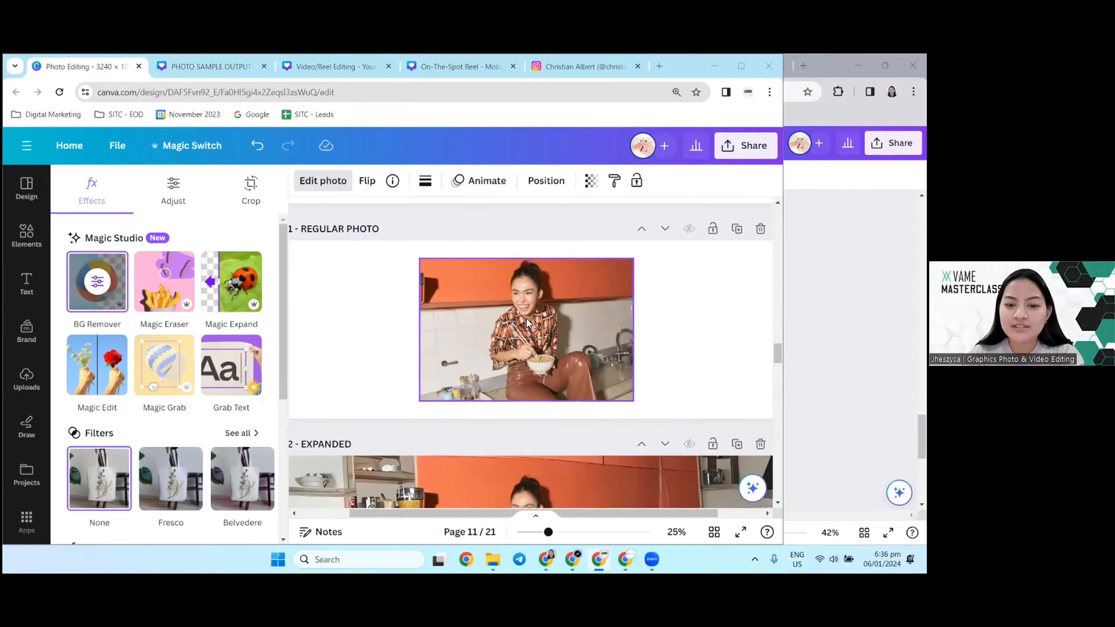
click(379, 310)
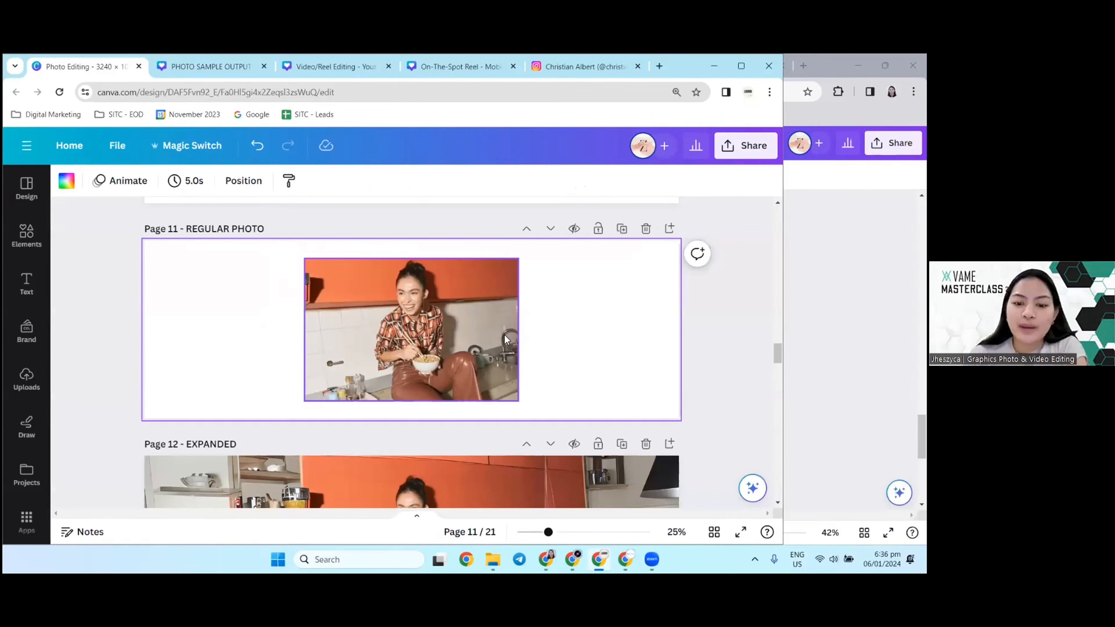
scroll(513, 332, up, 3)
scroll(514, 331, down, 2)
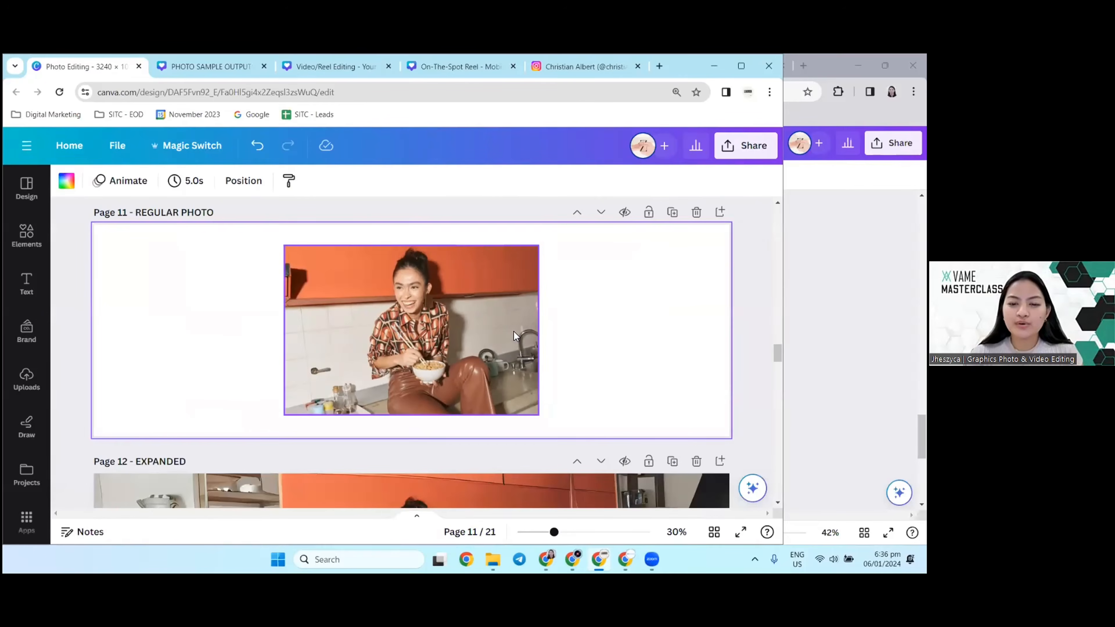
Step: Stretch the kitchen photo on page 11 slightly outward at its right, bottom and left edges
click(434, 350)
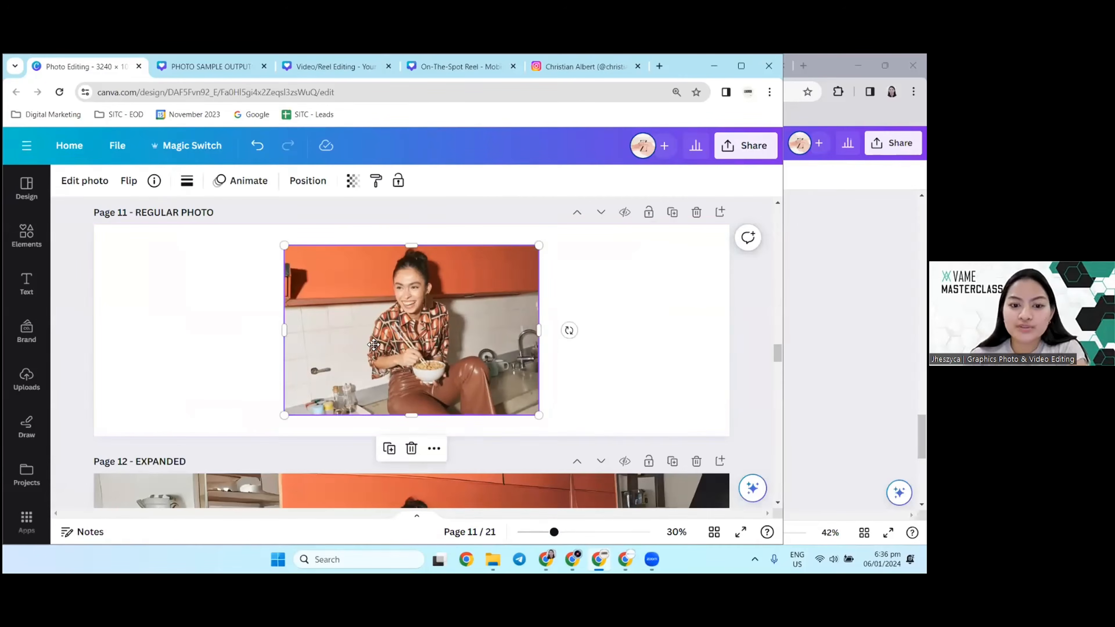
mouse_move(433, 350)
mouse_down()
mouse_move(369, 338)
mouse_move(459, 347)
mouse_move(445, 340)
mouse_up()
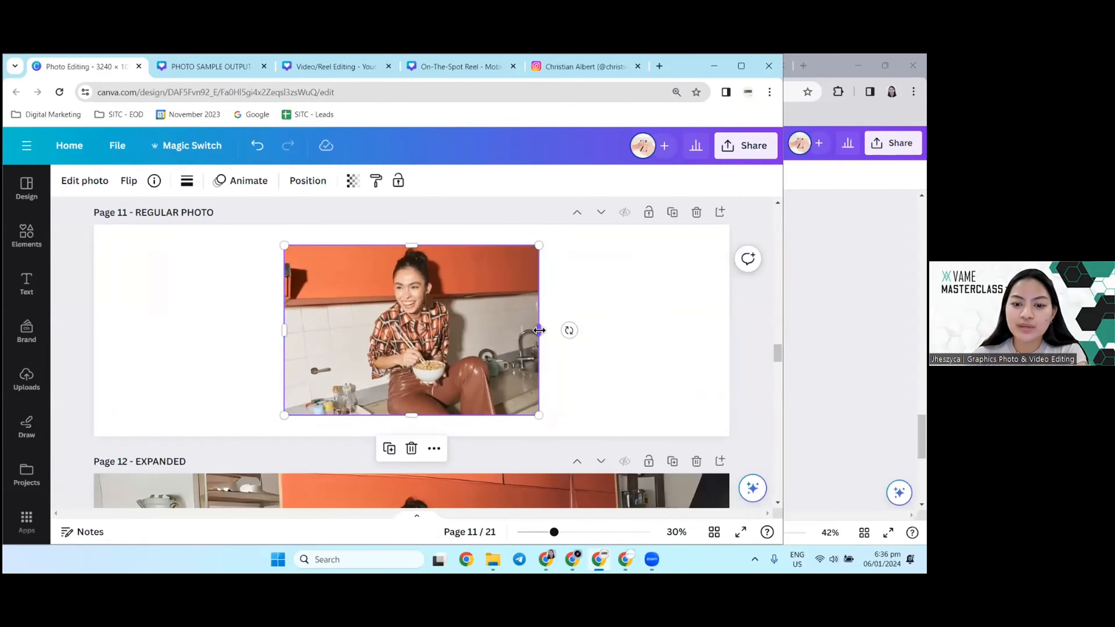
mouse_move(539, 330)
mouse_down()
mouse_move(669, 324)
mouse_move(689, 331)
mouse_move(626, 339)
mouse_move(698, 336)
mouse_move(628, 344)
mouse_move(527, 329)
mouse_move(766, 330)
mouse_move(464, 346)
mouse_move(566, 331)
mouse_move(540, 330)
mouse_up()
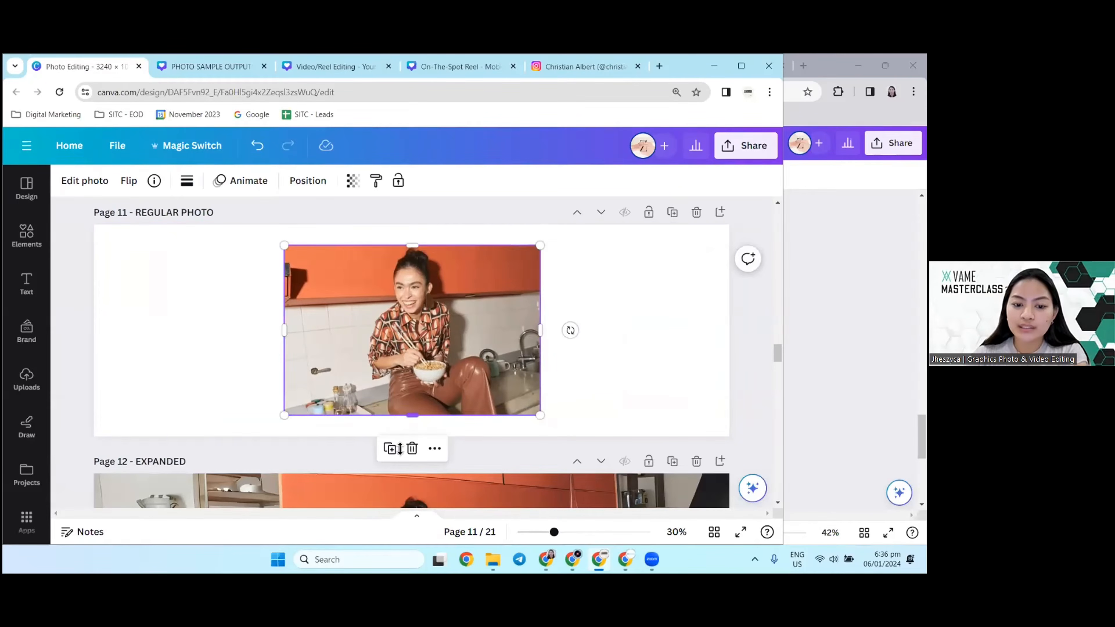
mouse_move(412, 416)
mouse_down()
mouse_move(410, 425)
mouse_move(406, 407)
mouse_move(412, 419)
mouse_up()
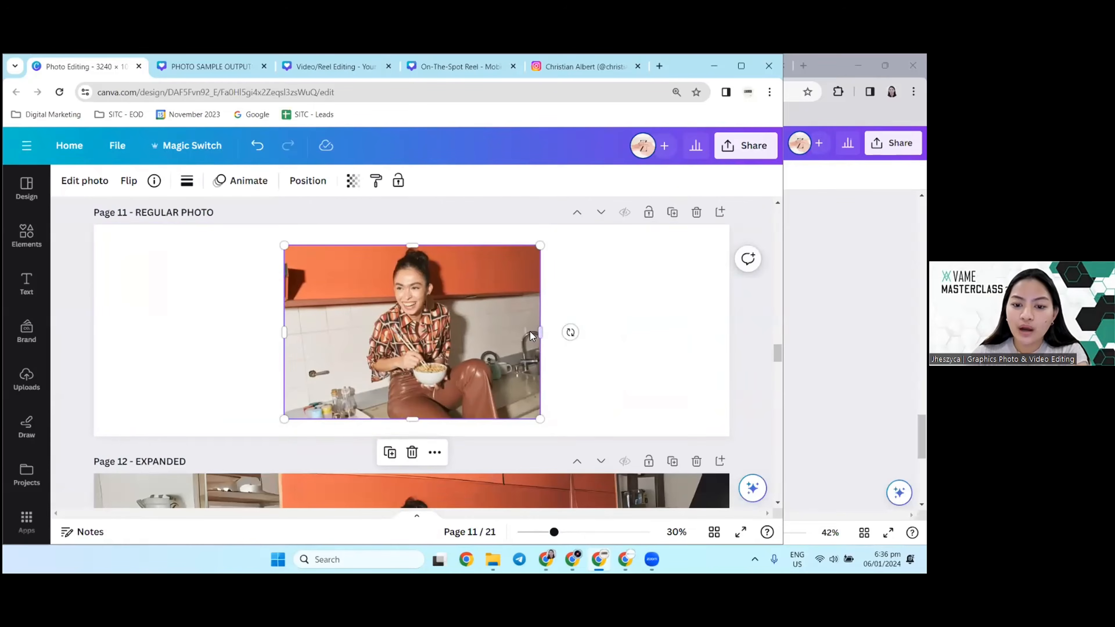
click(546, 343)
click(530, 338)
drag(542, 335, 569, 331)
mouse_move(285, 332)
mouse_down()
mouse_move(114, 320)
mouse_move(353, 320)
mouse_move(276, 317)
mouse_up()
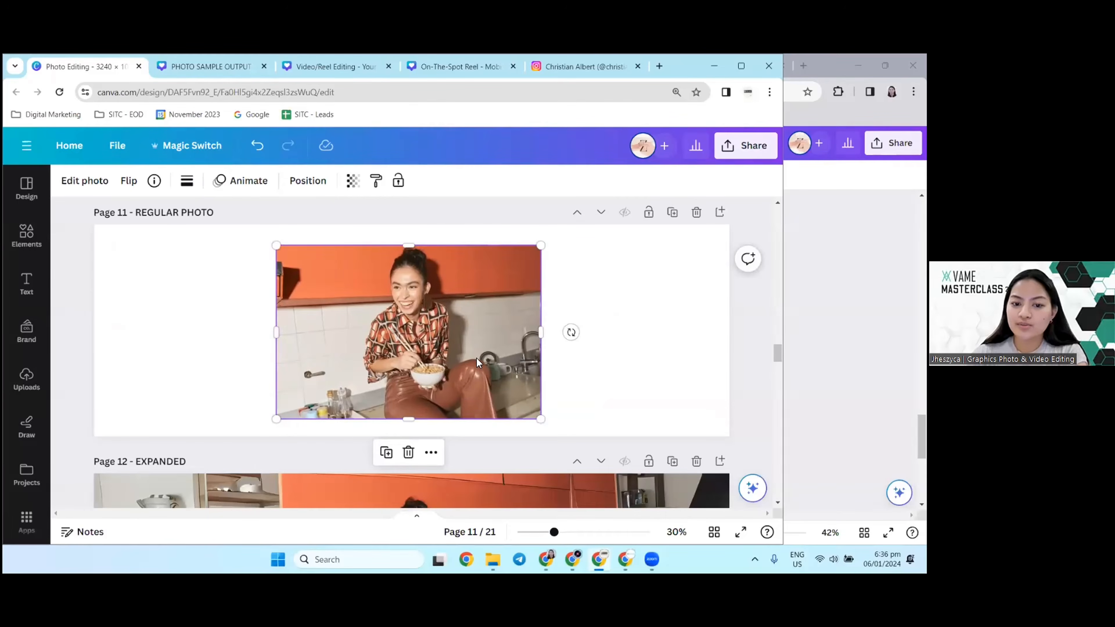
double_click(478, 361)
scroll(400, 368, down, 2)
drag(354, 512, 505, 514)
scroll(406, 382, up, 3)
scroll(390, 389, down, 2)
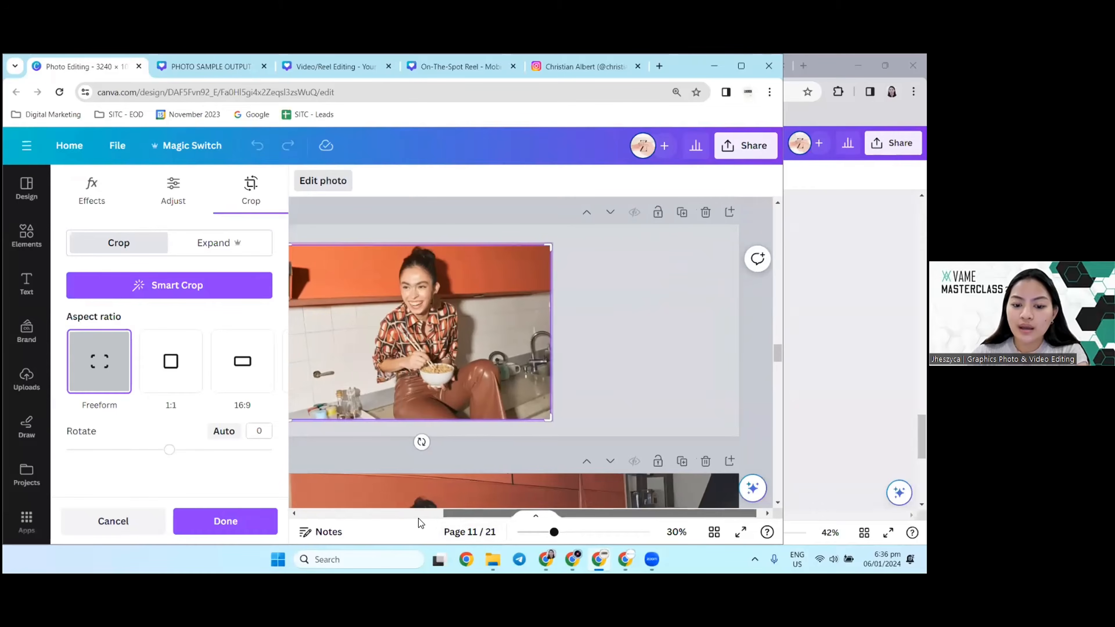
drag(418, 515, 379, 527)
click(323, 317)
click(187, 332)
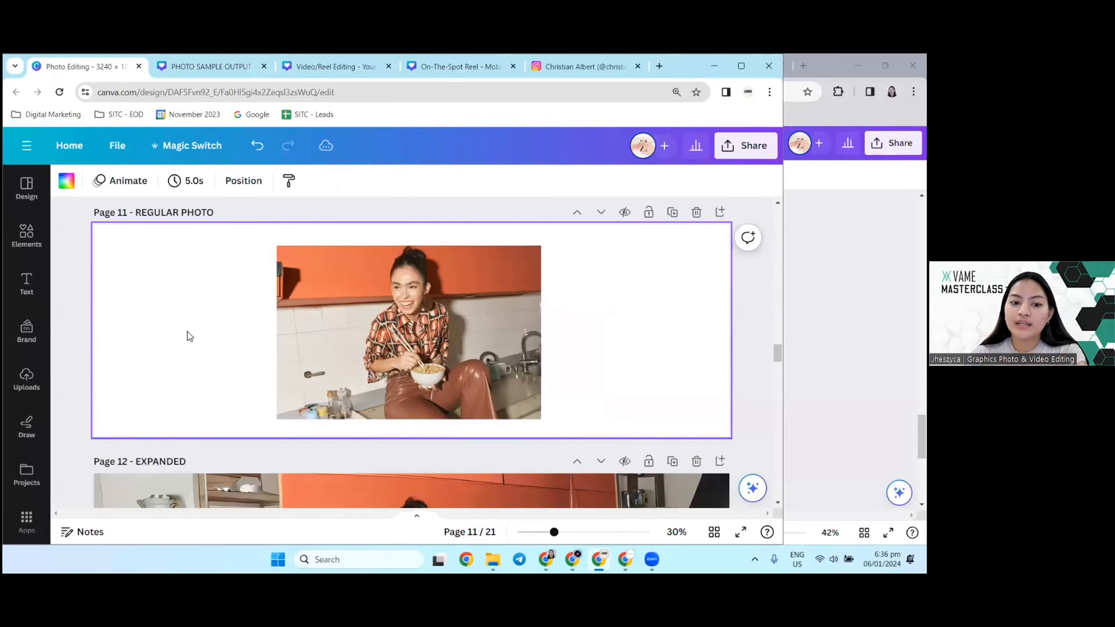
Step: Compare the regular kitchen photo on page 11 with its expanded version on page 12
scroll(204, 415, up, 1)
scroll(203, 414, down, 4)
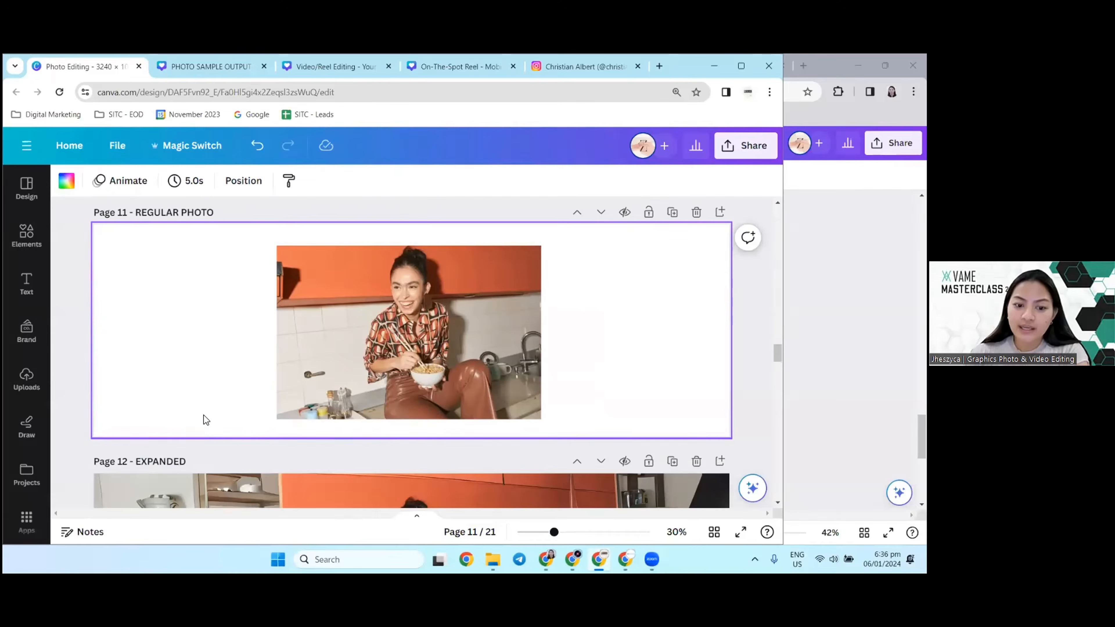
click(208, 410)
scroll(237, 375, down, 2)
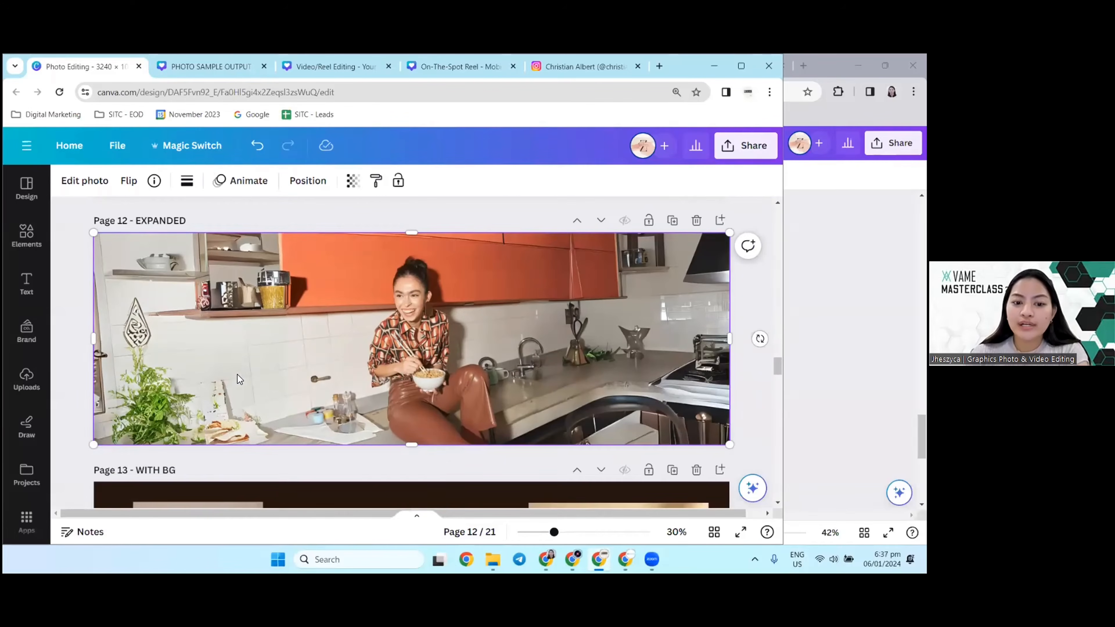
scroll(234, 363, up, 1)
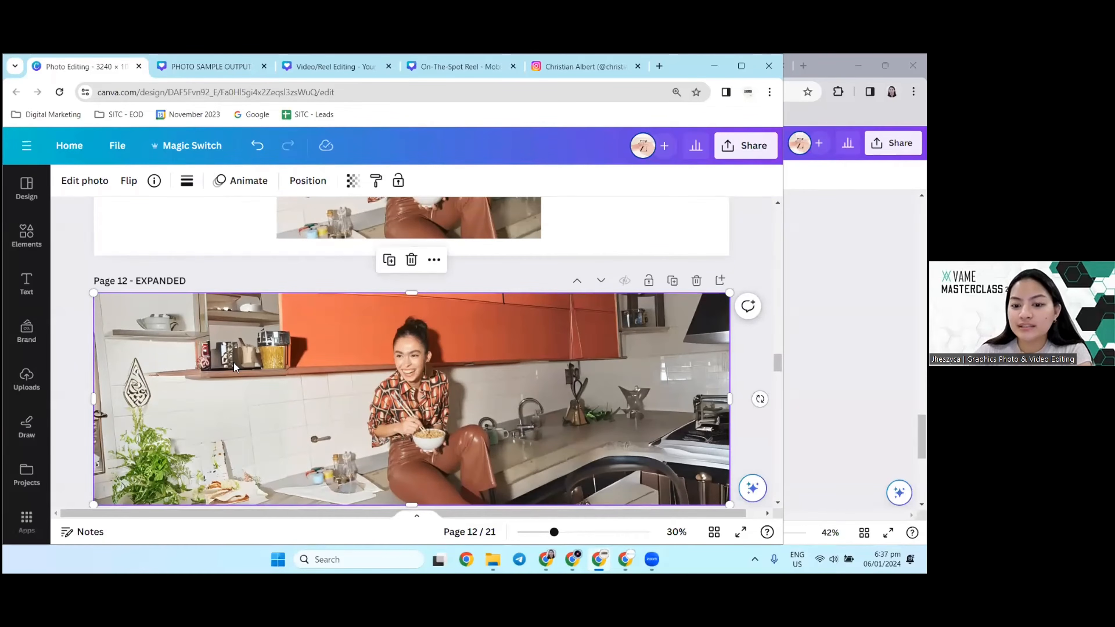
scroll(255, 365, up, 3)
Step: Clear the BAG photo search, place the recommended houndstooth dress photo beside the kitchen photo on page 11, and delete it again
click(291, 320)
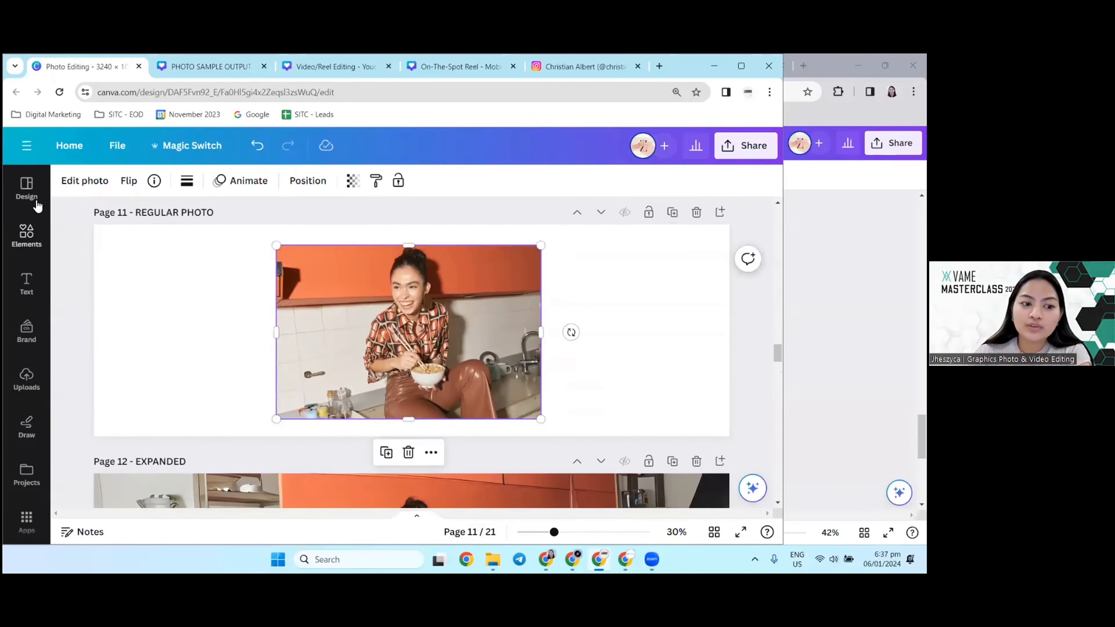
click(27, 188)
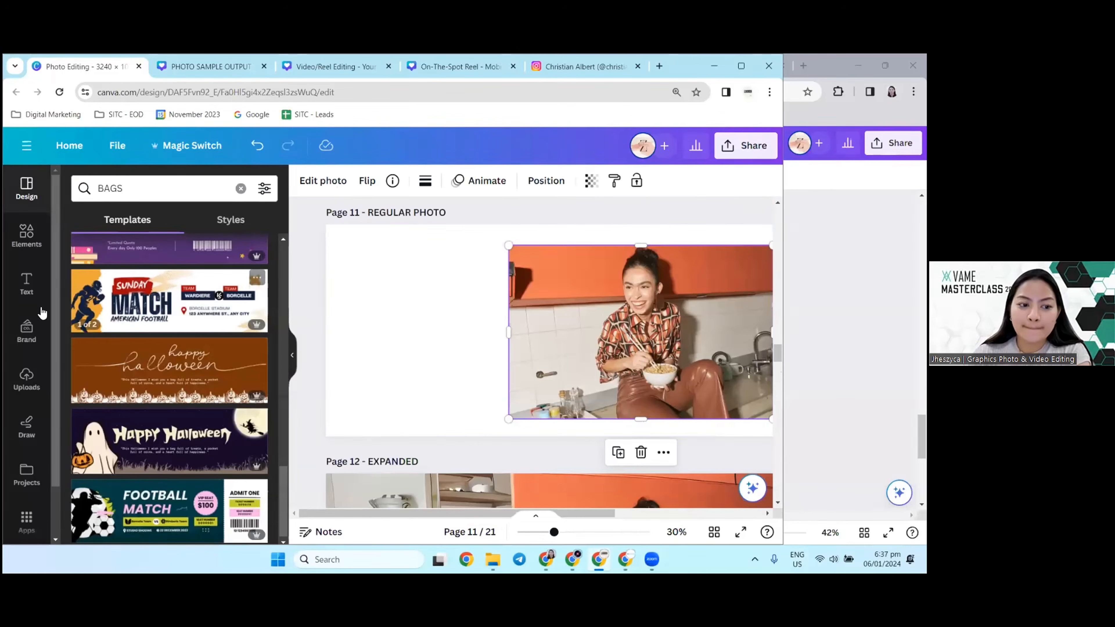
scroll(26, 329, down, 2)
click(26, 520)
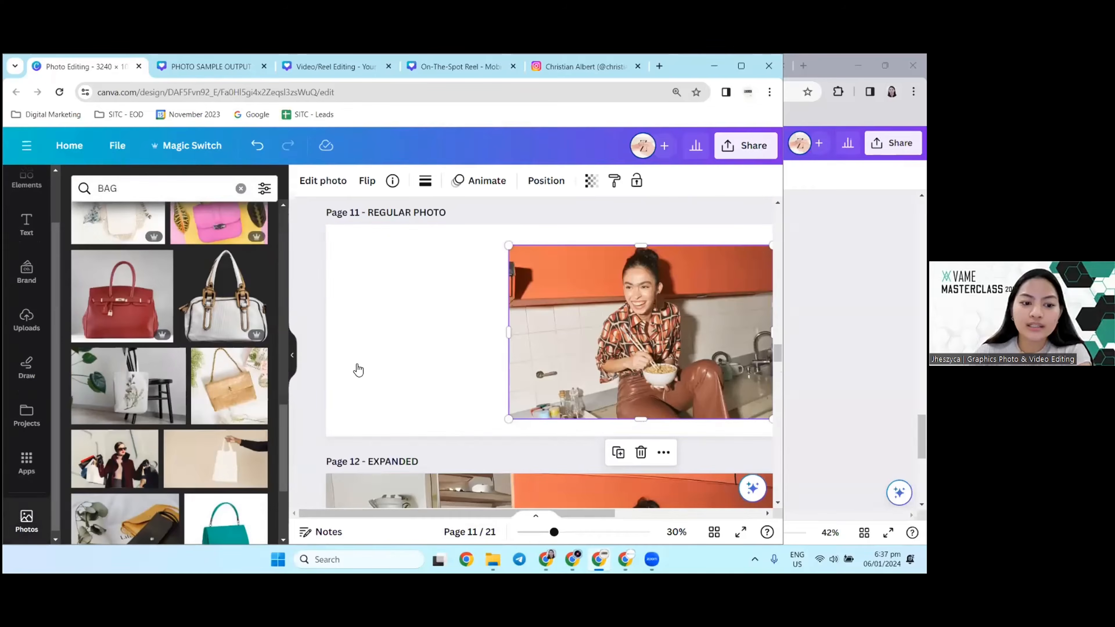
click(240, 188)
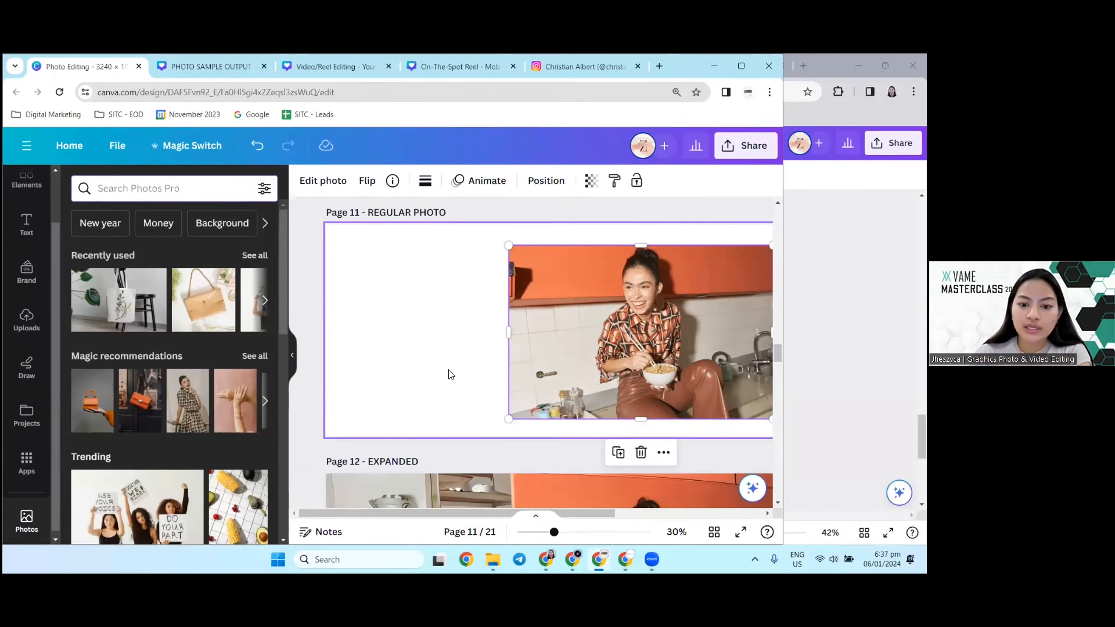
click(198, 379)
drag(665, 315, 501, 332)
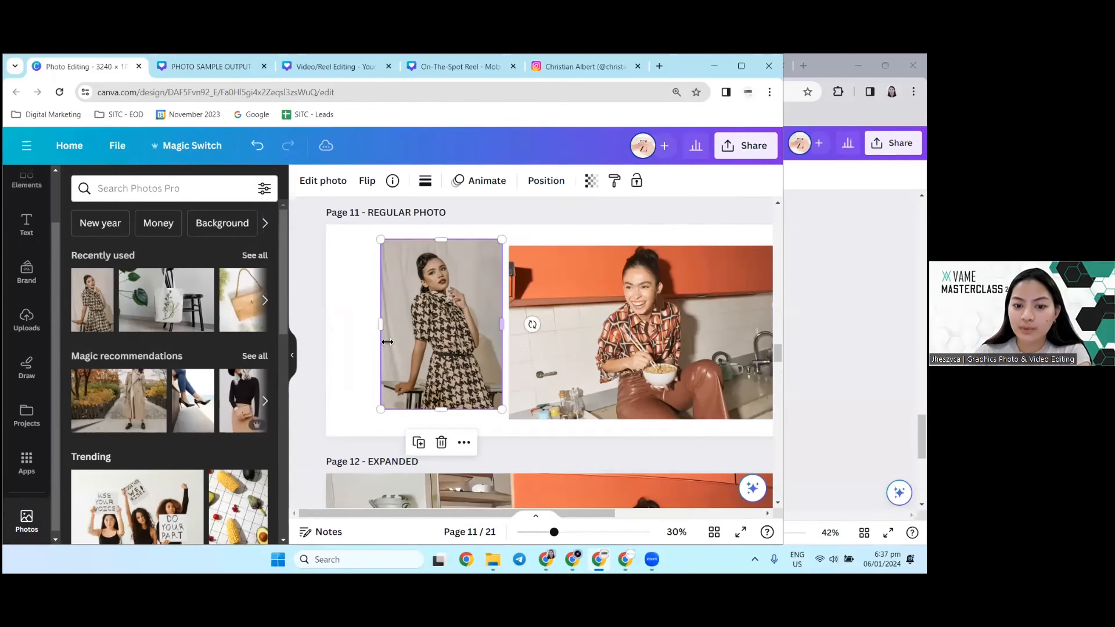
key(Delete)
Step: Move the kitchen photo to the upper-left corner of page 11 and enlarge it proportionally to nearly the full page height
click(585, 334)
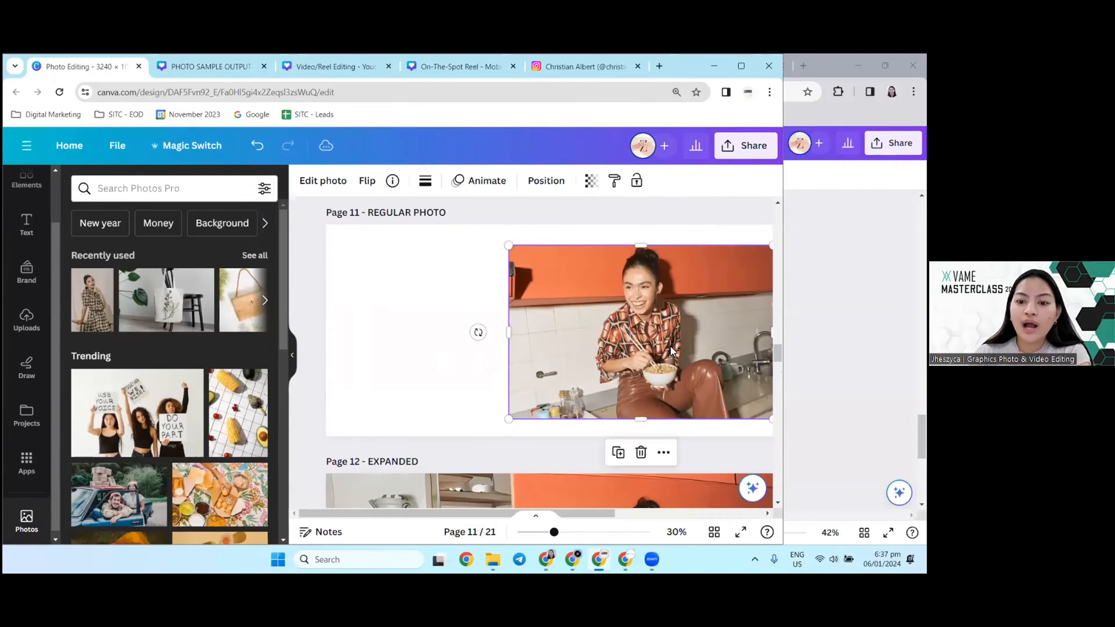
drag(431, 513, 503, 513)
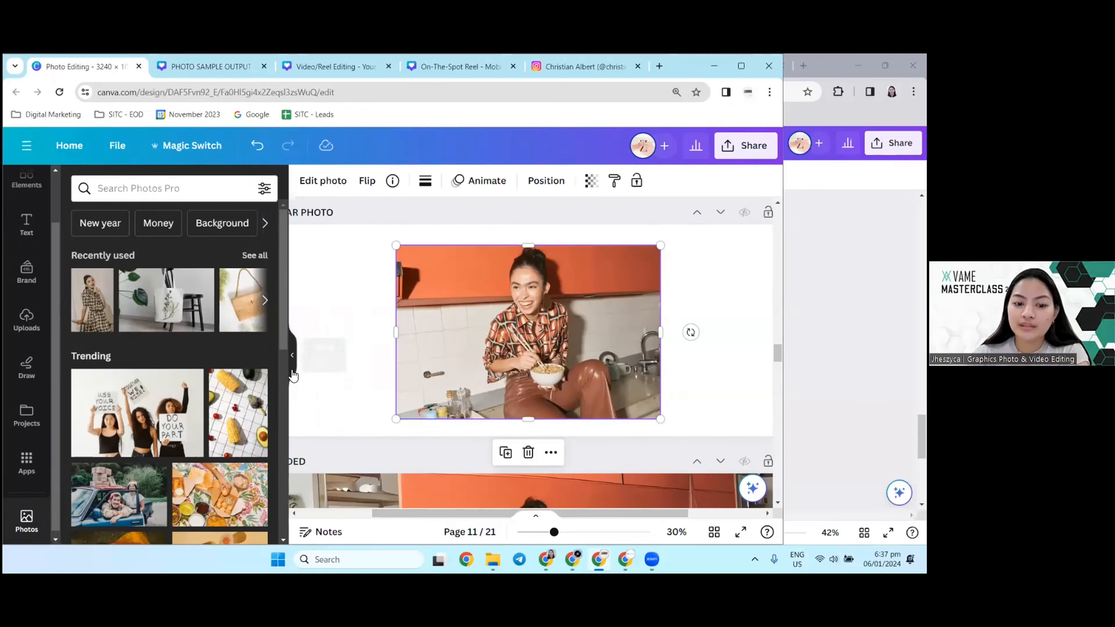
click(292, 355)
drag(336, 352, 154, 330)
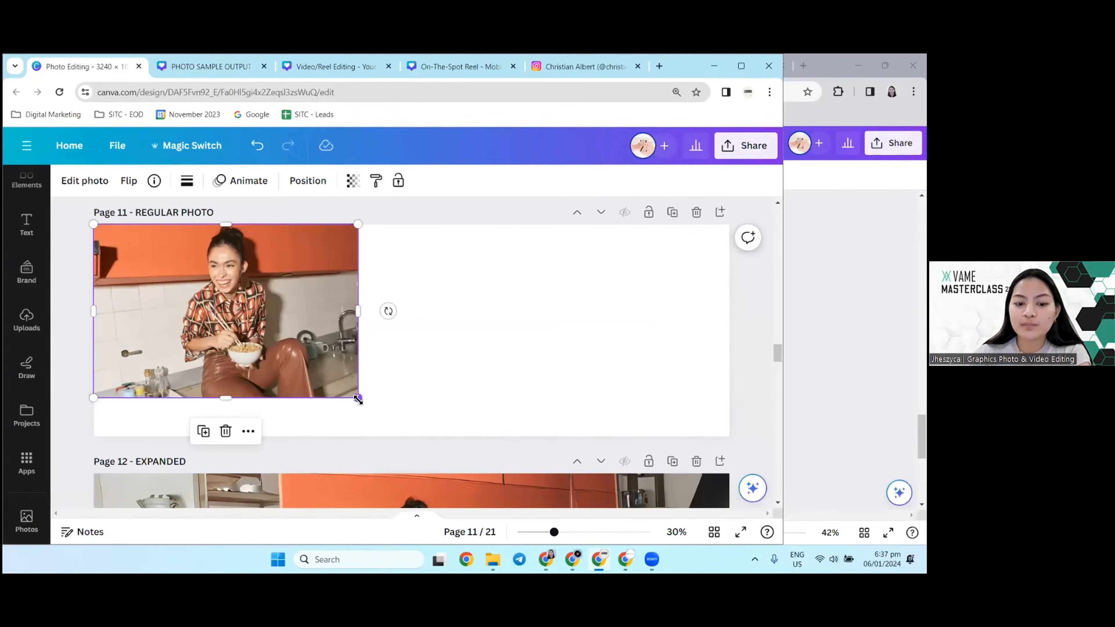
drag(364, 410, 418, 444)
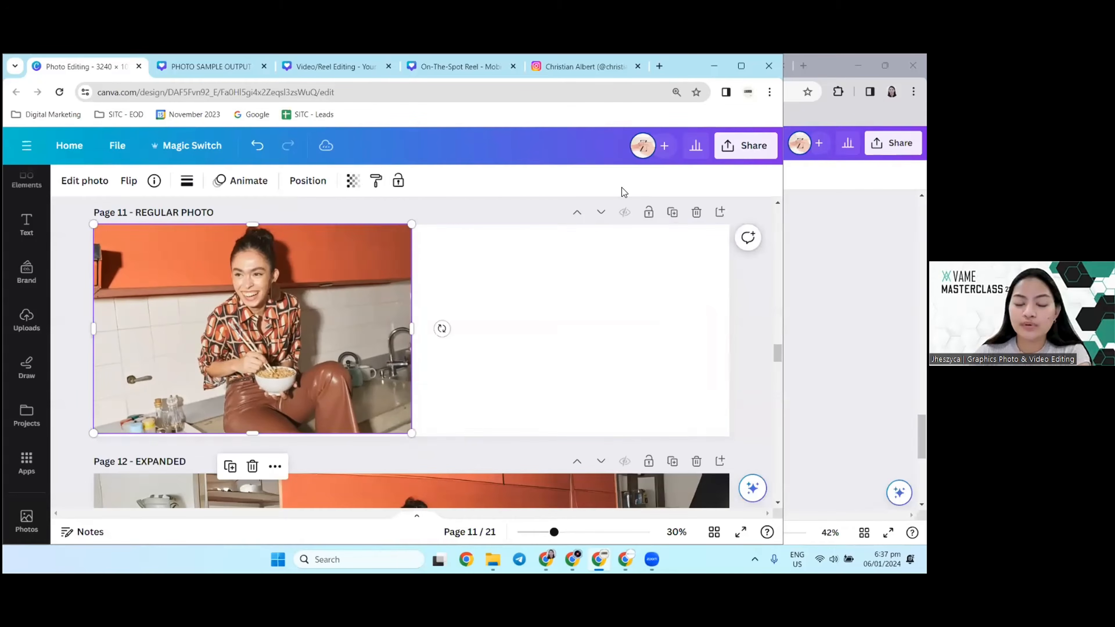
click(641, 345)
mouse_move(322, 345)
mouse_down()
mouse_move(343, 365)
mouse_move(306, 344)
mouse_up()
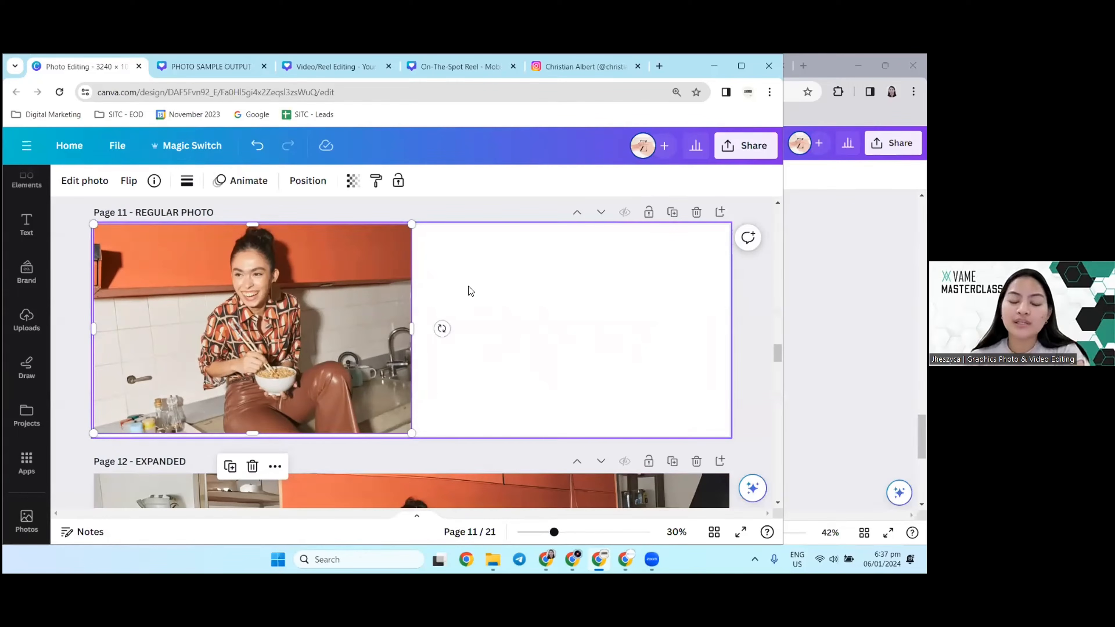
Step: Move the kitchen photo toward the middle of page 11 and extend its lower edge to a size of 1,620 by 1,080
drag(241, 354, 418, 352)
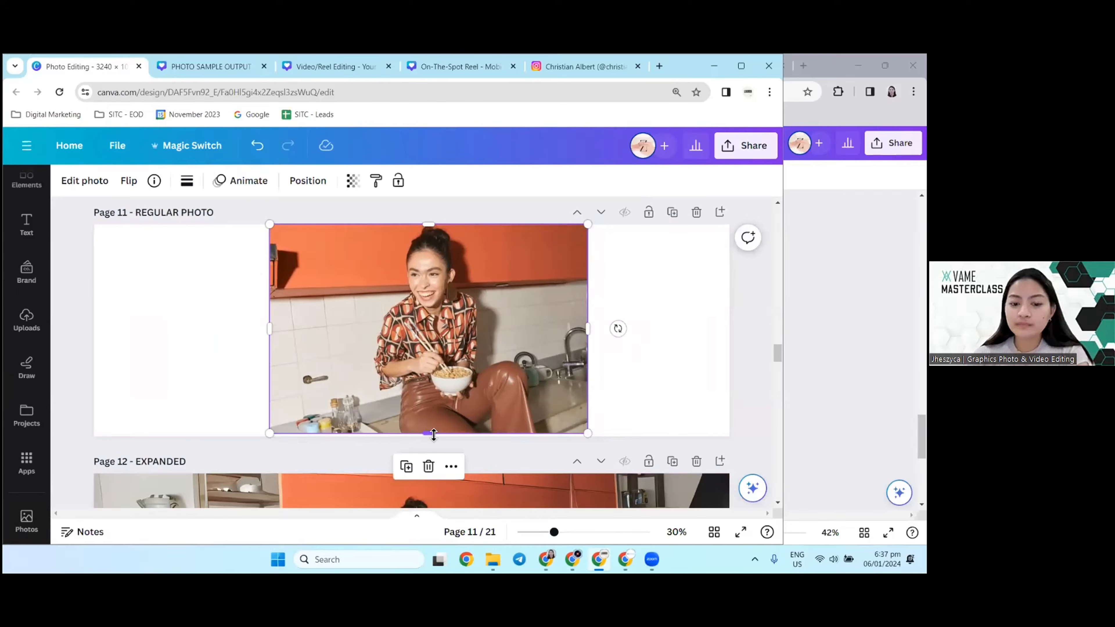
drag(430, 433, 430, 436)
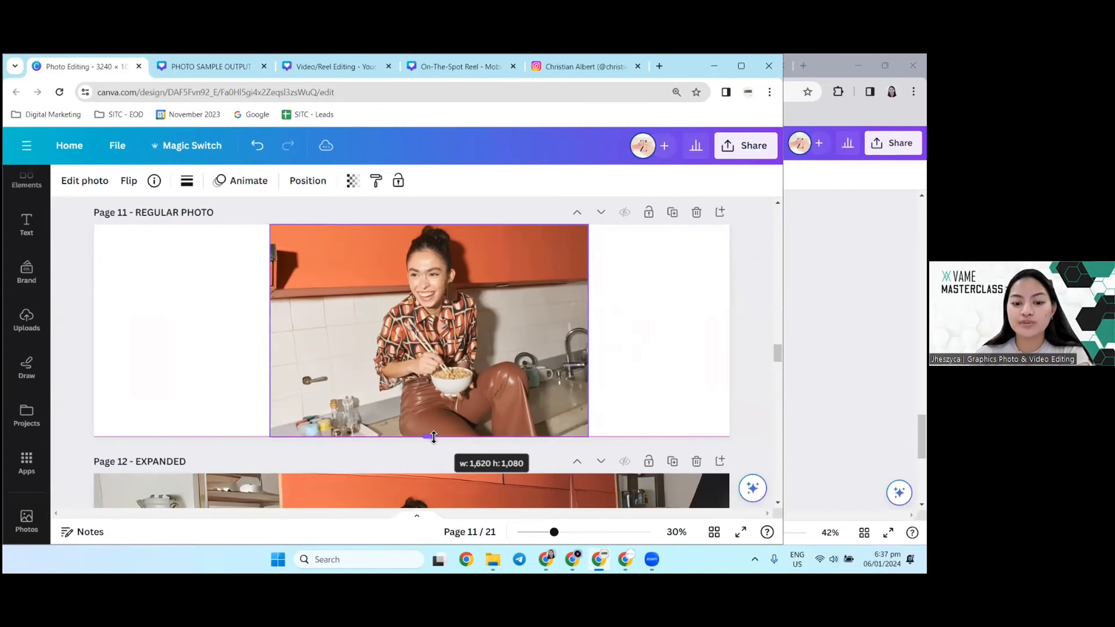
click(232, 308)
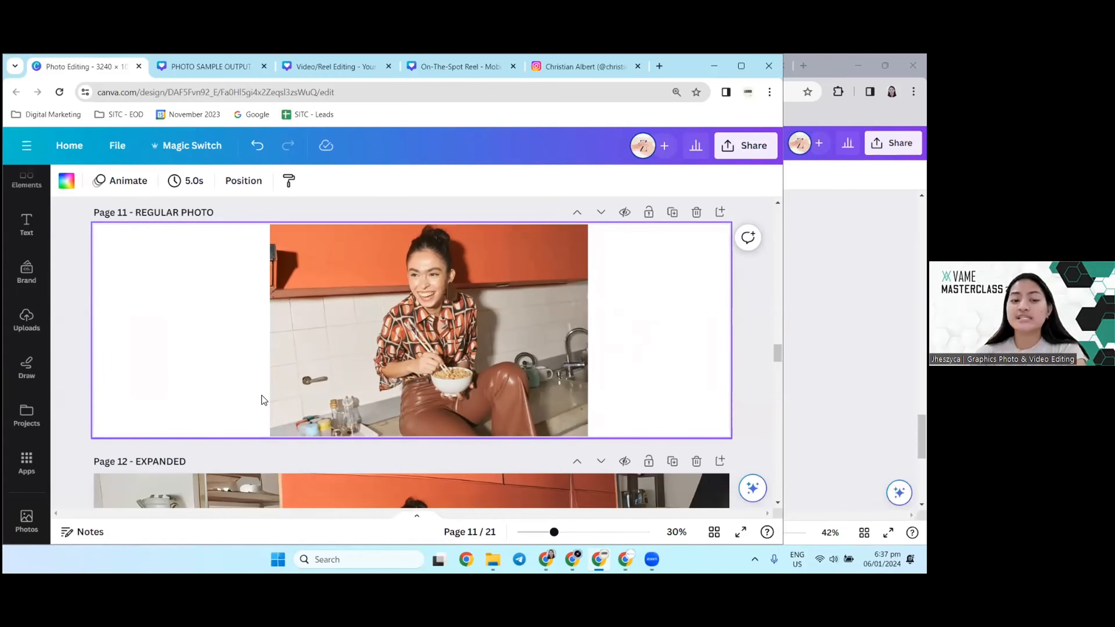
Step: Open Magic Expand for the kitchen photo on page 11, showing its expansion size choices
scroll(373, 341, down, 3)
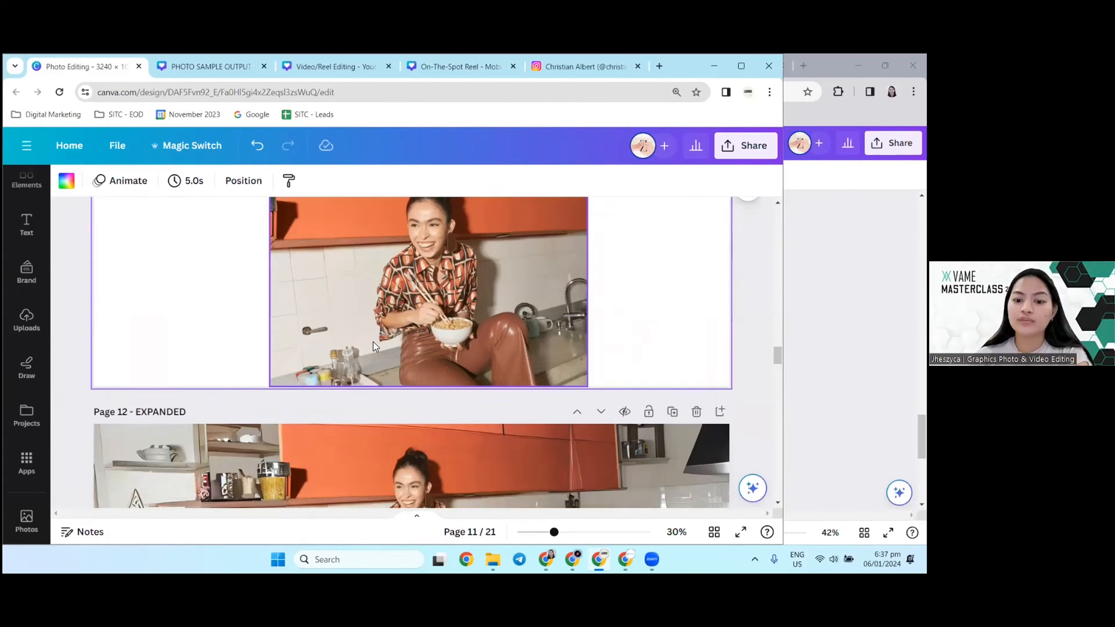
scroll(373, 341, up, 5)
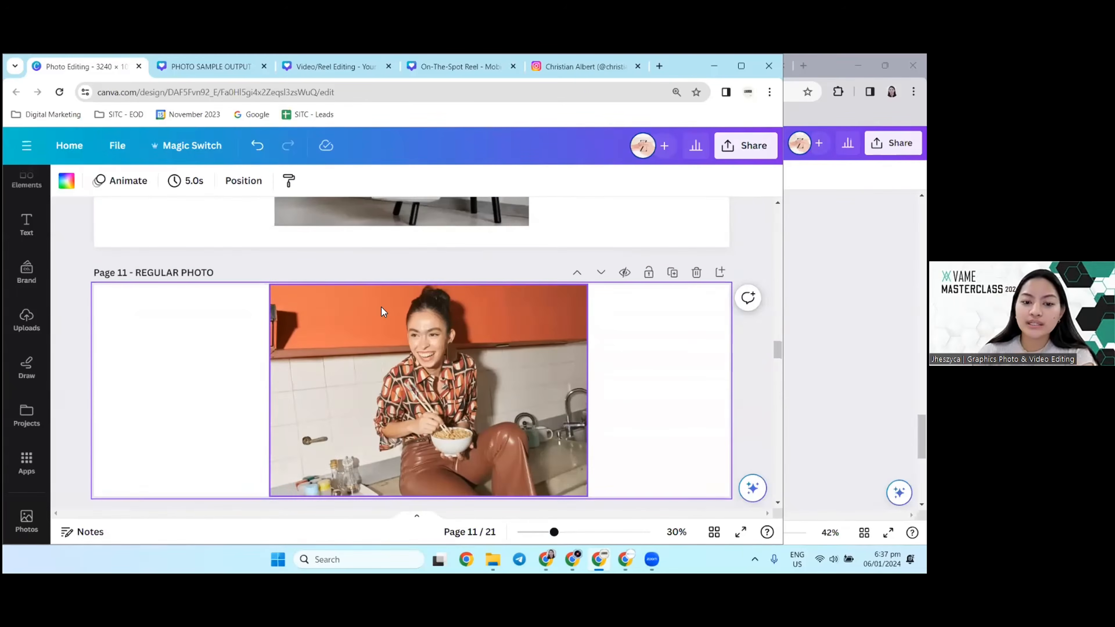
click(381, 307)
click(84, 180)
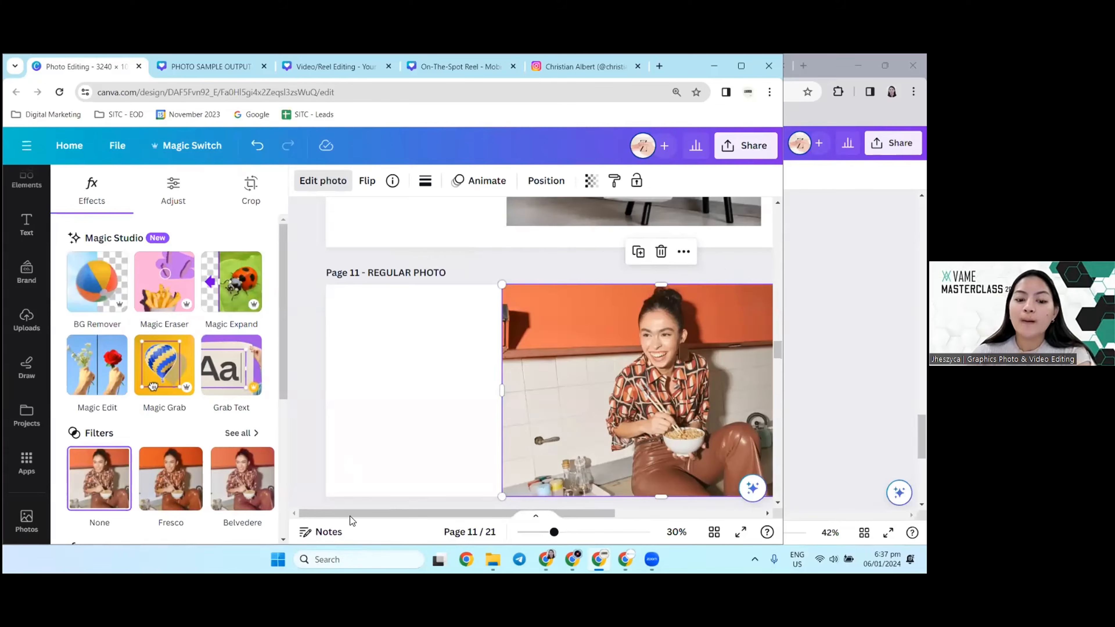
drag(350, 515, 432, 524)
scroll(373, 317, down, 1)
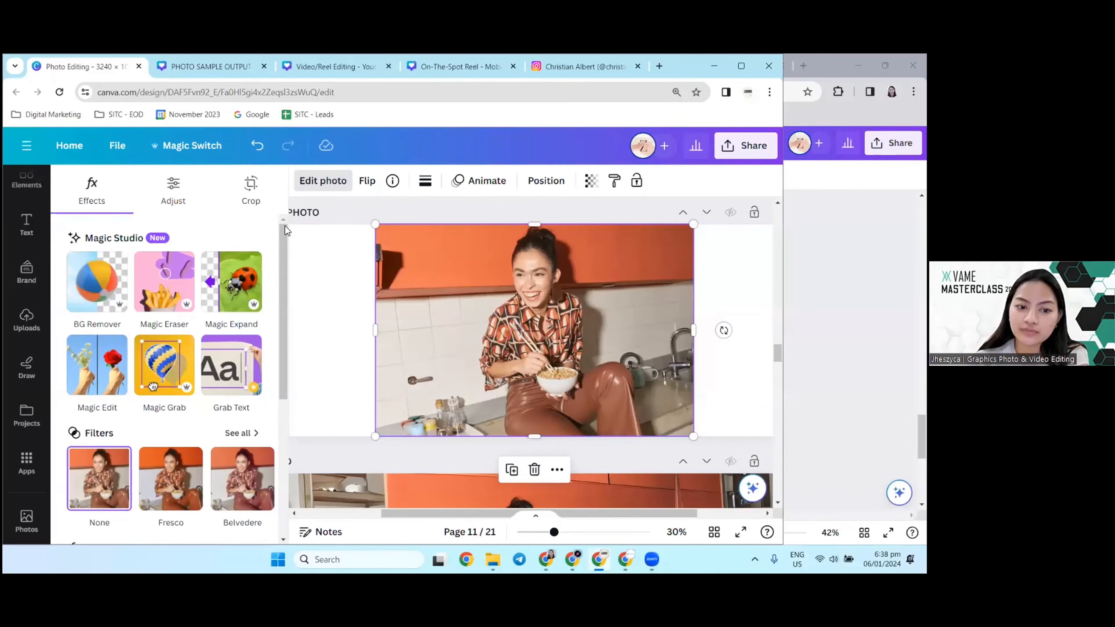
click(231, 284)
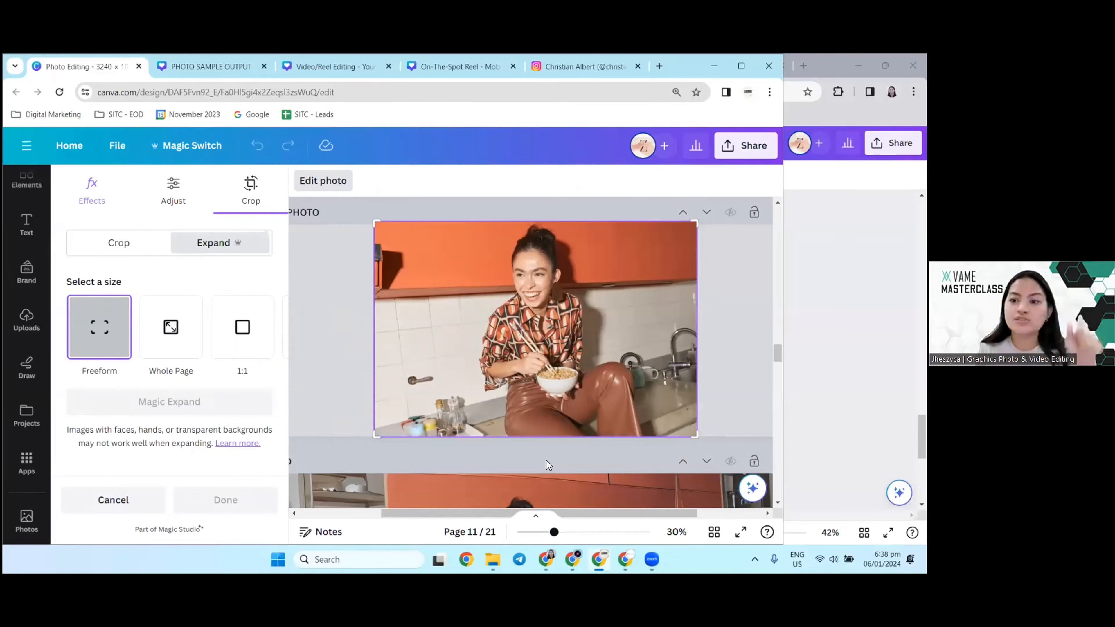
Step: Look through the other sample pages and return to the expanded kitchen photo on page 12
scroll(546, 460, up, 10)
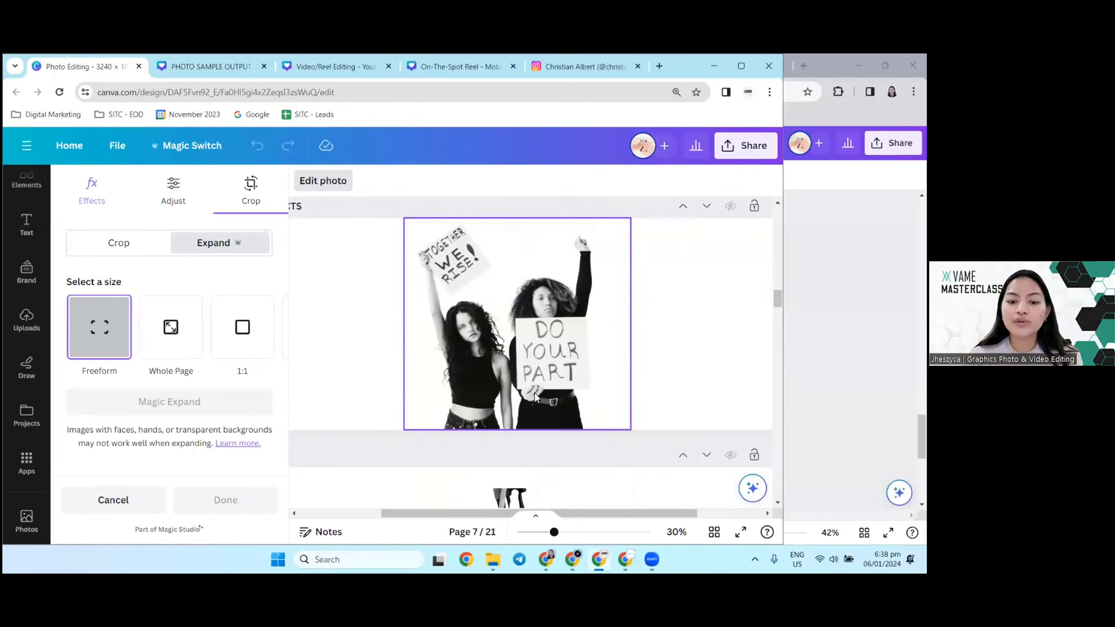
scroll(534, 393, down, 3)
scroll(534, 393, down, 20)
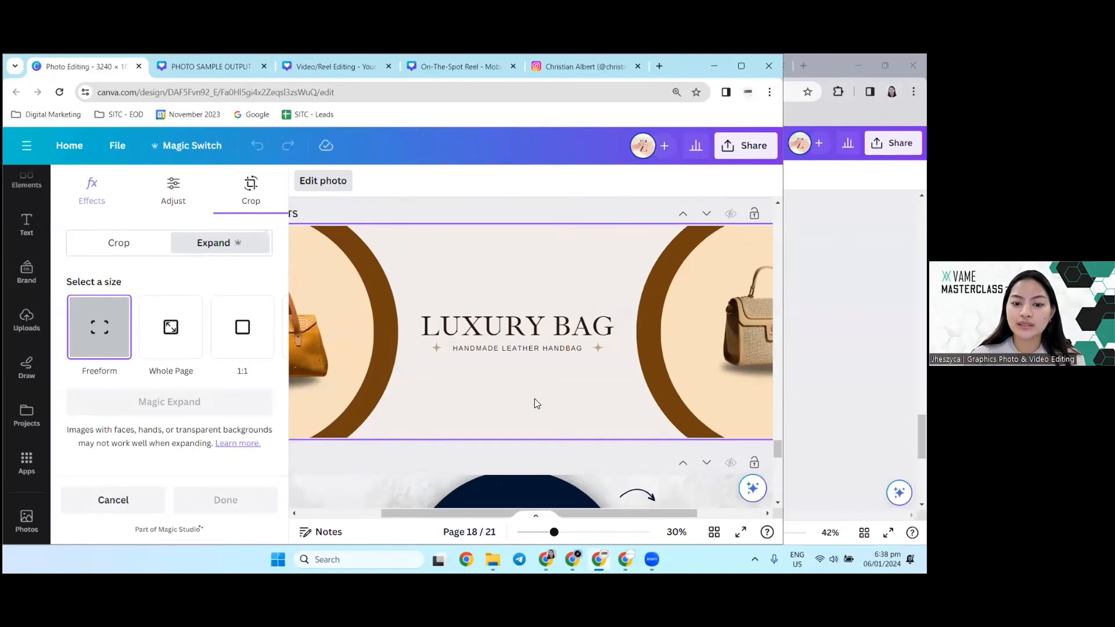
scroll(534, 399, up, 18)
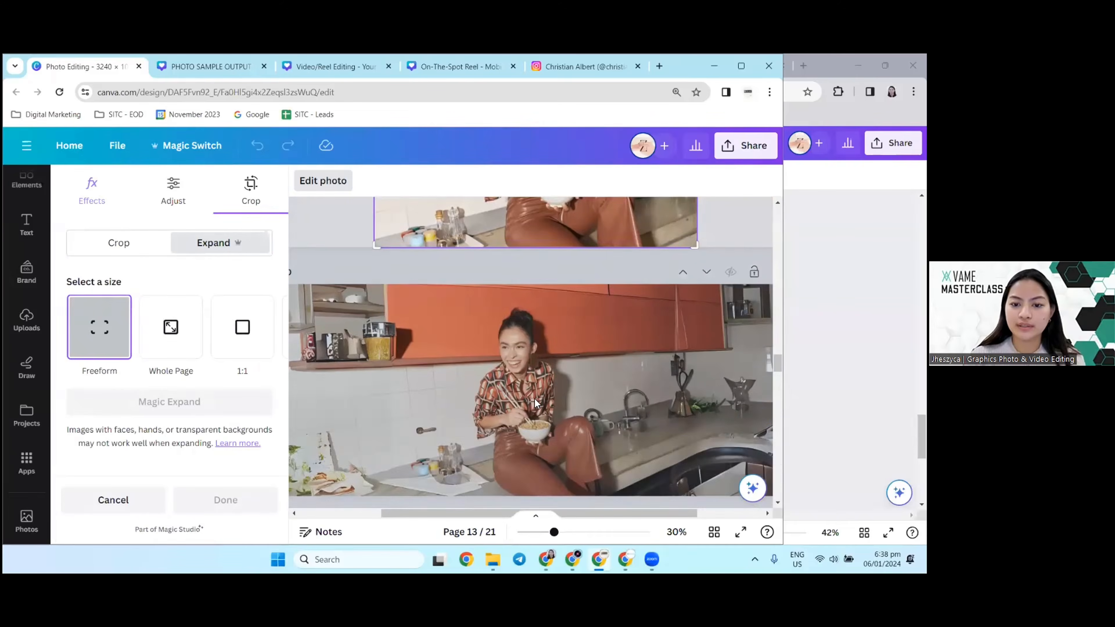
Step: Leave Magic Expand and crop the kitchen photo on page 11 narrower, fitting it to the page's left edge at full page height
scroll(536, 399, down, 4)
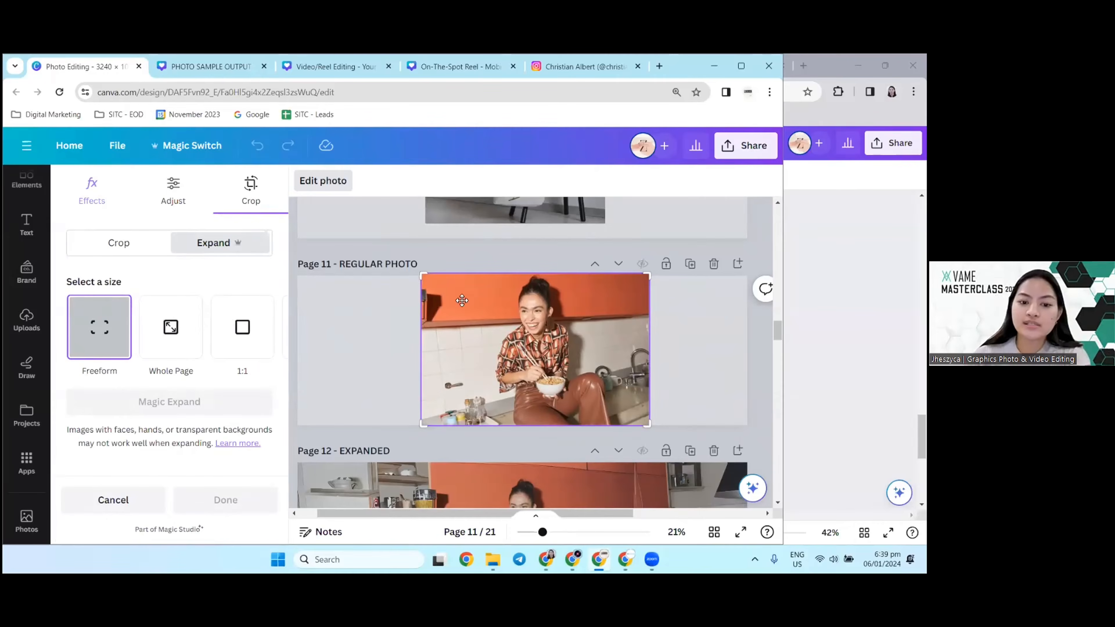
click(397, 370)
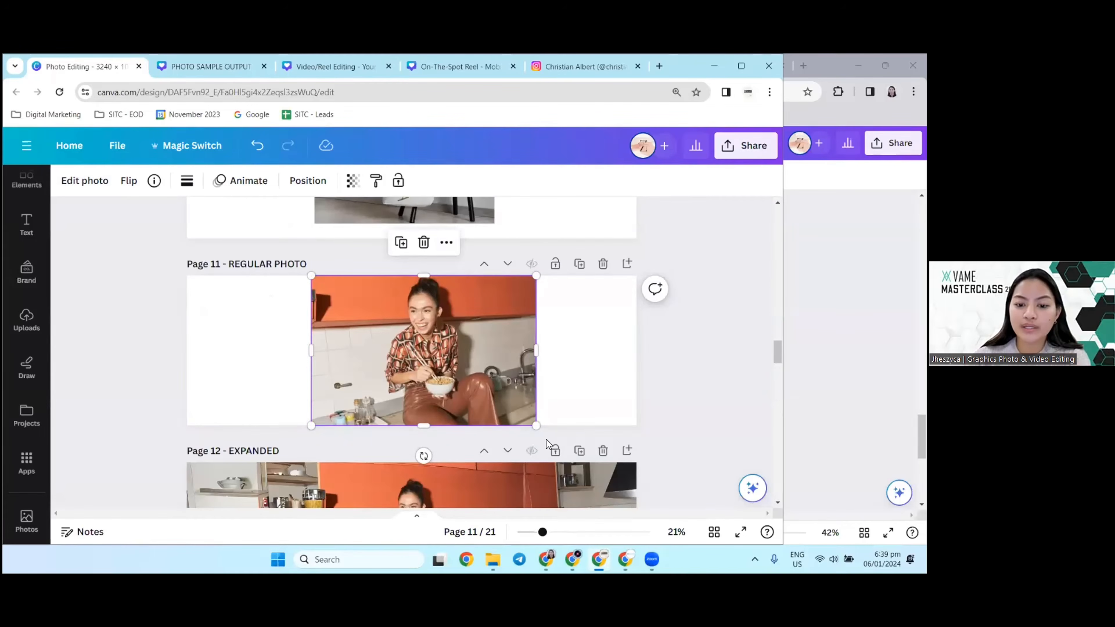
drag(533, 426, 487, 394)
drag(421, 337, 297, 339)
drag(364, 338, 319, 341)
double_click(271, 356)
click(598, 376)
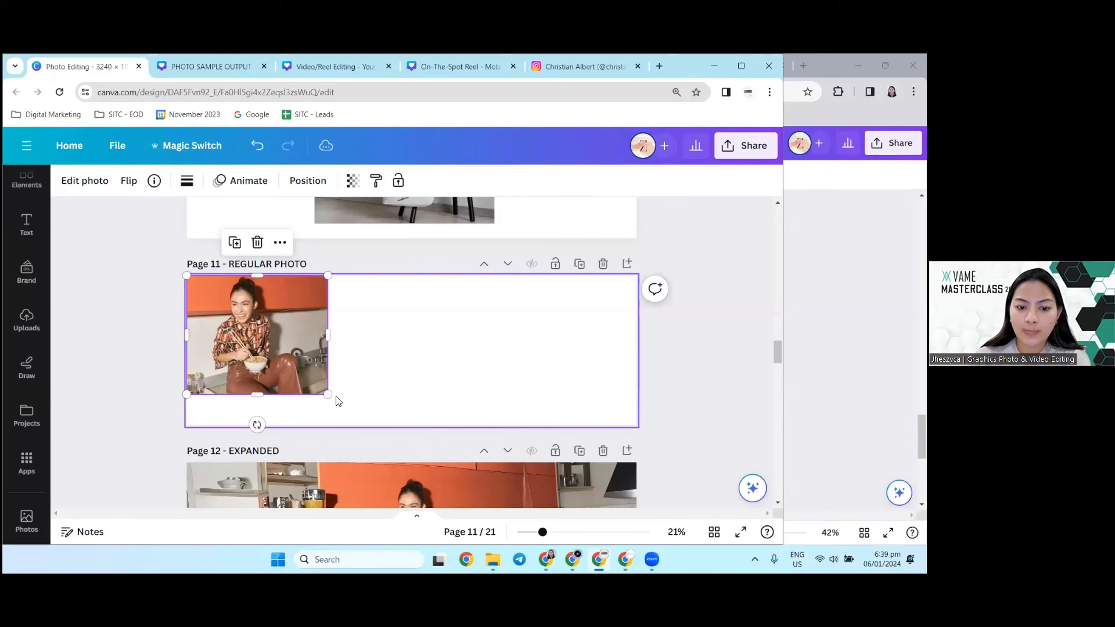
drag(328, 394, 365, 424)
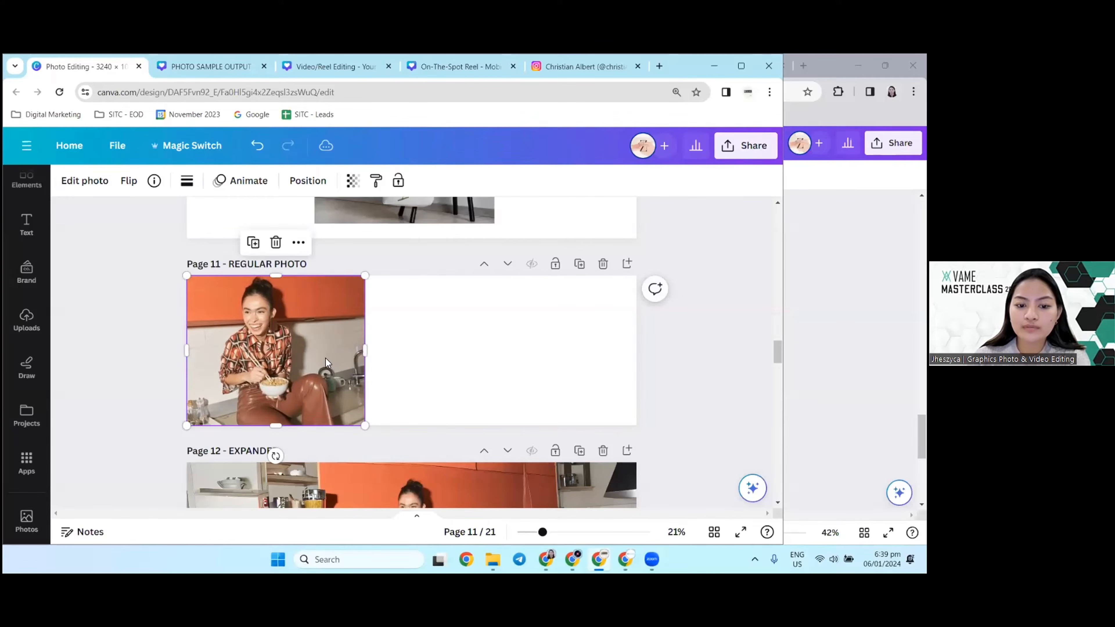
Step: Duplicate the cropped kitchen photo twice and line the copies up beside it across page 11
click(253, 242)
drag(278, 361, 480, 363)
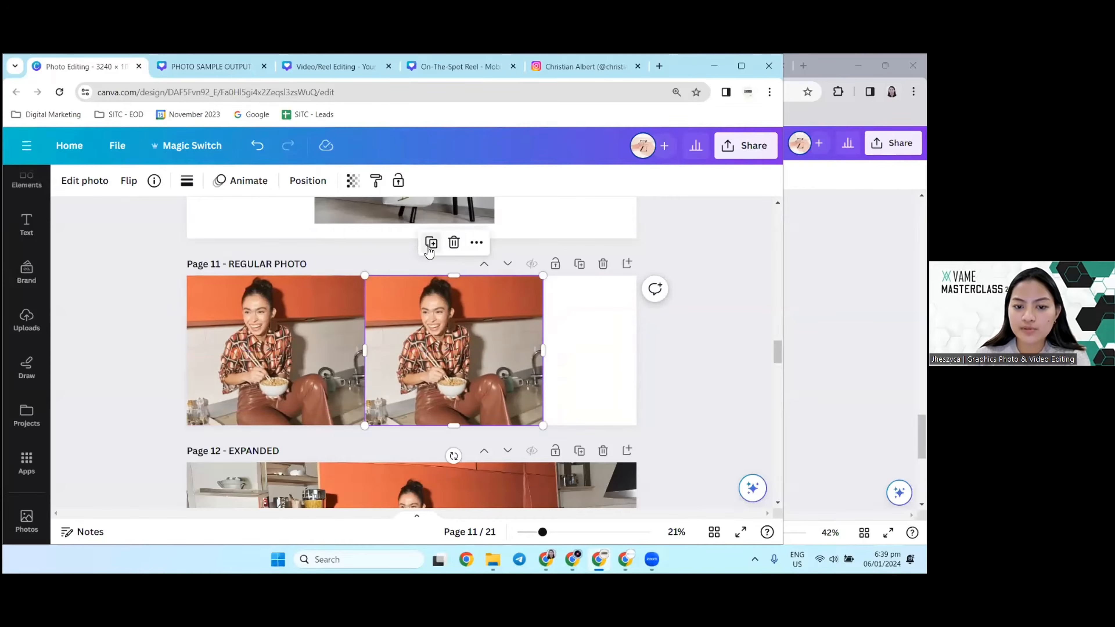
click(428, 242)
Step: Narrow the first kitchen photo to about a third of the page width at full height and delete its two copies
click(234, 347)
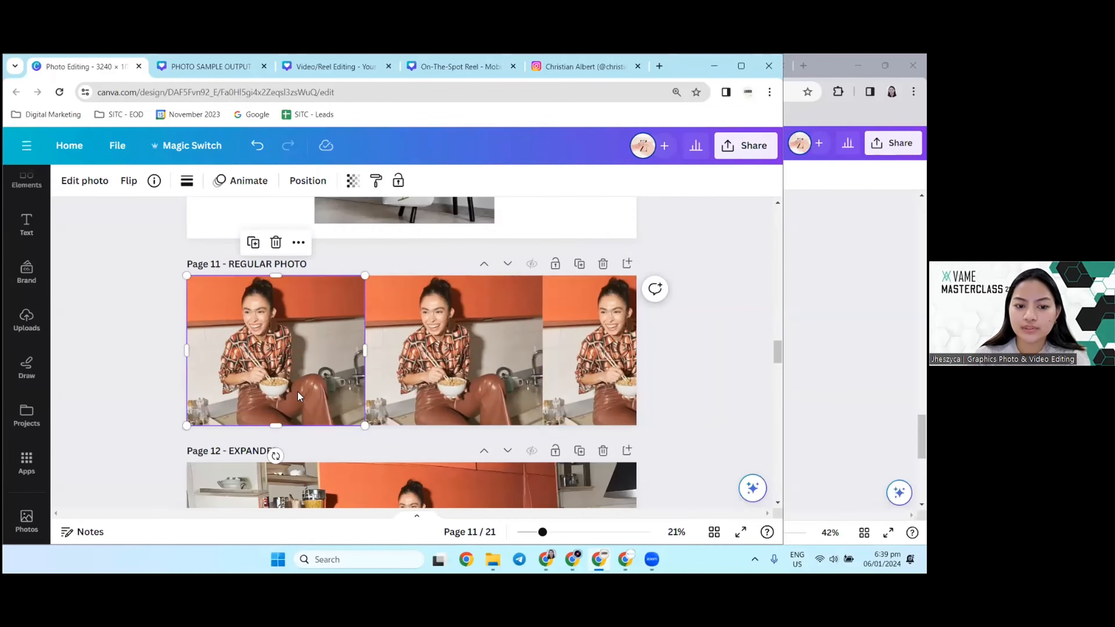
drag(365, 426, 348, 414)
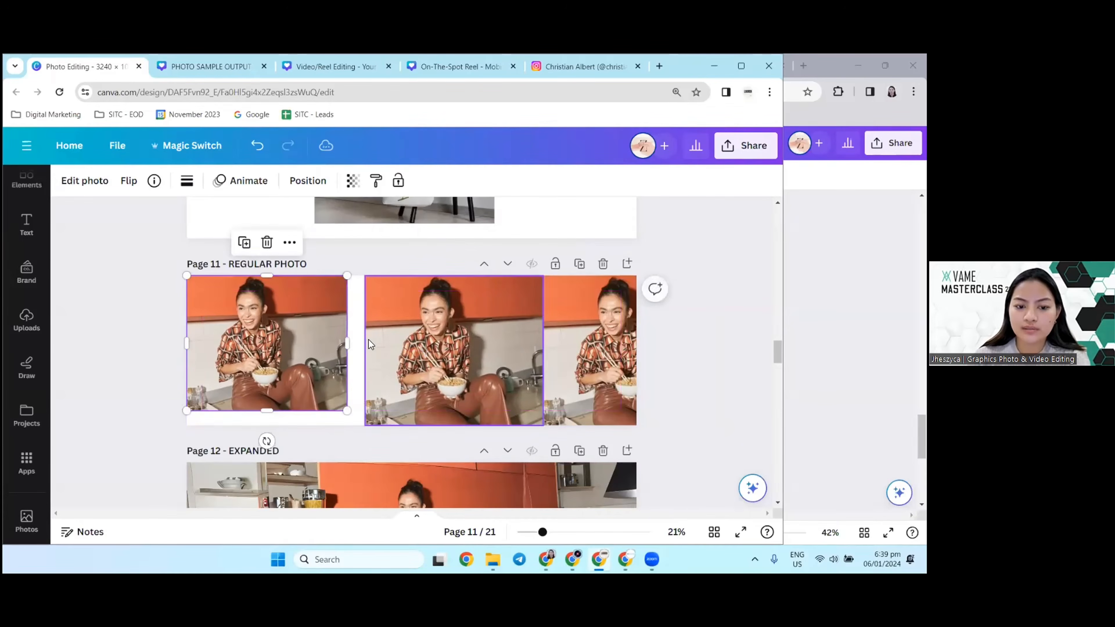
drag(349, 342, 321, 343)
drag(321, 410, 335, 426)
drag(698, 387, 397, 342)
key(Delete)
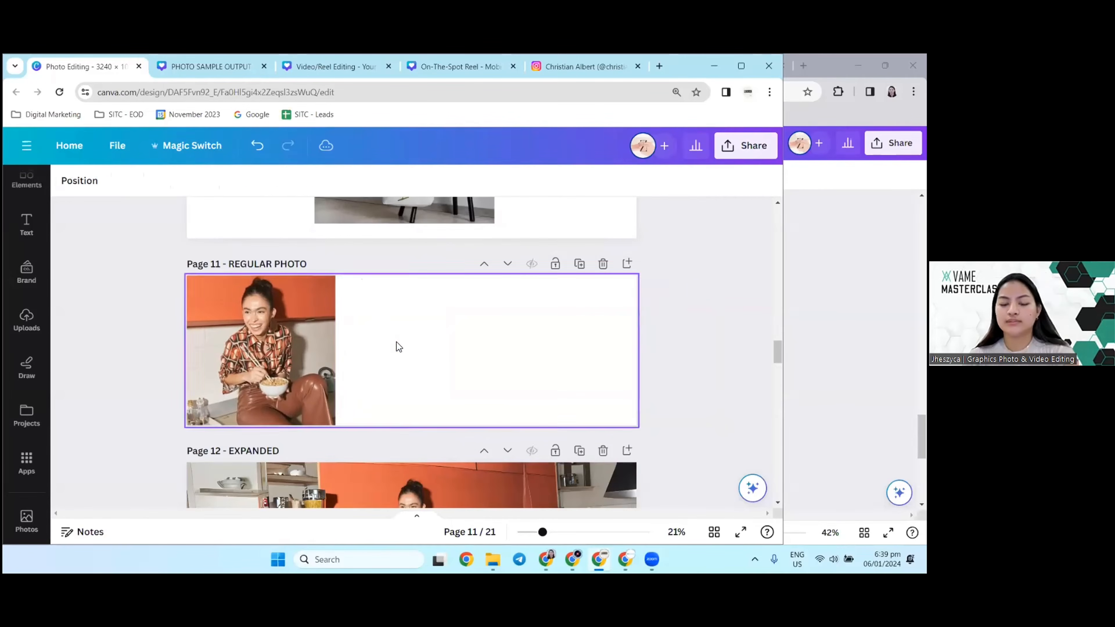
Step: Duplicate the narrowed photo into a row of three side by side and scale the row to fill page 11
click(290, 312)
click(238, 242)
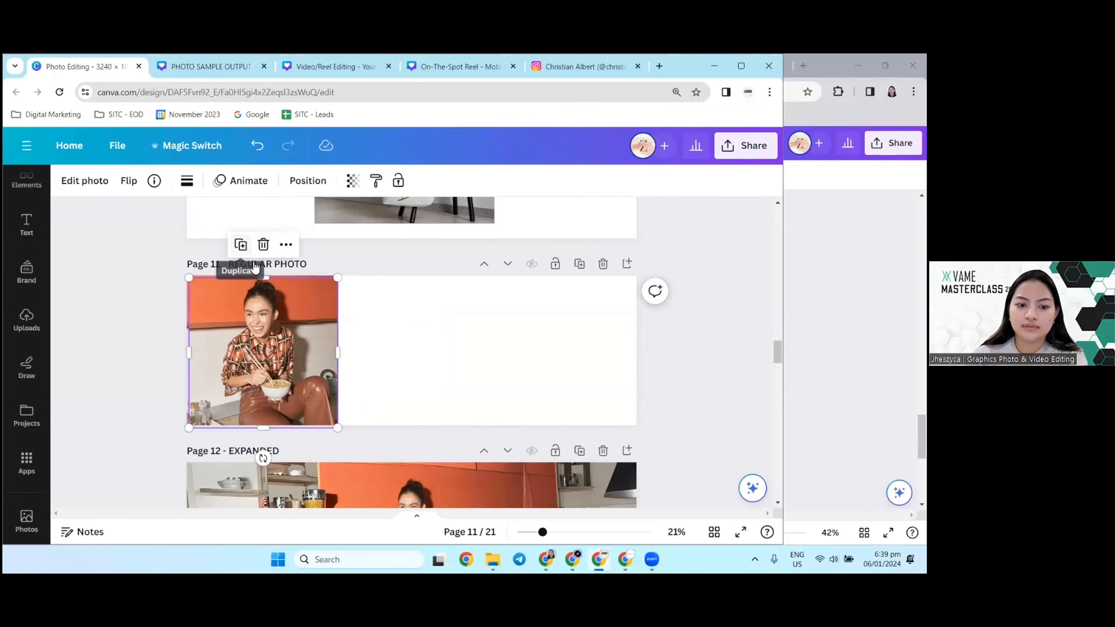
drag(294, 351, 603, 340)
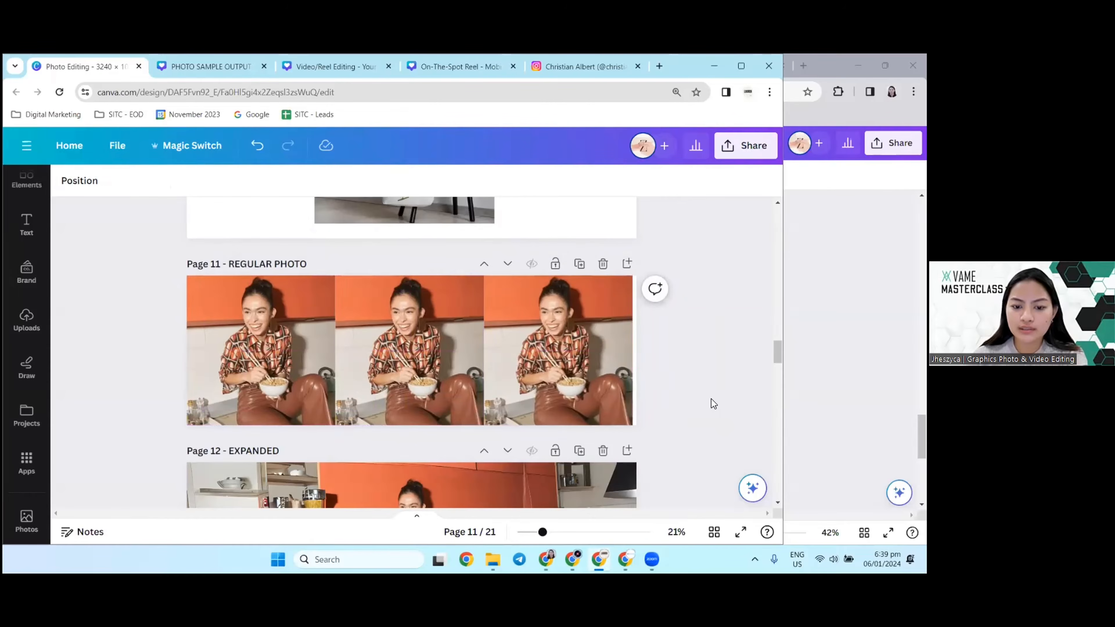
drag(710, 399, 303, 325)
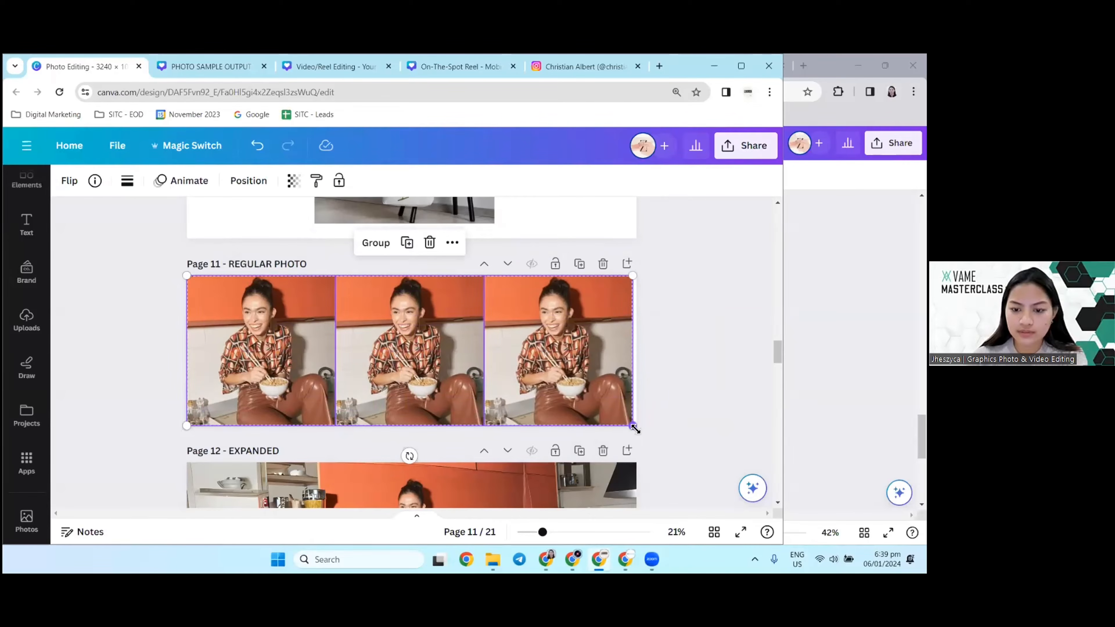
drag(635, 428, 644, 434)
click(644, 435)
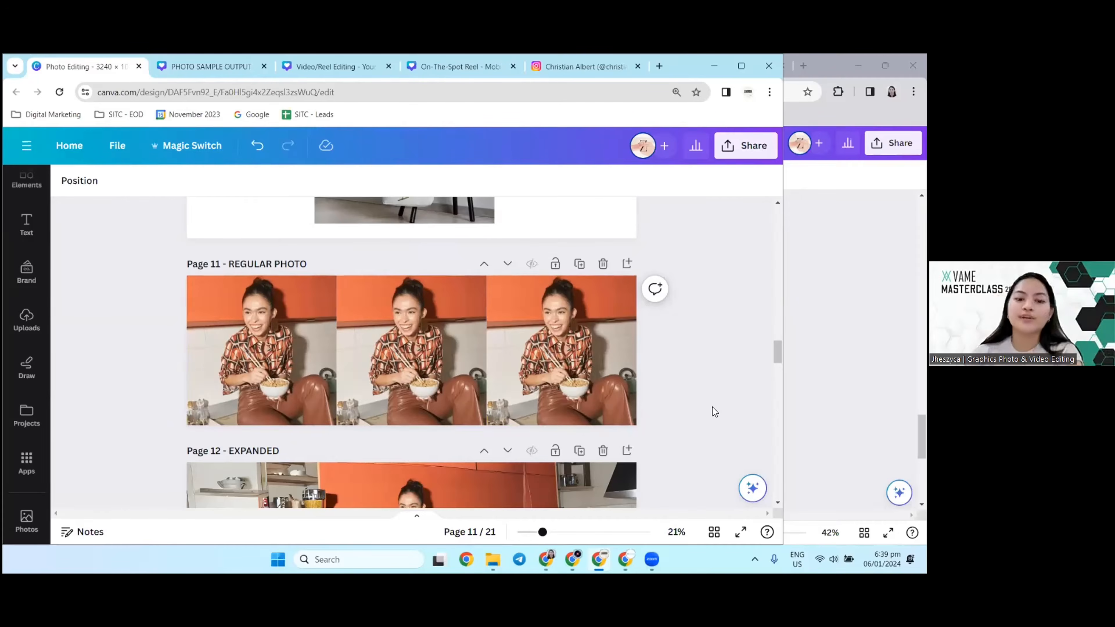
Step: Duplicate page 11 and delete the two outer photos on the copy, keeping only the middle kitchen photo
scroll(343, 393, down, 1)
click(300, 336)
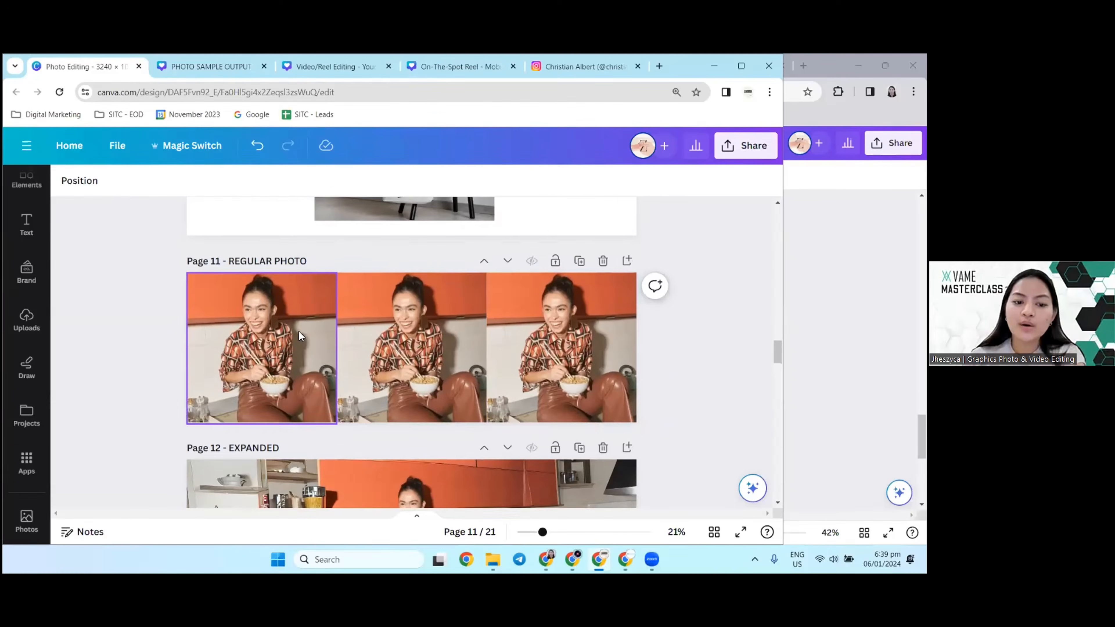
scroll(301, 334, down, 2)
scroll(306, 336, up, 2)
scroll(559, 219, down, 1)
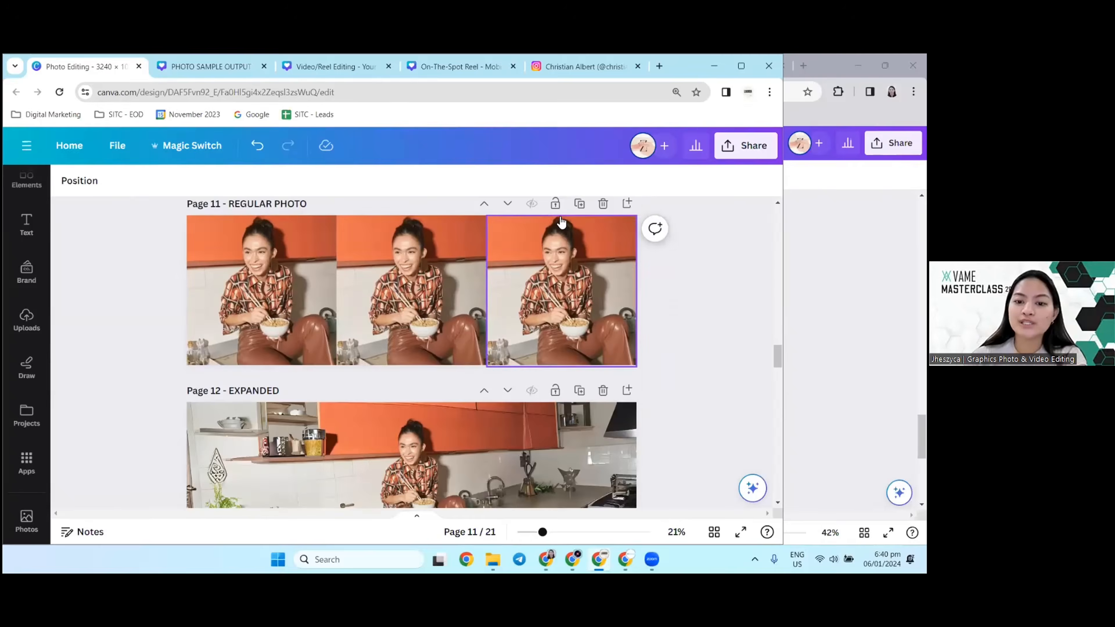
click(579, 203)
click(284, 301)
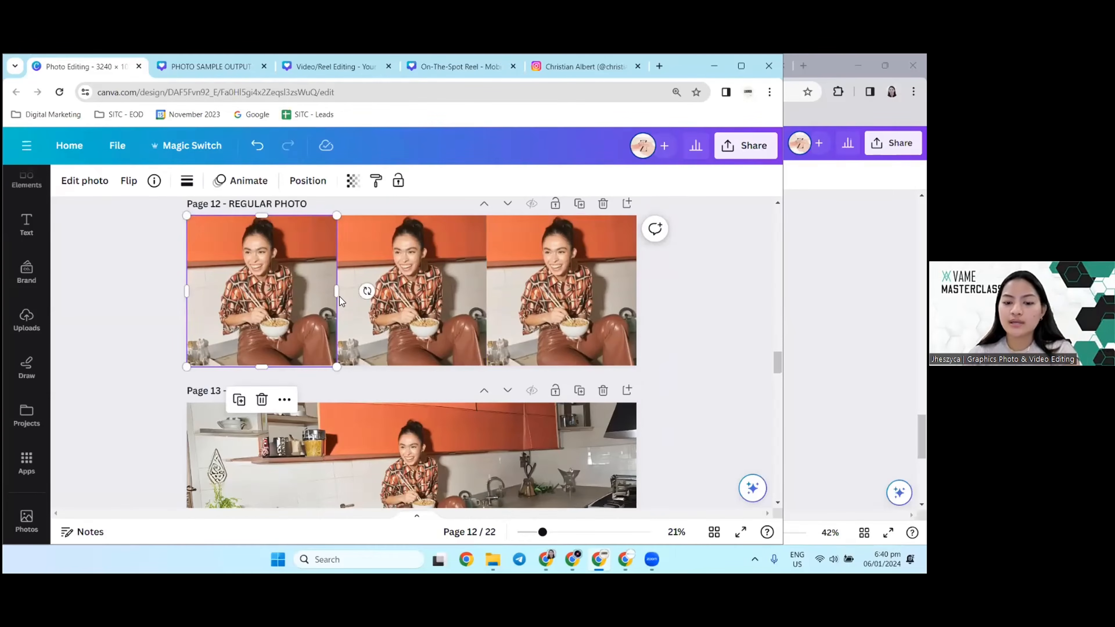
key(Delete)
click(553, 312)
key(Delete)
scroll(501, 350, up, 2)
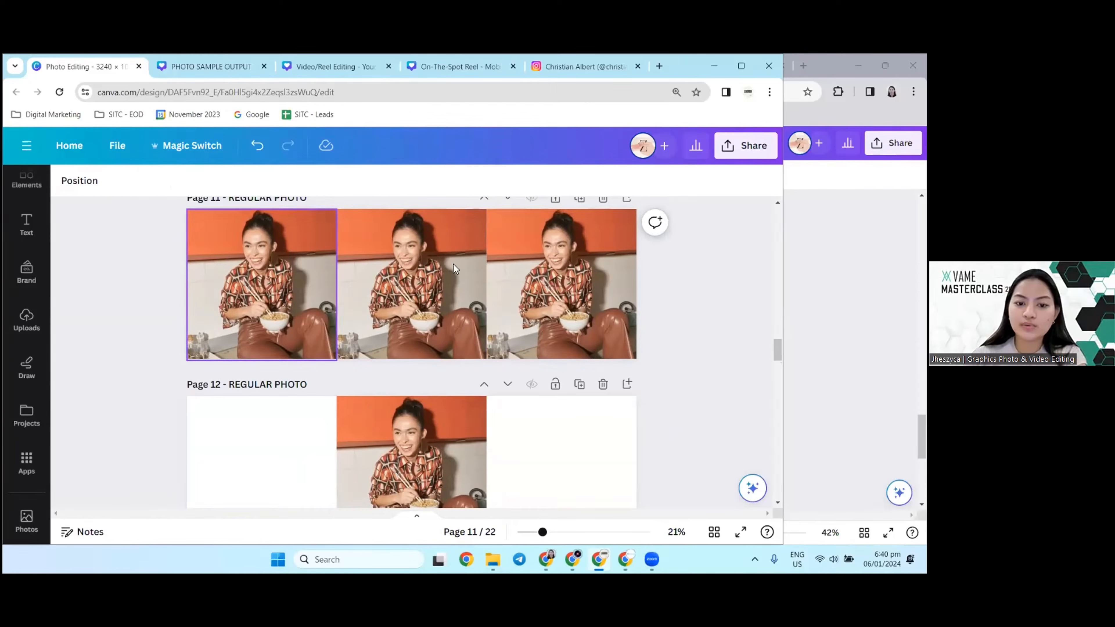
Step: Generate Magic Expand results for the middle kitchen photo on page 12 using the Whole Page size
scroll(497, 316, down, 3)
click(413, 329)
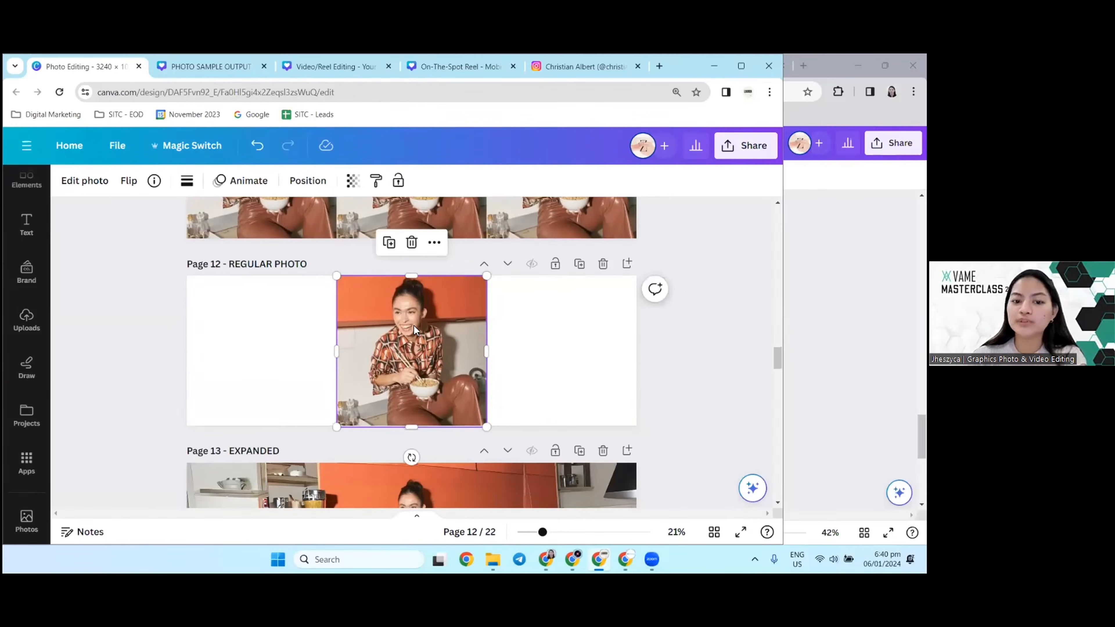
click(87, 180)
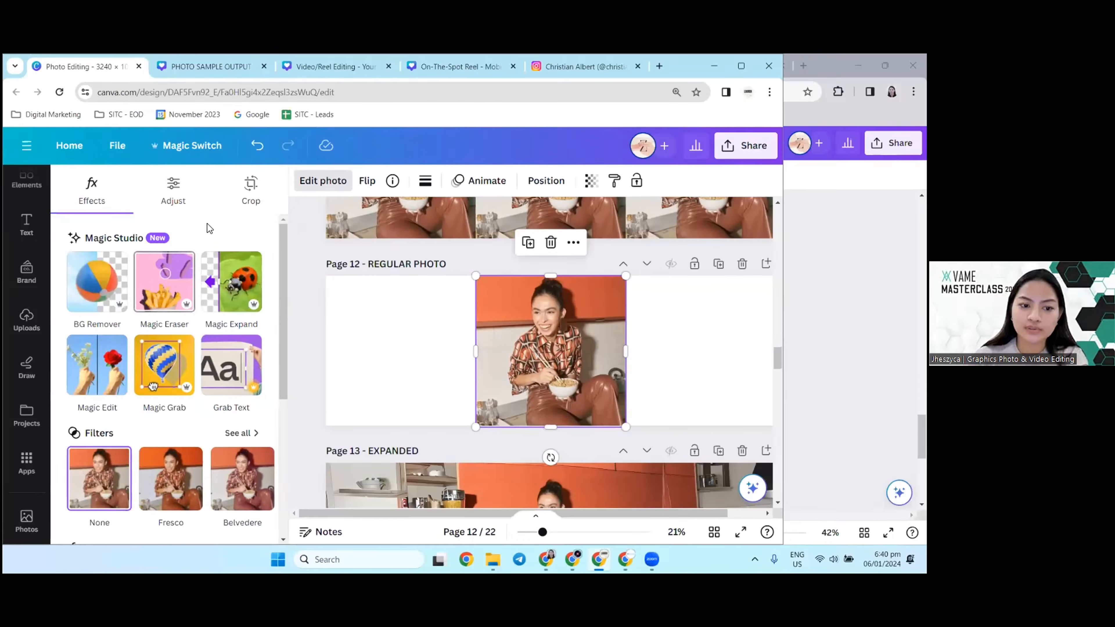
click(231, 283)
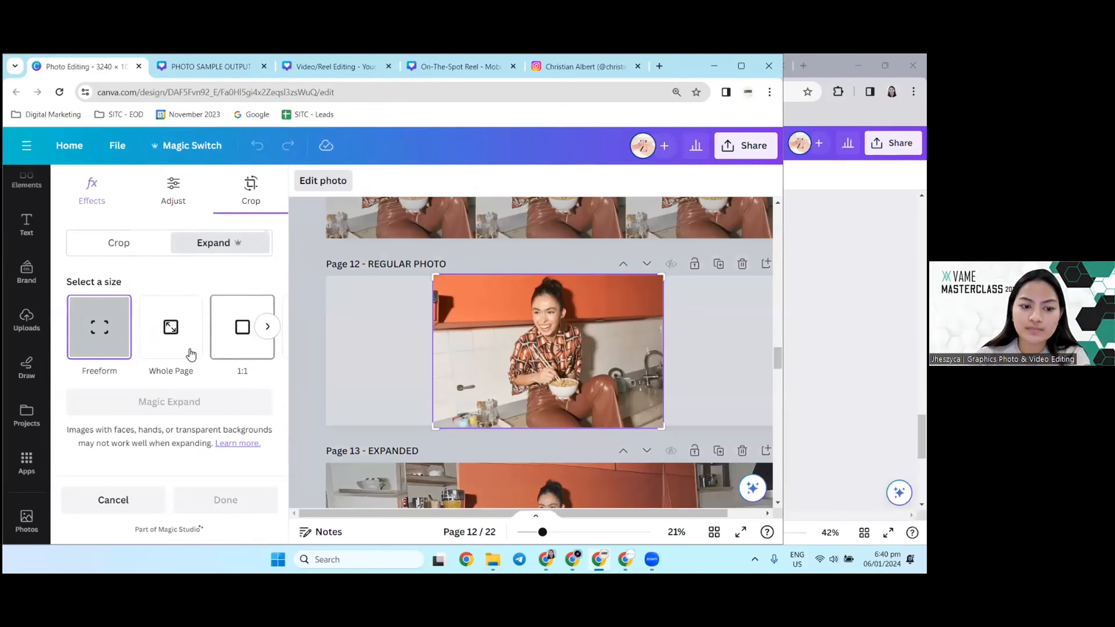
click(175, 347)
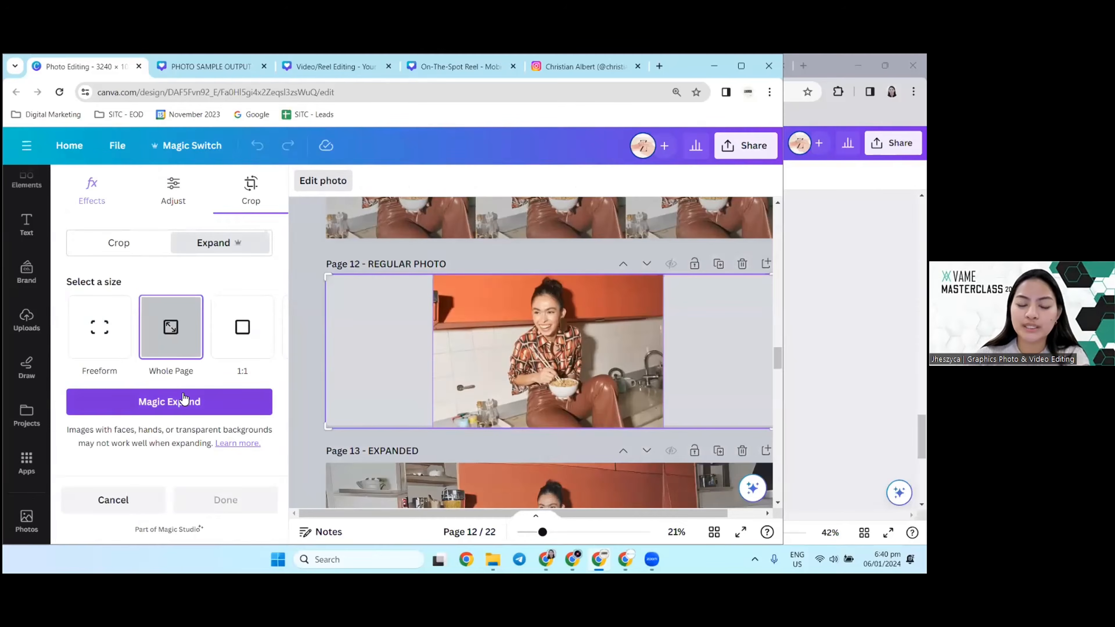
click(169, 401)
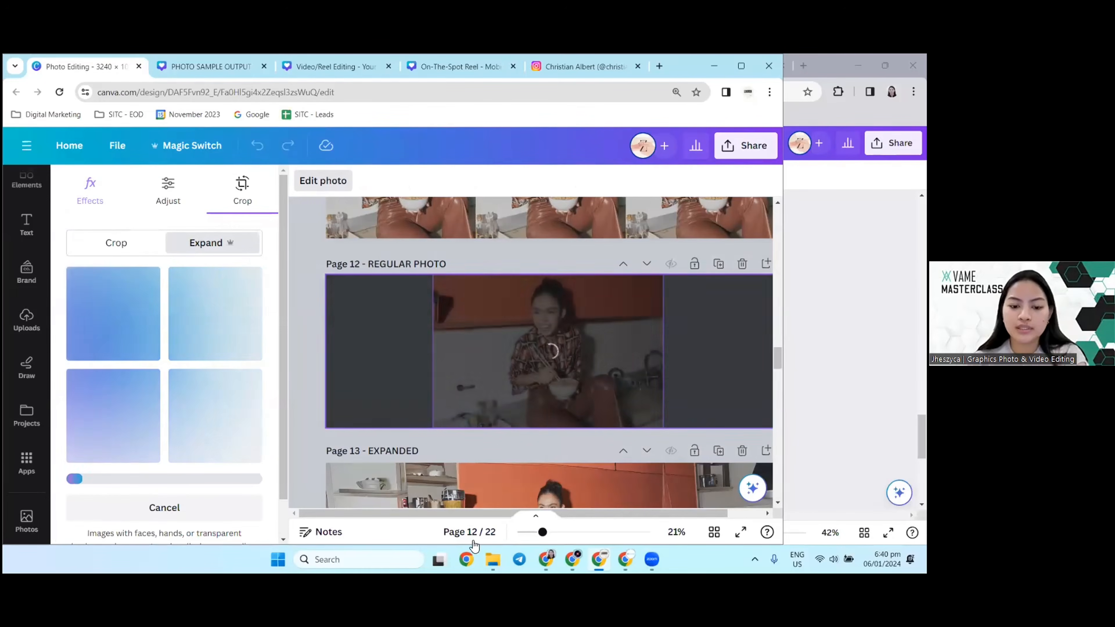
drag(466, 515, 487, 515)
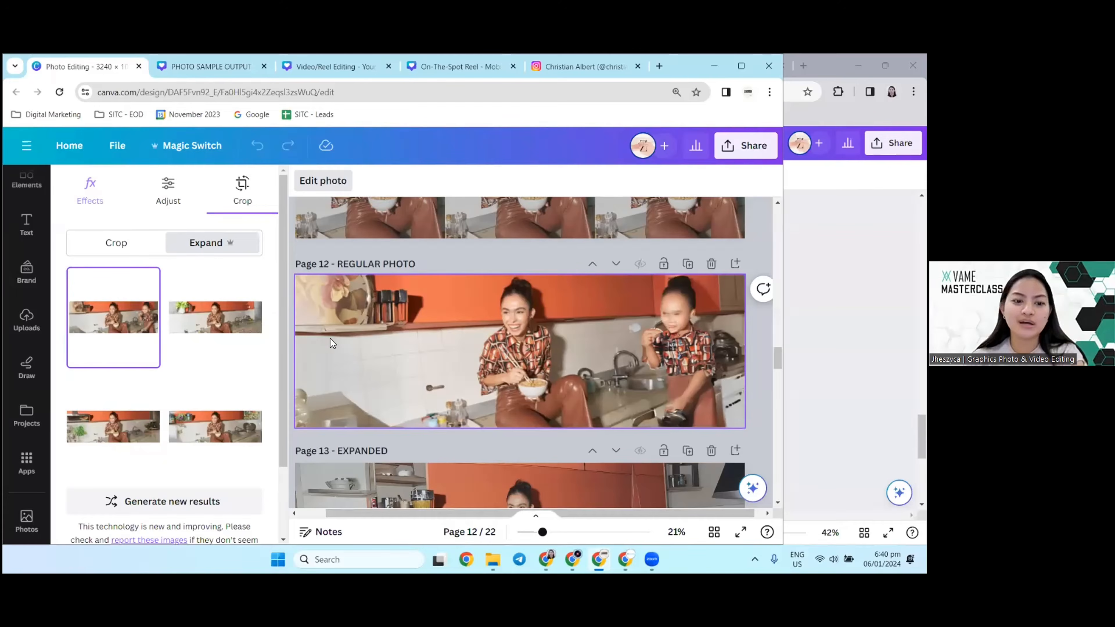
Step: Preview each of the four generated Magic Expand results on page 12 and compare their added kitchen details
click(224, 313)
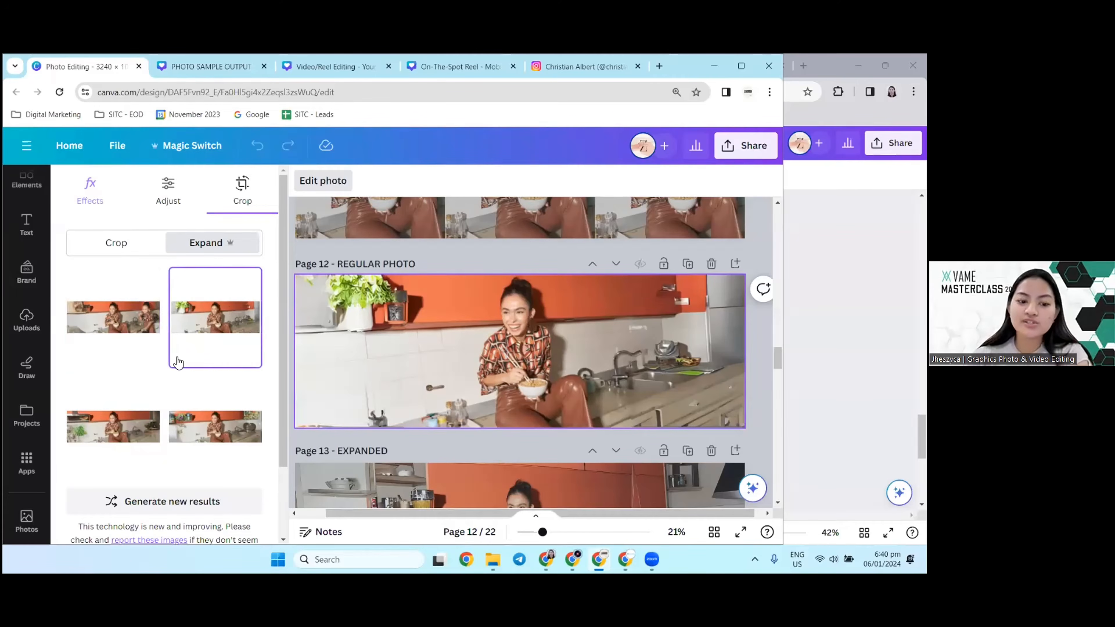
scroll(144, 366, down, 2)
scroll(145, 365, up, 2)
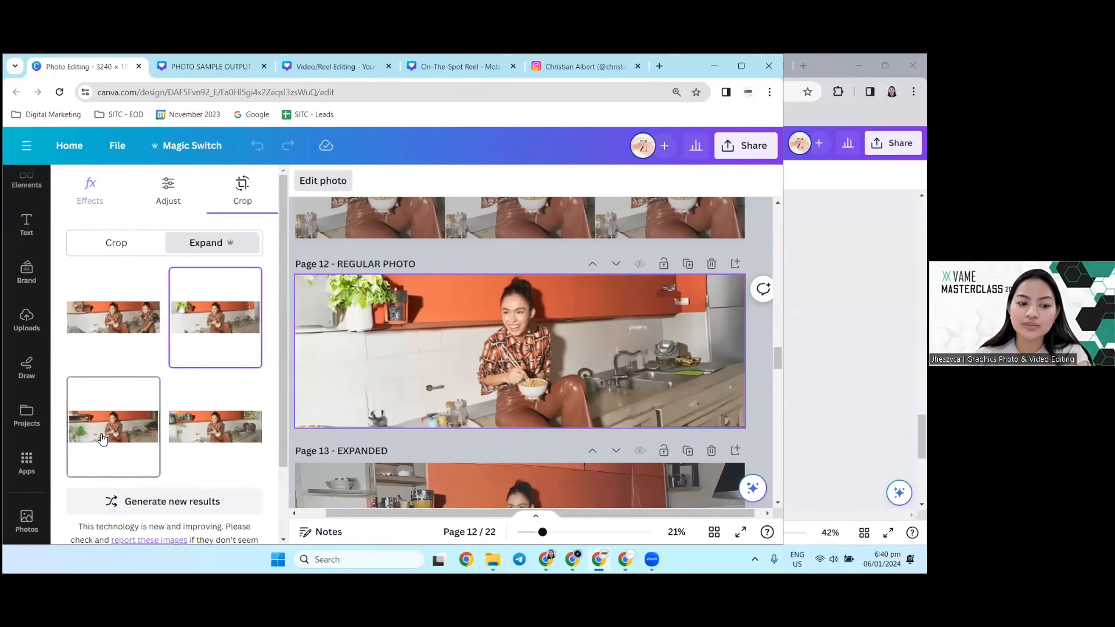
click(102, 439)
click(202, 433)
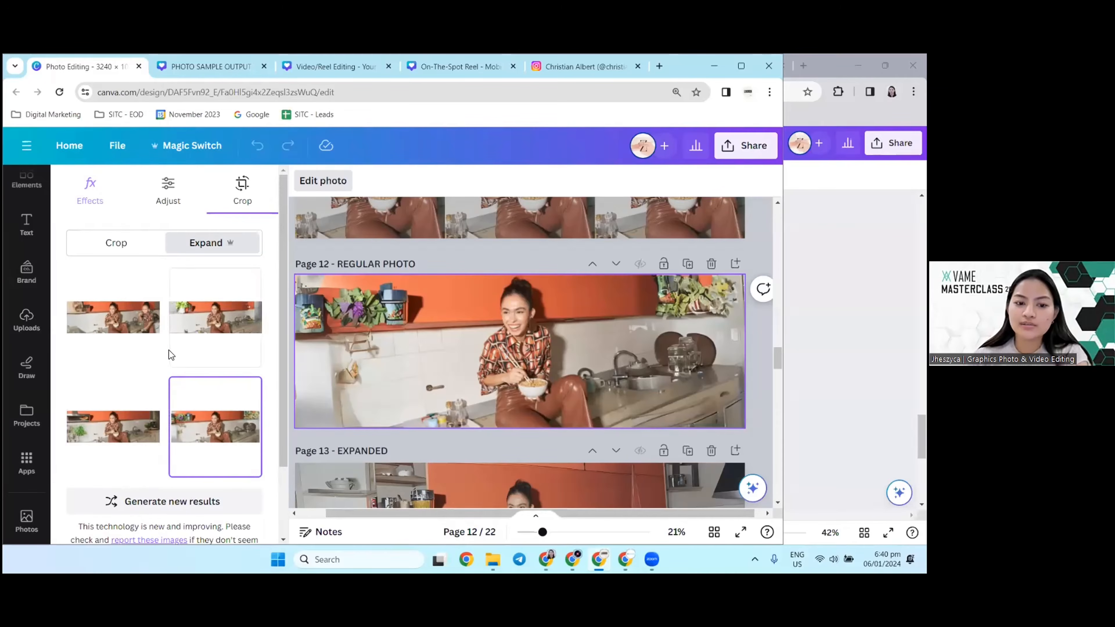
click(124, 318)
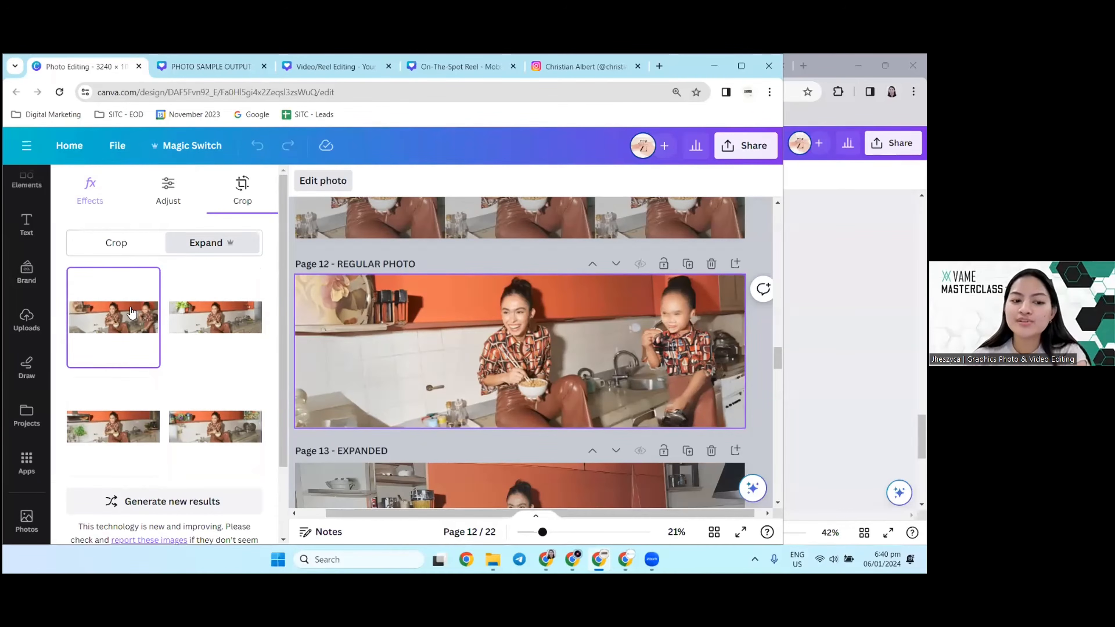
click(215, 317)
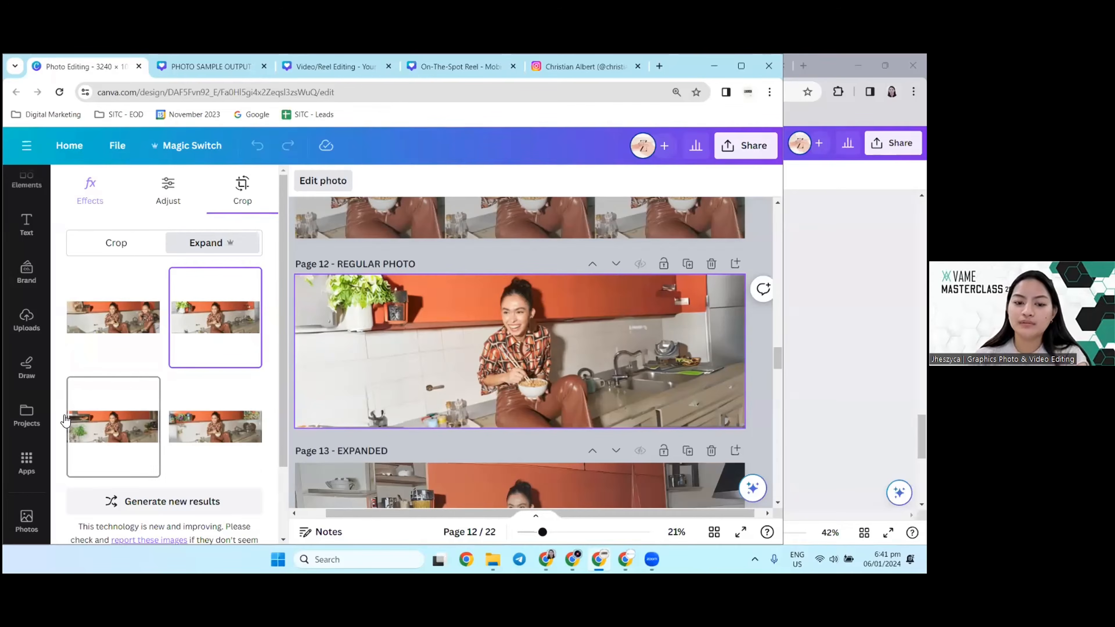
click(92, 422)
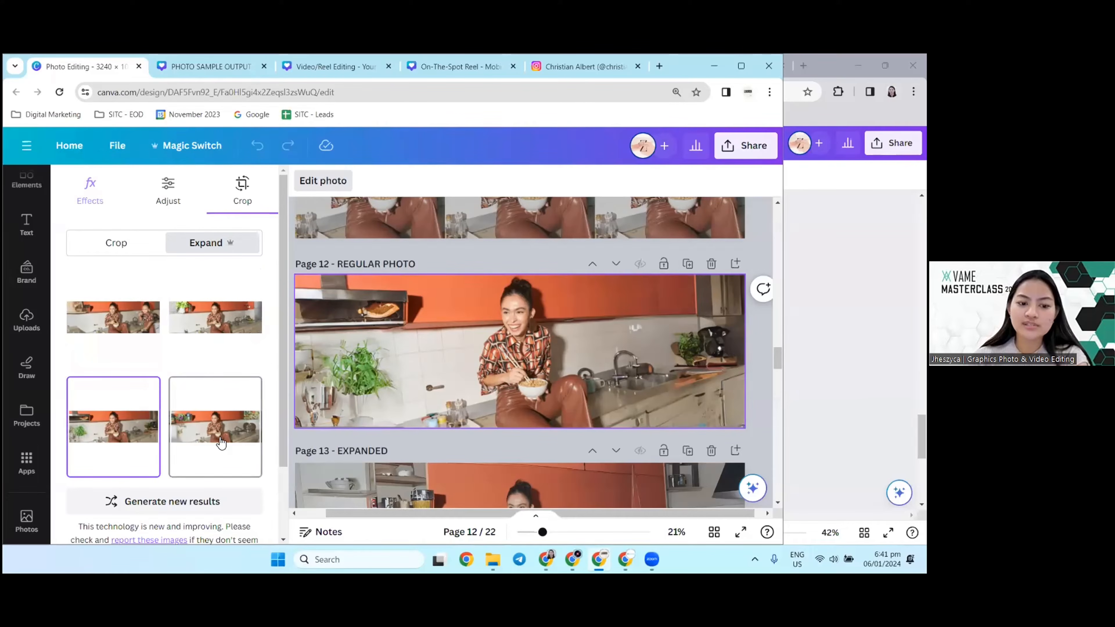
click(210, 430)
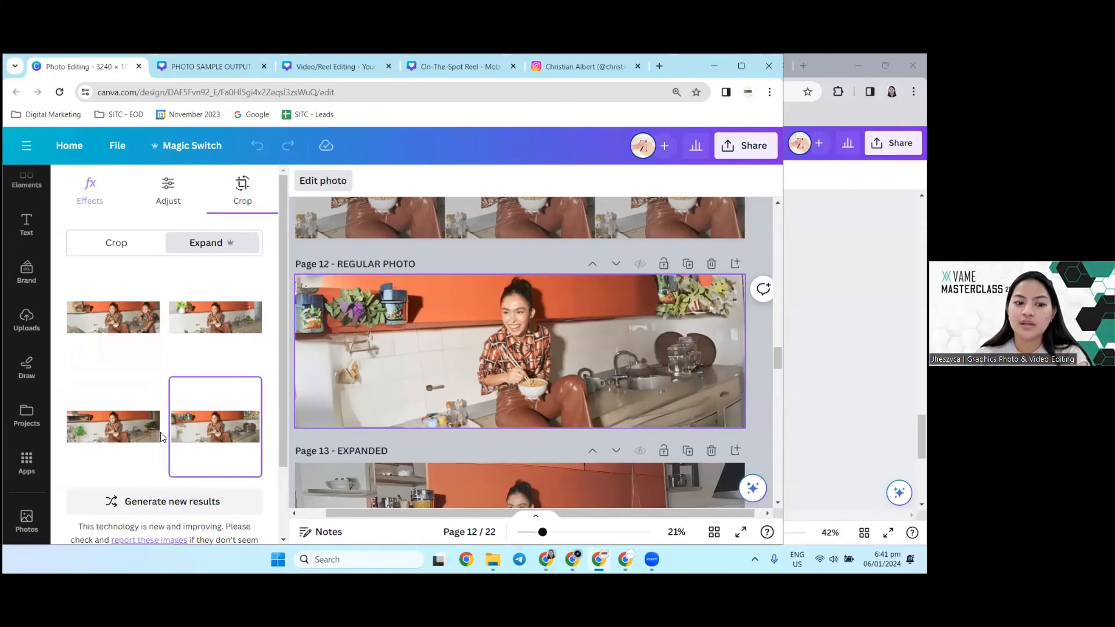
Step: Choose the third Magic Expand result, with the oven shelf and leafy plant, and apply it to the page 12 photo
click(113, 426)
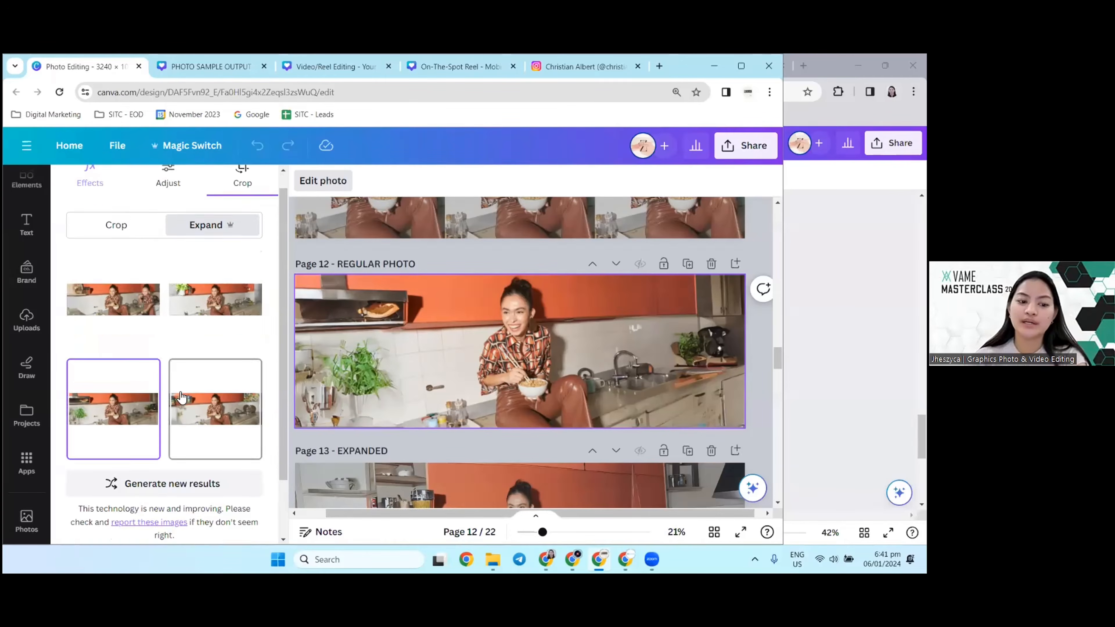
scroll(181, 398, down, 2)
click(230, 503)
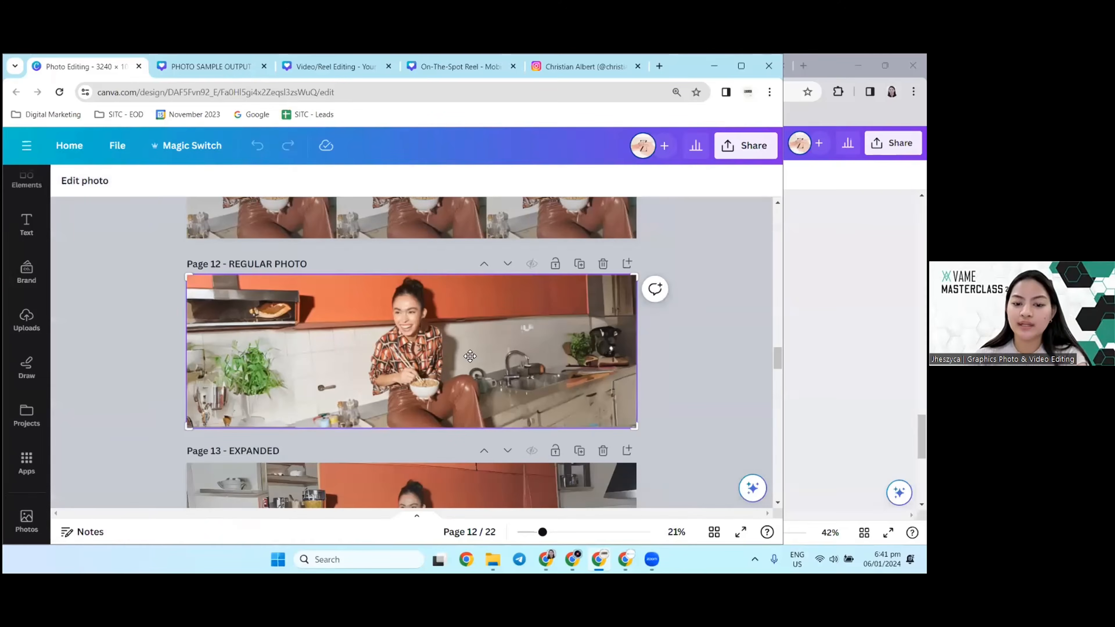
Step: Compare the expanded kitchen photo on page 12 with the sample expansion on page 13 at 30% zoom
scroll(460, 353, down, 3)
scroll(460, 353, down, 2)
scroll(203, 346, up, 1)
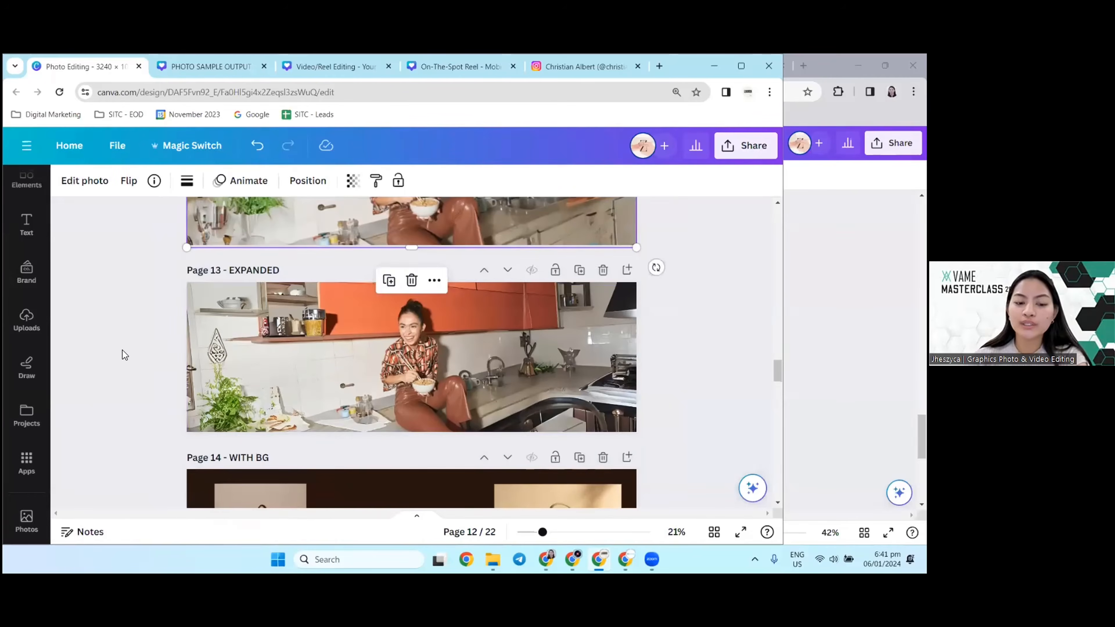
click(125, 354)
scroll(461, 400, up, 3)
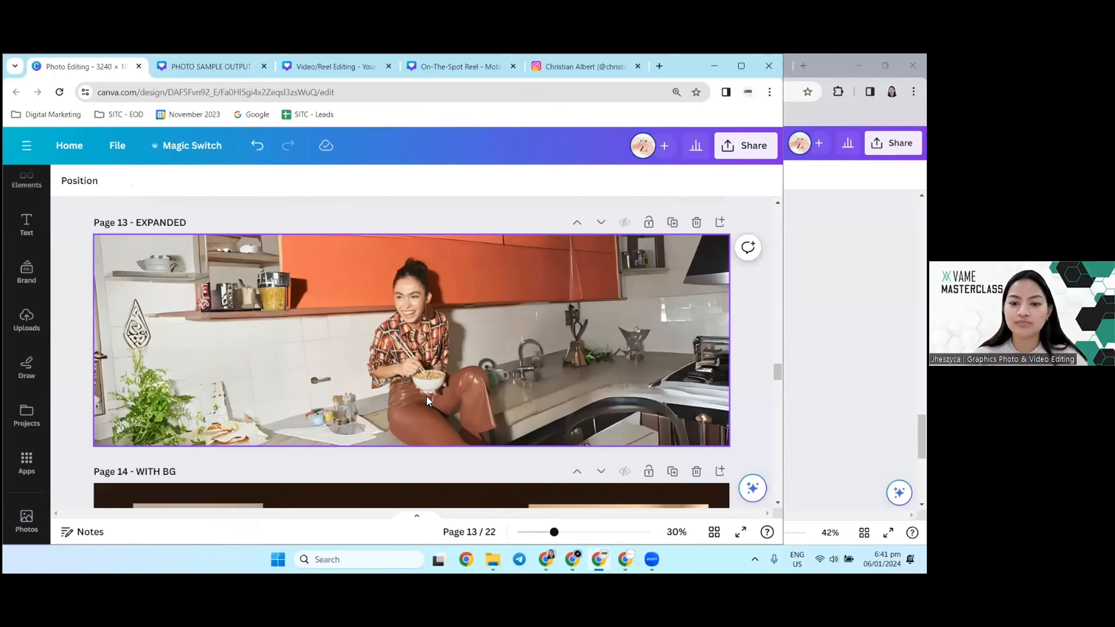
scroll(403, 389, up, 1)
scroll(403, 390, down, 1)
scroll(509, 371, up, 1)
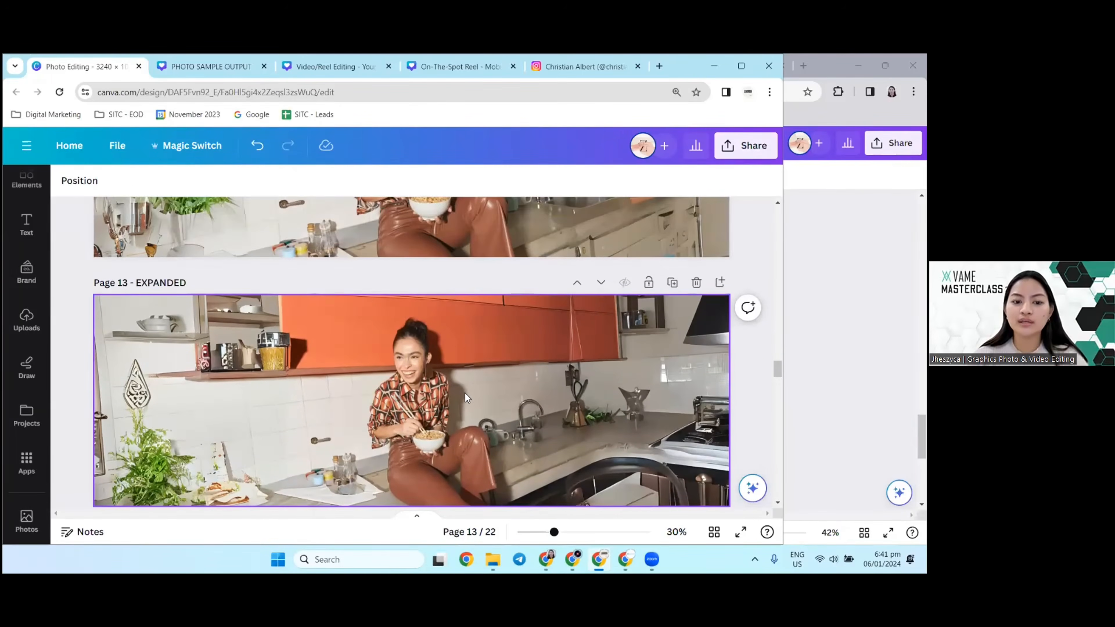
scroll(465, 393, down, 1)
scroll(435, 381, up, 5)
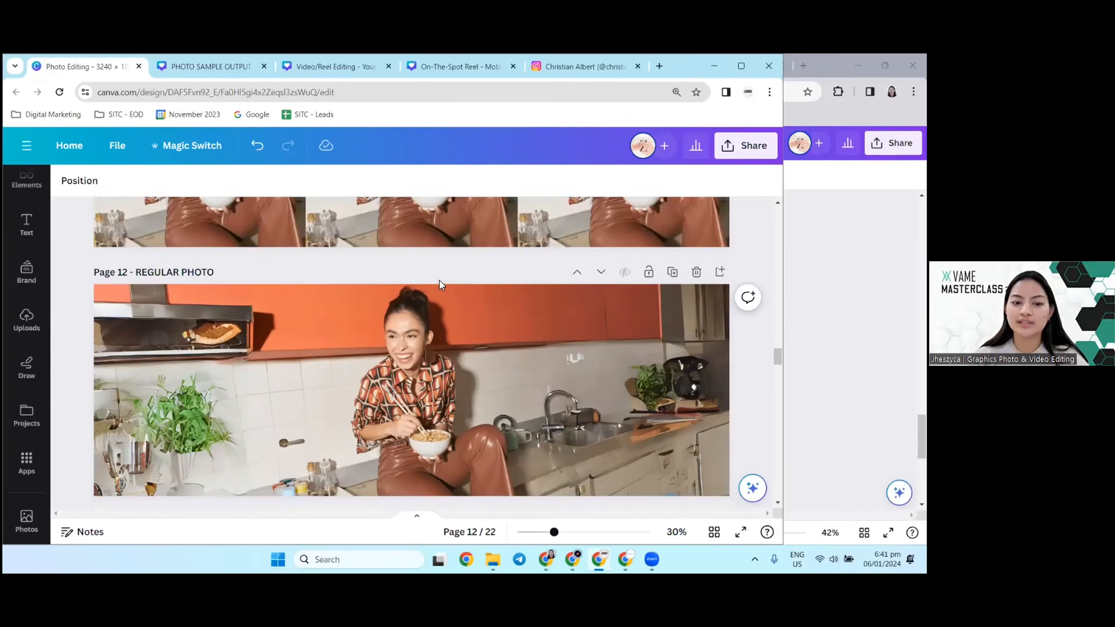
Step: Set the transparency of the expanded kitchen photo on page 13 to 79
scroll(439, 280, down, 5)
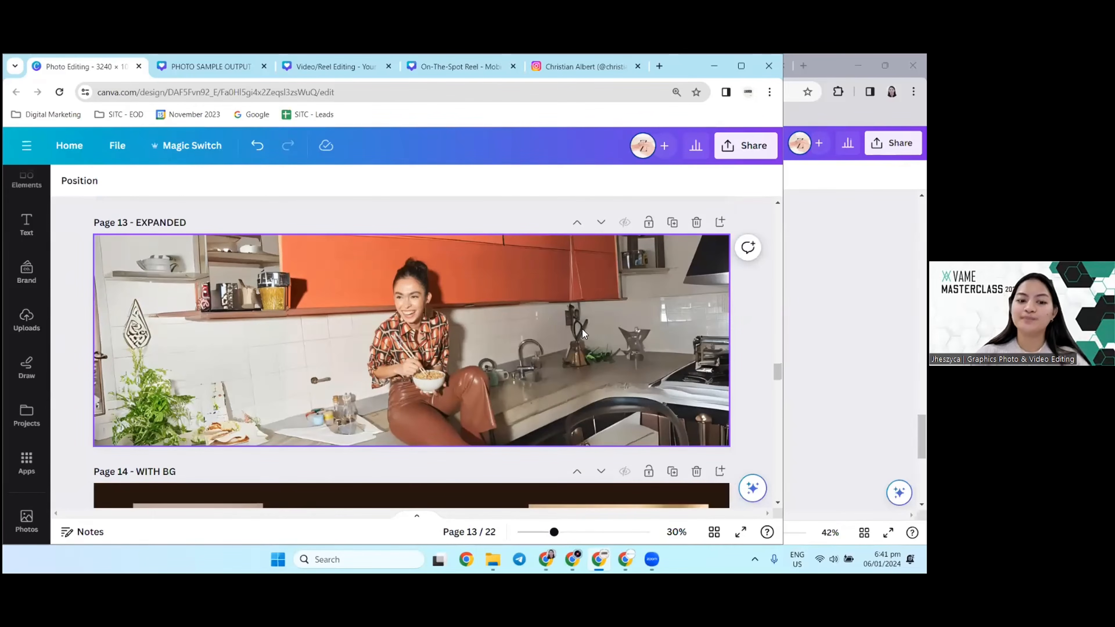
click(379, 329)
click(353, 190)
mouse_move(345, 232)
mouse_down()
mouse_move(301, 231)
mouse_move(344, 237)
mouse_move(326, 236)
mouse_up()
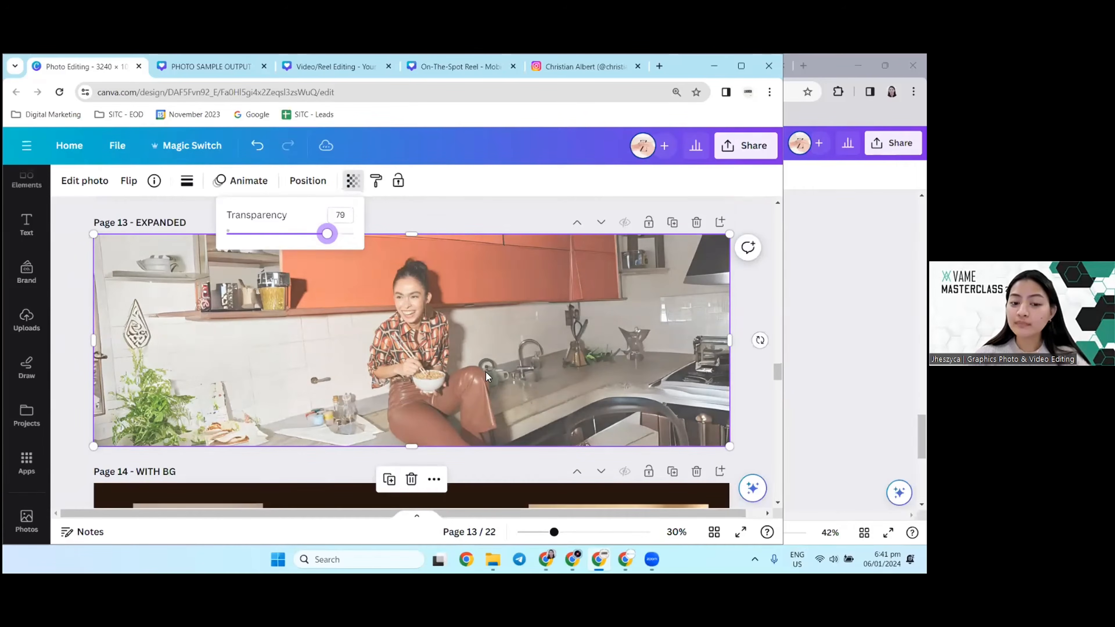
click(485, 373)
Step: Add the "Congrats!" Class of 2021 text combination to page 13, enlarging it over the empty wall area beside the woman
click(26, 223)
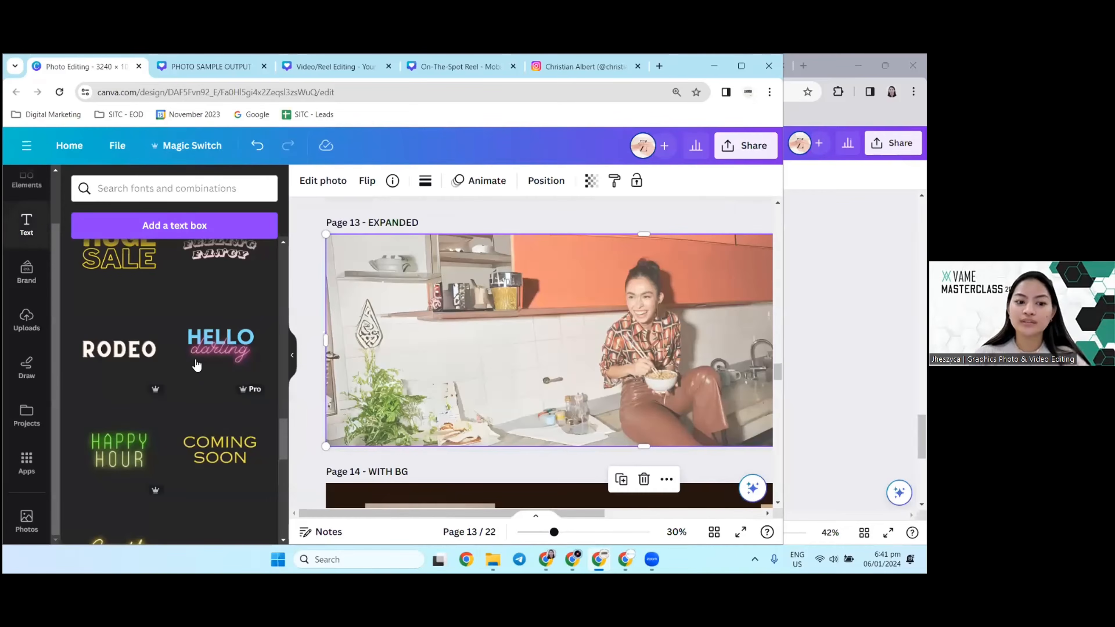
scroll(194, 361, up, 4)
click(222, 337)
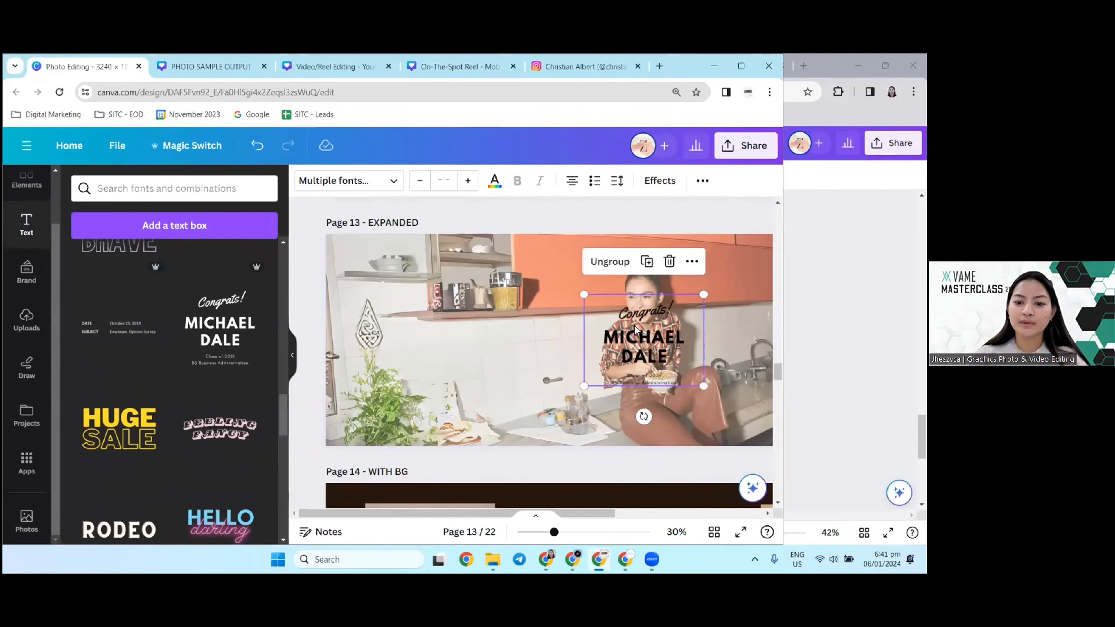
drag(707, 371, 569, 437)
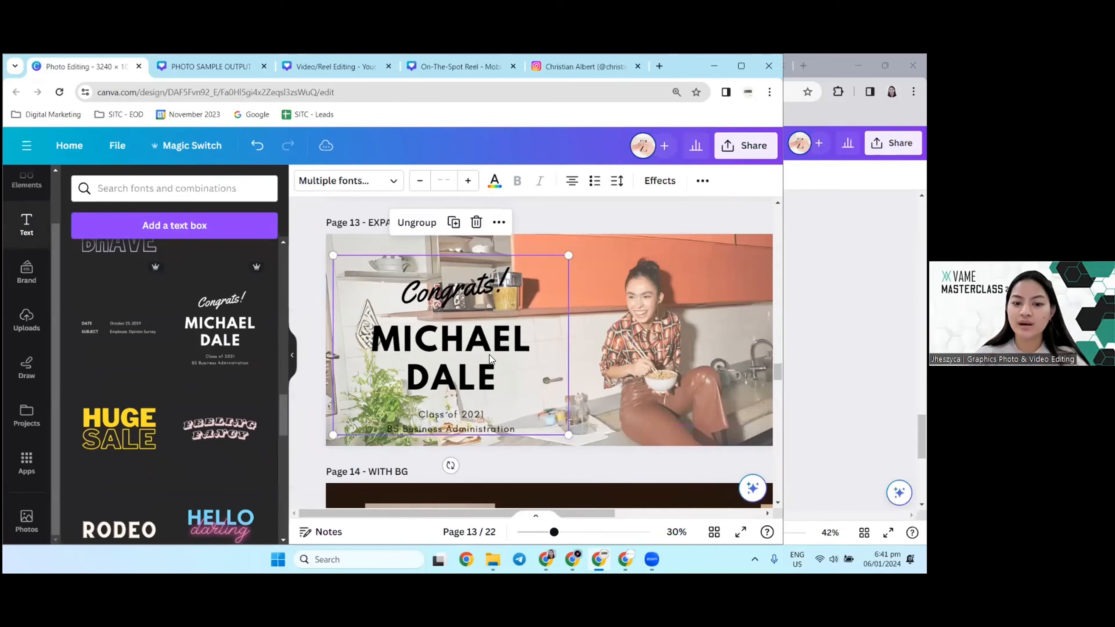
Step: Examine the page 13 layout at 21% zoom, checking how the congratulations text sits beside the woman on the faded photo
click(542, 360)
click(474, 441)
drag(373, 513, 471, 521)
scroll(466, 472, down, 3)
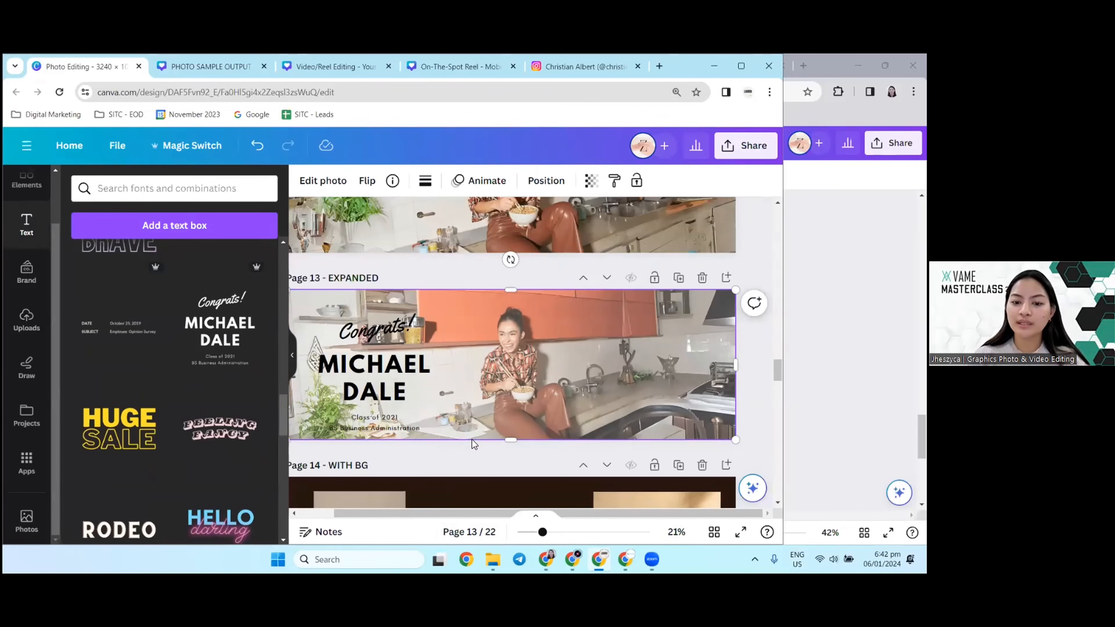
click(390, 374)
click(524, 360)
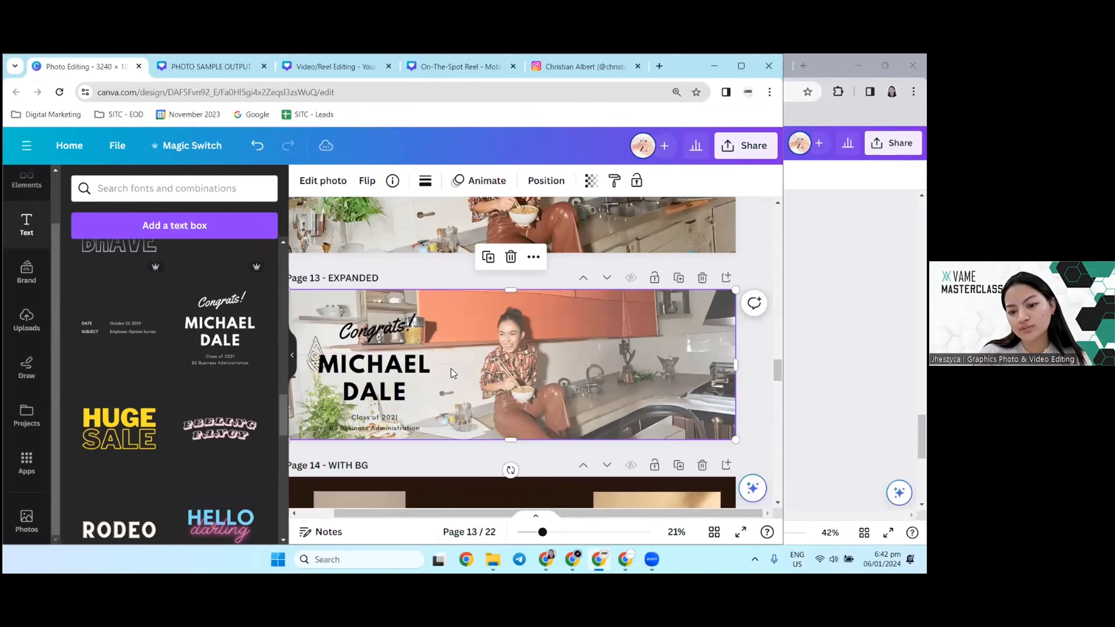
click(453, 373)
click(607, 358)
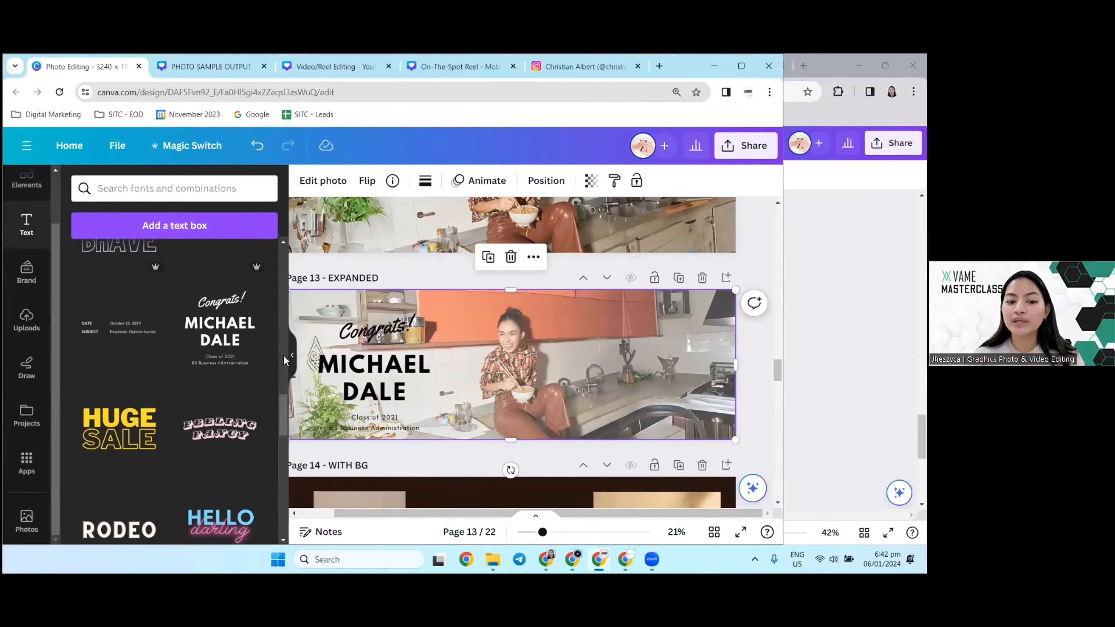
Step: Hide the text library and compare the page 13 text layout with the expanded kitchen photo on page 12
scroll(283, 355, up, 5)
click(293, 357)
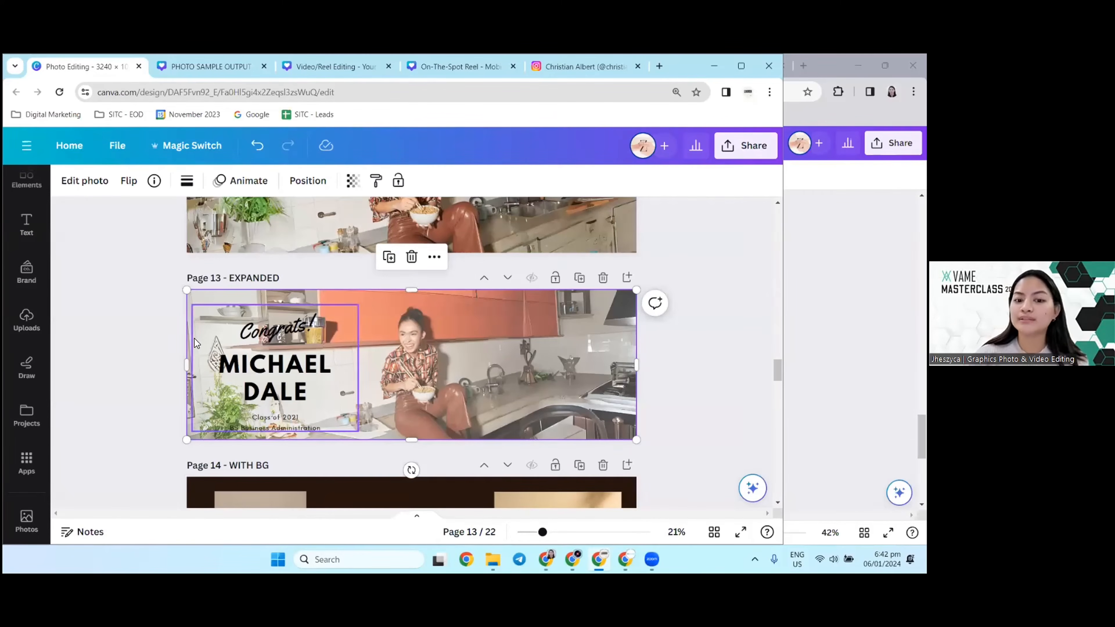
scroll(431, 400, up, 2)
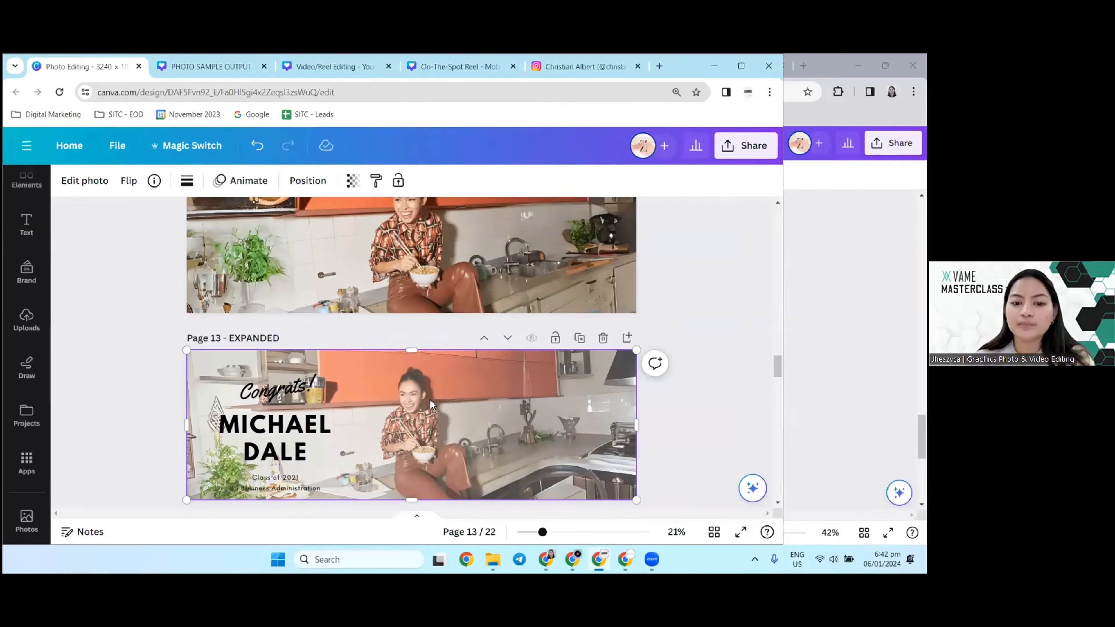
scroll(478, 388, up, 4)
scroll(454, 400, down, 6)
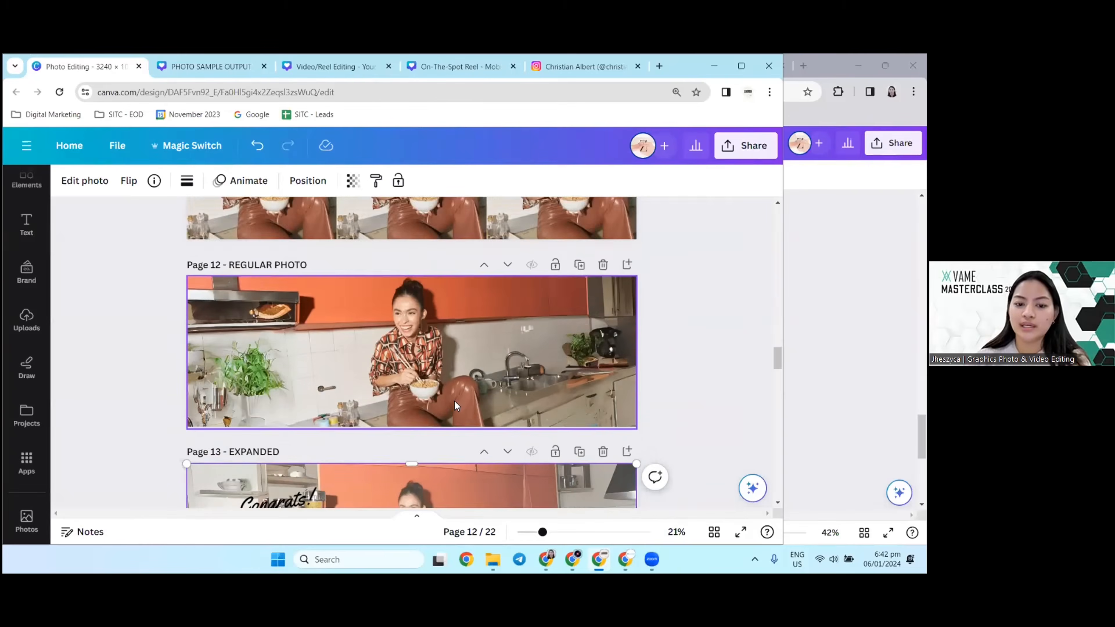
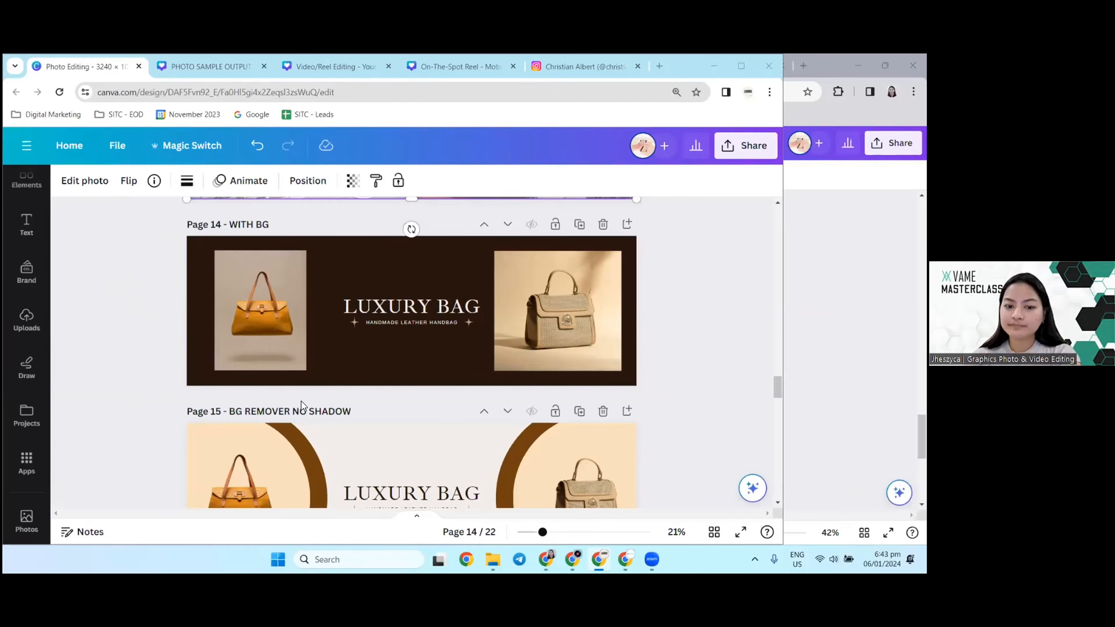
Step: Compare the page 14 luxury bag banner with photo backgrounds against the background-free version on page 15
scroll(301, 401, up, 1)
scroll(301, 401, down, 2)
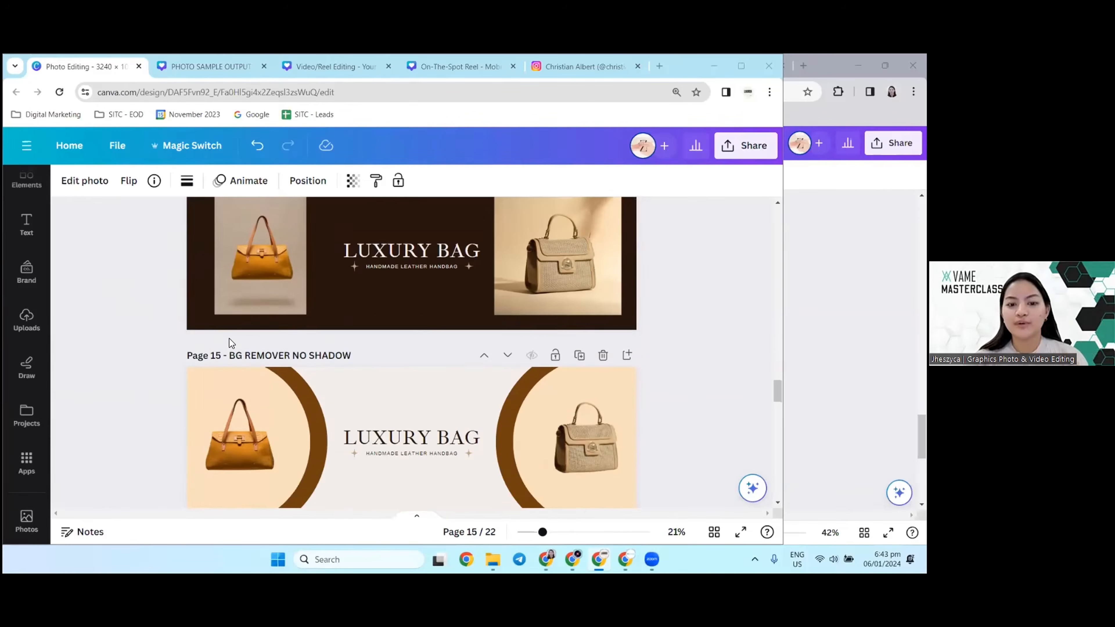
scroll(211, 345, up, 1)
scroll(188, 346, up, 2)
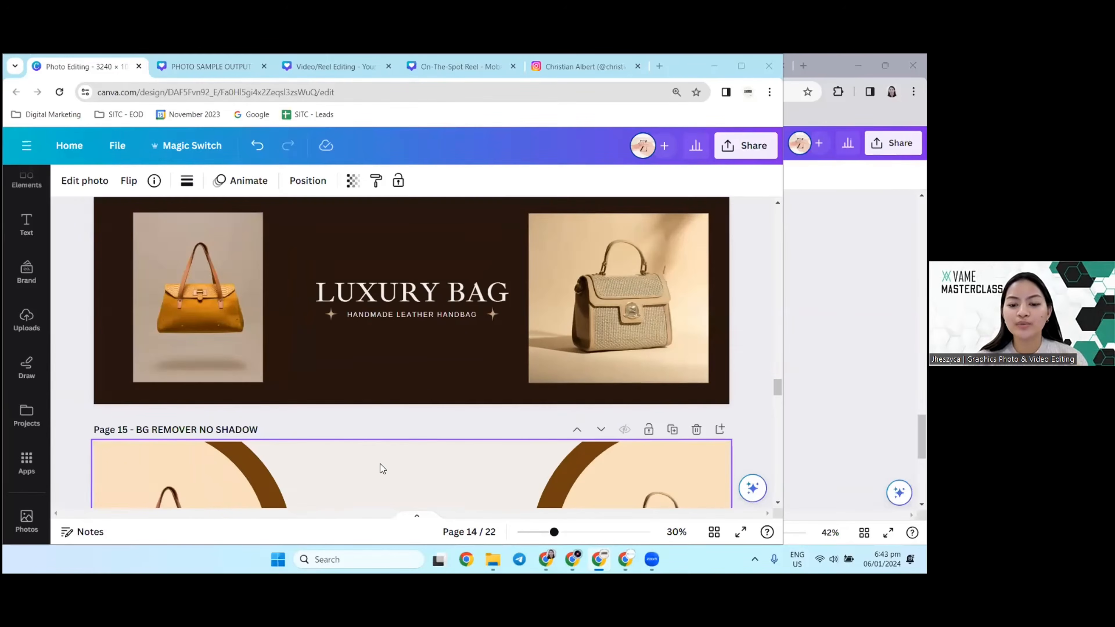
scroll(379, 463, up, 1)
scroll(380, 464, down, 1)
scroll(385, 462, up, 1)
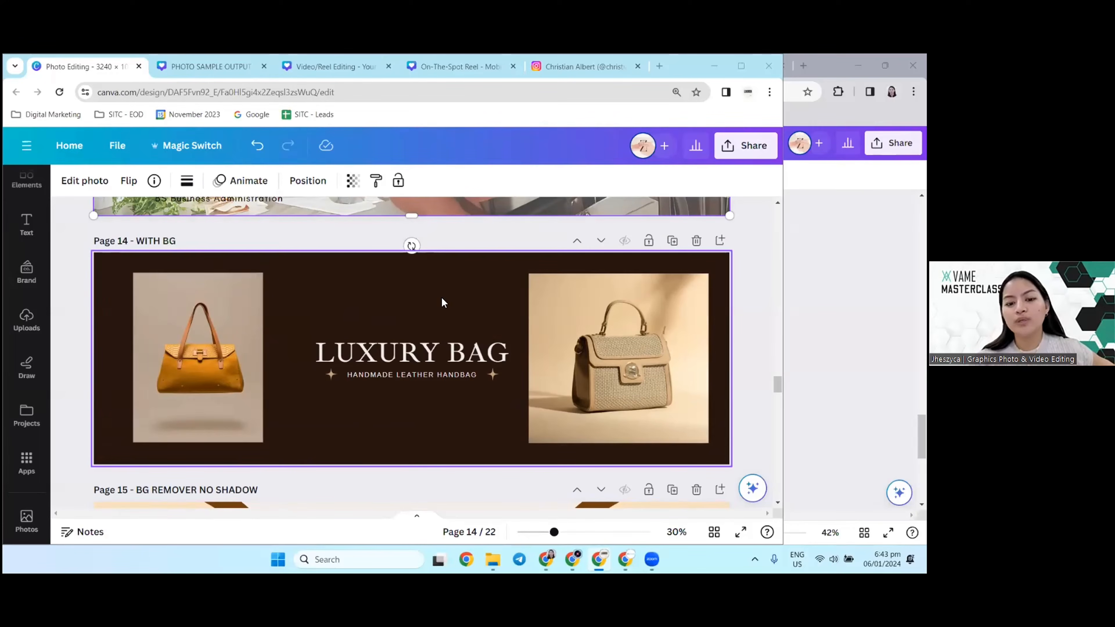
scroll(346, 408, down, 4)
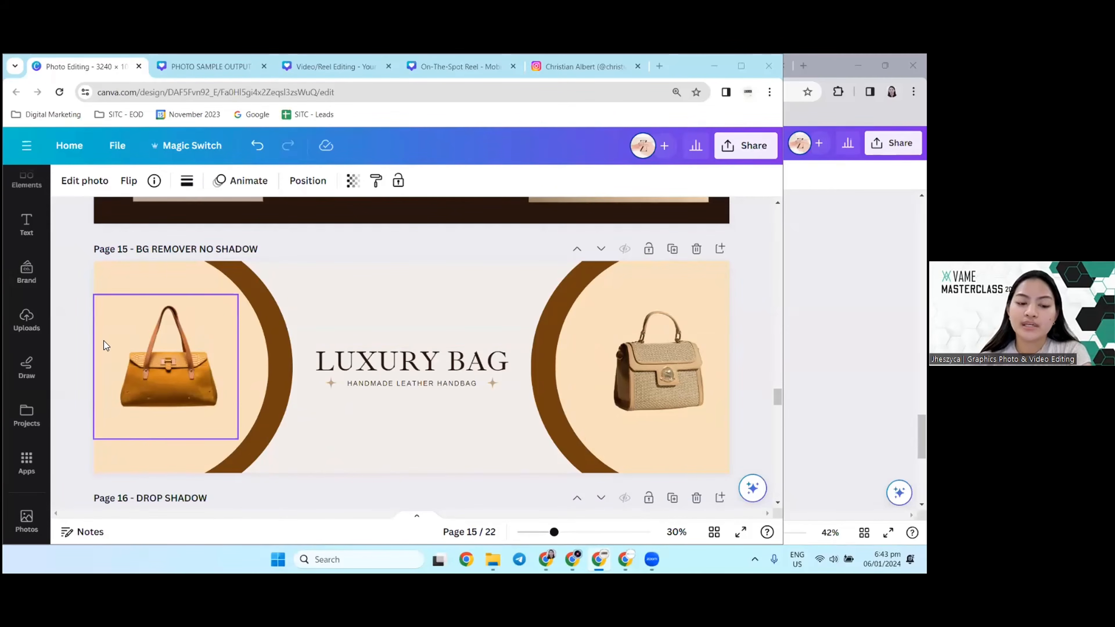
Step: Remove the backgrounds from both handbag photos on page 14 using BG Remover
click(171, 371)
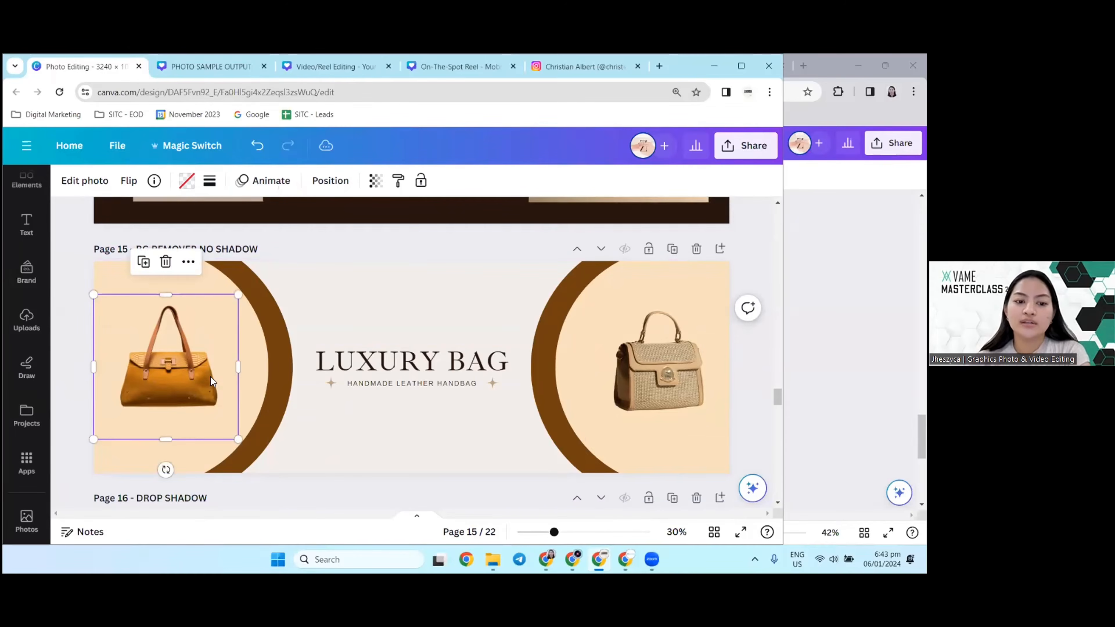
scroll(211, 376, up, 4)
click(225, 345)
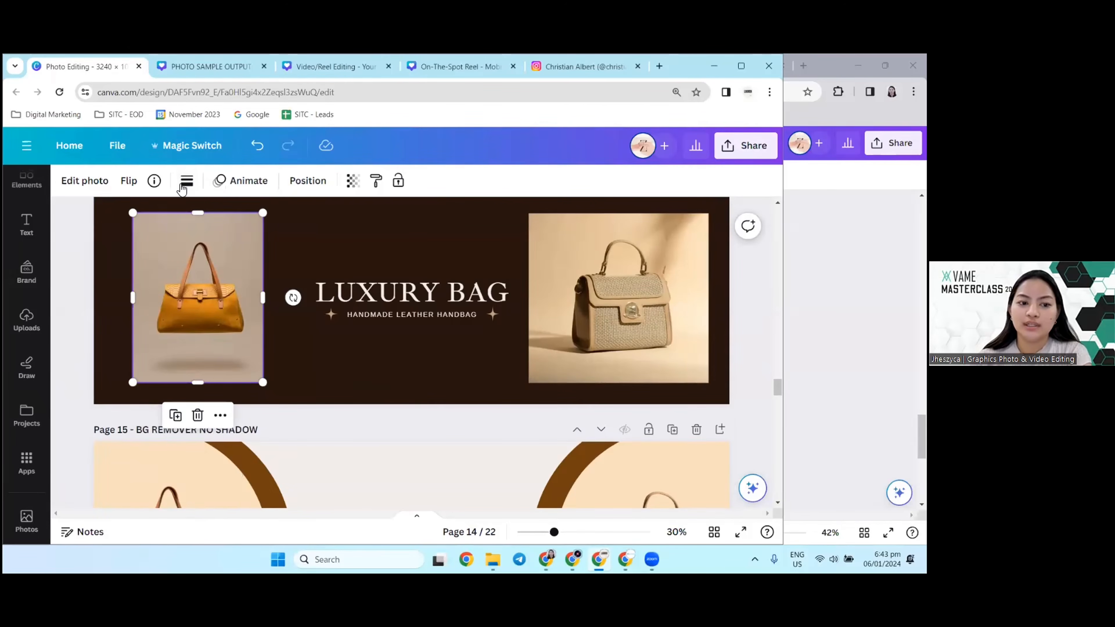
click(85, 181)
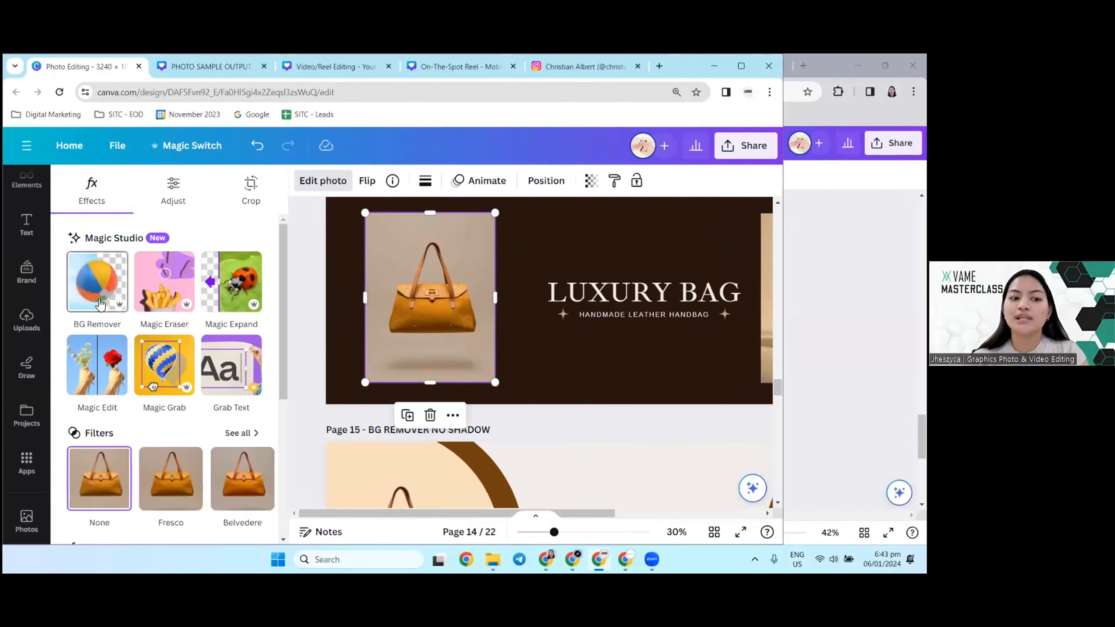
click(100, 303)
scroll(597, 368, right, 5)
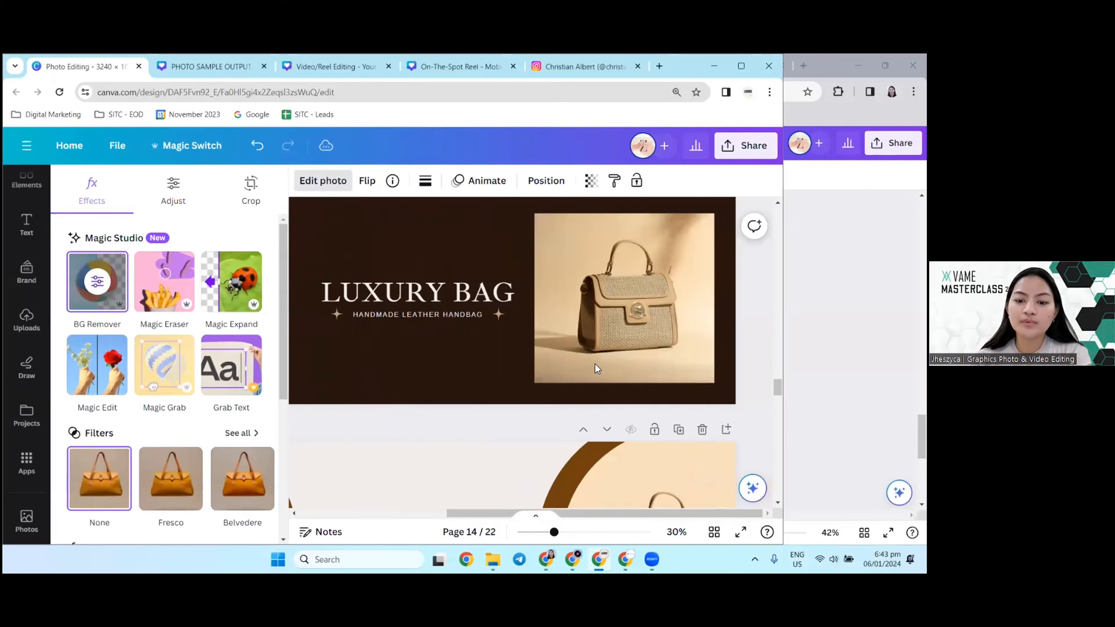
scroll(482, 475, down, 3)
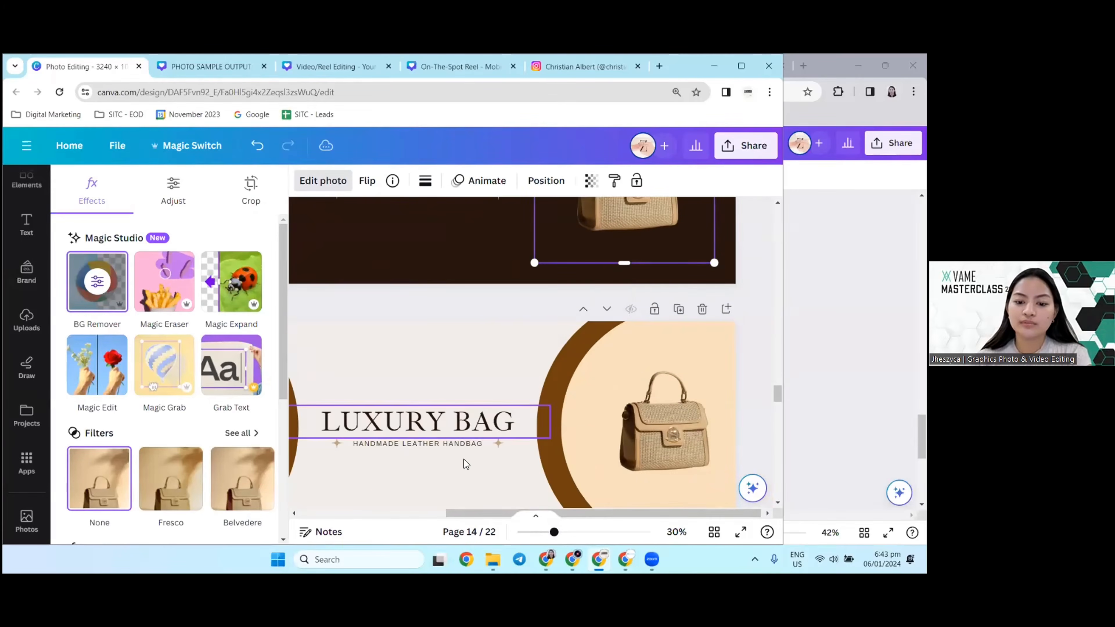
scroll(463, 459, up, 4)
Step: Close the photo effects and compare the page 14 cutouts with the no-shadow and drop-shadow banners on pages 15 and 16
drag(503, 514, 444, 516)
scroll(456, 440, down, 5)
scroll(430, 391, down, 2)
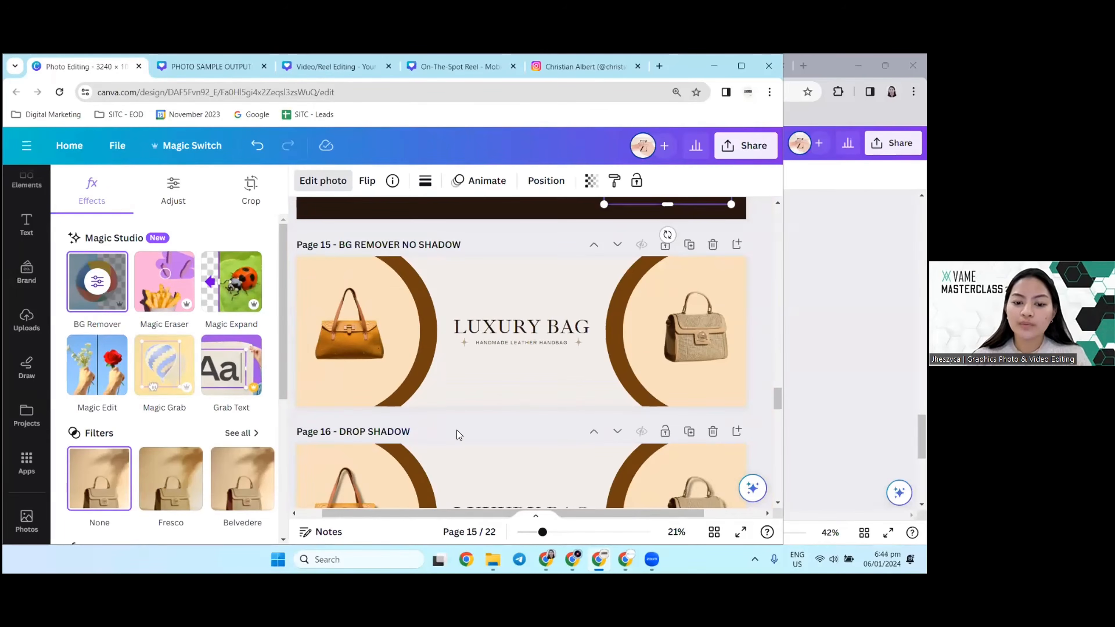
click(290, 355)
scroll(375, 347, up, 1)
scroll(374, 347, down, 2)
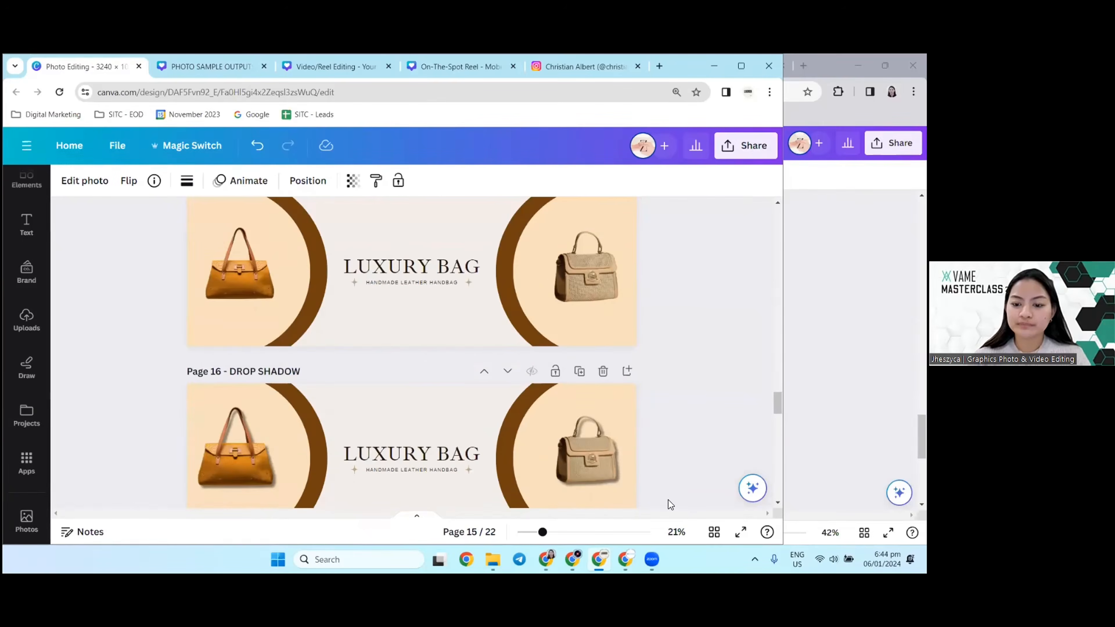
Step: Present the bag banners full screen from page 15, compare the bags without and with shadows, and exit the presentation
click(740, 532)
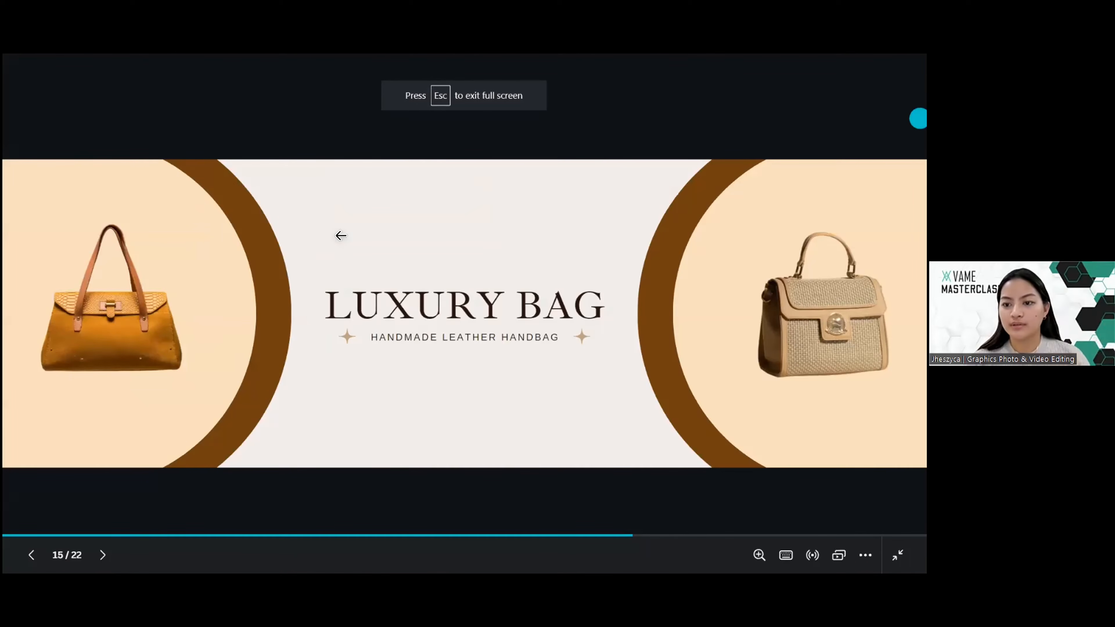
click(85, 375)
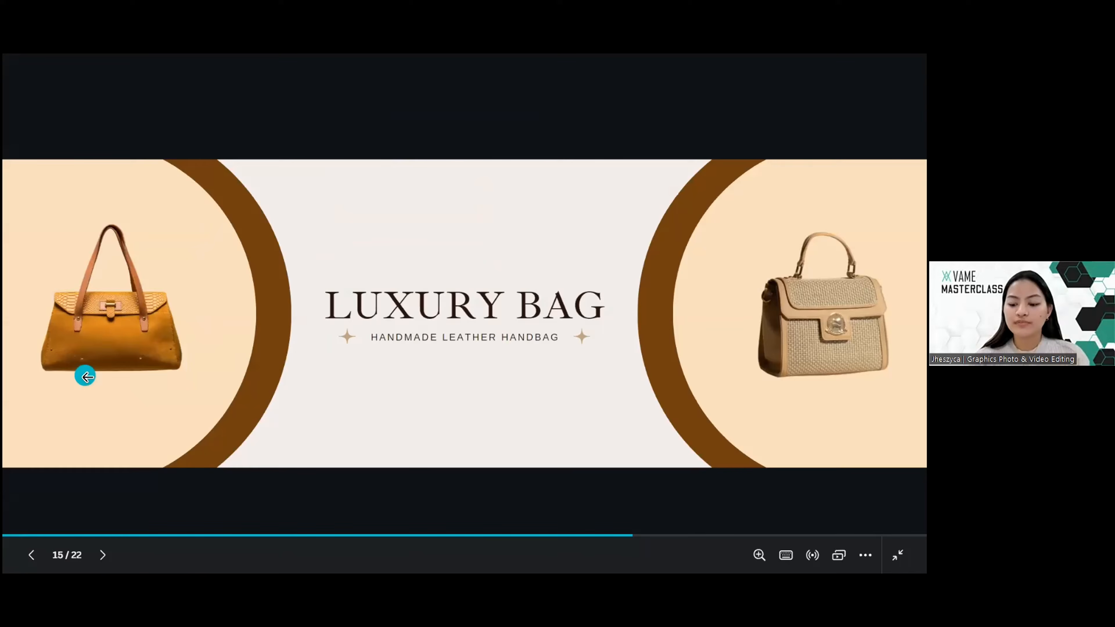
click(88, 377)
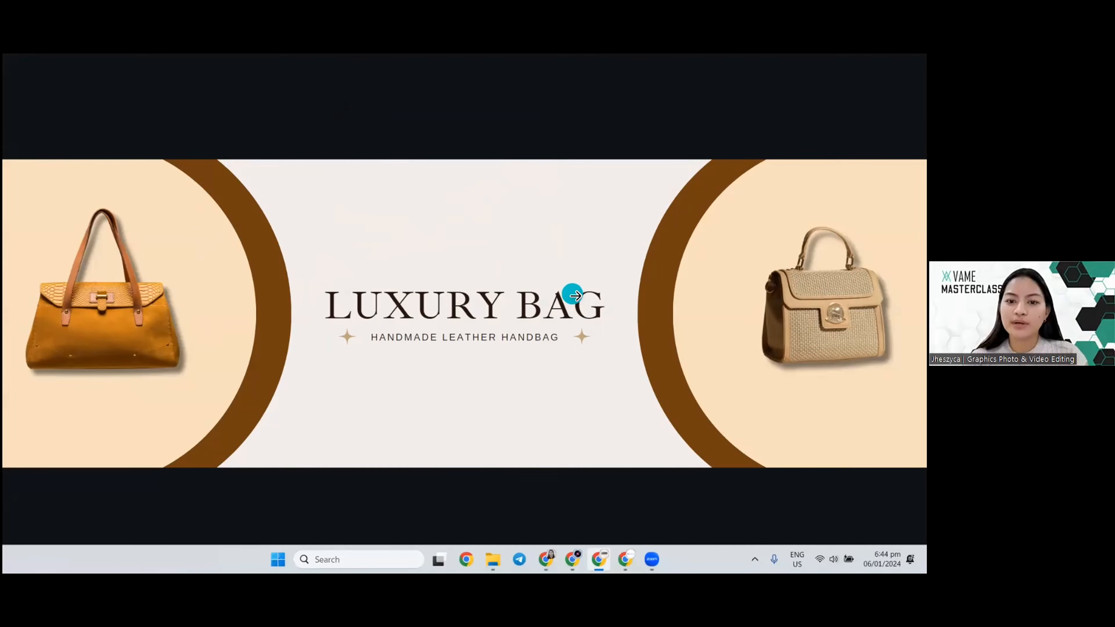
key(Escape)
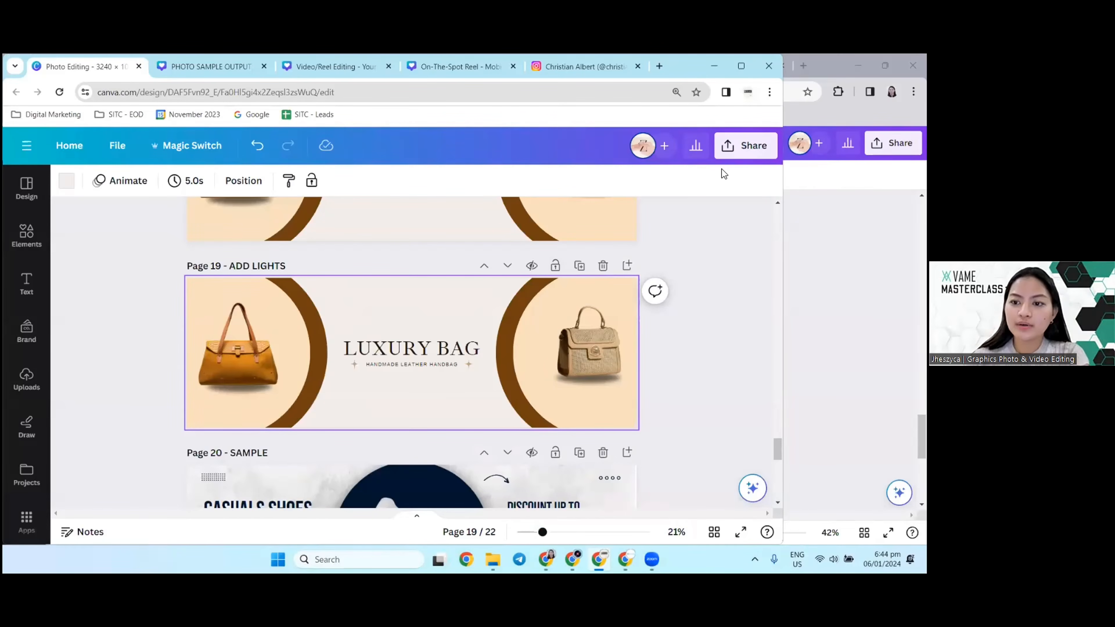
Step: Review the banner variations from page 19 back to page 15, comparing the drop-shadow handbags on page 16 with the no-shadow ones
scroll(384, 333, up, 5)
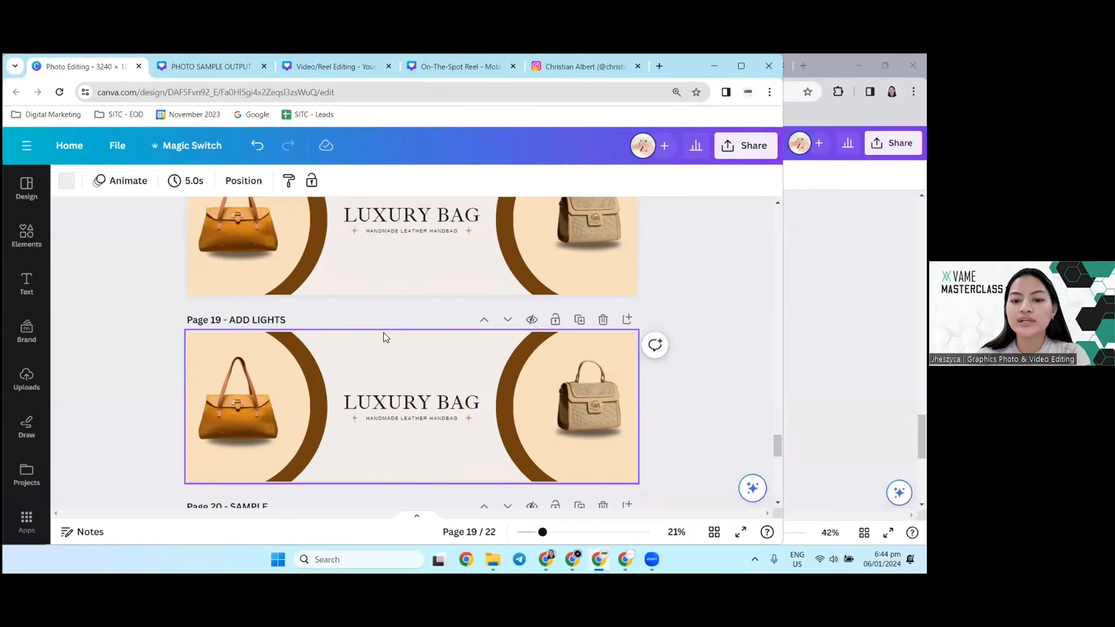
scroll(383, 333, up, 7)
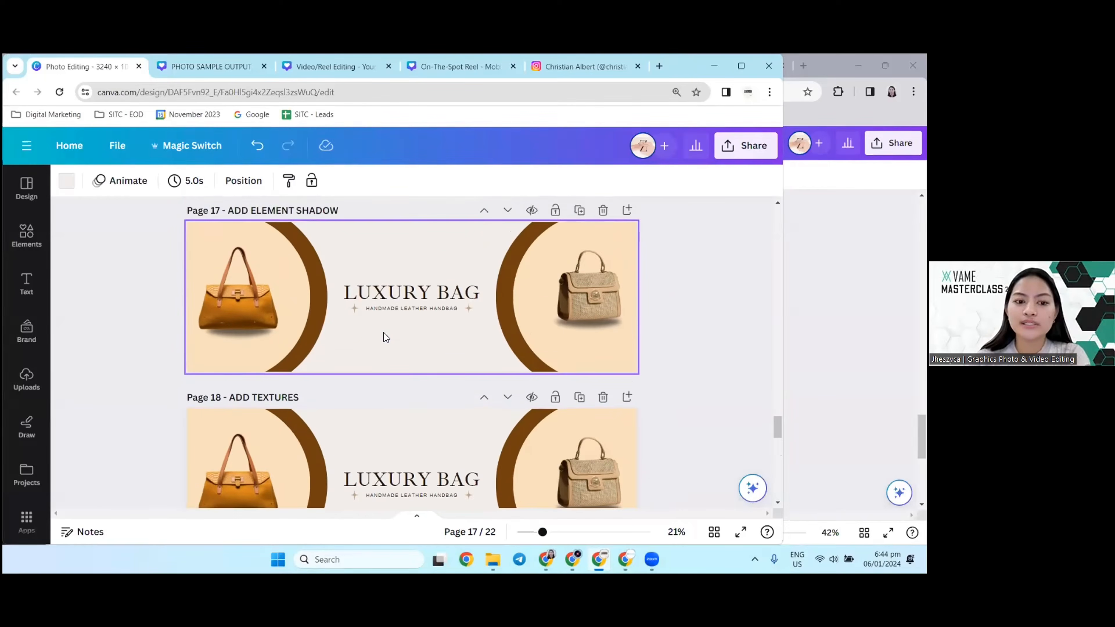
scroll(383, 333, up, 2)
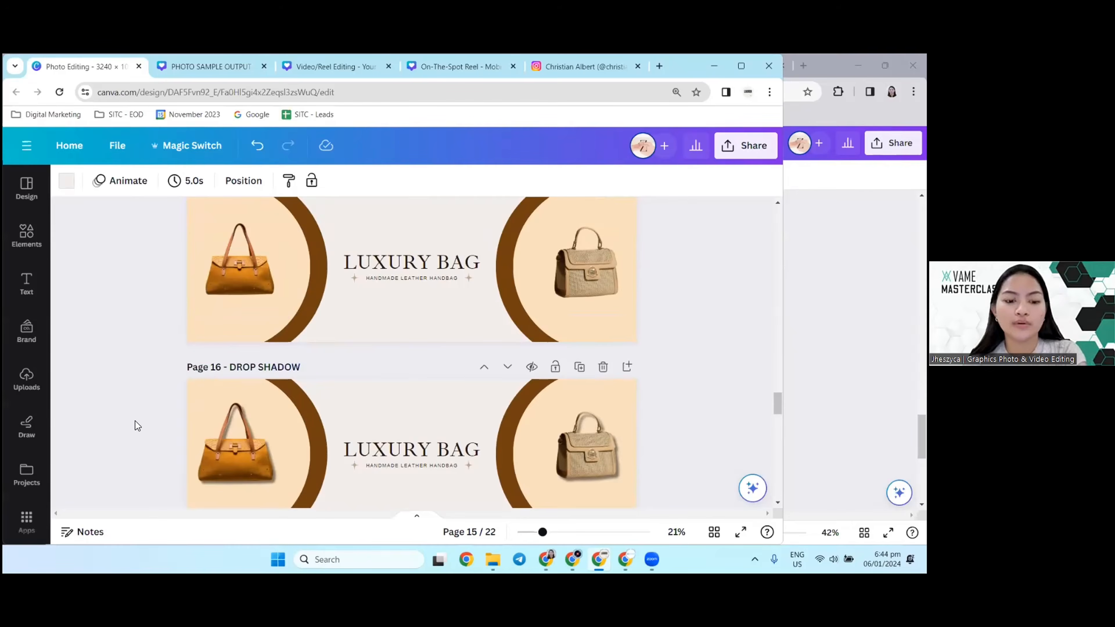
scroll(225, 351, down, 2)
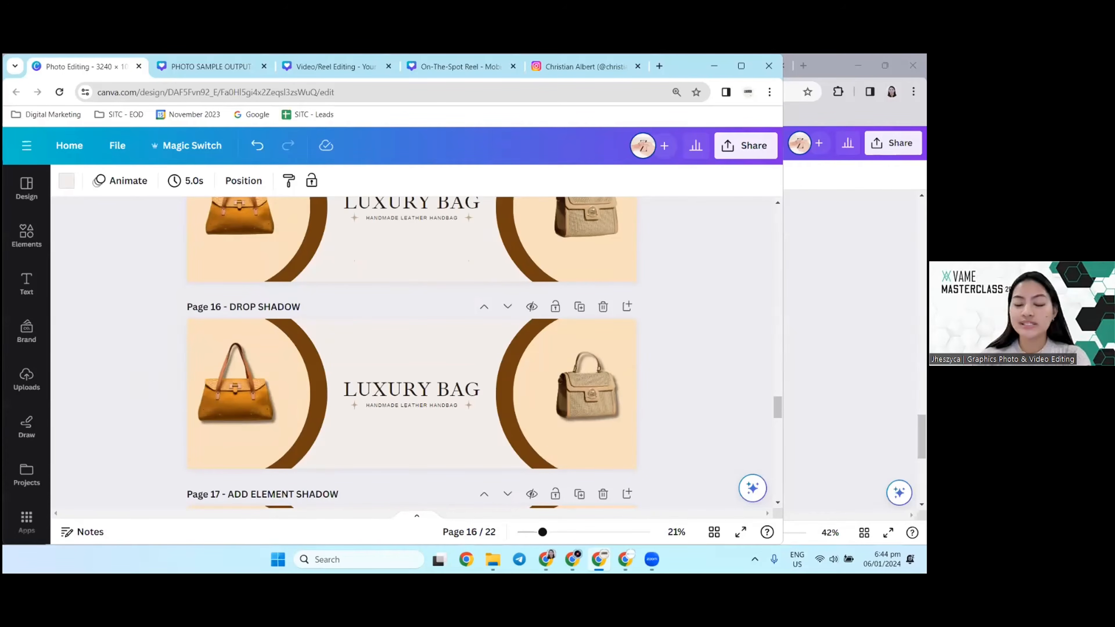
scroll(480, 296, up, 2)
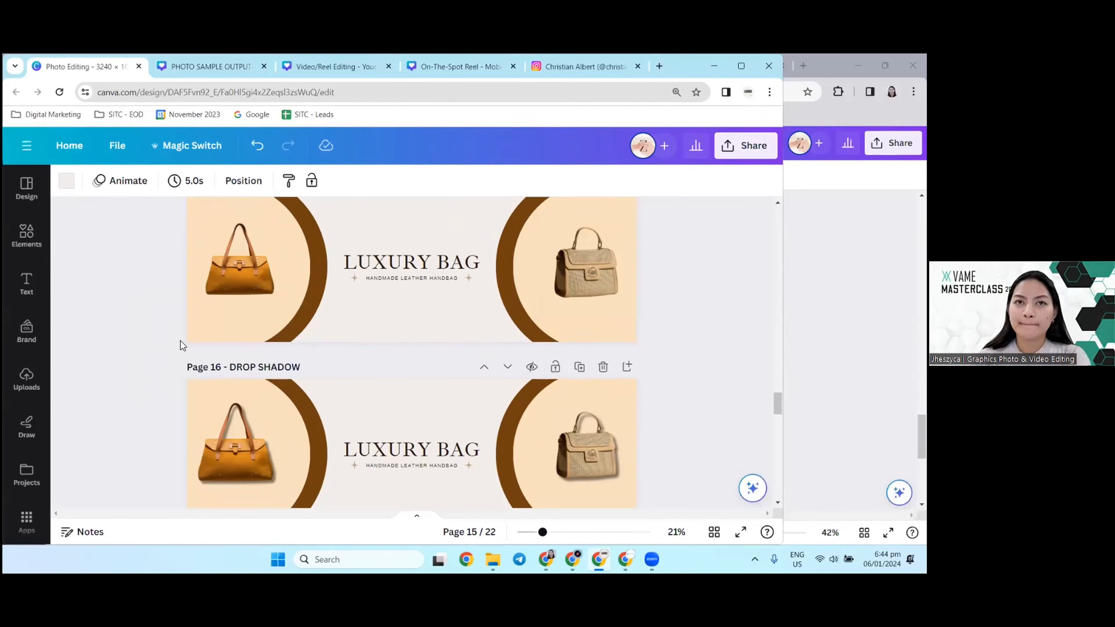
scroll(193, 316, down, 2)
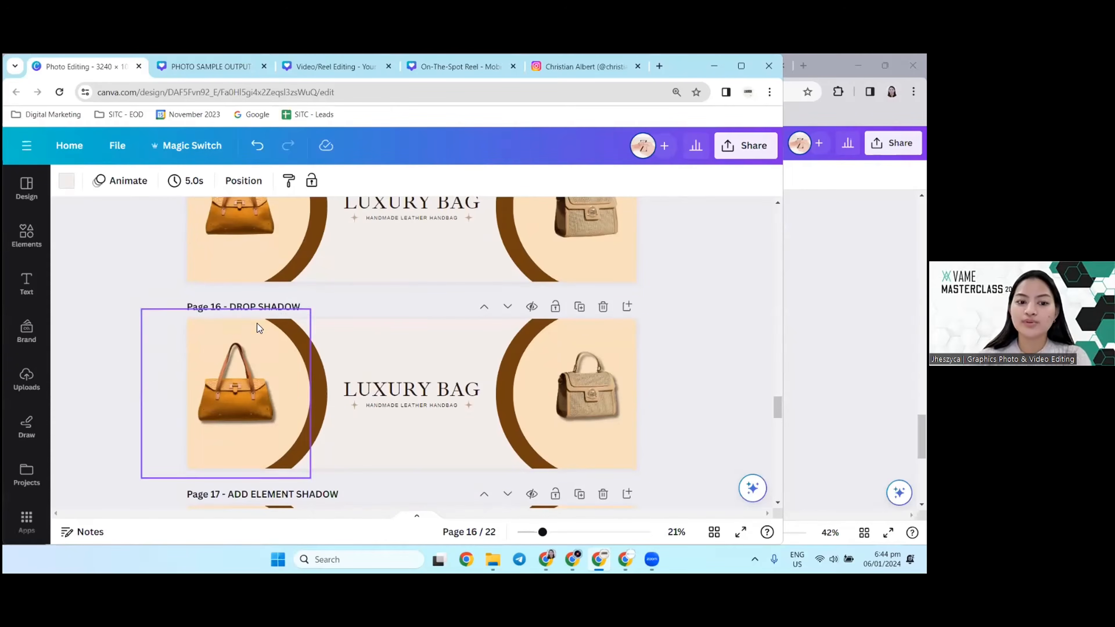
scroll(211, 369, down, 2)
click(244, 322)
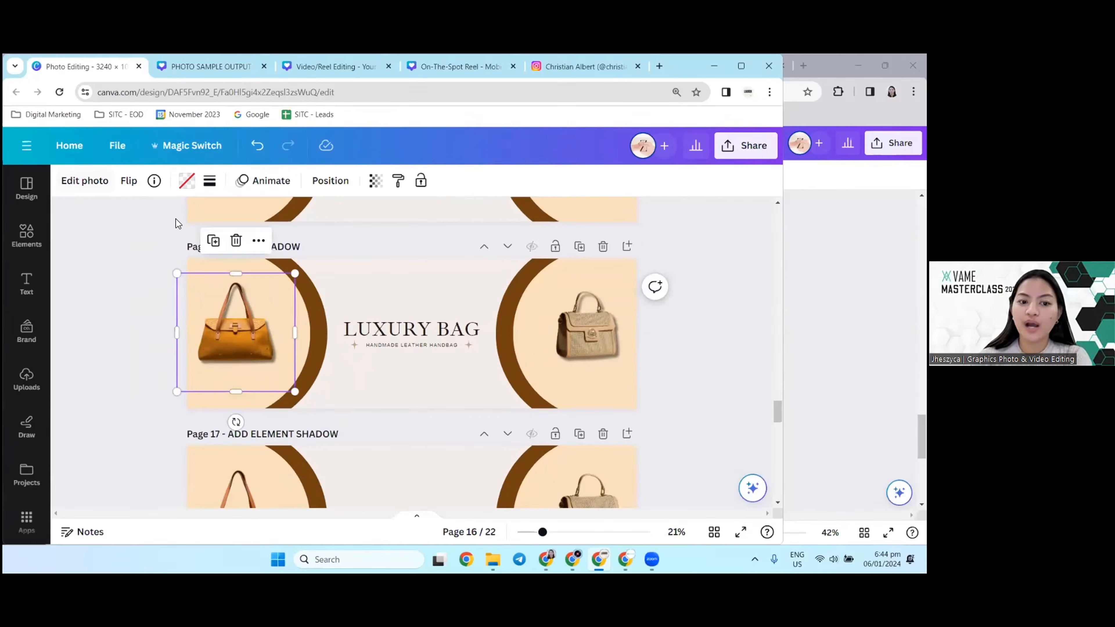
scroll(274, 268, up, 4)
scroll(215, 281, up, 2)
Step: Open the Shadows effect settings for the orange handbag on page 15
click(232, 313)
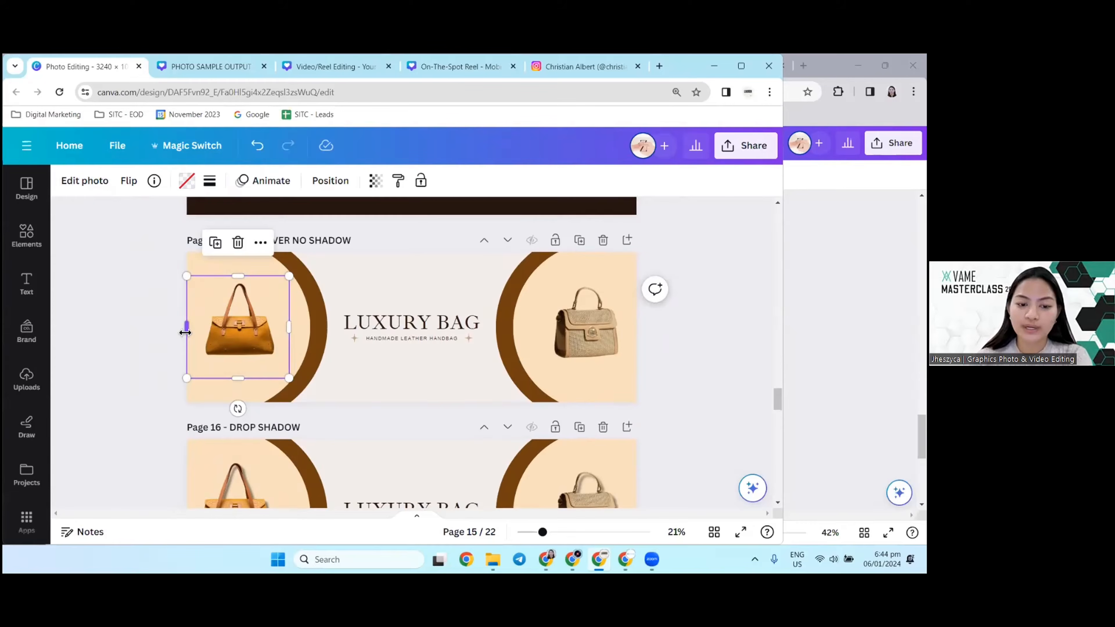
click(100, 181)
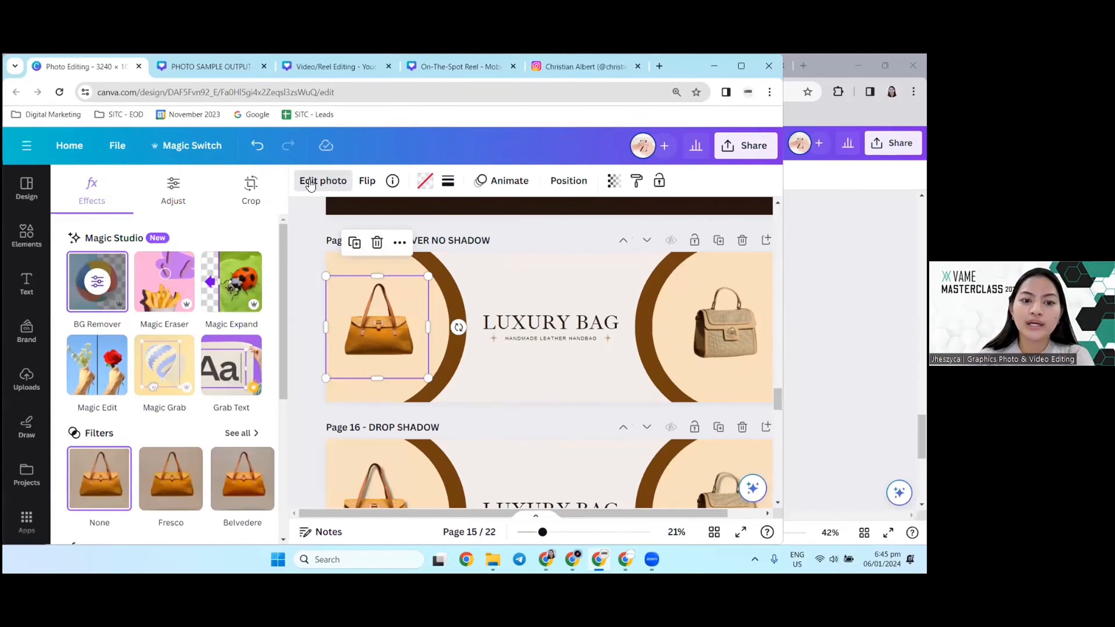
click(175, 196)
click(106, 194)
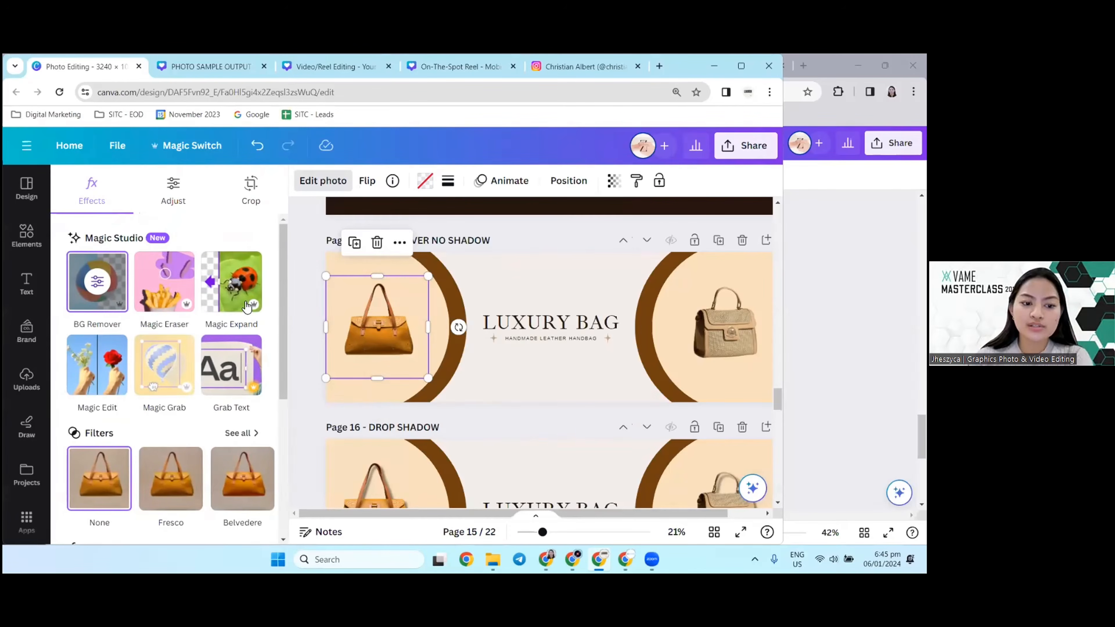
scroll(164, 355, down, 5)
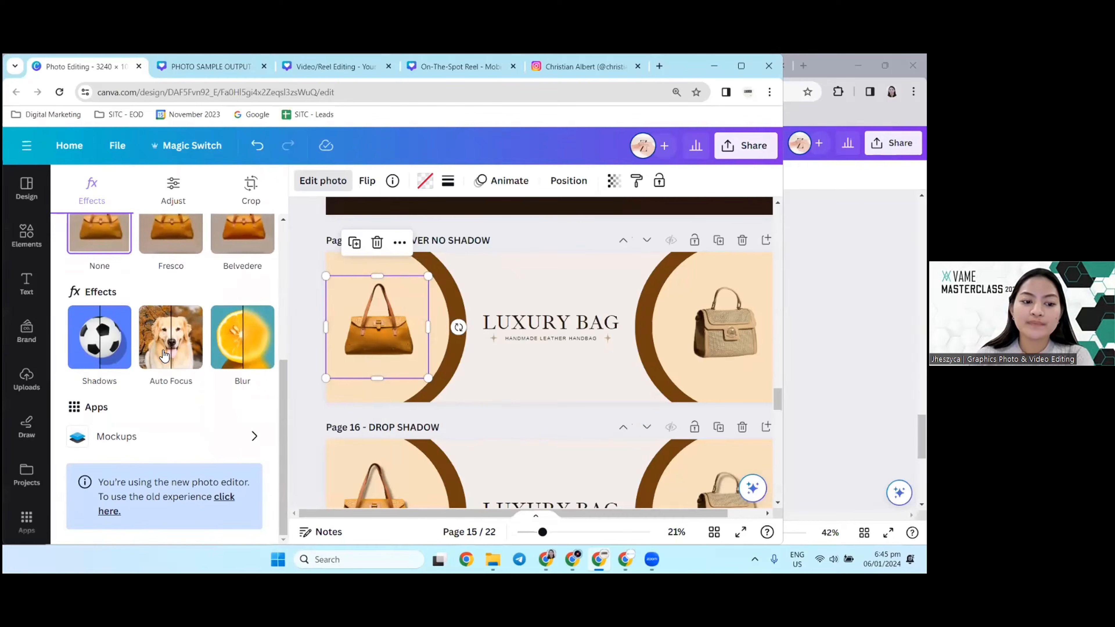
click(117, 341)
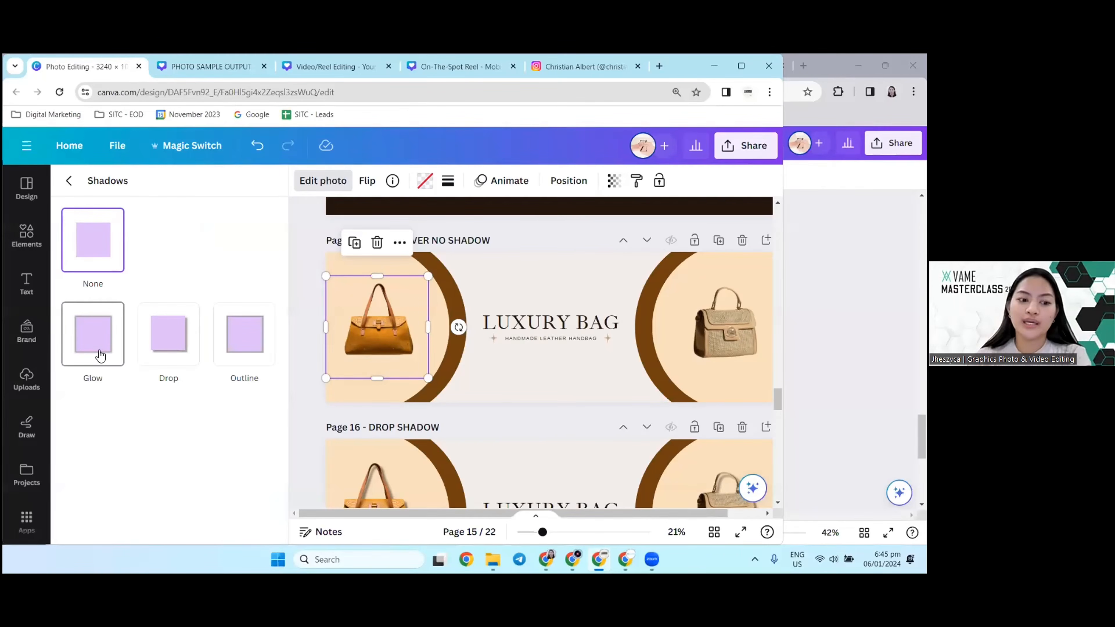
Step: Try the Glow, Drop and Outline shadow styles on the page 15 orange handbag, examining the effect at 35% zoom
click(100, 356)
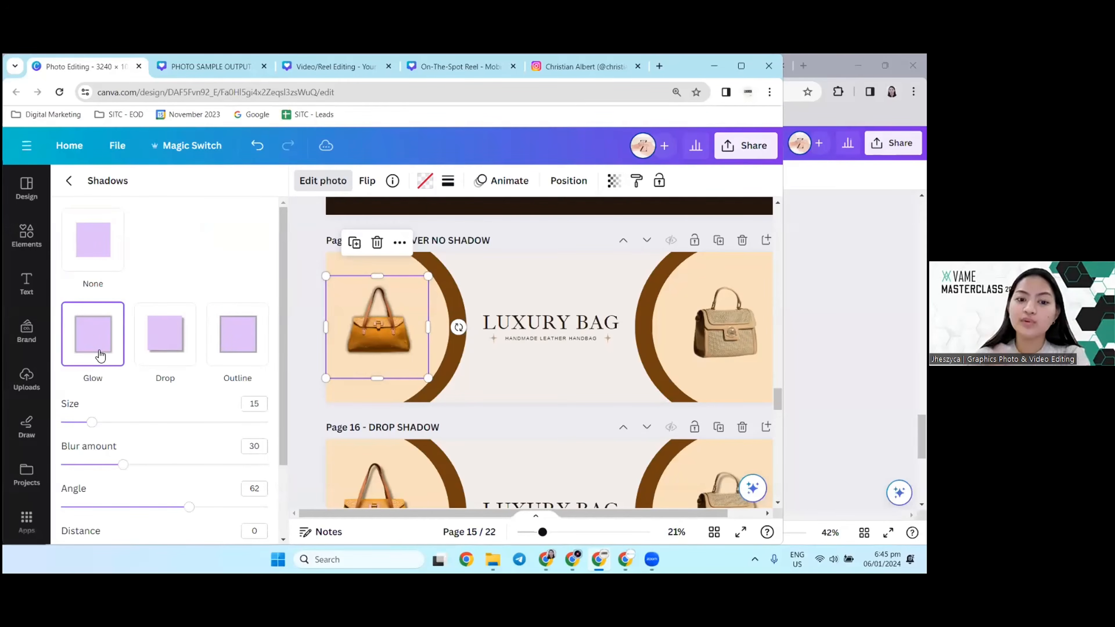
scroll(439, 365, up, 5)
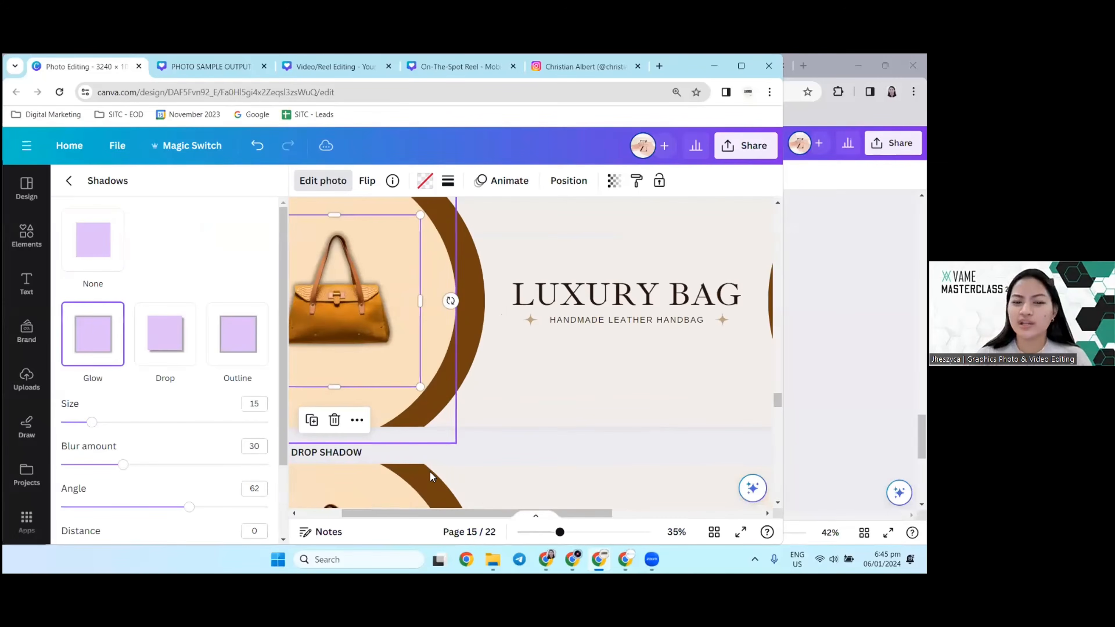
drag(436, 513, 380, 516)
scroll(424, 377, up, 1)
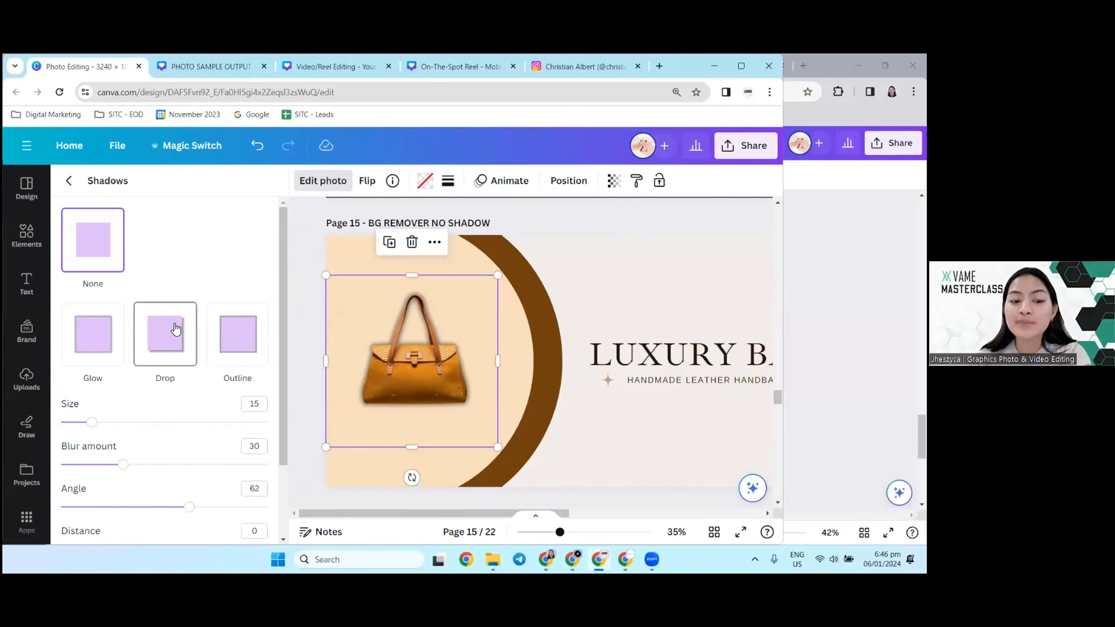
click(94, 347)
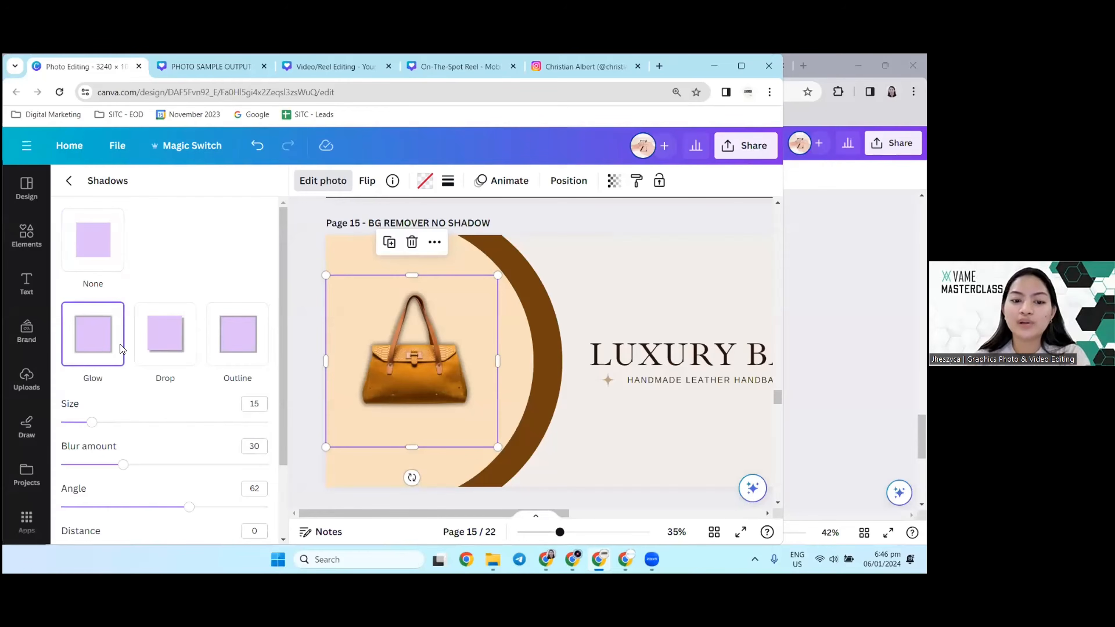
click(145, 358)
click(260, 351)
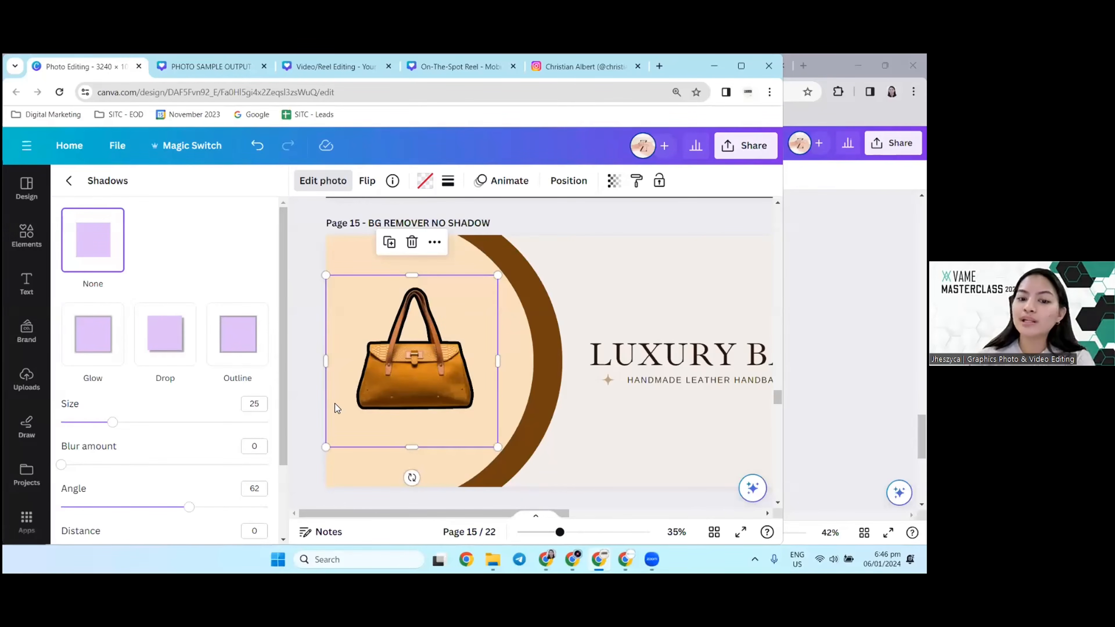
Step: Apply the Drop shadow to the orange handbag on page 15, testing a larger shadow size before resetting it to 0
click(168, 345)
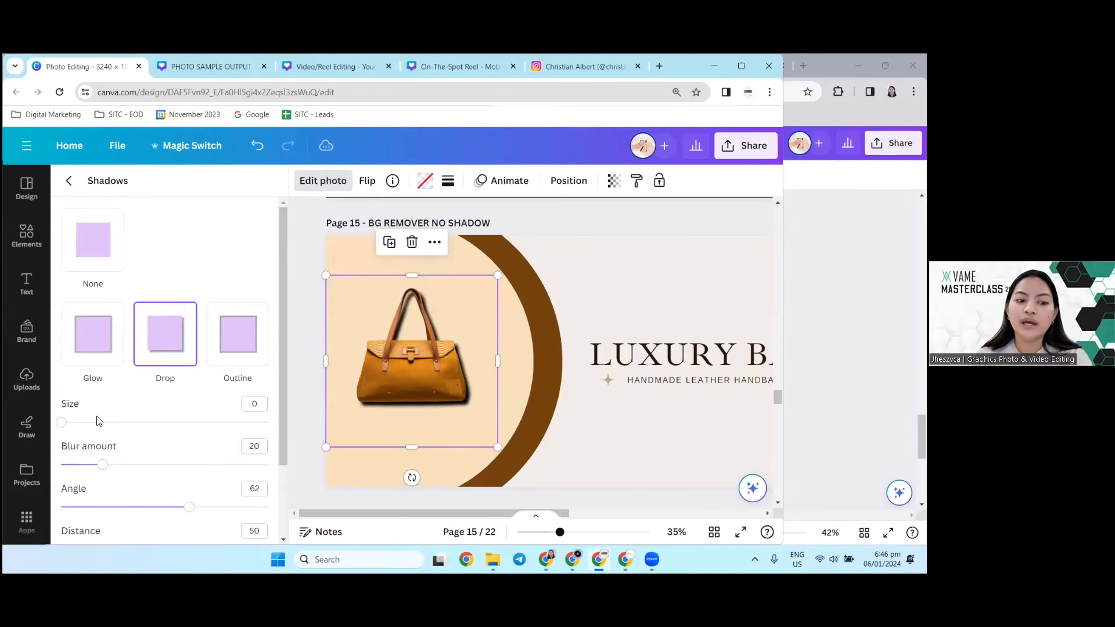
drag(62, 422, 180, 428)
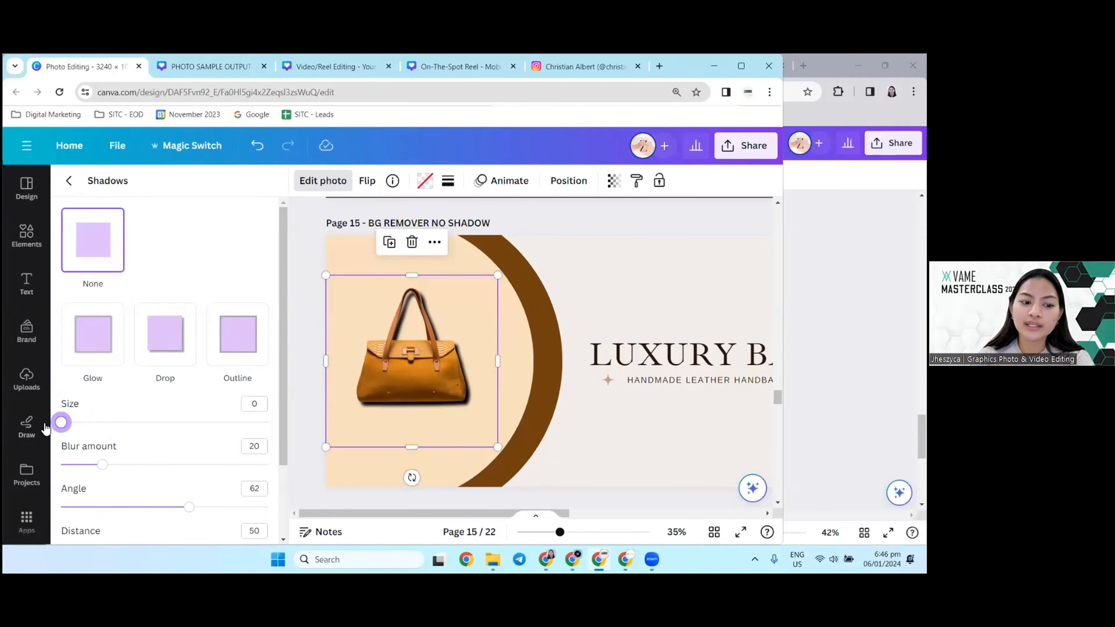
mouse_move(63, 424)
mouse_down()
mouse_move(215, 442)
mouse_move(259, 434)
mouse_move(61, 423)
mouse_up()
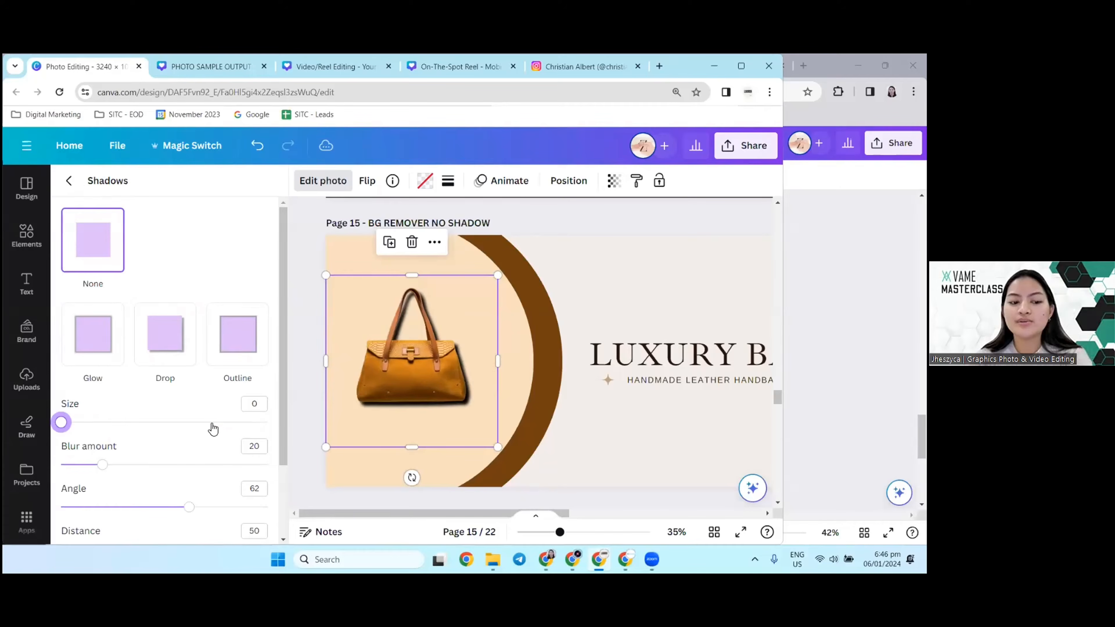
Step: Set the drop shadow's blur amount to 38 on the page 15 orange handbag and try shadow angles between 16 and 87
scroll(209, 387, down, 1)
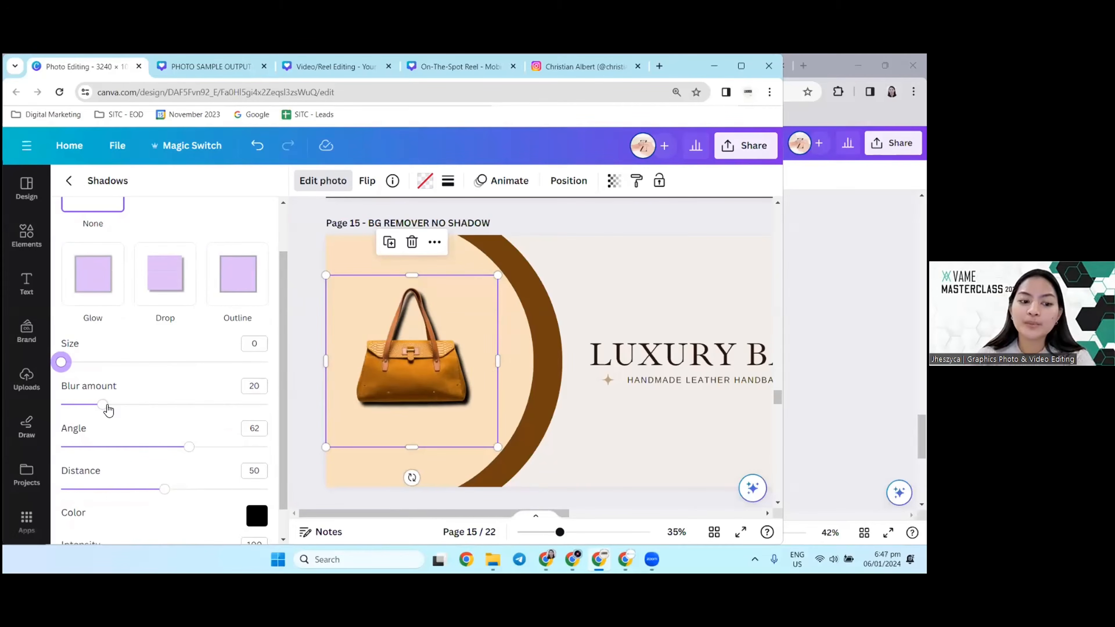
mouse_move(108, 409)
mouse_down()
mouse_move(203, 419)
mouse_move(67, 404)
mouse_move(24, 415)
mouse_move(116, 404)
mouse_up()
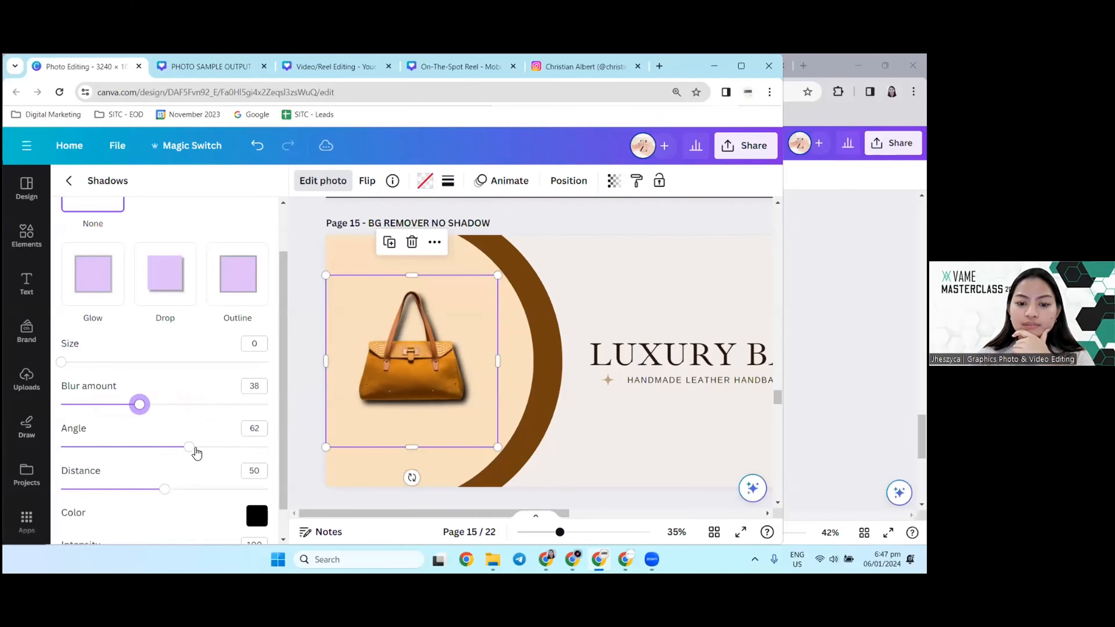
mouse_move(189, 447)
mouse_down()
mouse_move(224, 446)
mouse_move(182, 451)
mouse_up()
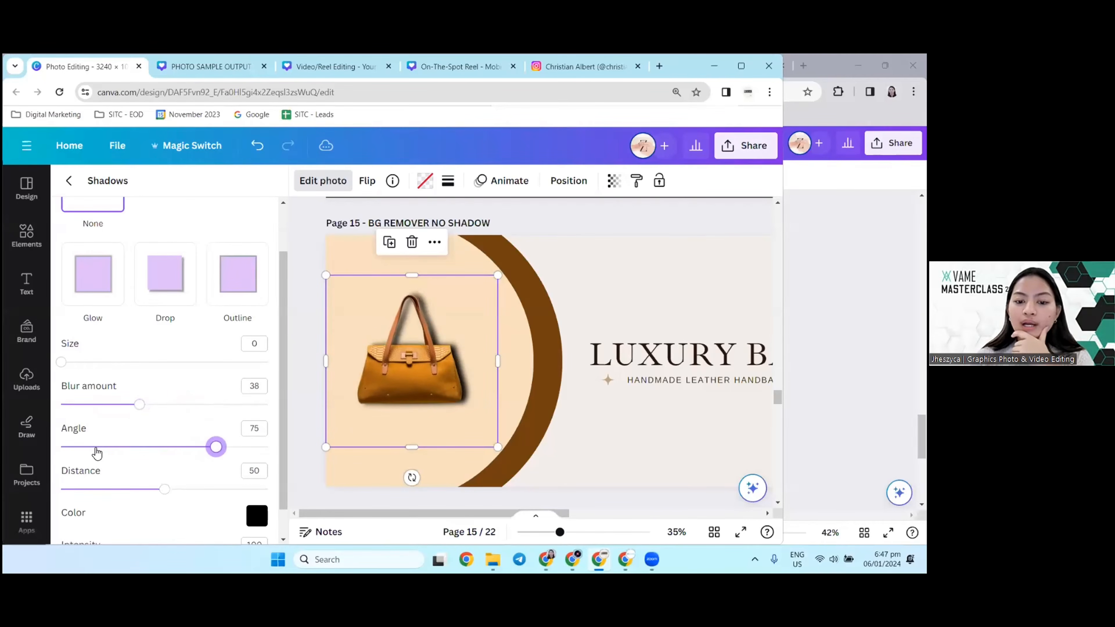
drag(87, 455, 84, 450)
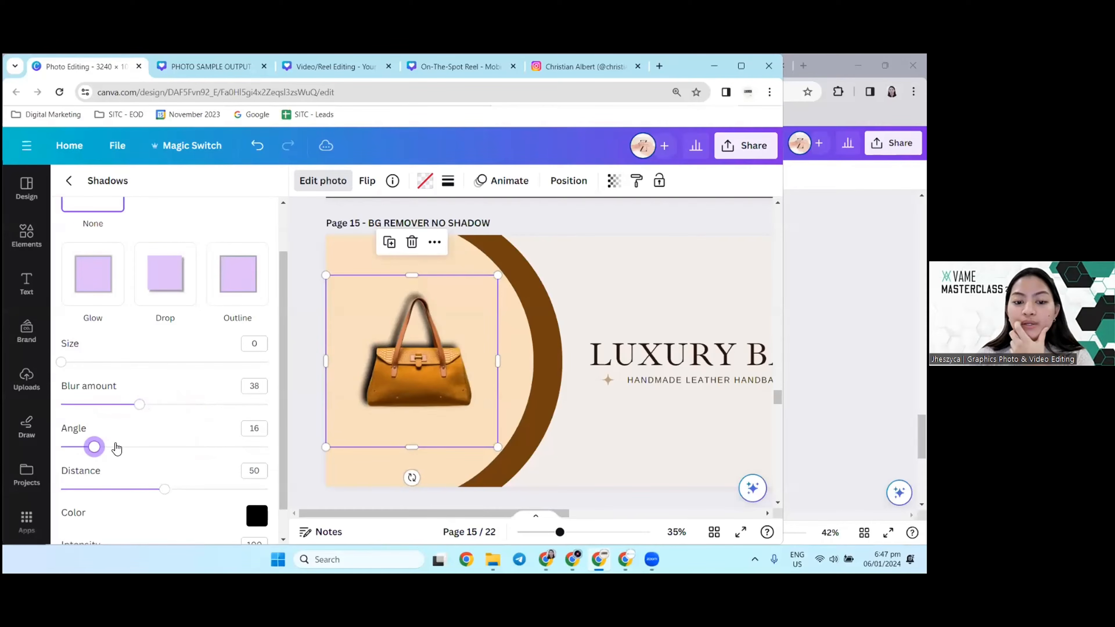
click(123, 451)
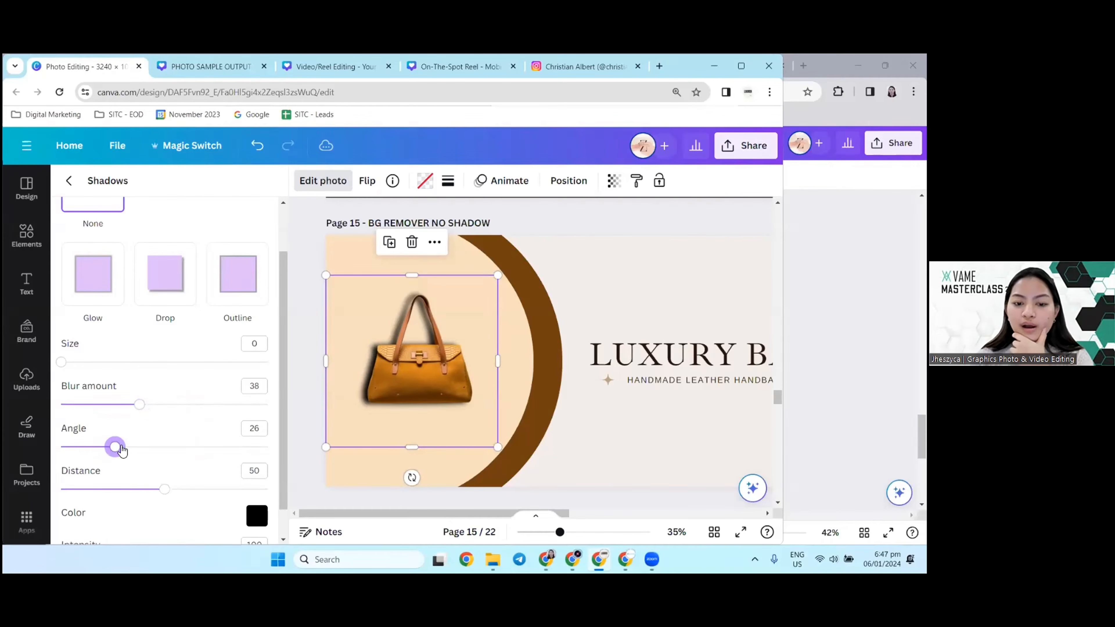
click(176, 447)
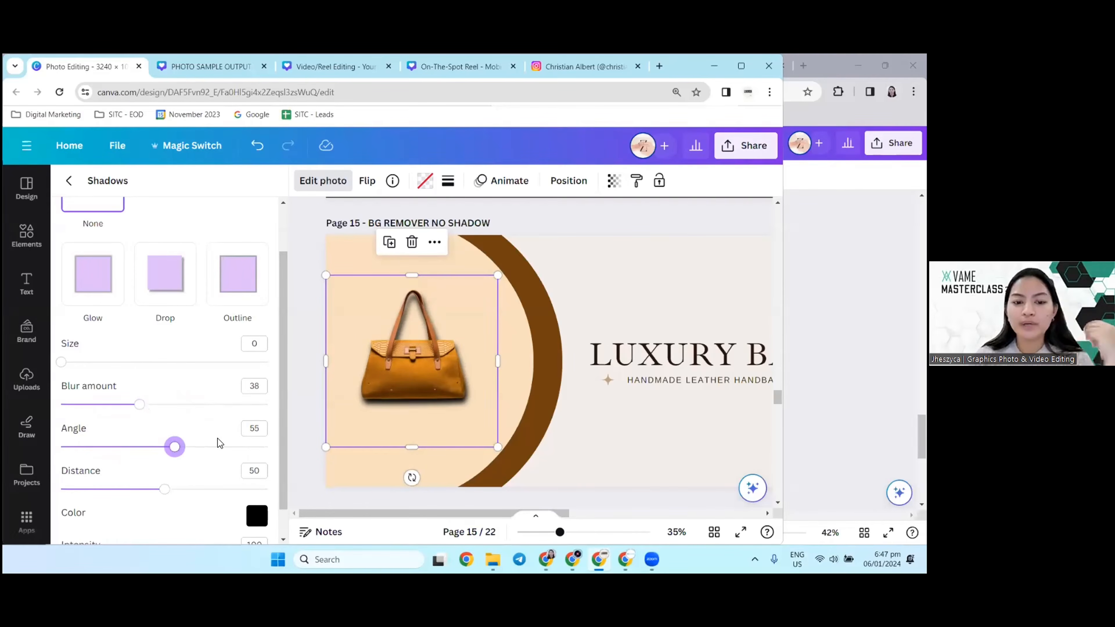
drag(176, 447, 240, 447)
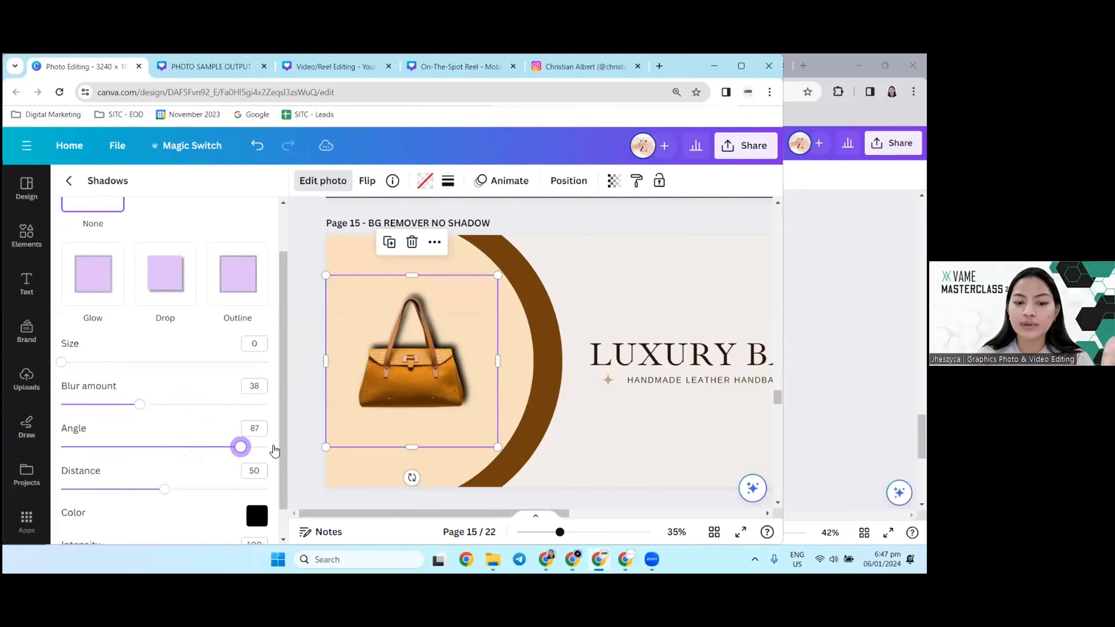
click(110, 456)
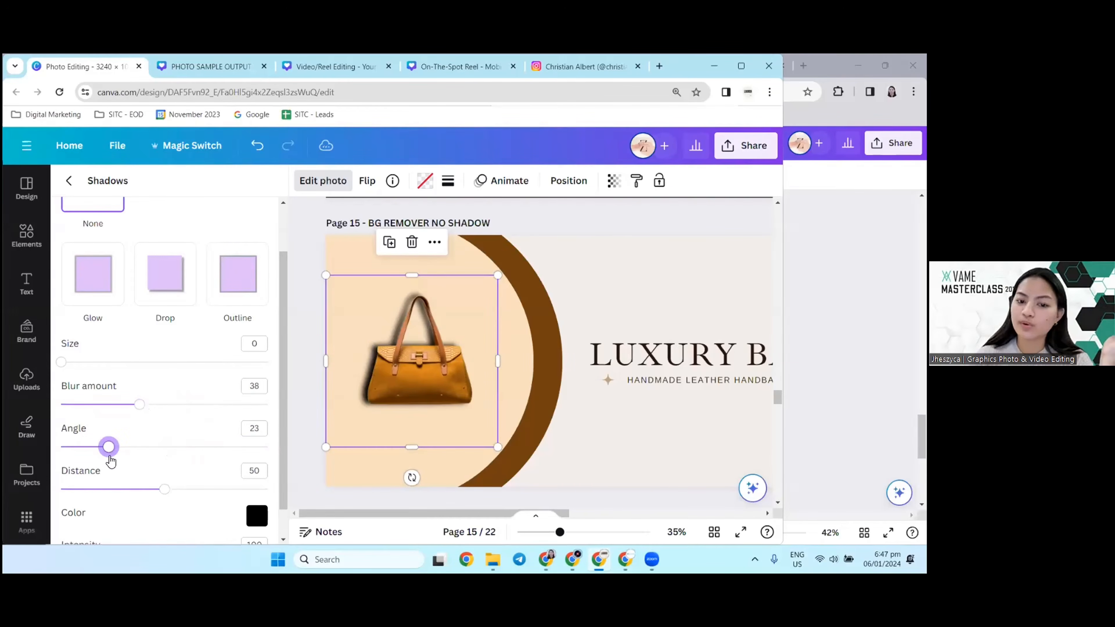
Step: Set the handbag shadow's angle to 49, distance to 37 and intensity to 71, and return to the photo effects
drag(110, 459, 137, 455)
scroll(187, 445, down, 1)
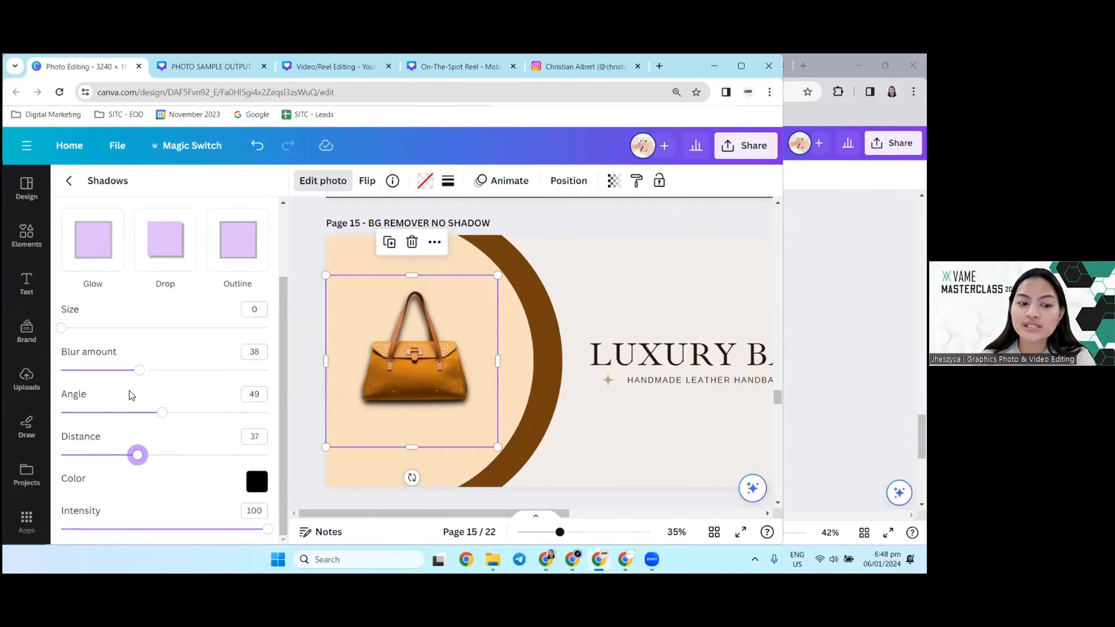
drag(163, 530, 146, 539)
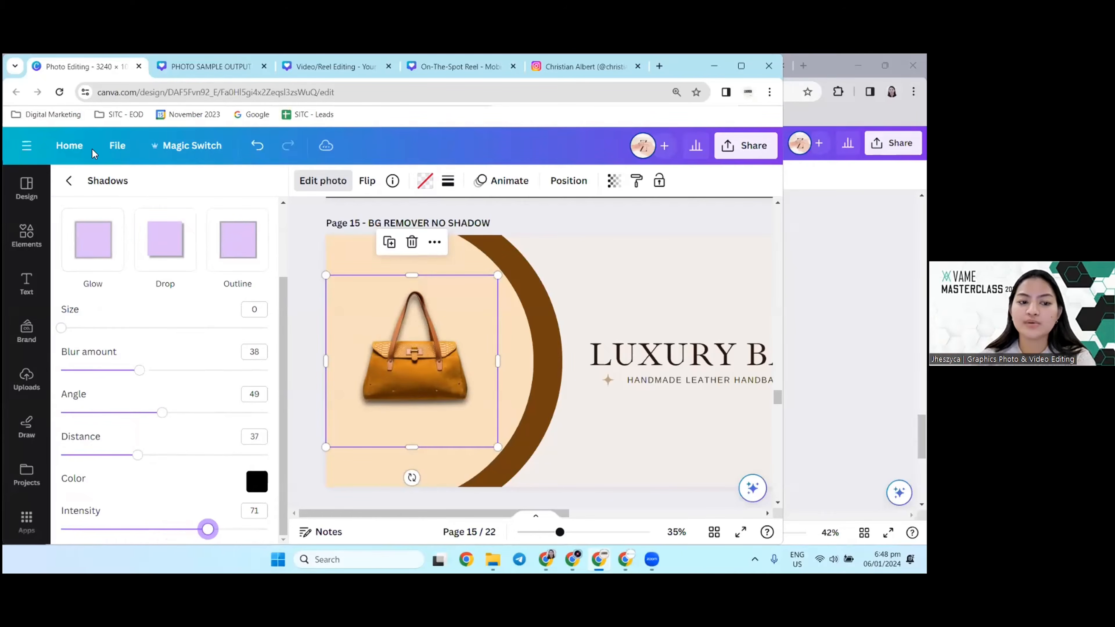
click(69, 180)
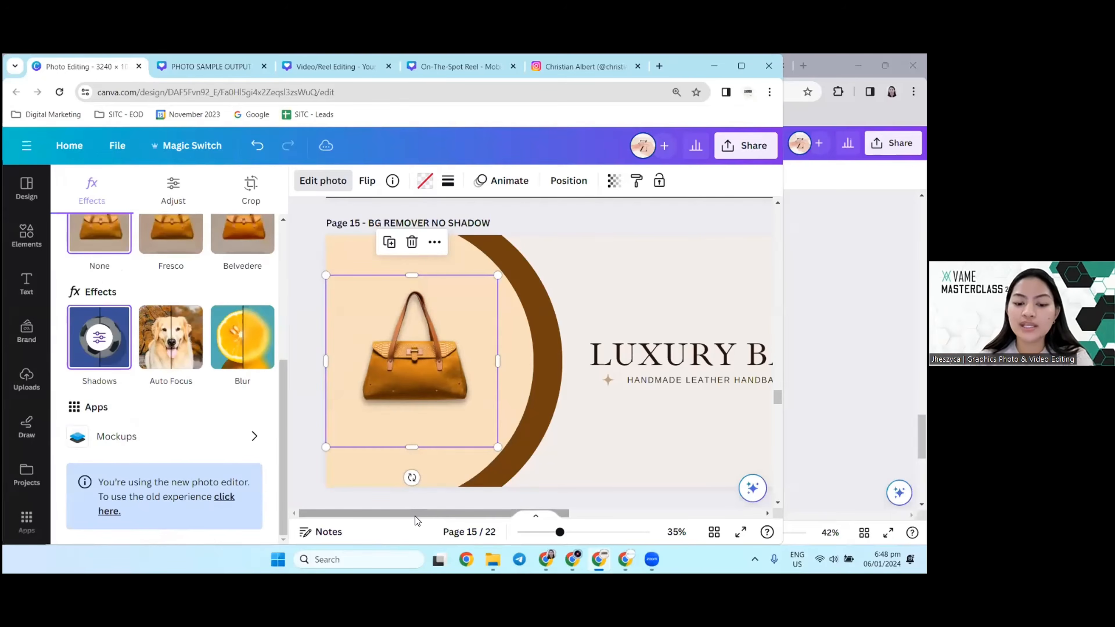
Step: Examine the drop-shadow banner on page 16 and view the element-shadow banner on page 17 in full screen
drag(415, 515, 350, 452)
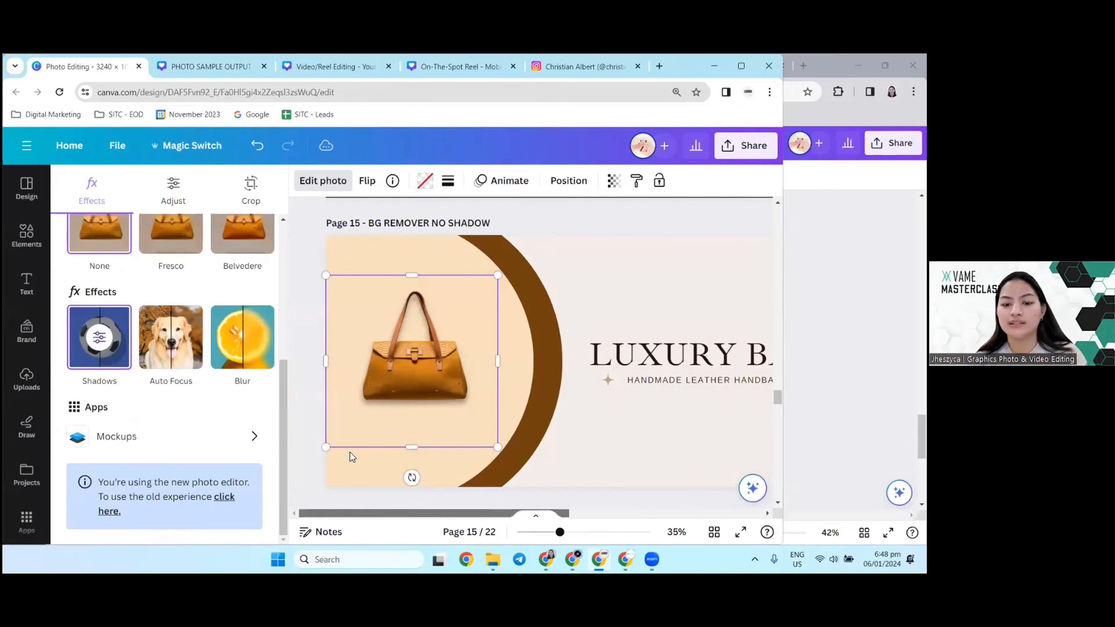
scroll(515, 363, down, 2)
scroll(514, 363, down, 5)
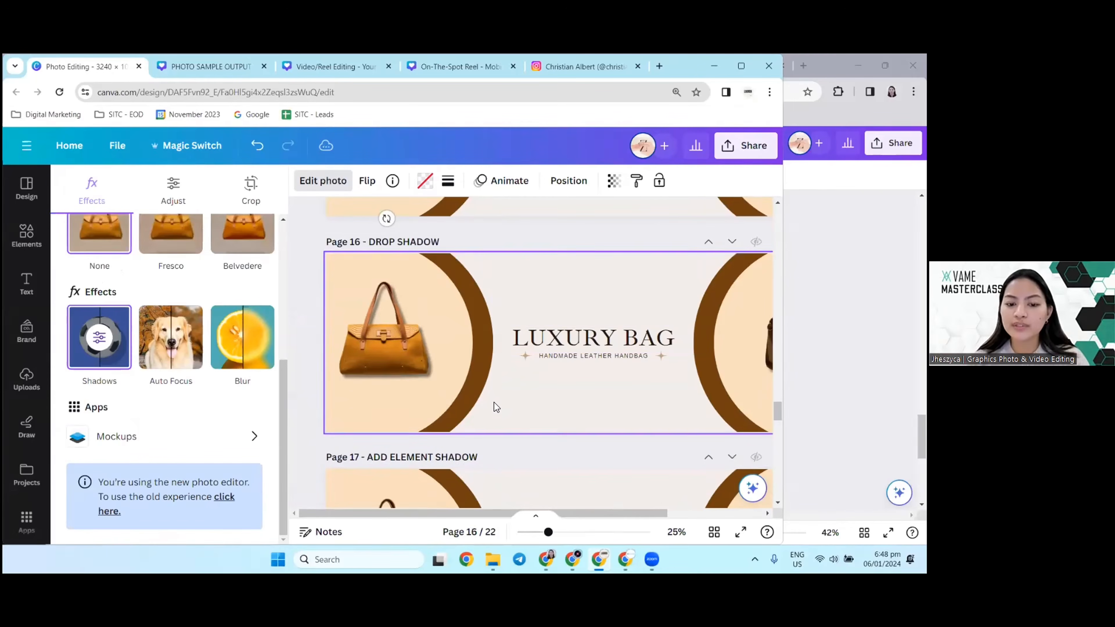
drag(480, 514, 541, 513)
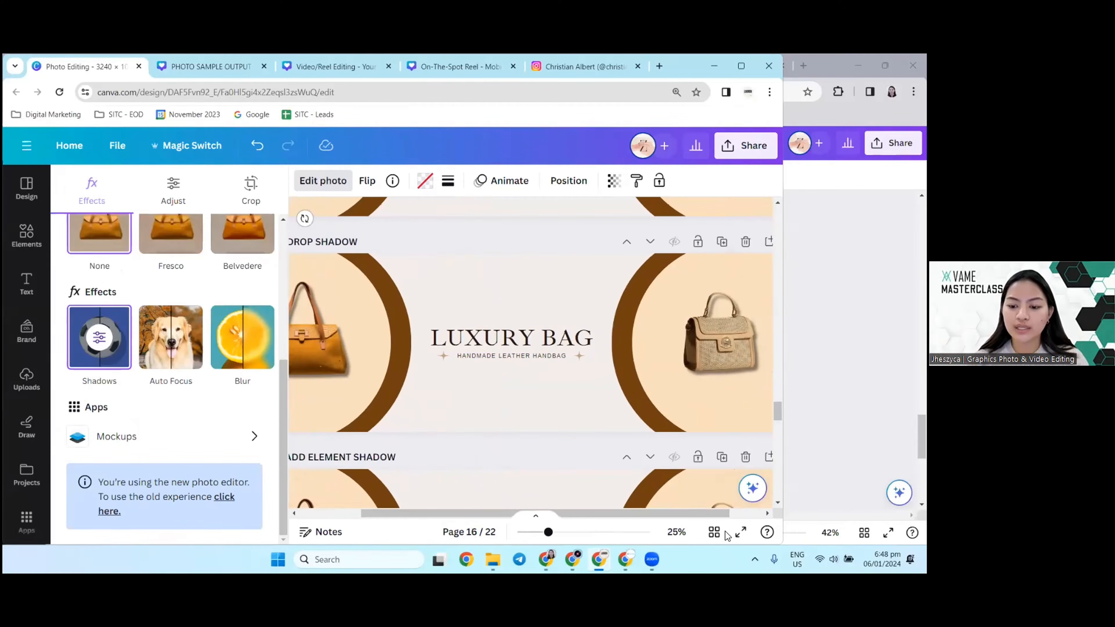
click(739, 533)
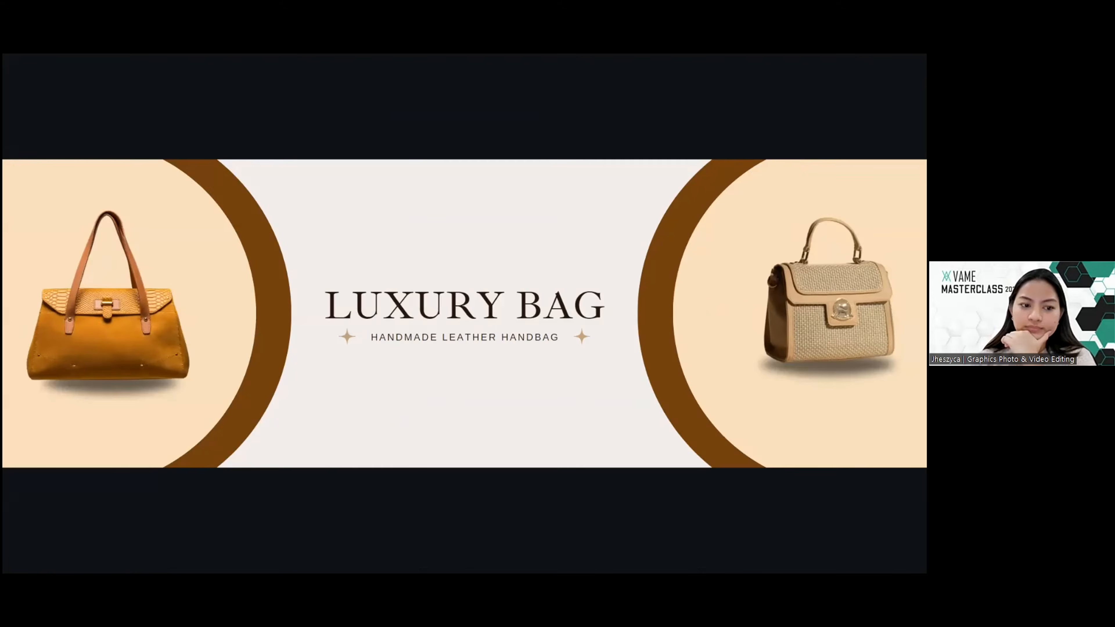
key(Right)
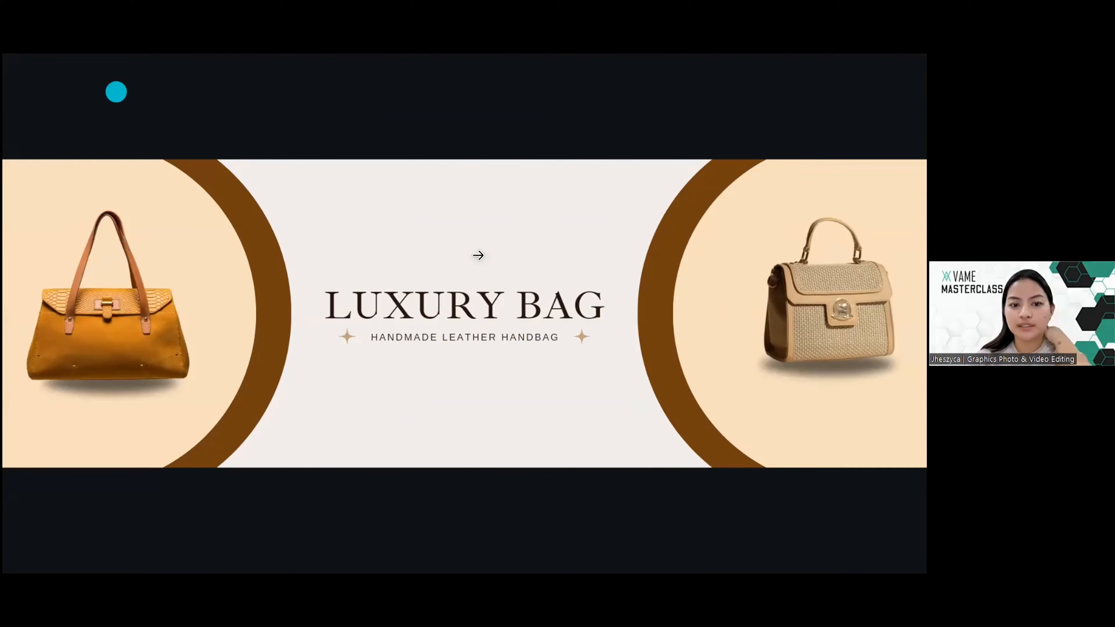
key(Escape)
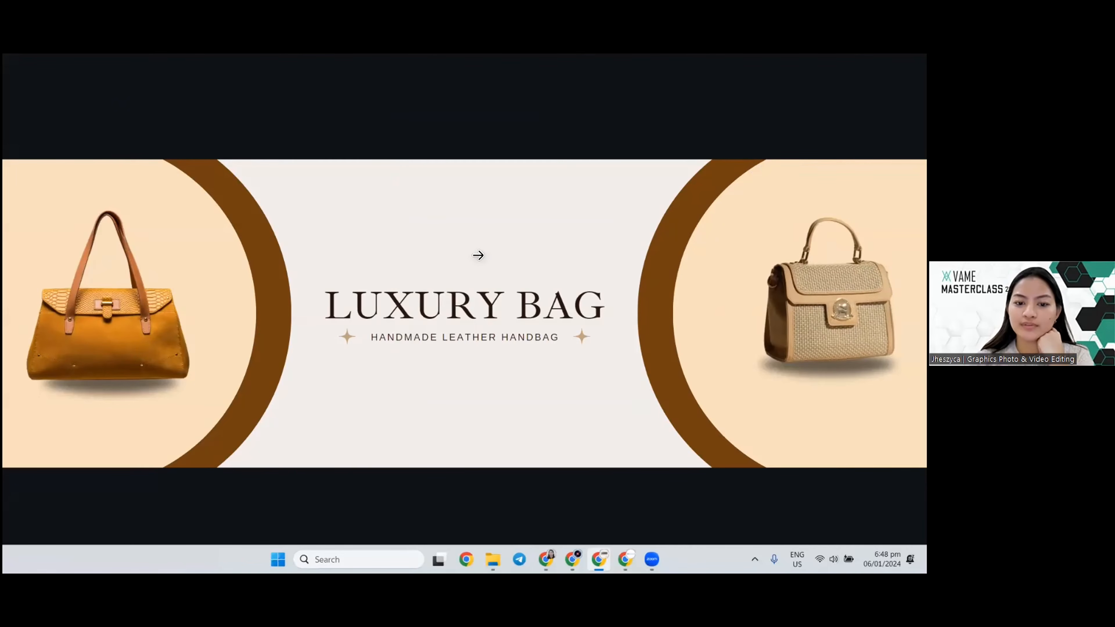
click(502, 194)
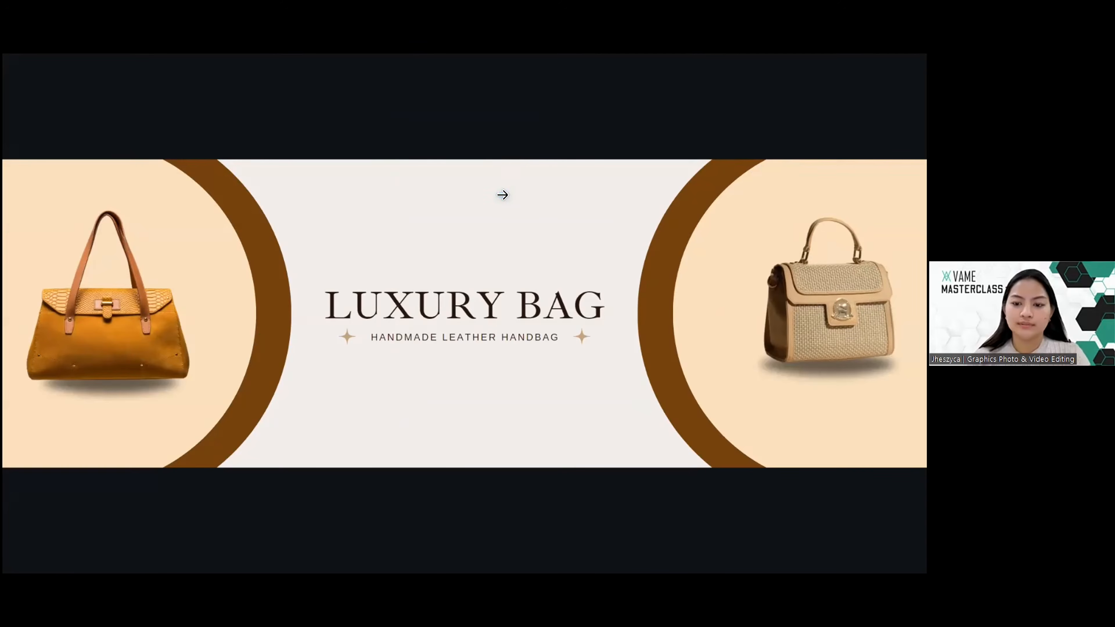
key(Escape)
Step: Move the orange handbag on page 17 up off its separate shadow element to expose the shadow graphic
scroll(421, 315, up, 3)
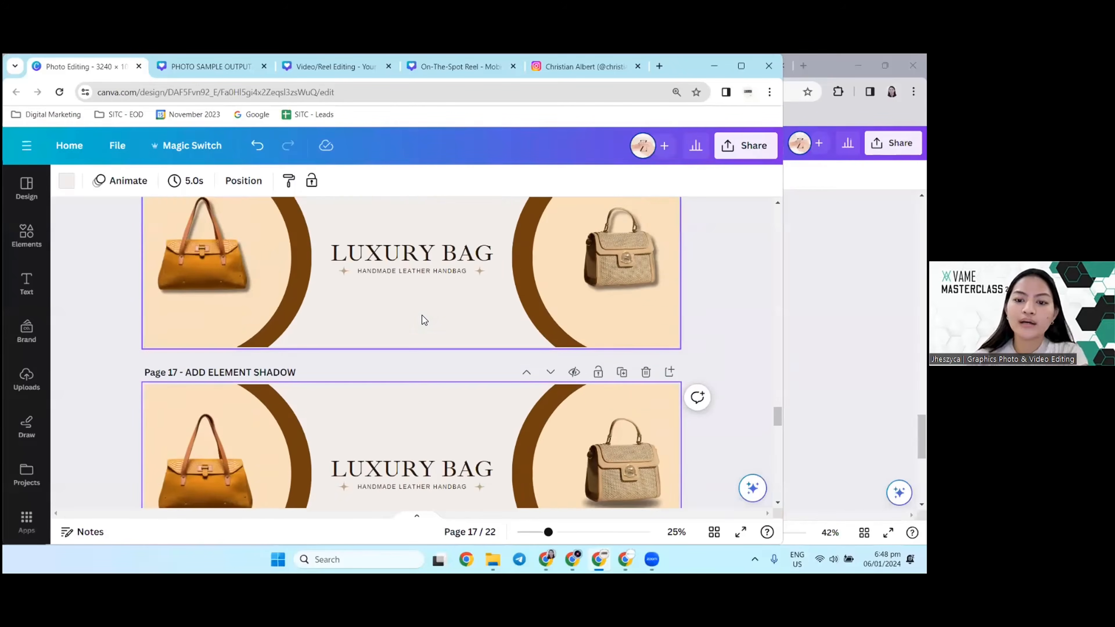
scroll(421, 315, down, 5)
scroll(390, 325, up, 3)
scroll(388, 323, down, 4)
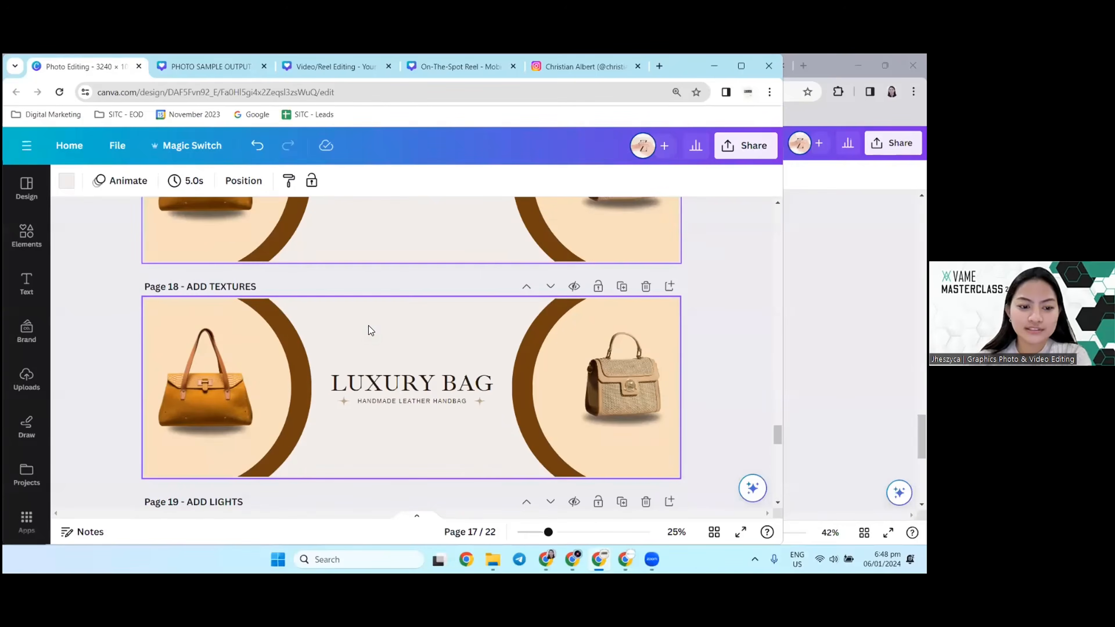
scroll(368, 326, up, 4)
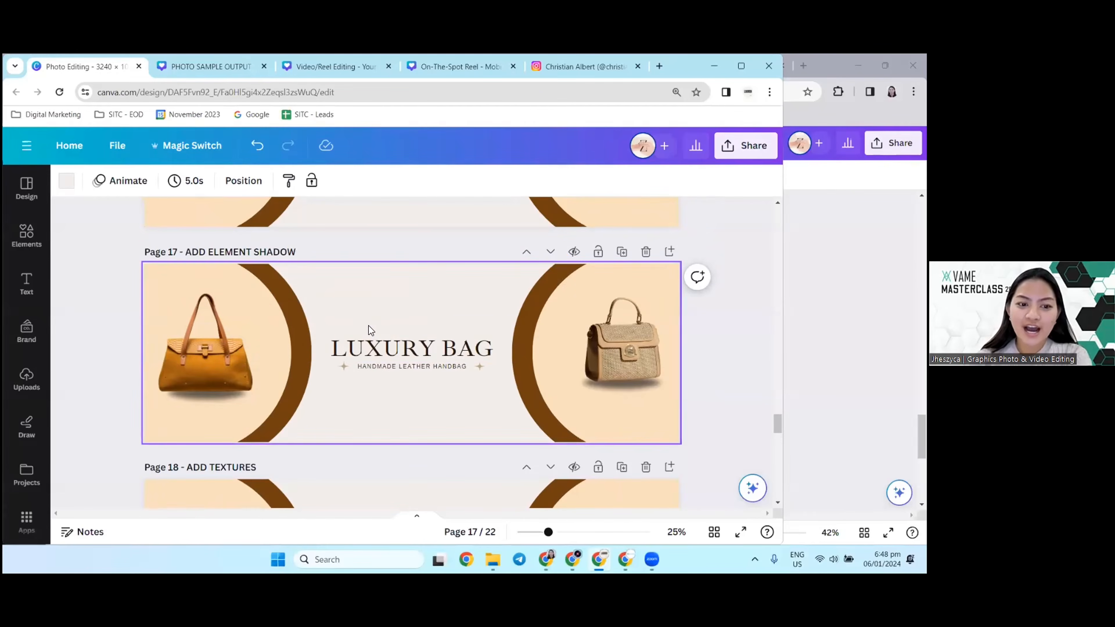
click(253, 324)
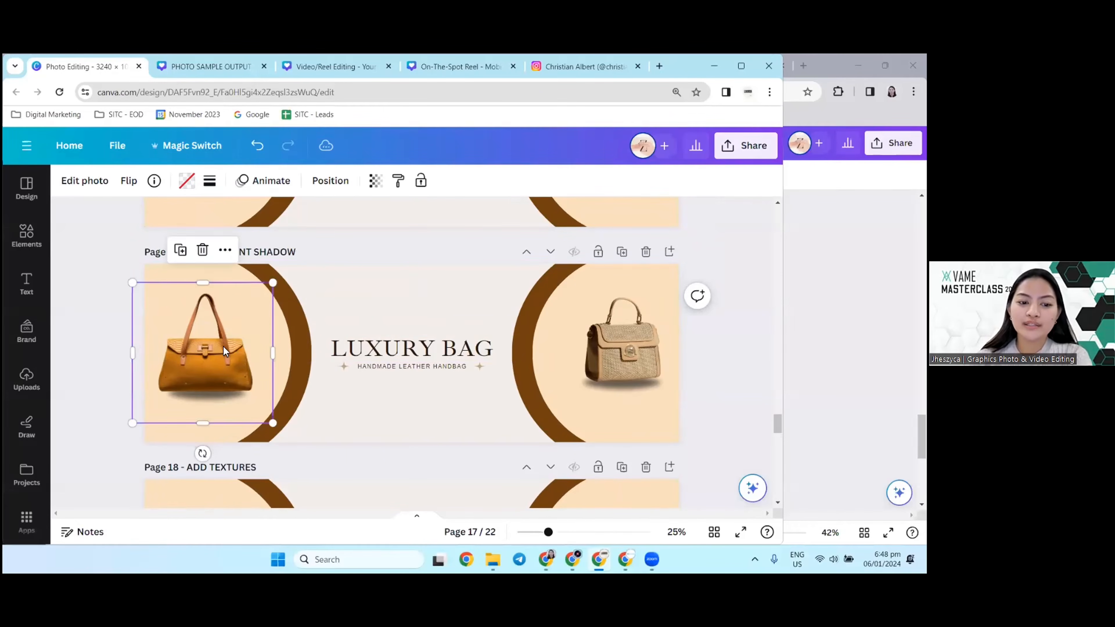
drag(223, 347, 244, 328)
click(218, 401)
click(62, 387)
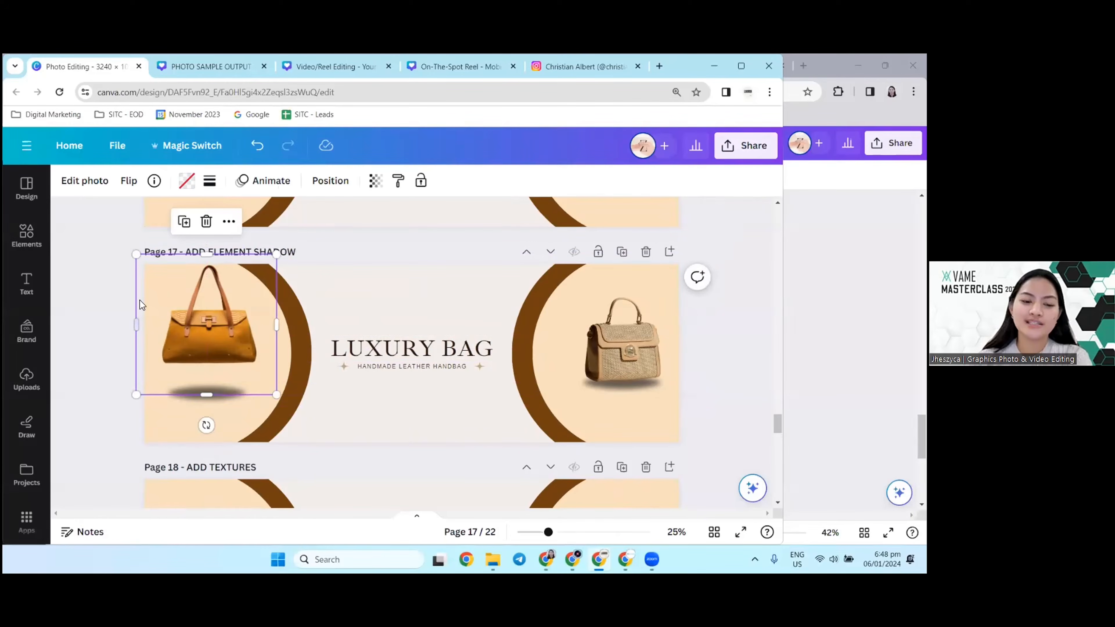
click(195, 395)
click(212, 330)
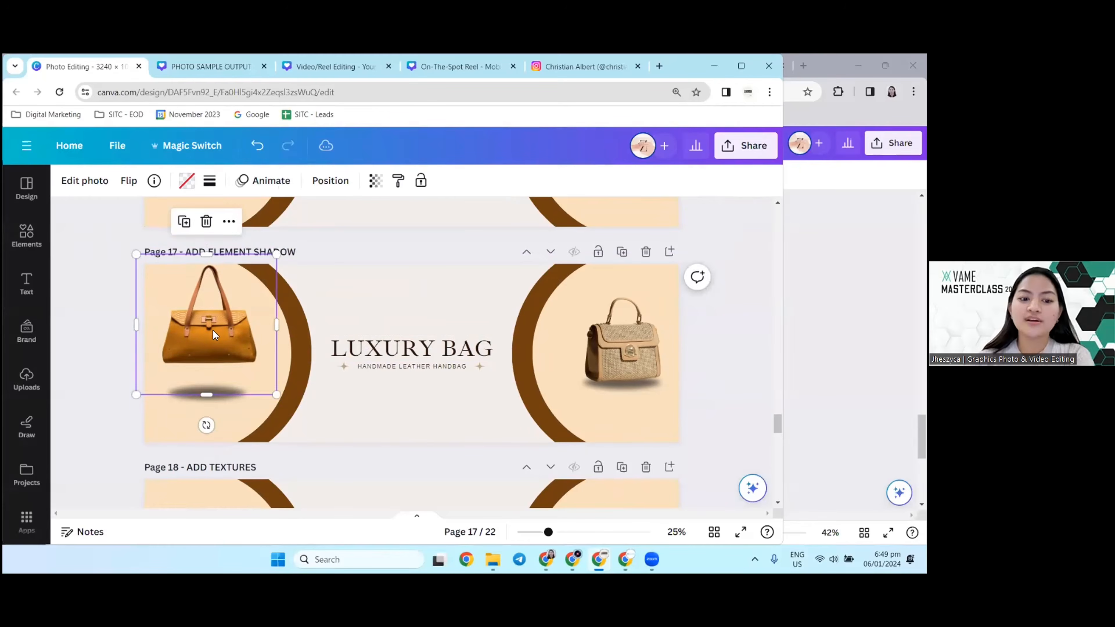
Step: Place the orange handbag back over its shadow element on page 17
drag(218, 323, 216, 335)
click(103, 338)
click(210, 399)
click(111, 338)
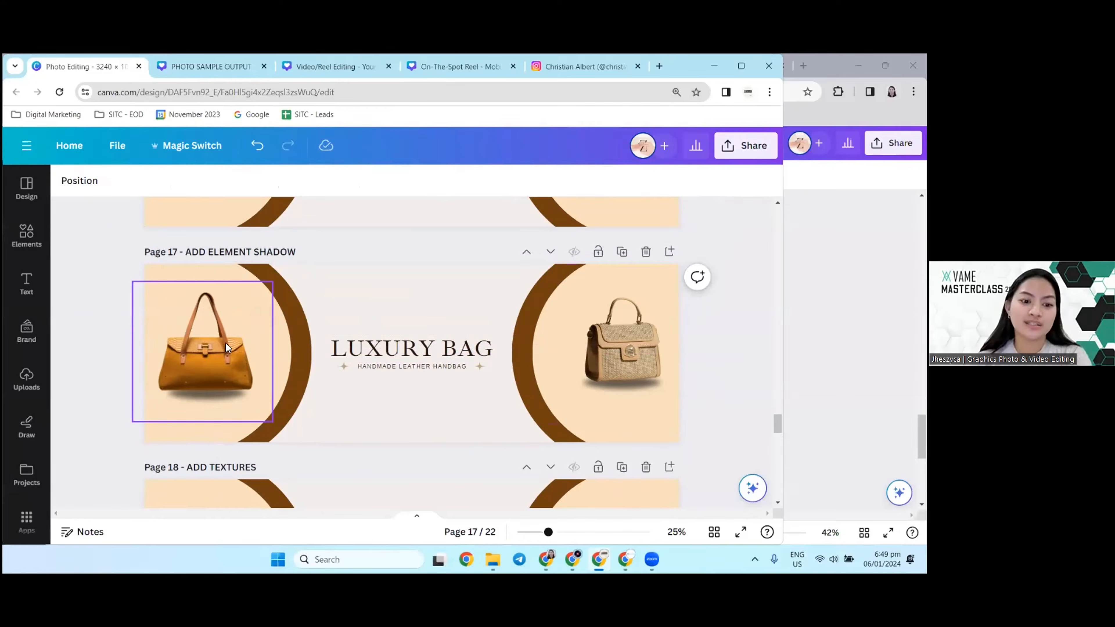
Step: Compare the handbag's drop shadow on page 16 with the element shadow on page 17, zooming in on both
scroll(247, 362, up, 4)
scroll(246, 362, up, 2)
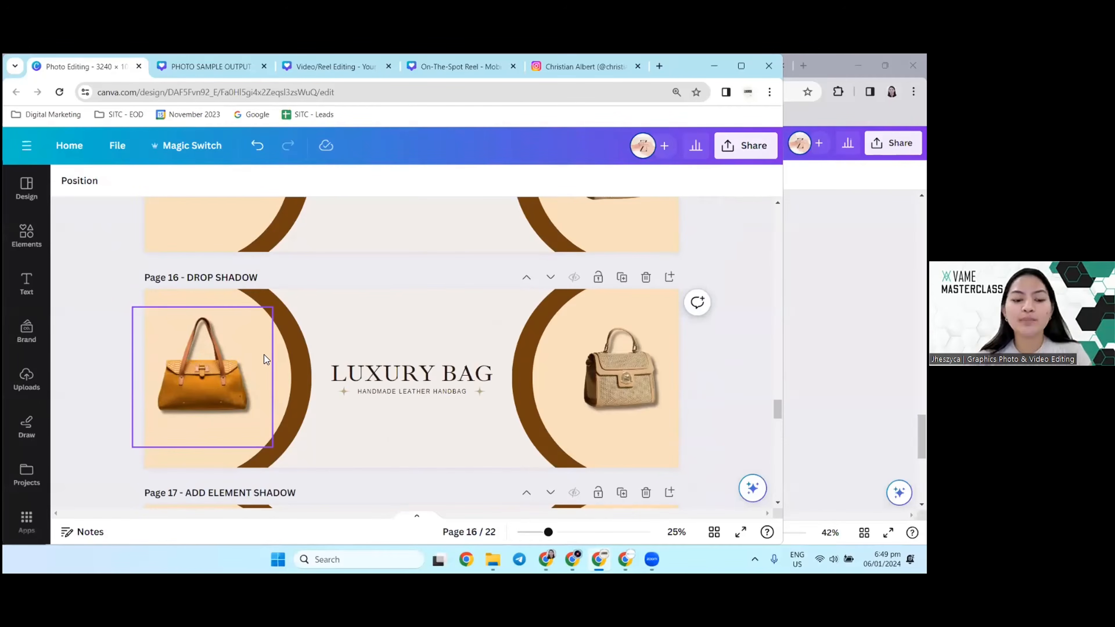
scroll(264, 354, up, 3)
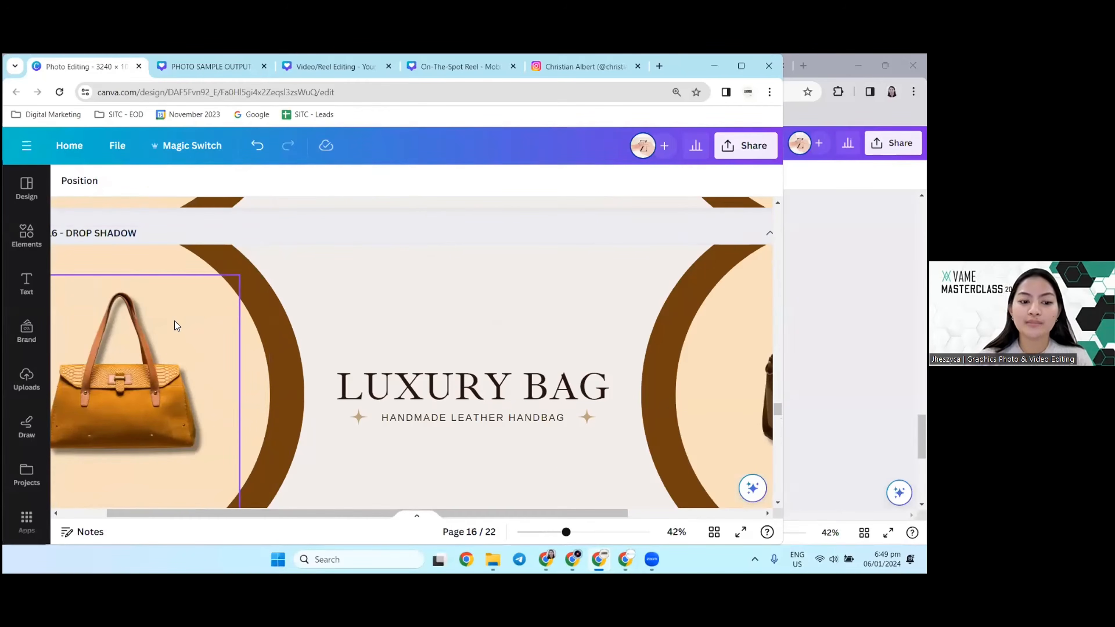
scroll(174, 320, down, 3)
scroll(176, 343, down, 5)
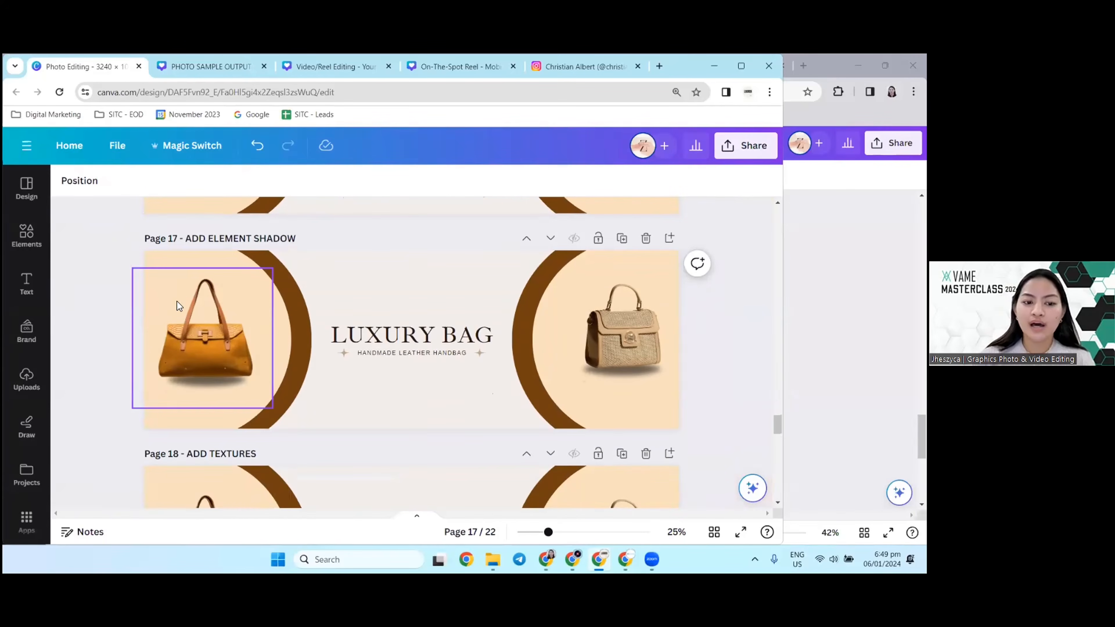
ctrl+scroll(233, 308, up, 1)
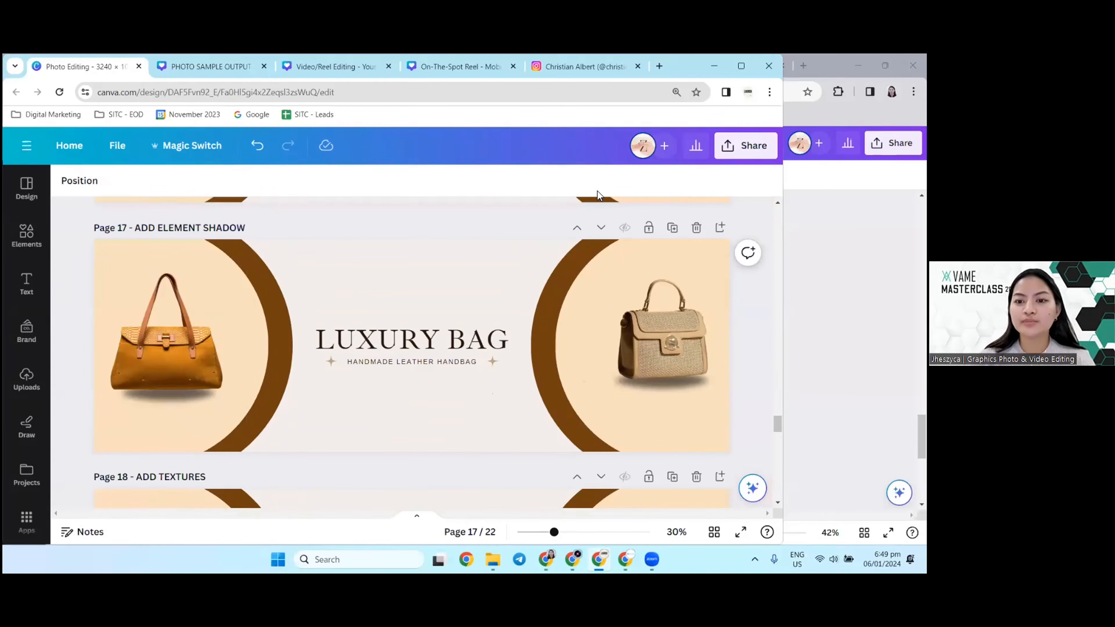
Step: Open the photo editing options for the orange handbag on page 17 and examine its shadow at 35% zoom
click(170, 293)
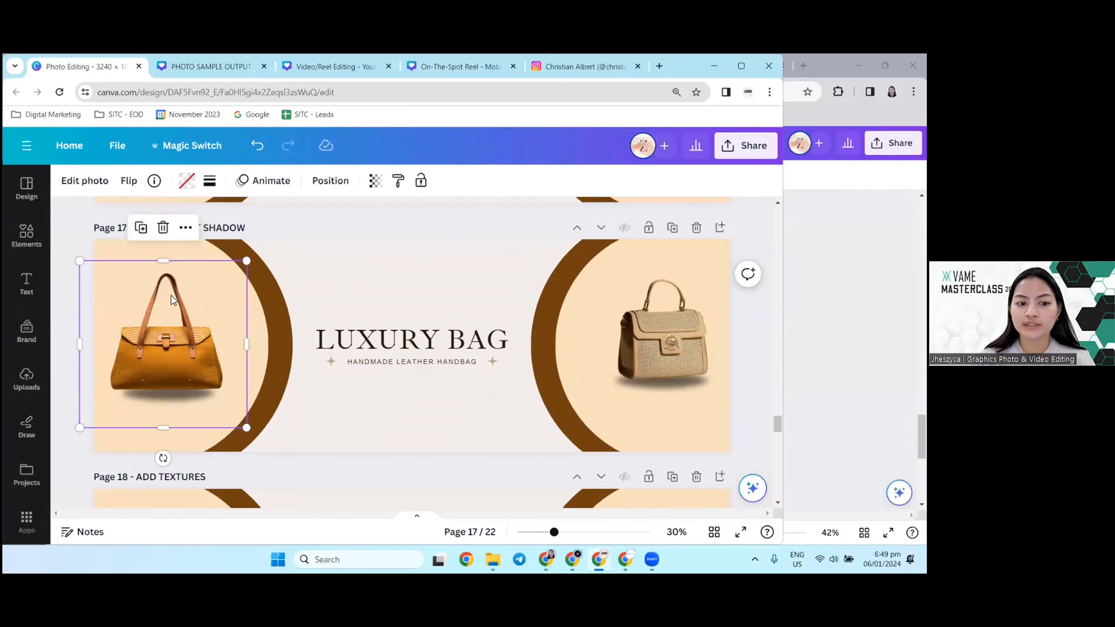
click(91, 221)
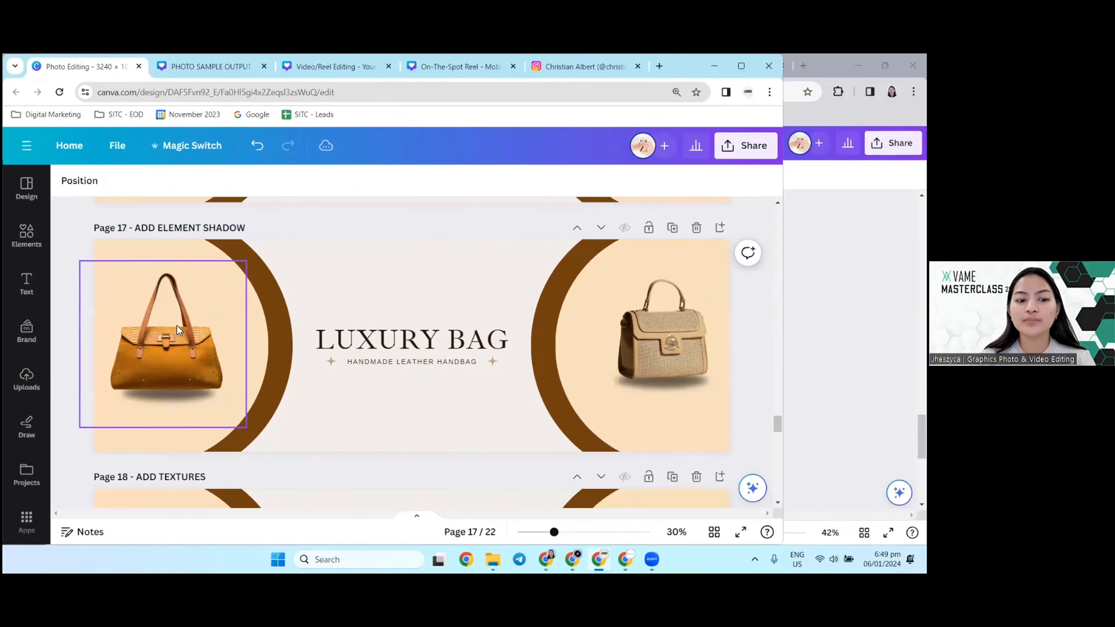
click(177, 325)
click(90, 185)
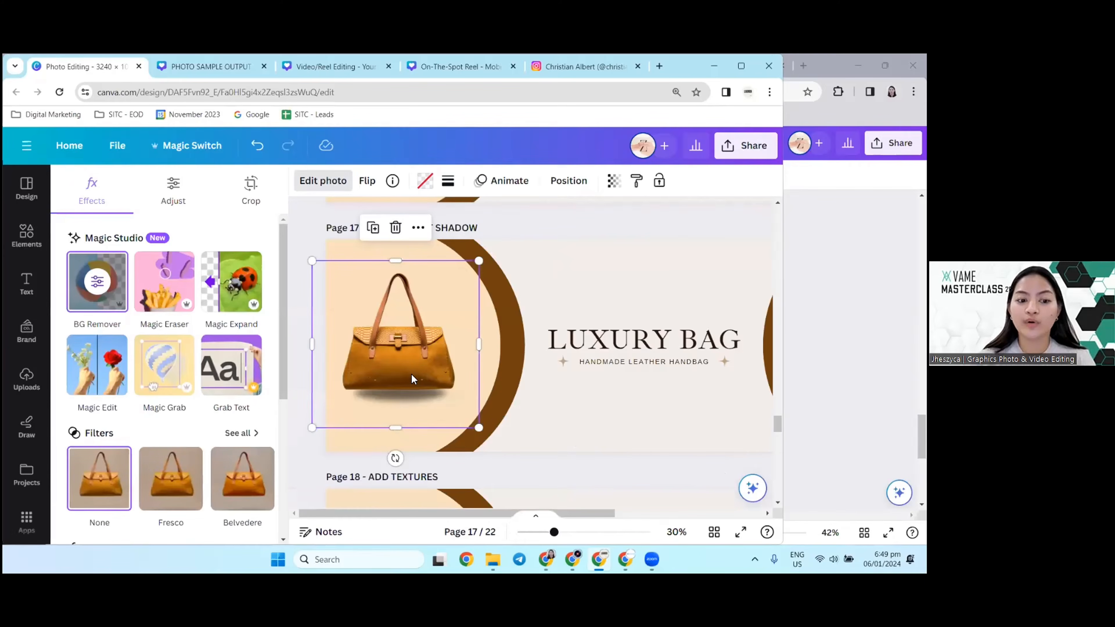
scroll(408, 375, down, 2)
scroll(338, 378, up, 1)
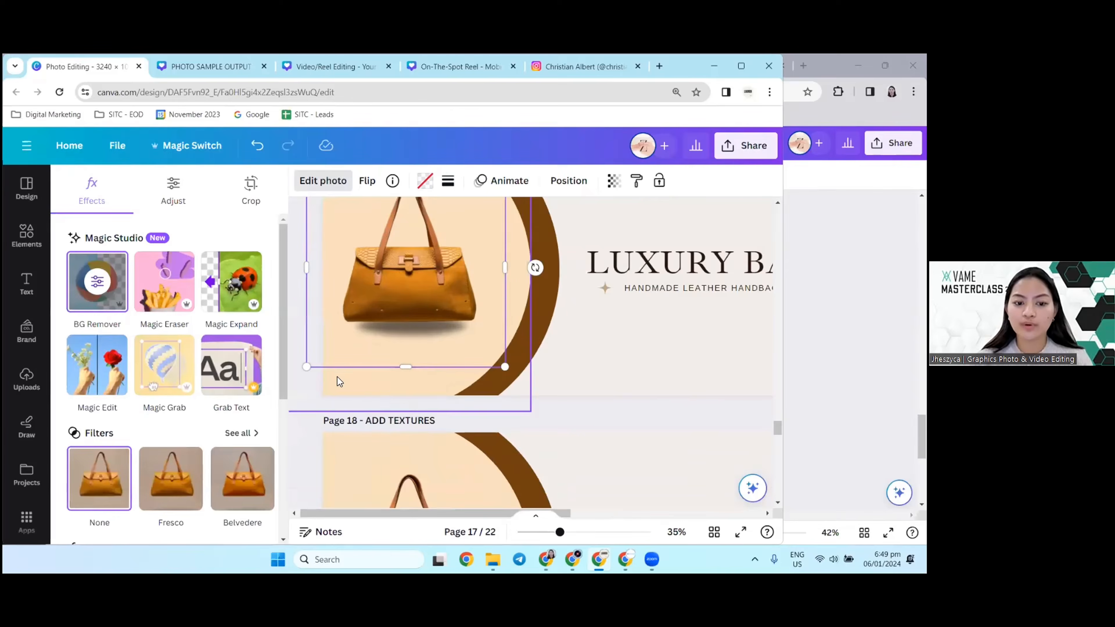
Step: Move the orange handbag on page 17 upward away from its shadow element and select the shadow graphic
scroll(303, 423, down, 2)
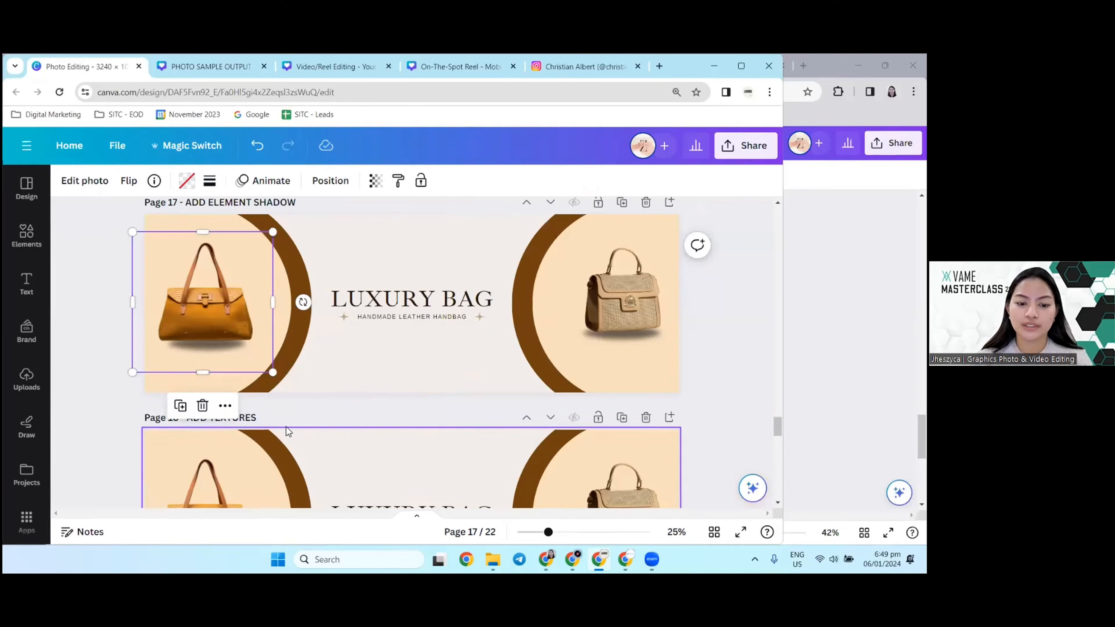
drag(224, 313, 225, 273)
click(204, 347)
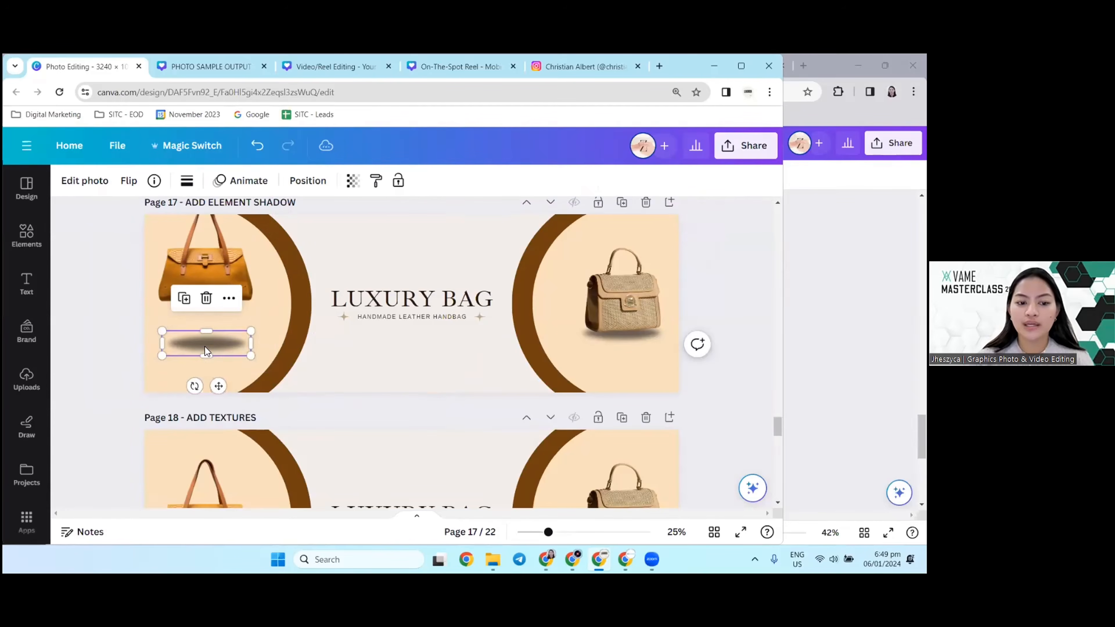
Step: Search the elements library for "shadow" graphics and clear the search
click(27, 235)
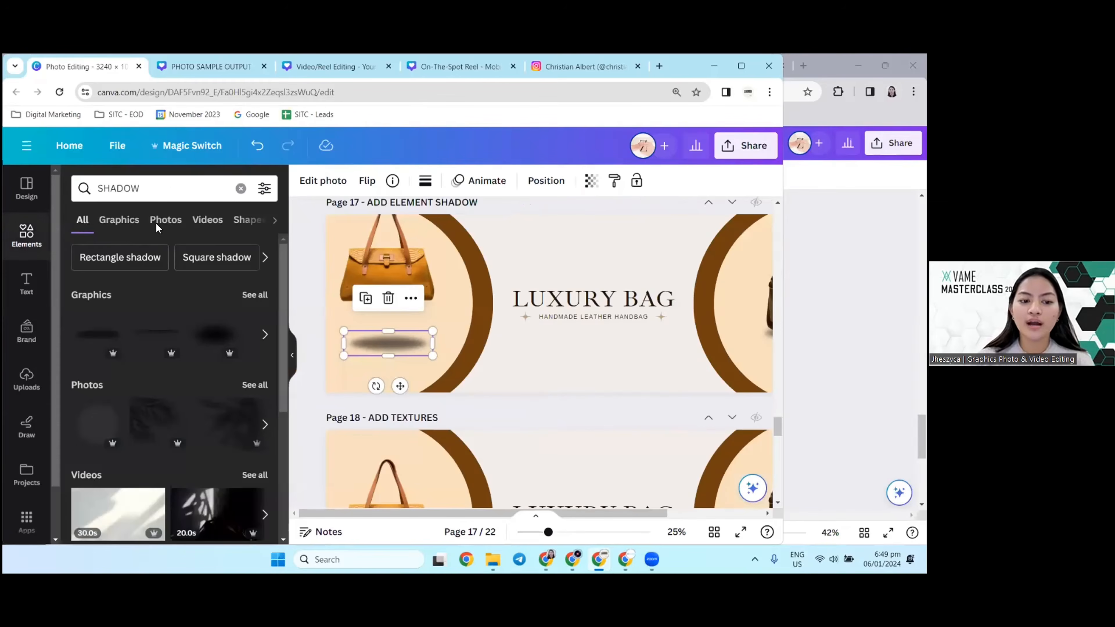
click(197, 182)
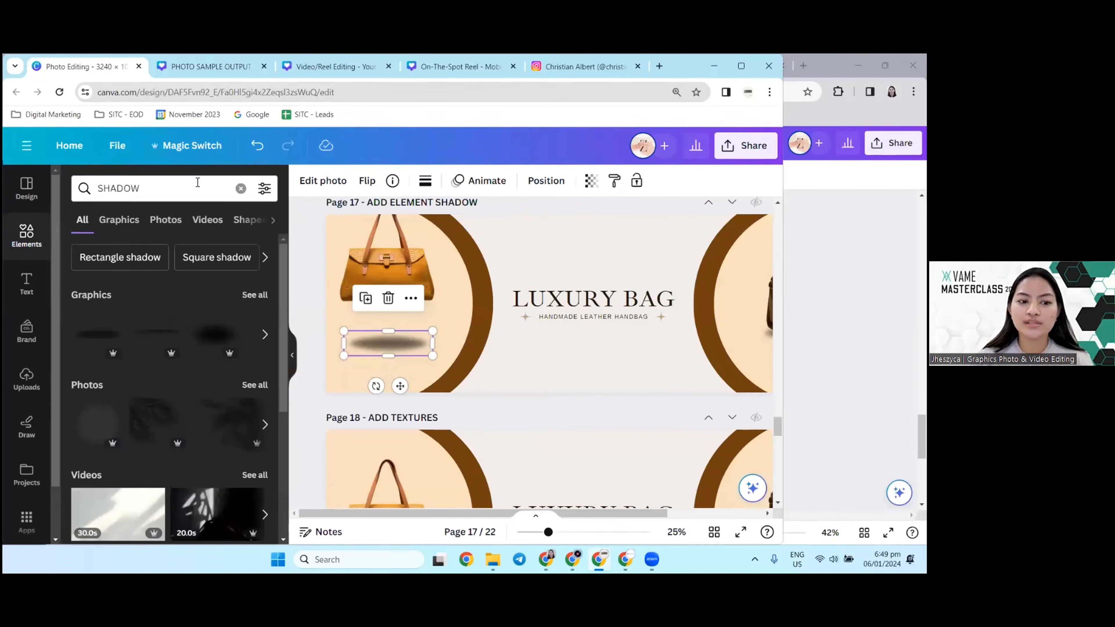
click(240, 188)
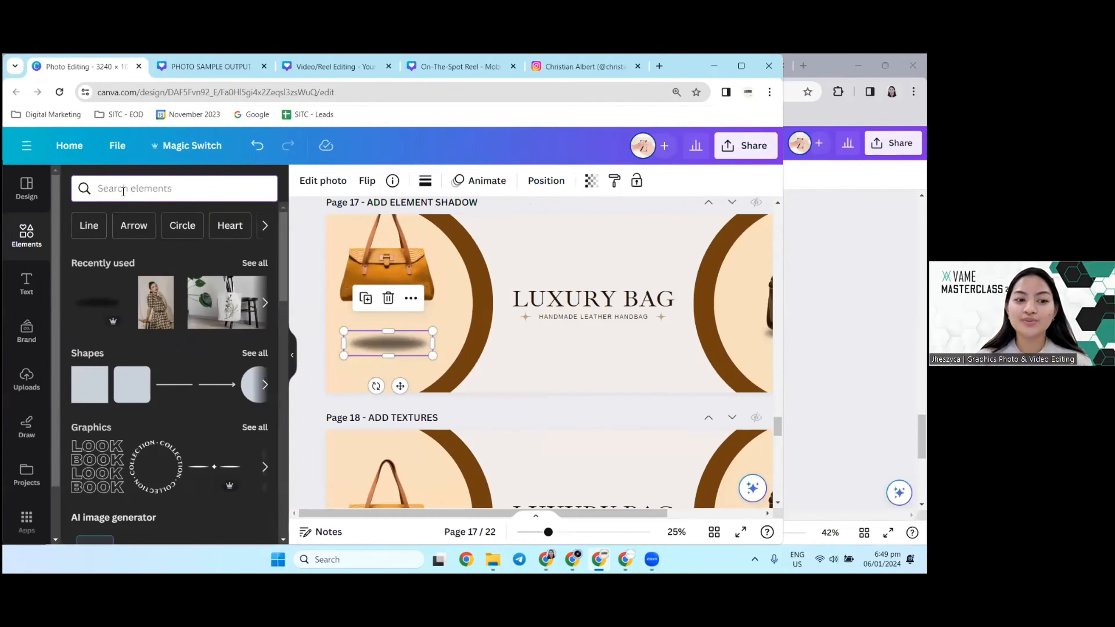
text(shadow)
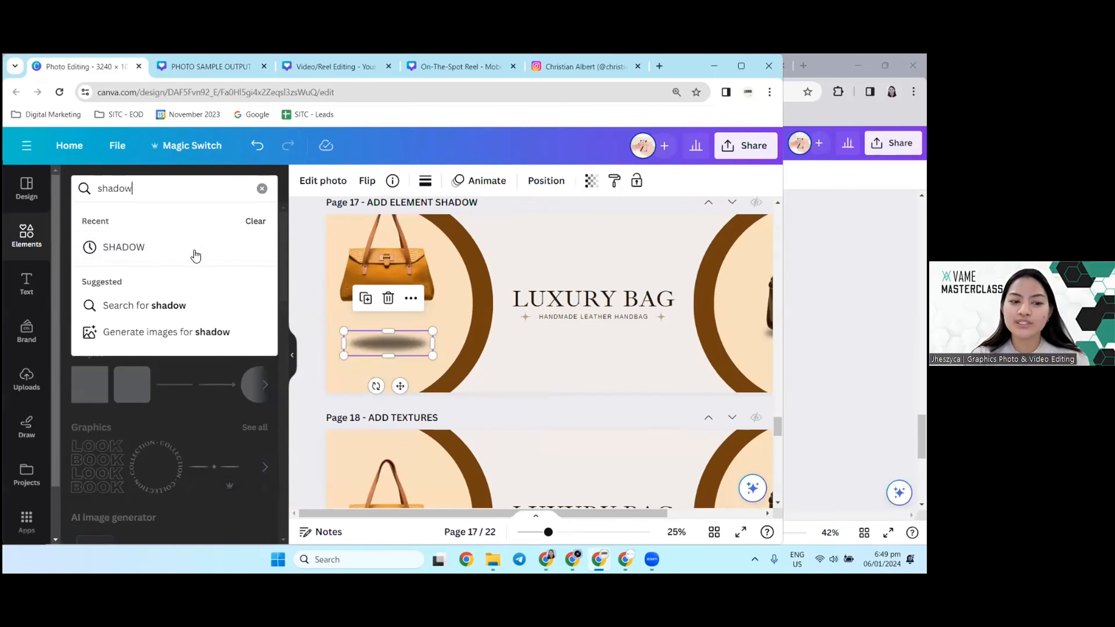
click(195, 255)
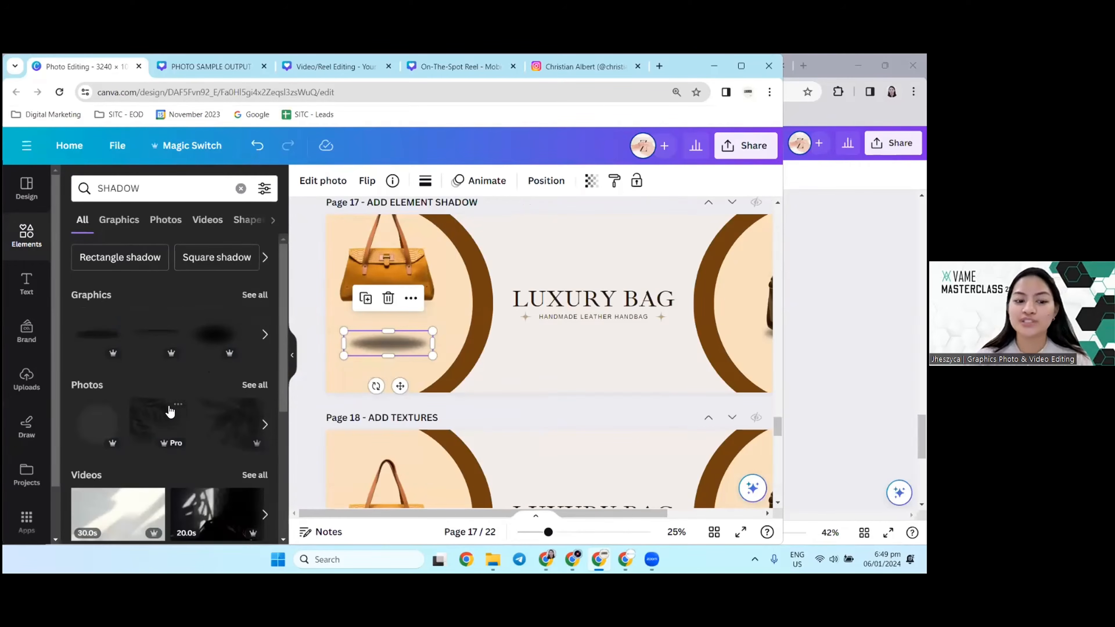
click(240, 187)
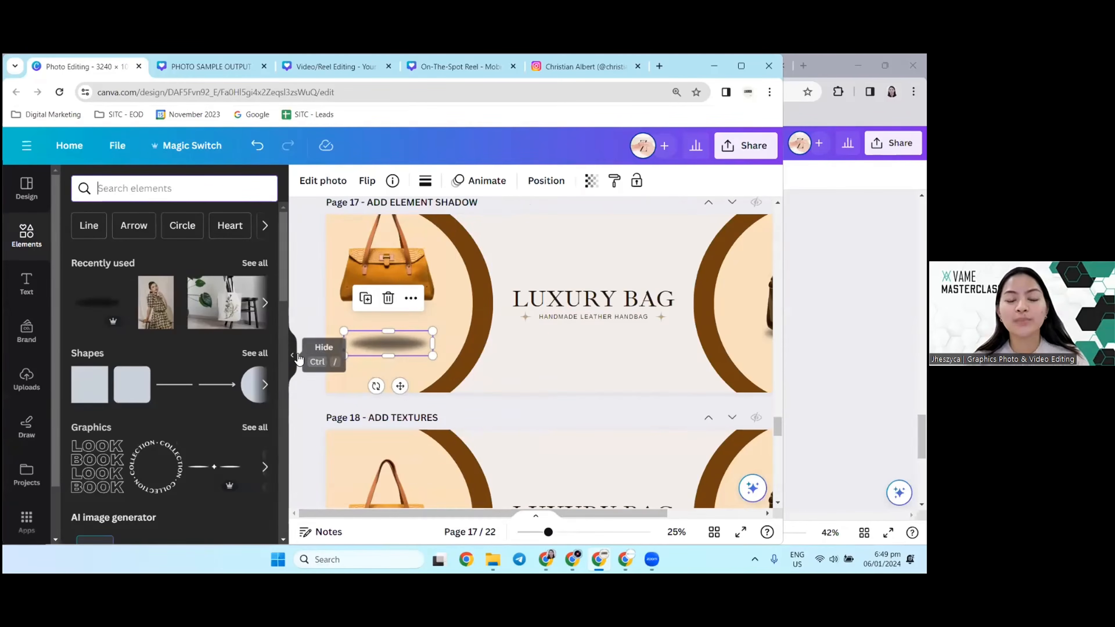
Step: Move the orange handbag on page 17 back down onto its shadow element and deselect it
scroll(378, 419, up, 2)
scroll(378, 420, down, 3)
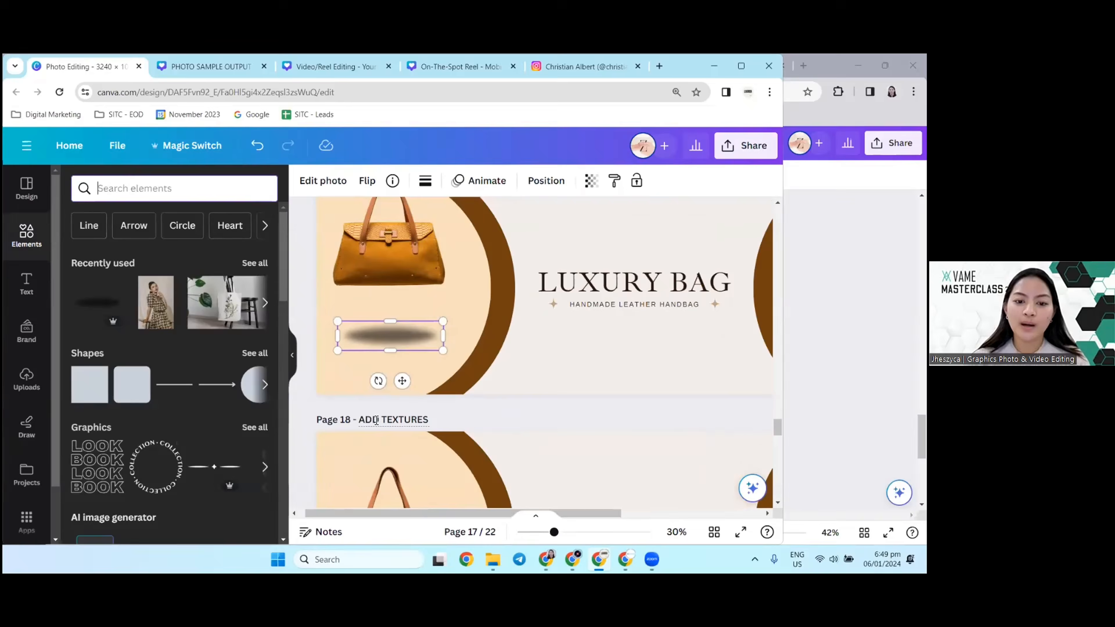
drag(373, 284, 373, 316)
click(440, 413)
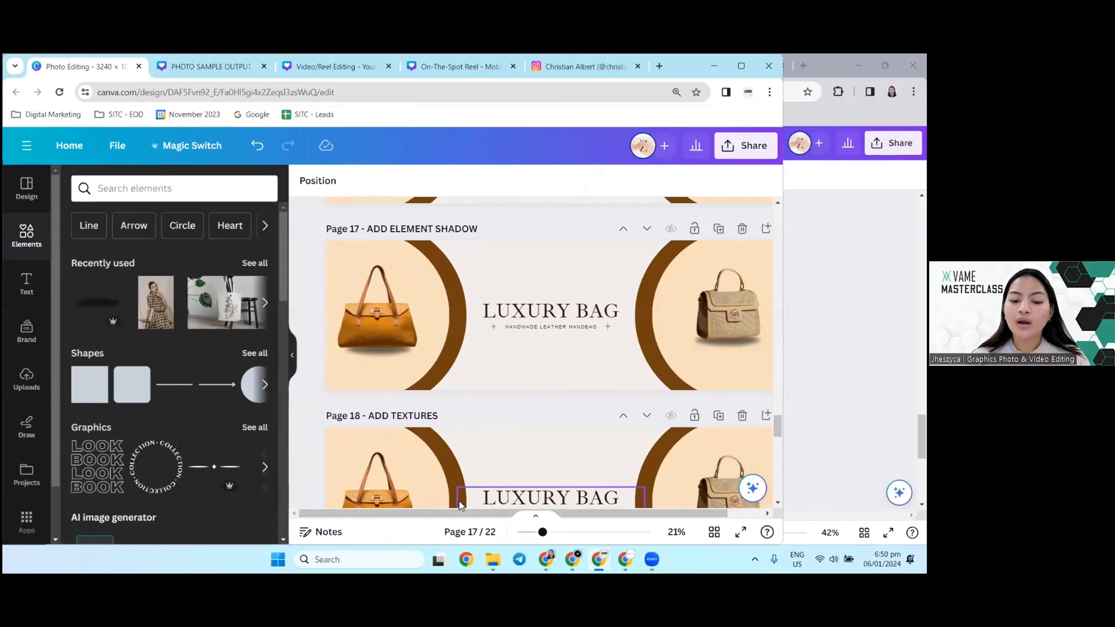
Step: Close the elements library and inspect both handbags and their element shadows on page 17
scroll(496, 518, right, 2)
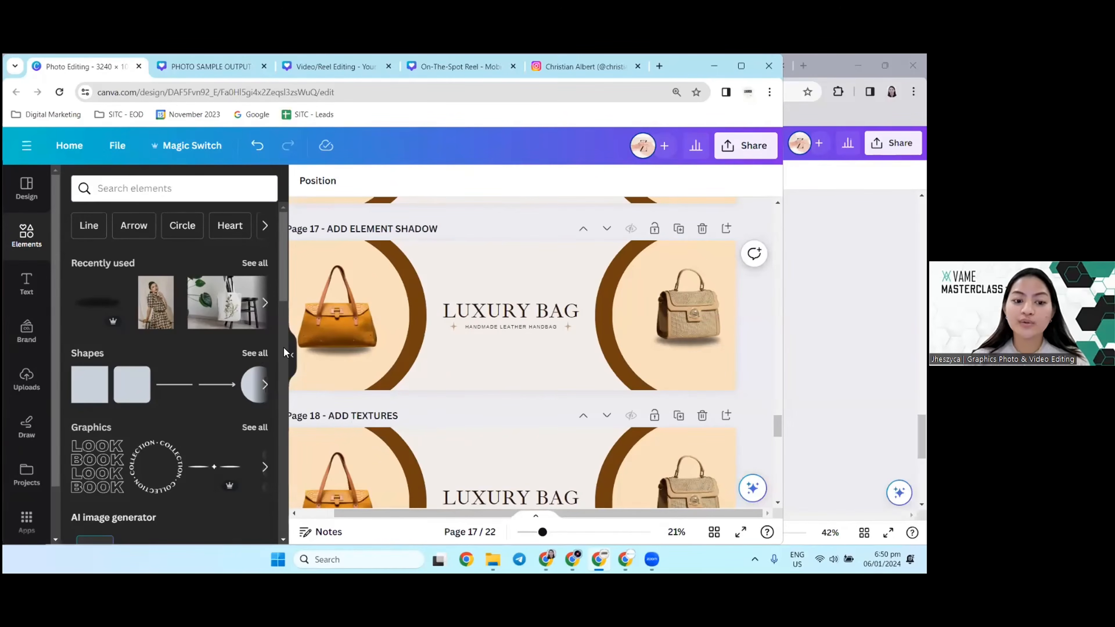
click(294, 353)
click(602, 319)
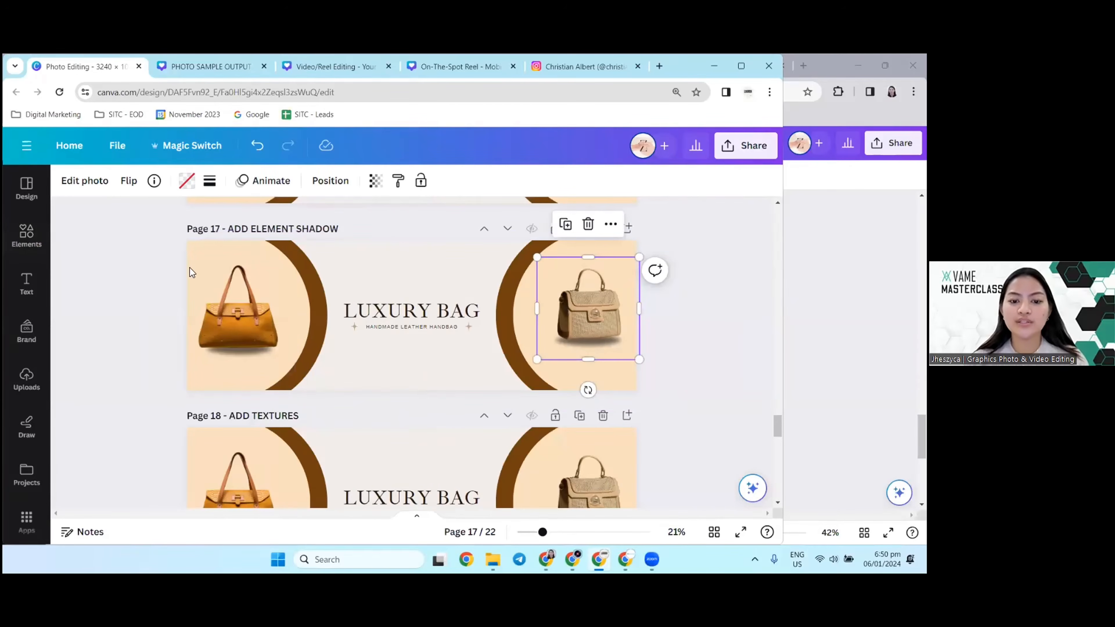
click(146, 271)
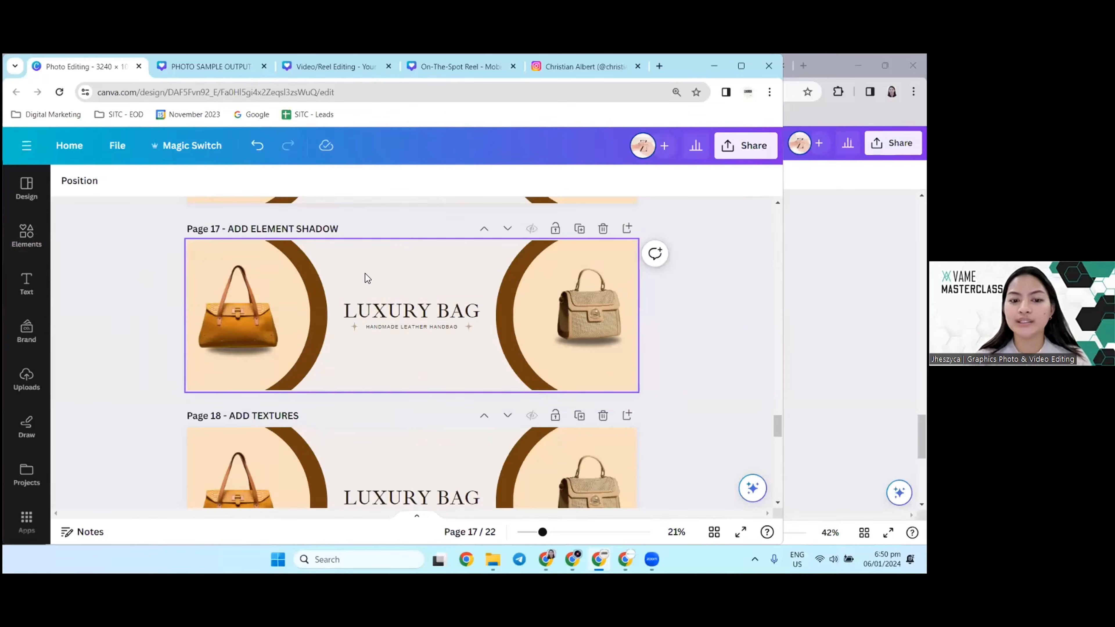
key(ctrl+plus)
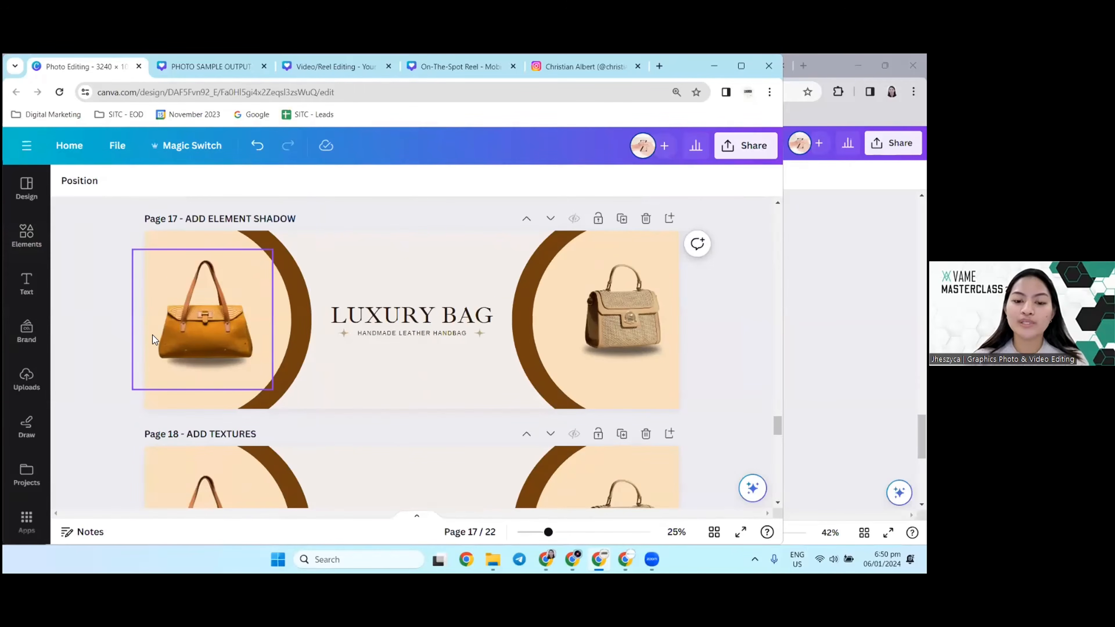
mouse_move(633, 323)
mouse_down()
mouse_move(634, 310)
mouse_move(633, 321)
mouse_up()
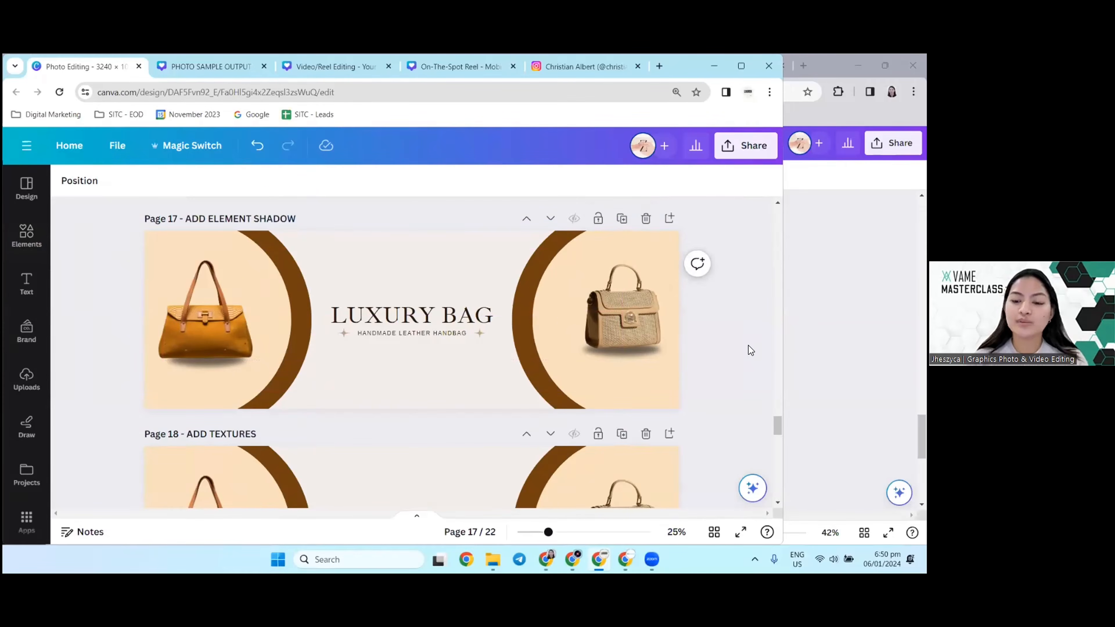
Step: Compare the drop-shadow banner on page 16 with the element-shadow banner on page 17
scroll(729, 341, up, 4)
ctrl+scroll(109, 303, down, 2)
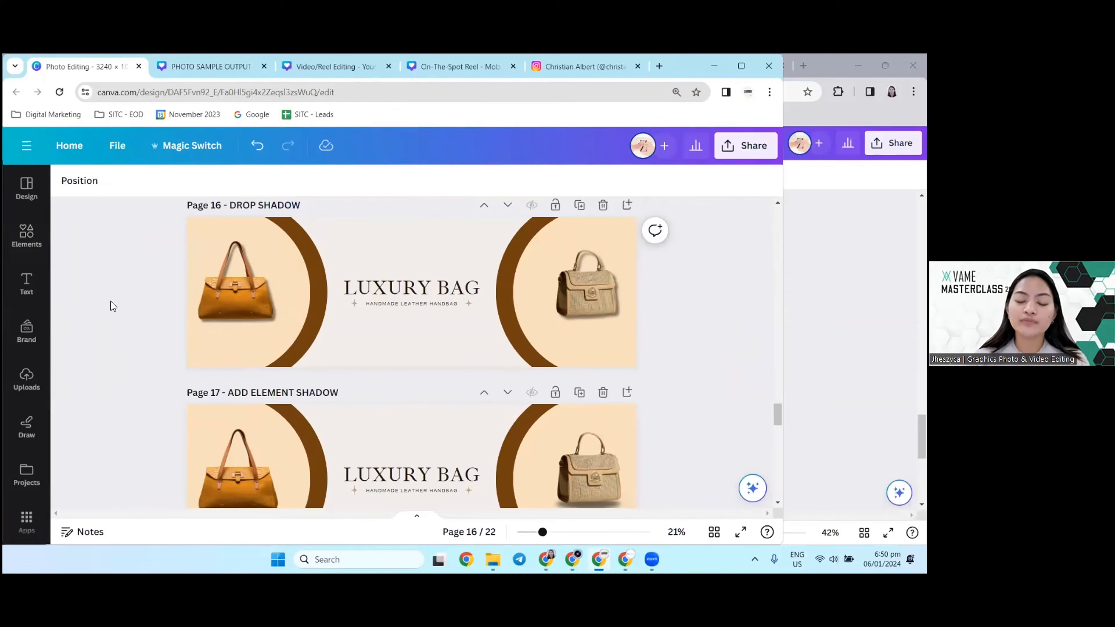
scroll(112, 237, down, 1)
scroll(485, 338, up, 2)
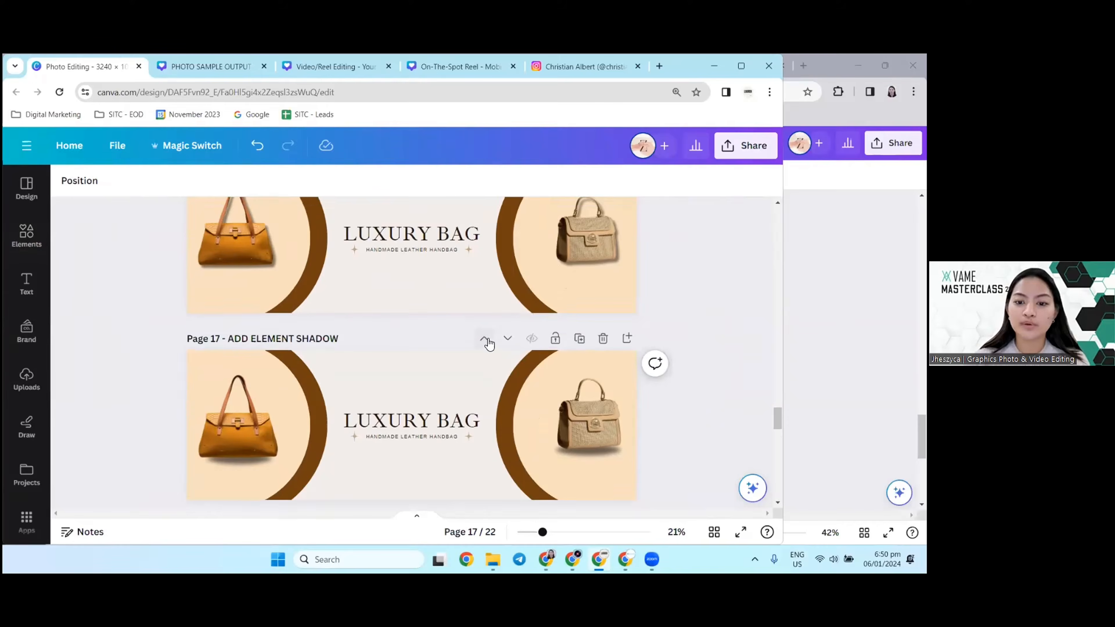
scroll(166, 289, down, 2)
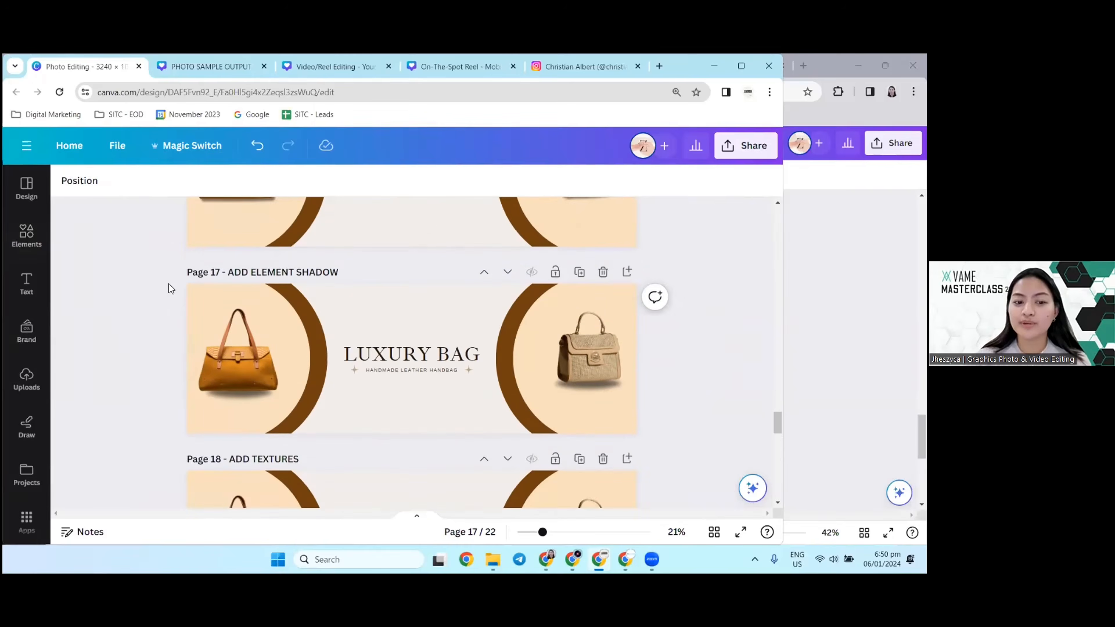
scroll(588, 409, up, 1)
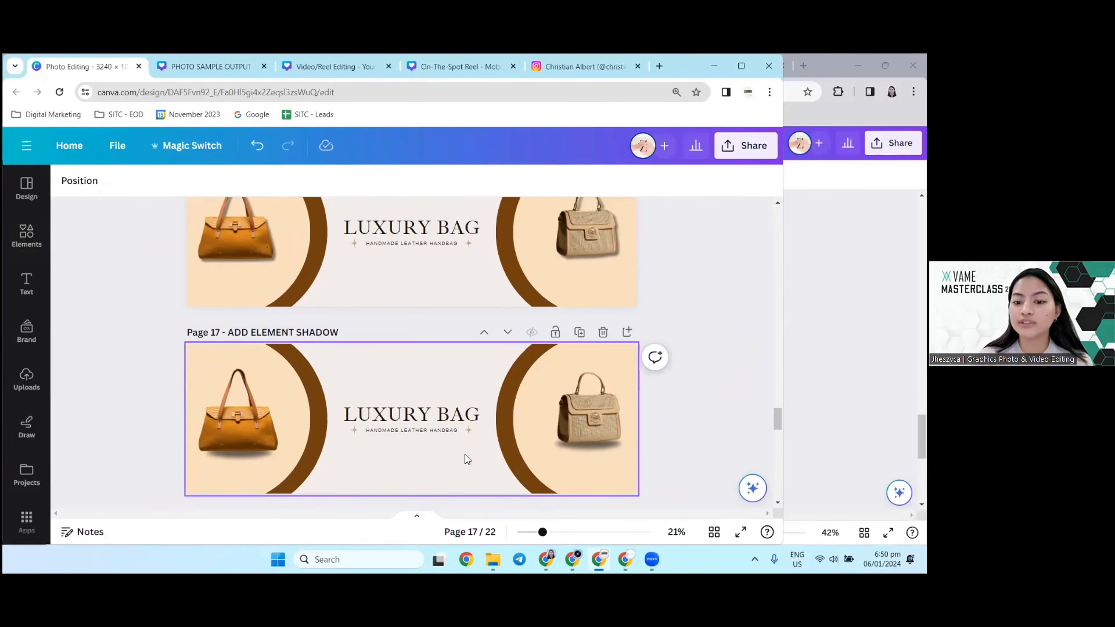
scroll(613, 337, up, 2)
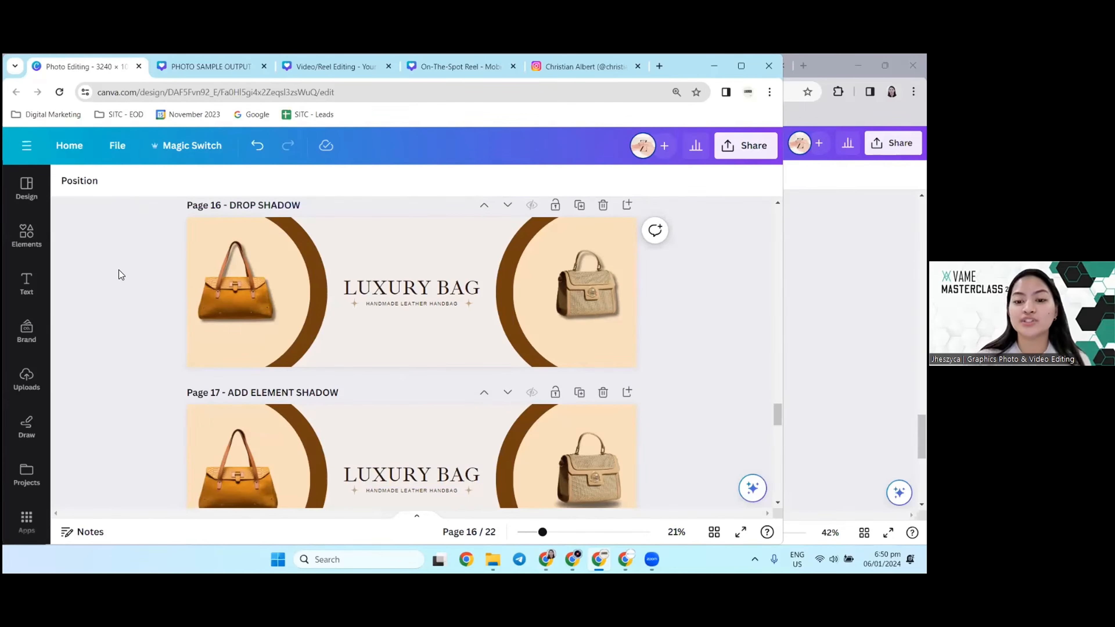
scroll(160, 244, down, 1)
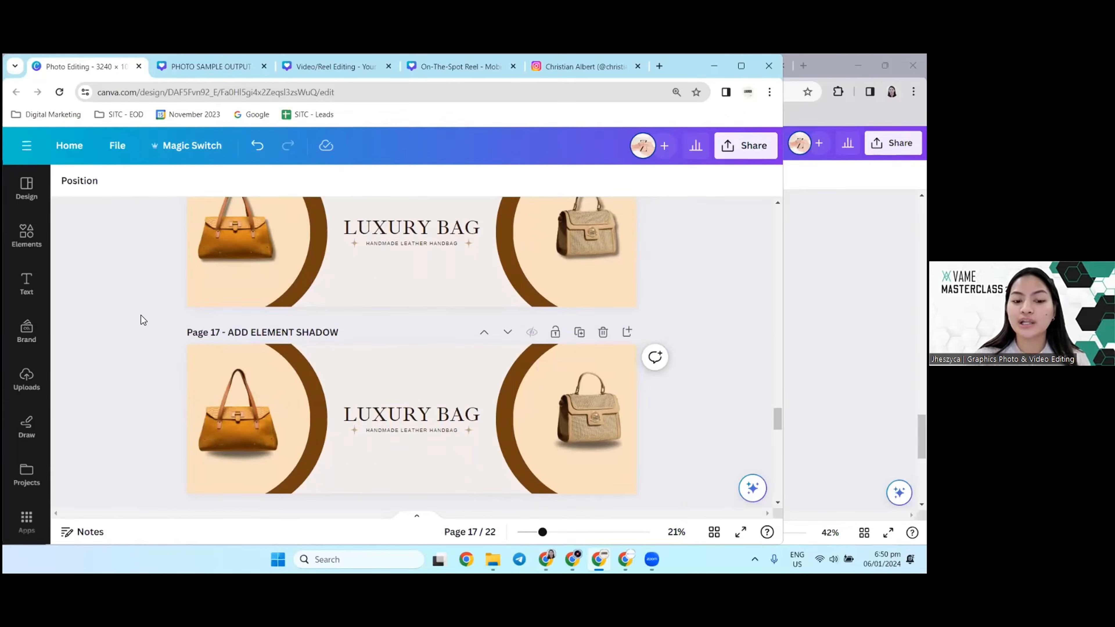
scroll(76, 327, up, 1)
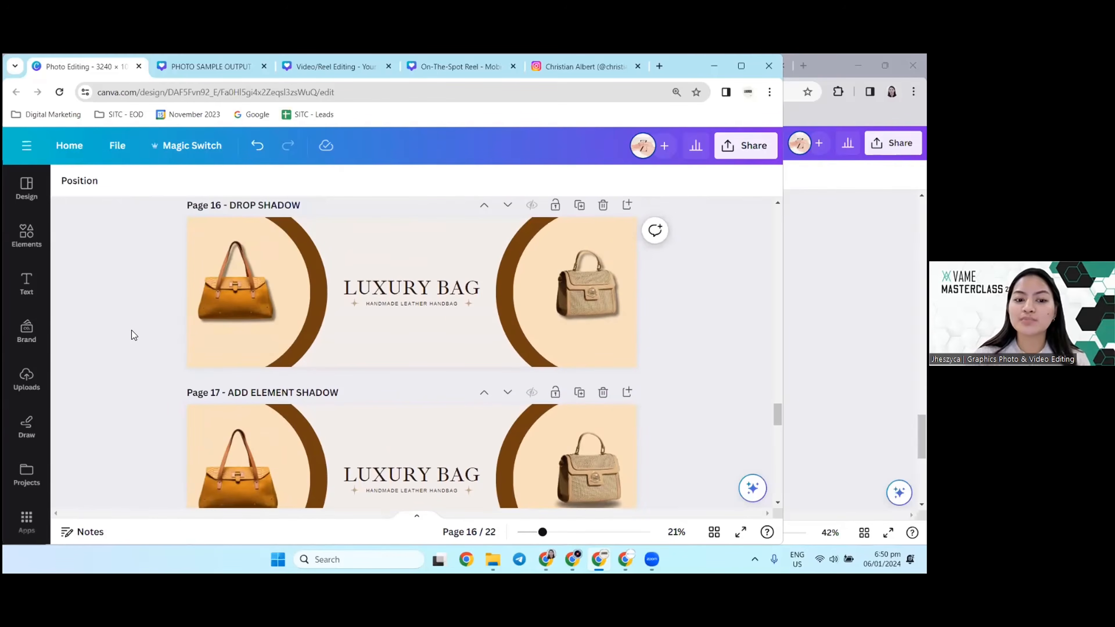
scroll(48, 313, down, 1)
scroll(201, 297, down, 1)
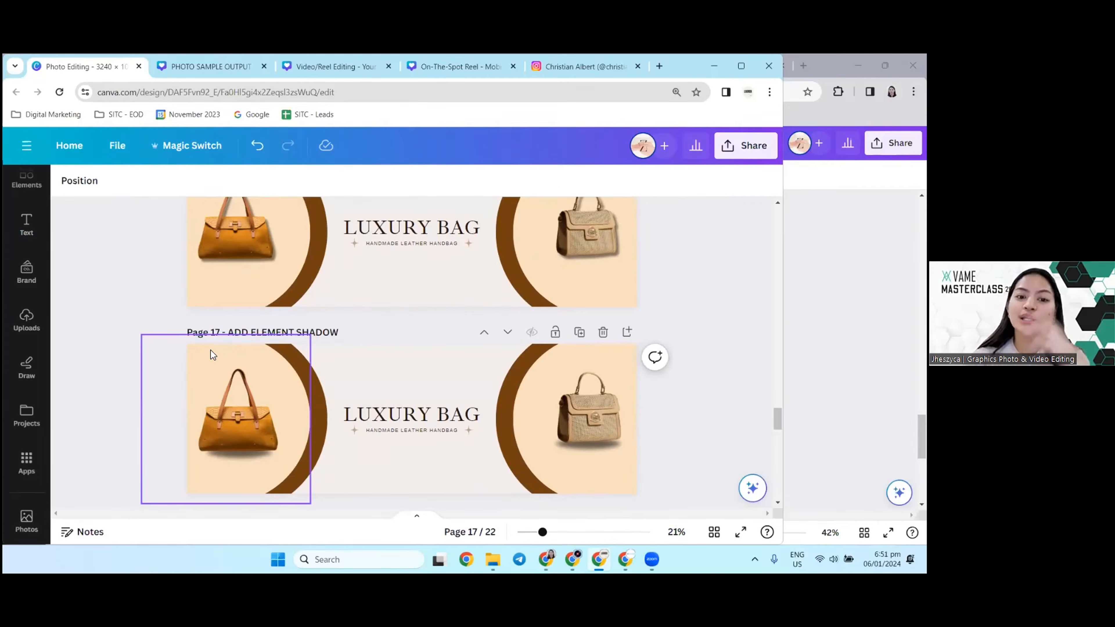
scroll(259, 314, down, 2)
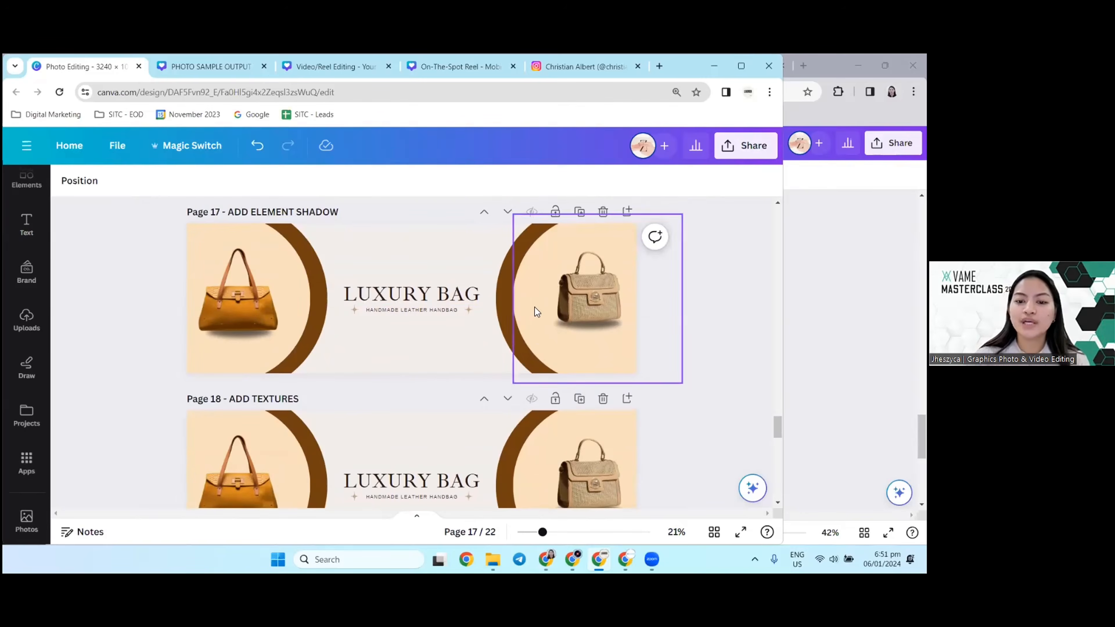
Step: Nudge the beige handbag on page 17 slightly upward relative to its shadow element and deselect it
scroll(602, 307, up, 2)
mouse_move(594, 254)
mouse_down()
mouse_move(587, 229)
mouse_move(596, 251)
mouse_up()
scroll(603, 330, up, 1)
scroll(603, 330, down, 3)
click(591, 303)
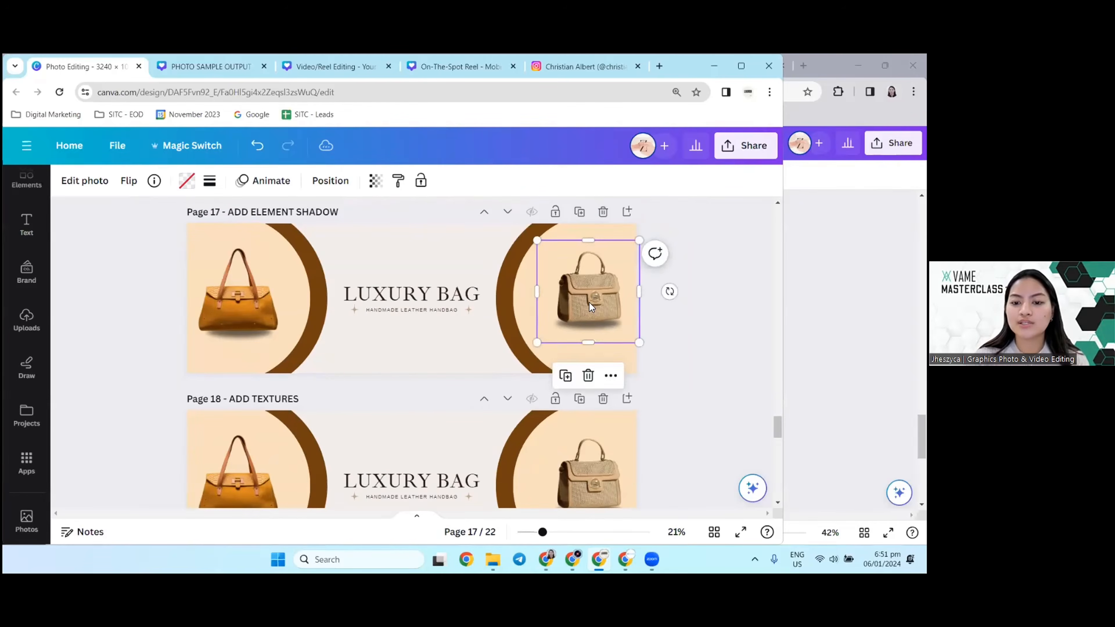
mouse_move(588, 303)
mouse_down()
mouse_move(587, 276)
mouse_move(588, 300)
mouse_up()
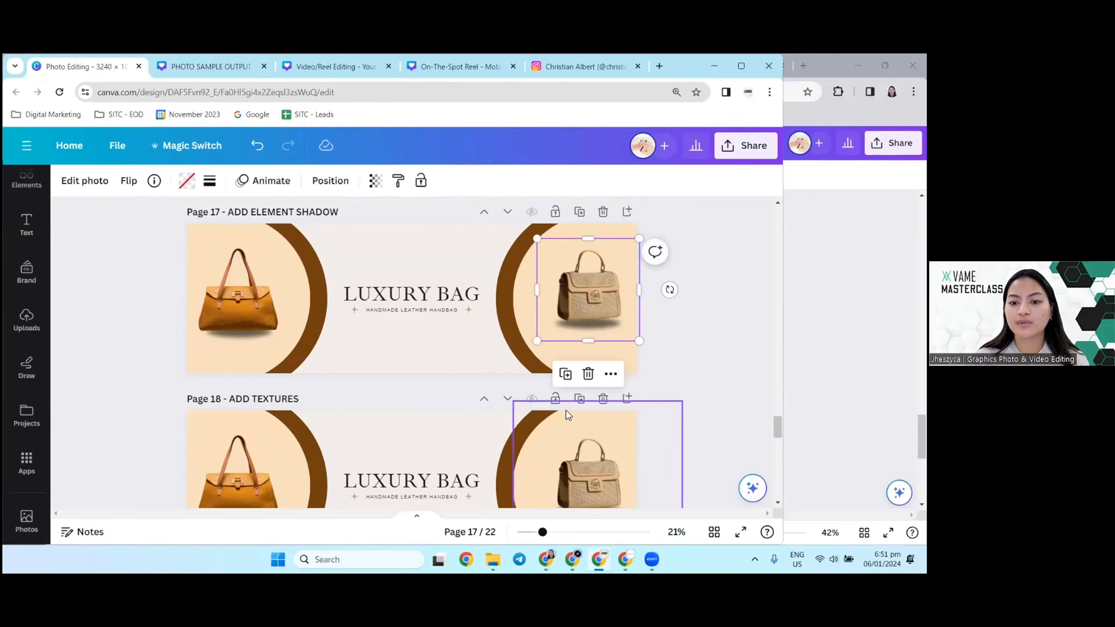
click(690, 359)
Step: Look through the texture and lights banners on pages 18 and 19 and continue to the shoe sale sample on page 20
scroll(689, 356, down, 3)
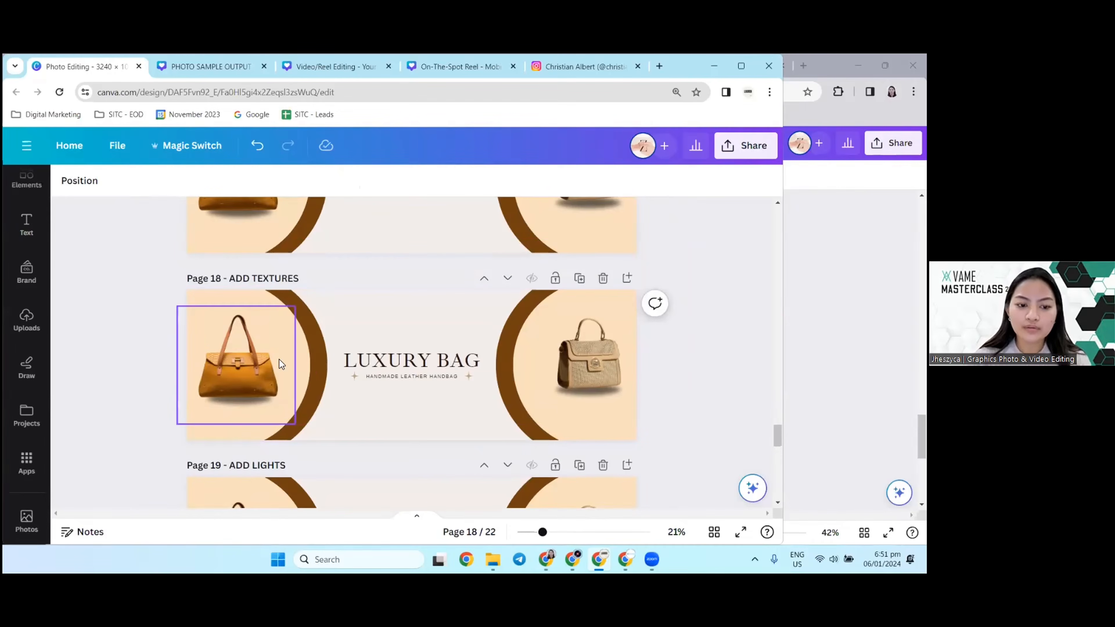
drag(241, 365, 242, 364)
scroll(111, 331, down, 4)
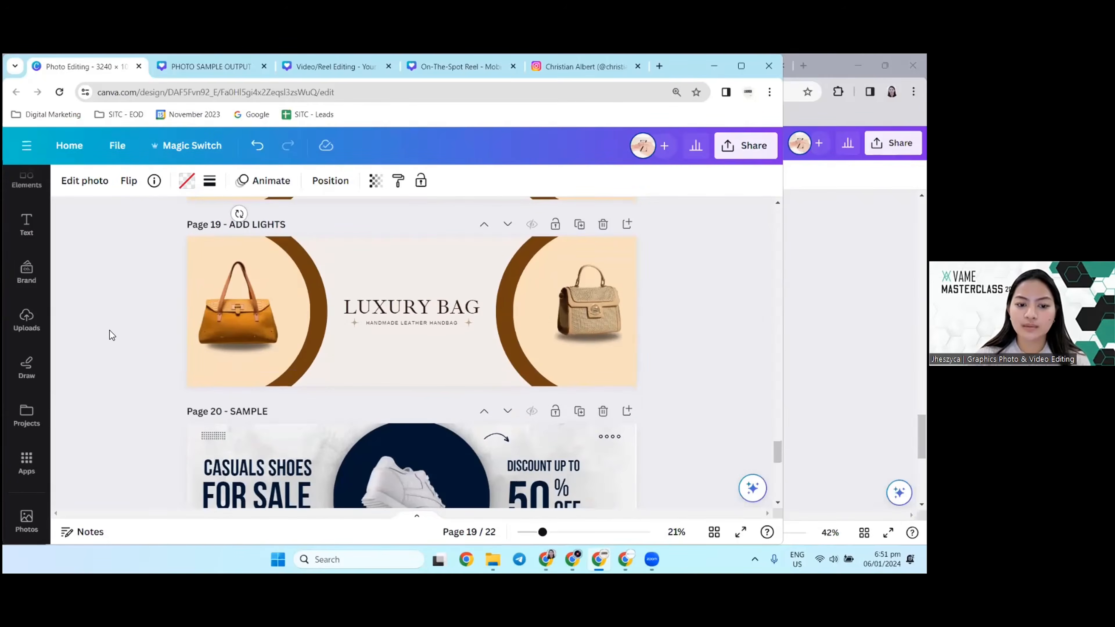
click(110, 335)
scroll(134, 346, down, 4)
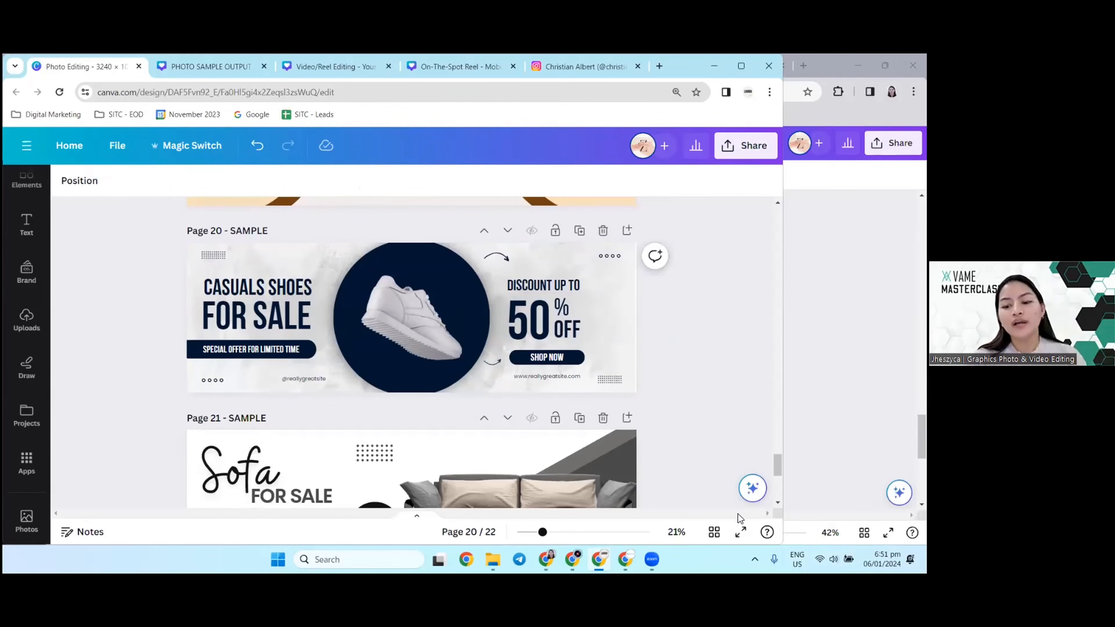
Step: View the shoe sale banner on page 20 in full-screen presentation and return to the editor
click(740, 532)
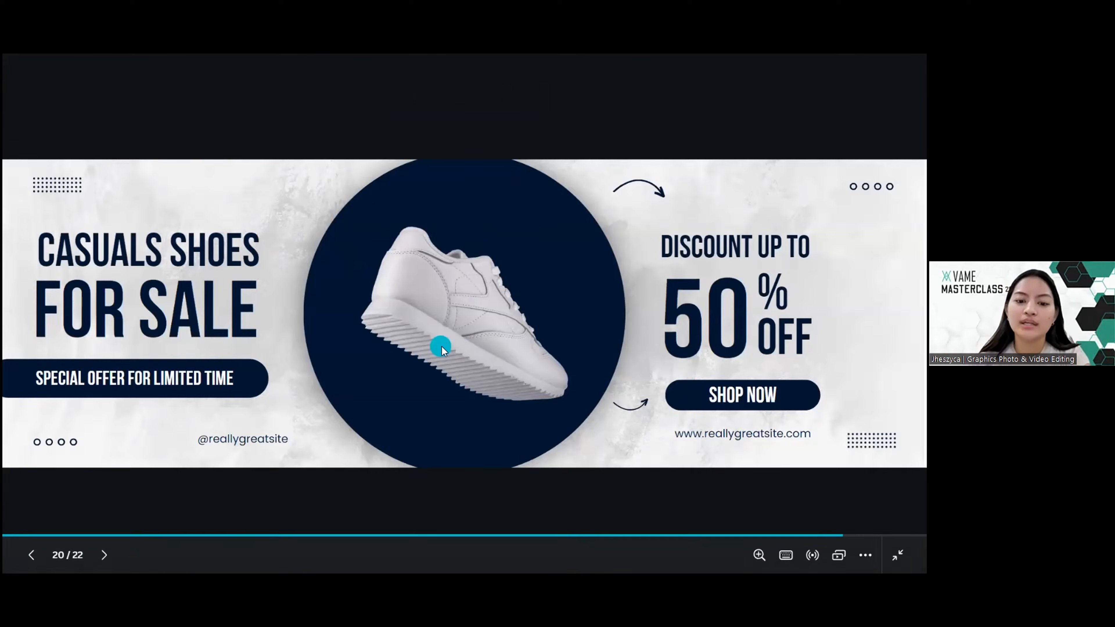
click(485, 379)
key(Left)
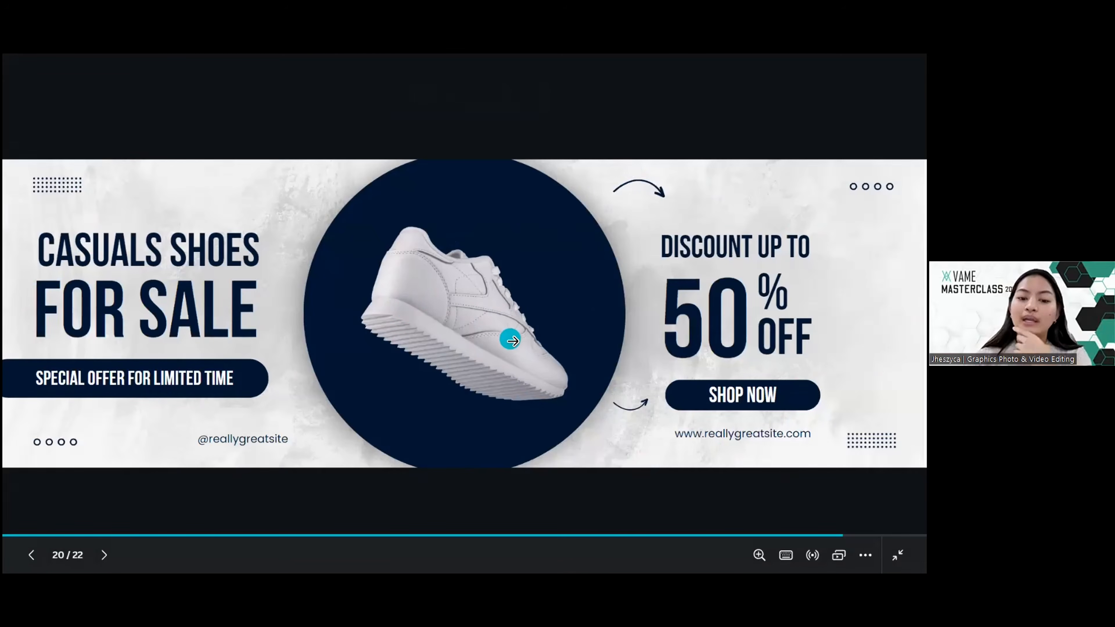
key(Escape)
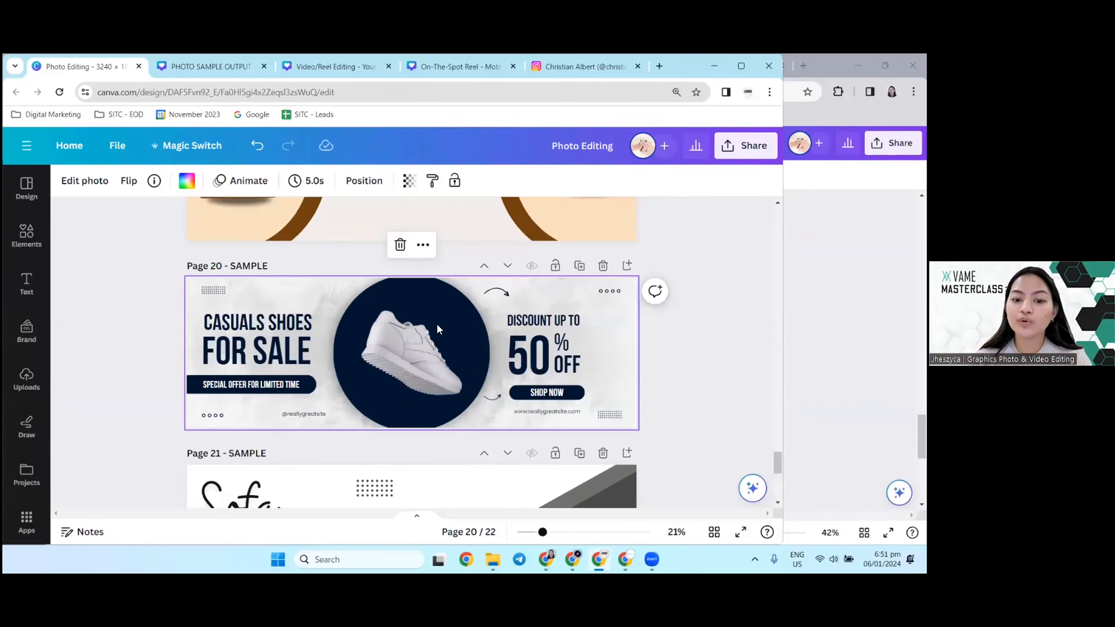
Step: Select the white shoe on page 20, examine it up close and open its photo editing options
mouse_move(411, 353)
mouse_down()
mouse_move(447, 261)
mouse_move(509, 323)
mouse_move(420, 225)
mouse_move(455, 364)
mouse_move(410, 353)
mouse_up()
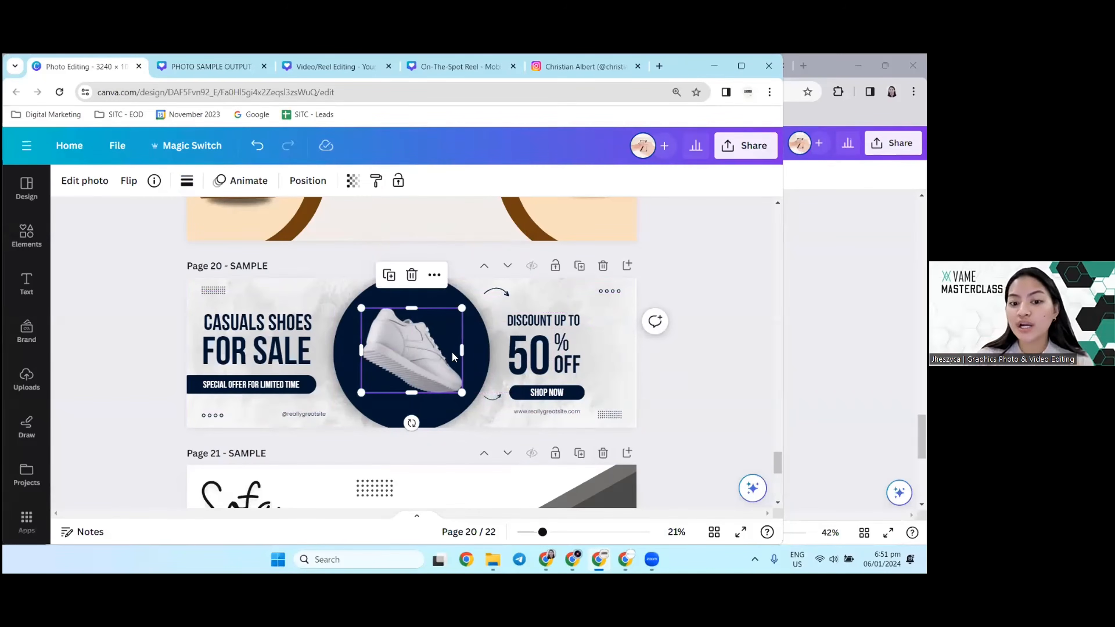
click(633, 337)
click(415, 361)
scroll(418, 362, up, 1)
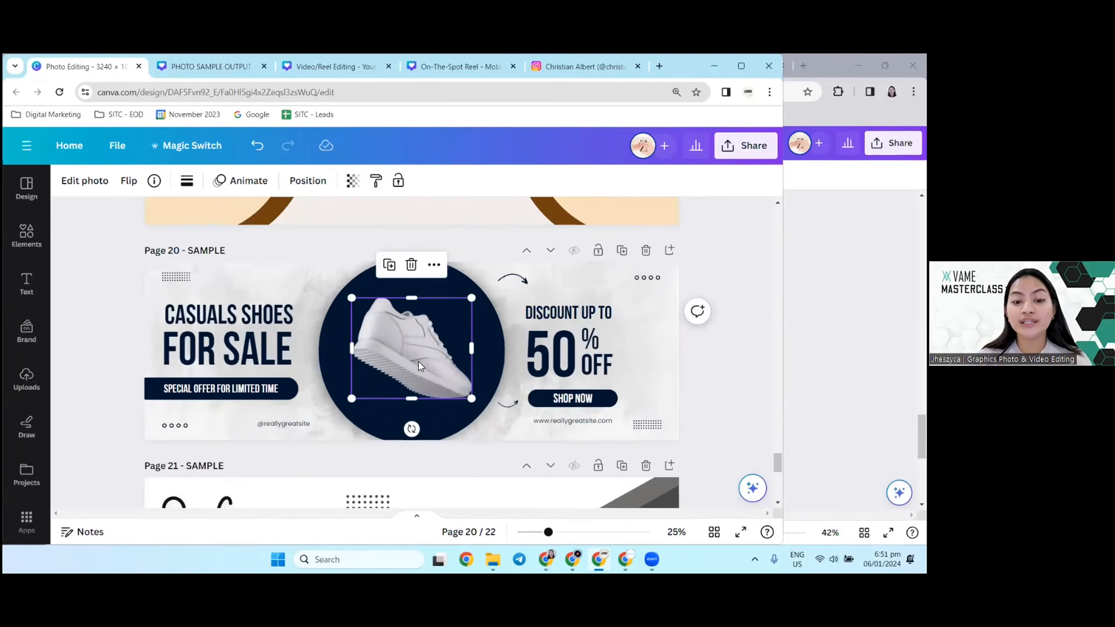
scroll(417, 362, up, 4)
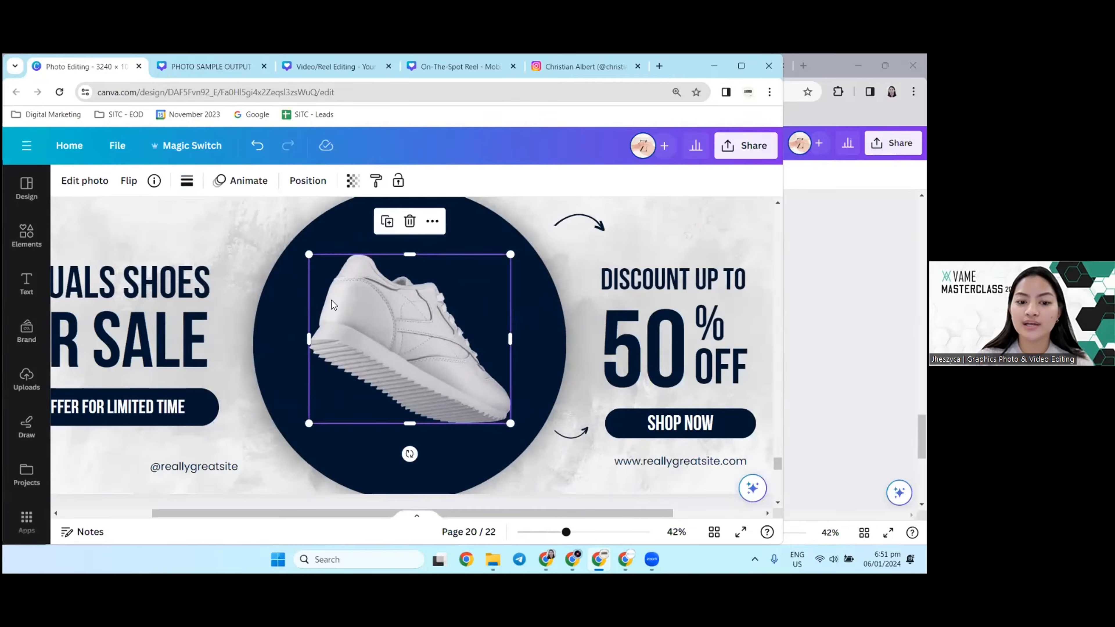
click(86, 181)
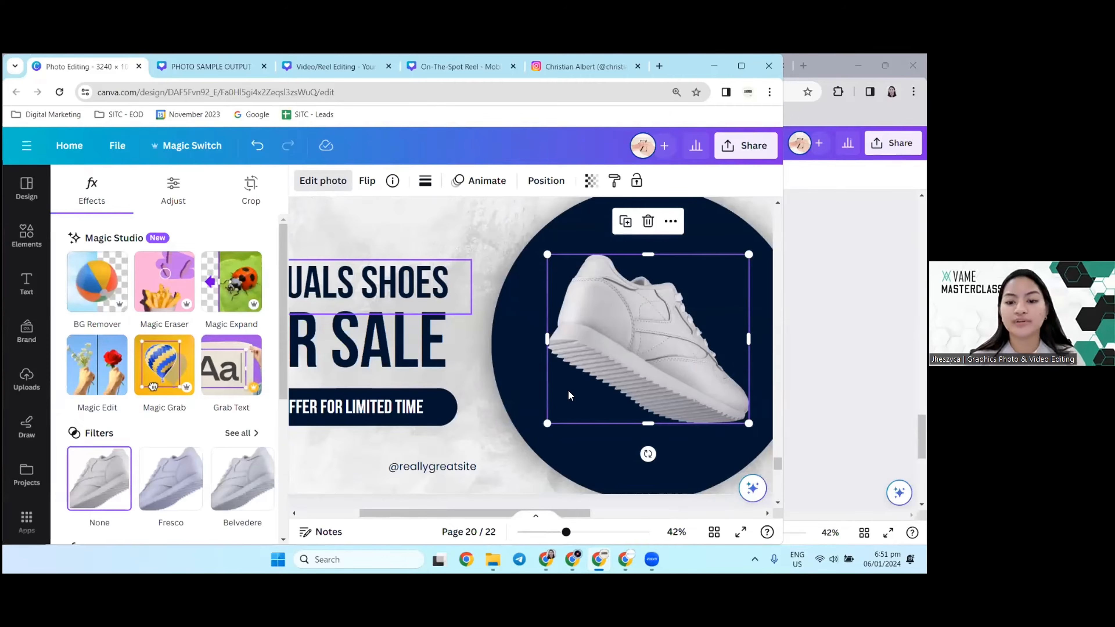
scroll(556, 389, down, 3)
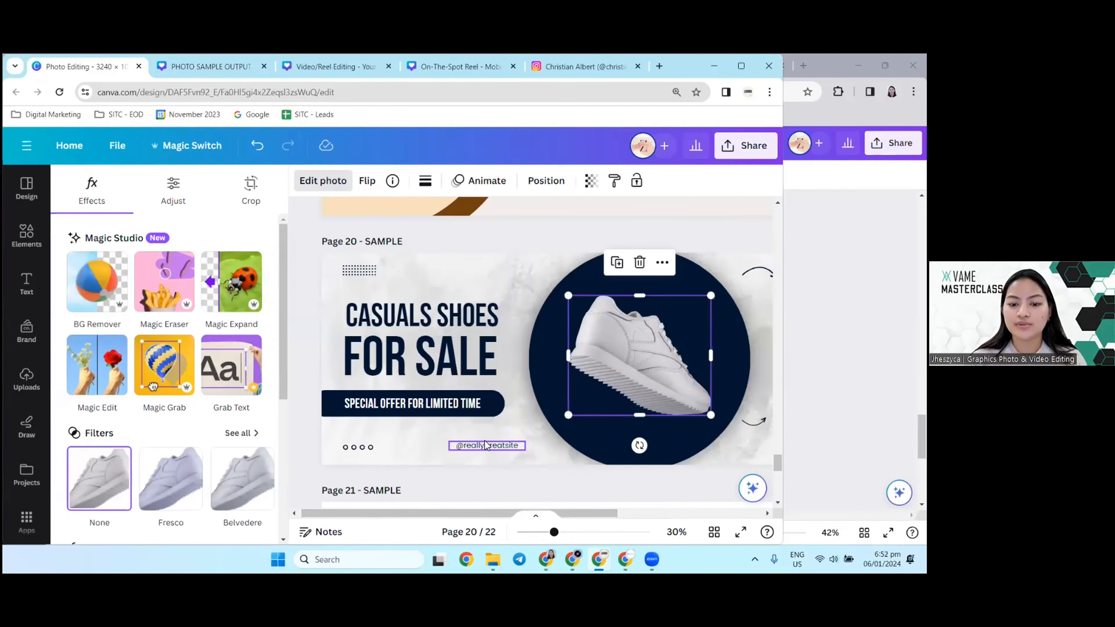
Step: Go on to the sofa banner on page 21, lift the sofa photo off the dark floor, move it back and deselect it
drag(493, 514, 543, 517)
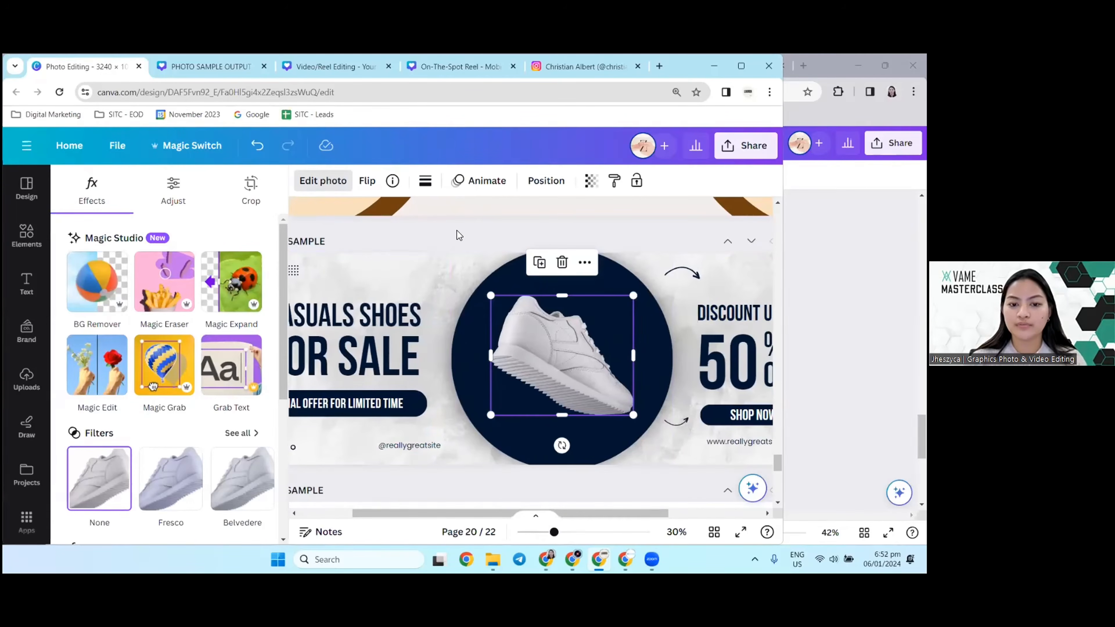
scroll(431, 332, down, 5)
scroll(390, 334, up, 1)
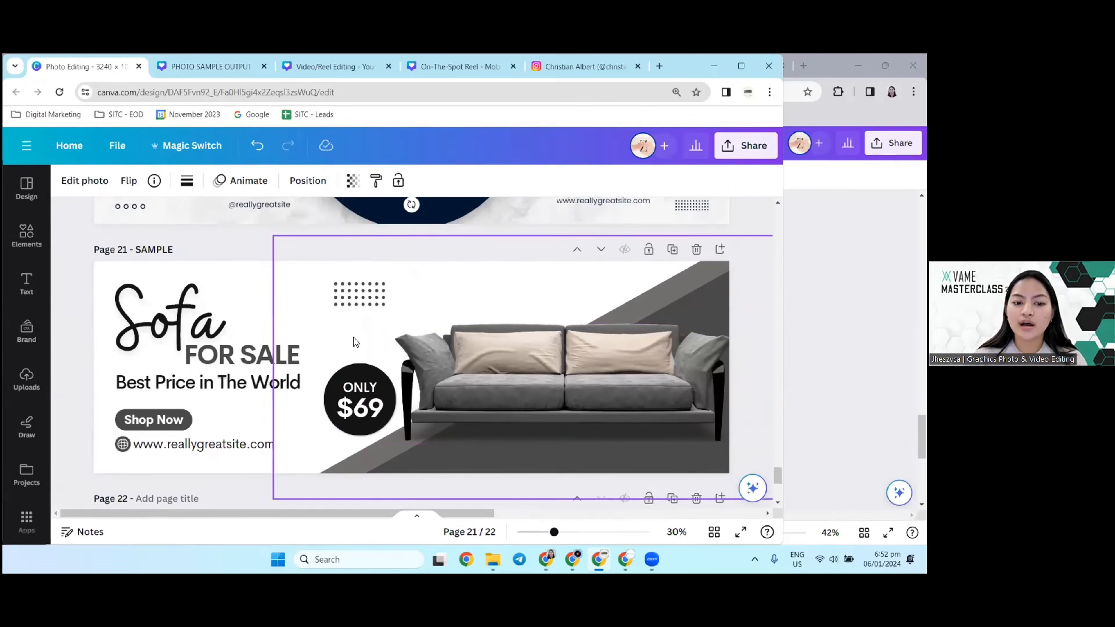
scroll(649, 329, down, 2)
click(574, 344)
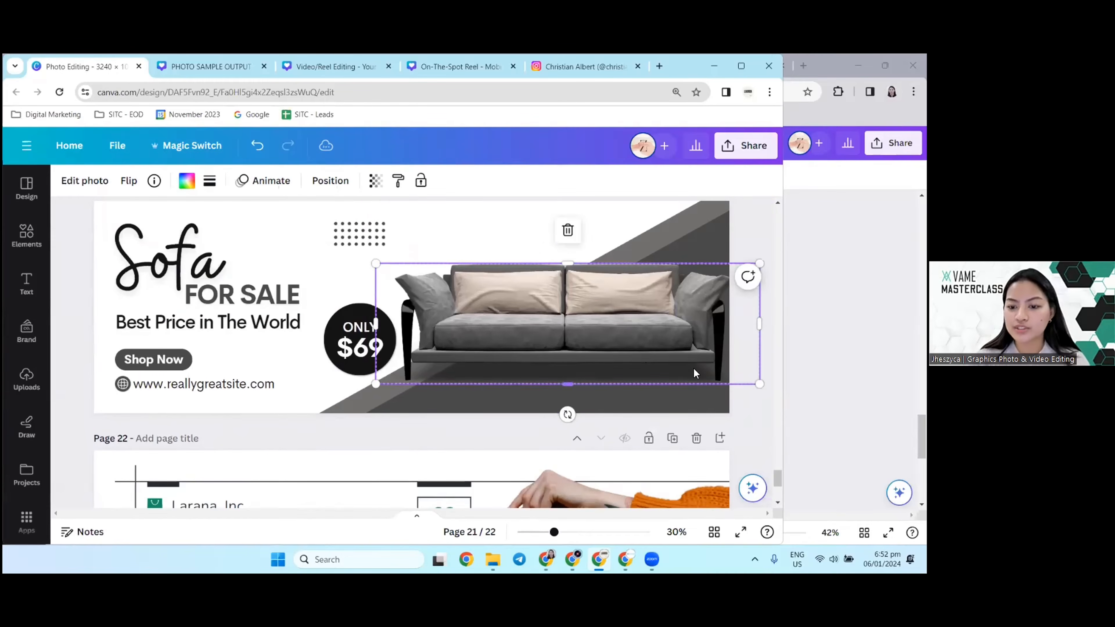
drag(632, 331, 605, 270)
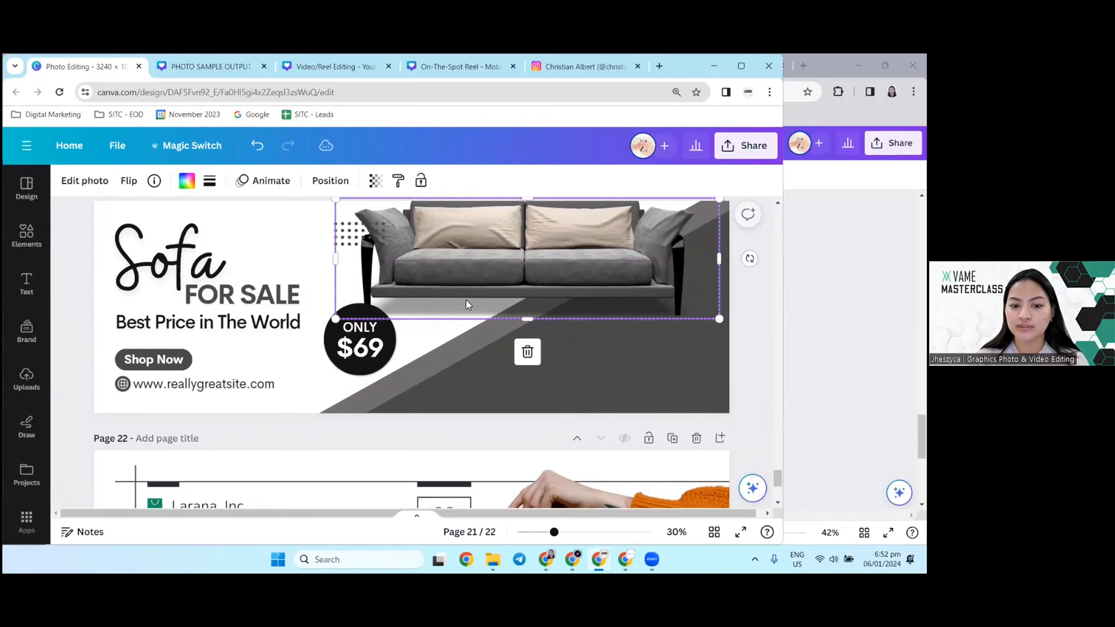
drag(522, 290, 501, 318)
click(487, 239)
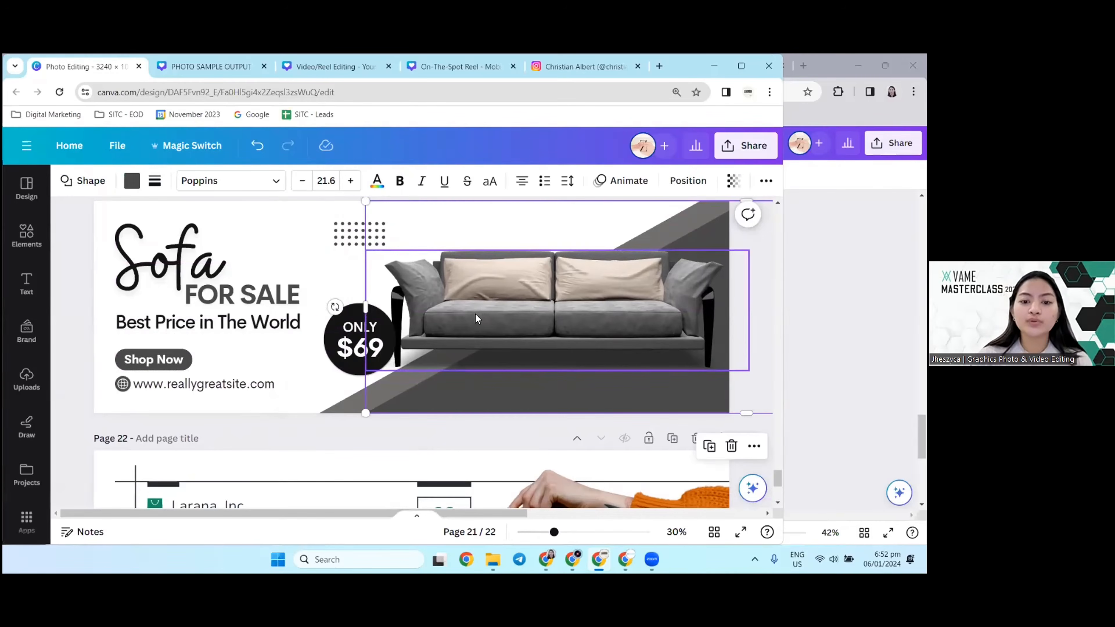
Step: Open the sofa's photo editing options, move the sofa up against the white background, return it to the floor area and deselect it
click(467, 308)
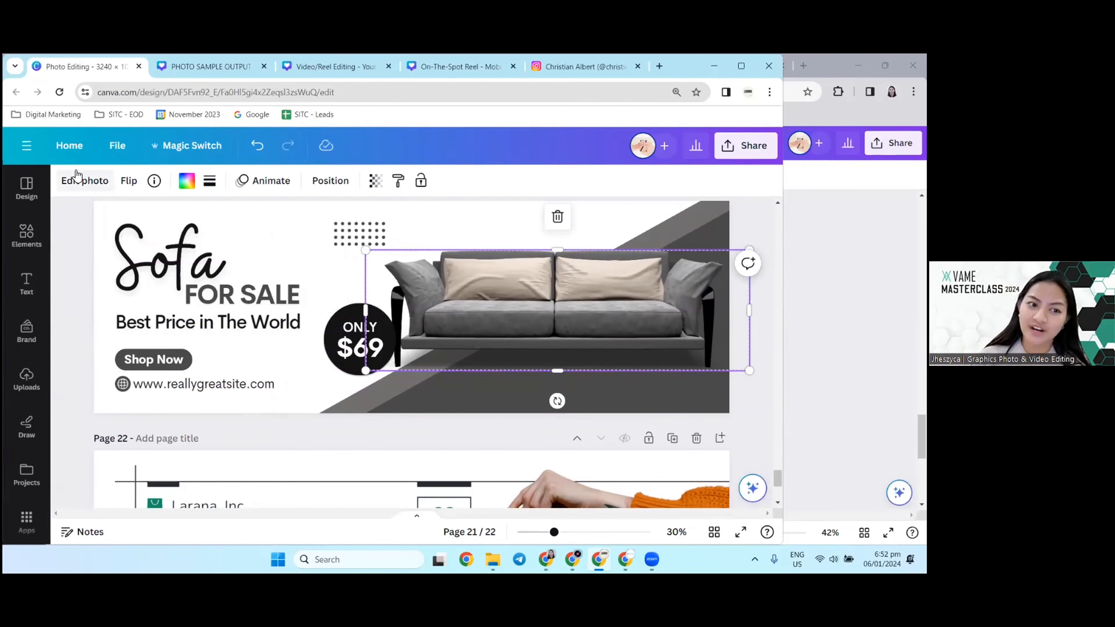
click(103, 184)
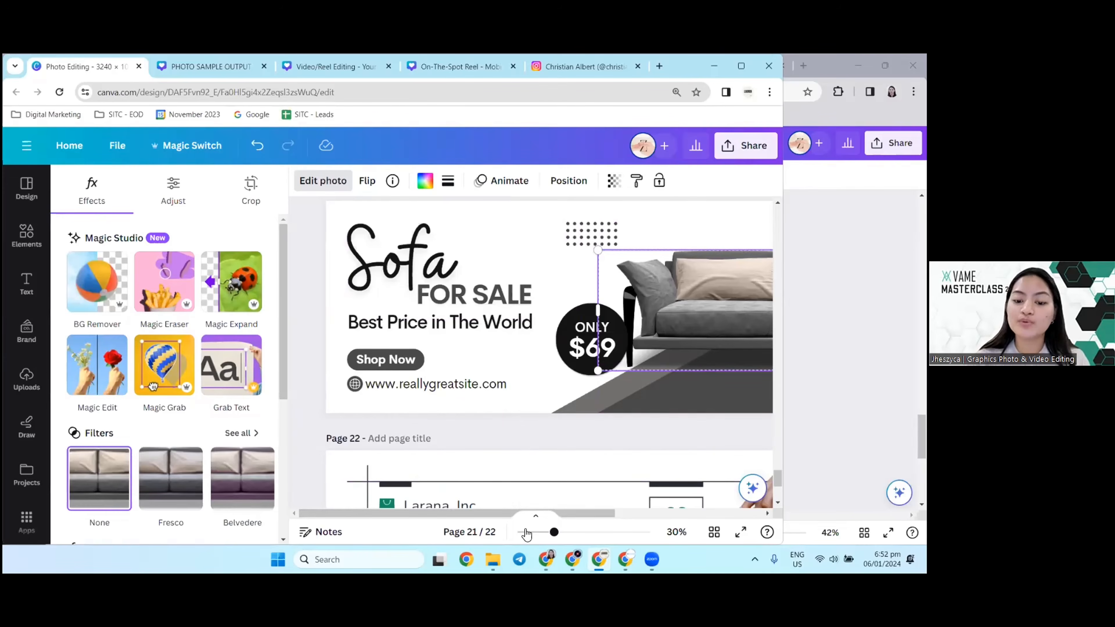
drag(476, 514, 611, 514)
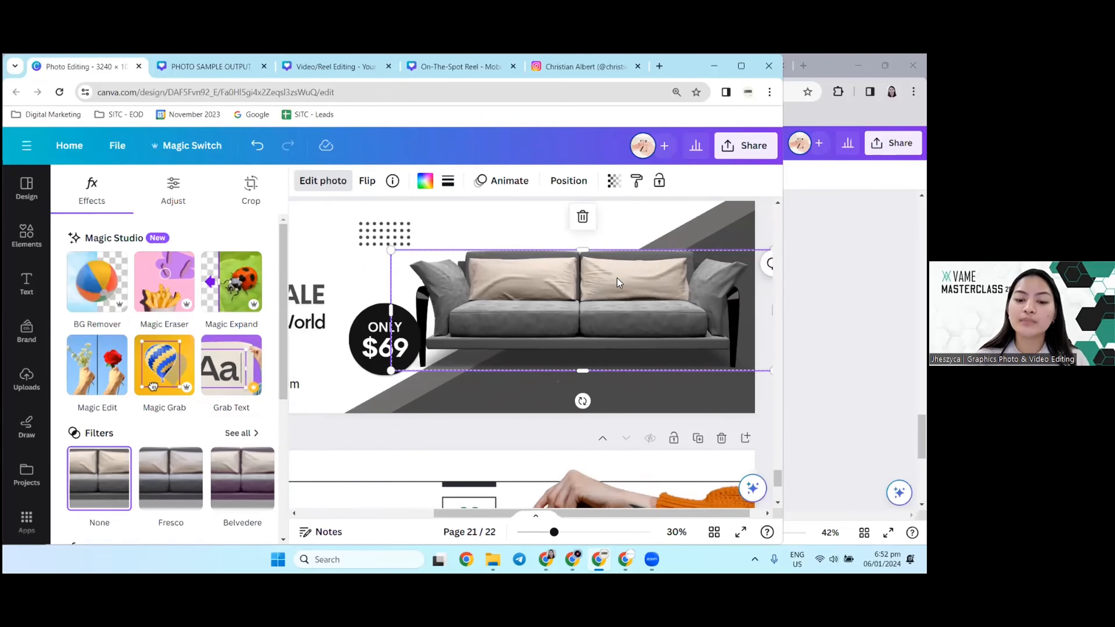
drag(642, 303, 651, 302)
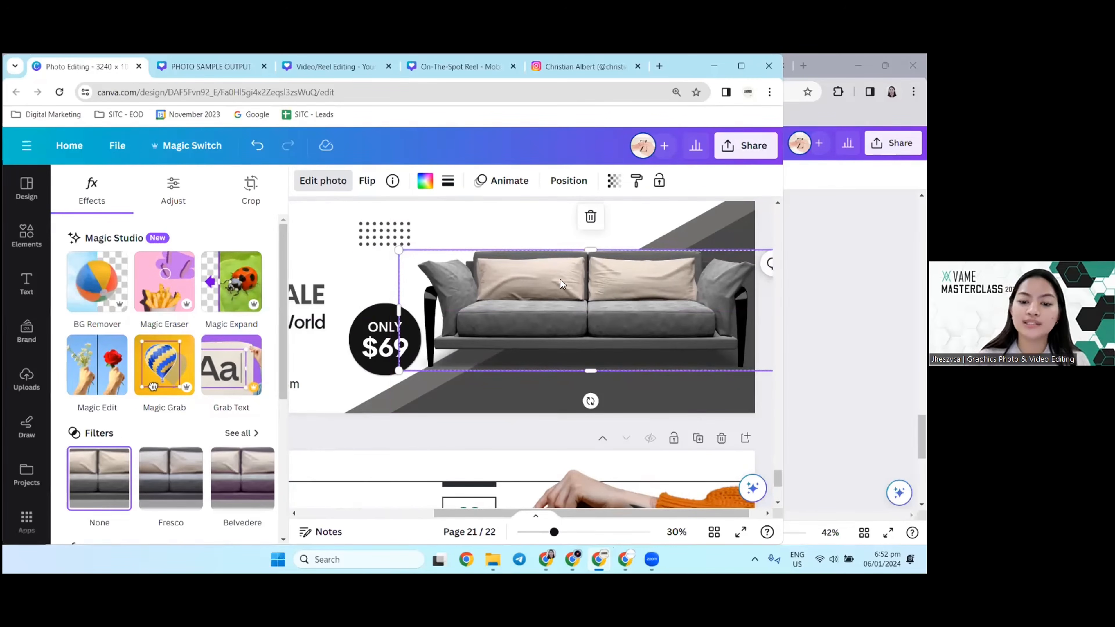
drag(563, 285, 527, 243)
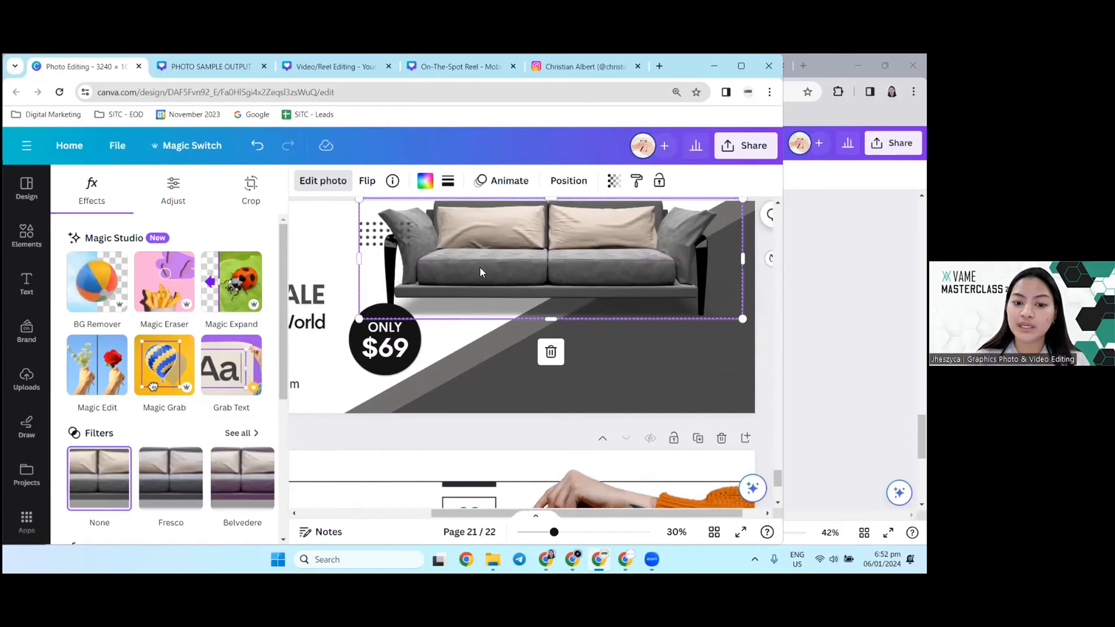
key(ctrl+z)
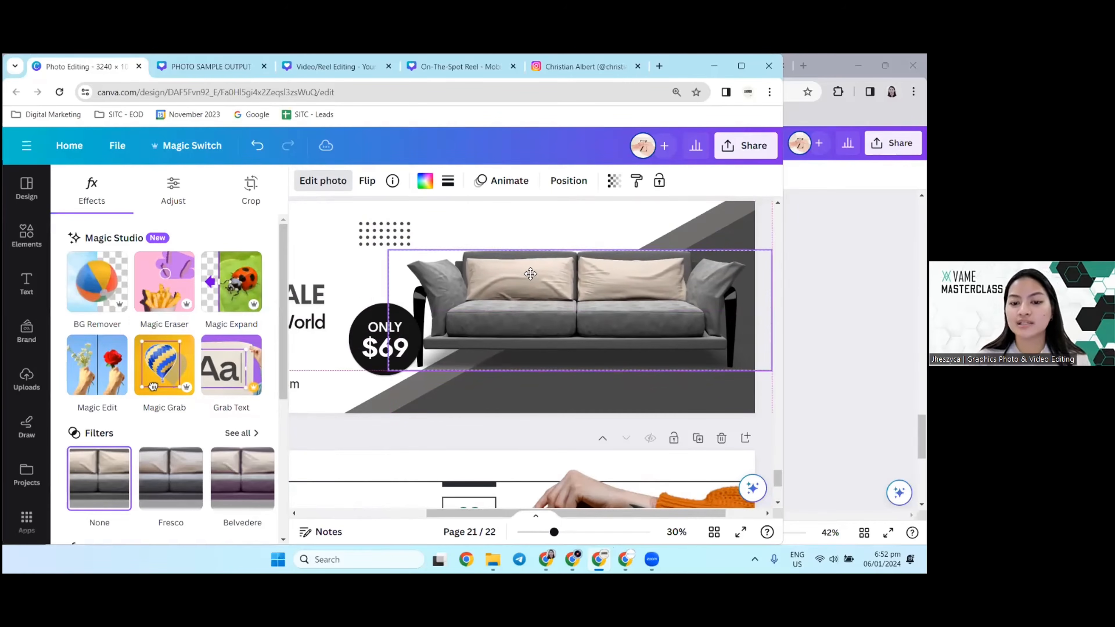
click(492, 236)
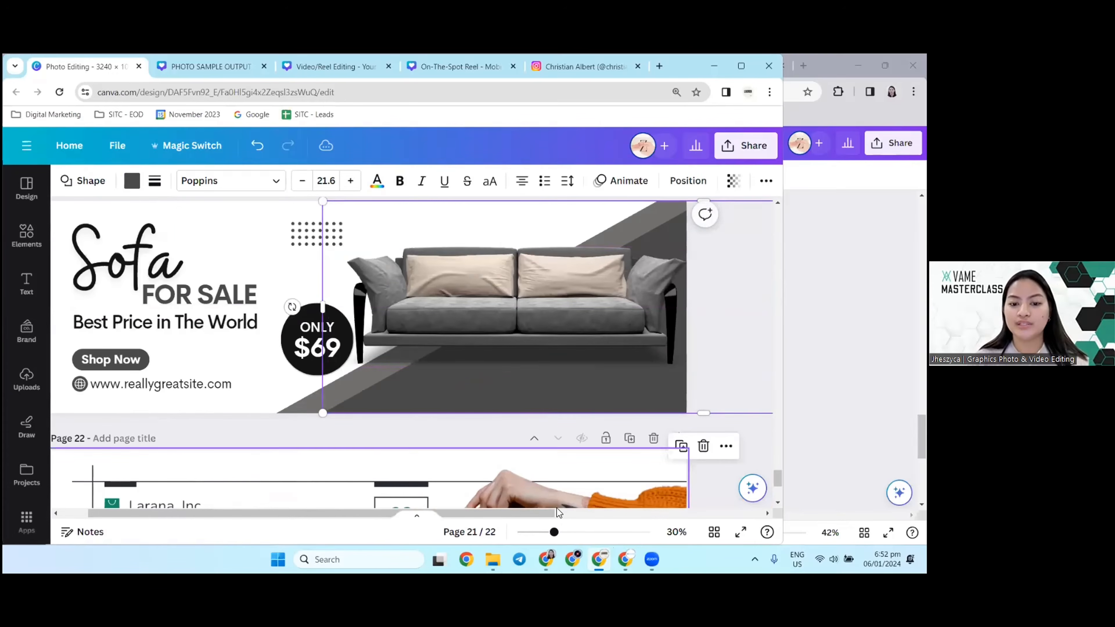
Step: Open the Blur effect for the sofa photo on page 21 and return to the effects list without applying it
click(468, 253)
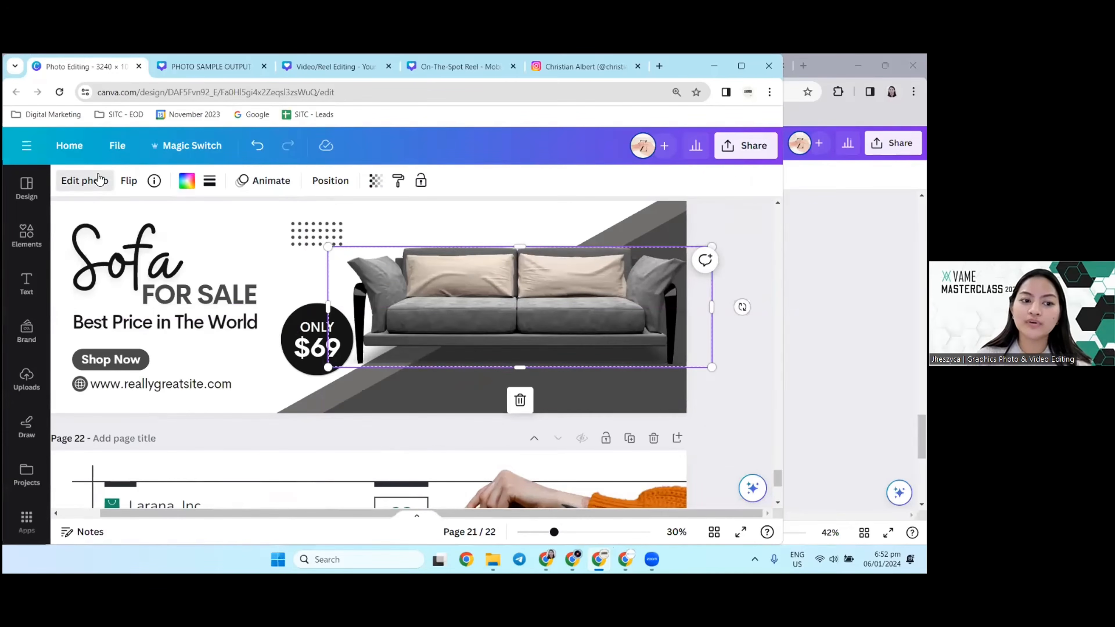
click(85, 181)
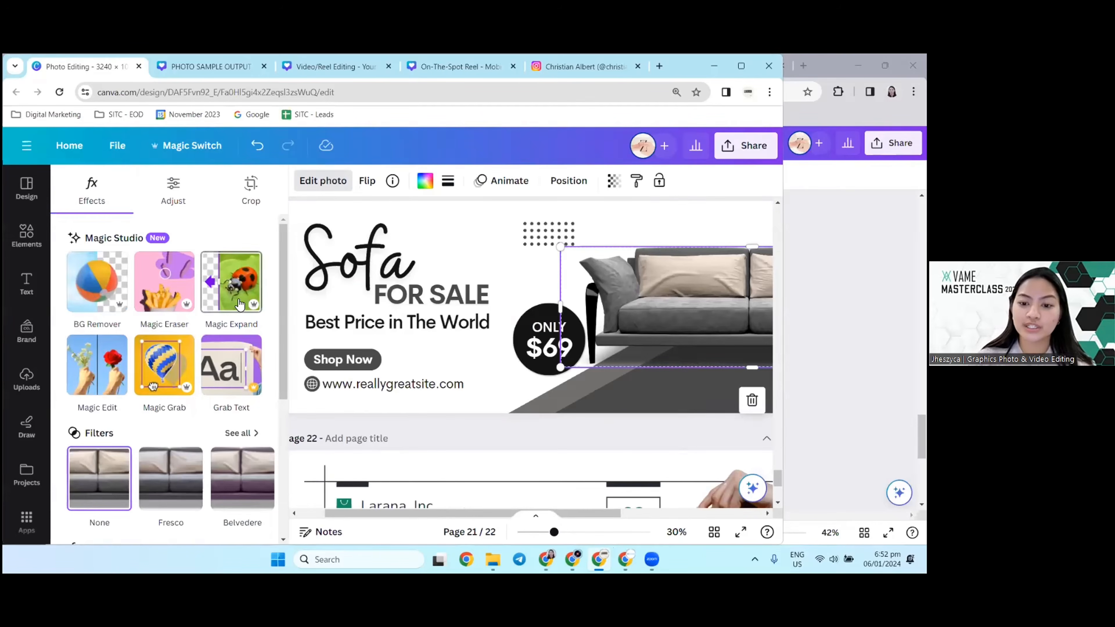
scroll(198, 334, down, 5)
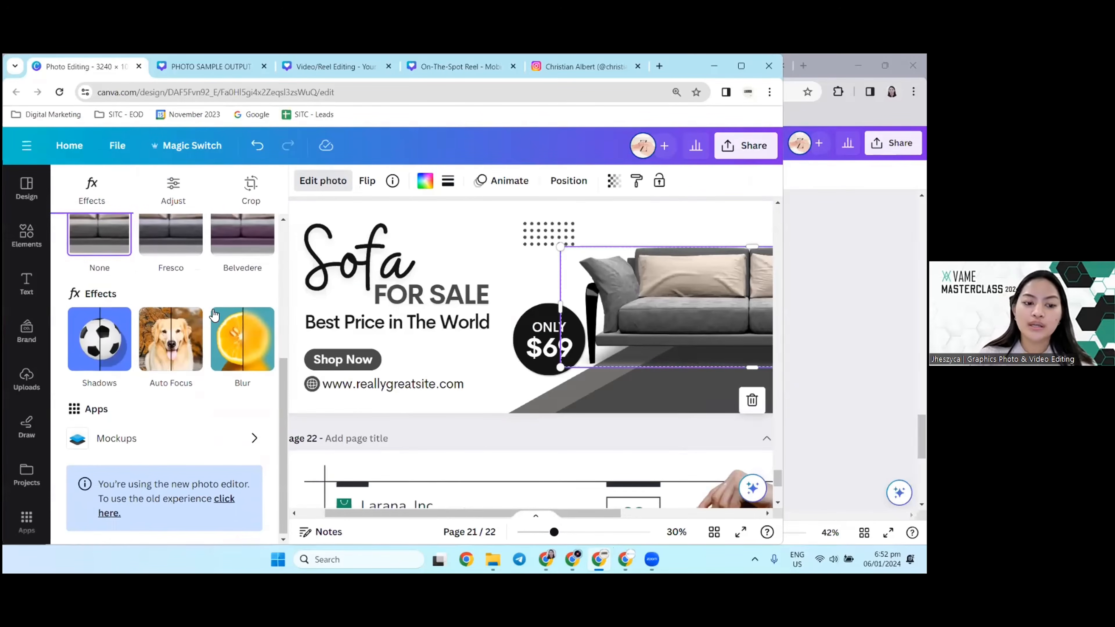
click(228, 358)
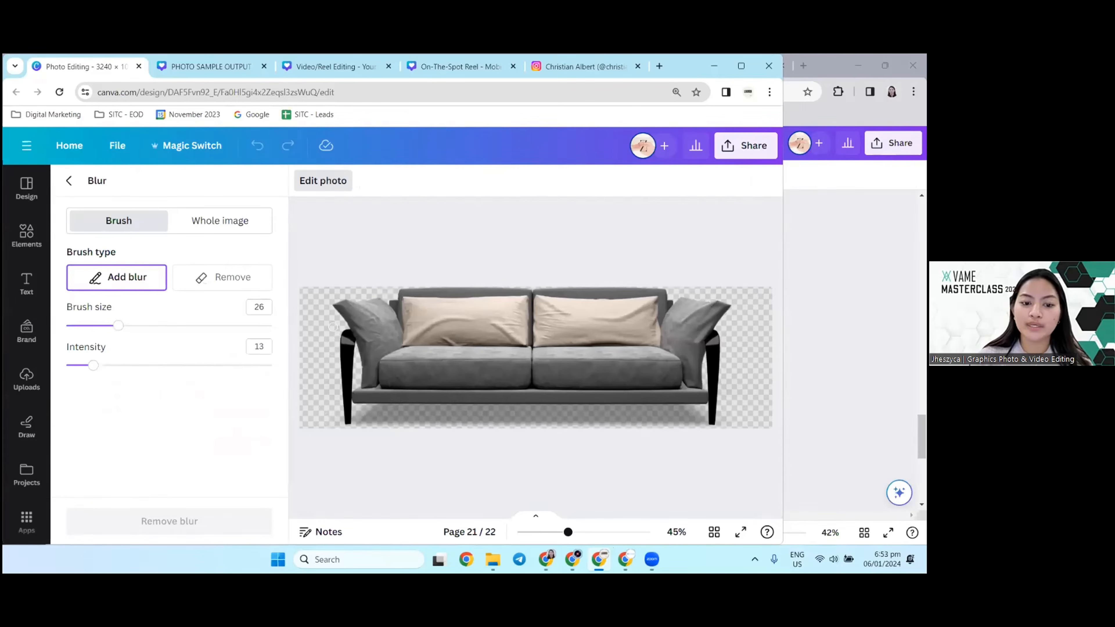
click(70, 181)
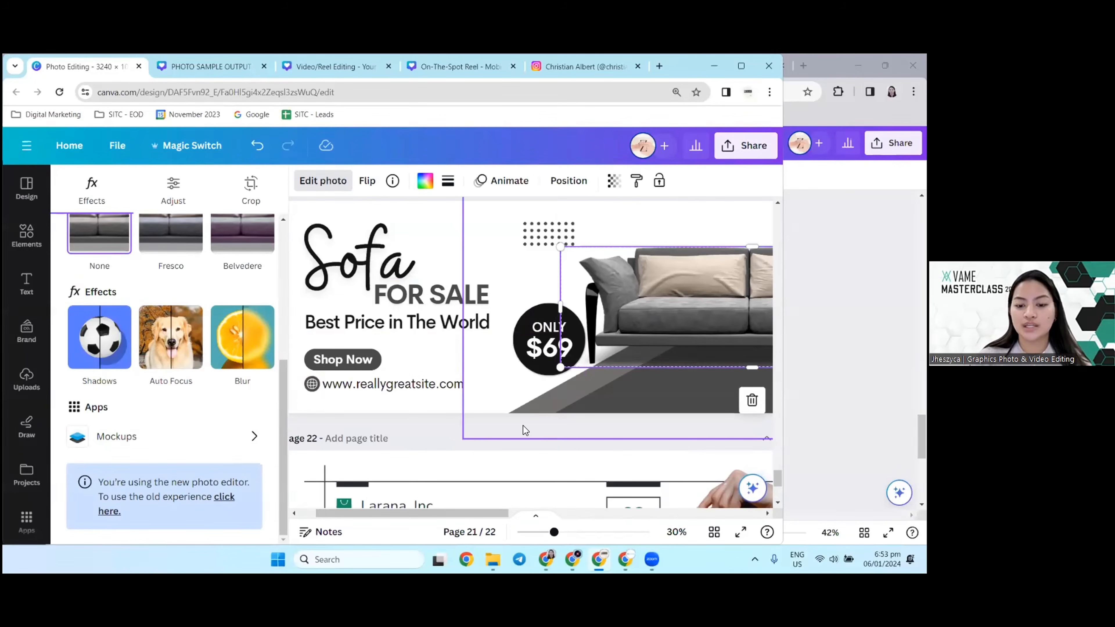
Step: Go on to the New Arrivals banner on page 22 and select its photo of the hand holding the orange handbag
click(528, 439)
scroll(528, 439, down, 7)
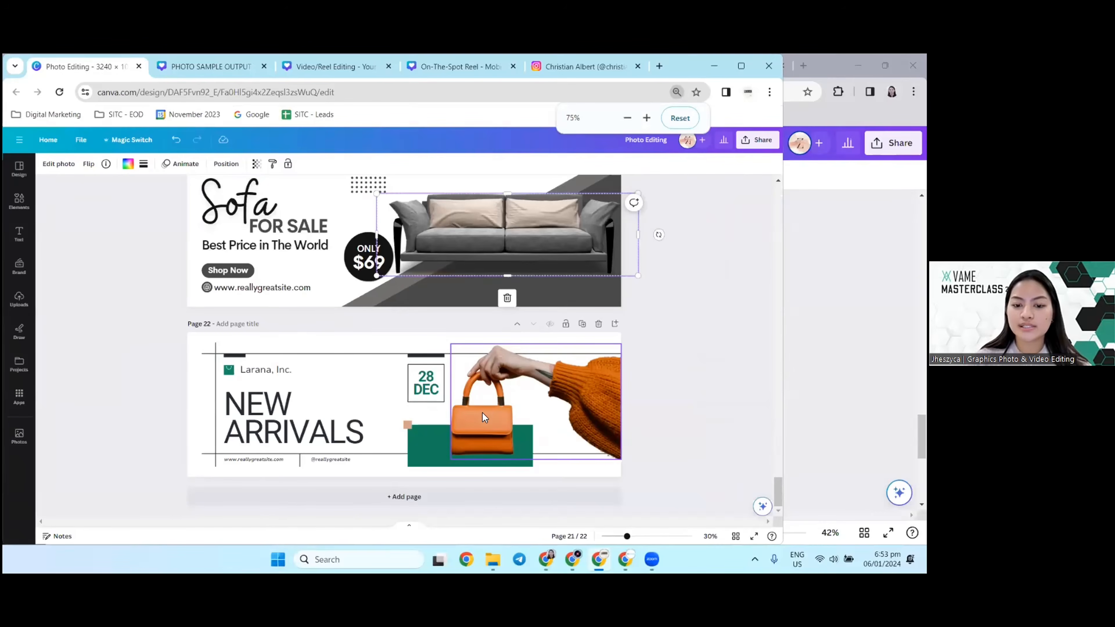
scroll(482, 413, down, 4)
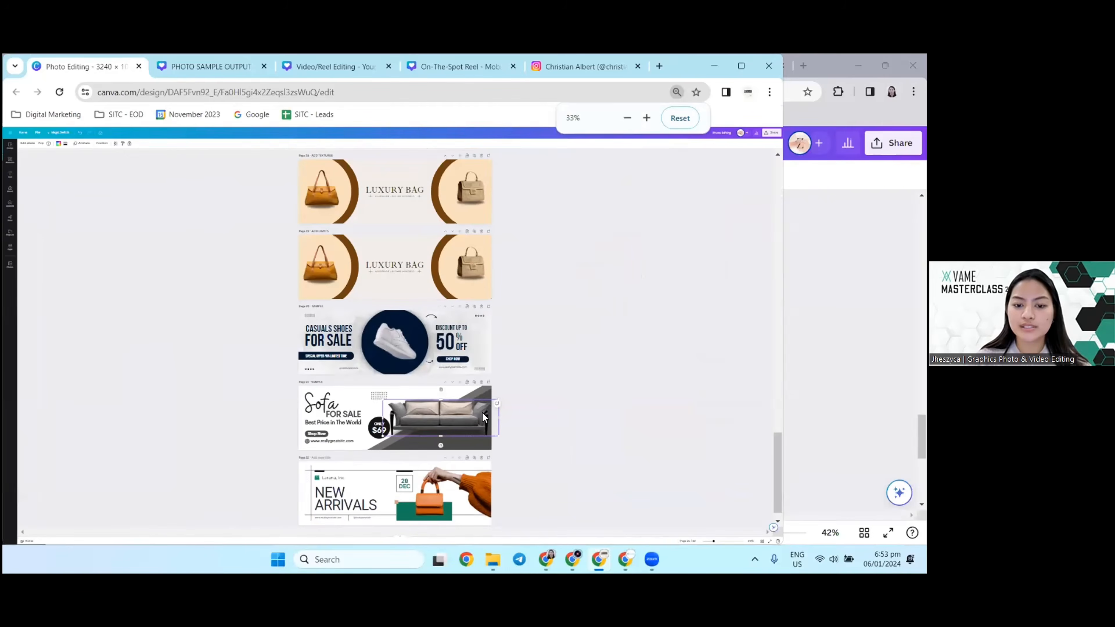
scroll(482, 413, up, 4)
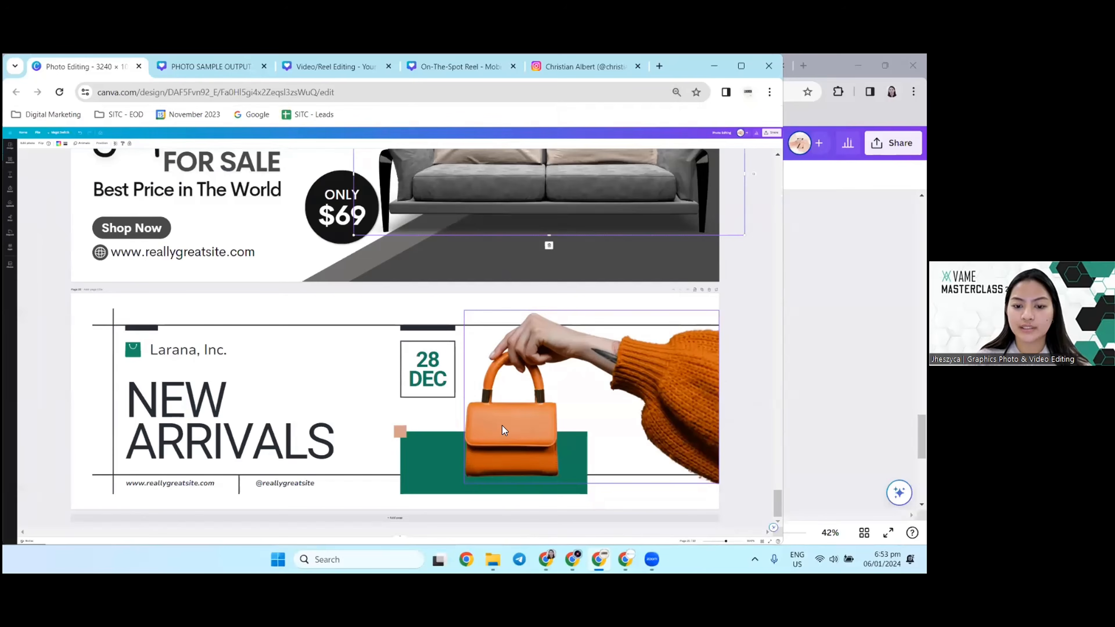
click(502, 425)
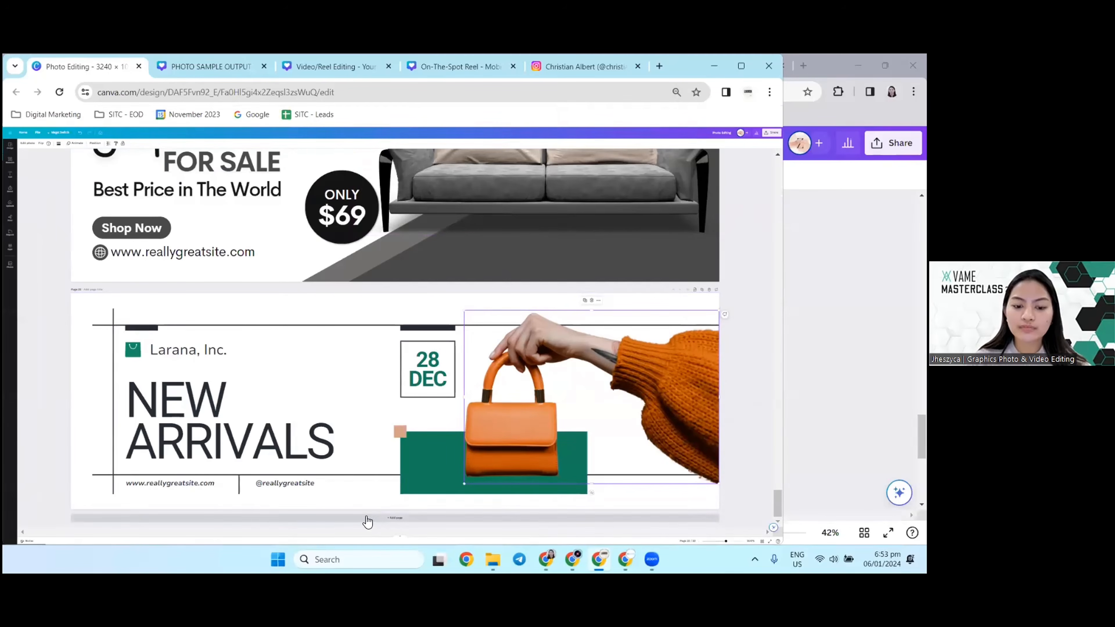
Step: Reset the browser zoom to 100%, show the whole page 22 banner at 25% canvas zoom and deselect its photo
click(679, 102)
click(677, 96)
click(676, 118)
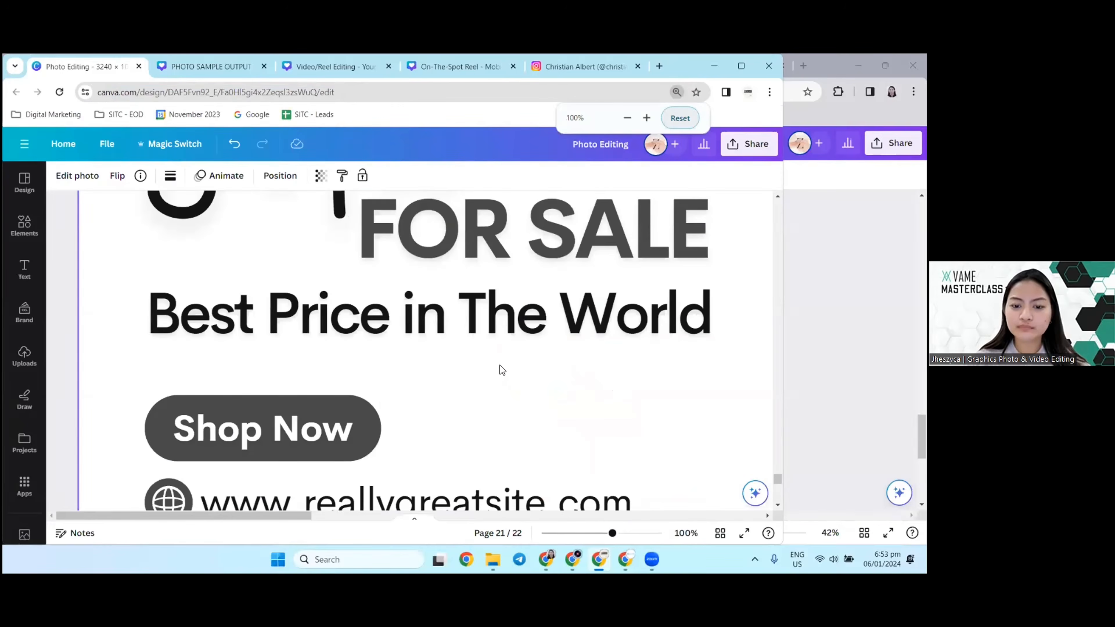
scroll(500, 365, down, 3)
scroll(499, 365, down, 6)
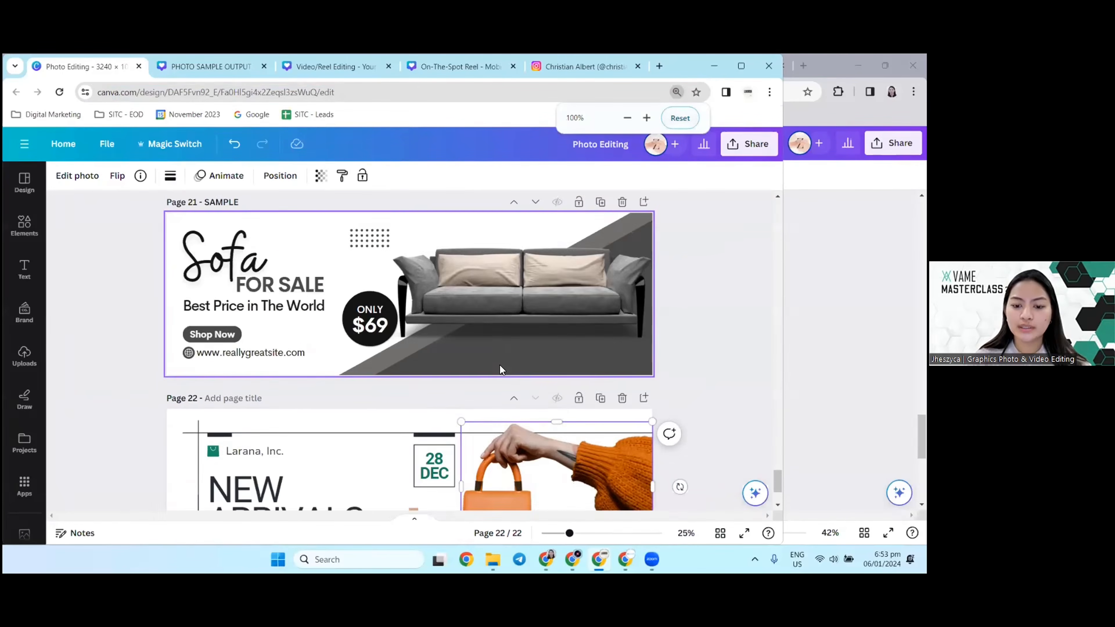
scroll(500, 368, down, 2)
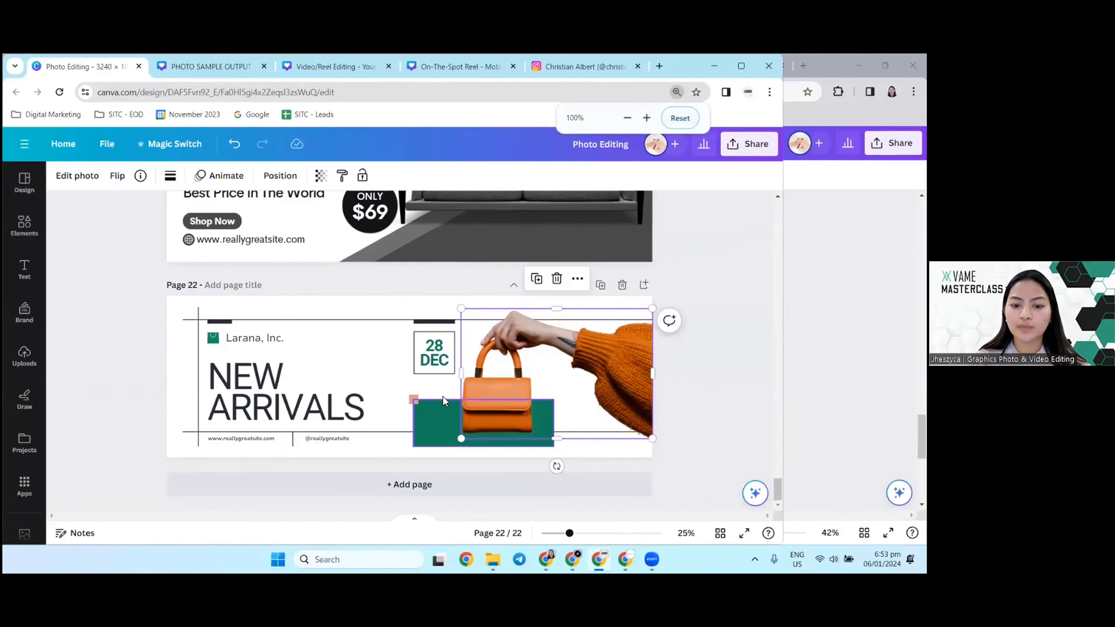
click(695, 385)
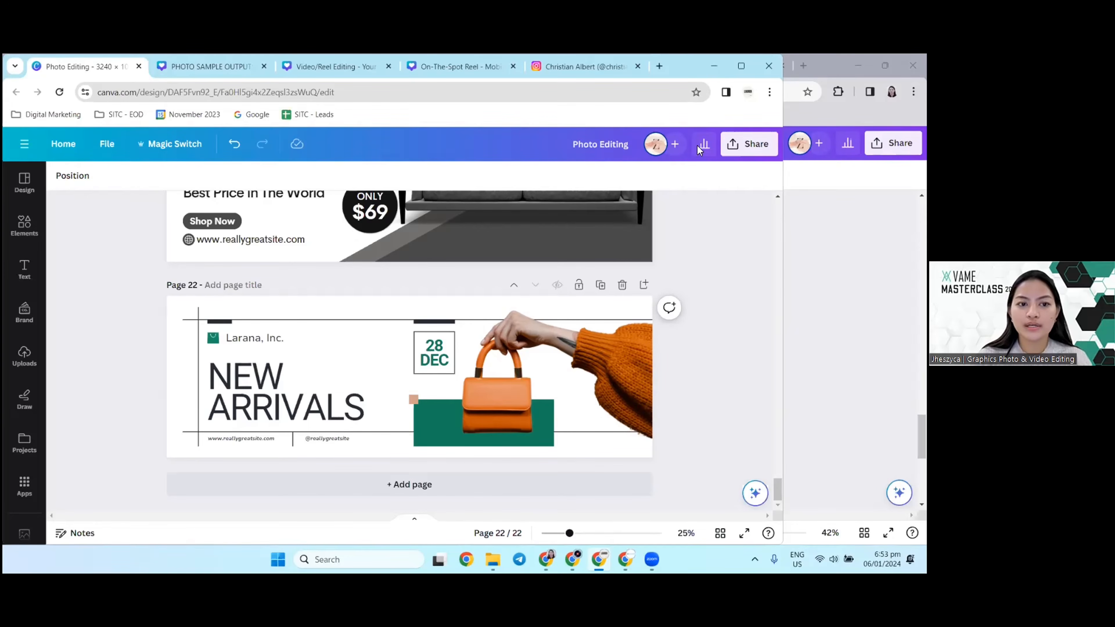
Step: Switch to the PHOTO SAMPLE OUTPUTS design and browse its handbag posts to the New Collection post on page 9
click(211, 66)
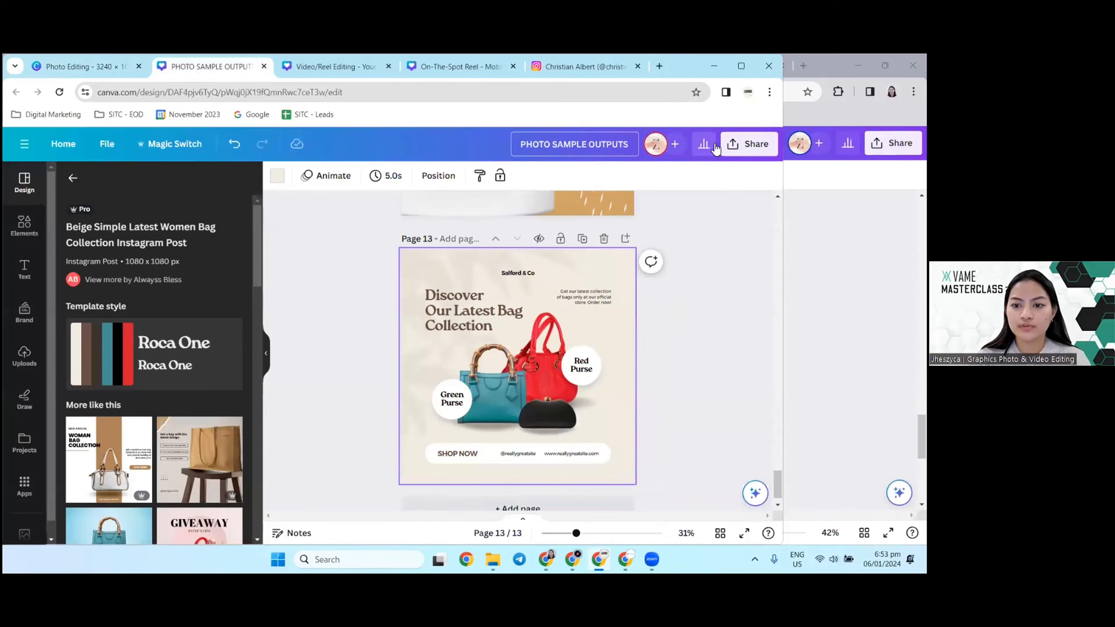
scroll(529, 397, up, 15)
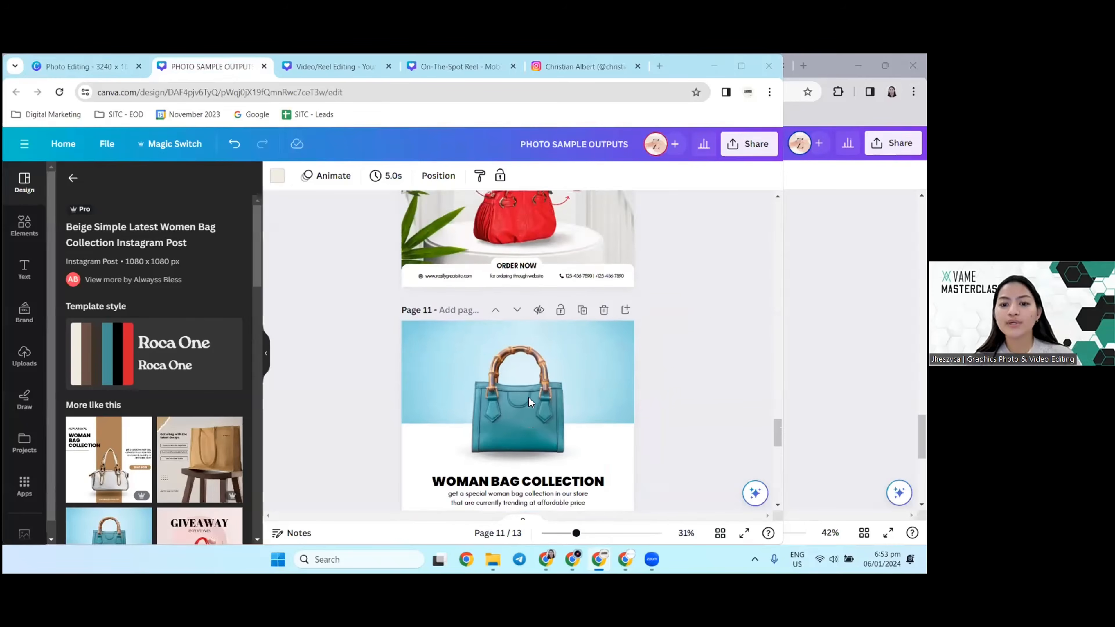
scroll(529, 397, up, 4)
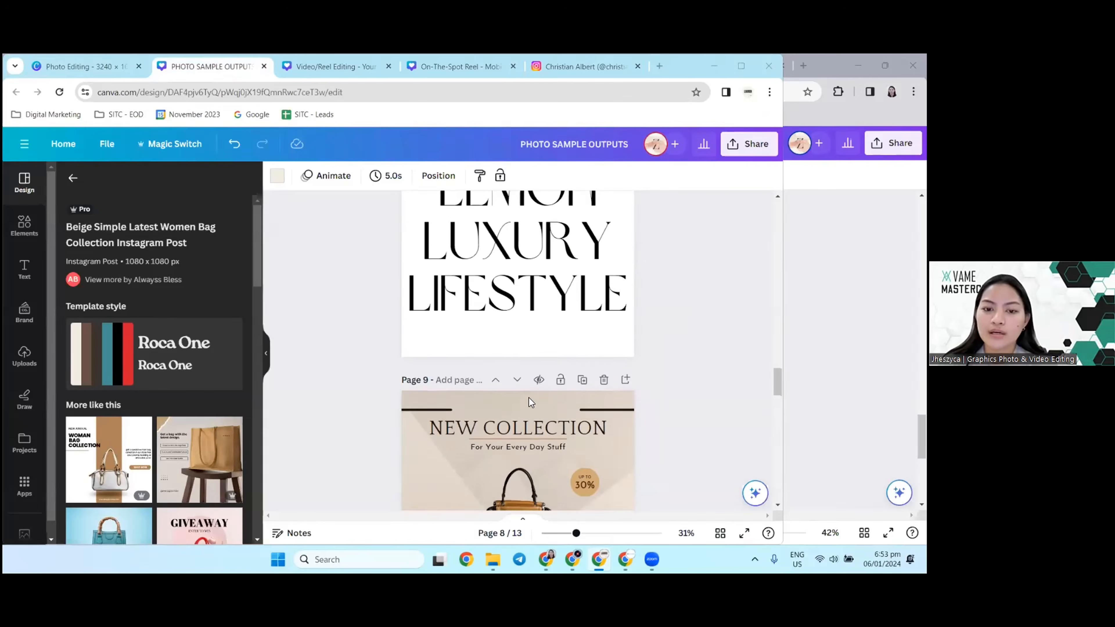
scroll(529, 398, down, 4)
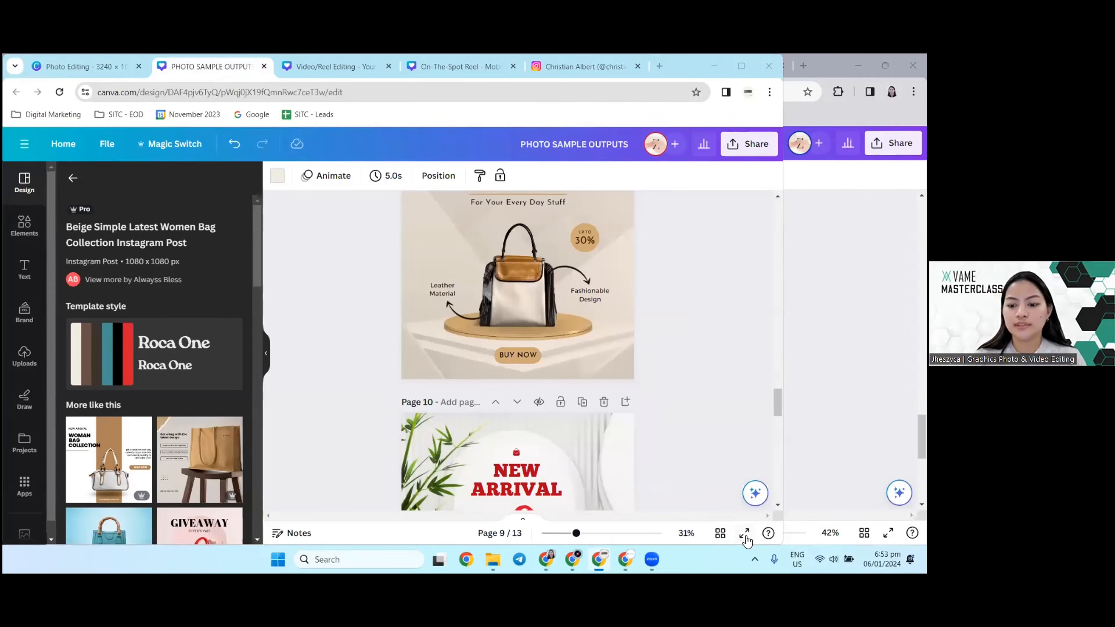
Step: Present the handbag posts on pages 9 and 10 in full screen and return to the editor
click(744, 533)
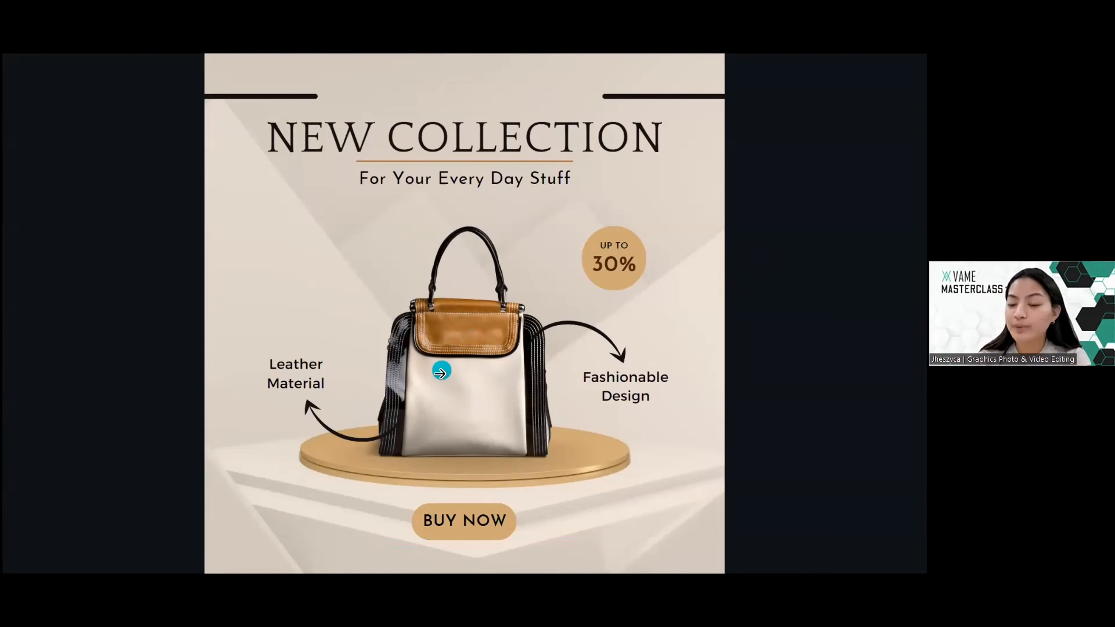
click(460, 358)
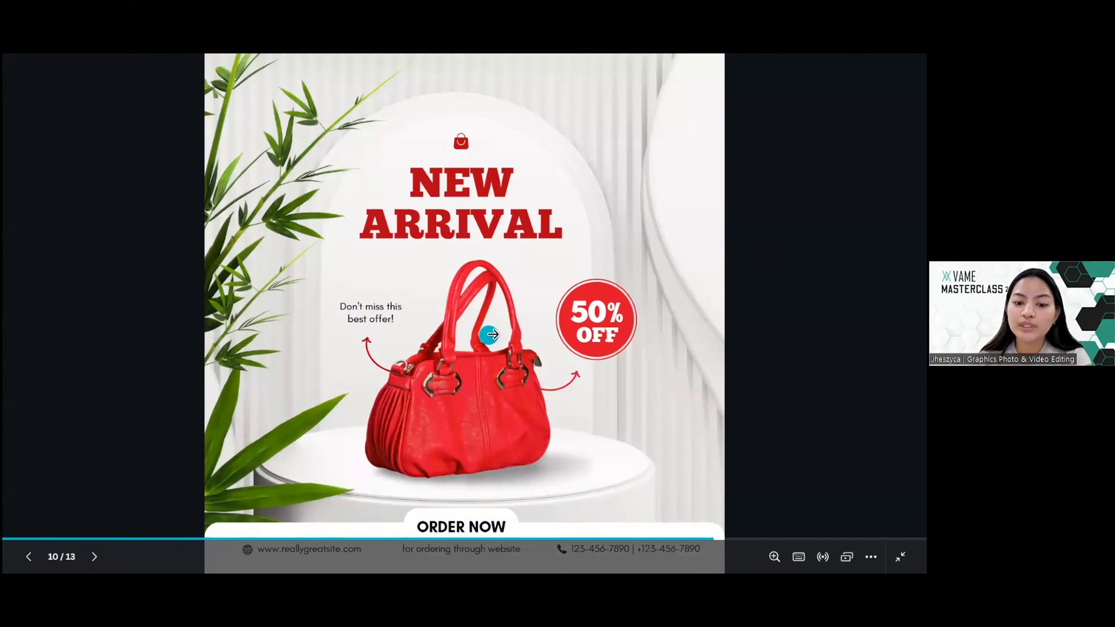
key(Escape)
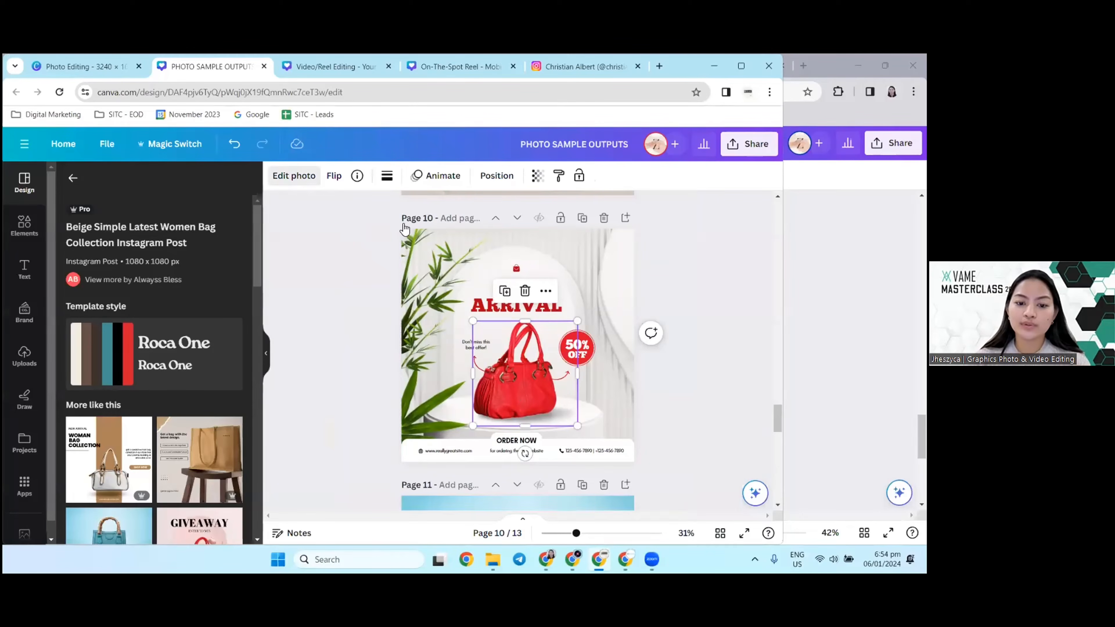
Step: Set the brightness of the red handbag photo on page 10 to 15 for the whole image
click(295, 176)
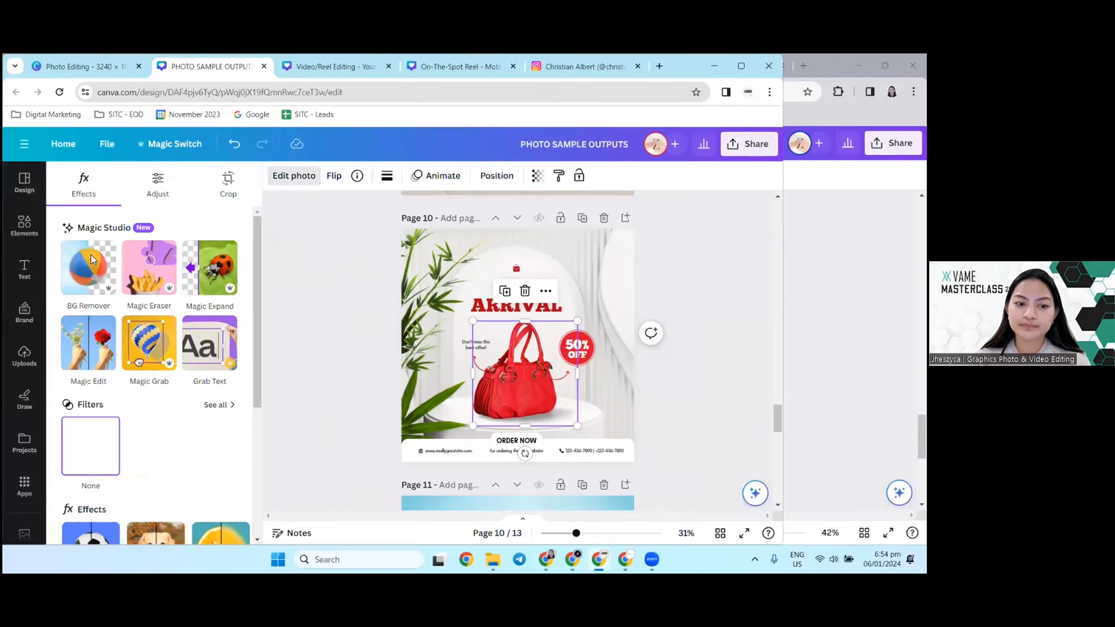
click(157, 181)
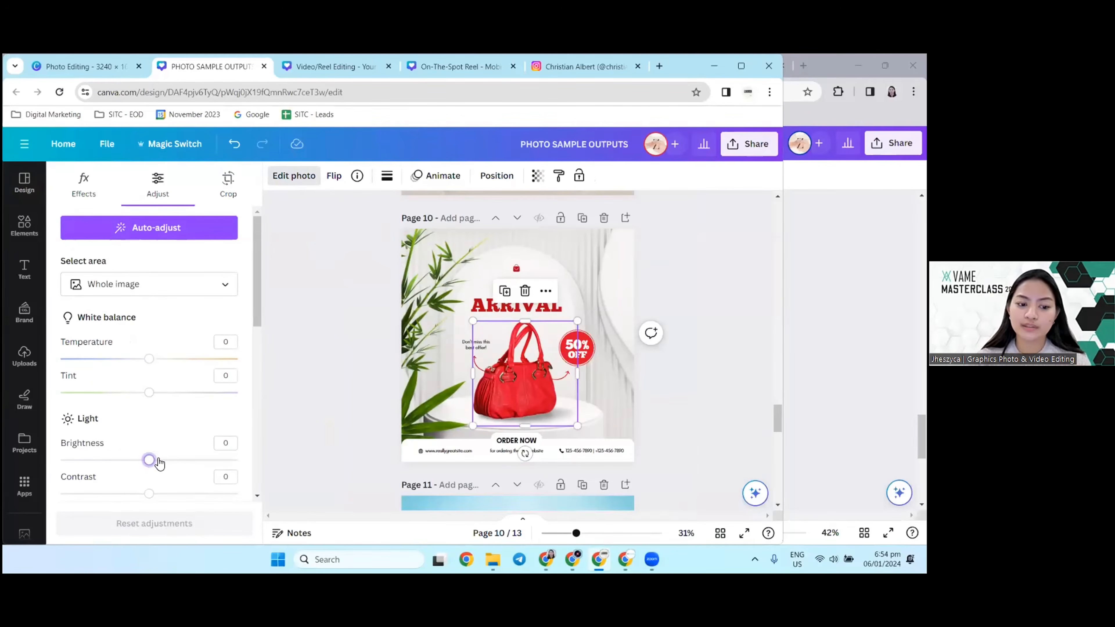
mouse_move(151, 459)
mouse_down()
mouse_move(174, 460)
mouse_move(148, 461)
mouse_move(163, 460)
mouse_up()
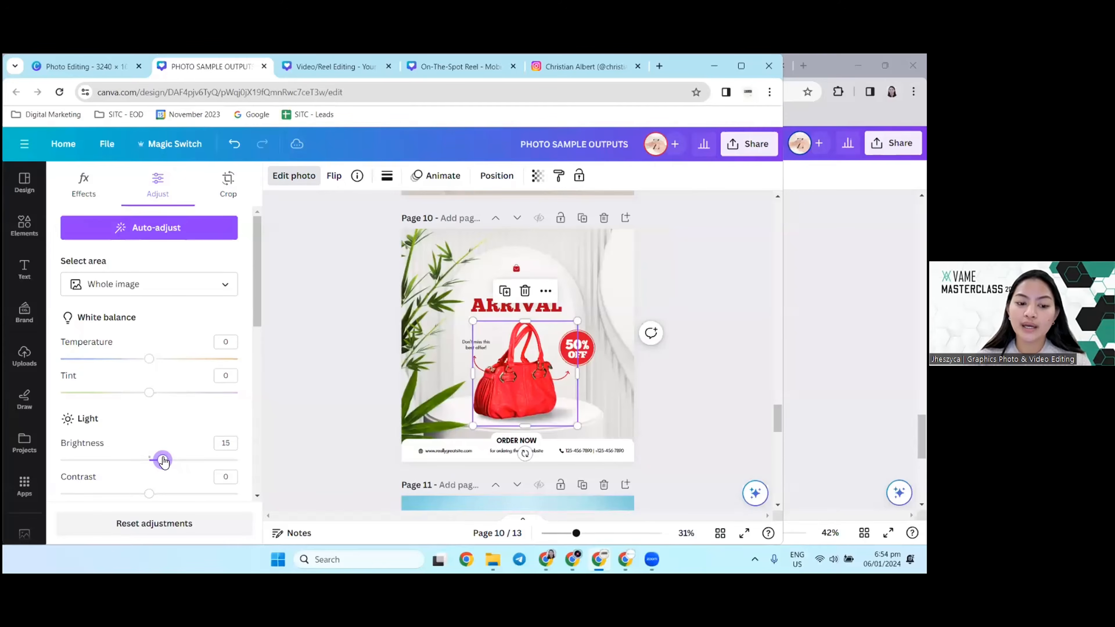
scroll(173, 327, down, 1)
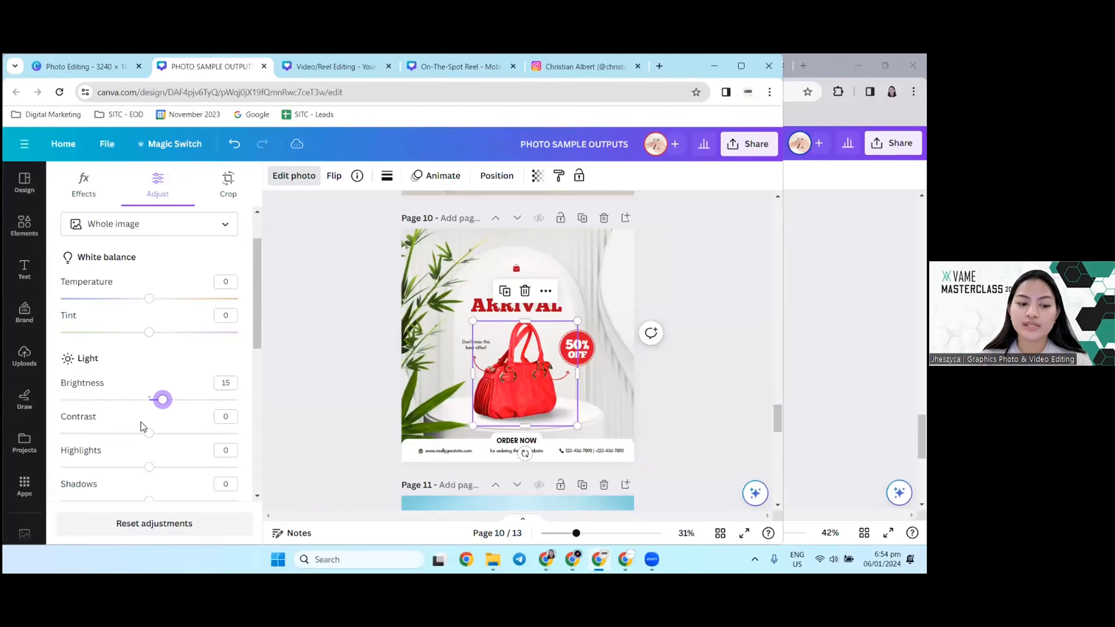
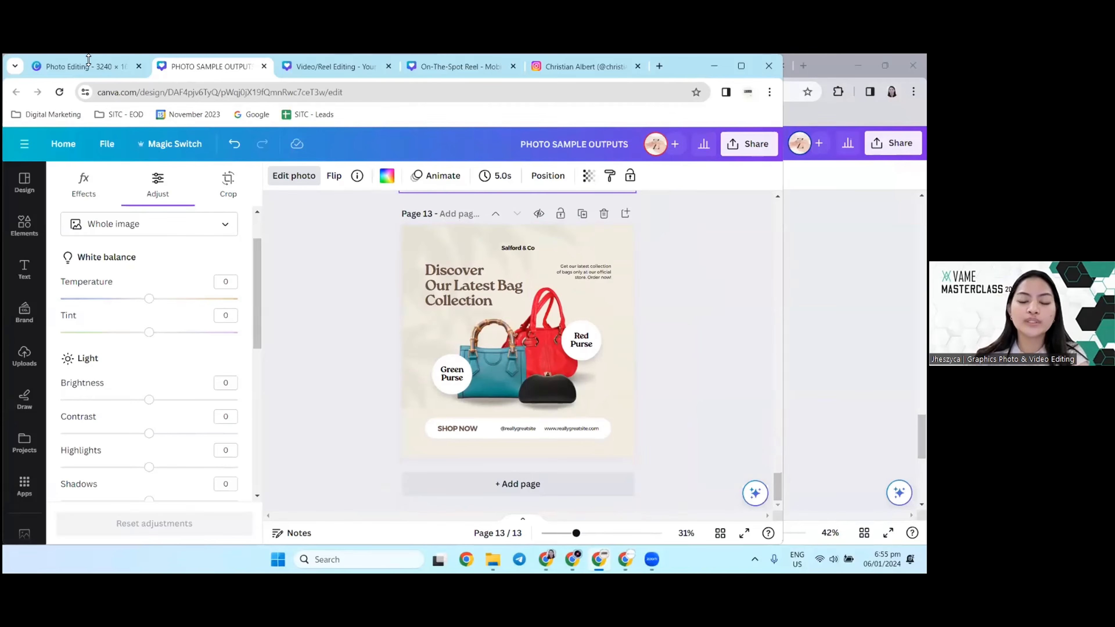
Step: Examine the handbag posts and Lemon Lifestyle samples across pages 5 to 13 of the PHOTO SAMPLE OUTPUTS design
scroll(334, 436, up, 5)
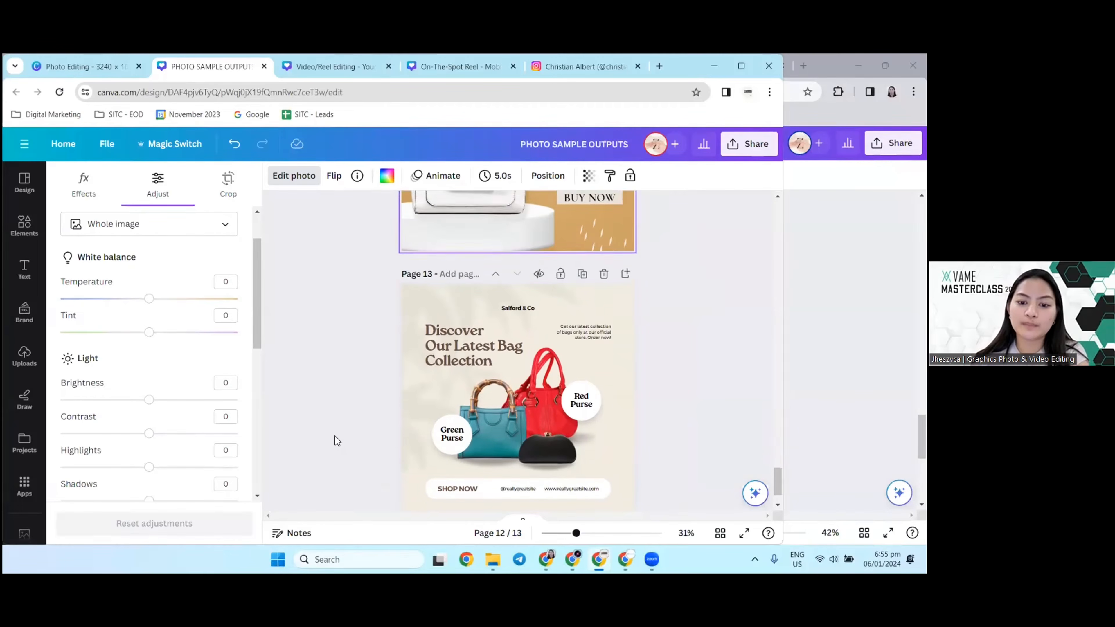
scroll(334, 440, up, 5)
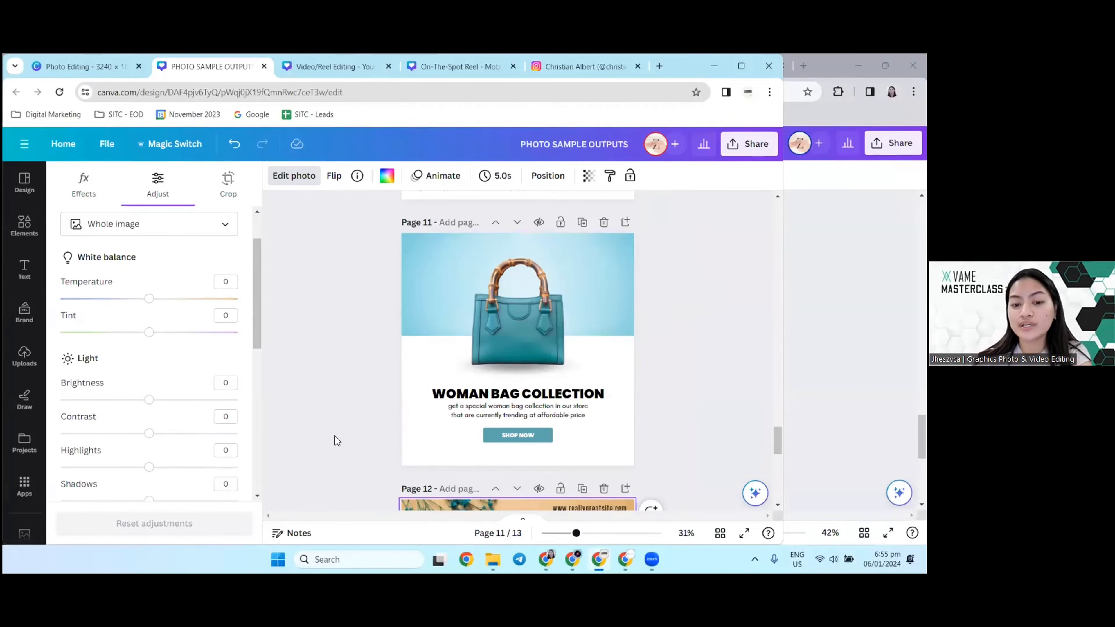
scroll(310, 355, up, 10)
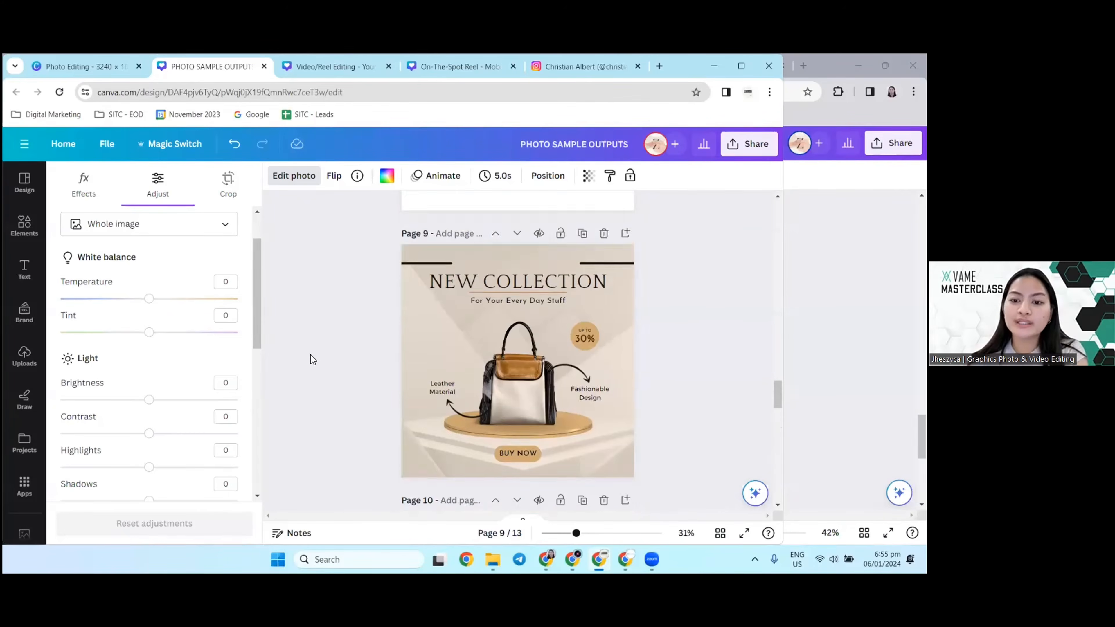
scroll(310, 355, up, 10)
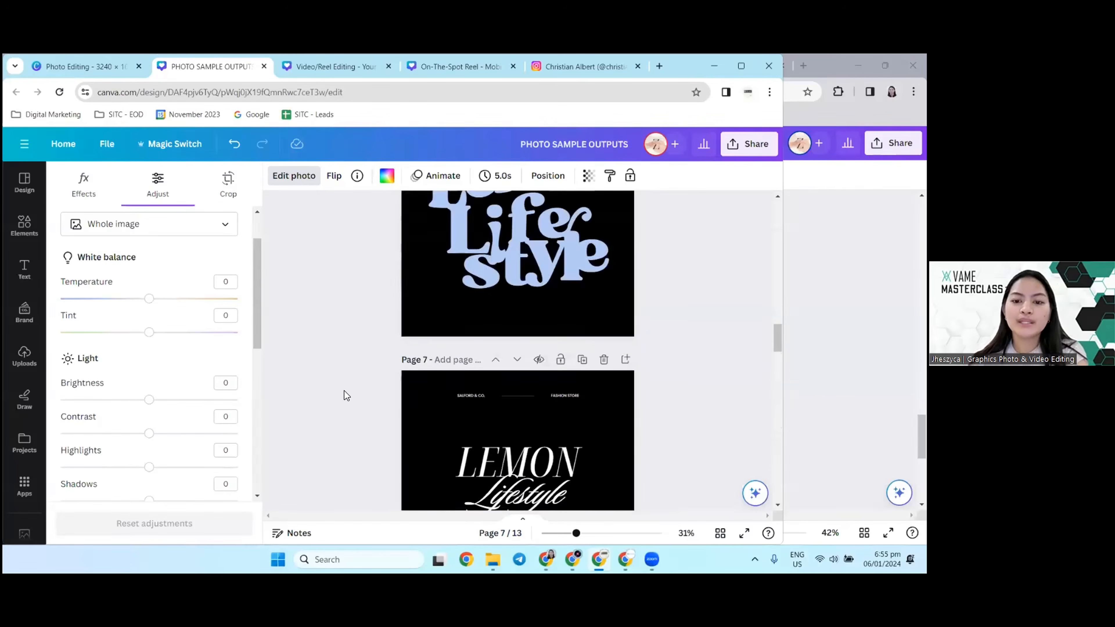
scroll(344, 395, up, 6)
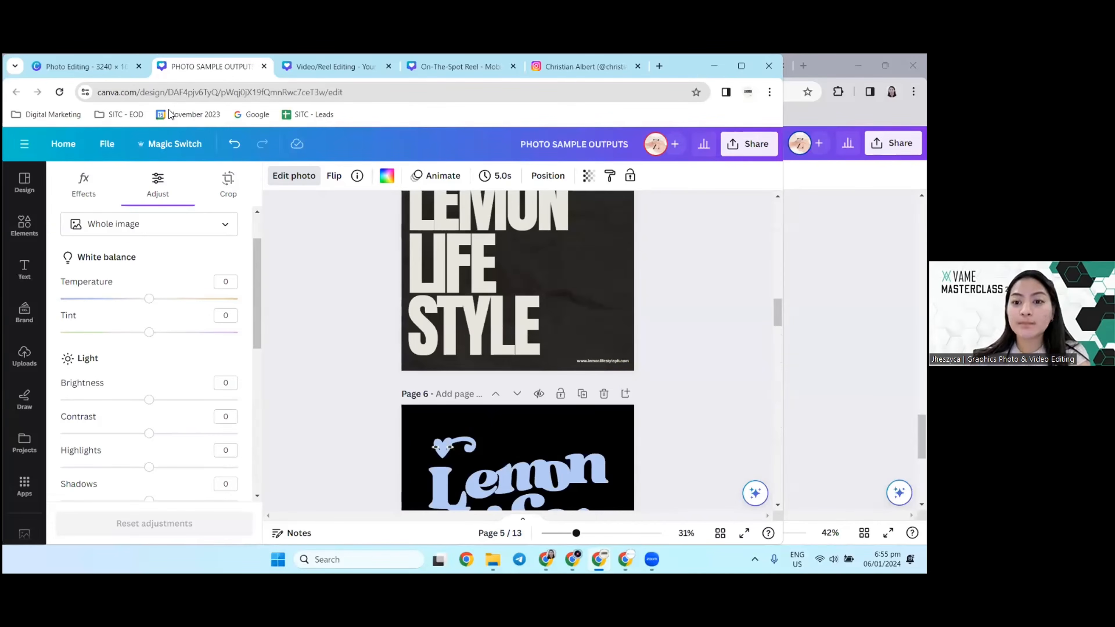
scroll(433, 406, down, 20)
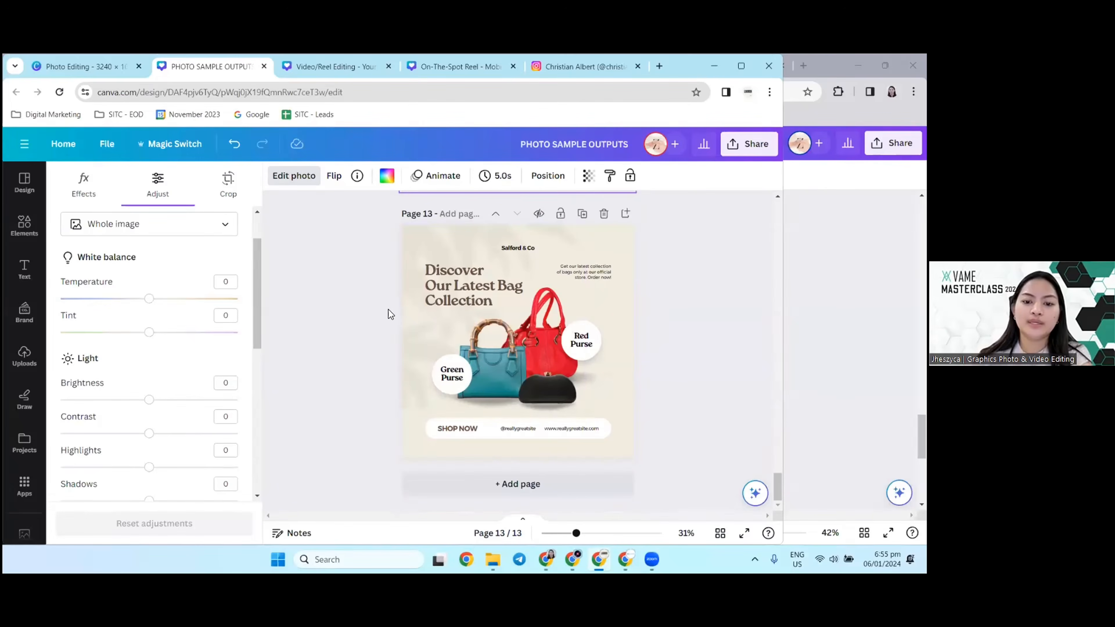
scroll(397, 330, up, 3)
scroll(397, 330, down, 2)
scroll(397, 330, up, 5)
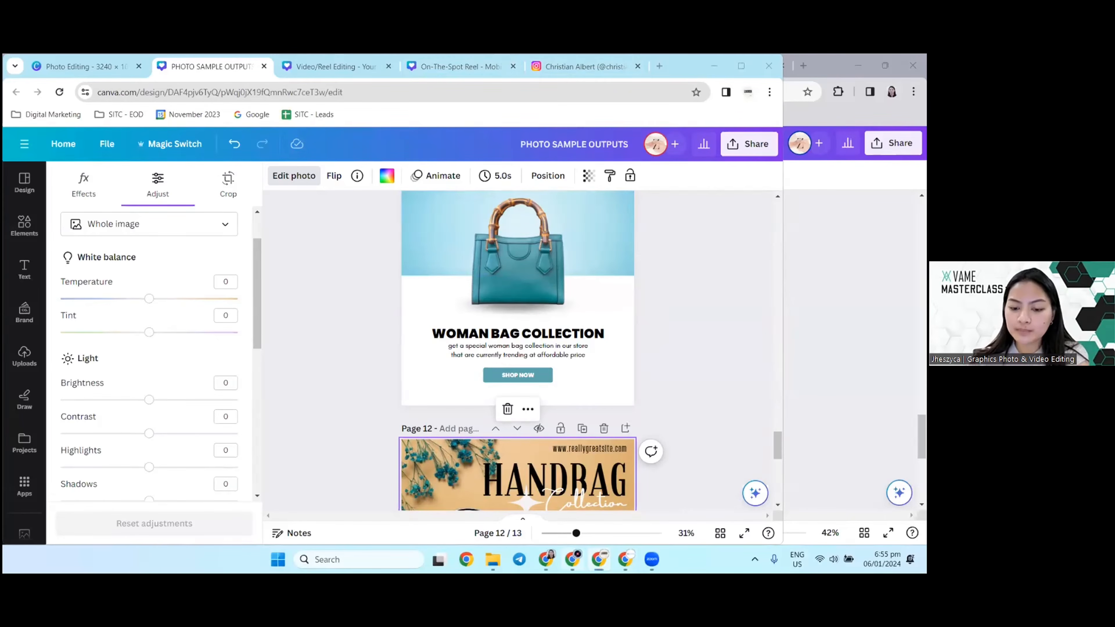
Step: Switch to the other browser window, show the LAUREN TEMPLATES design and collapse its template panel
click(572, 559)
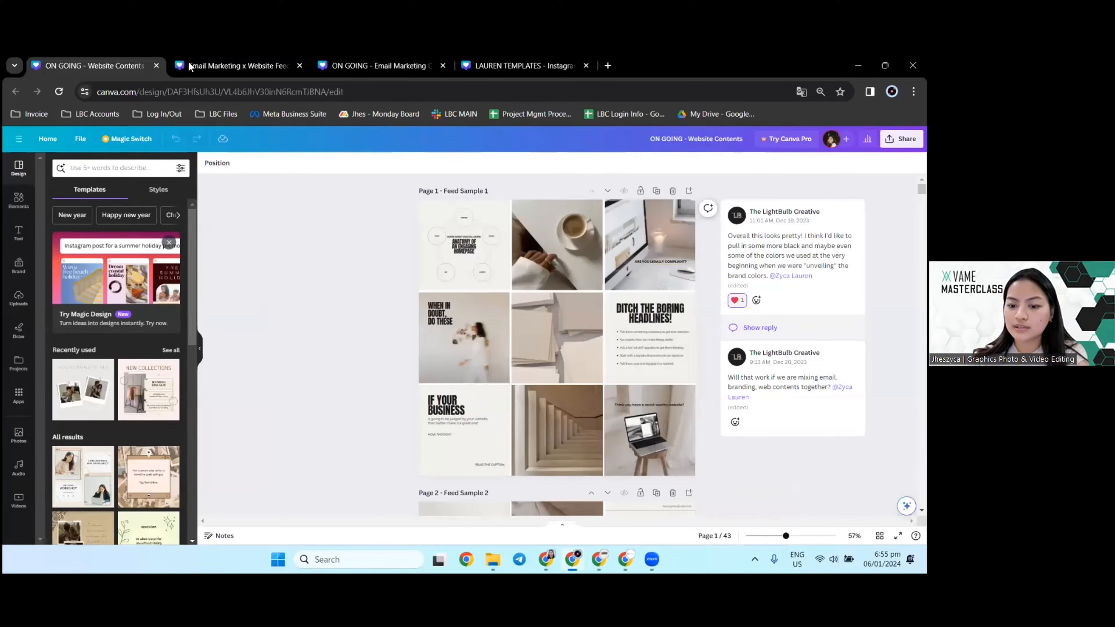
click(253, 54)
click(357, 53)
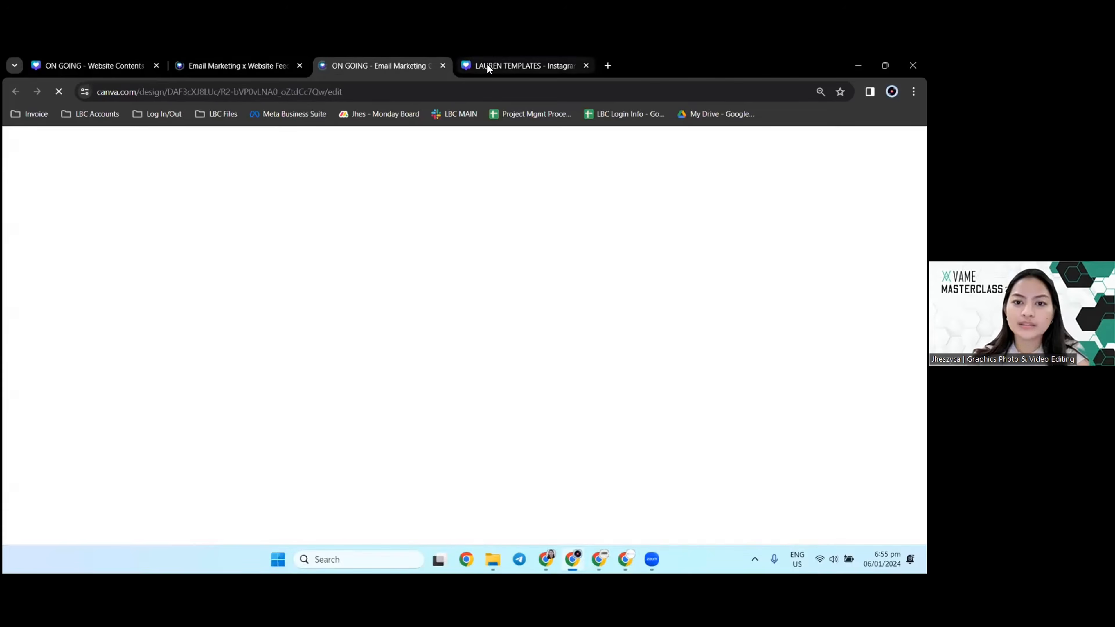
click(488, 66)
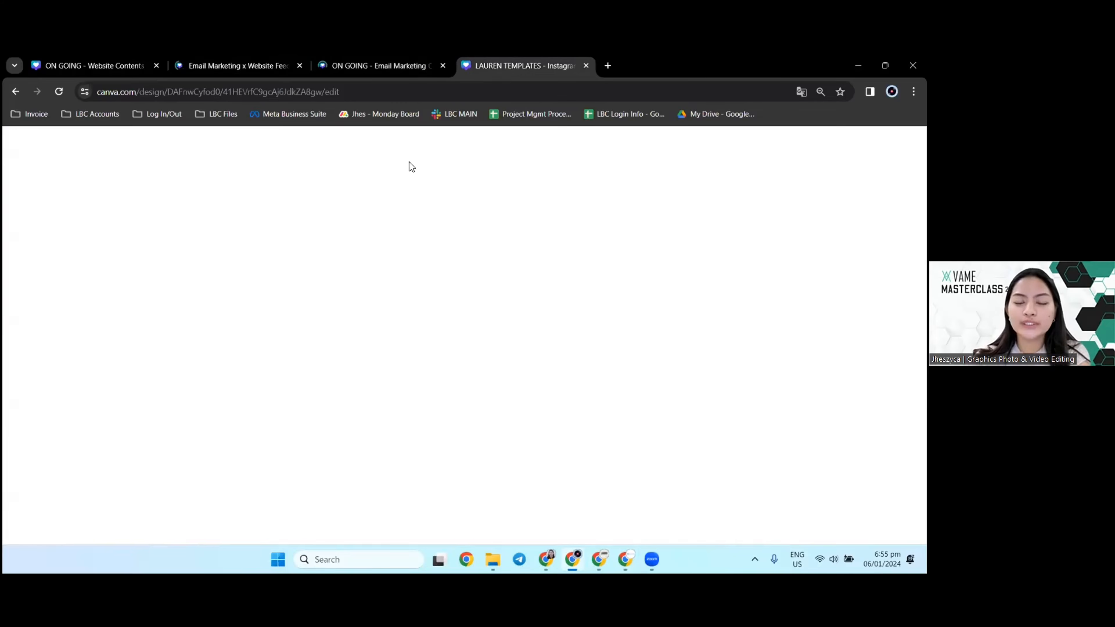
scroll(384, 268, up, 15)
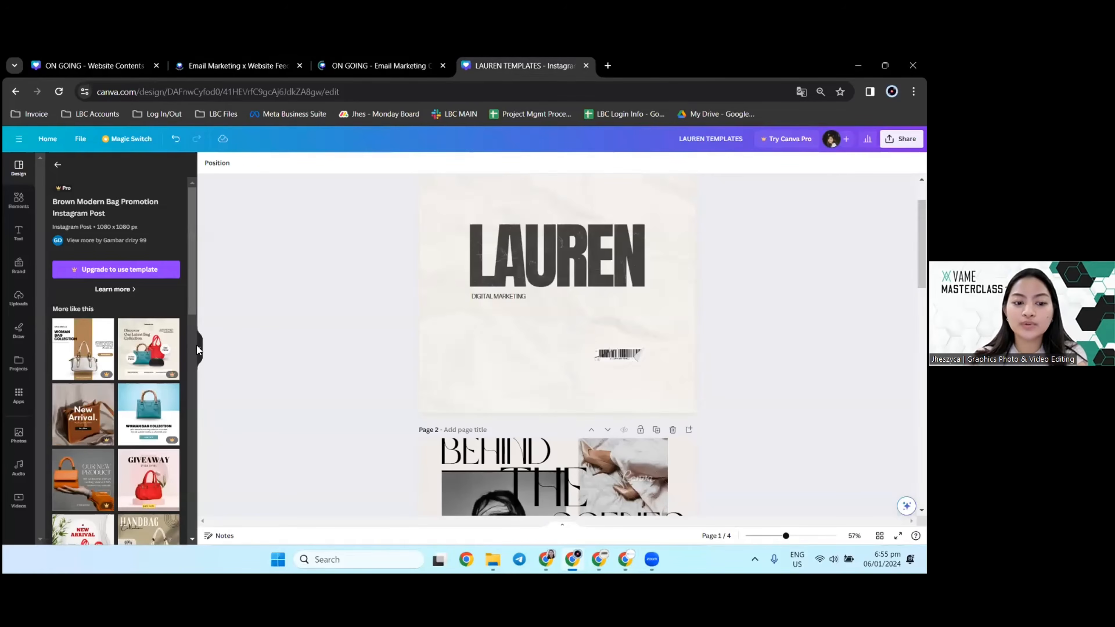
click(197, 346)
Step: Examine the photos in the Behind the Scenes collage on page 2 and the film-strip collage on page 3
scroll(278, 301, down, 5)
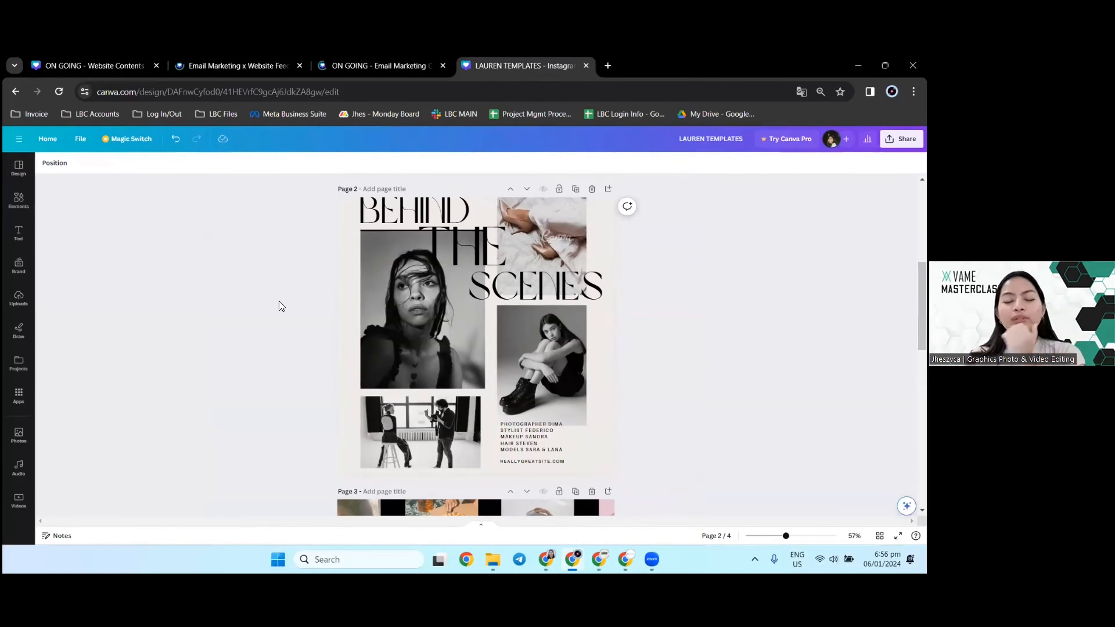
scroll(586, 293, up, 1)
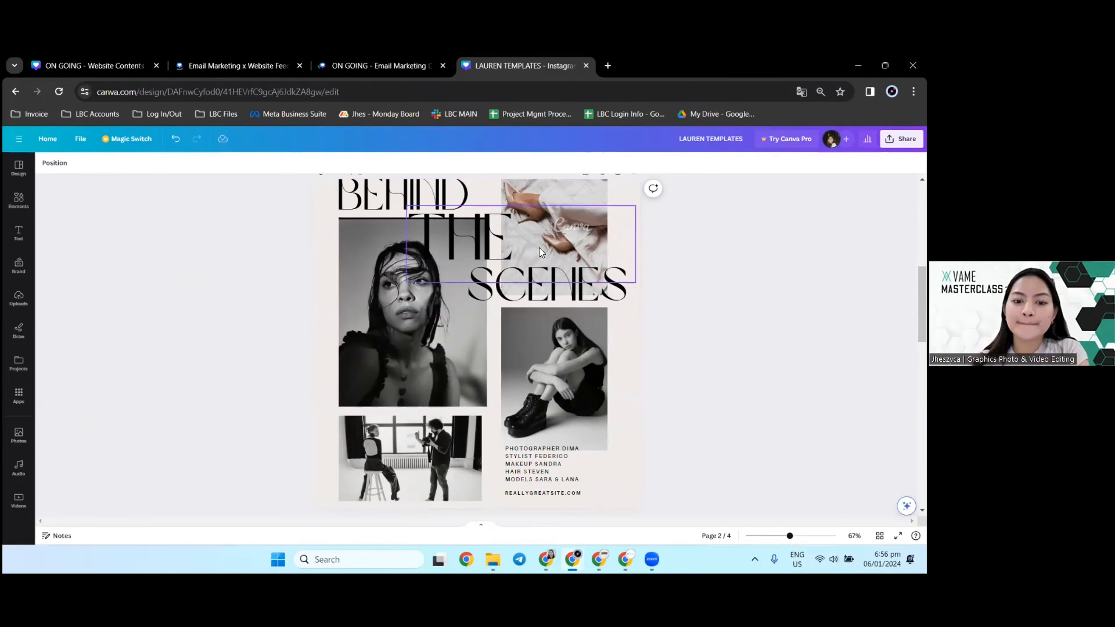
scroll(293, 301, down, 2)
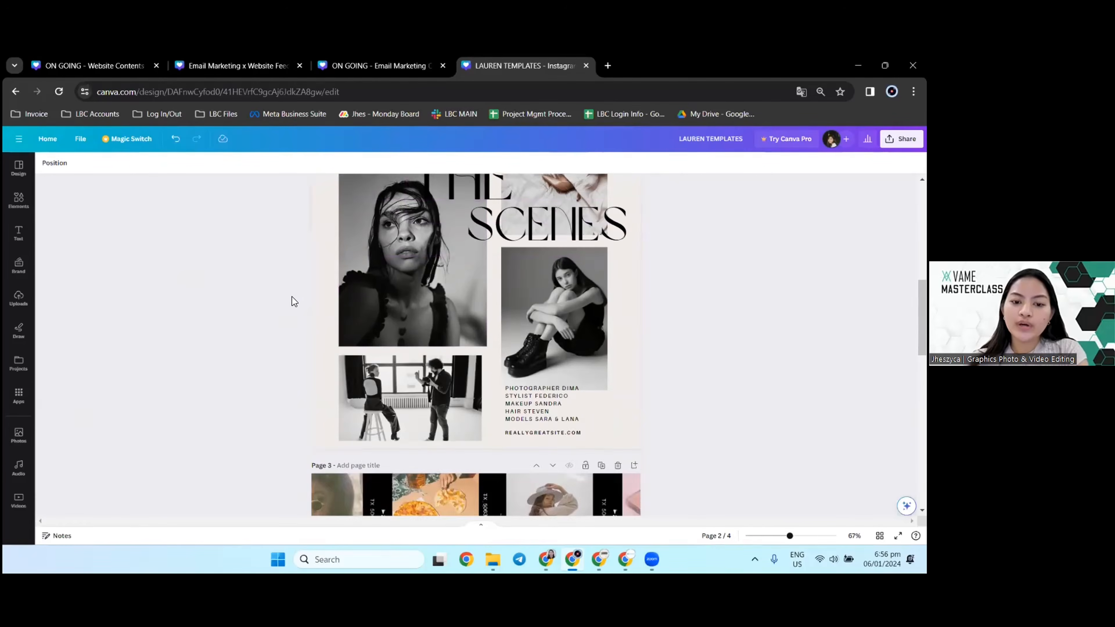
scroll(293, 301, up, 2)
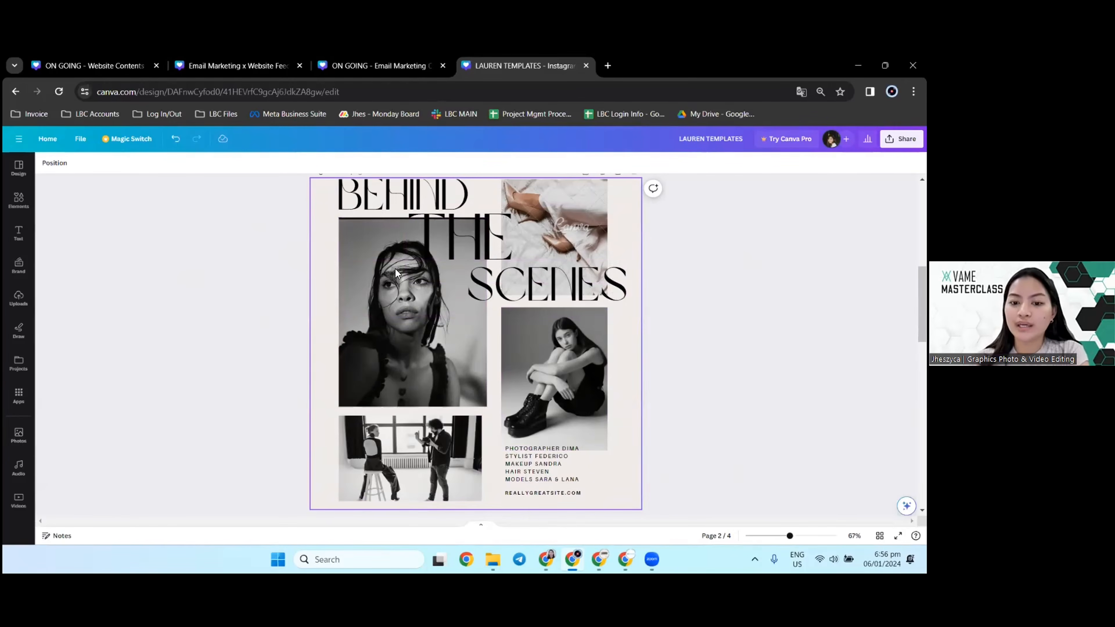
click(383, 369)
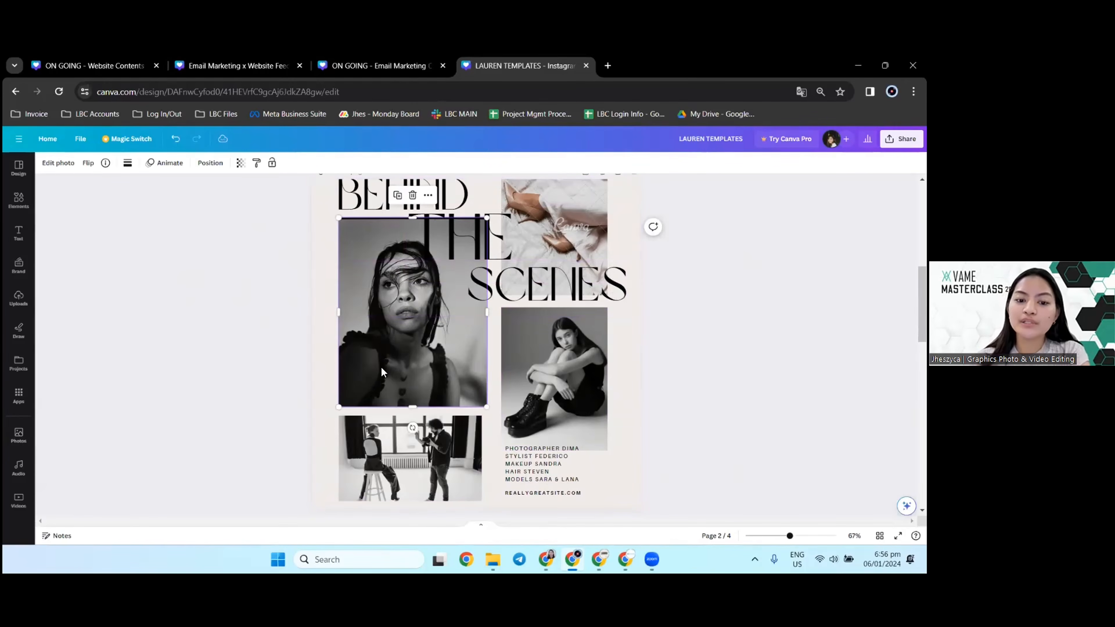
click(207, 283)
scroll(241, 257, down, 2)
scroll(241, 256, up, 4)
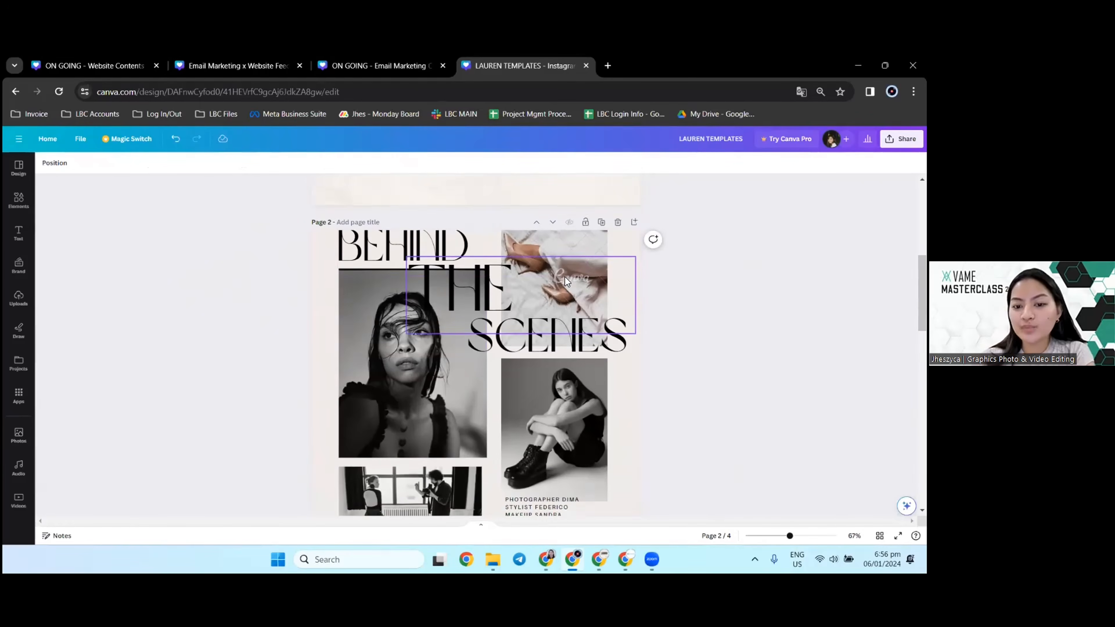
scroll(566, 281, down, 4)
scroll(439, 299, up, 7)
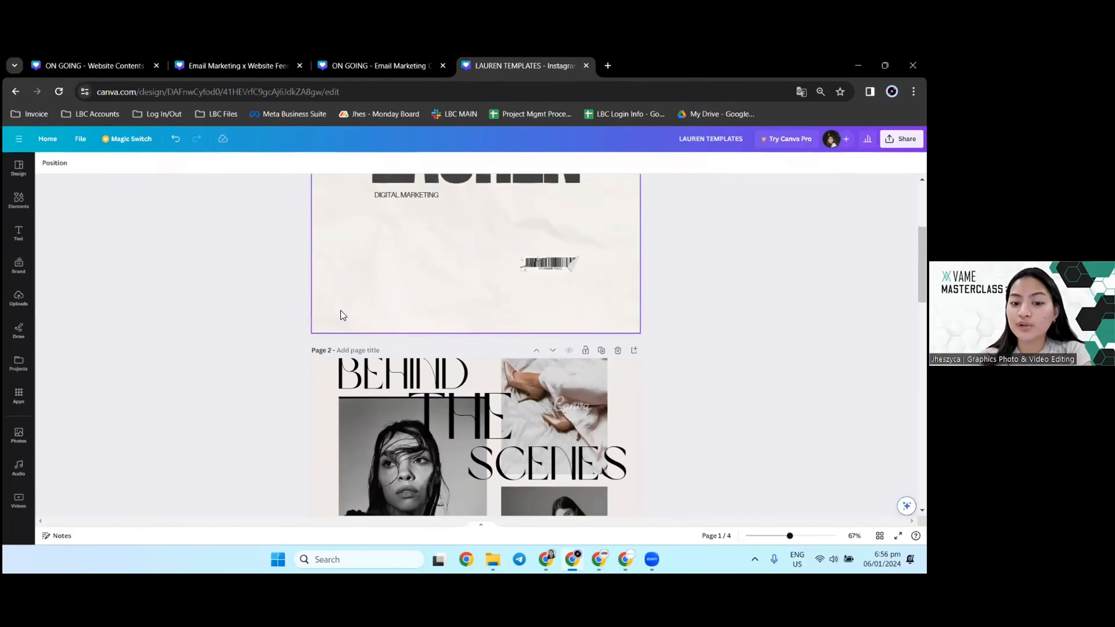
scroll(343, 315, down, 5)
scroll(351, 316, up, 1)
scroll(395, 320, down, 8)
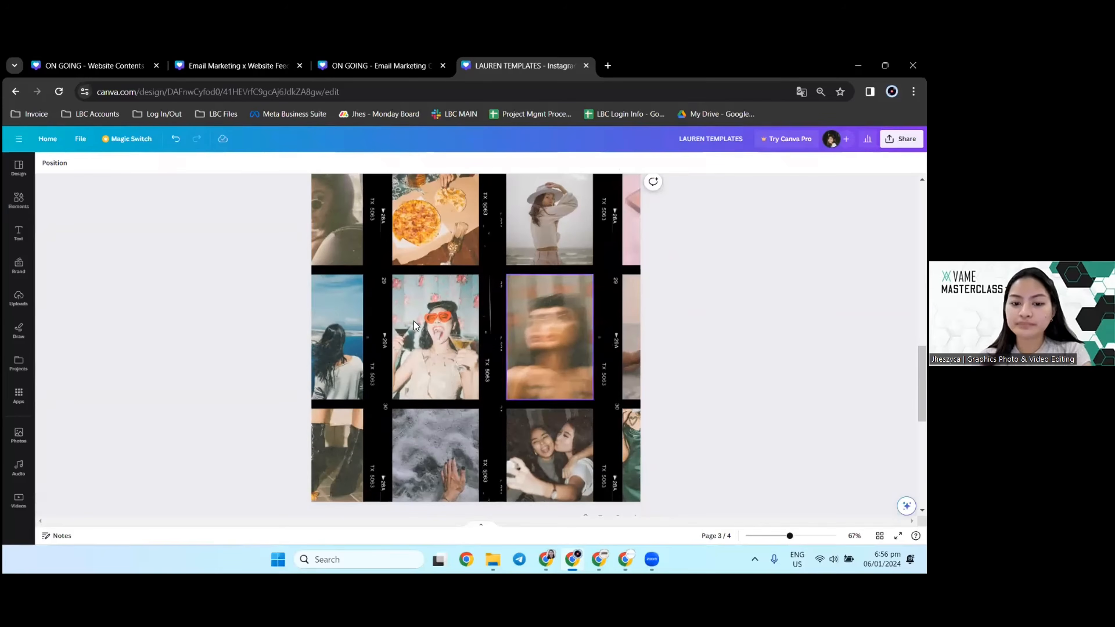
scroll(262, 313, down, 2)
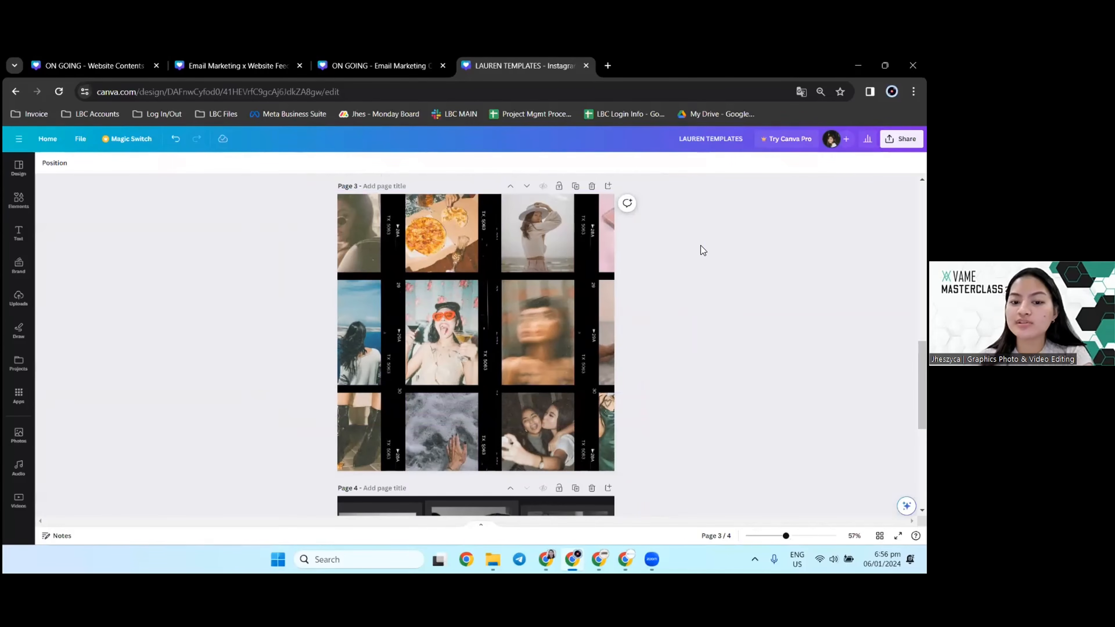
click(447, 431)
click(211, 360)
Step: Duplicate page 4 and delete the four framed pictures in the first two columns of the copy
scroll(369, 330, down, 7)
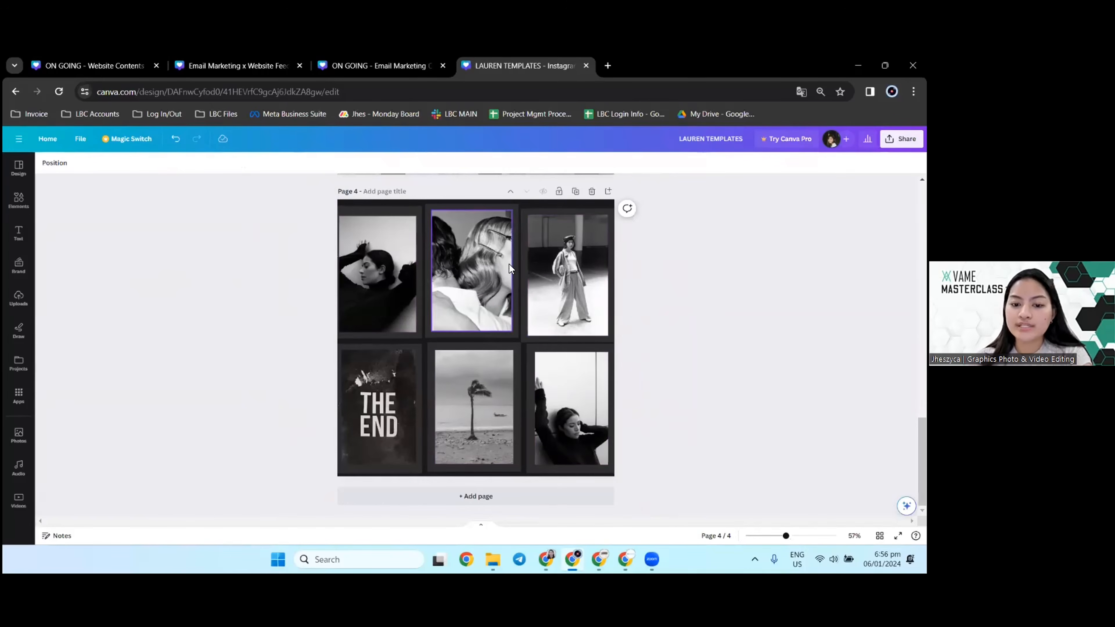
click(575, 192)
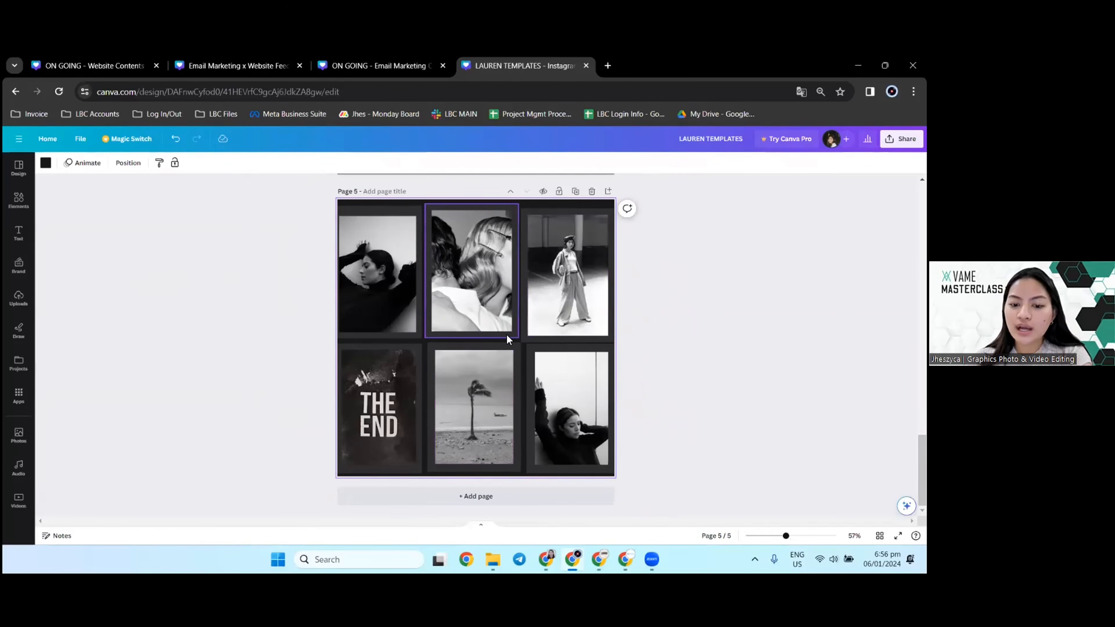
drag(300, 272, 500, 417)
key(Delete)
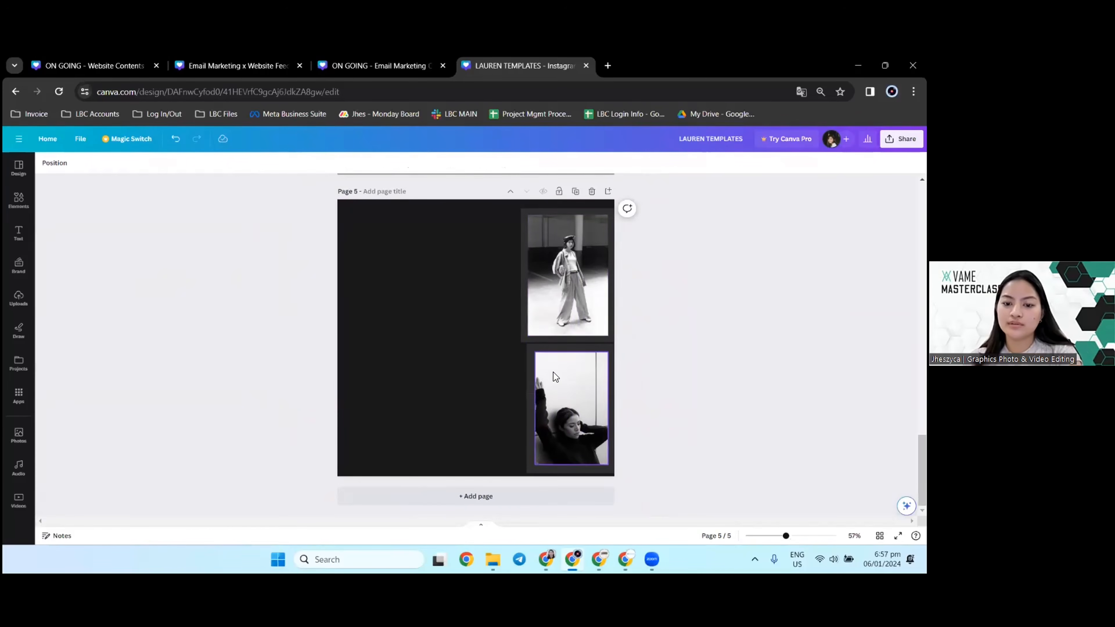
Step: Duplicate page 5 and delete the lower framed photo together with its grey backing on the new page 6
click(575, 191)
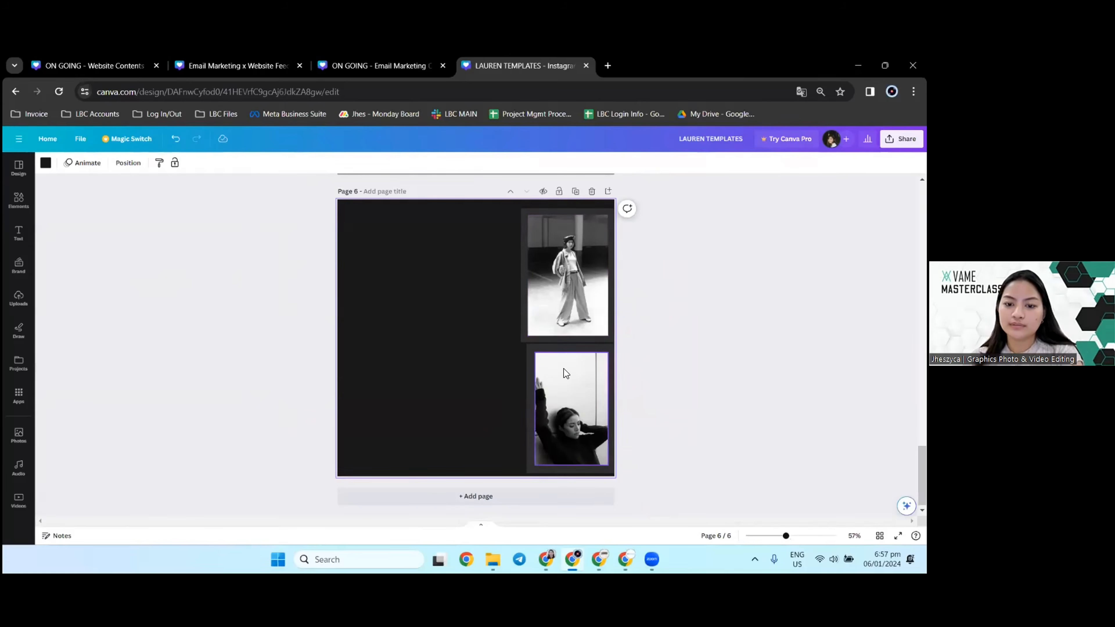
click(579, 411)
key(Delete)
key(Delete)
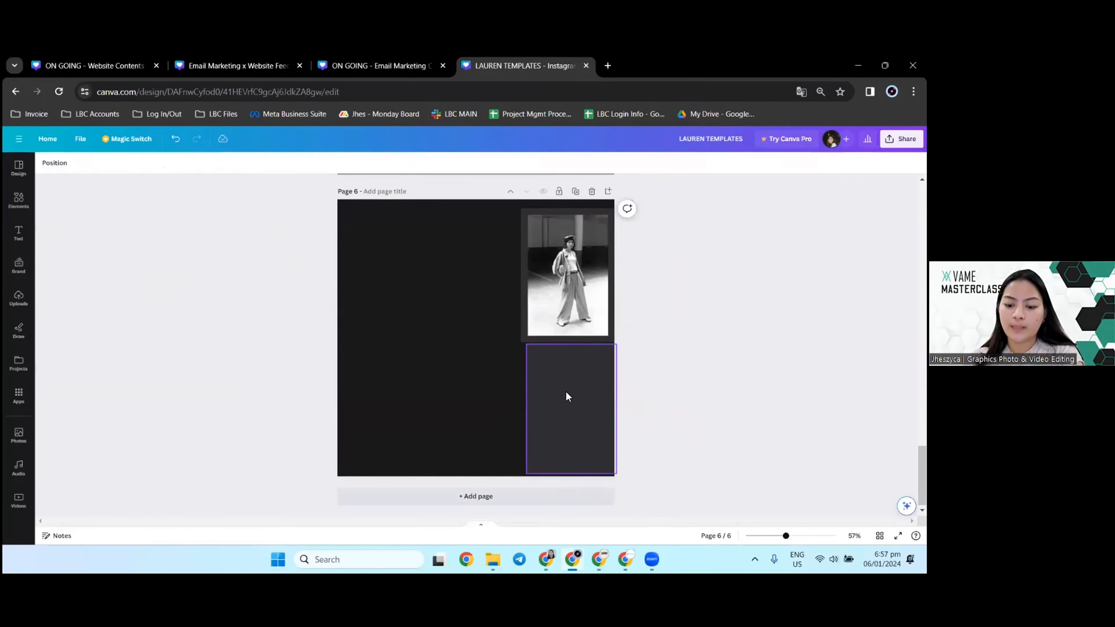
key(Delete)
Step: On page 5, delete the lower photo with its backing and the grey backing behind the upper photo
scroll(565, 391, up, 6)
click(578, 379)
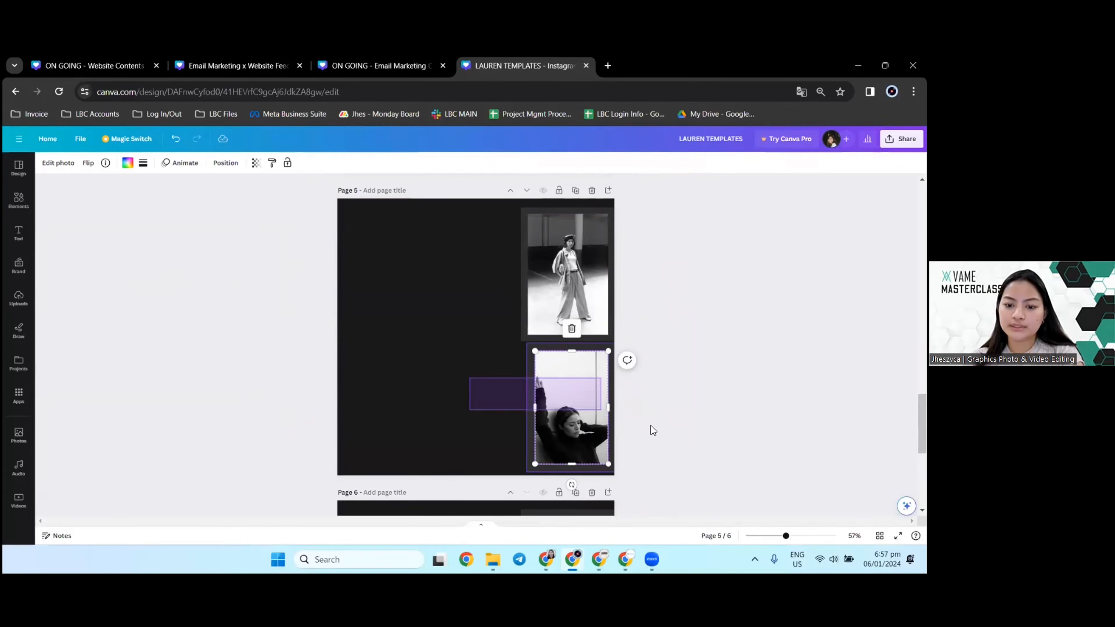
key(Delete)
click(572, 286)
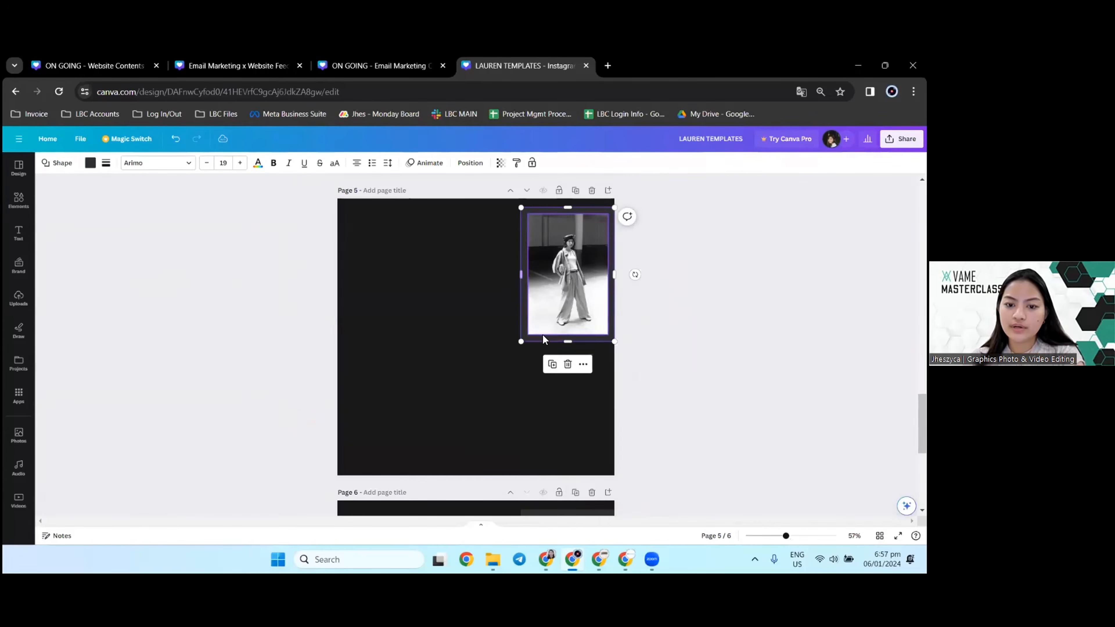
Step: Detach the photo of the standing woman from its frame on page 5
right_click(571, 307)
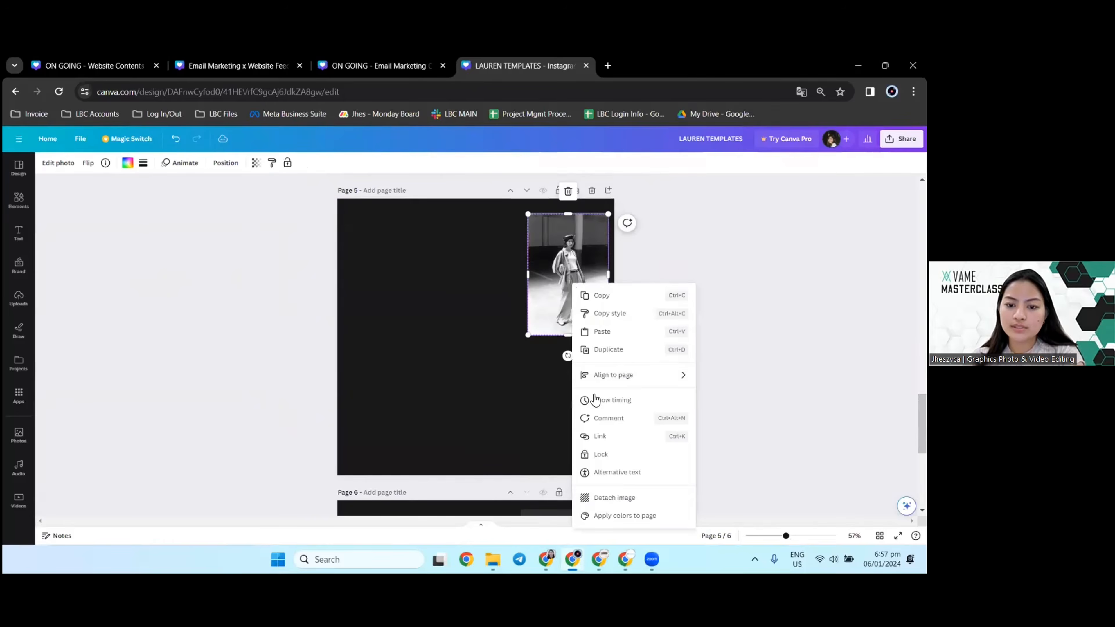
click(631, 496)
click(395, 347)
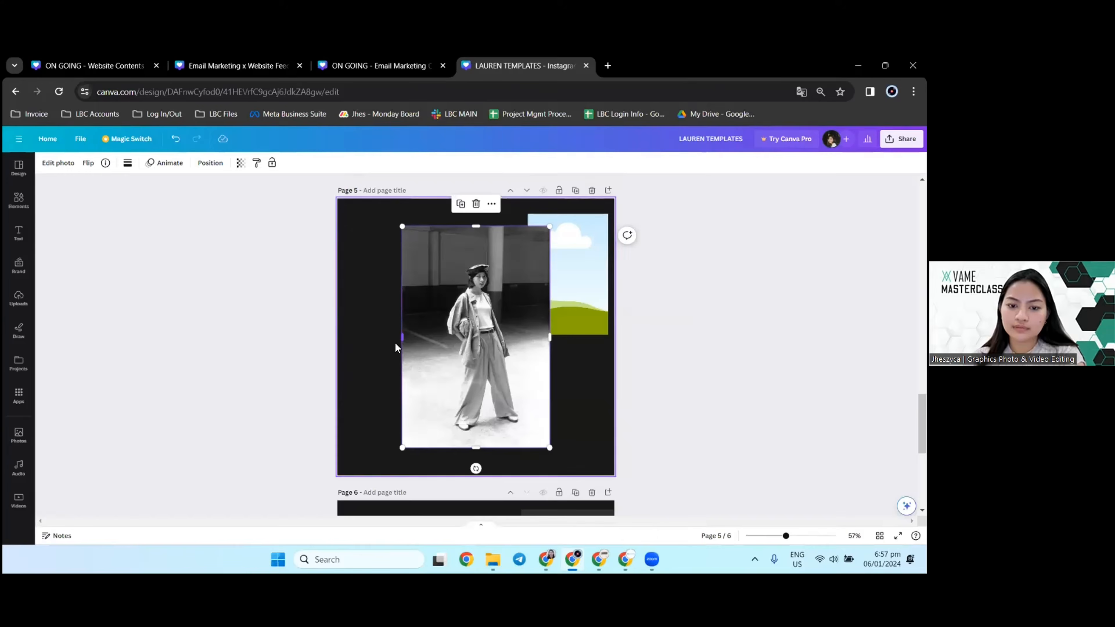
Step: Delete the detached photo on page 5 and paste in a copy of page 4's framed upper-middle photo
scroll(488, 353, up, 8)
click(472, 296)
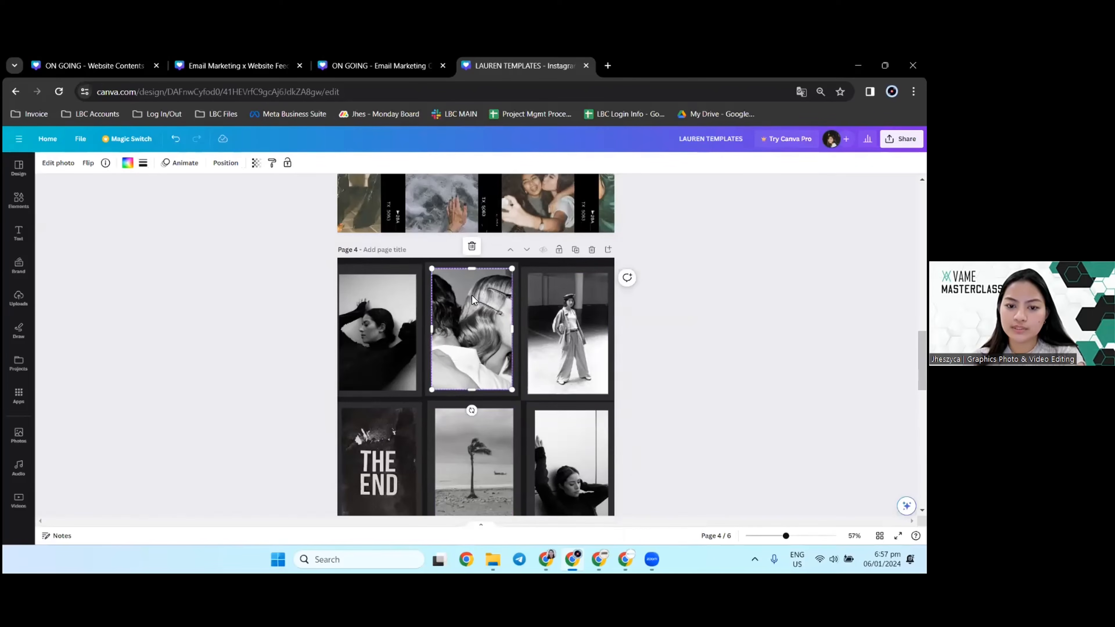
key(Delete)
scroll(491, 330, down, 6)
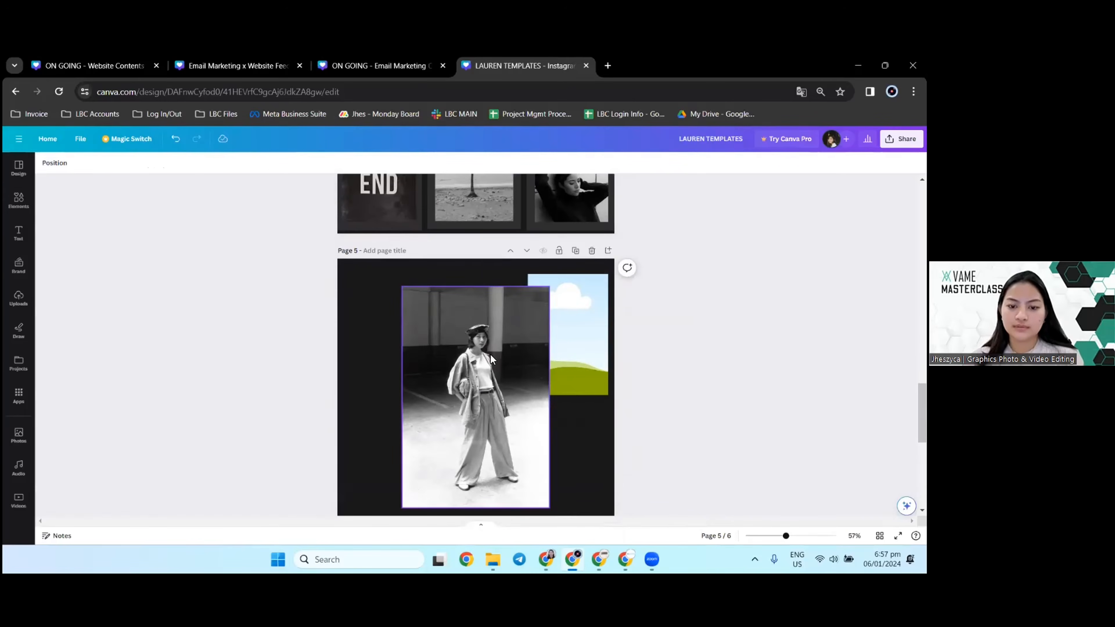
click(490, 354)
key(Delete)
key(ctrl+v)
right_click(457, 331)
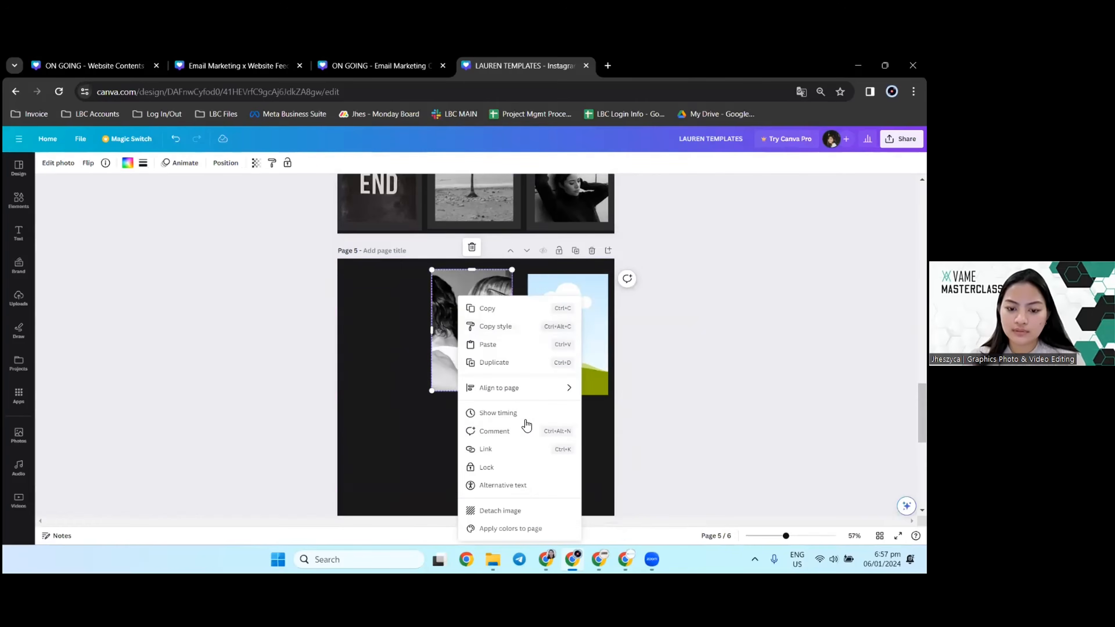
click(406, 347)
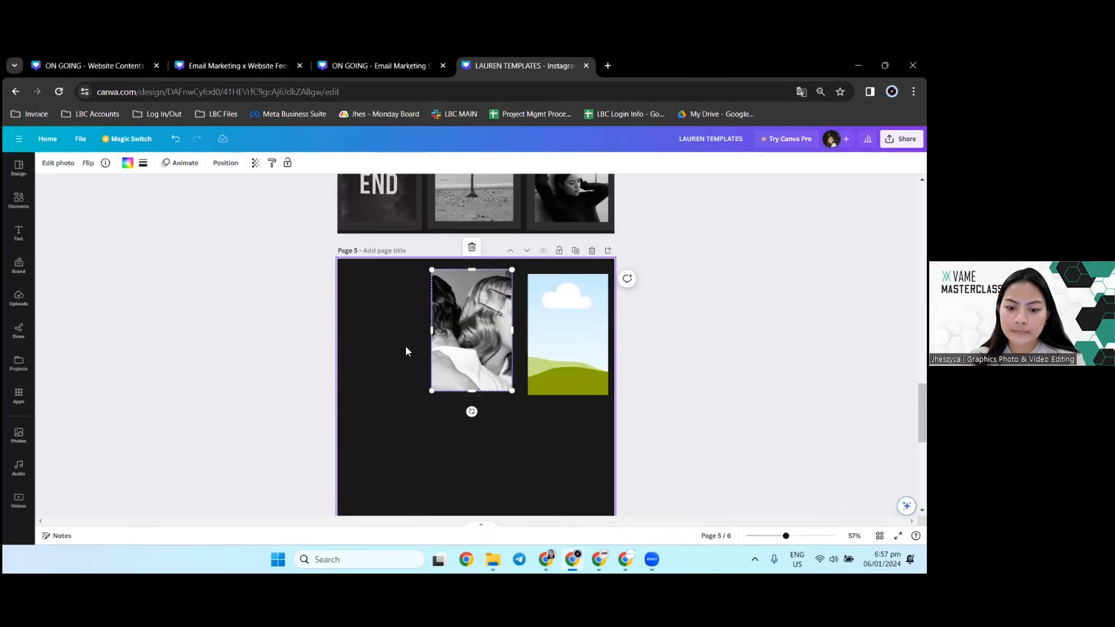
scroll(406, 347, down, 3)
right_click(454, 289)
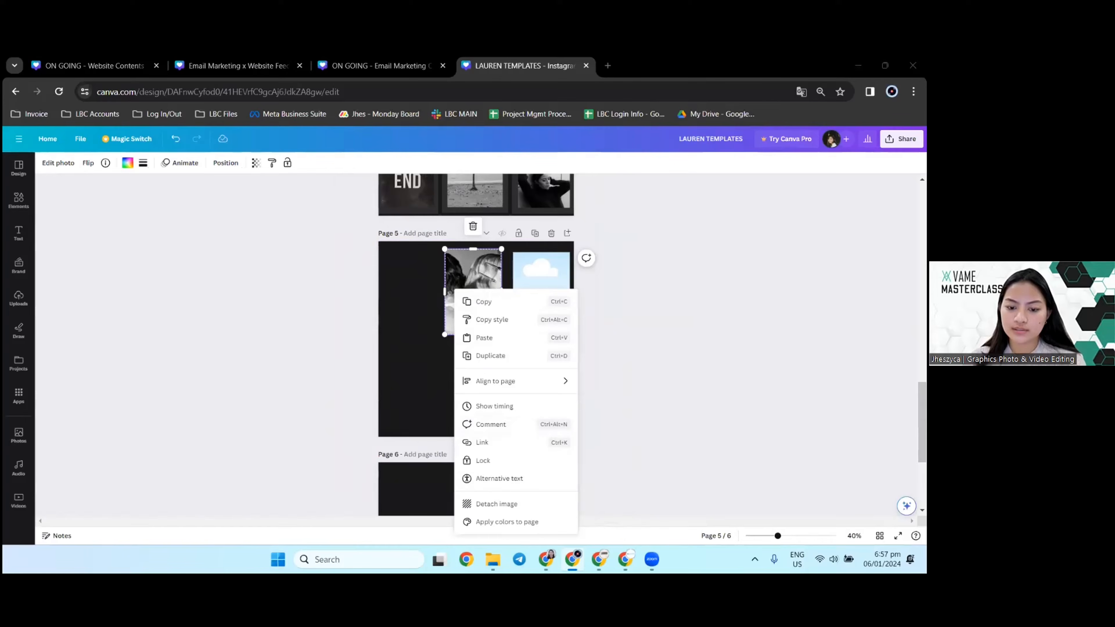
click(453, 277)
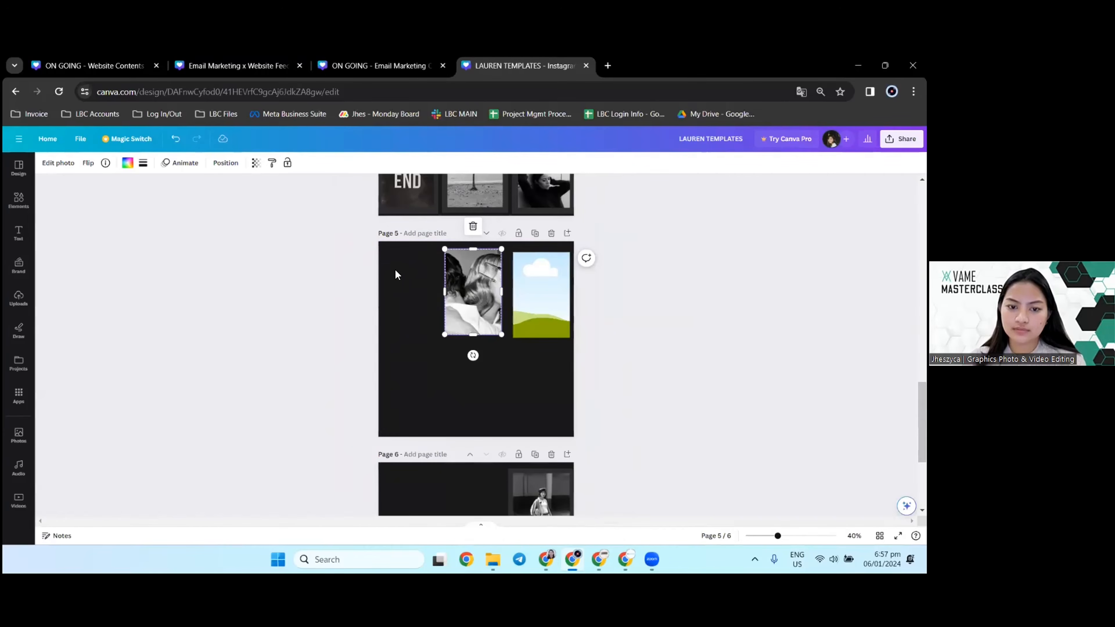
Step: Move the pasted hair close-up photo to page 5's upper-left corner and enlarge it to cover the whole page
drag(454, 268, 434, 287)
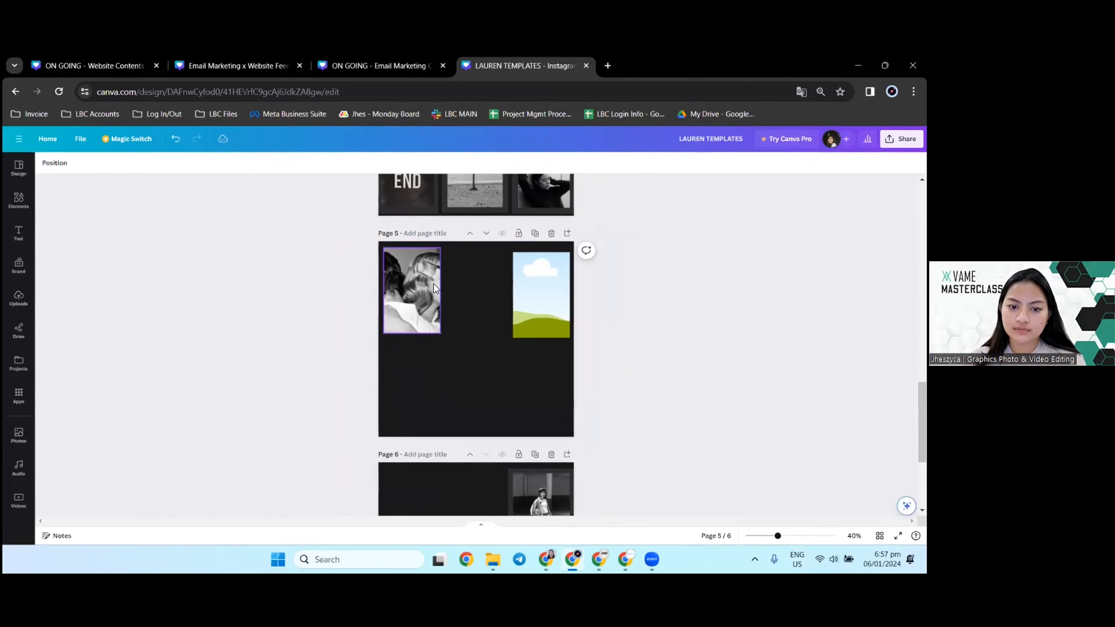
click(436, 322)
scroll(453, 339, up, 2)
drag(417, 332, 728, 515)
drag(443, 351, 395, 338)
scroll(397, 342, down, 2)
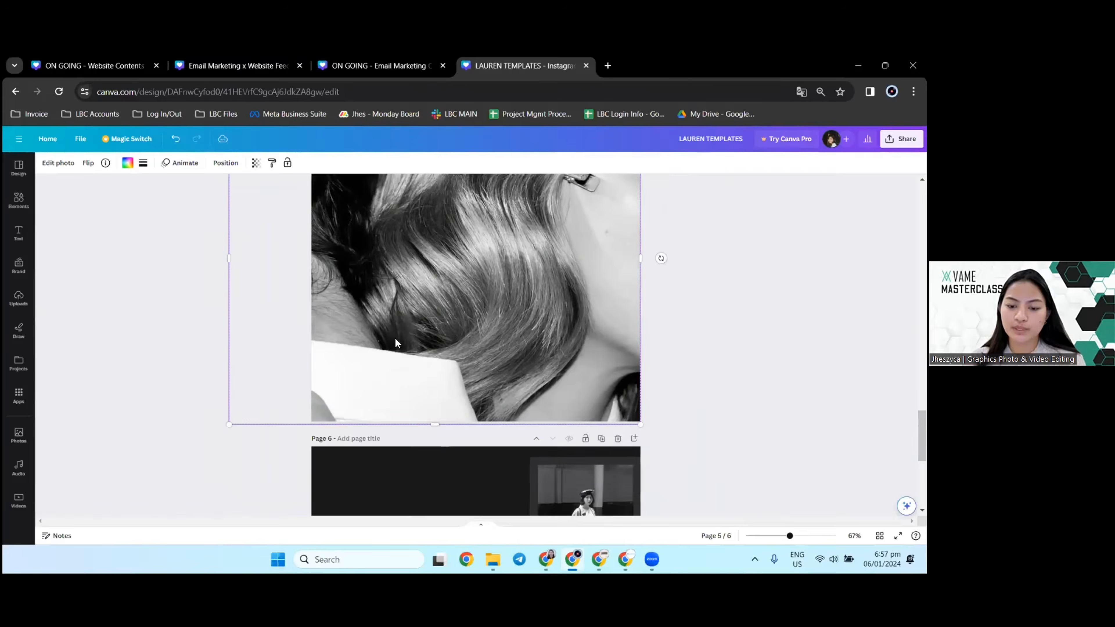
scroll(396, 343, down, 1)
drag(431, 391, 431, 387)
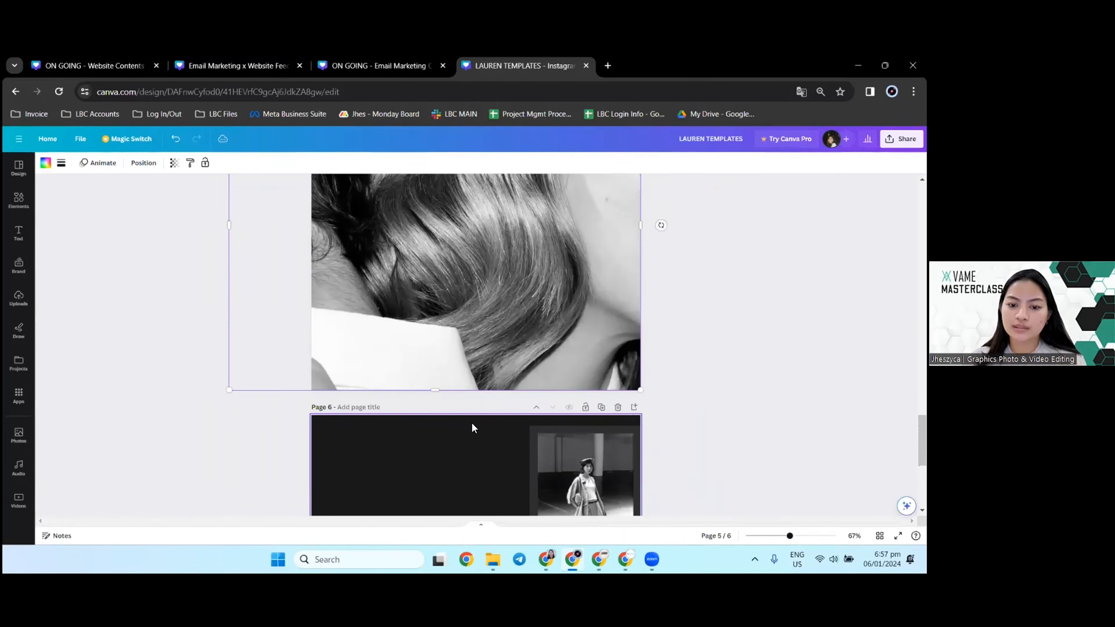
Step: Delete page 6 and duplicate page 5 with the enlarged photo
scroll(474, 429, down, 3)
click(616, 285)
scroll(593, 374, up, 5)
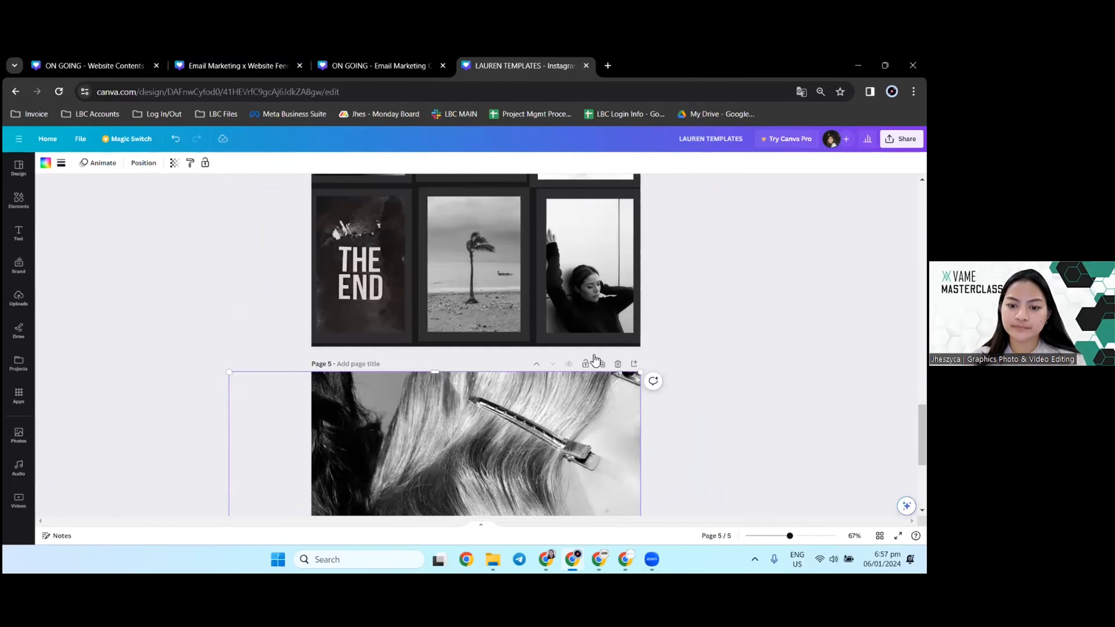
click(602, 364)
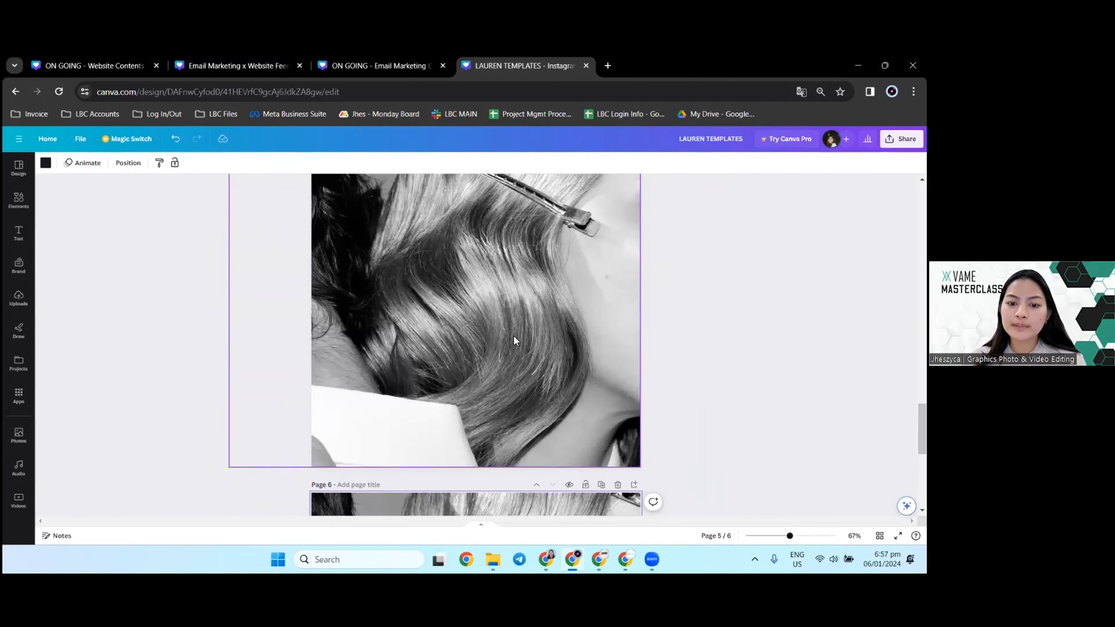
Step: Bring the overhanging left side of page 5's photo in to the page edge
double_click(516, 340)
scroll(516, 337, down, 1)
click(290, 355)
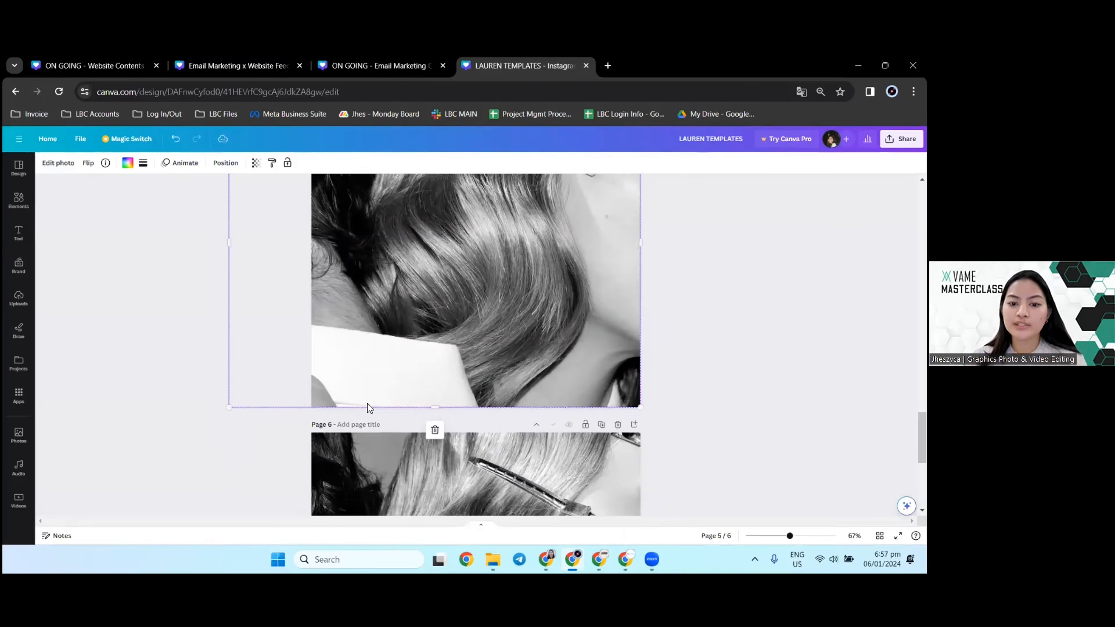
scroll(368, 407, up, 2)
drag(231, 367, 316, 373)
scroll(396, 397, down, 3)
scroll(396, 397, down, 1)
Step: Replace page 6 with a fresh duplicate of the adjusted page 5
click(293, 403)
scroll(248, 395, down, 4)
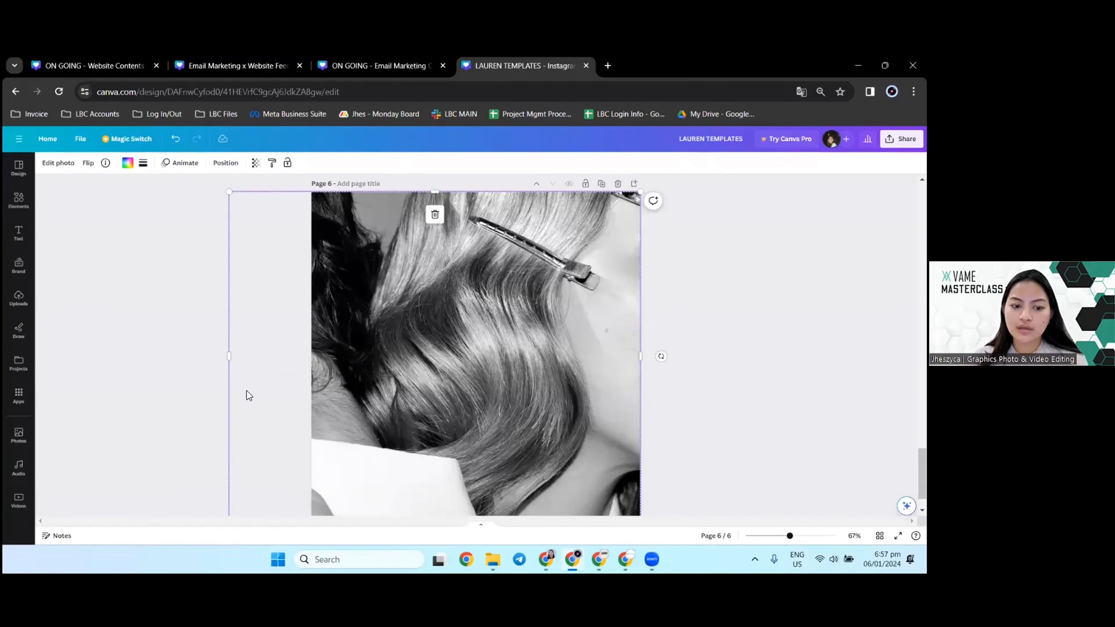
scroll(584, 263, up, 3)
click(617, 304)
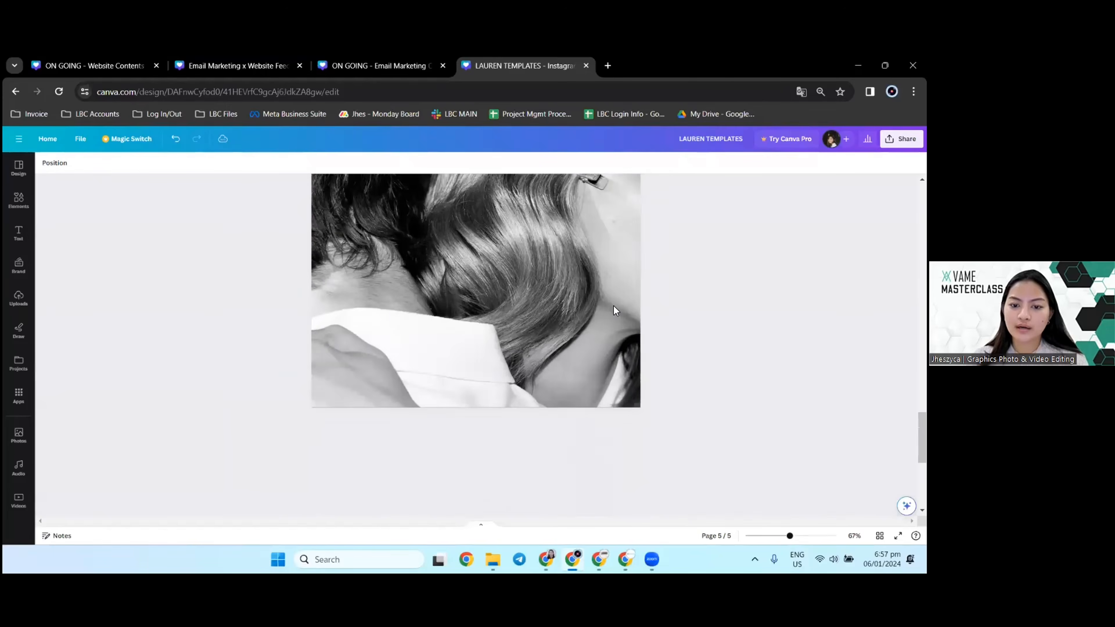
key(ctrl+z)
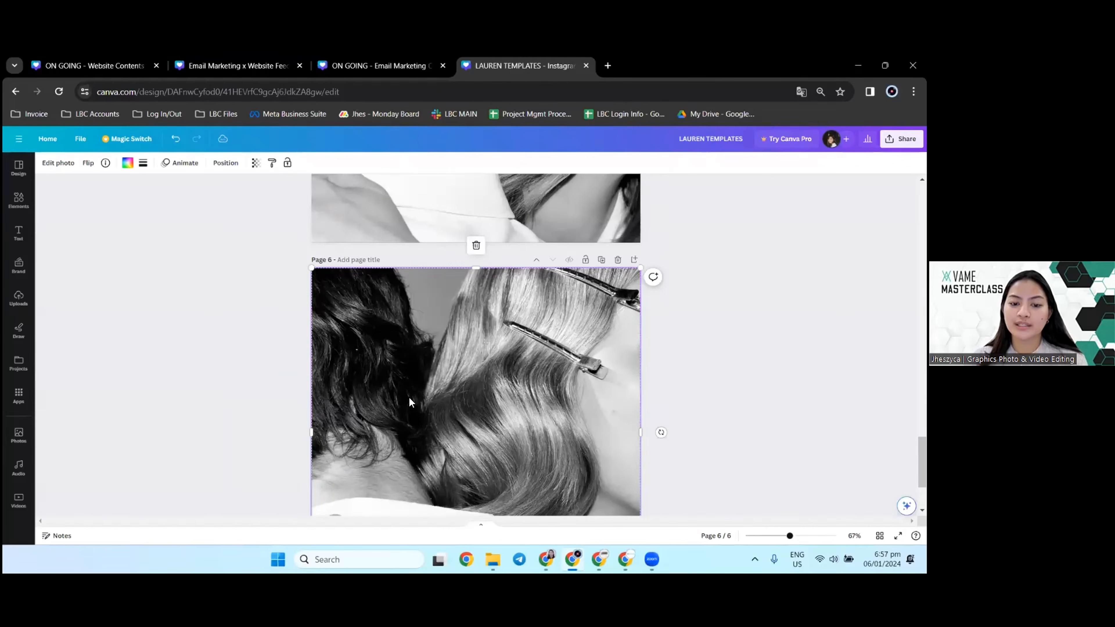
Step: Open the adjustment settings for page 5's photo and set Sharpness to 1
click(69, 163)
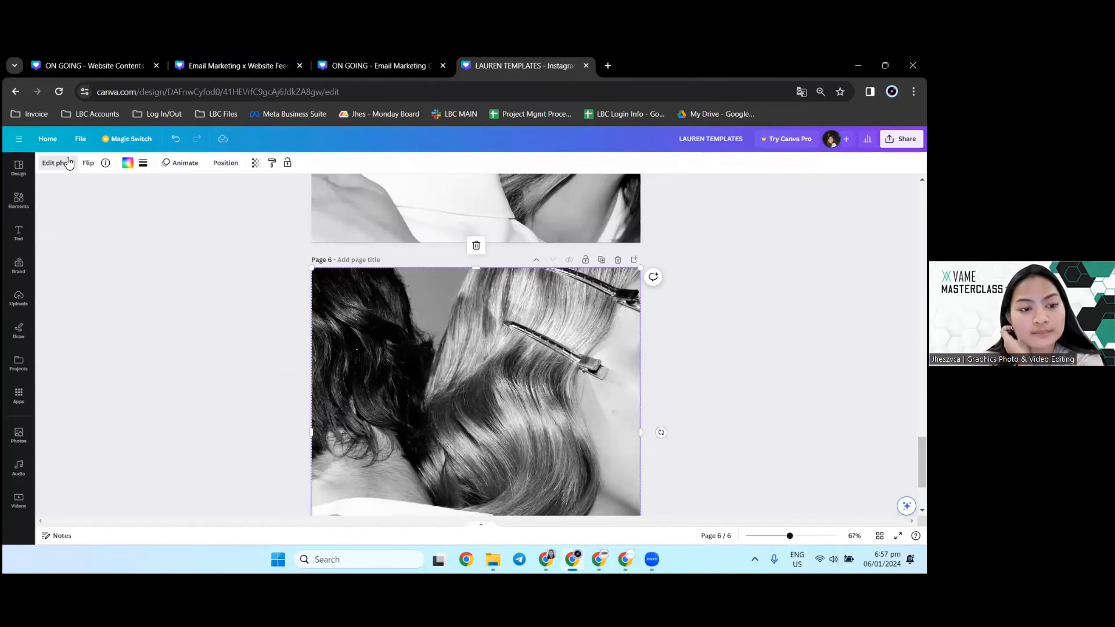
scroll(481, 359, up, 5)
click(481, 359)
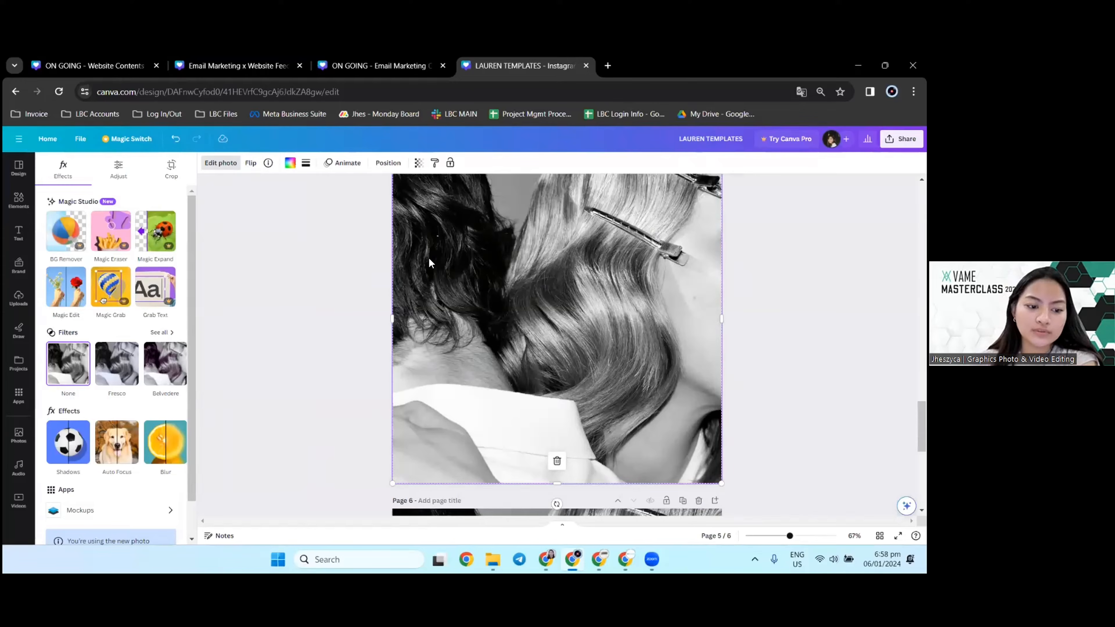
scroll(122, 403, down, 2)
scroll(122, 395, up, 2)
click(125, 178)
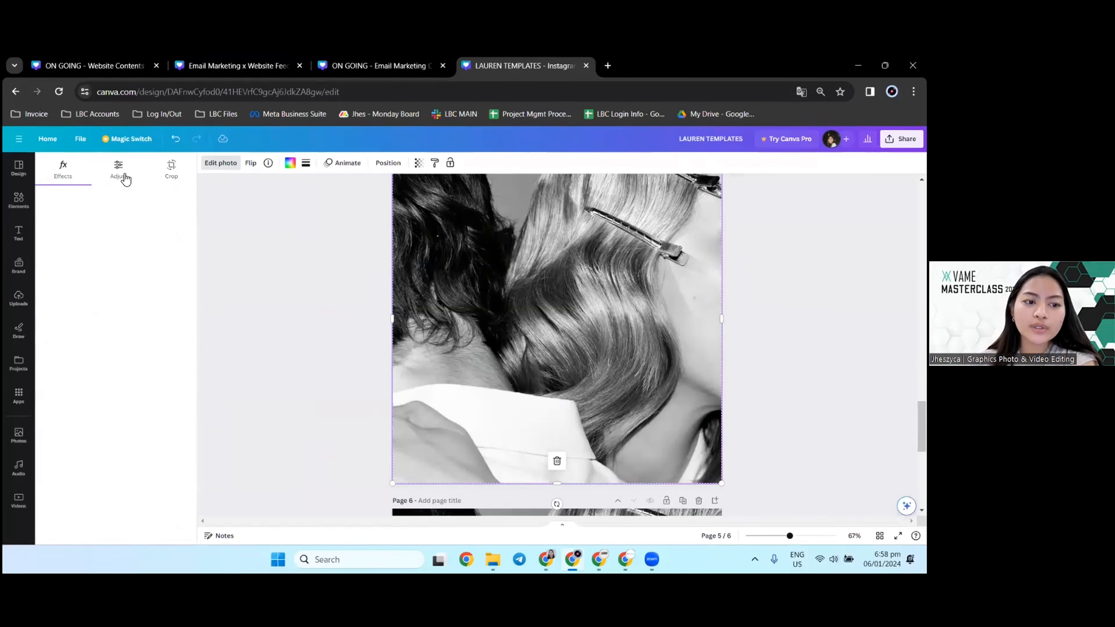
scroll(139, 391, down, 5)
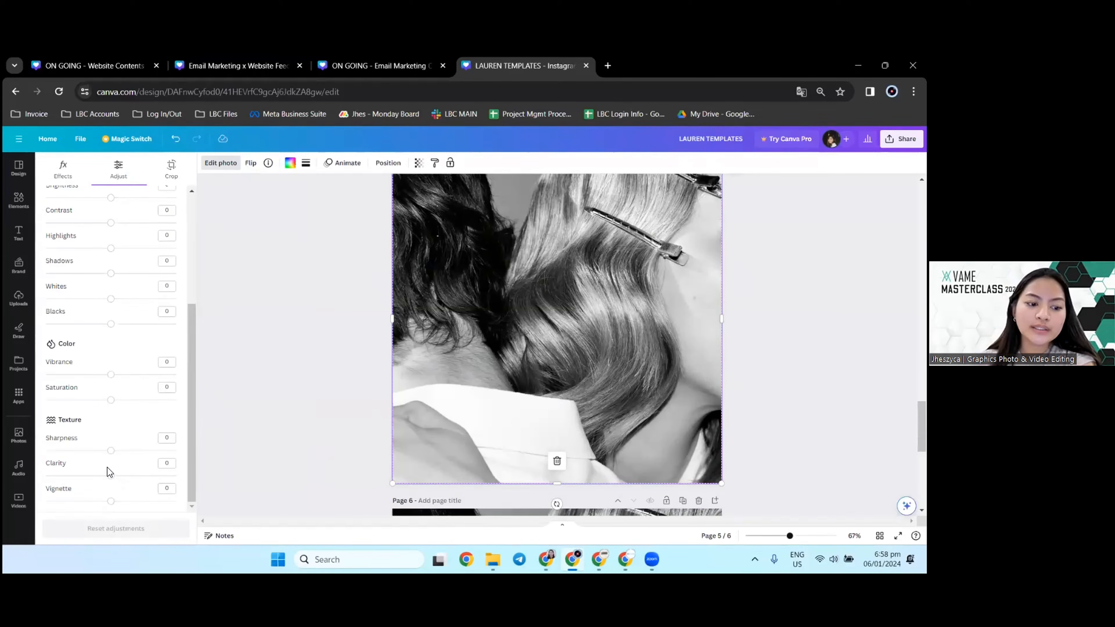
drag(114, 452, 114, 477)
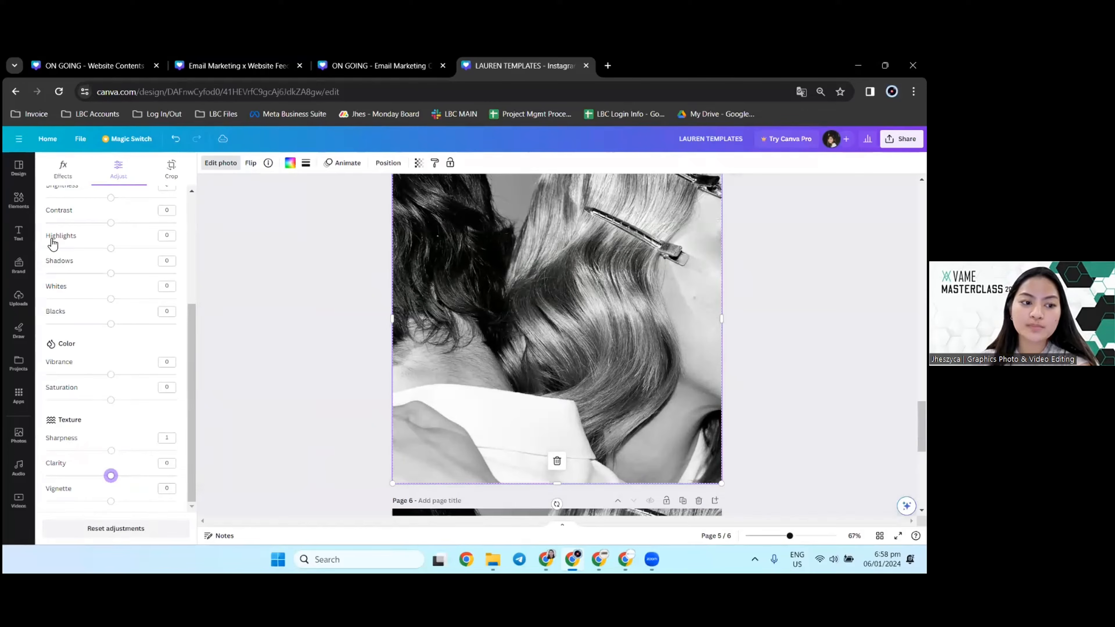
Step: Search the elements for "light" and browse the matching graphics for a light effect to overlay
click(23, 211)
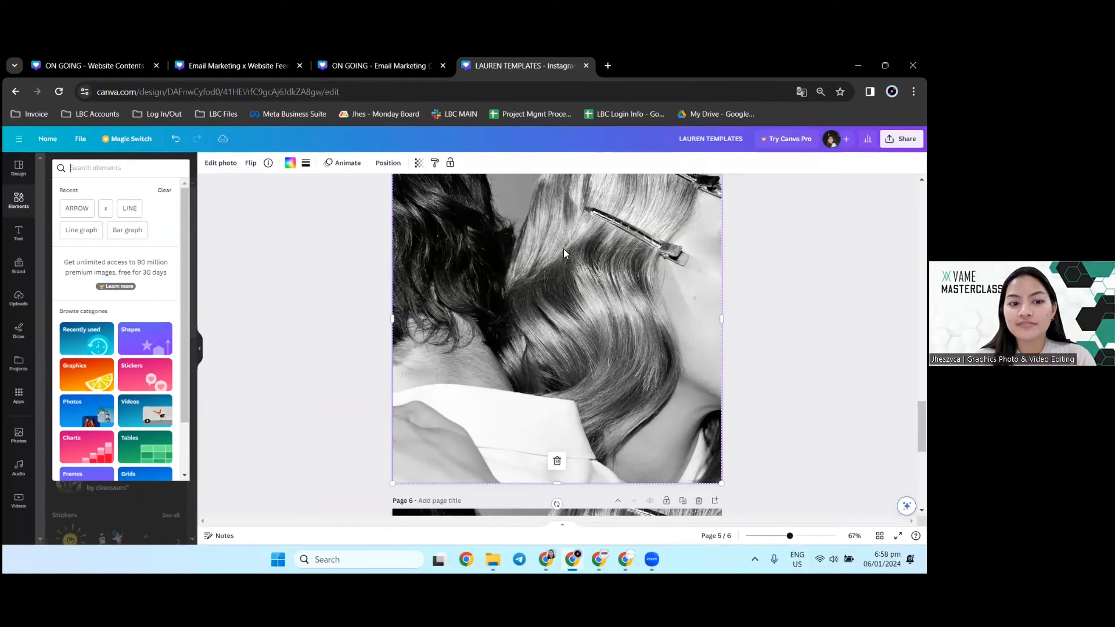
scroll(452, 273, down, 5)
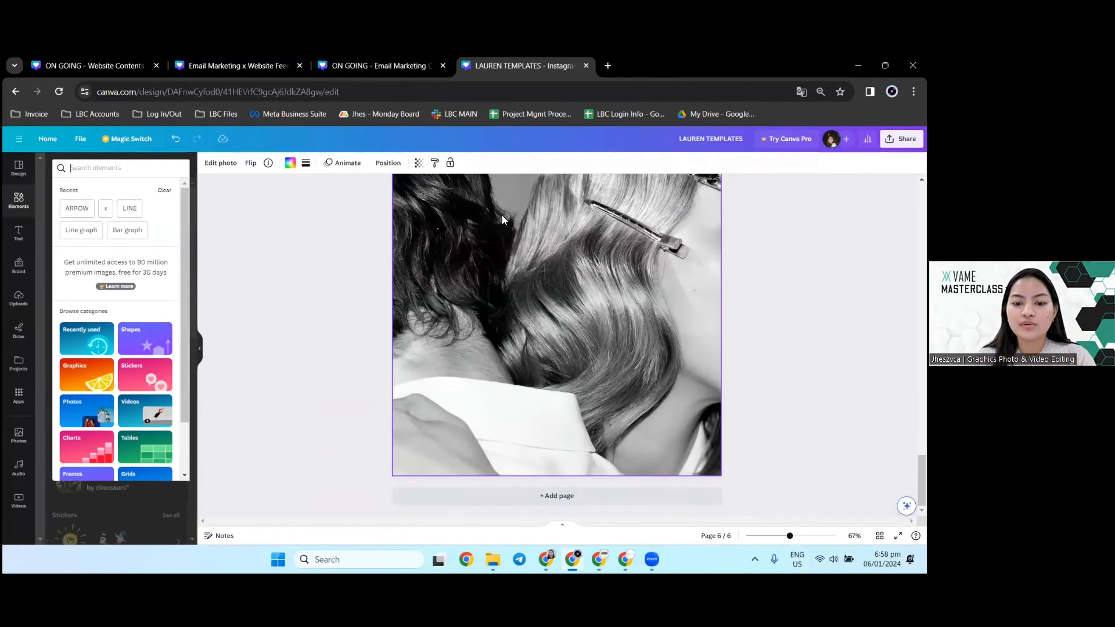
scroll(461, 266, up, 2)
click(131, 172)
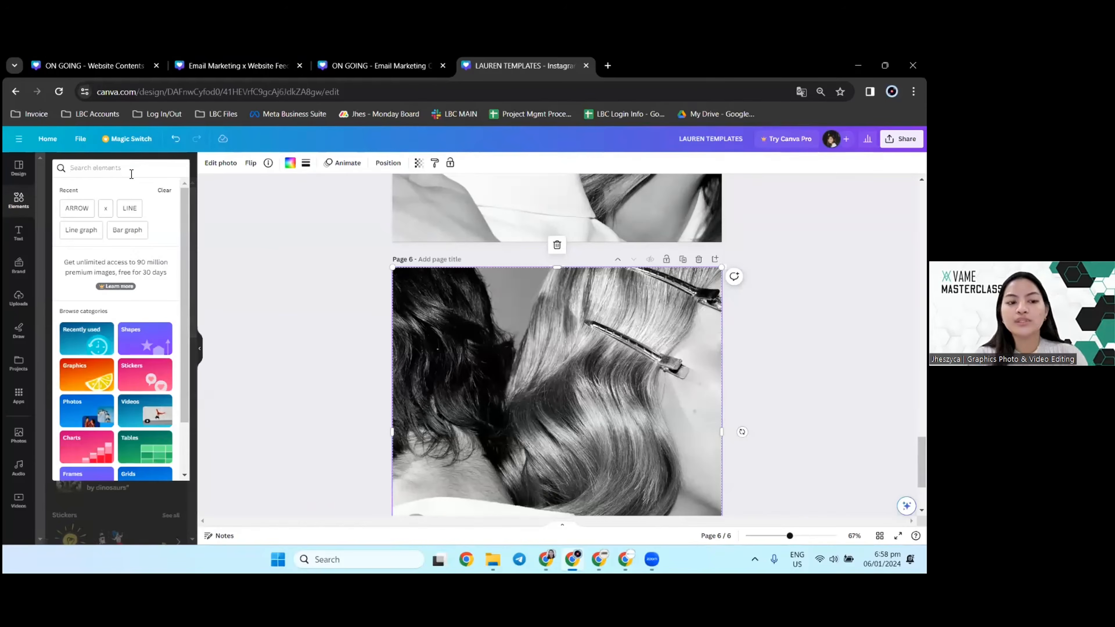
text(ligh)
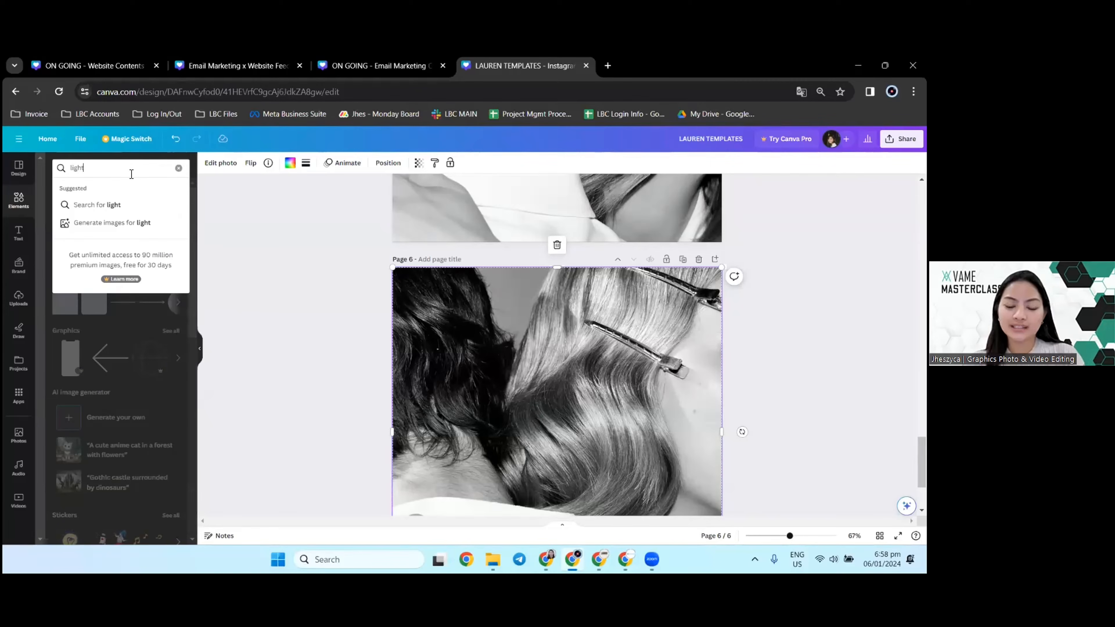
text(t)
key(Return)
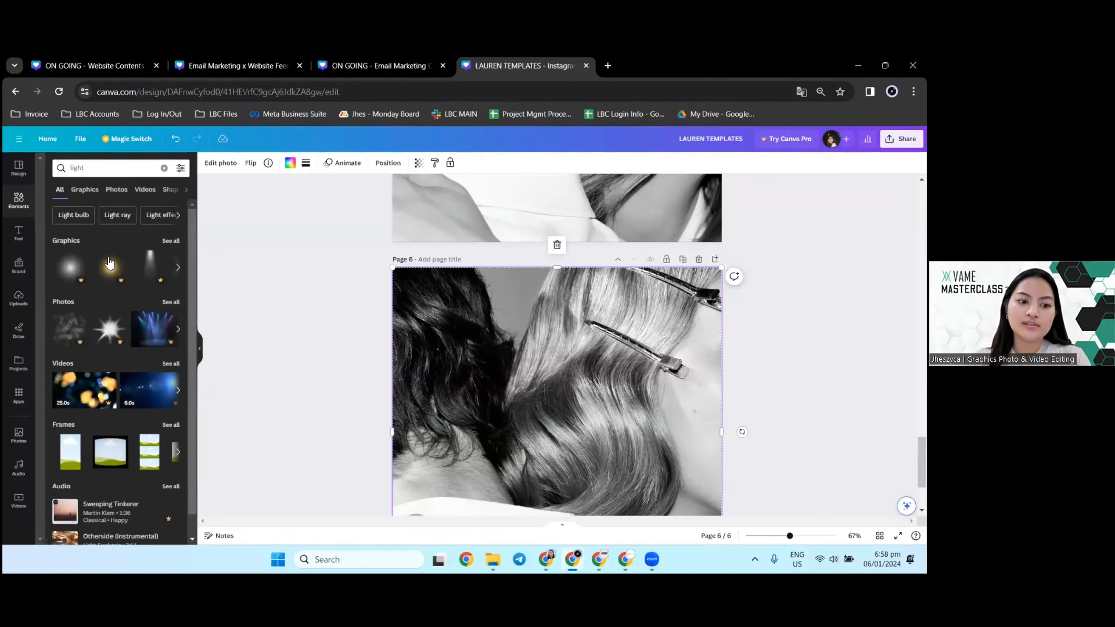
click(85, 189)
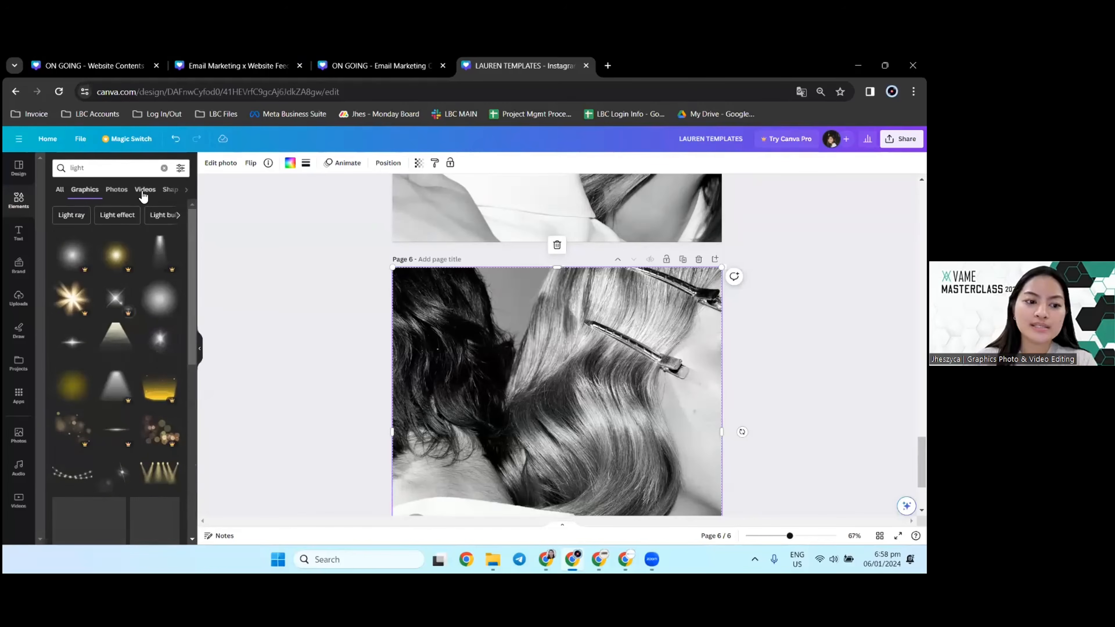
scroll(139, 330, down, 1)
scroll(140, 330, down, 2)
scroll(107, 336, down, 5)
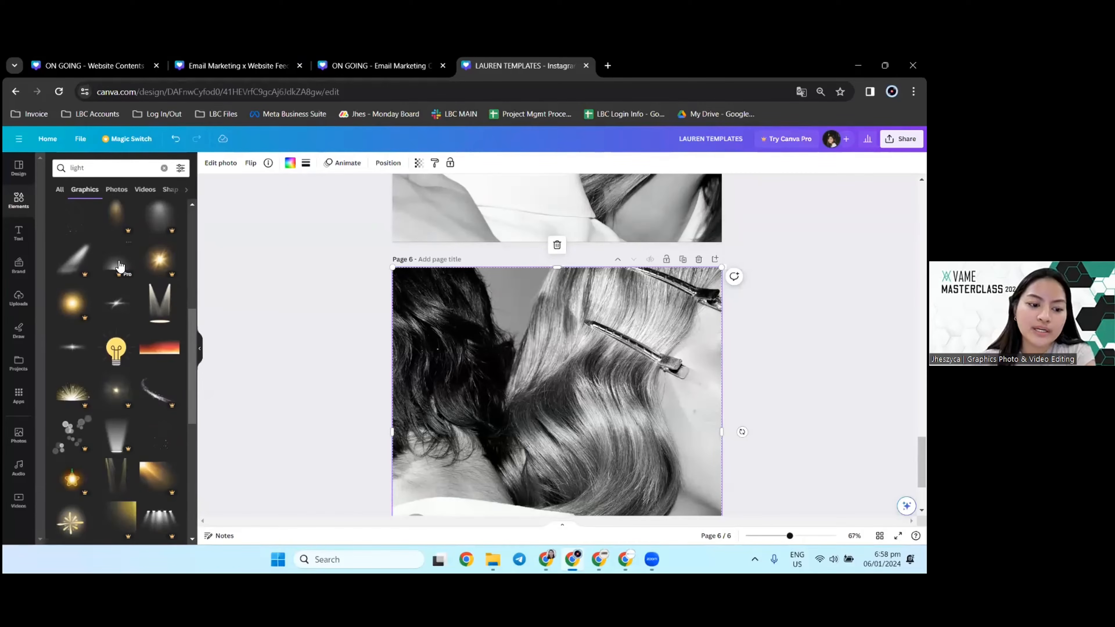
Step: Try the translucent bokeh circles graphic over page 6's photo, restore the displaced photo, and delete the graphic
drag(72, 433, 564, 381)
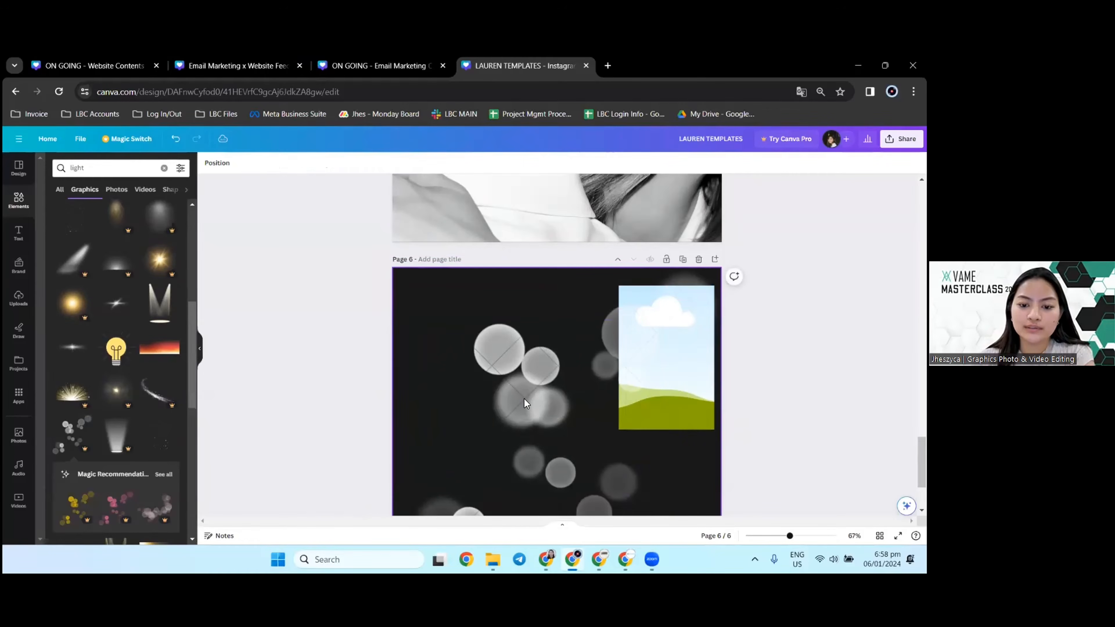
key(ctrl+z)
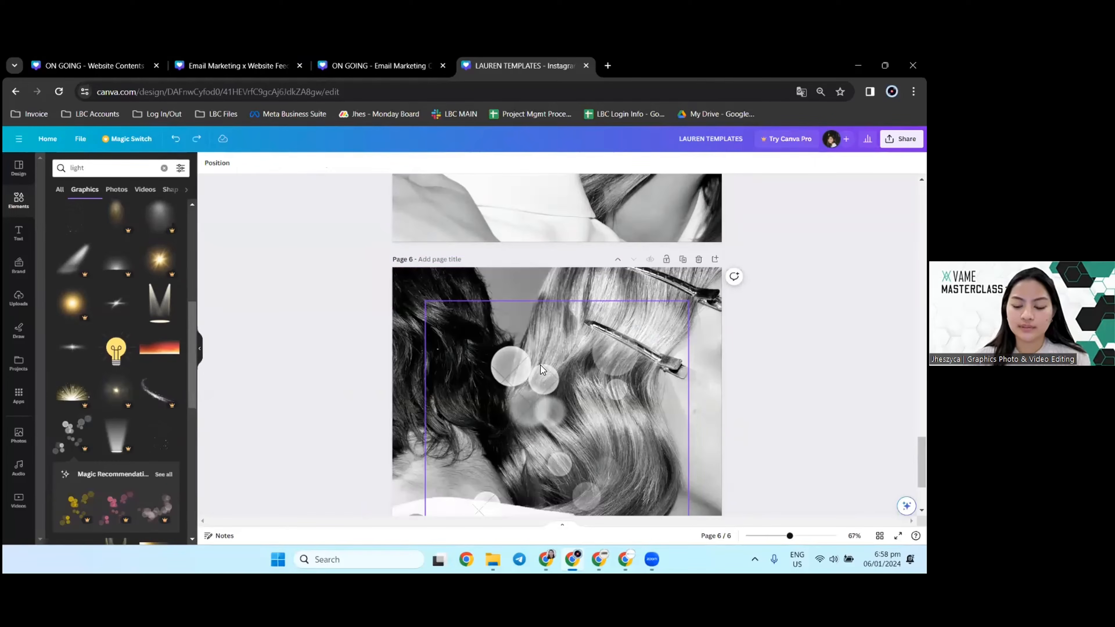
click(608, 370)
key(Delete)
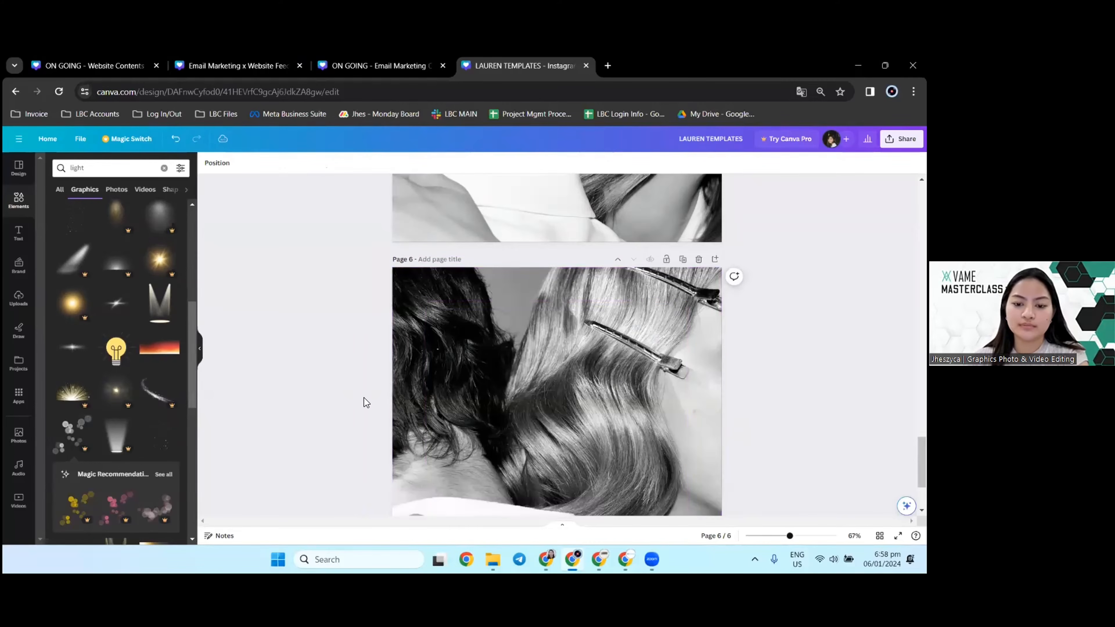
Step: Switch to the PHOTO SAMPLE OUTPUTS design and add a new page after page 13
key(alt+Tab)
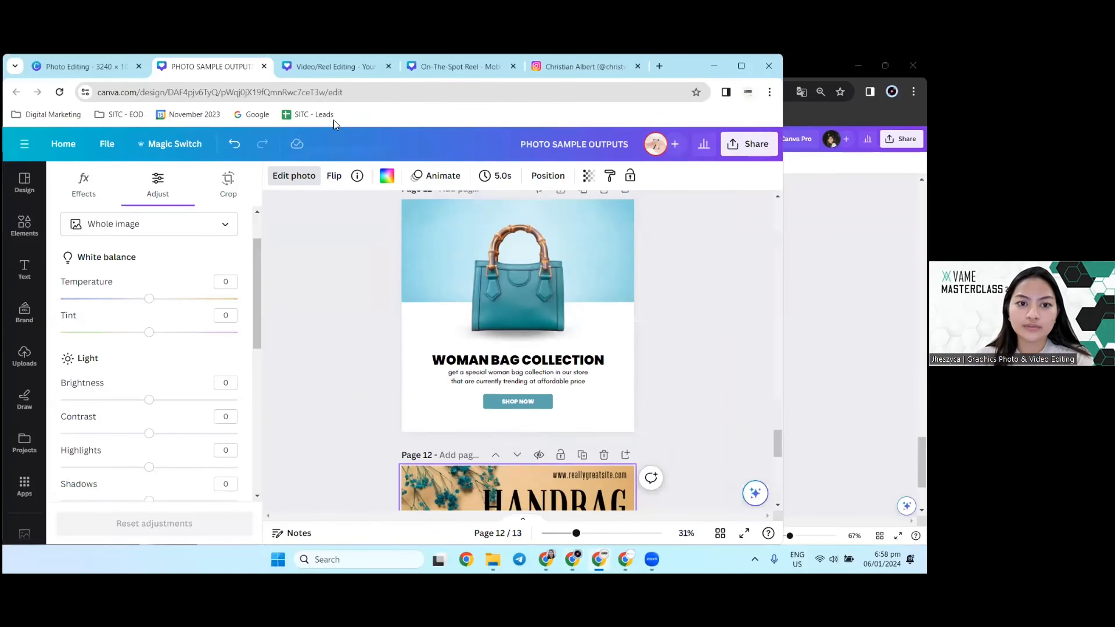
scroll(465, 320, up, 3)
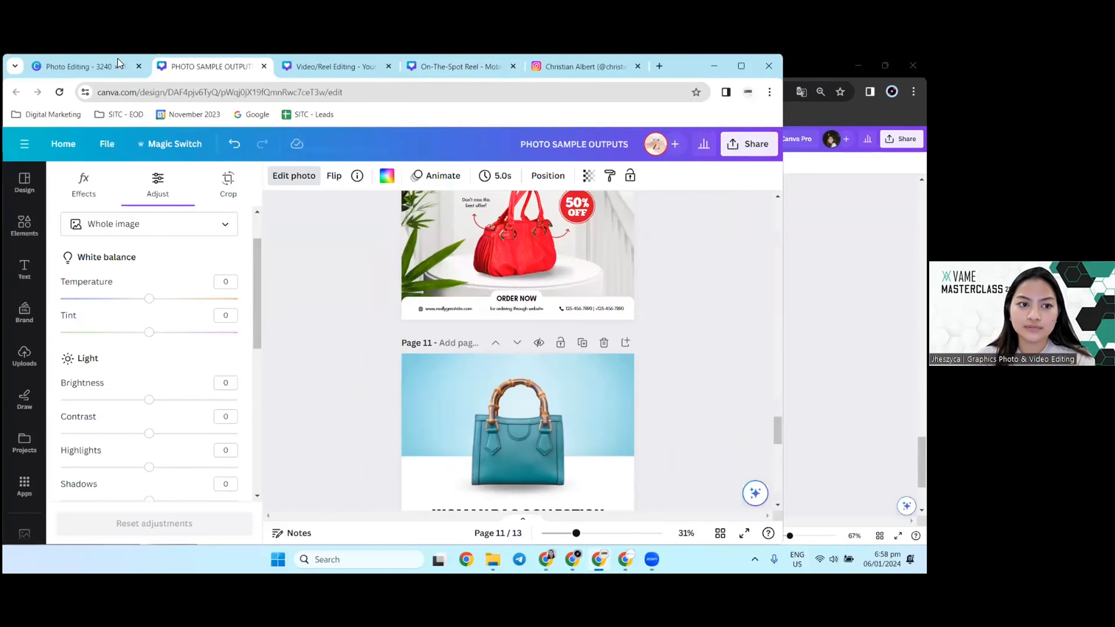
click(103, 68)
click(179, 61)
scroll(524, 312, down, 7)
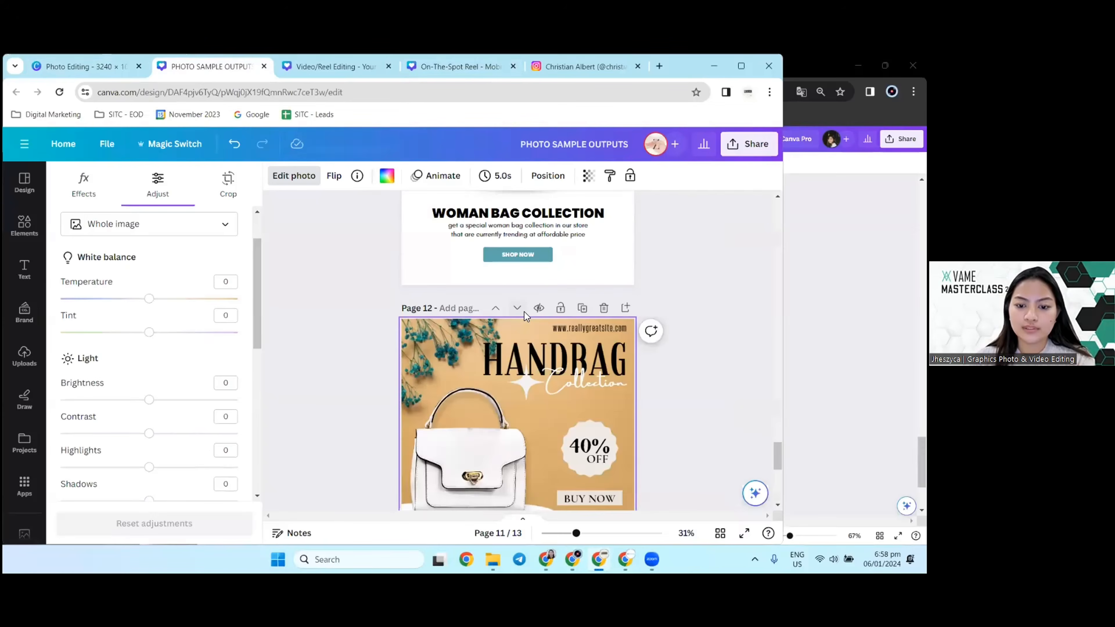
scroll(521, 443, down, 5)
click(531, 479)
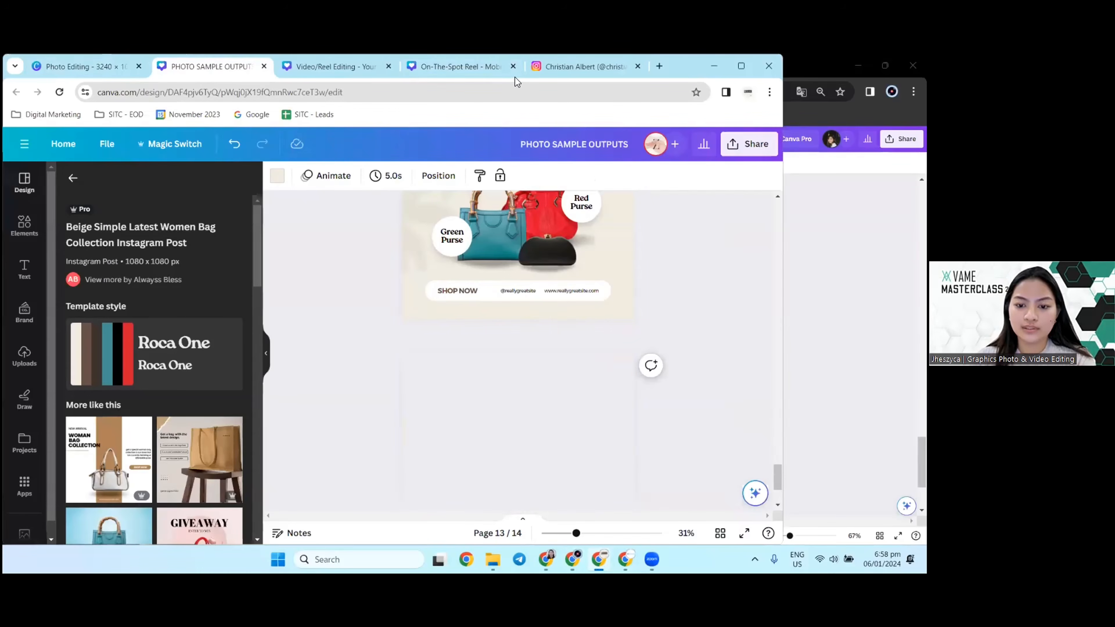
Step: Fill the new page 14 with the recently used photo of the woman in a houndstooth dress and duplicate the page
click(25, 224)
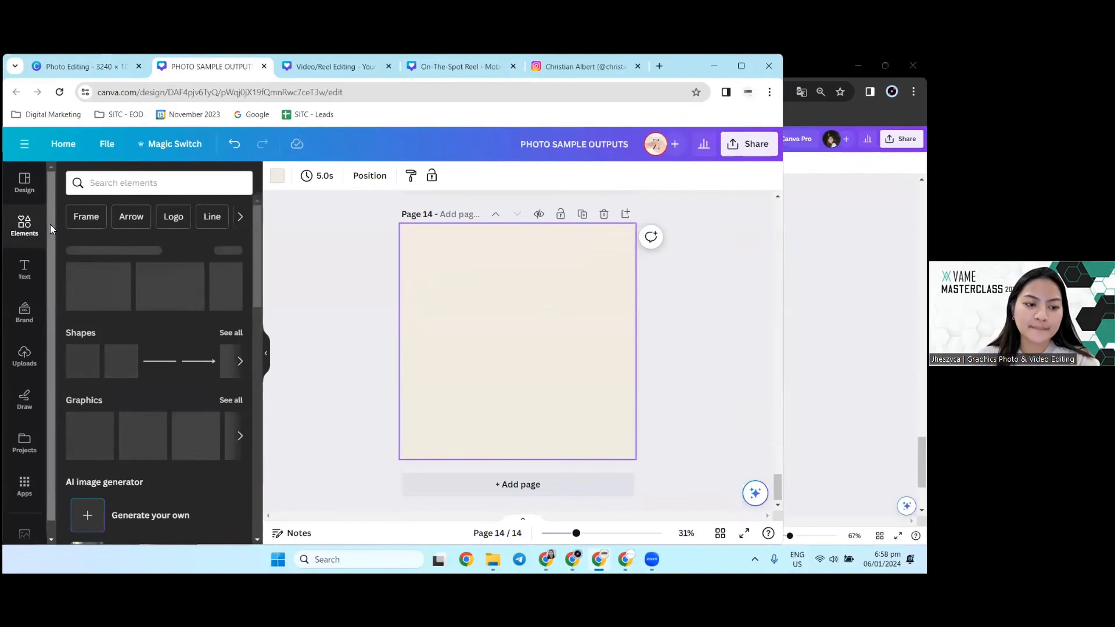
click(24, 533)
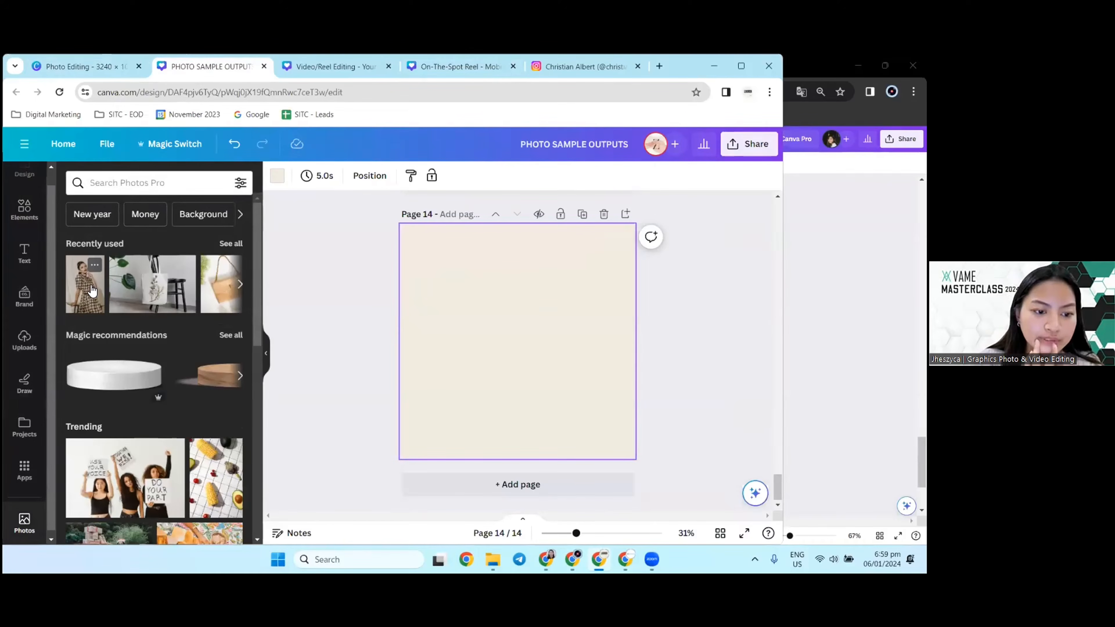
click(92, 290)
drag(536, 334, 483, 314)
drag(525, 417, 641, 513)
drag(614, 390, 639, 399)
click(656, 309)
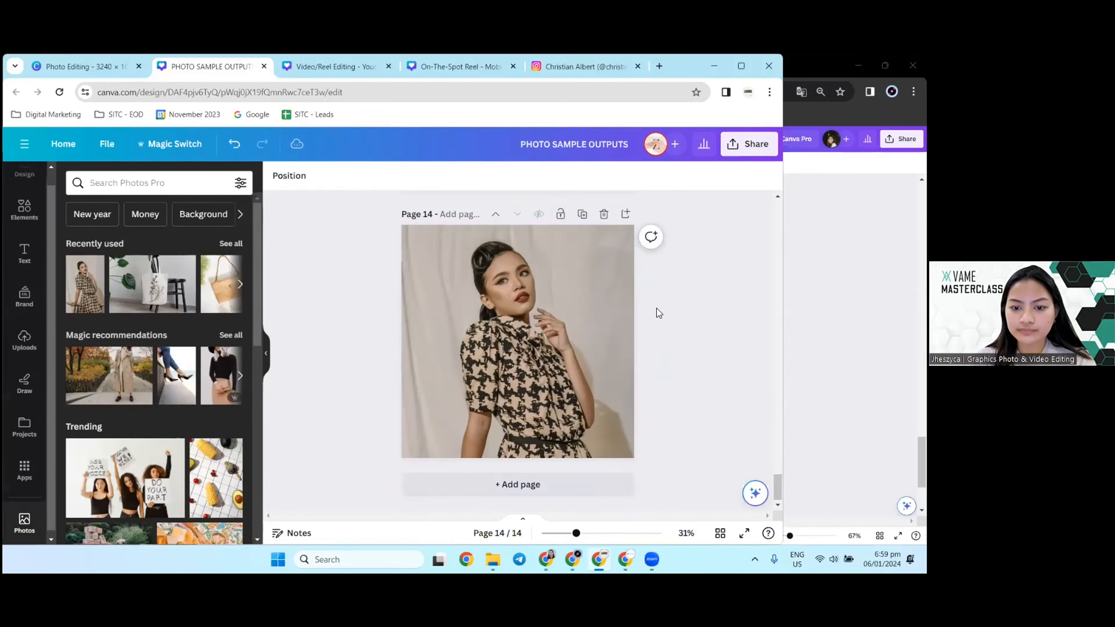
click(582, 214)
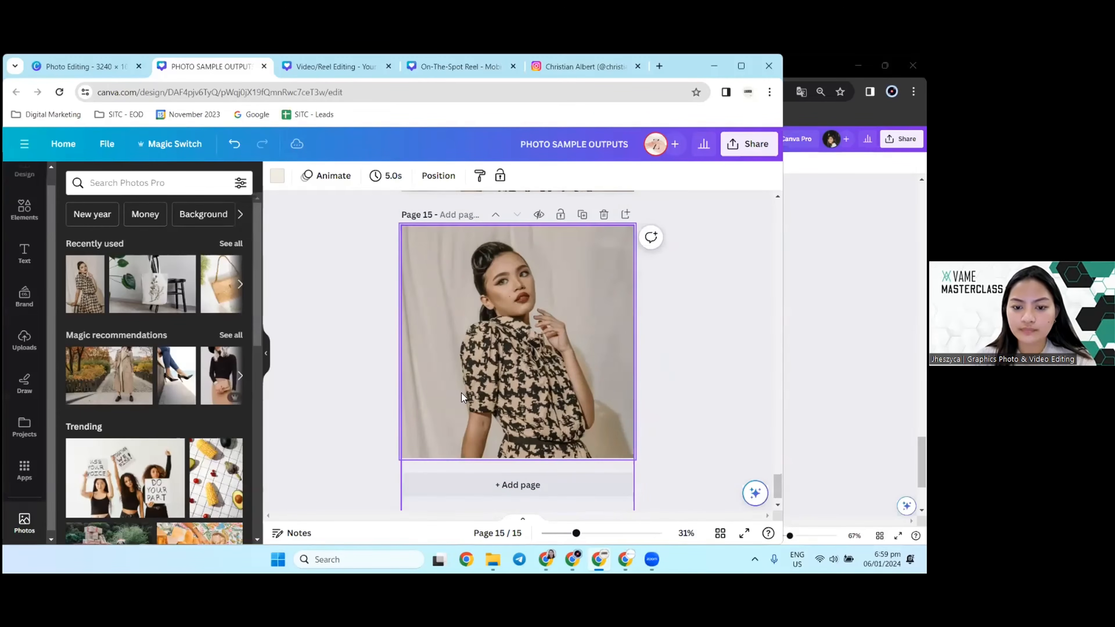
Step: Select the woman's photo on page 15 and search the elements for "light"
click(491, 299)
click(120, 177)
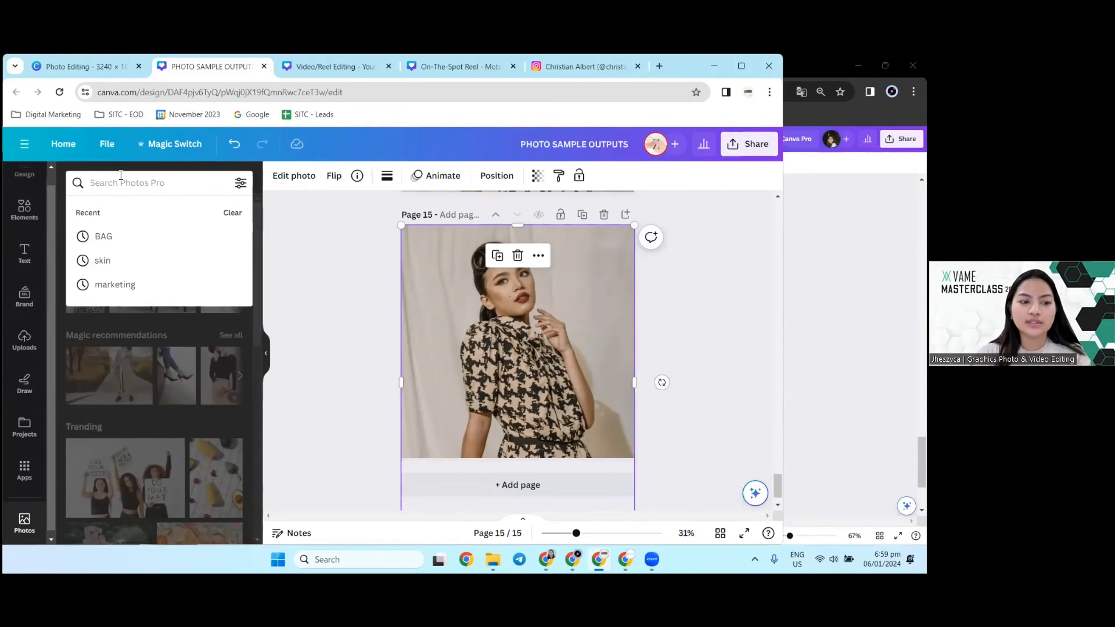
click(23, 215)
click(130, 183)
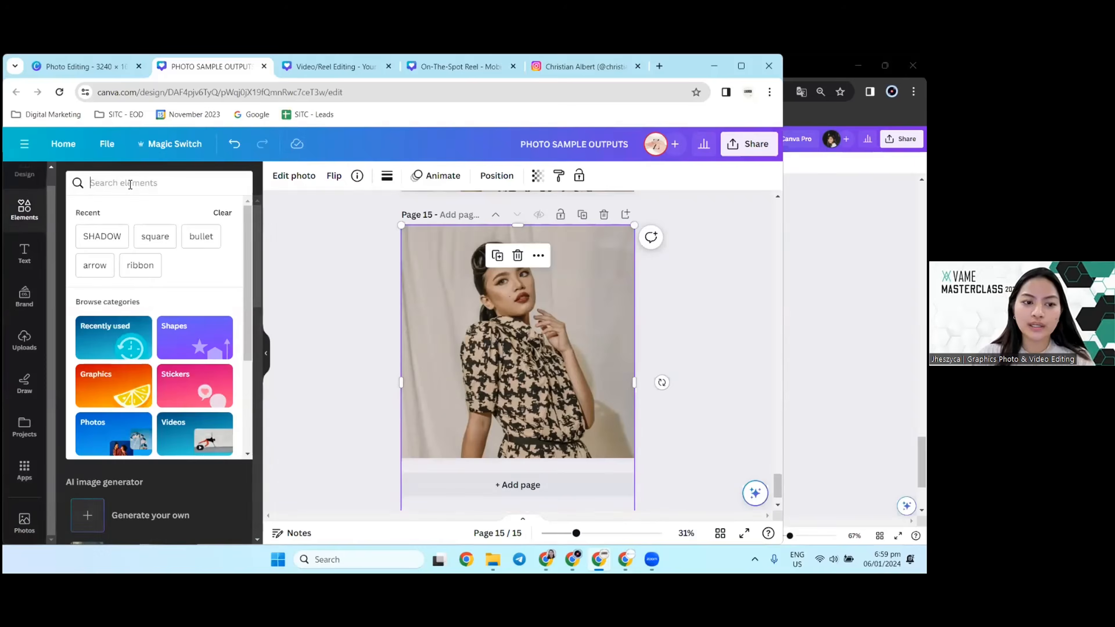
text(light)
key(Return)
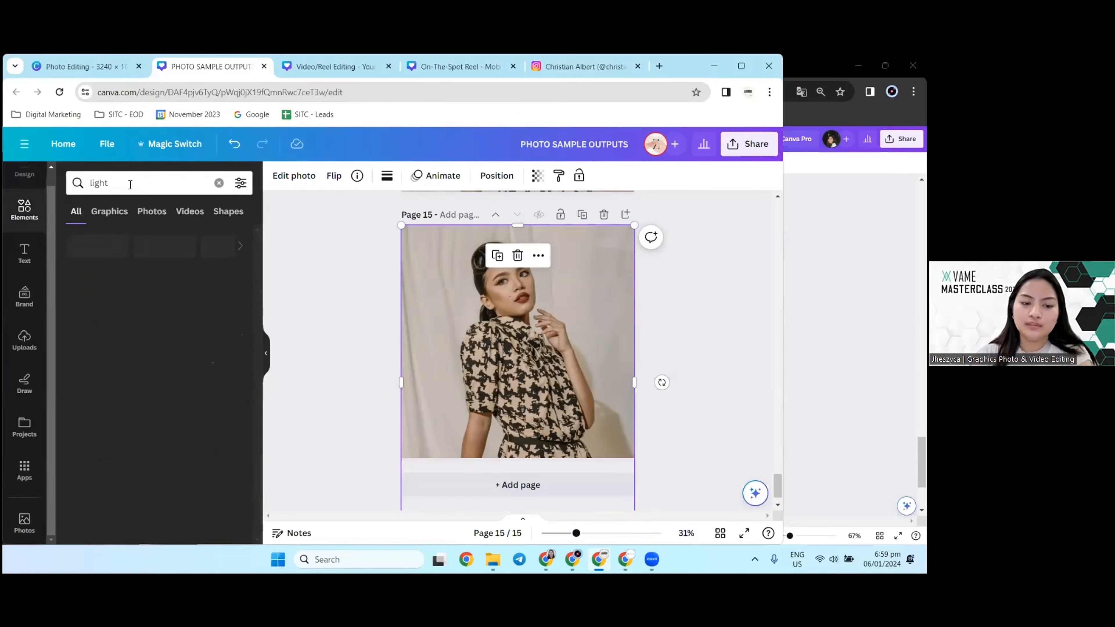
Step: Add the golden bokeh light graphic to page 15 and enlarge it over the right side of the woman's photo
scroll(127, 334, down, 2)
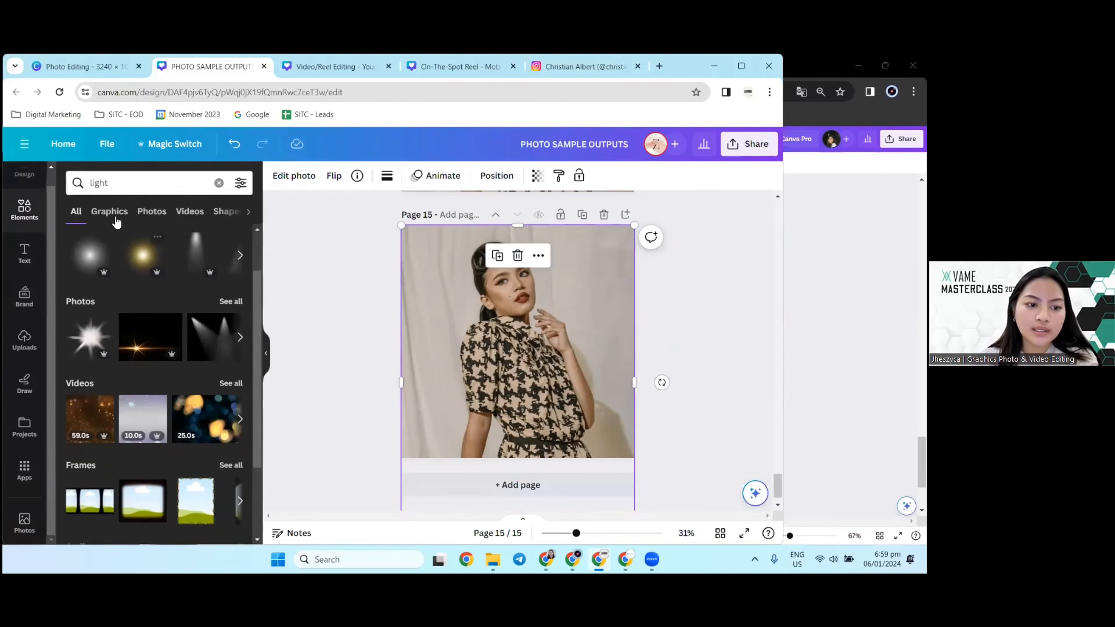
click(112, 214)
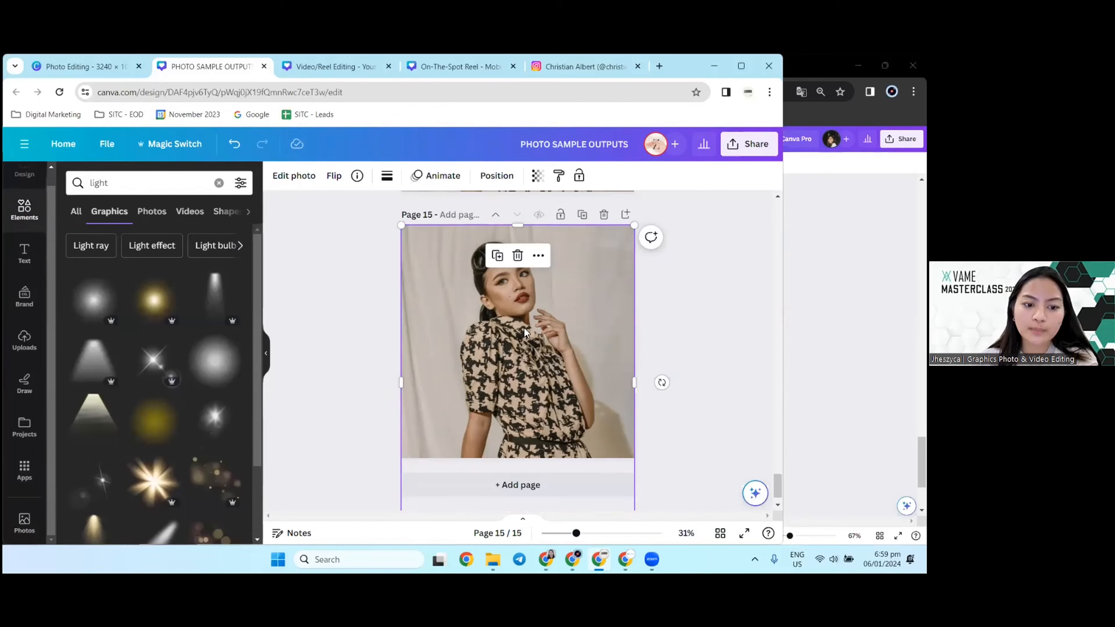
scroll(212, 382, down, 3)
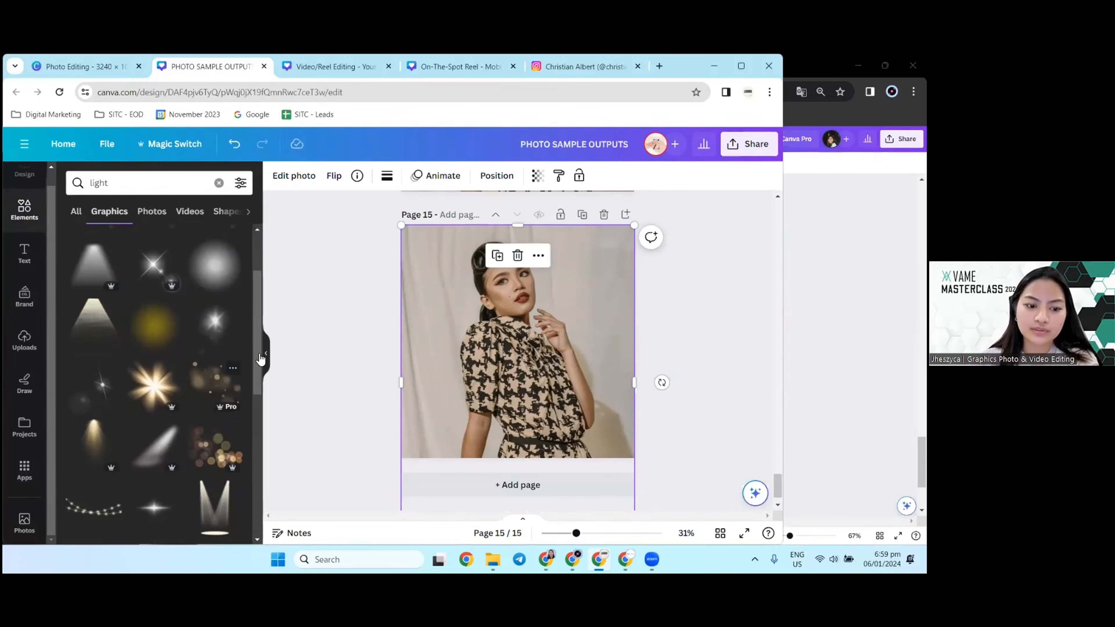
click(215, 382)
drag(538, 329, 640, 296)
drag(705, 392, 770, 483)
Step: Soften the bokeh graphic by reducing its transparency value and position it over the right half of page 15's photo
click(537, 176)
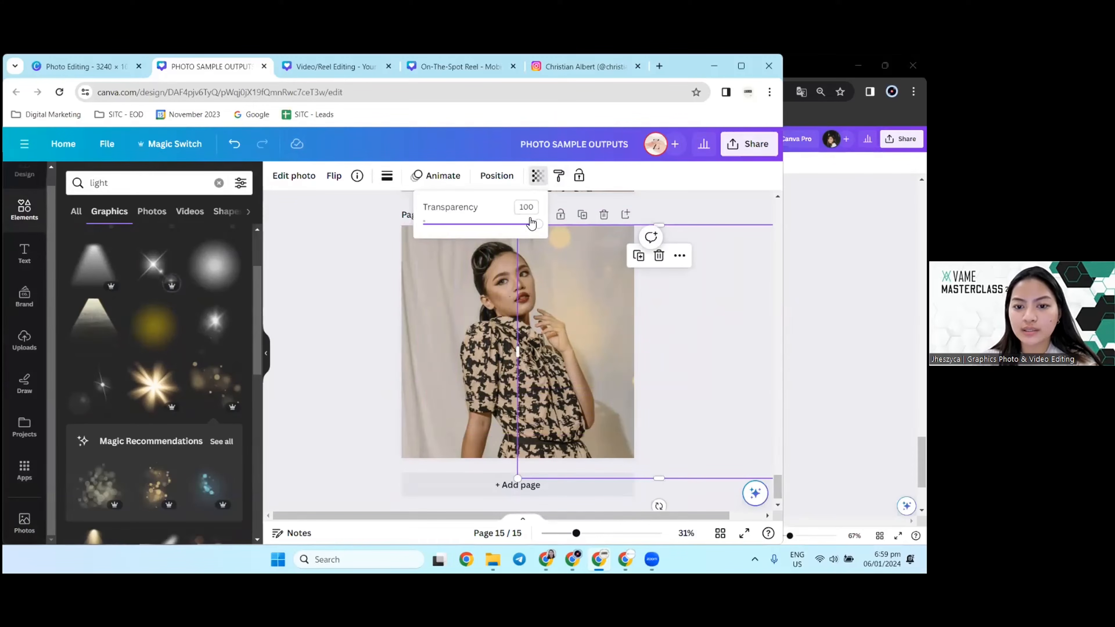
drag(531, 230, 483, 229)
click(429, 284)
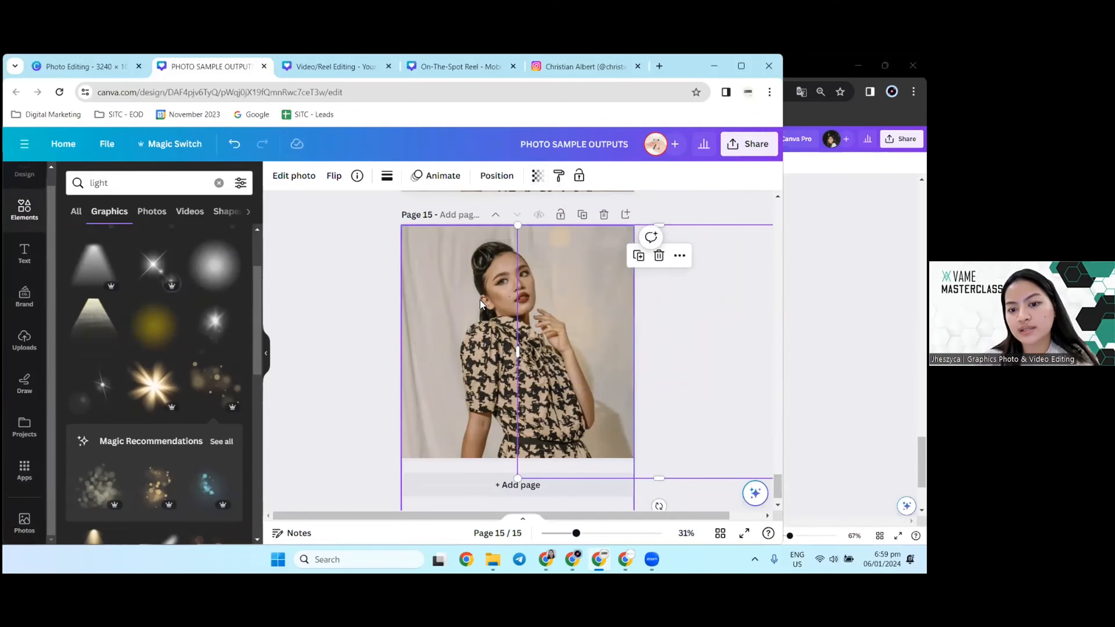
drag(593, 251, 516, 211)
click(366, 311)
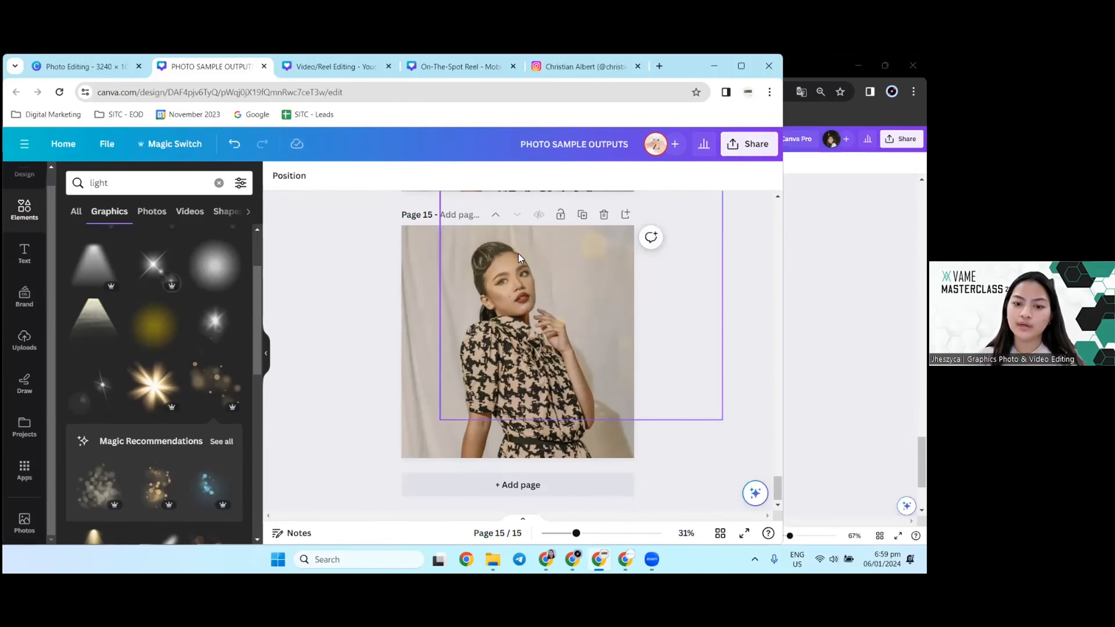
drag(585, 268, 635, 333)
click(369, 285)
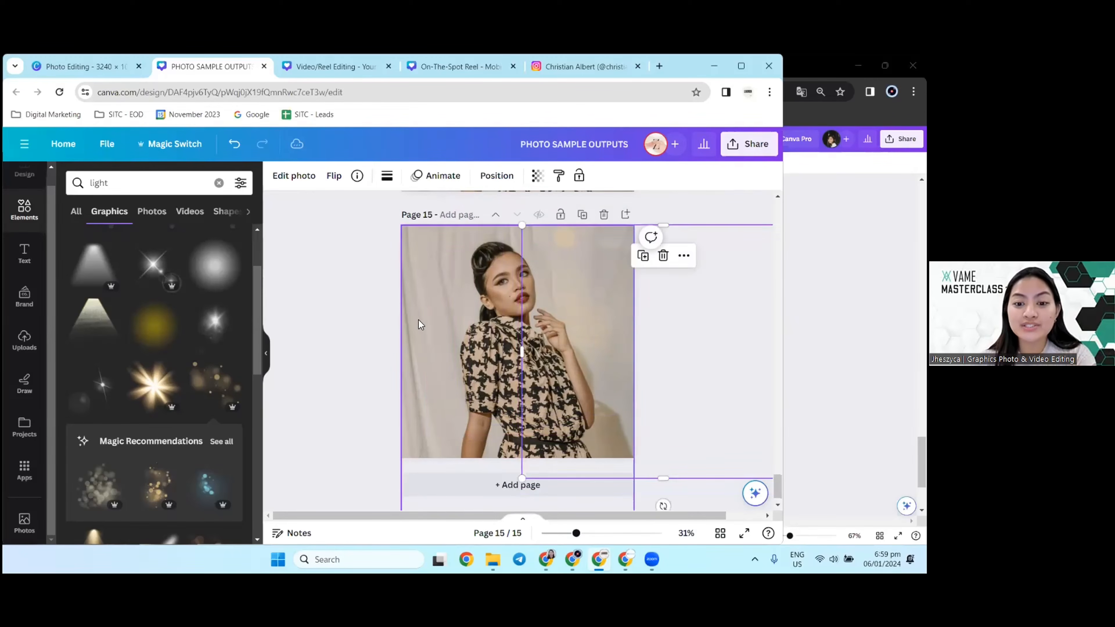
click(348, 337)
Step: Browse the light graphics, search the elements for "grain" instead, and narrow the results to Grain texture
scroll(100, 310, down, 6)
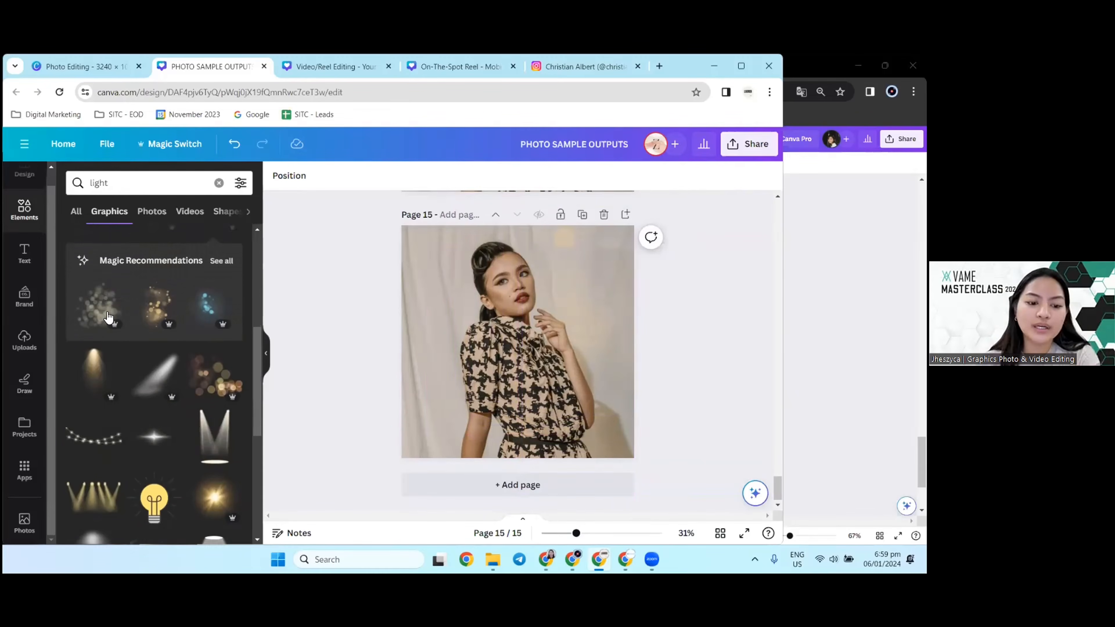
scroll(195, 376, down, 5)
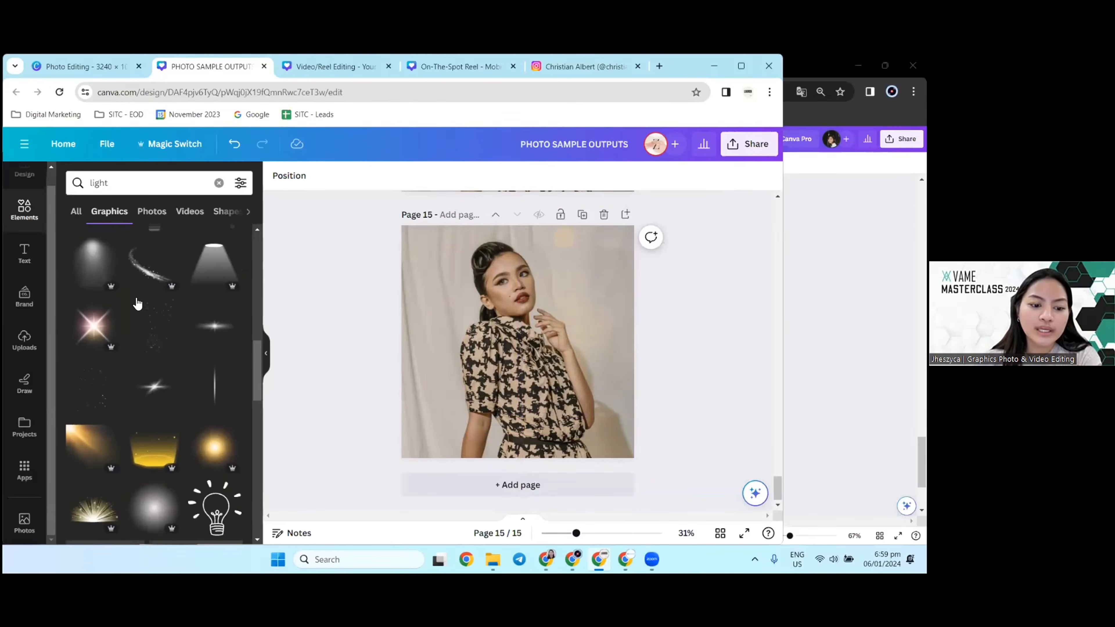
click(219, 183)
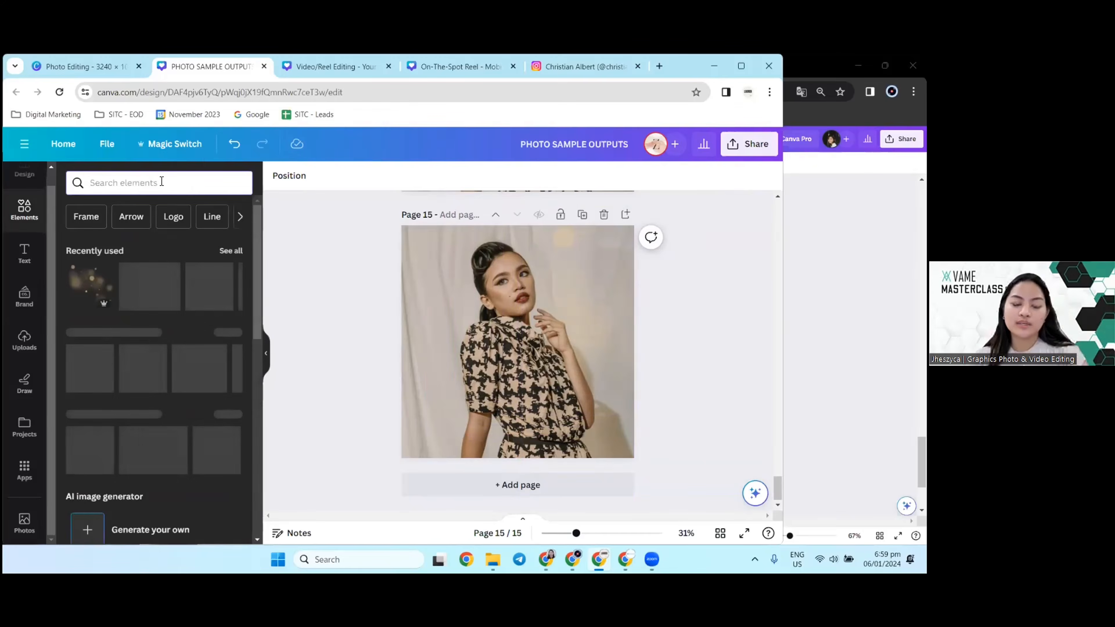
text(grain)
key(Return)
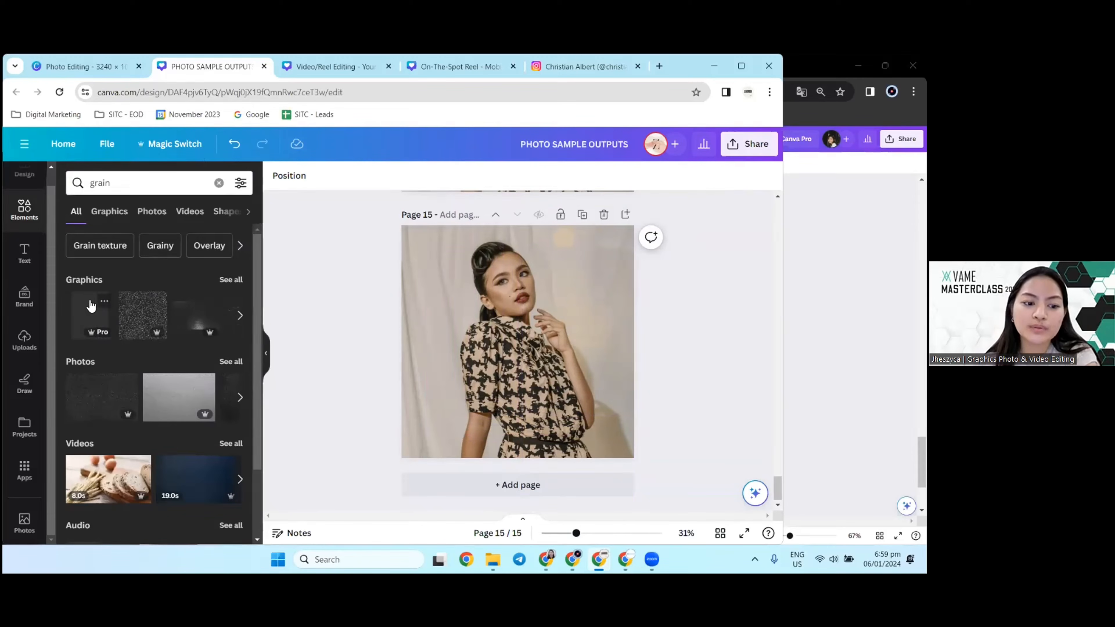
click(97, 250)
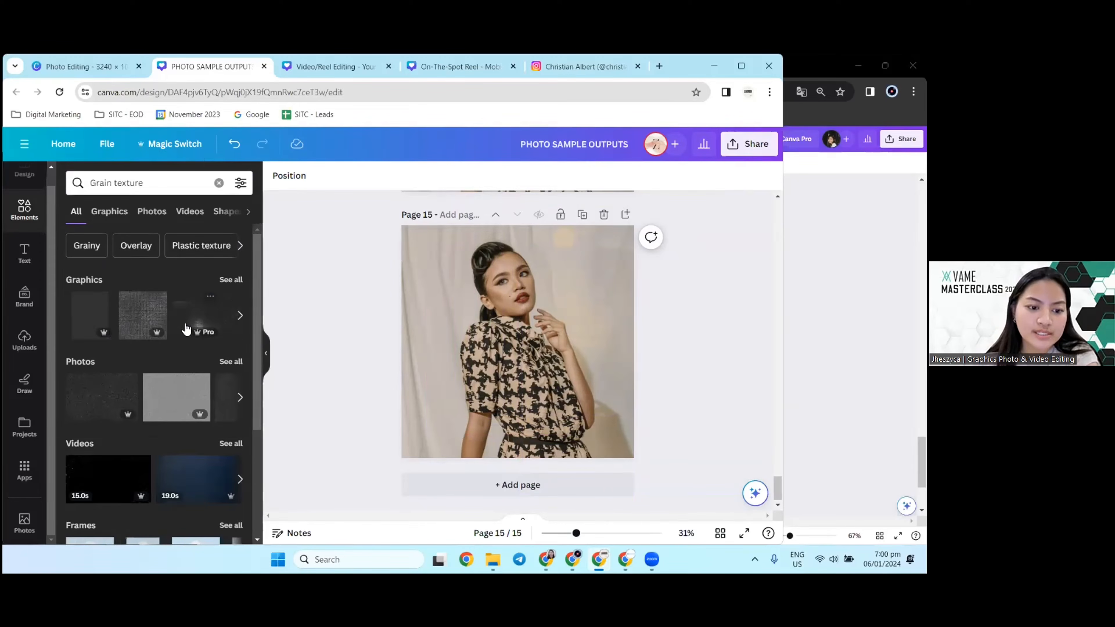
Step: Add the dark grain texture photo to page 15 and enlarge it to cover the whole page
click(91, 404)
drag(515, 373, 492, 317)
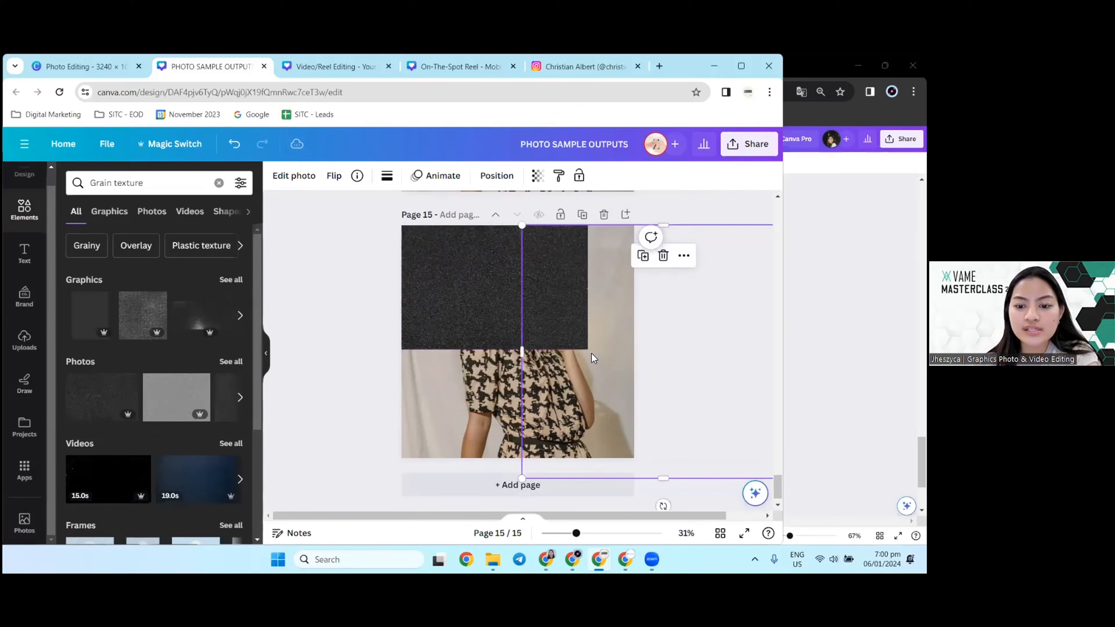
drag(582, 348, 742, 468)
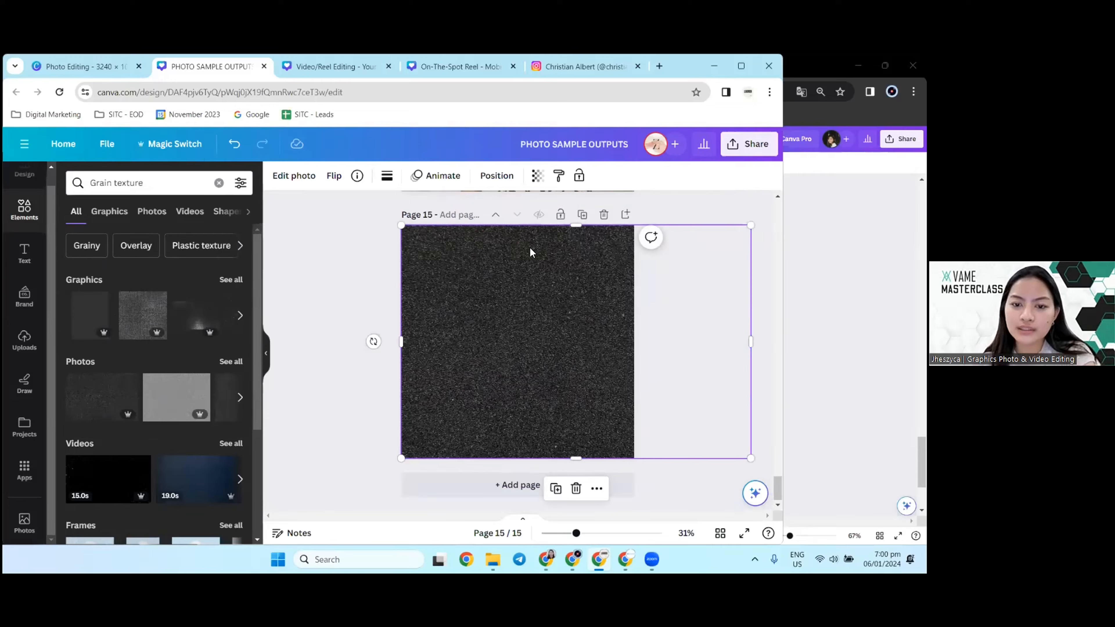
Step: Reduce the grain texture's transparency value until it is only a faint overlay on the woman's photo
click(537, 176)
drag(531, 226, 417, 224)
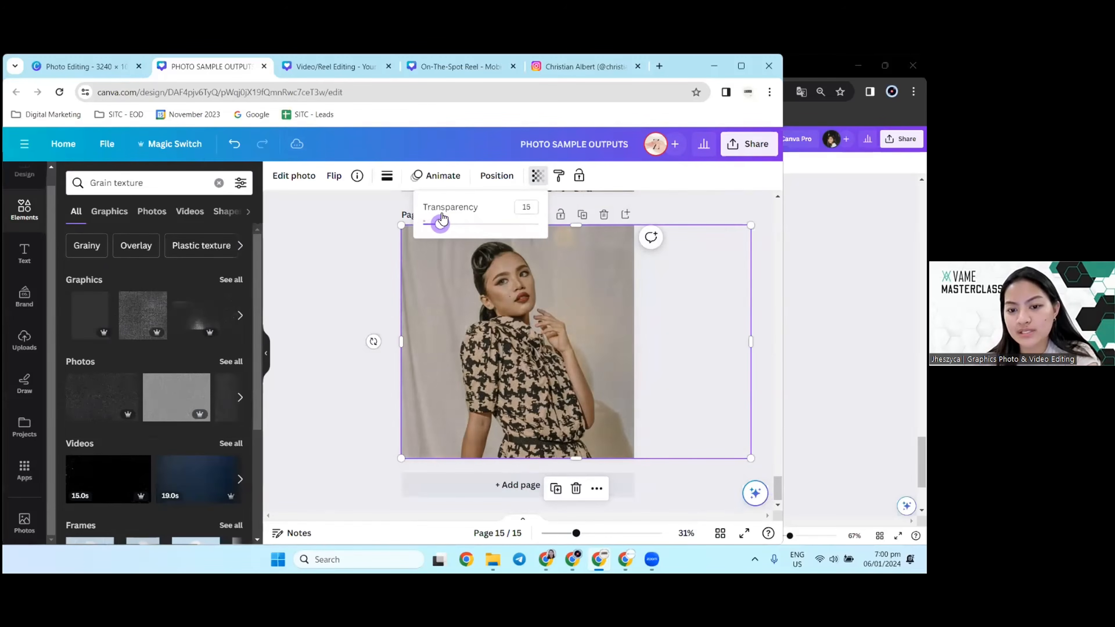
click(366, 312)
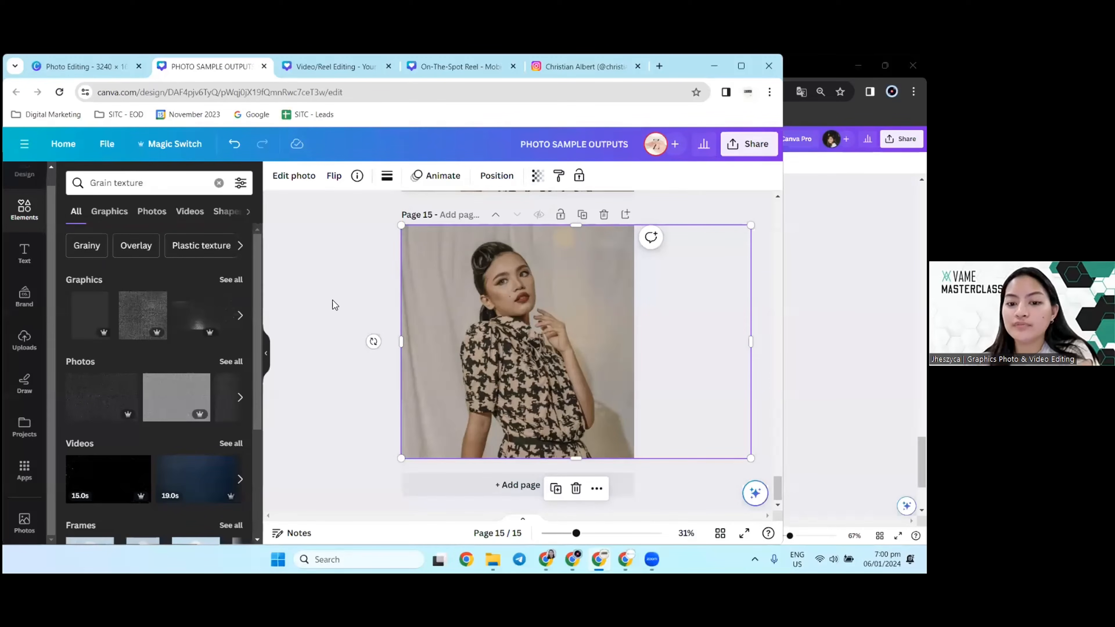
click(537, 176)
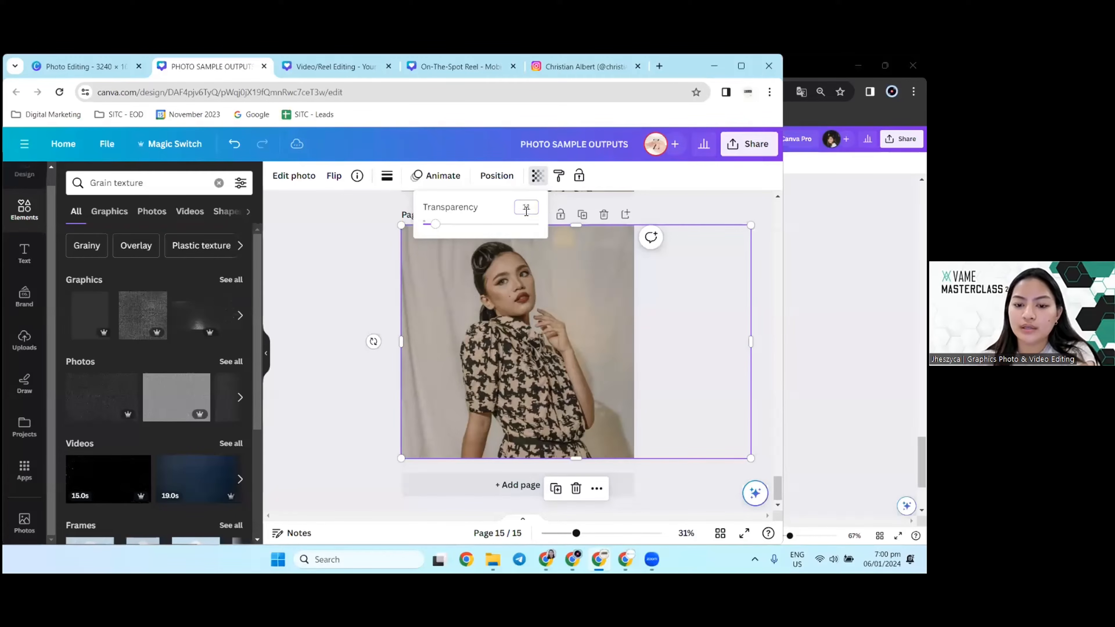
click(390, 272)
Step: Compare pages 14 and 15 in full-screen view, then return to the editor
scroll(438, 312, up, 5)
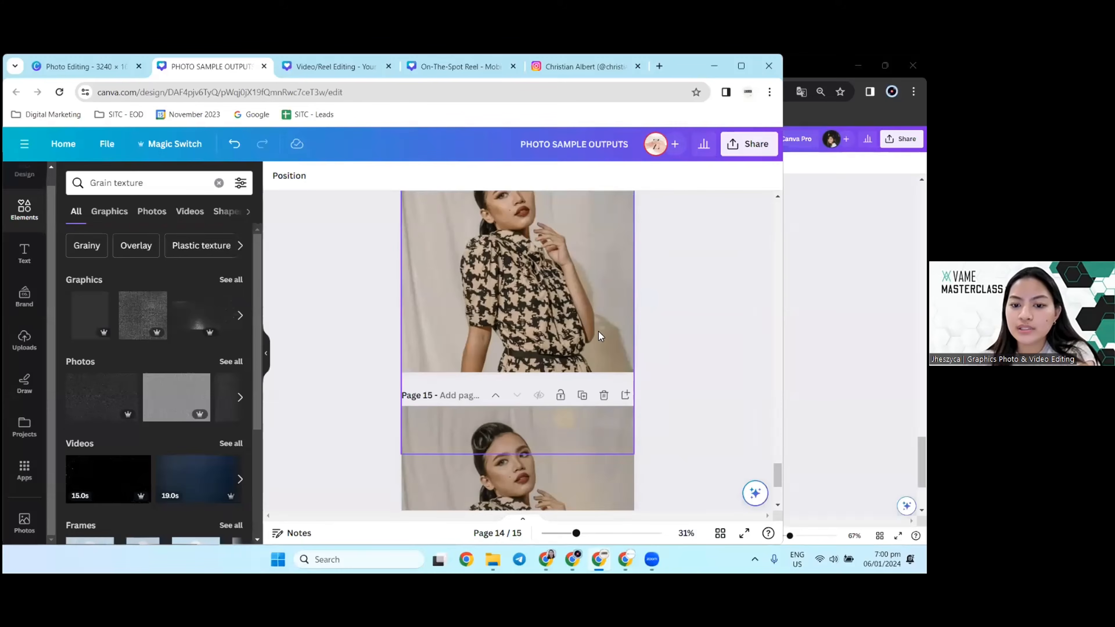
click(742, 533)
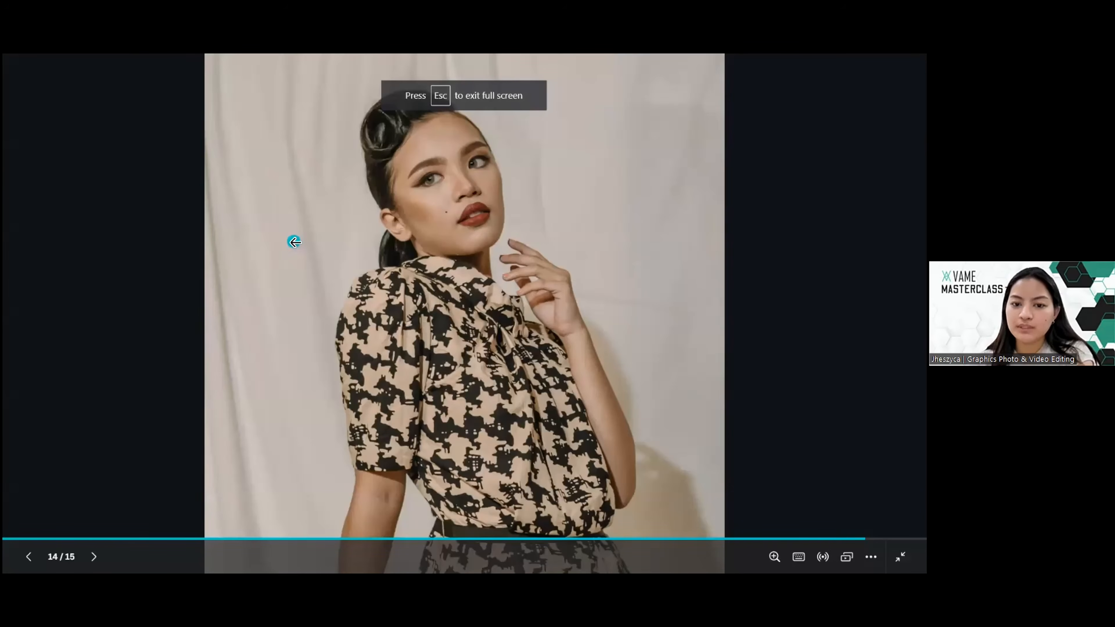
click(294, 241)
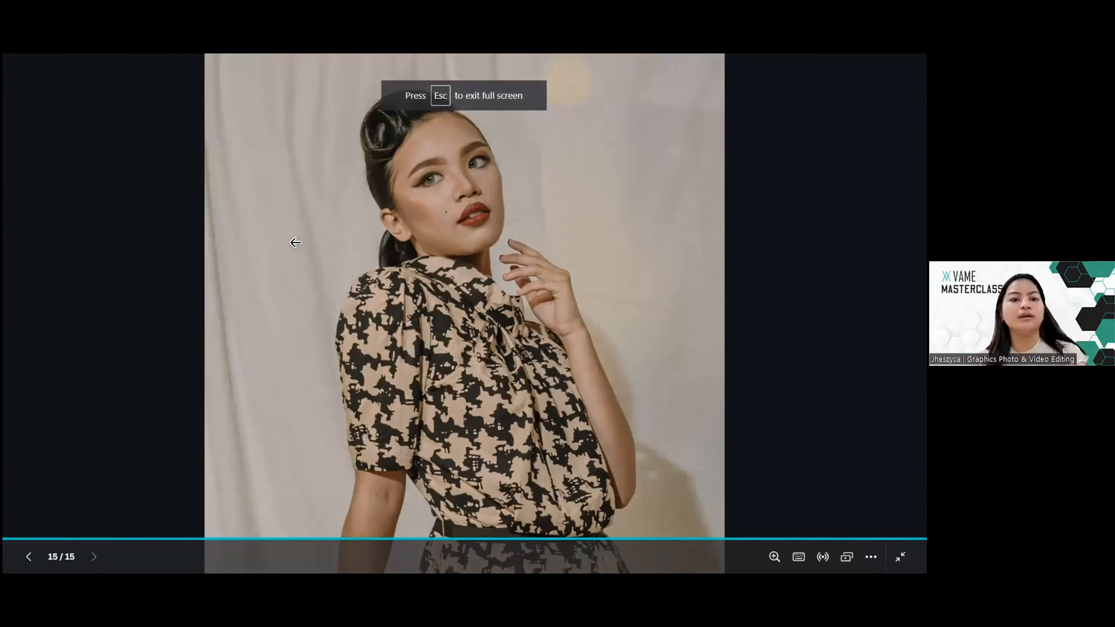
click(295, 242)
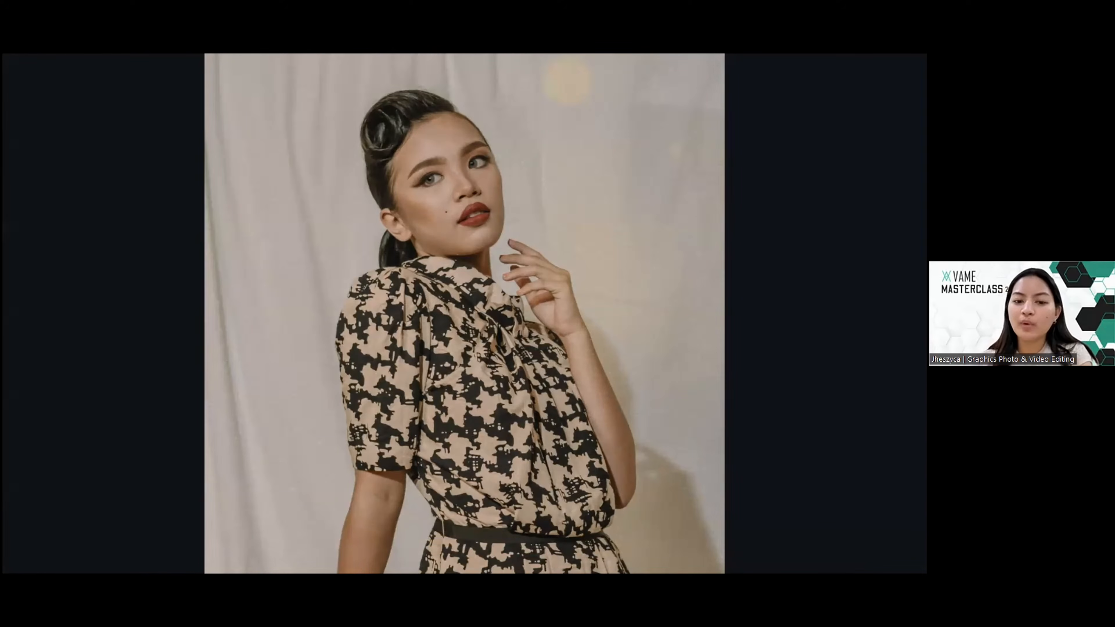
key(Escape)
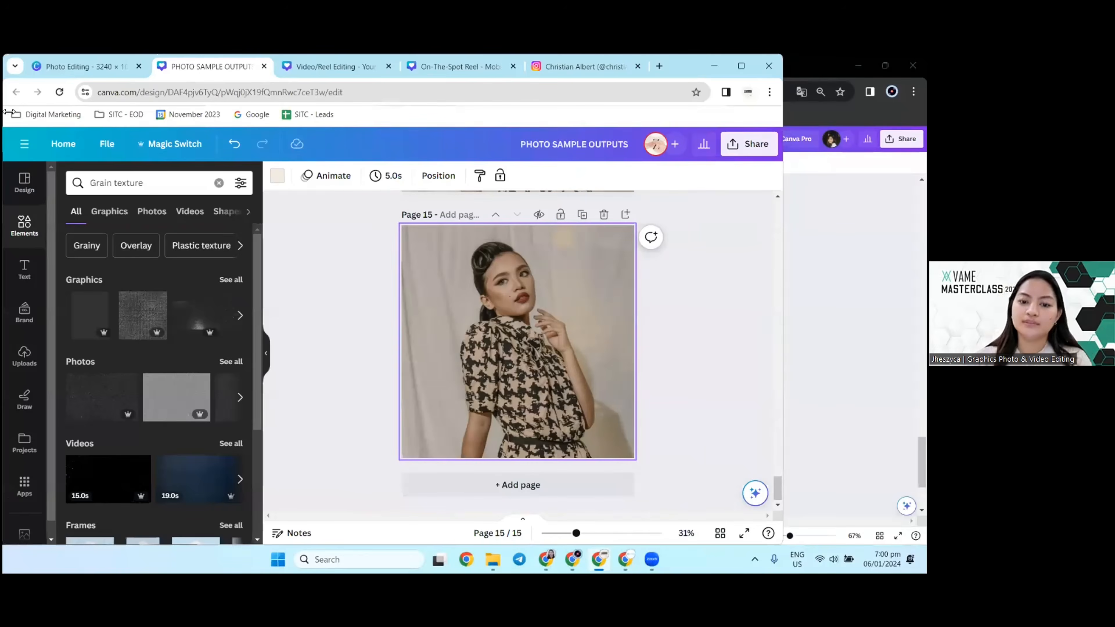
Step: Replace the Grain texture search with a search of the elements for "film"
click(218, 182)
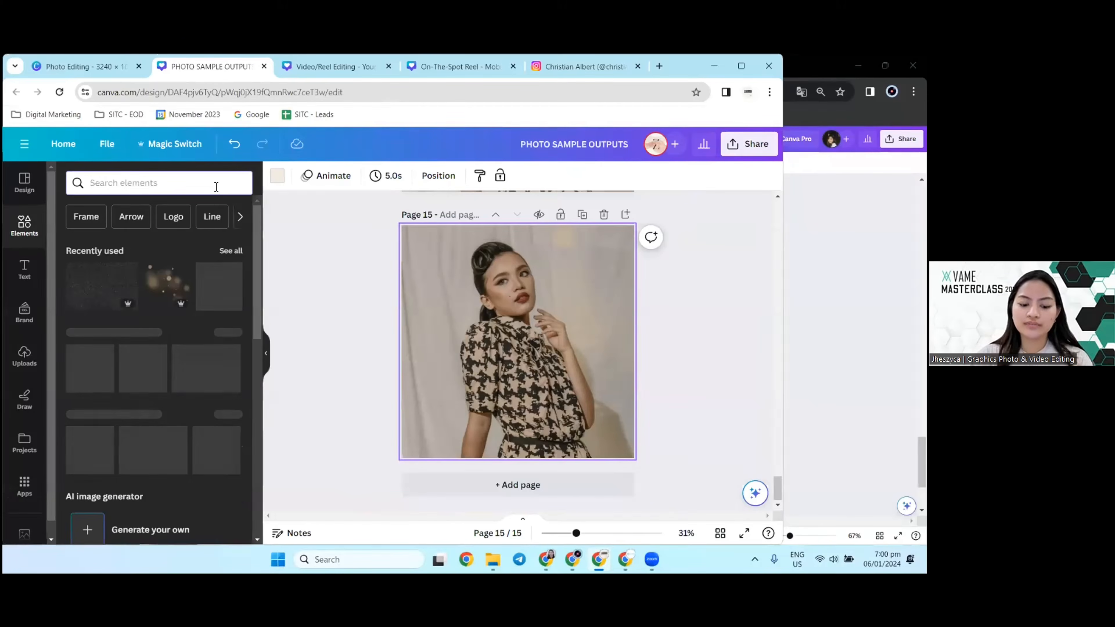
click(216, 187)
text(film)
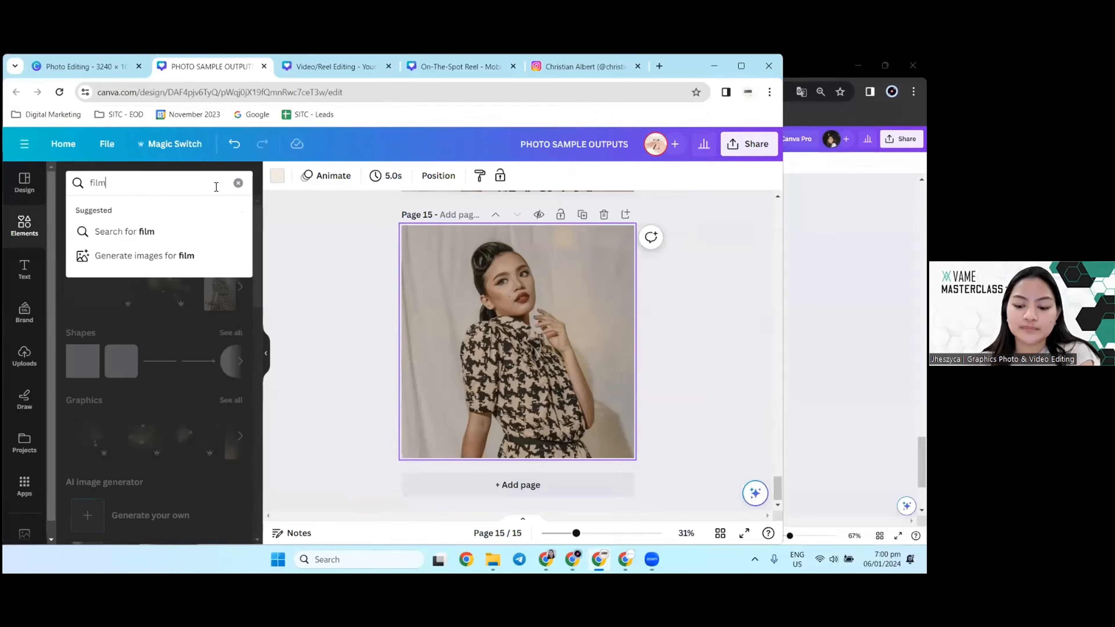
key(Return)
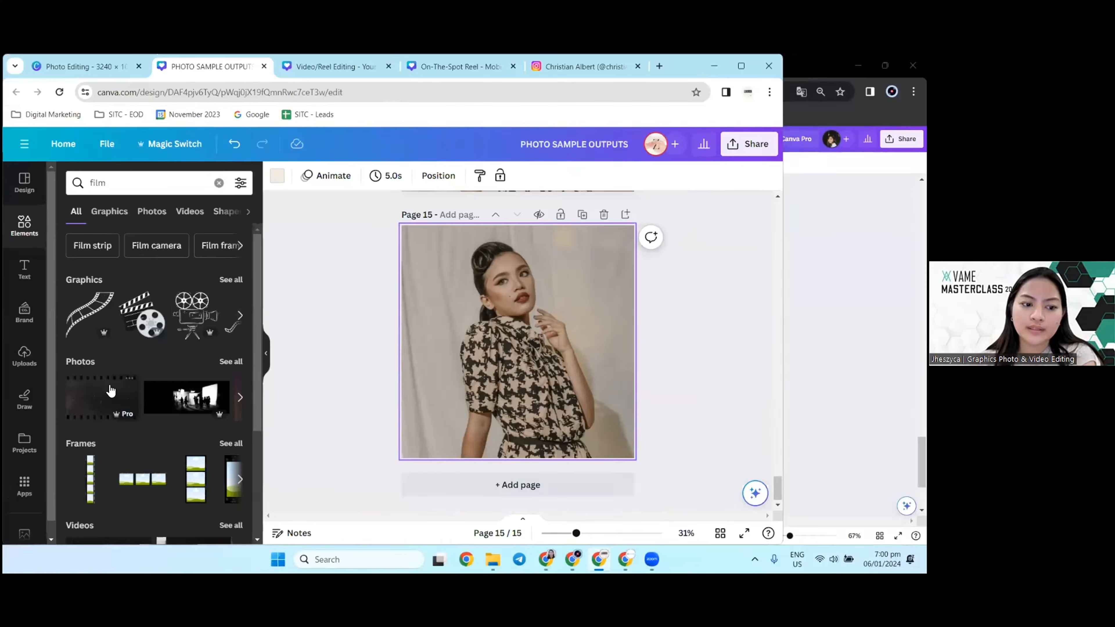
Step: Try the dark film strip photo as an overlay covering page 15, with its transparency at about 20
click(101, 401)
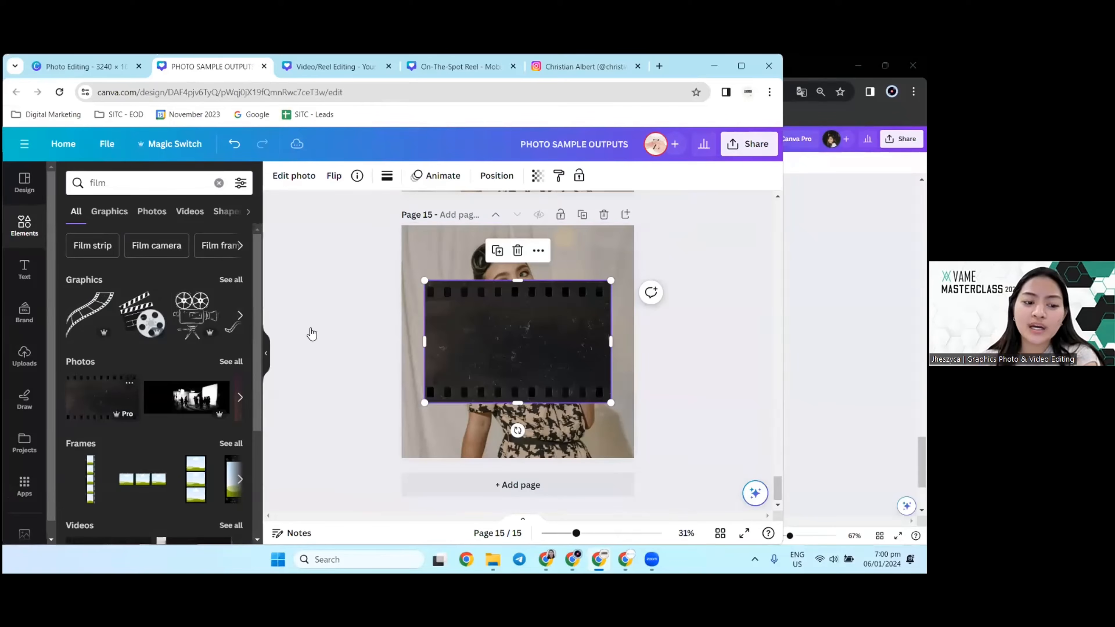
drag(546, 329, 527, 270)
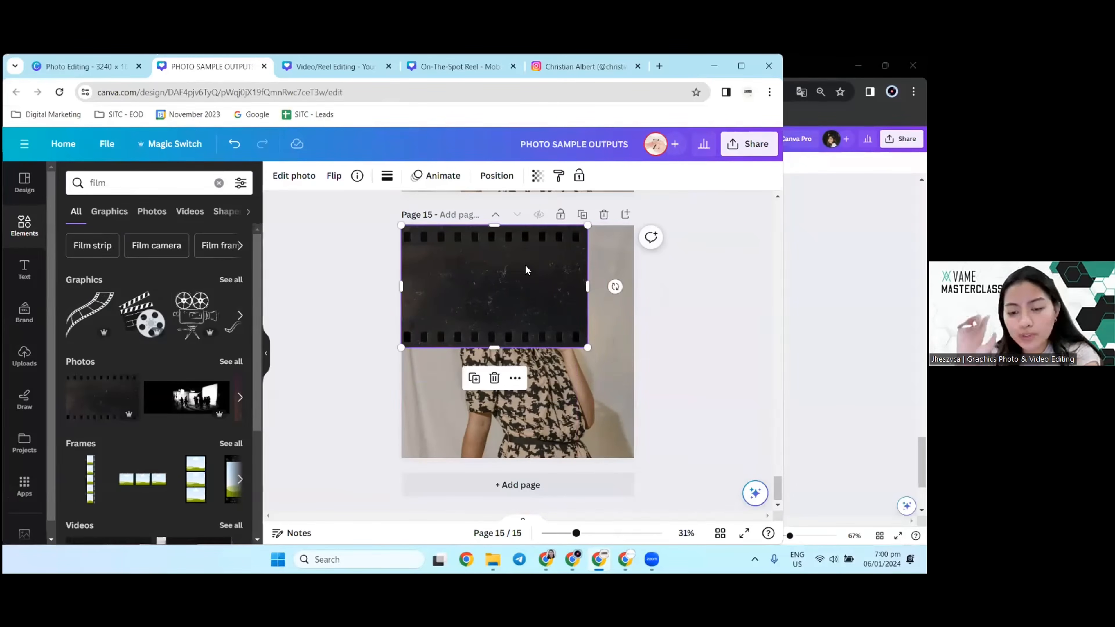
drag(587, 347, 756, 459)
click(537, 176)
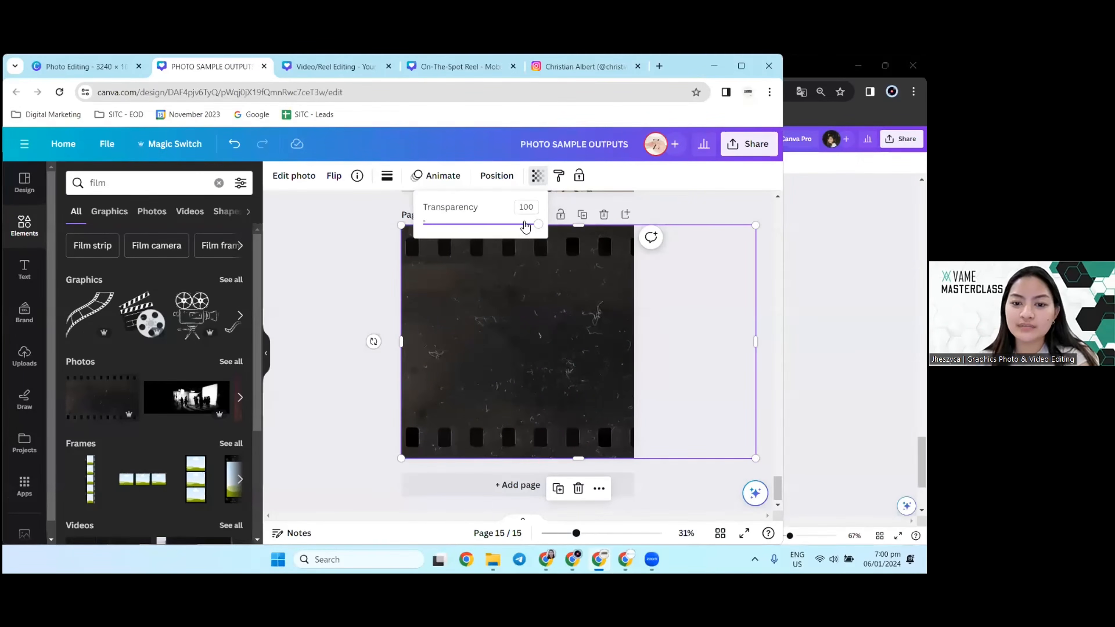
drag(525, 227, 444, 227)
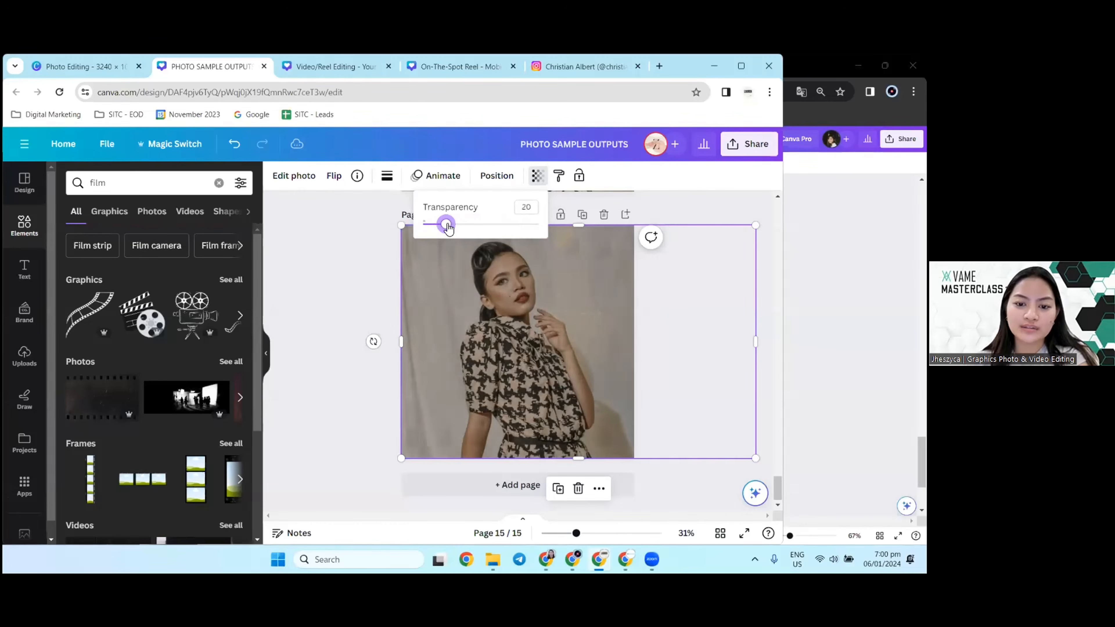
click(400, 298)
click(358, 296)
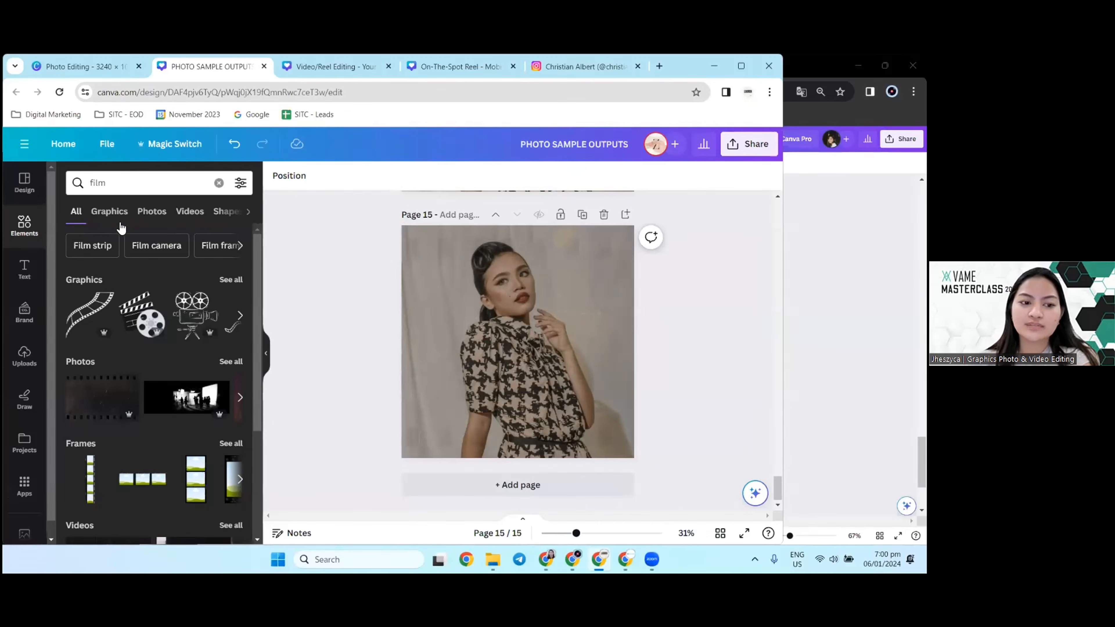
Step: Add the black grunge film frame graphic to page 15 and remove the dark film strip photo overlay
click(119, 213)
scroll(178, 364, down, 2)
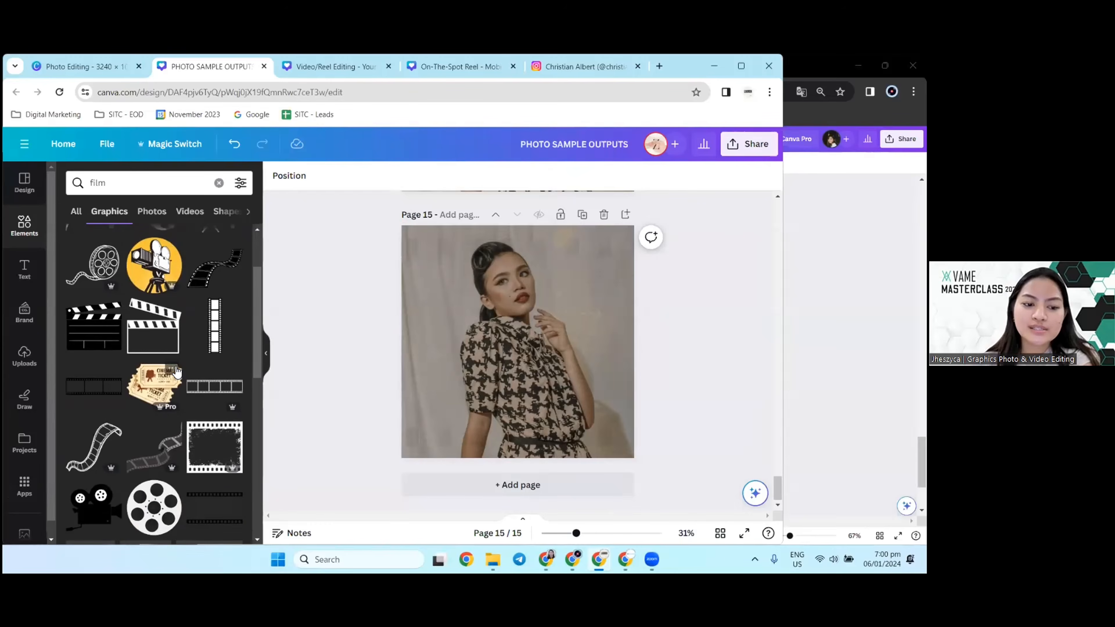
click(208, 452)
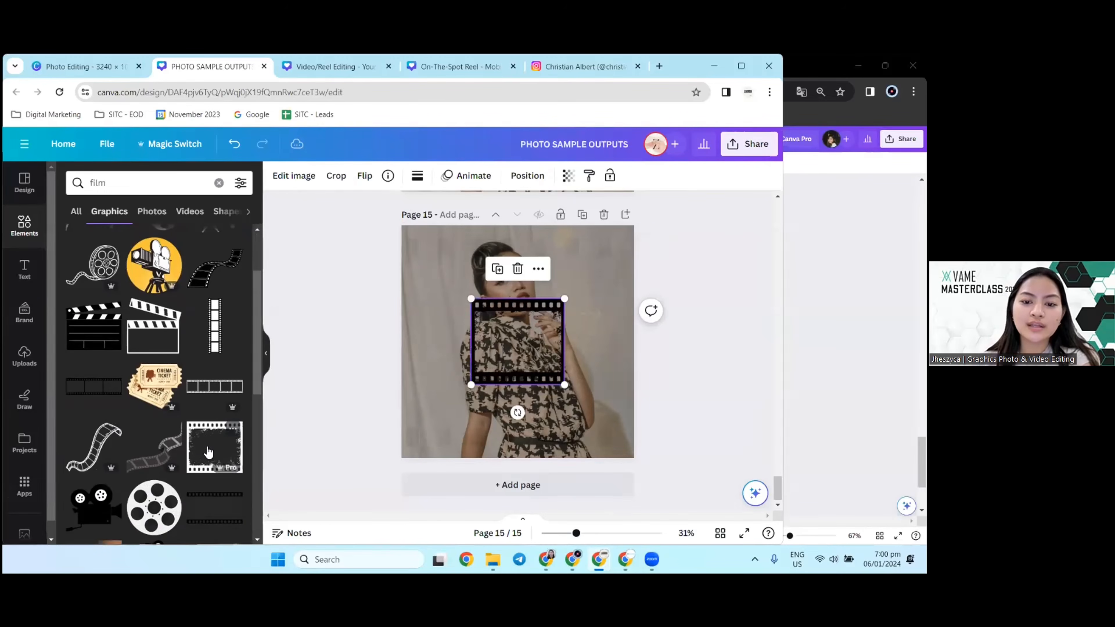
click(451, 251)
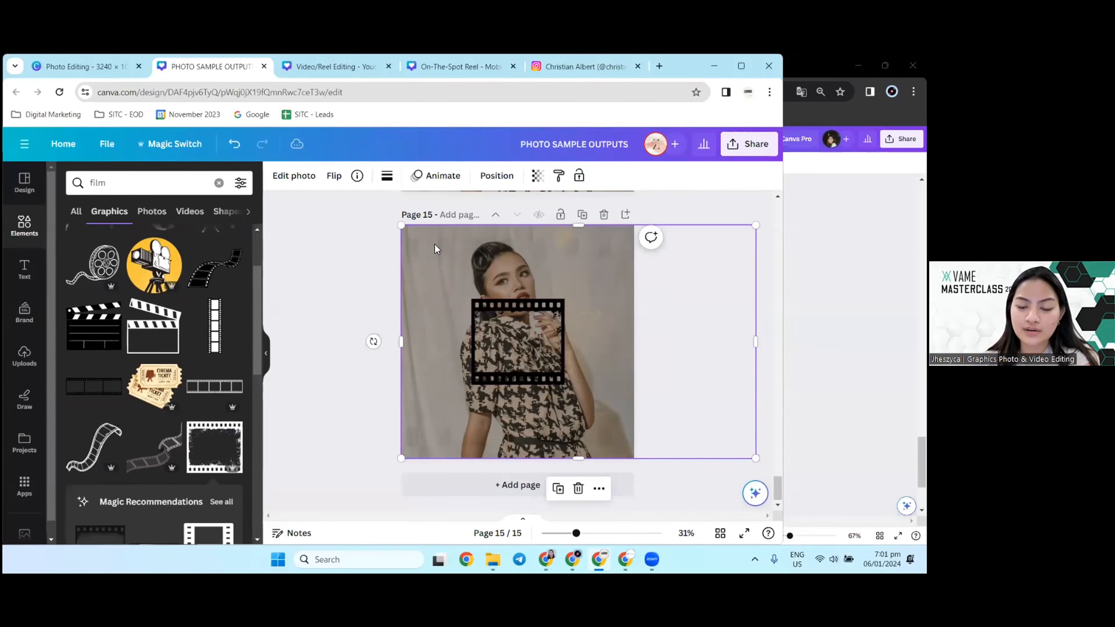
Step: Enlarge the film frame graphic from the page's upper-left corner to cover page 15 and set its transparency to 15
drag(526, 343, 456, 268)
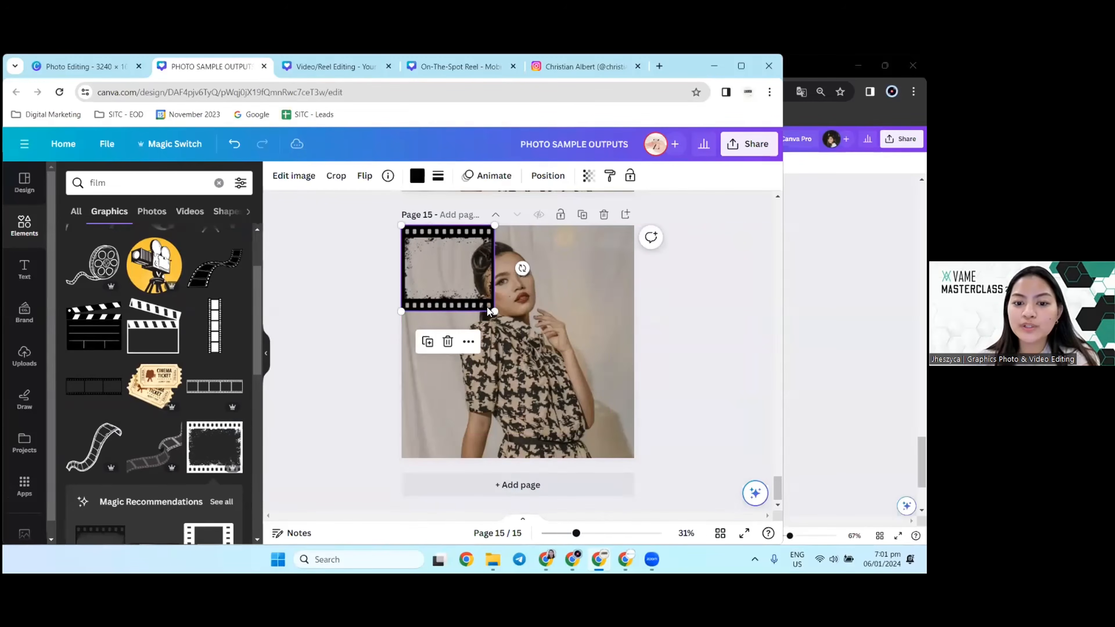
drag(492, 309, 653, 458)
click(589, 177)
drag(588, 224, 494, 237)
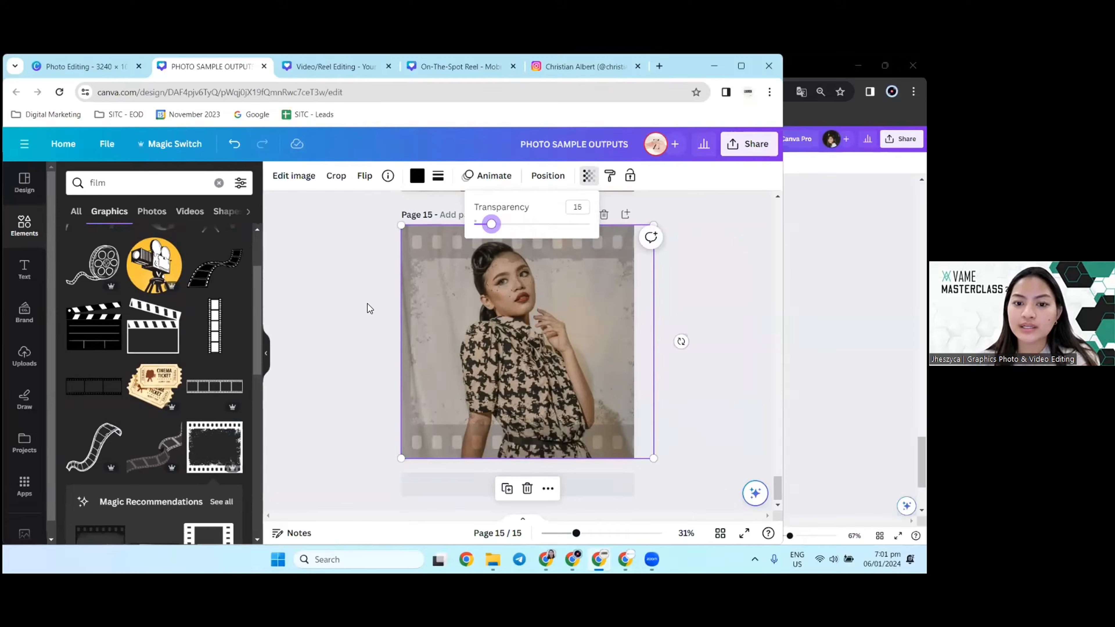
Step: Remove the semi-transparent film frame graphic from the photo on page 15
click(336, 353)
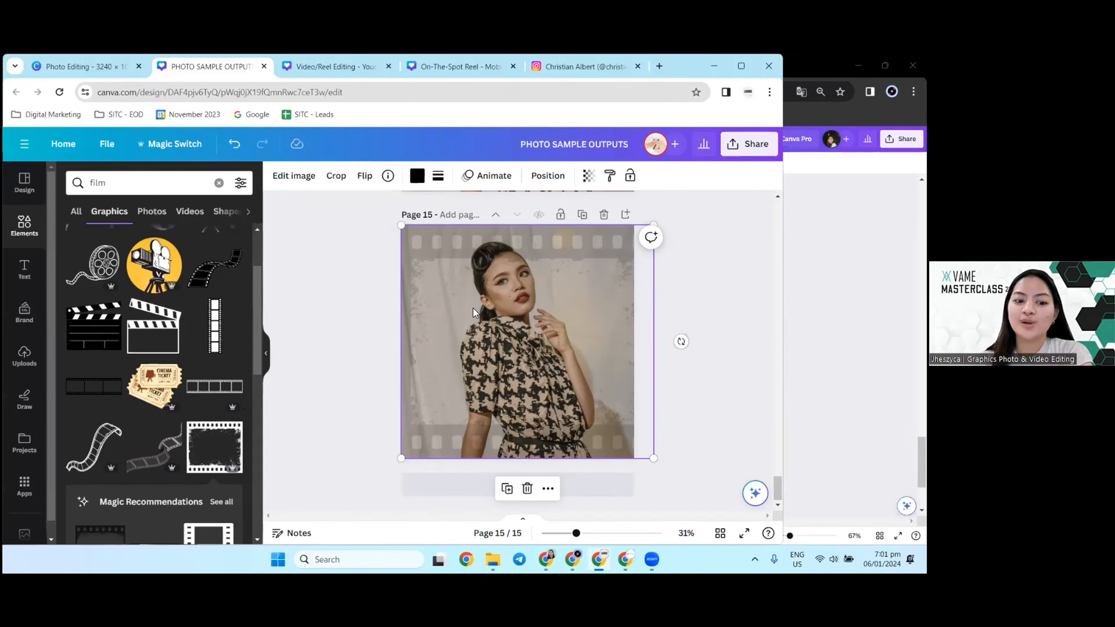
click(319, 296)
click(462, 289)
key(Delete)
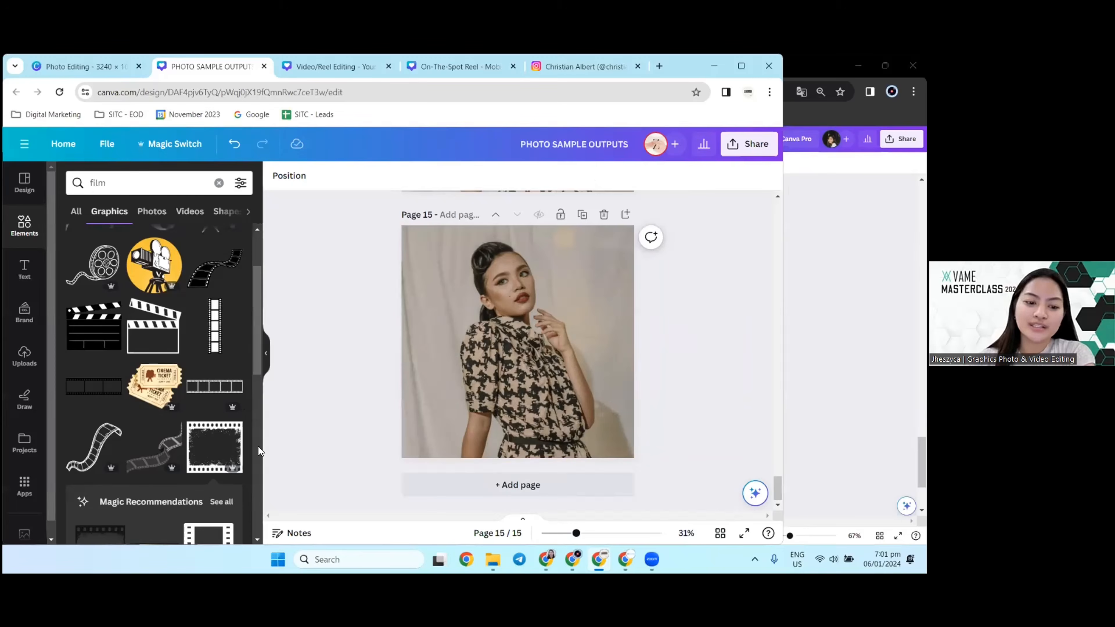
Step: Try the black grunge film frame graphic again, enlarged from page 15's upper-left corner to cover the photo, with its transparency at 20
click(220, 444)
drag(516, 336, 447, 275)
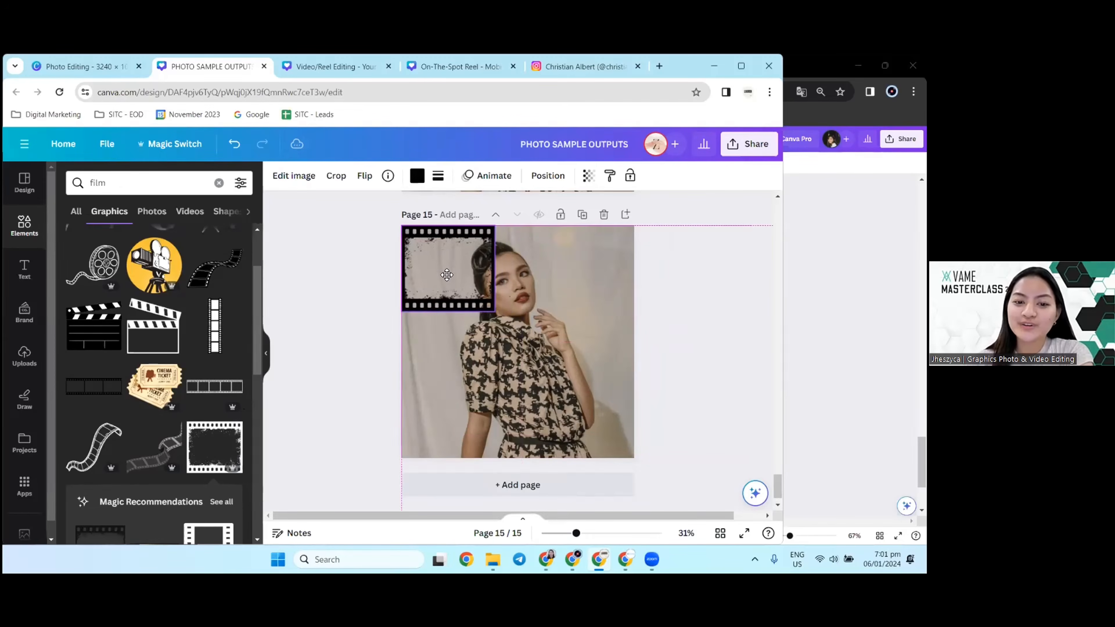
drag(495, 311, 674, 429)
click(589, 176)
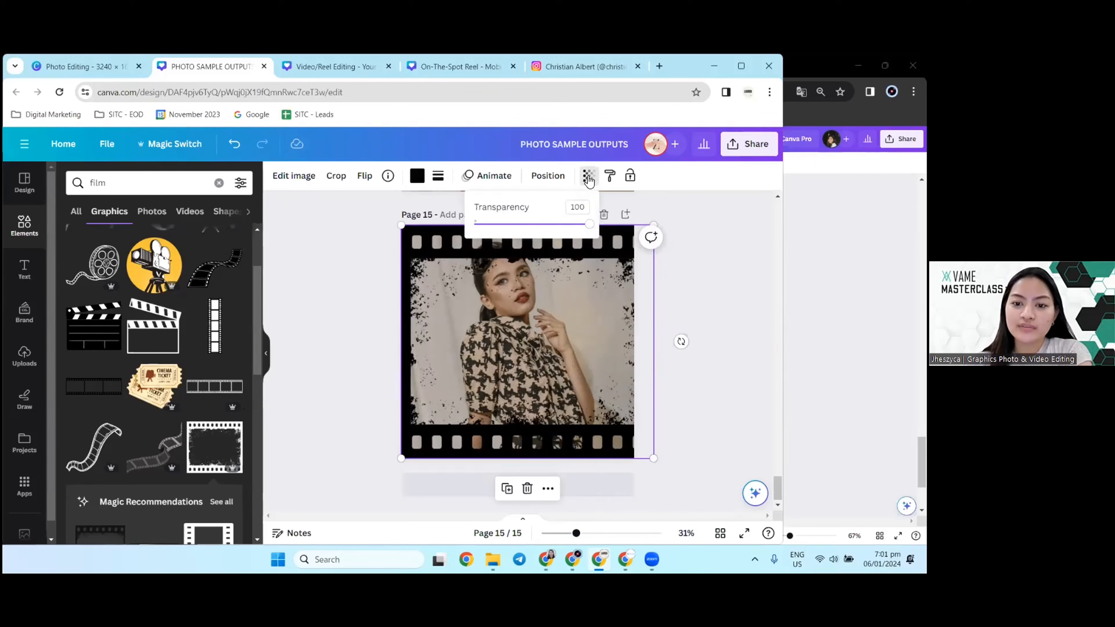
drag(576, 228, 503, 238)
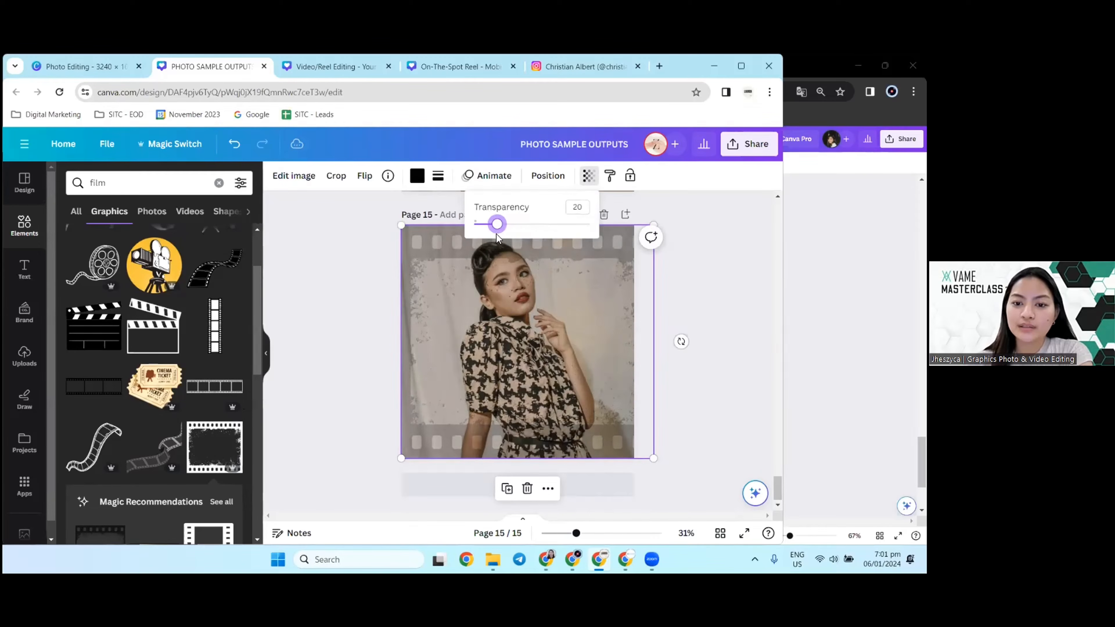
Step: Replace the film frame on page 15 with the red-orange light leak graphic, enlarged to span the photo's lower edge
scroll(241, 354, down, 6)
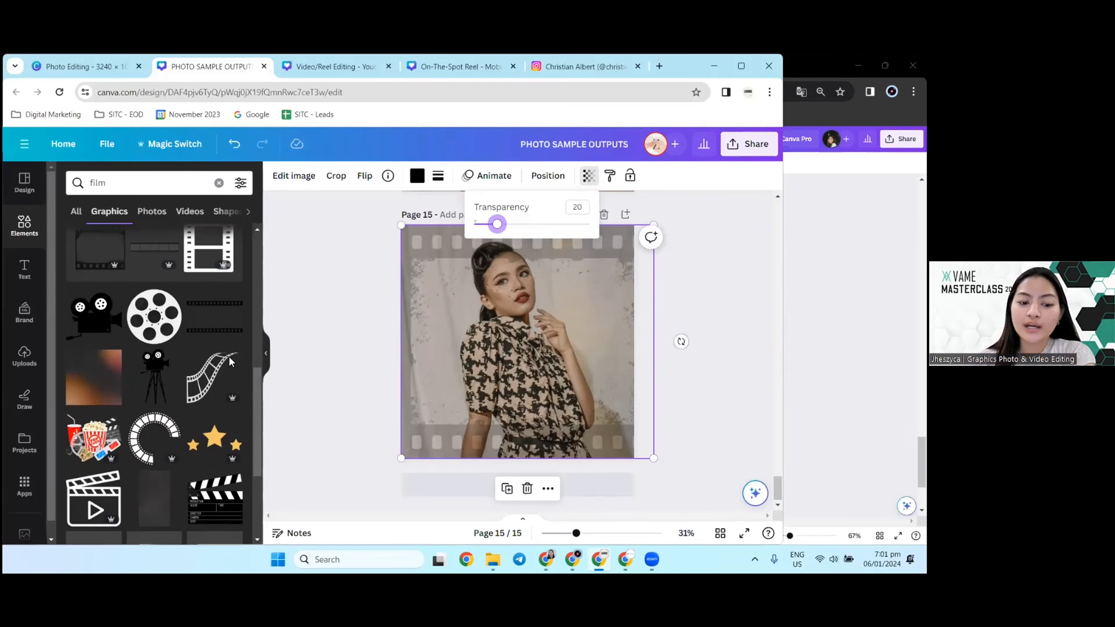
scroll(230, 361, down, 4)
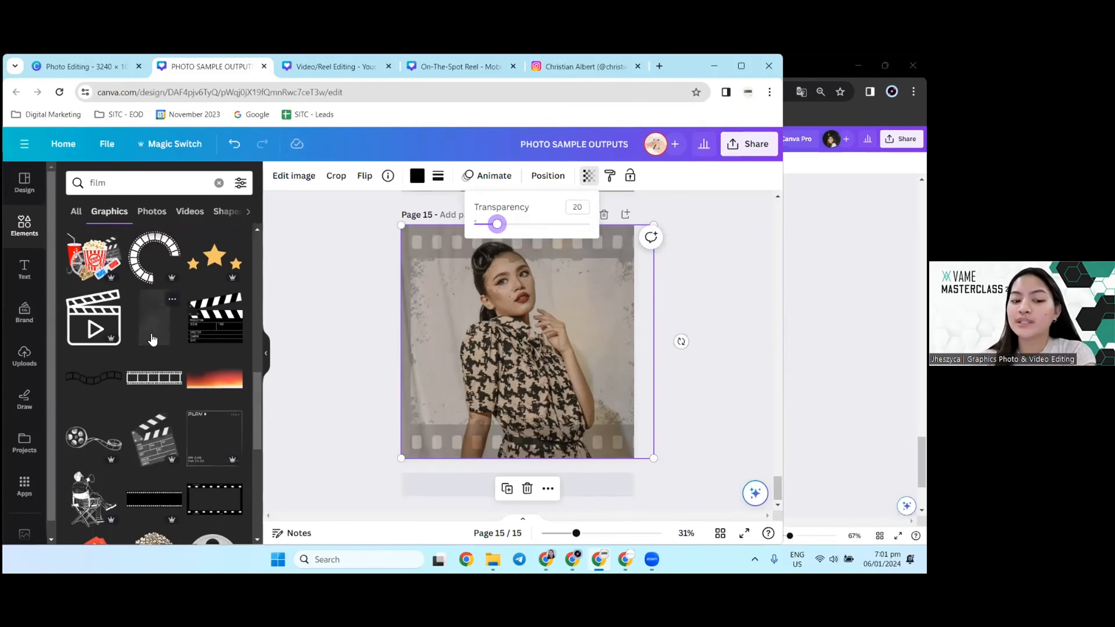
click(498, 323)
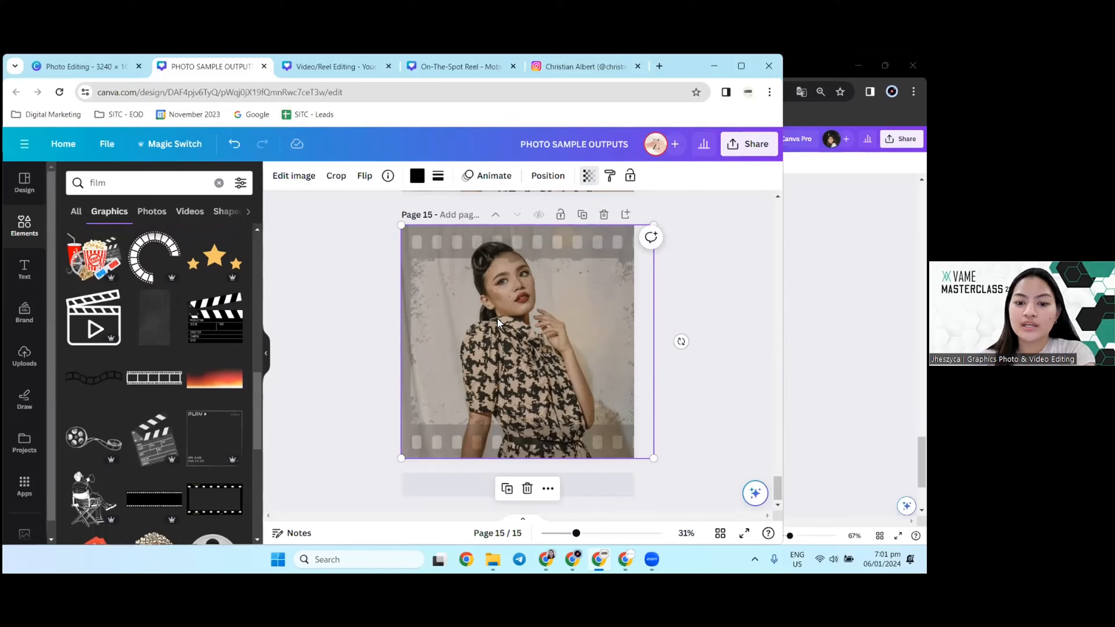
key(Delete)
click(213, 386)
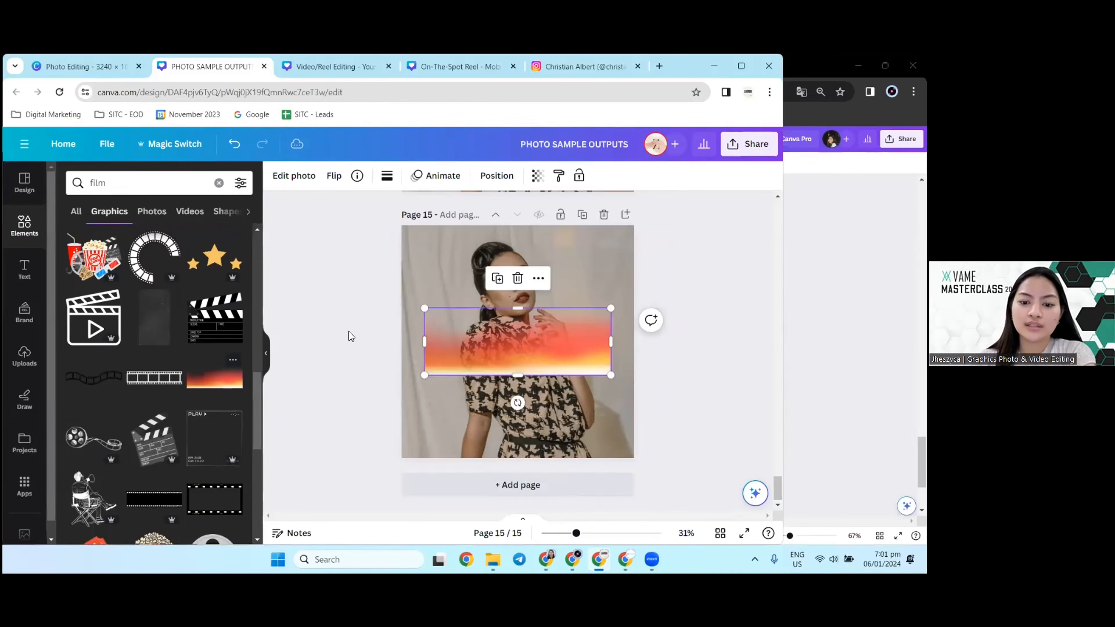
drag(588, 373, 631, 467)
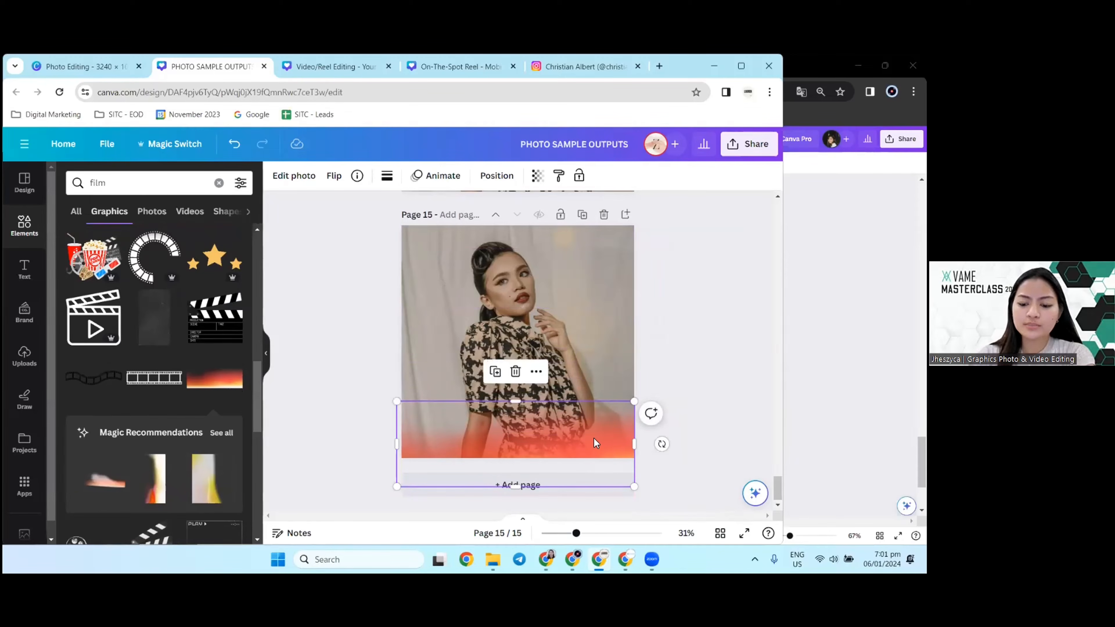
Step: Swap the red-orange graphic for the first recommended light leak, enlarge it across the photo's lower part and set its transparency to 58
click(110, 480)
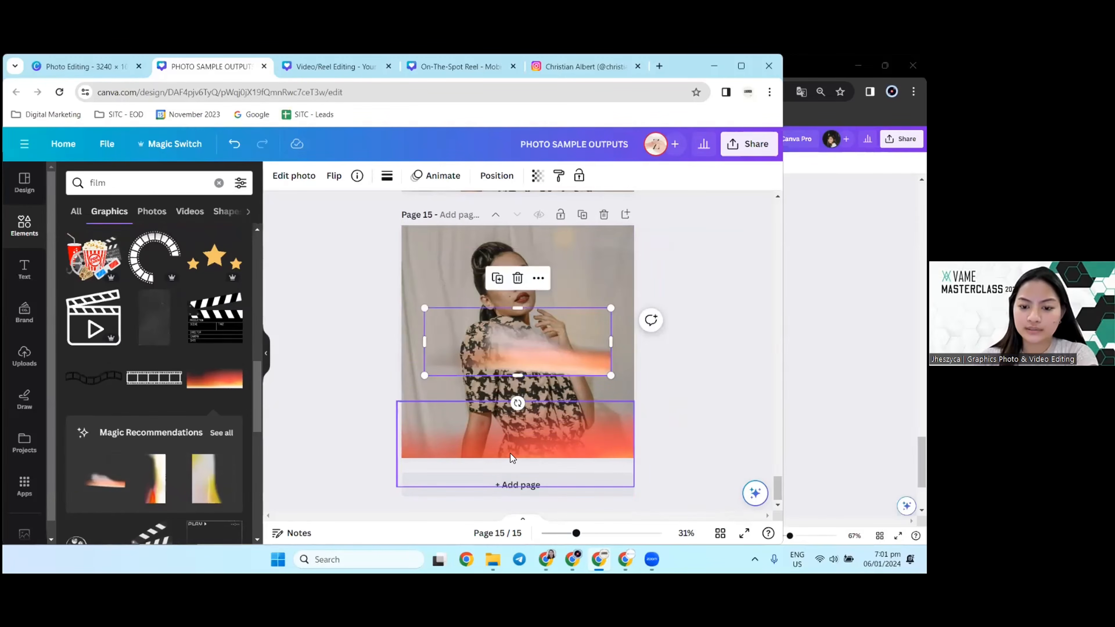
click(509, 452)
key(Delete)
drag(532, 370, 287, 509)
drag(479, 396, 479, 384)
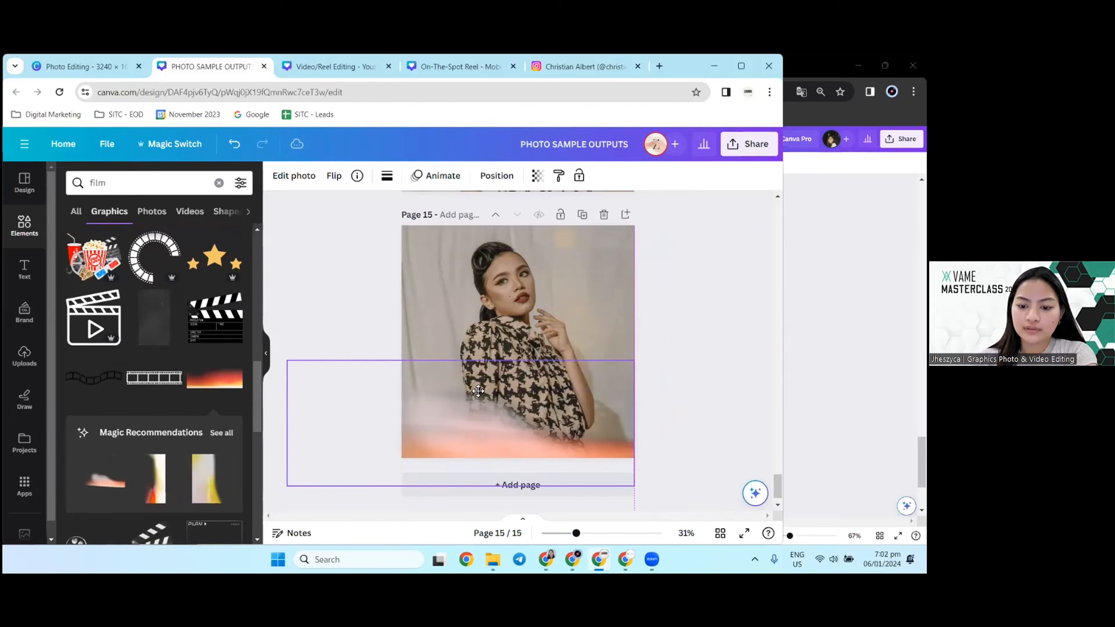
click(537, 176)
drag(537, 223, 489, 224)
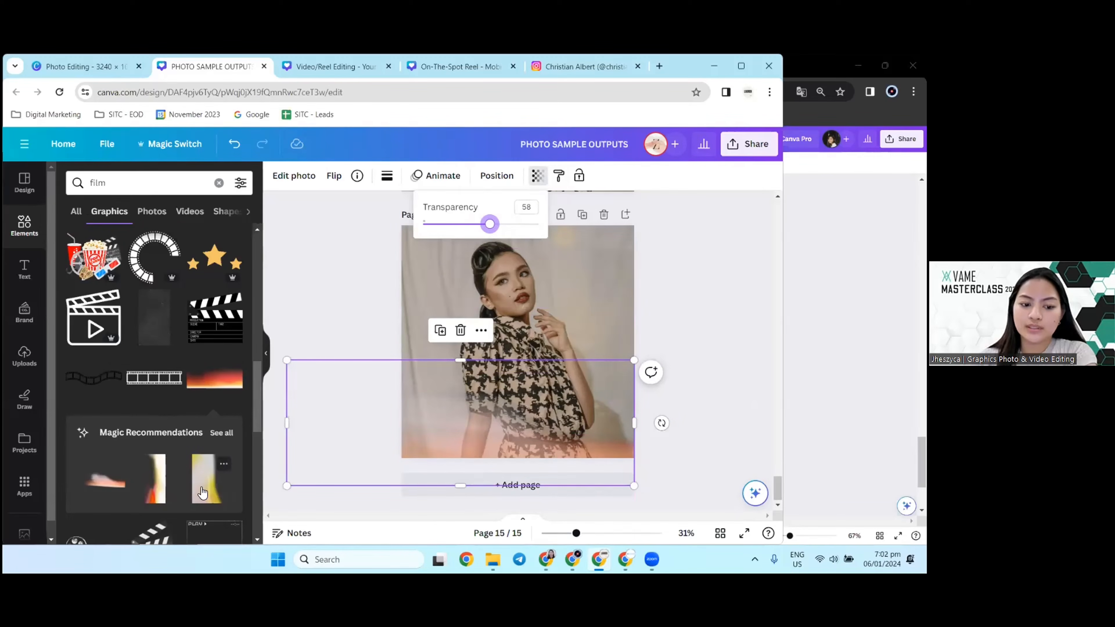
Step: Replace the orange light leak with the narrow vertical yellow-green one from all recommendations, enlarged along the photo's right edge with reduced transparency
click(221, 433)
scroll(141, 388, down, 2)
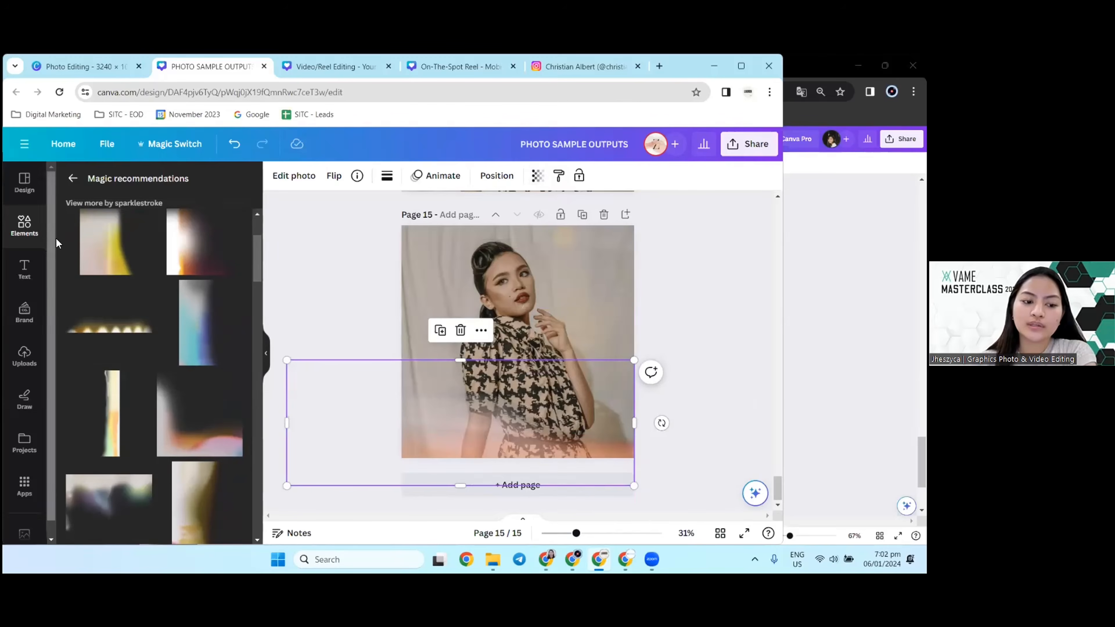
click(105, 450)
click(457, 454)
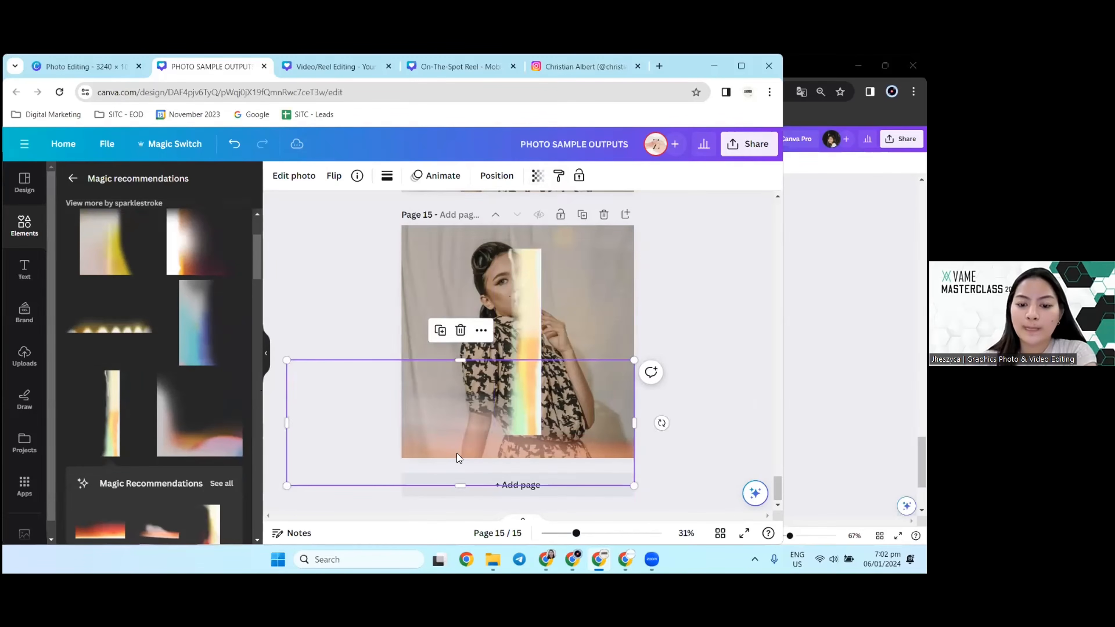
key(Delete)
drag(524, 414, 572, 521)
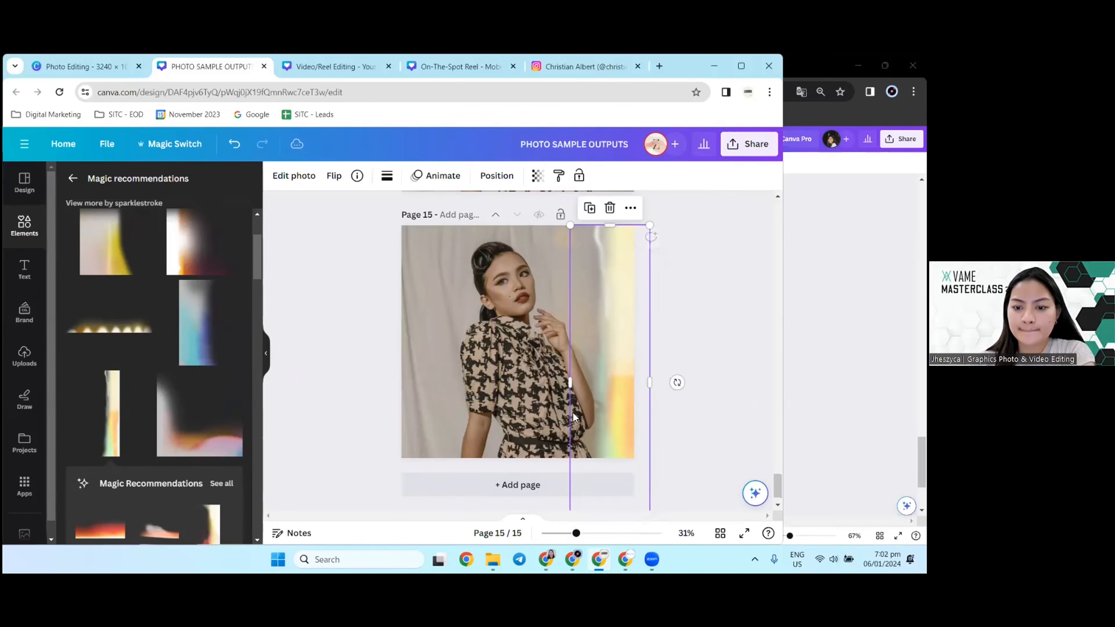
click(537, 176)
drag(535, 224, 476, 230)
click(313, 301)
click(312, 300)
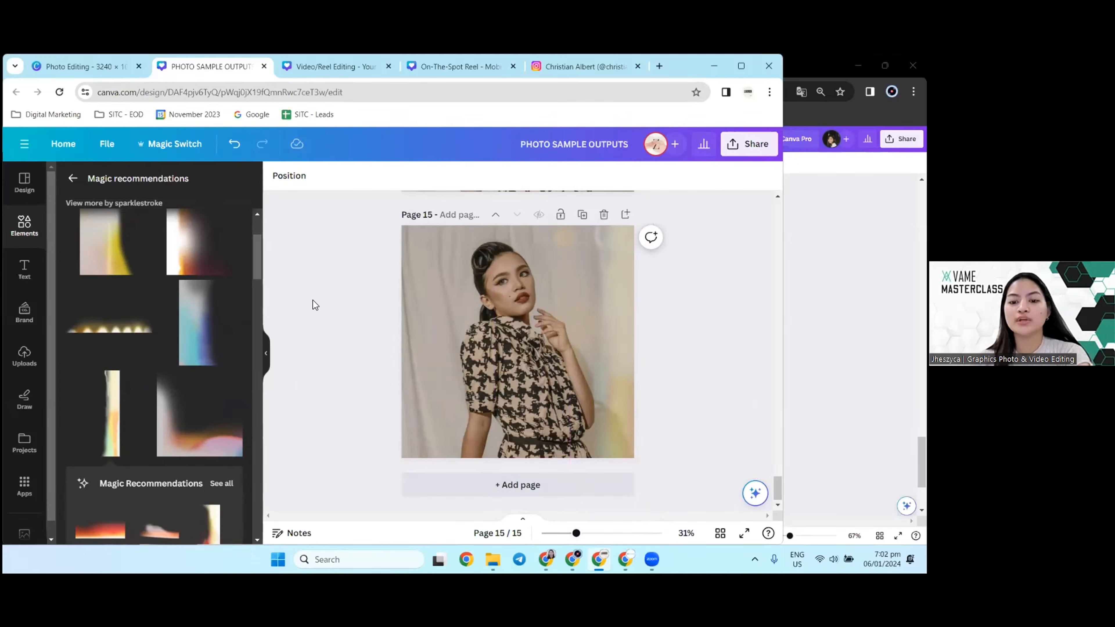
Step: Compare the photos on pages 14 and 15 by alternating between them in full-screen presentation, and return to the editor
scroll(487, 324, up, 4)
scroll(487, 324, up, 3)
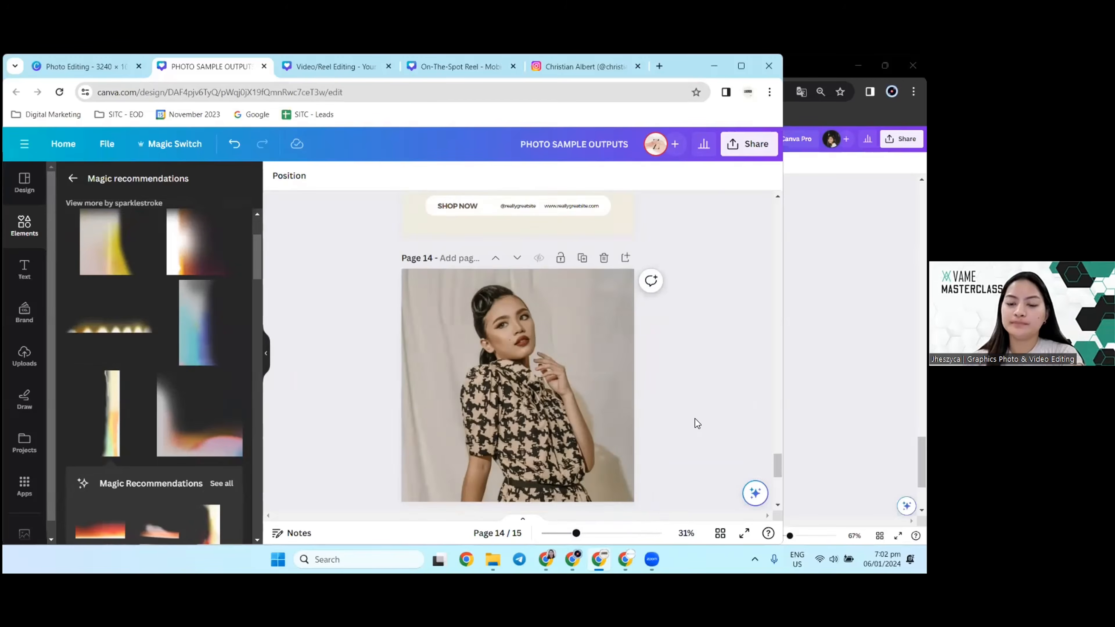
click(744, 535)
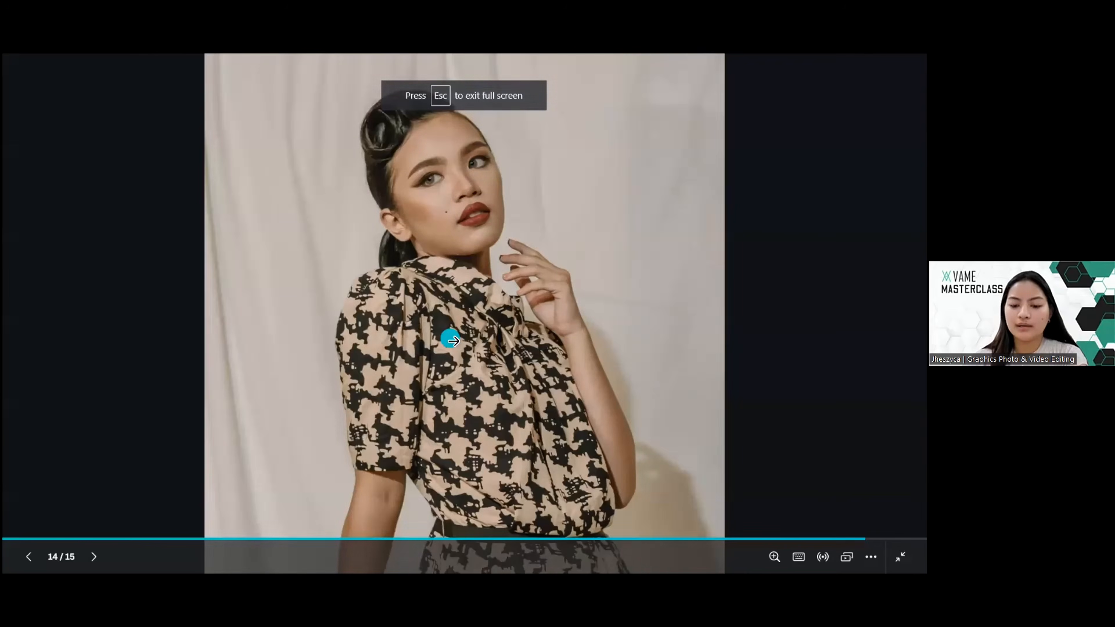
click(453, 341)
key(Left)
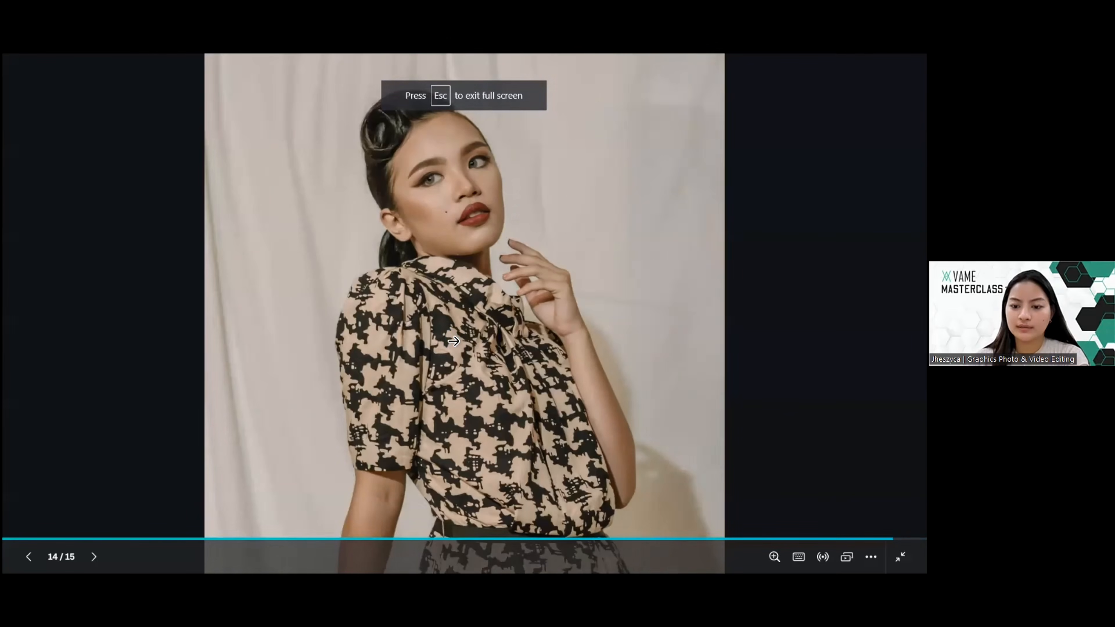
key(Right)
key(Left)
key(Right)
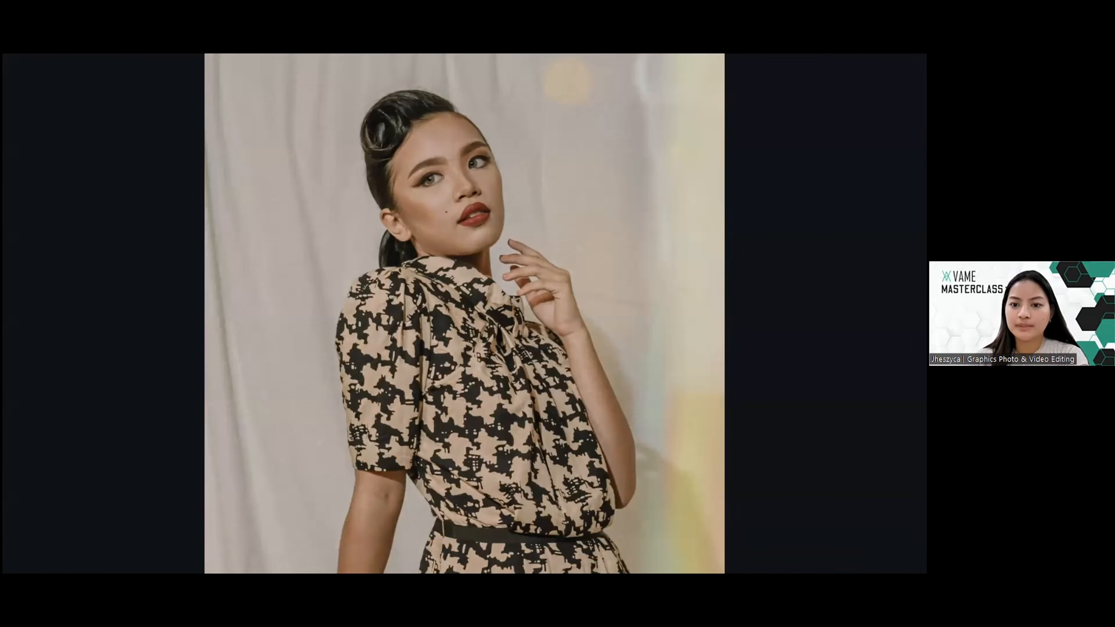
key(Left)
key(Right)
key(Left)
key(Right)
key(Left)
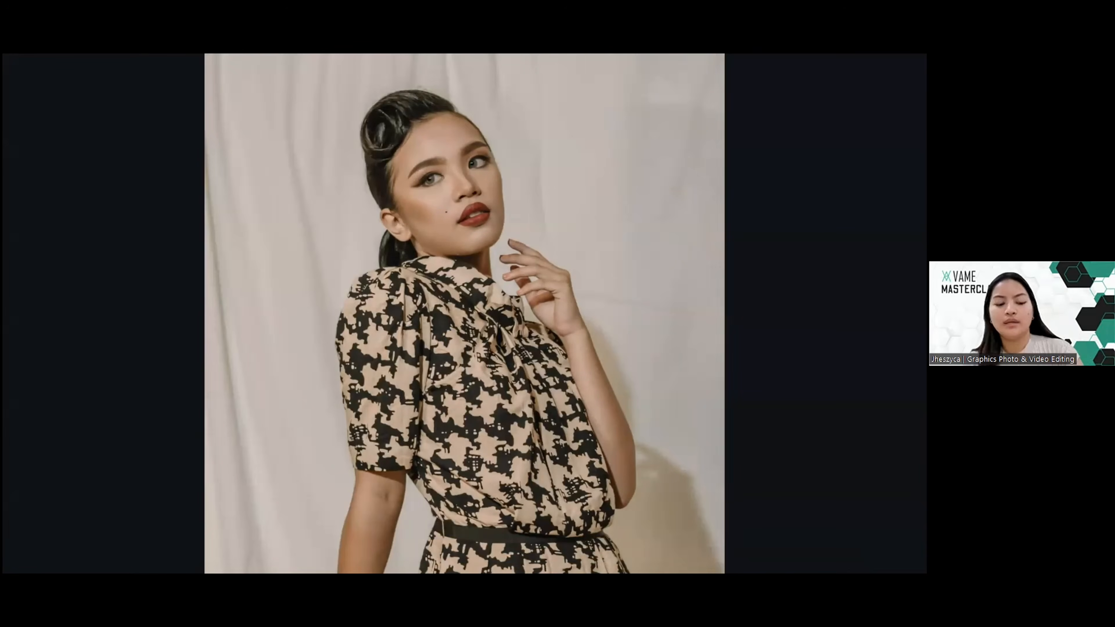
key(Escape)
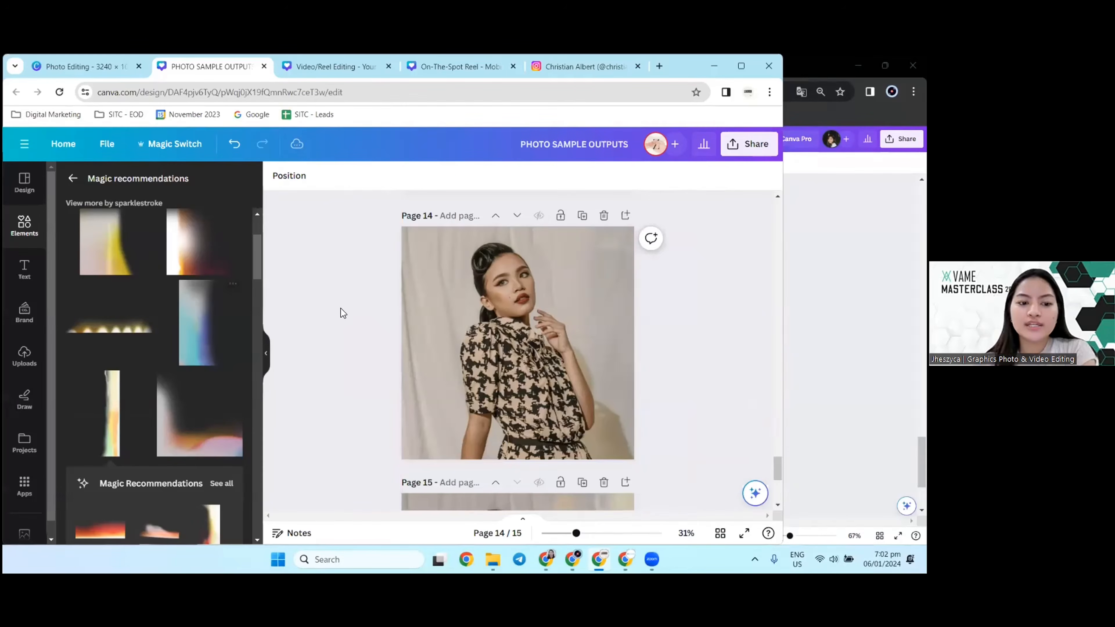
Step: Hide the recommendations panel beside page 15 and switch to the Photo Editing design
scroll(343, 312, down, 5)
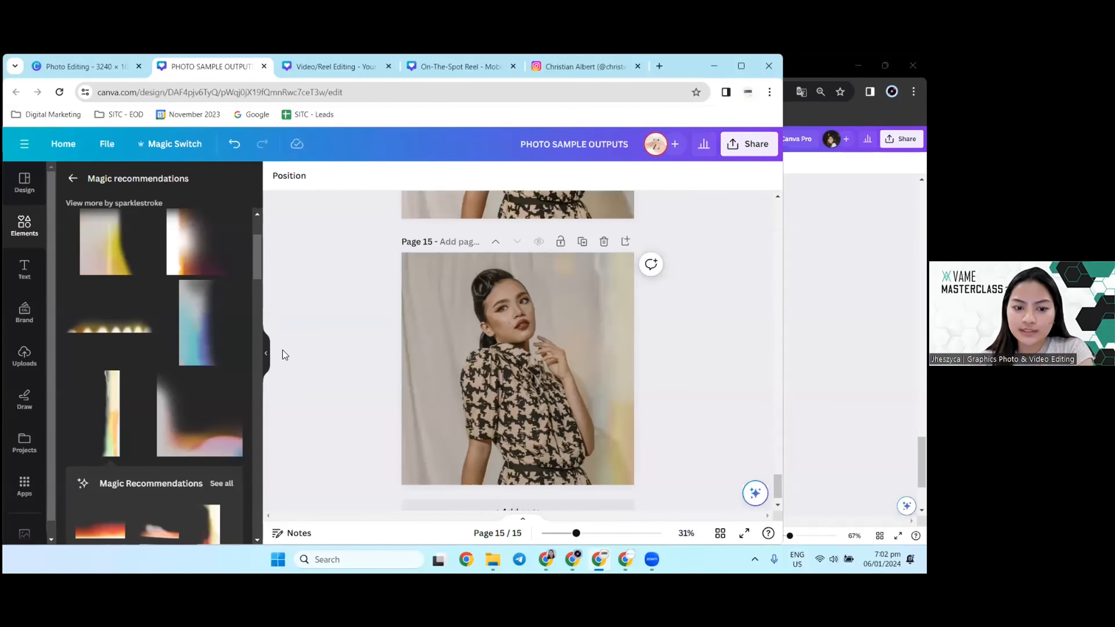
click(264, 353)
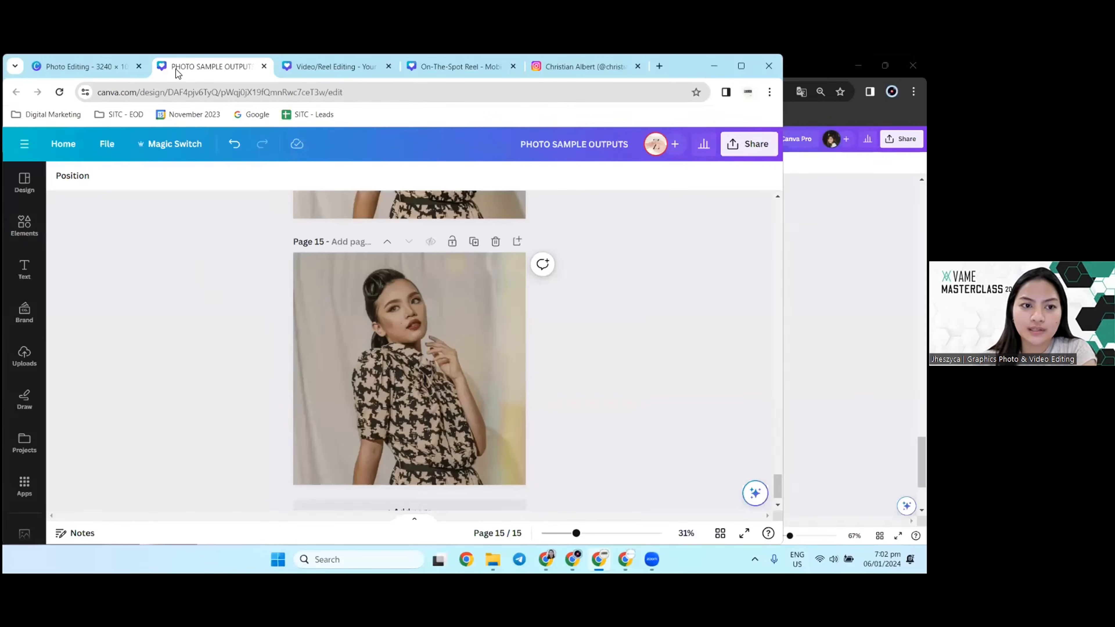
click(69, 65)
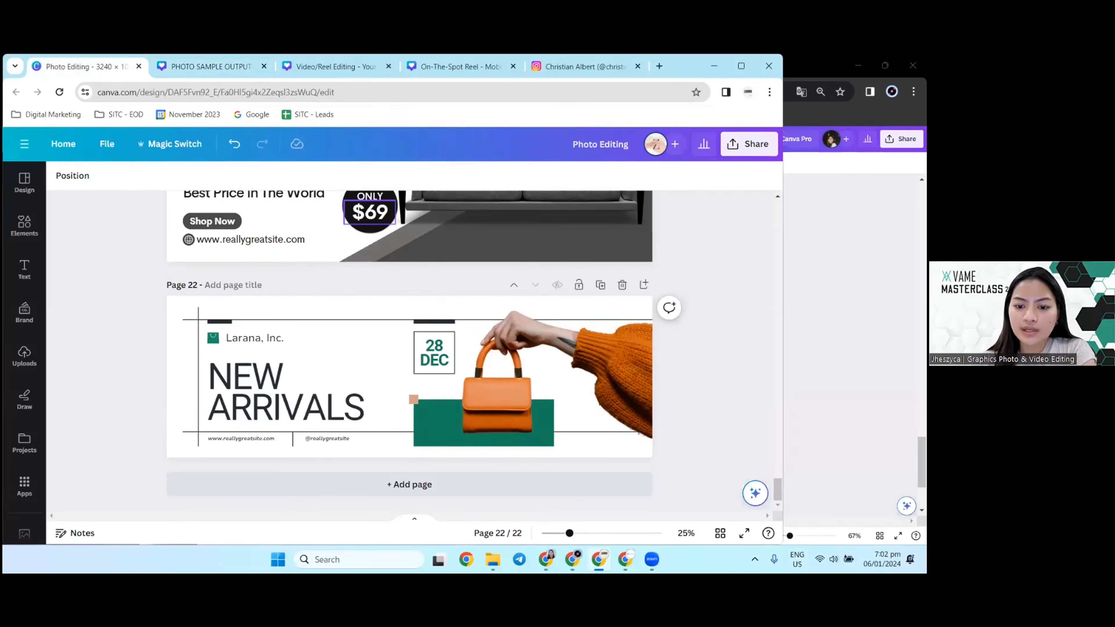
Step: Switch to the other browser window and look through the pages of the open Instagram templates design
click(599, 556)
scroll(482, 294, up, 10)
scroll(483, 294, up, 6)
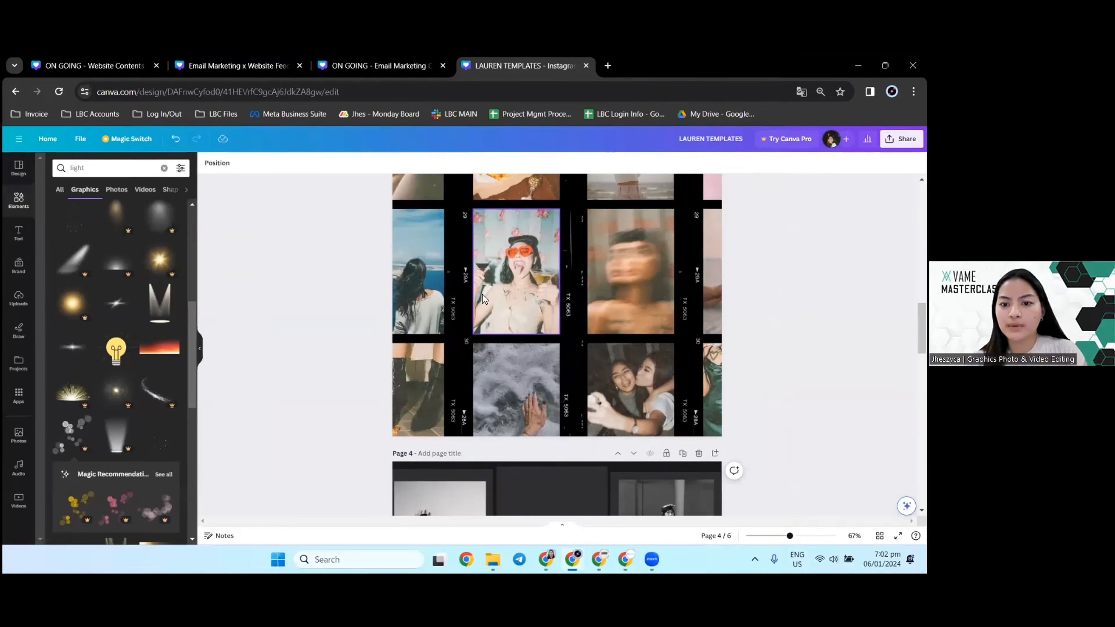
scroll(483, 294, up, 3)
scroll(482, 295, down, 5)
scroll(482, 295, up, 5)
scroll(482, 295, up, 10)
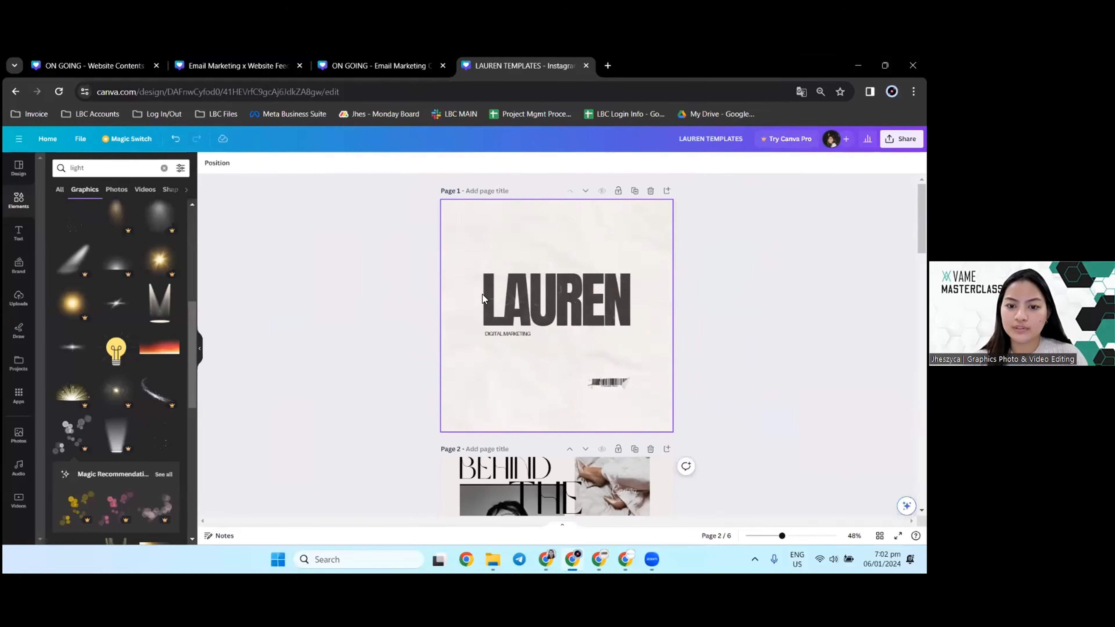
scroll(482, 294, down, 20)
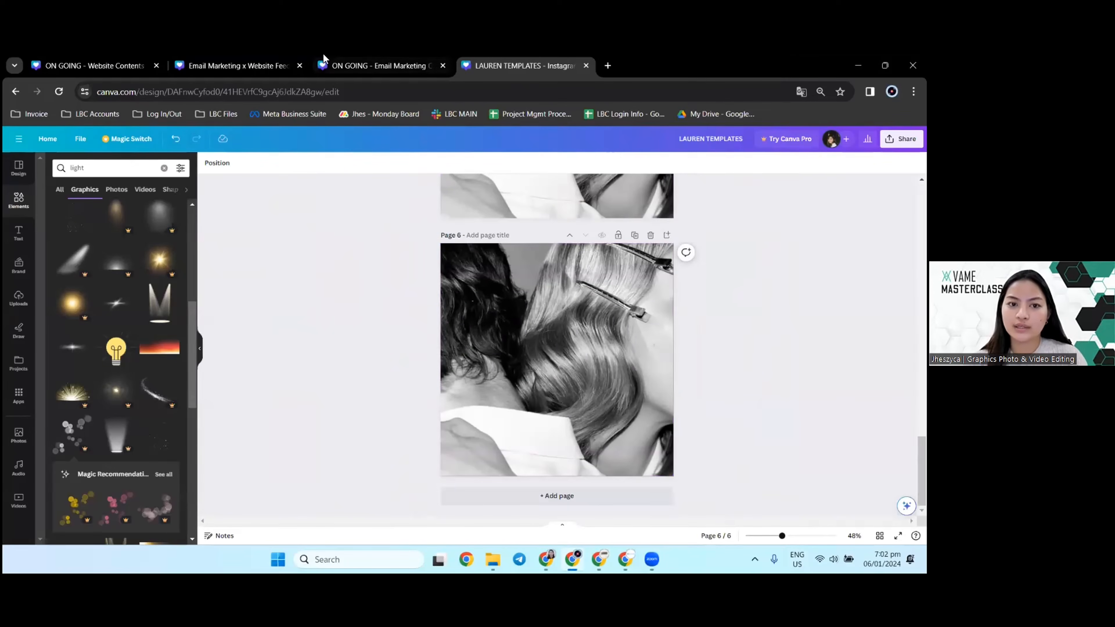
Step: Close the Instagram templates, Email Marketing Contents and Email Marketing x Website Feed Samples designs, viewing their feed samples along the way
click(585, 65)
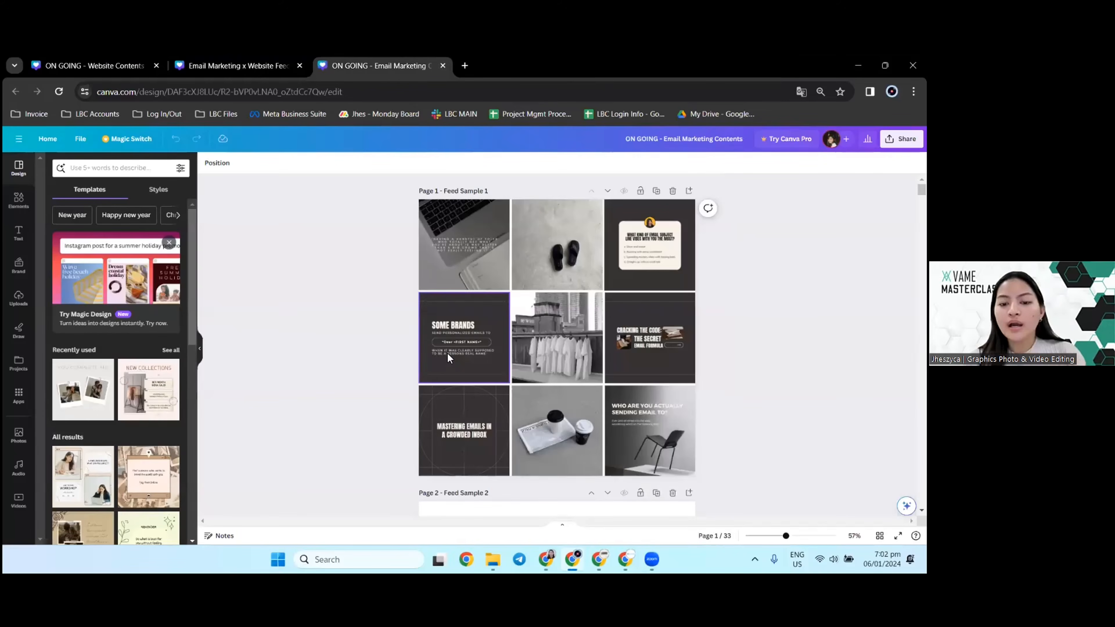
scroll(366, 344, up, 3)
scroll(365, 345, down, 3)
scroll(366, 346, up, 1)
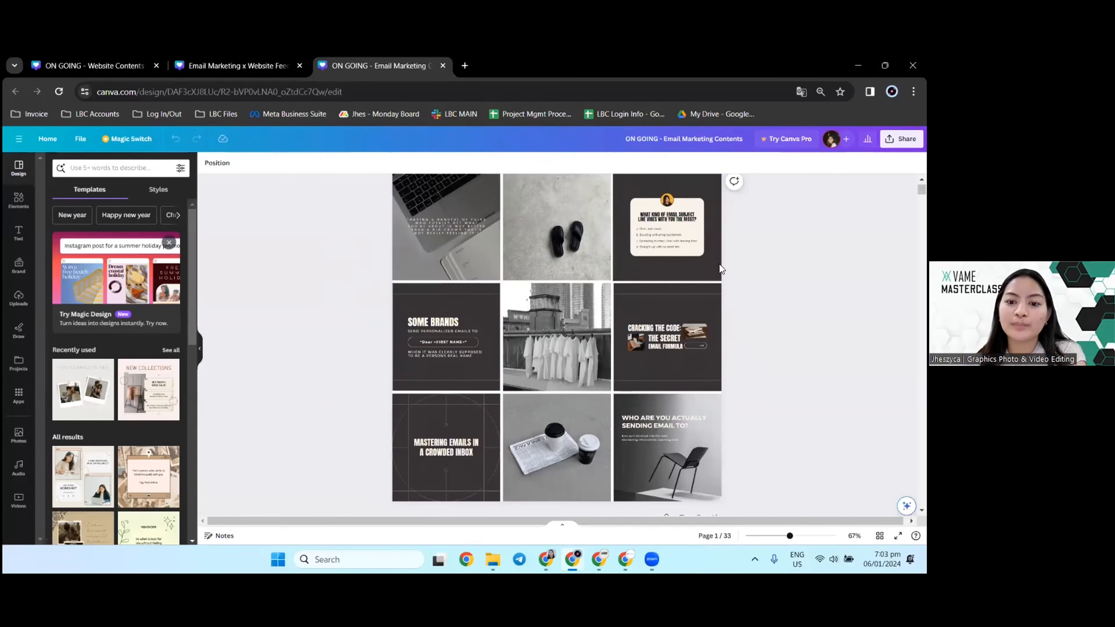
click(442, 66)
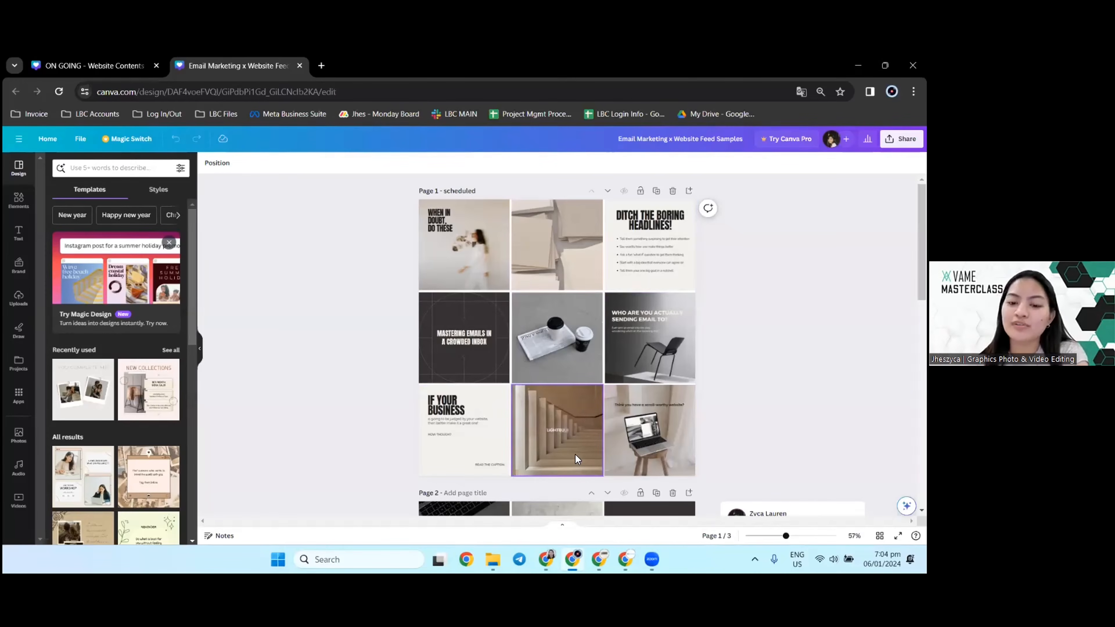
click(300, 66)
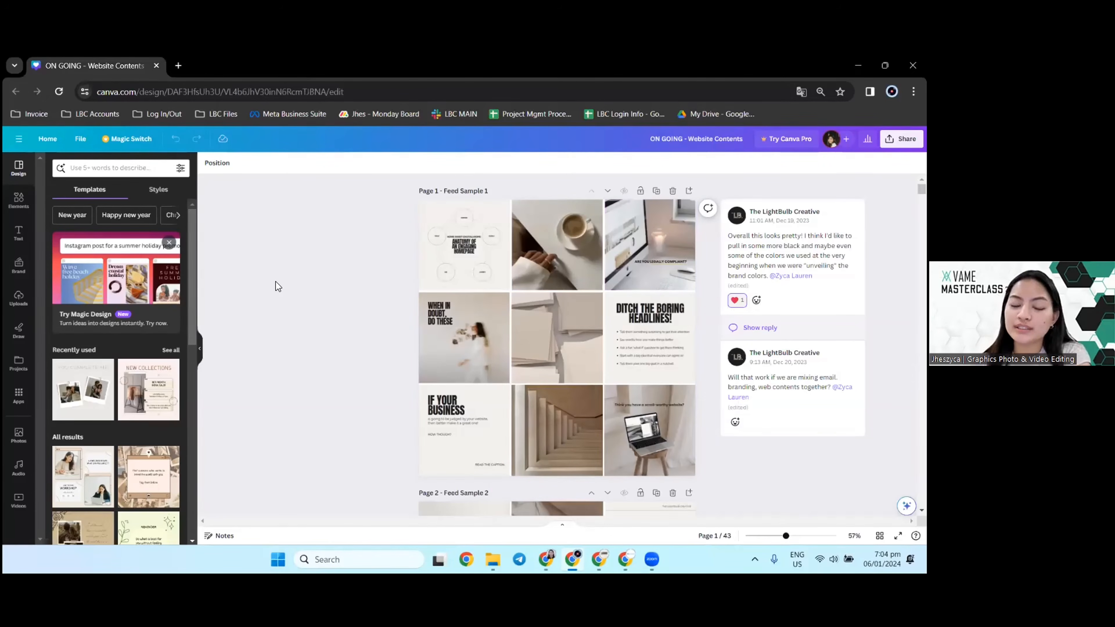
click(570, 244)
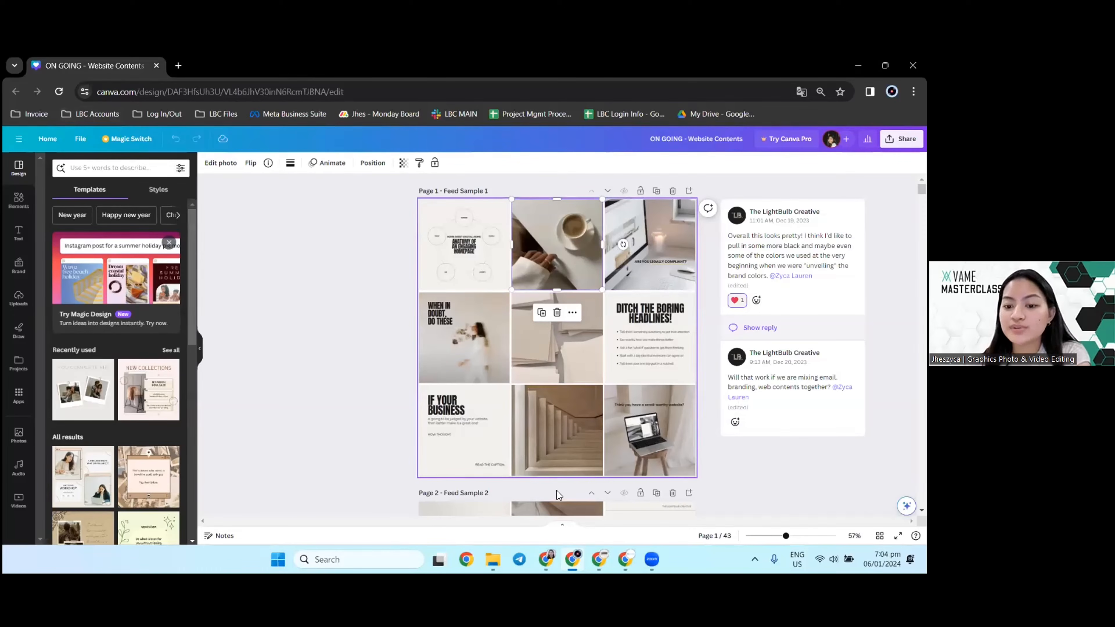
click(329, 284)
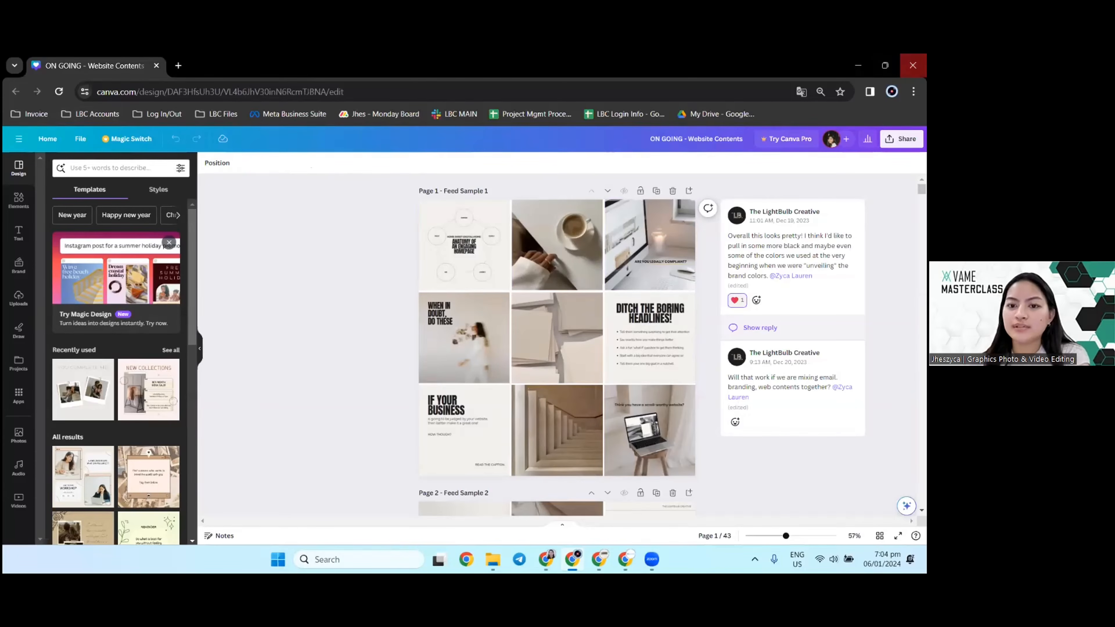
Step: Close the Website Contents window and look through the pages of the PHOTO SAMPLE OUTPUTS design in the other browser window
click(912, 65)
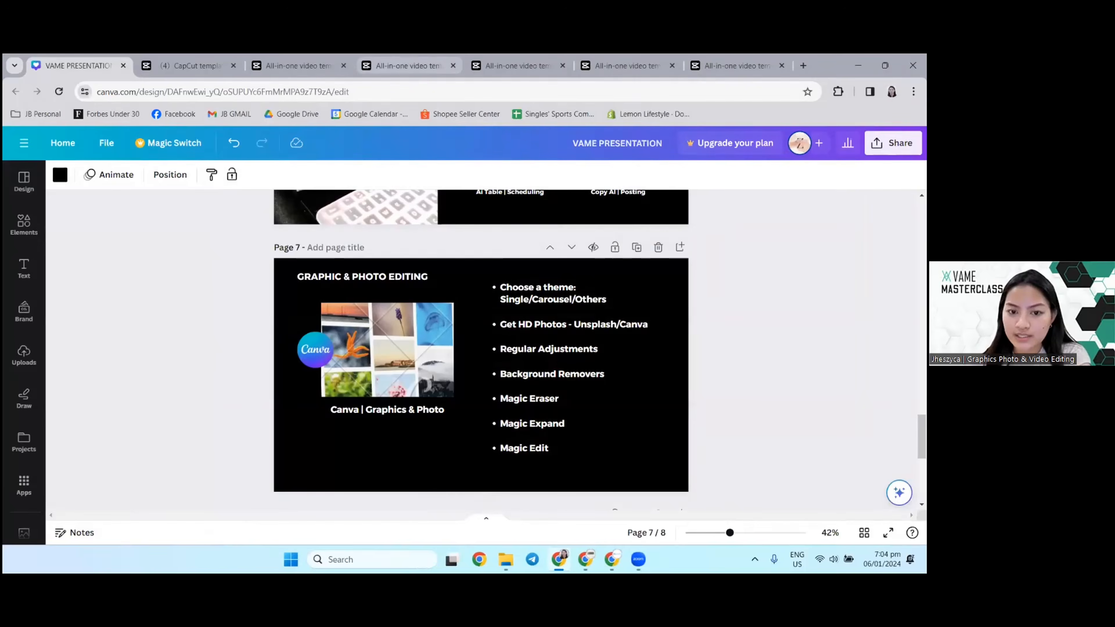
click(586, 559)
click(209, 67)
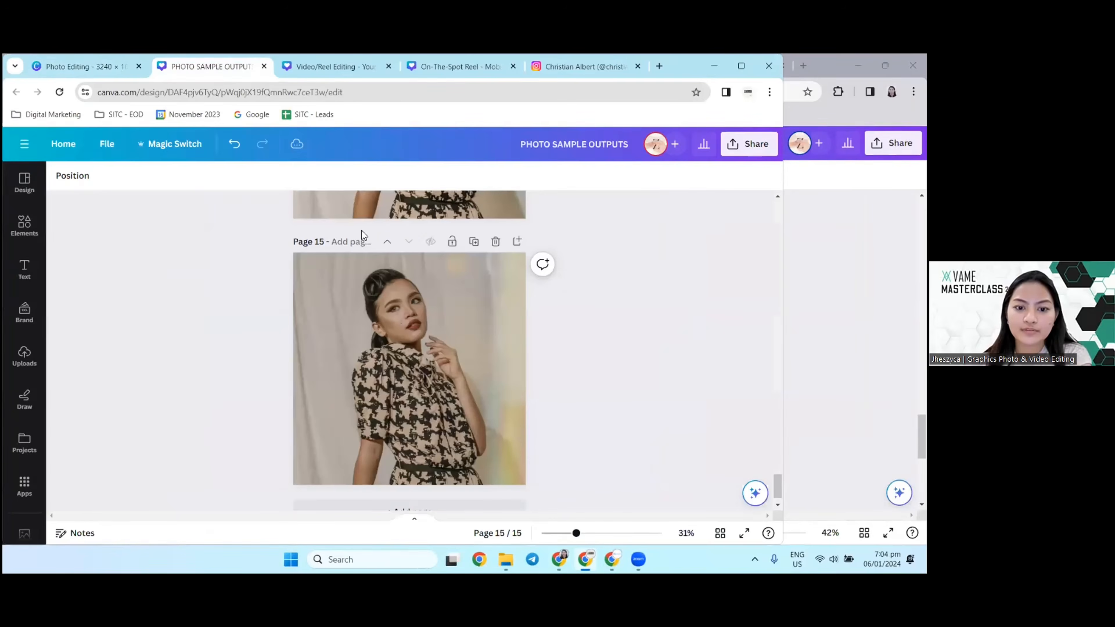
scroll(361, 230, down, 10)
scroll(365, 246, up, 5)
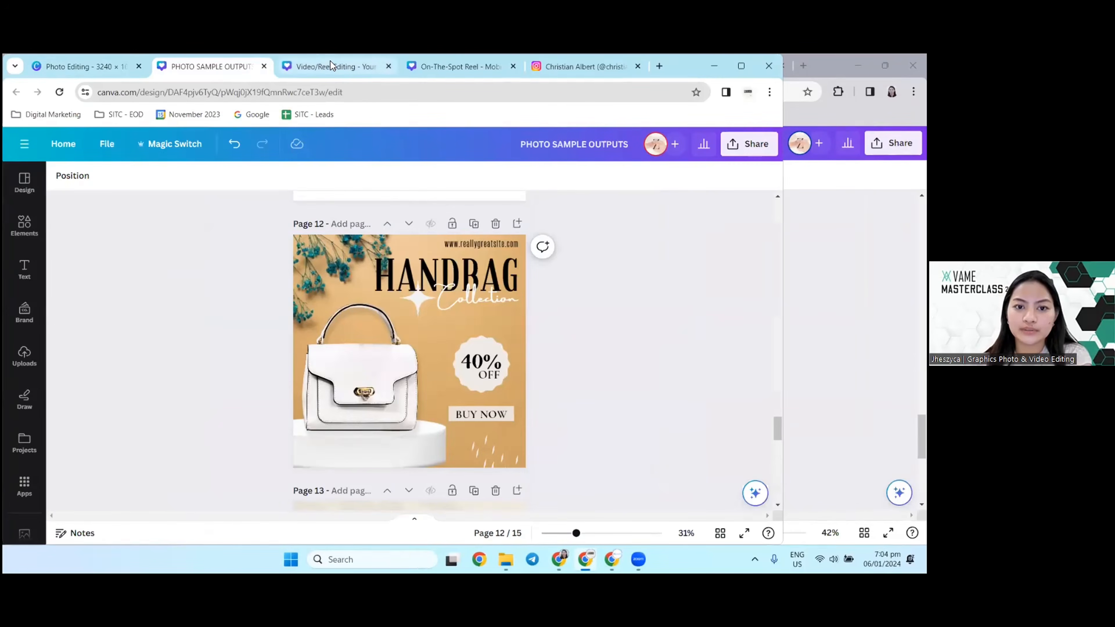
Step: Open the Video/Reel Editing design and close the Photo Editing and PHOTO SAMPLE OUTPUTS designs
click(330, 63)
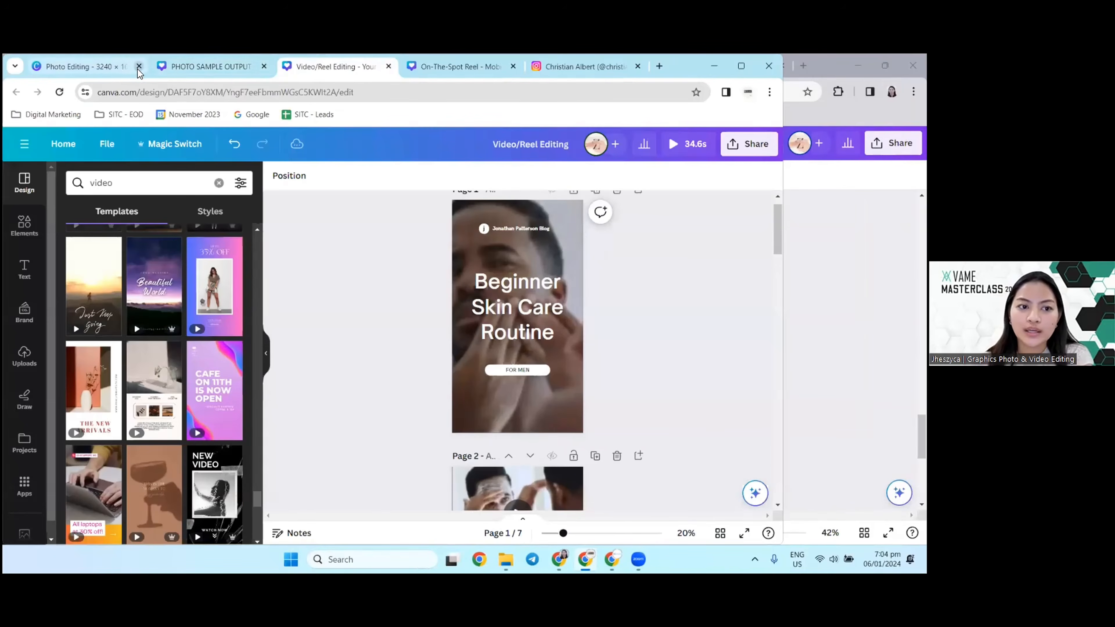
click(138, 66)
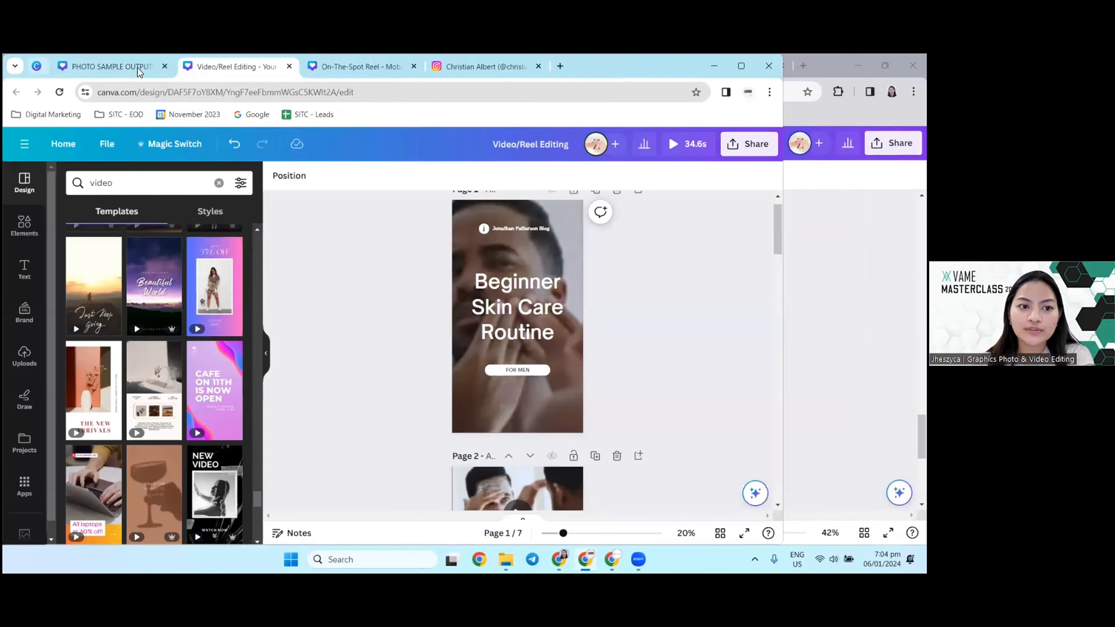
click(139, 66)
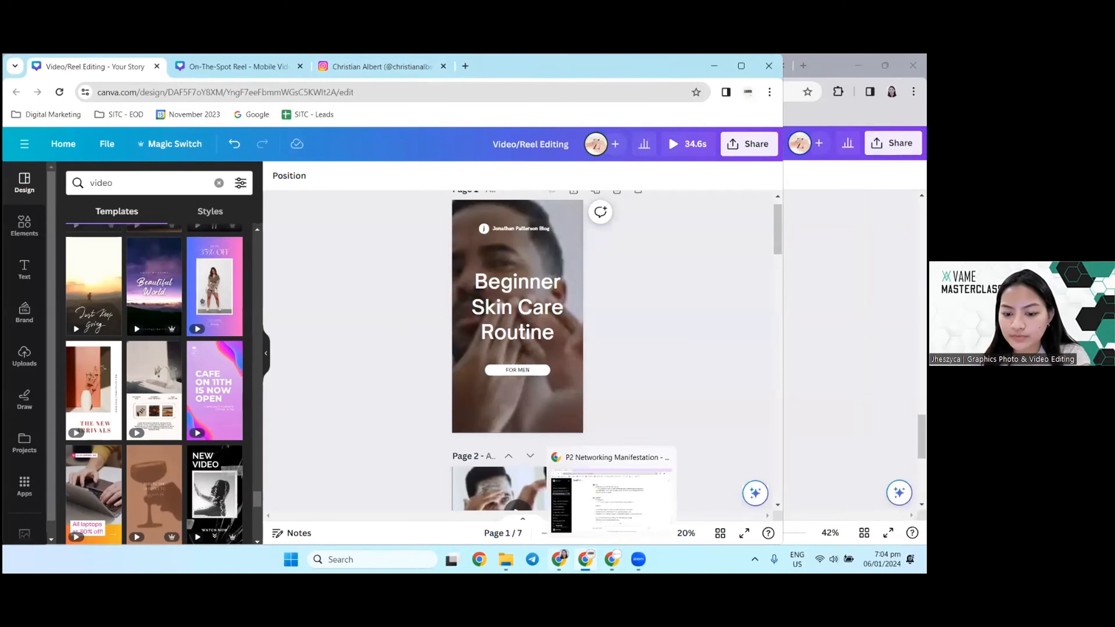
Step: Close the browser window with the ChatGPT conversation and hide the templates panel beside the Video/Reel Editing design
key(alt+Tab)
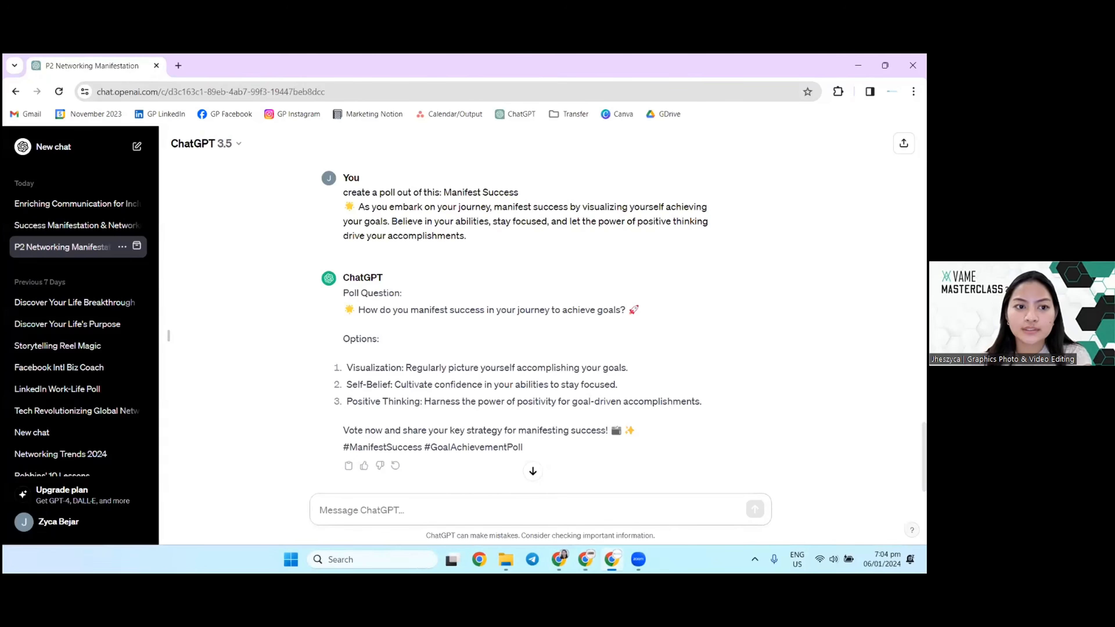
click(611, 559)
right_click(612, 560)
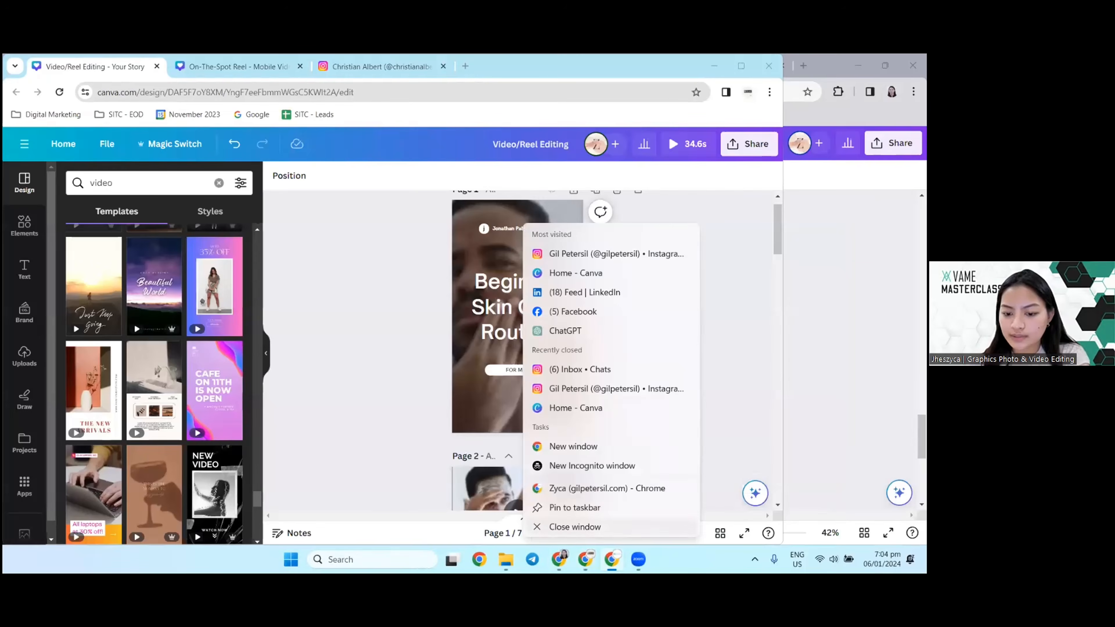
click(575, 527)
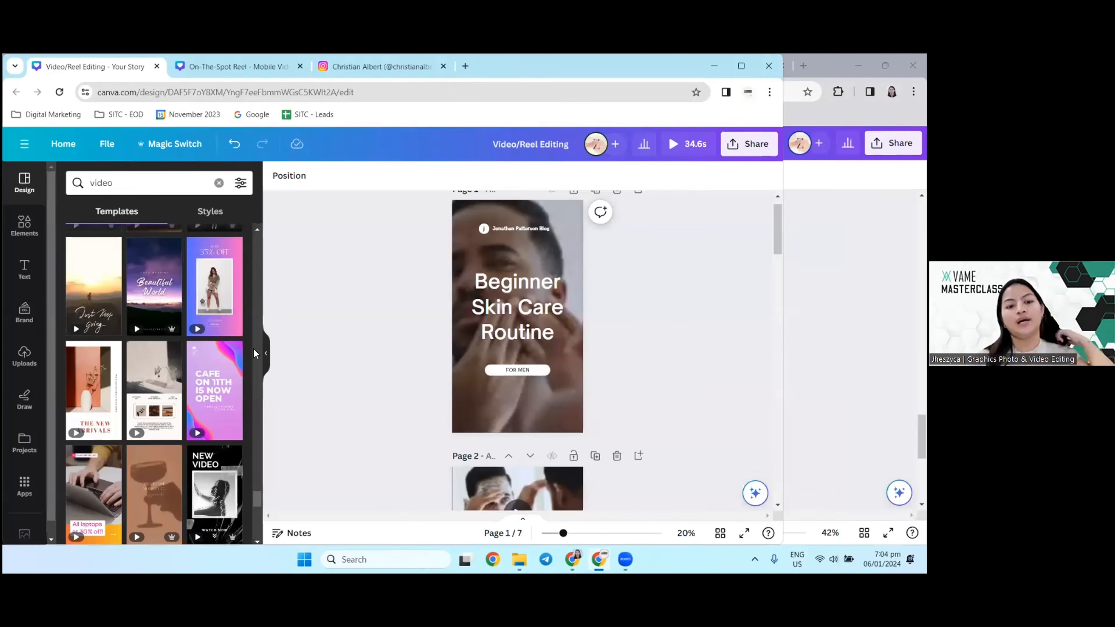
click(266, 353)
scroll(515, 368, up, 1)
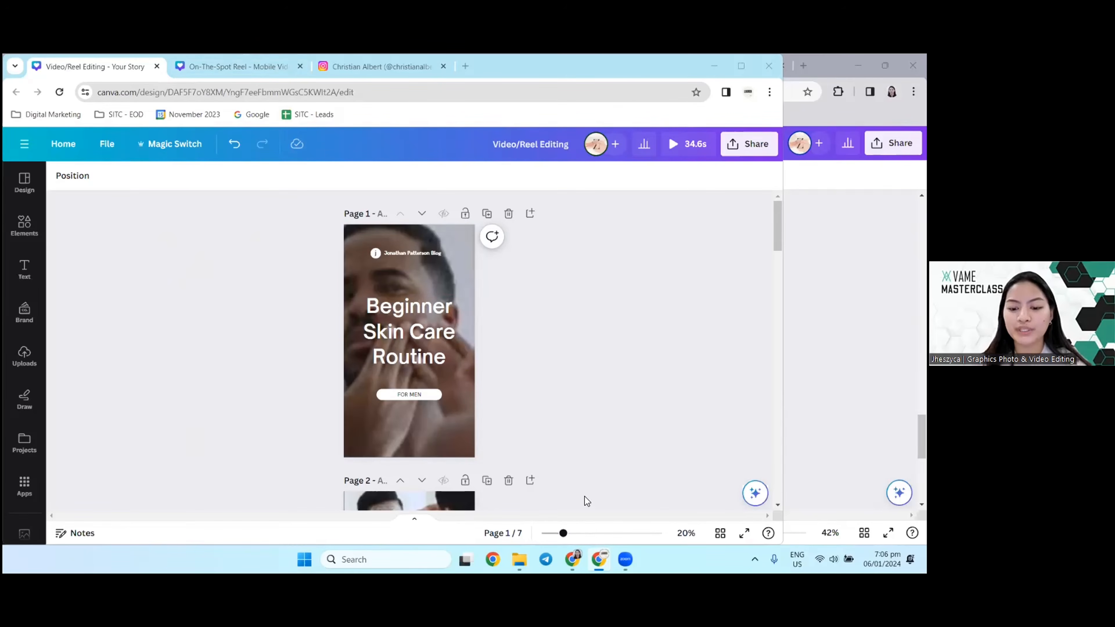
Step: View page 5 of the VAME PRESENTATION in the other browser window and return to the Video/Reel Editing design
click(825, 391)
scroll(617, 390, up, 8)
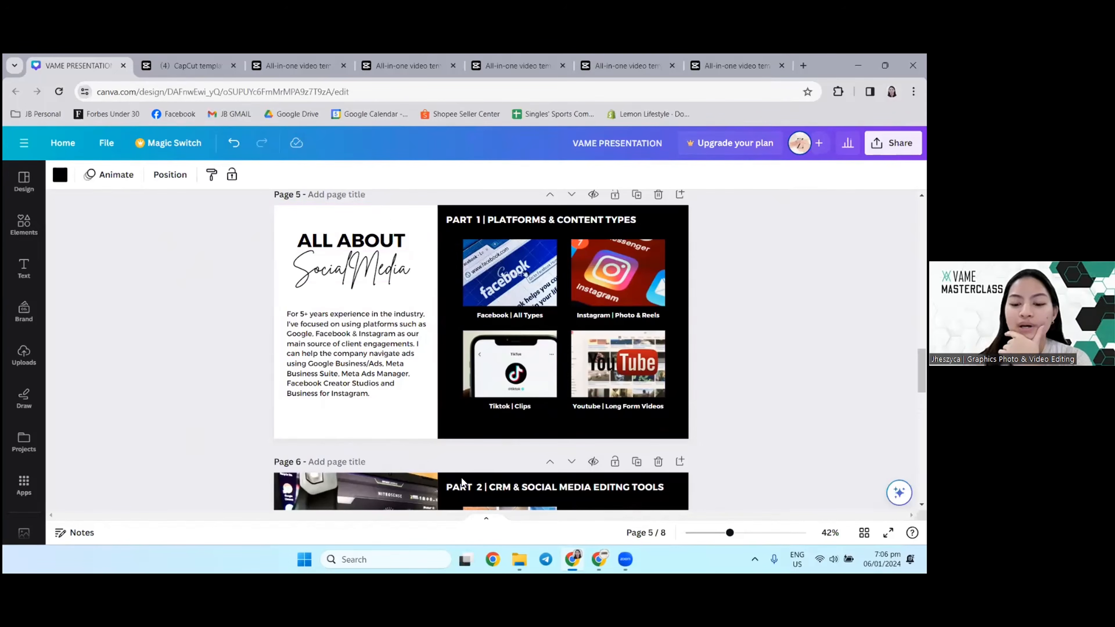
click(599, 560)
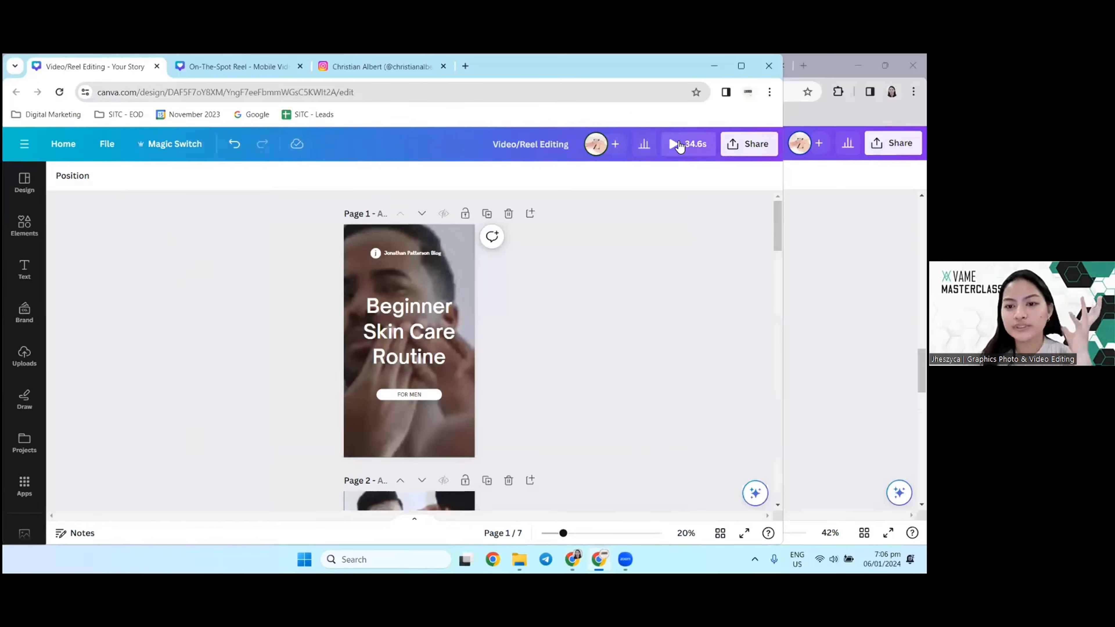
Step: Play the preview of the Video/Reel Editing design through to the sunset template and close the preview
click(679, 146)
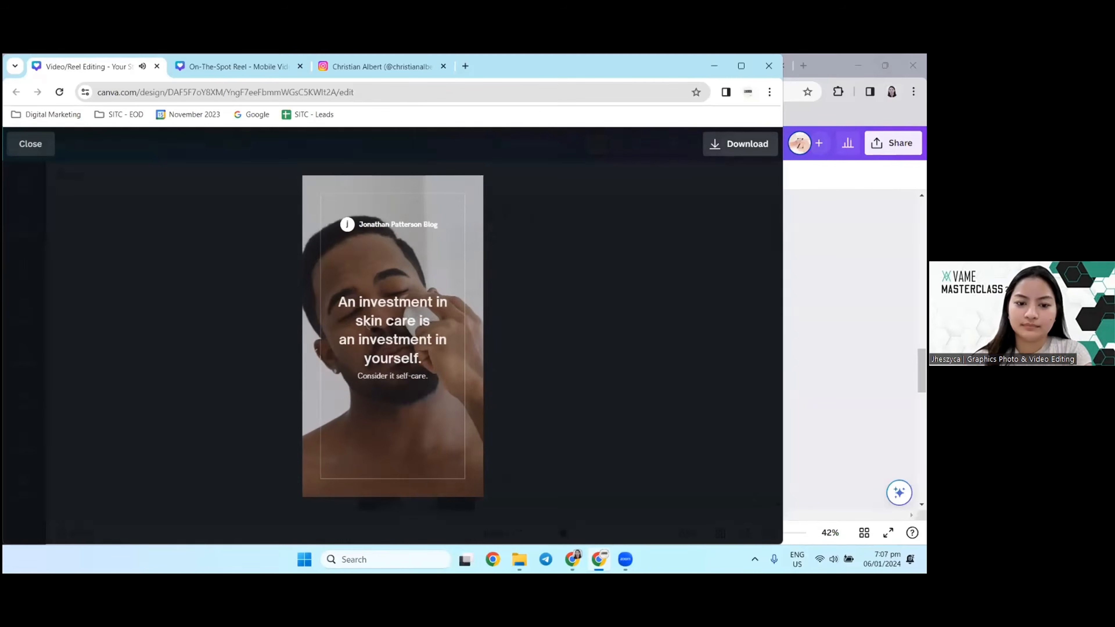
mouse_move(324, 483)
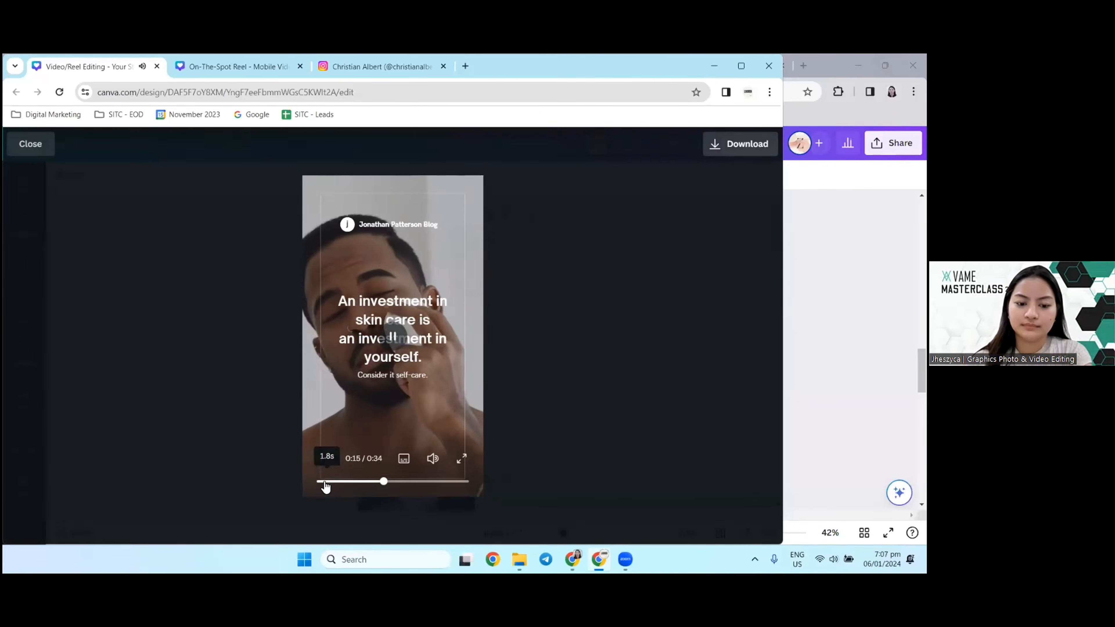
click(31, 145)
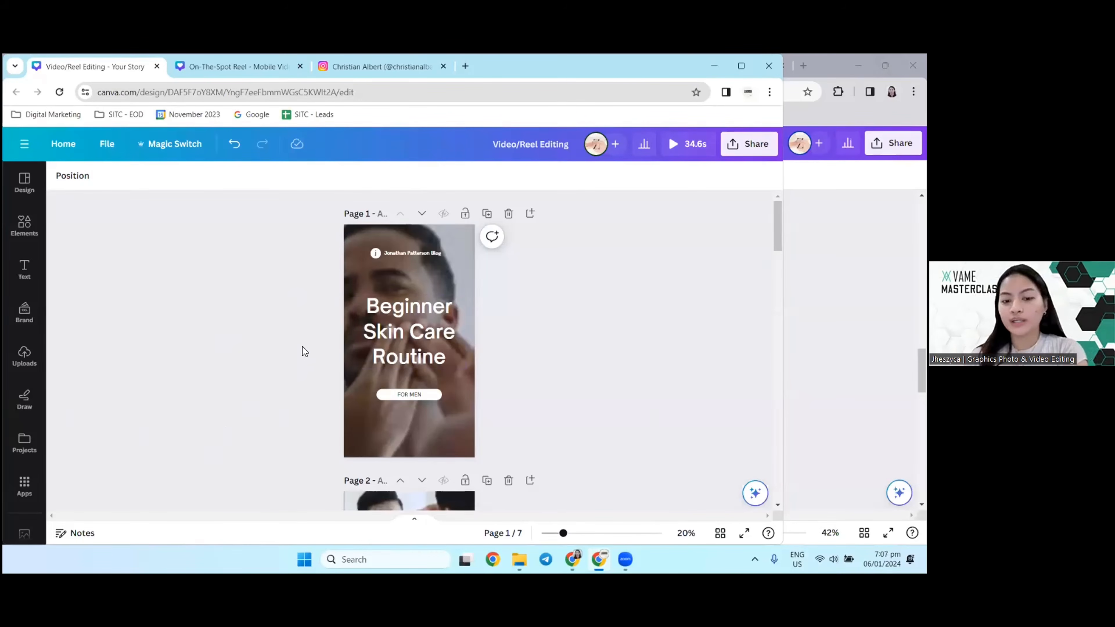
Step: Look through the skin care and Beautiful World template pages of the Video/Reel Editing design
scroll(290, 311, down, 1)
scroll(289, 311, up, 1)
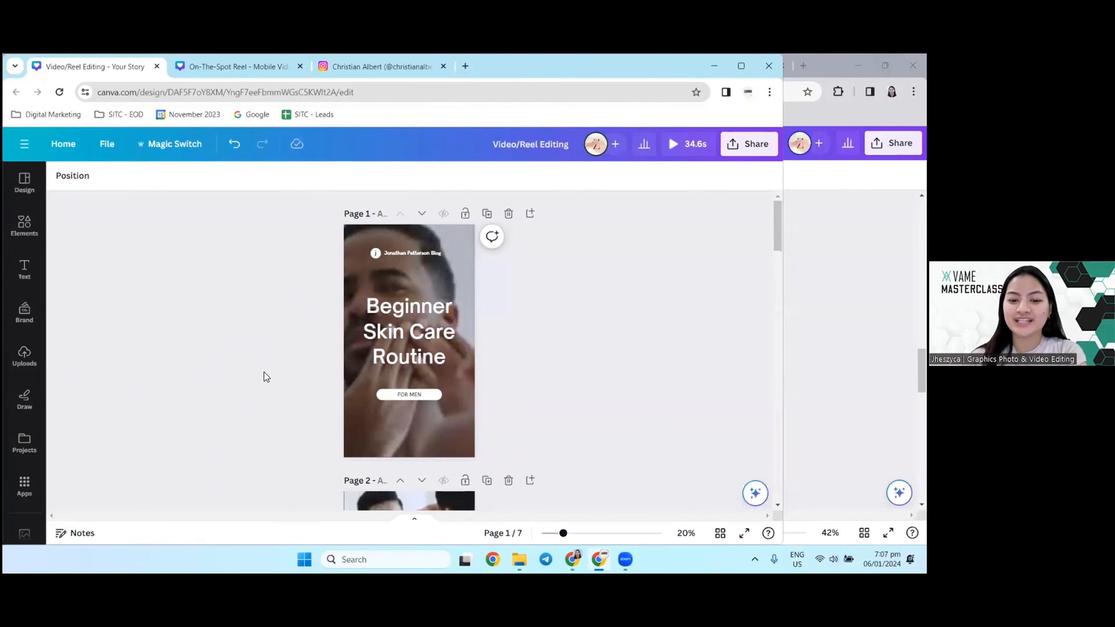
scroll(263, 377, down, 10)
scroll(264, 377, down, 5)
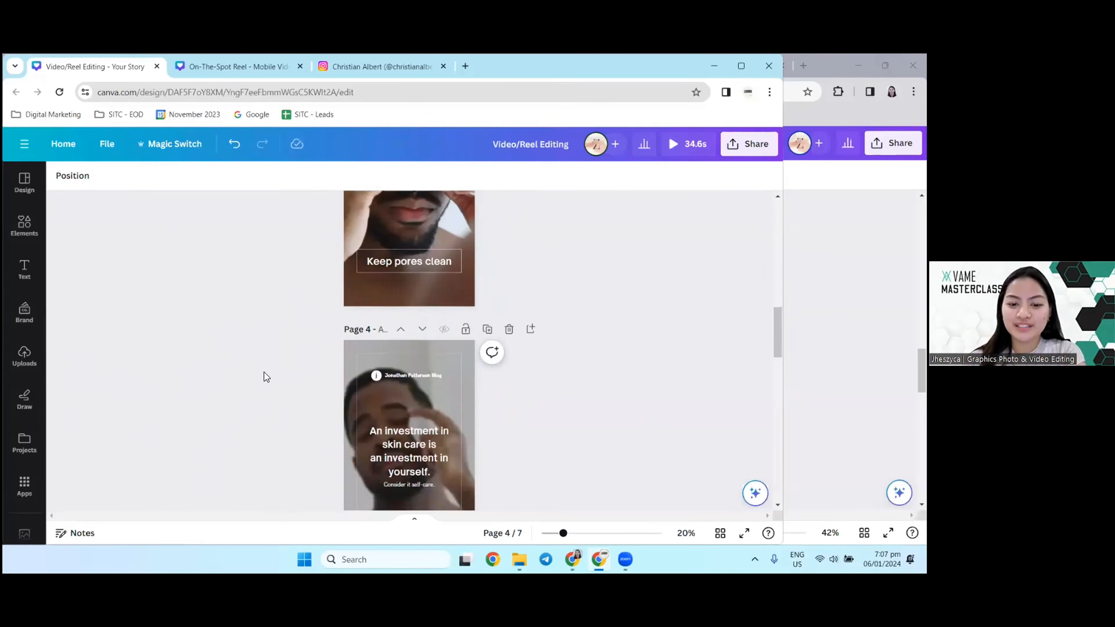
scroll(264, 377, up, 5)
scroll(264, 373, up, 10)
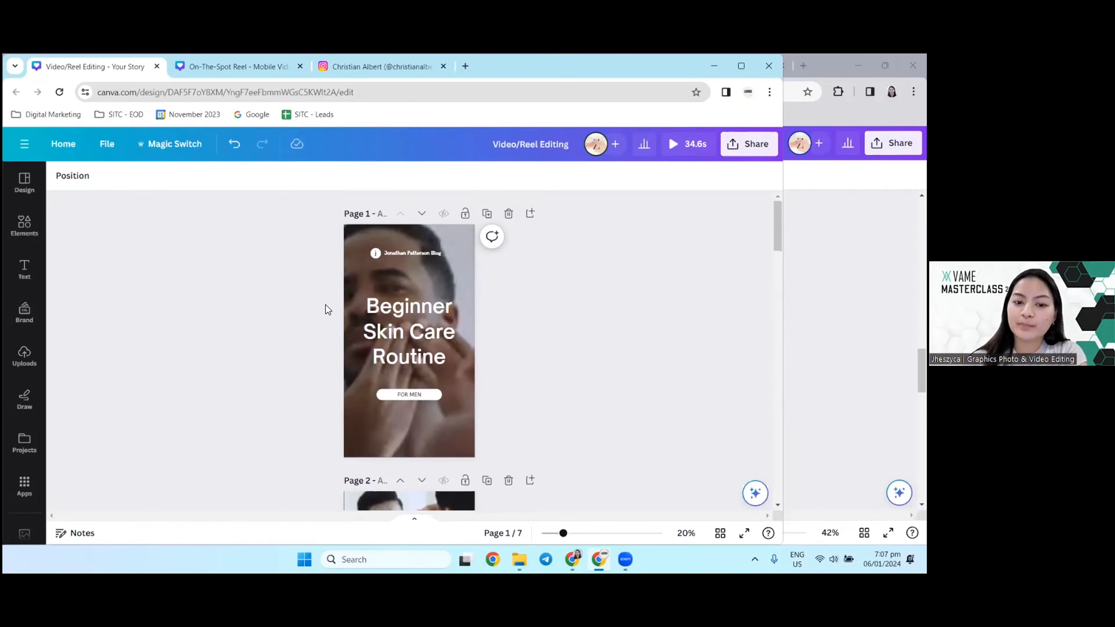
scroll(317, 306, down, 6)
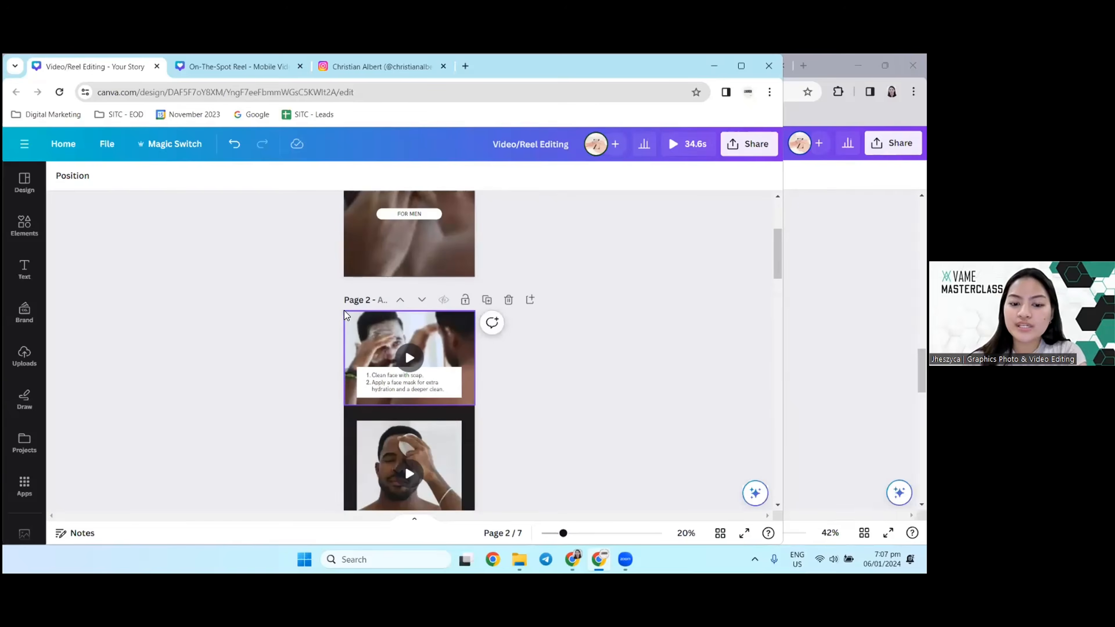
scroll(344, 310, down, 11)
scroll(341, 311, up, 14)
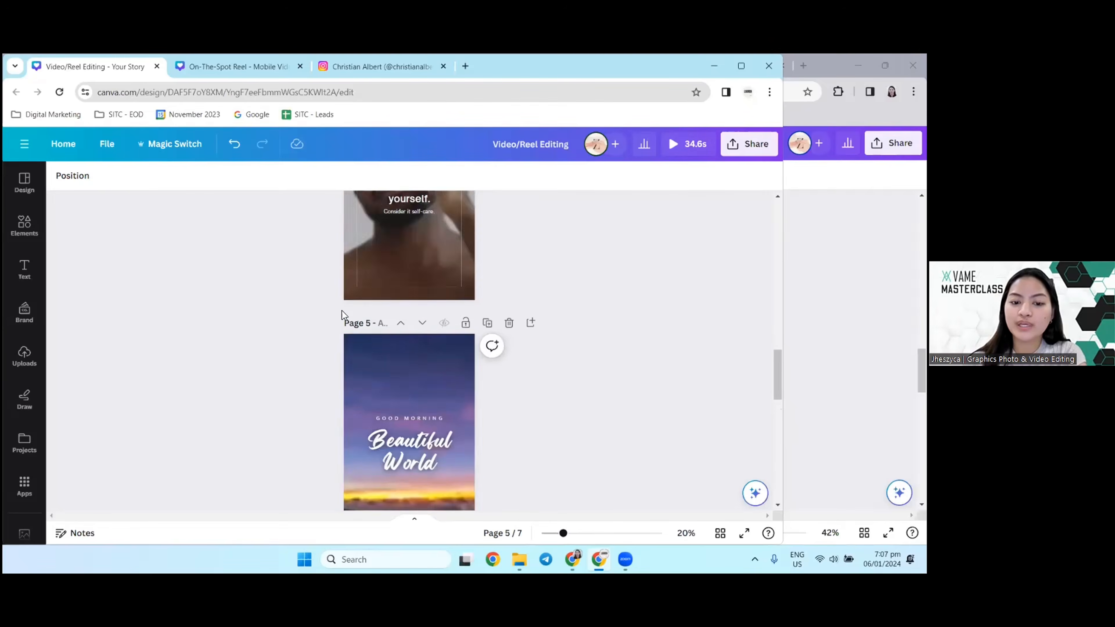
Step: Open the On-The-Spot Reel design and view the CapCut product video templates in the other browser window
click(208, 66)
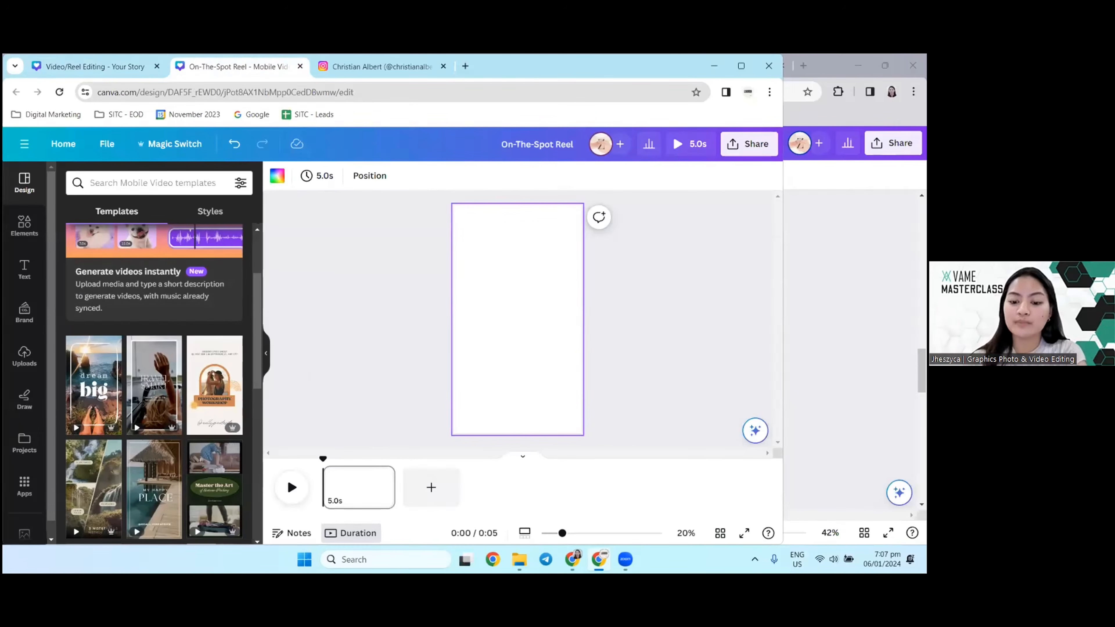
mouse_move(572, 559)
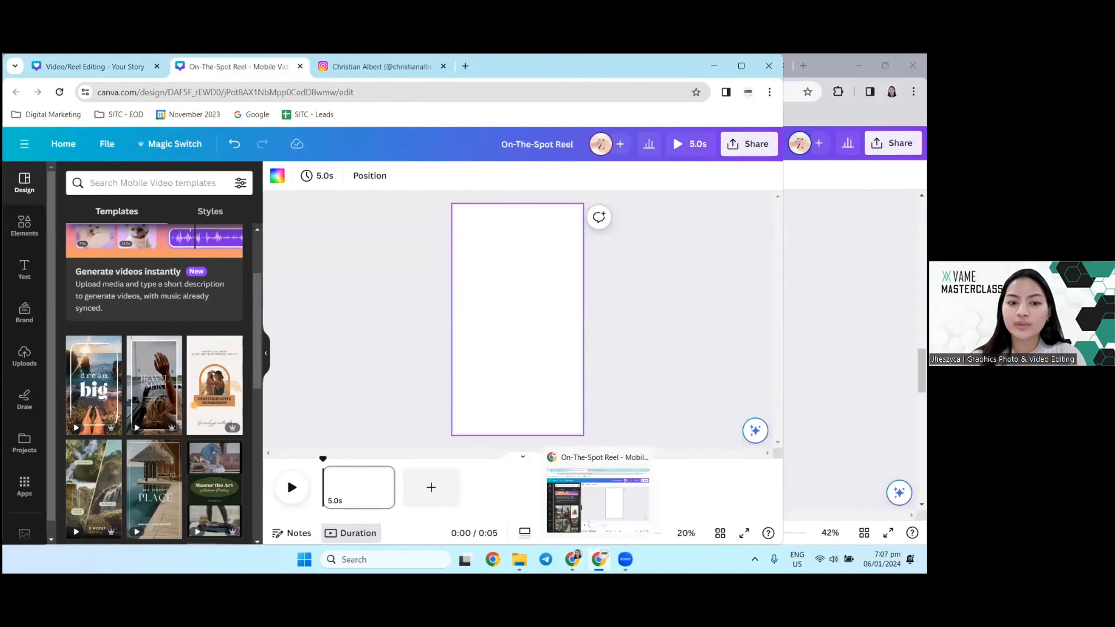
click(572, 559)
click(189, 65)
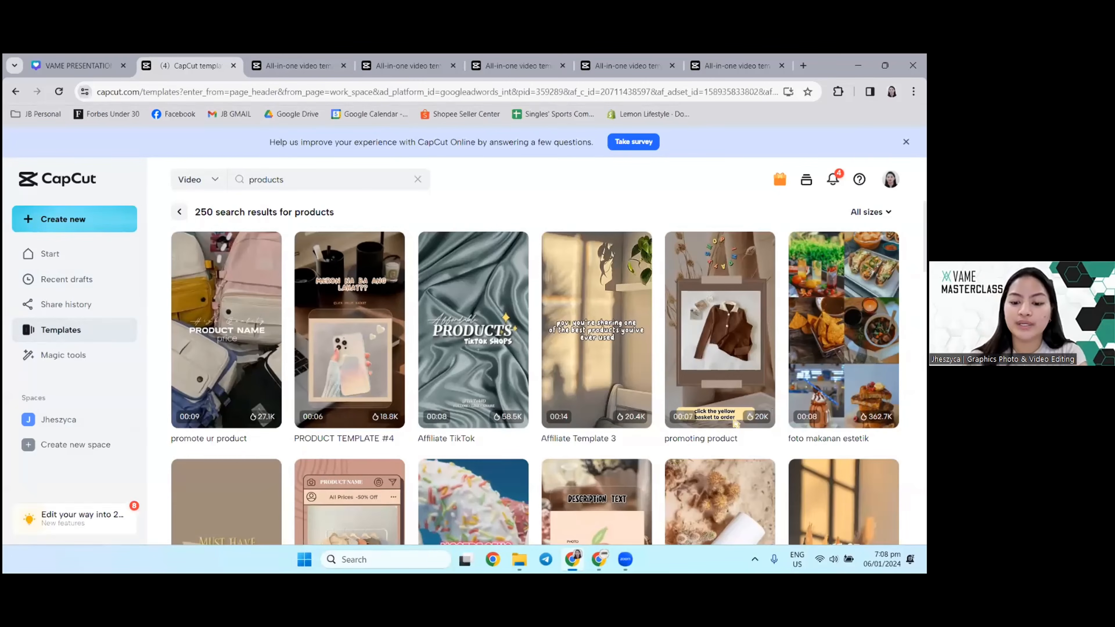
Step: Return to the On-The-Spot Reel design and search the mobile video templates for "skincare"
click(599, 559)
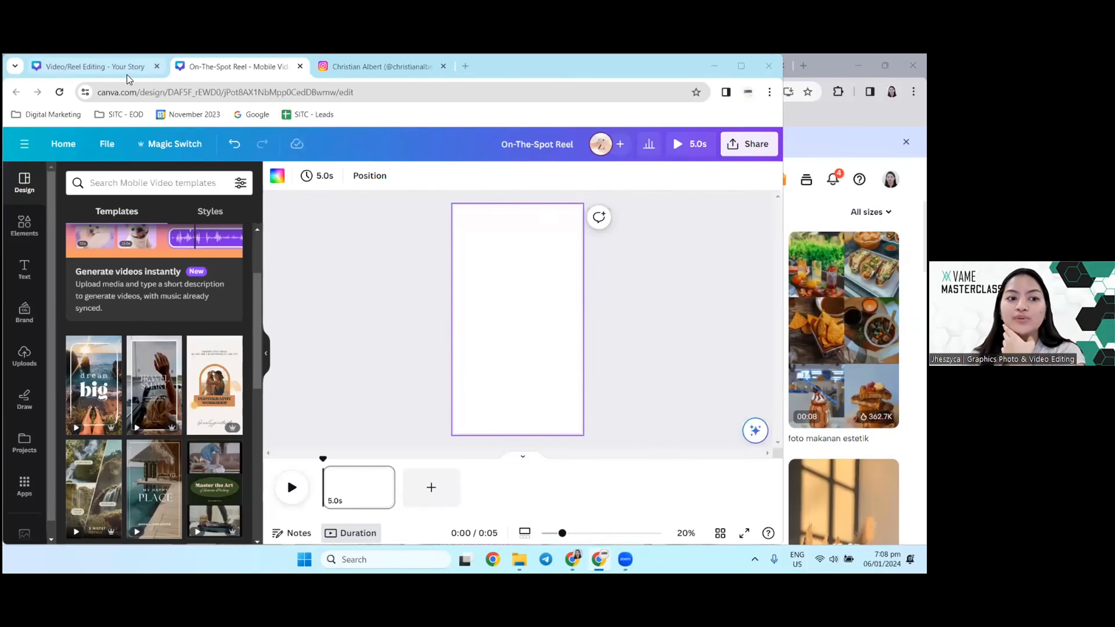
click(124, 66)
click(248, 63)
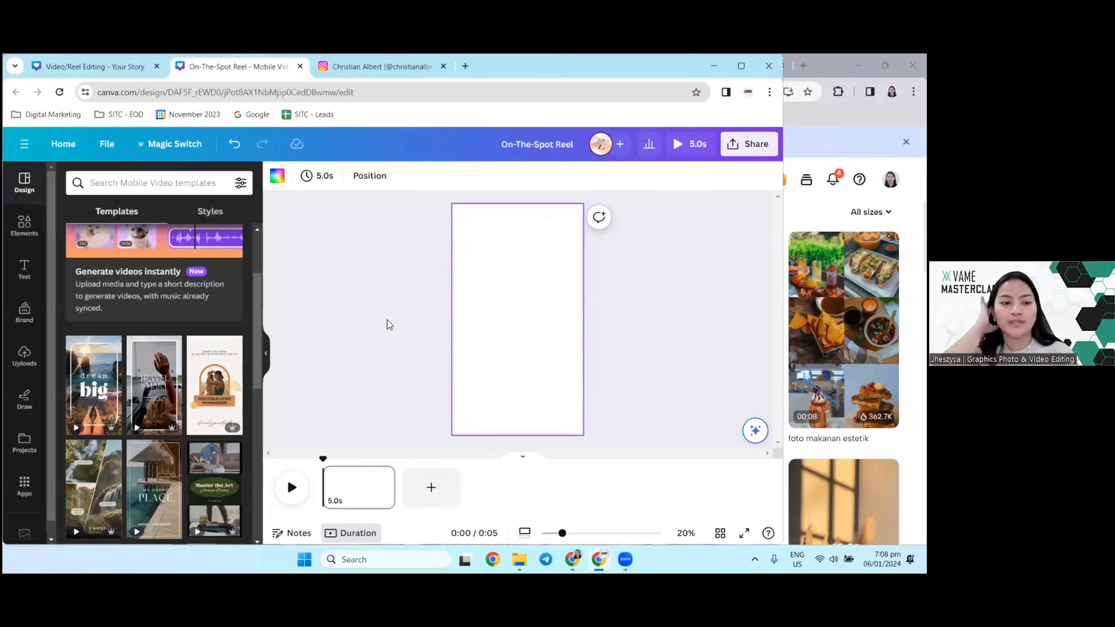
click(113, 182)
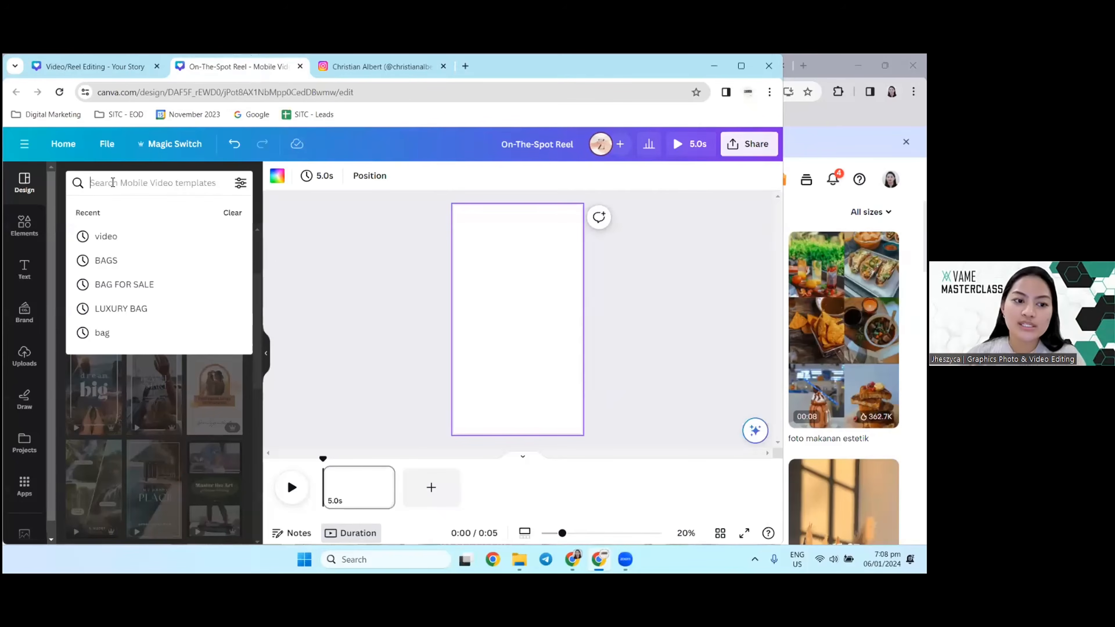
text(skinc)
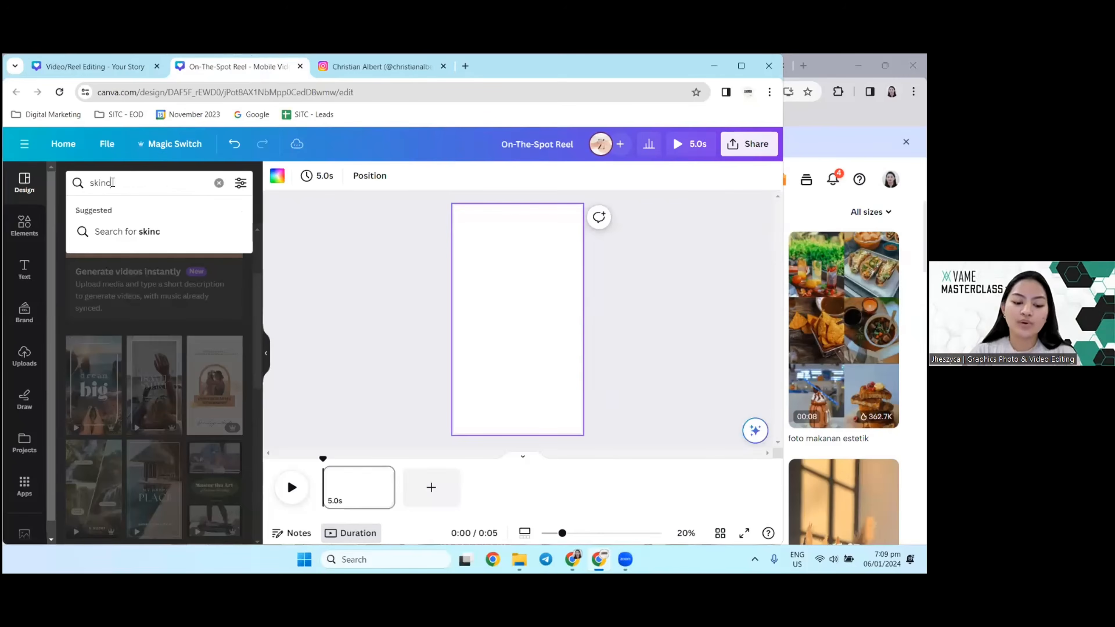
text(are)
key(Return)
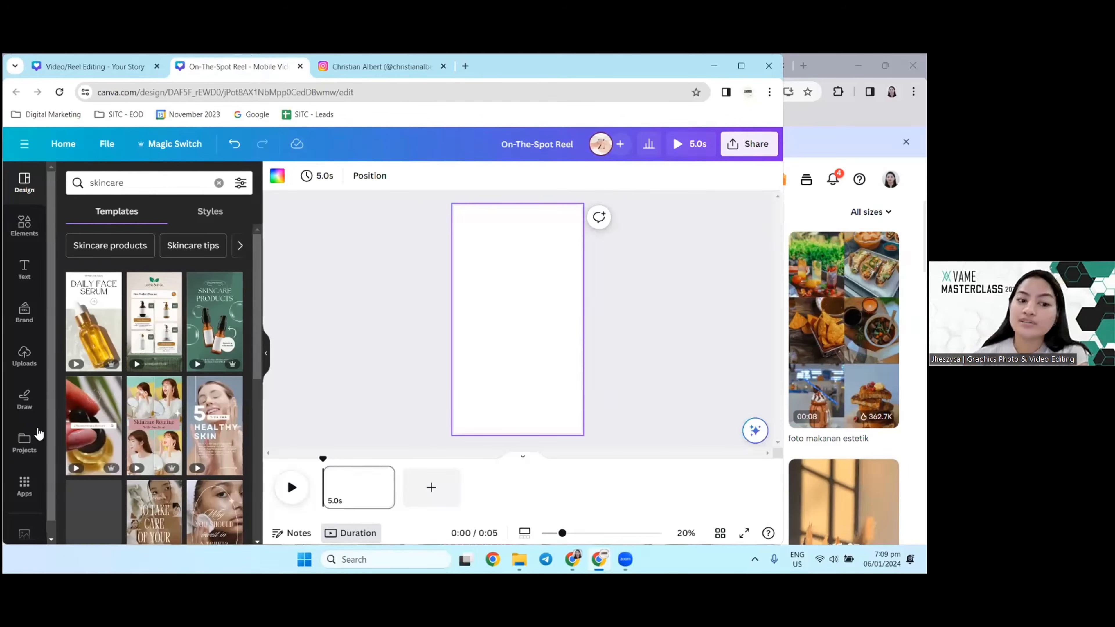
Step: Open Canva's Videos app, search the stock videos for "skincare" and browse the clips
scroll(22, 465, down, 1)
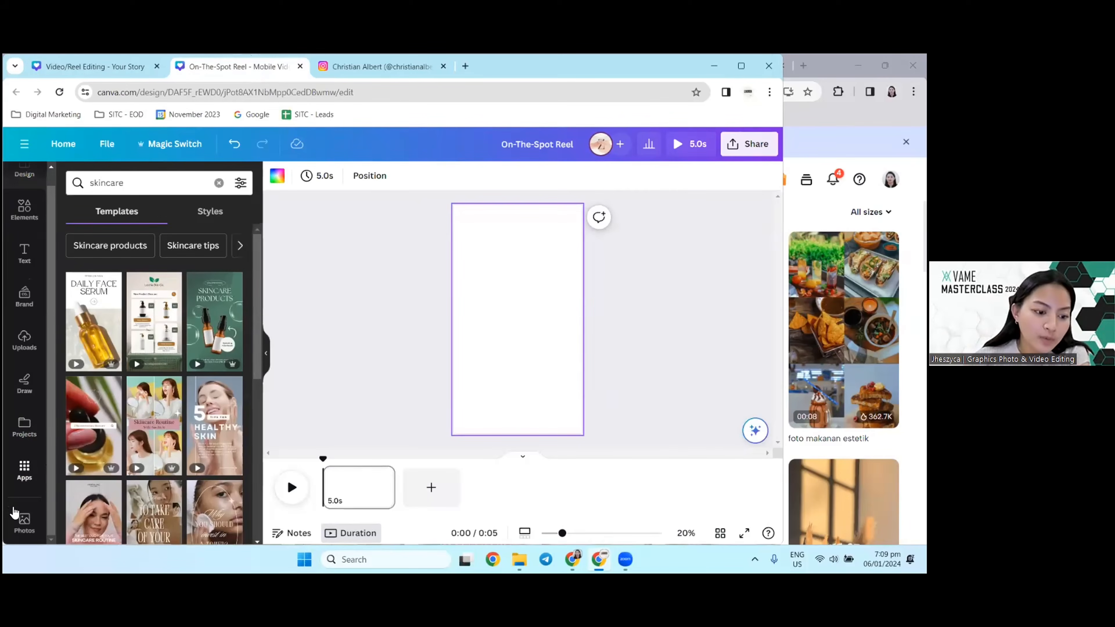
click(25, 490)
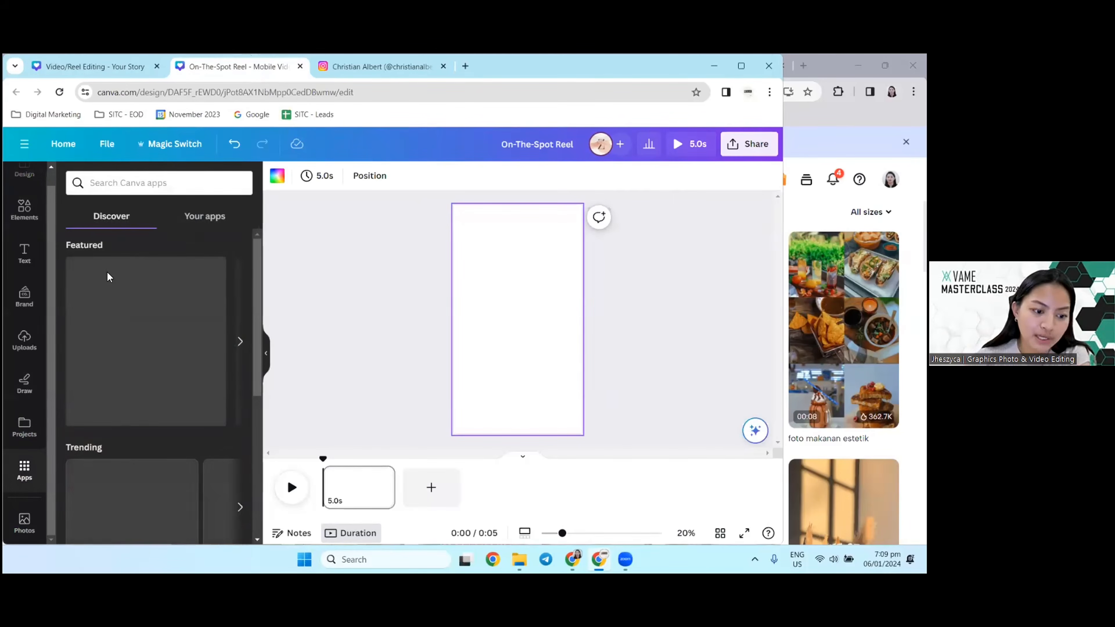
scroll(173, 400, down, 5)
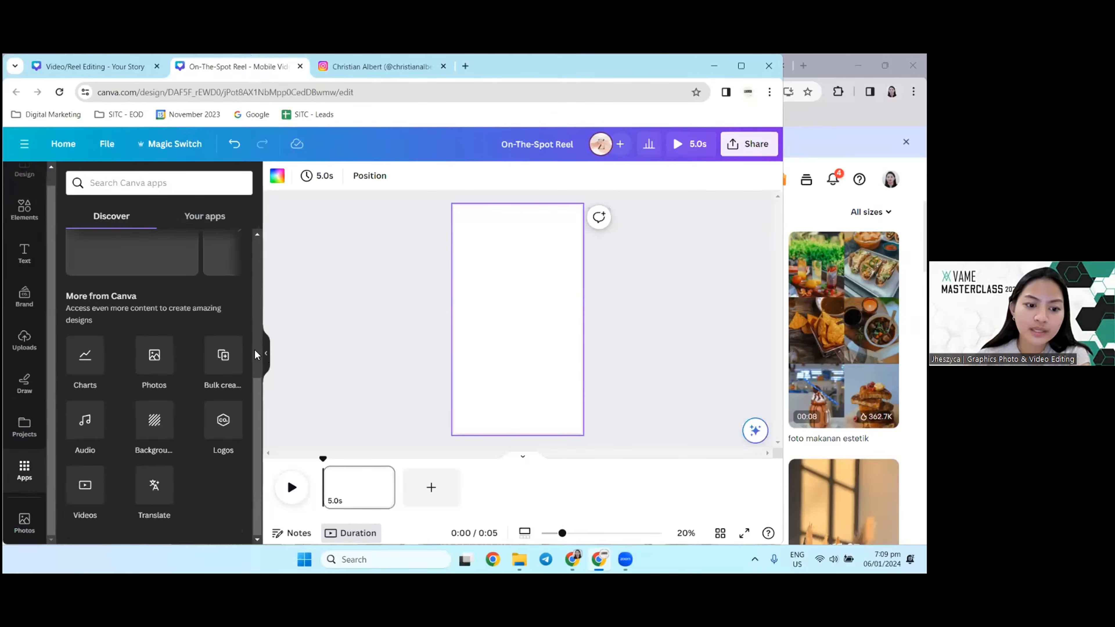
click(95, 491)
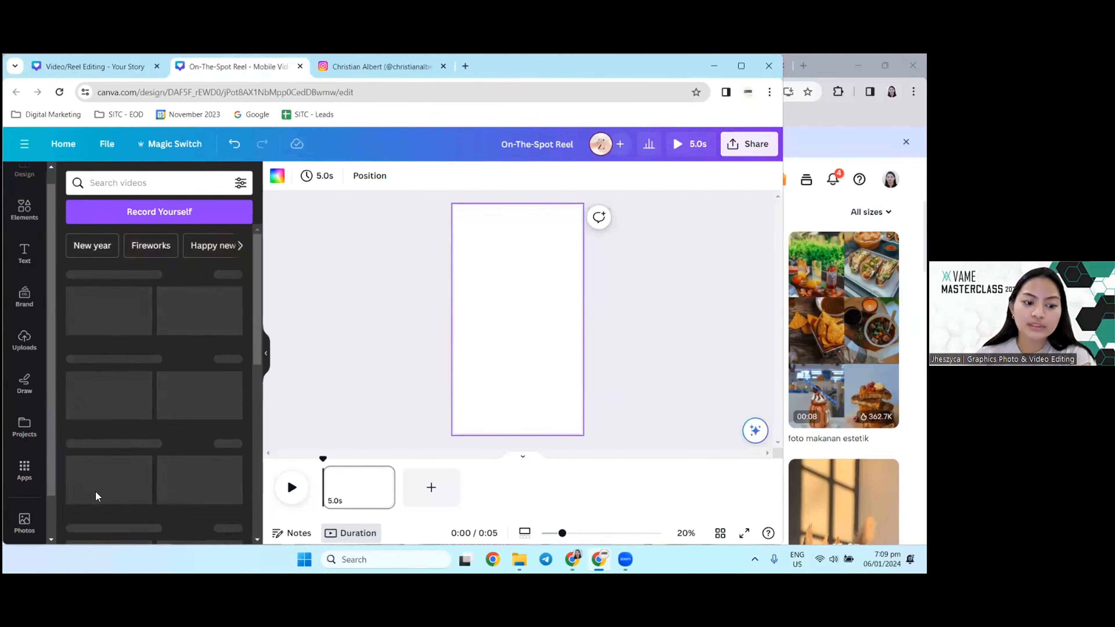
click(138, 184)
text(skincare)
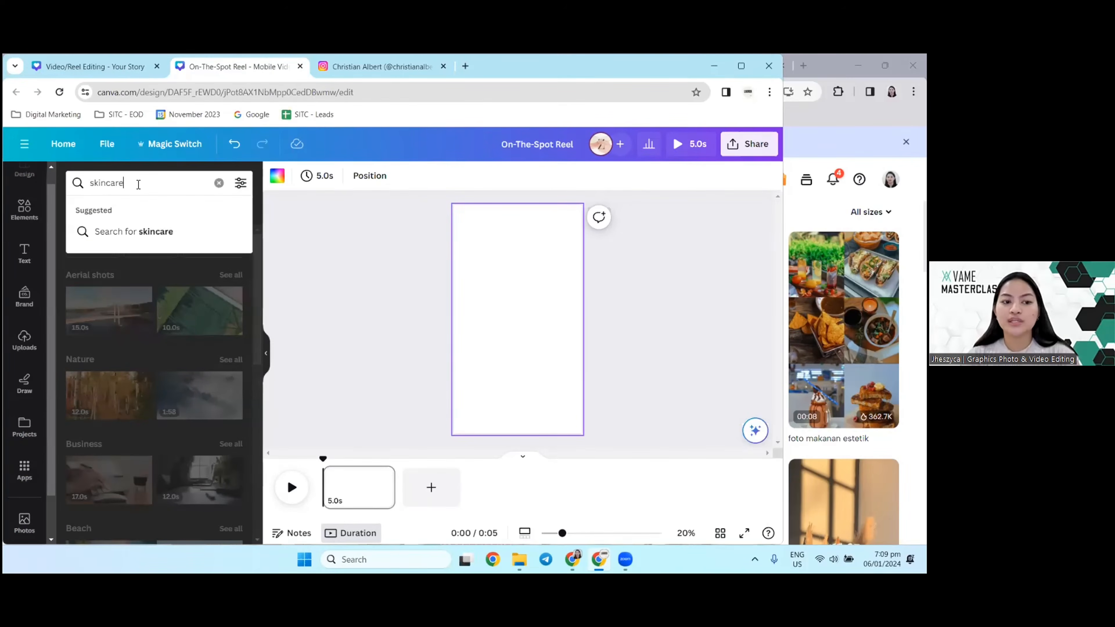
key(Return)
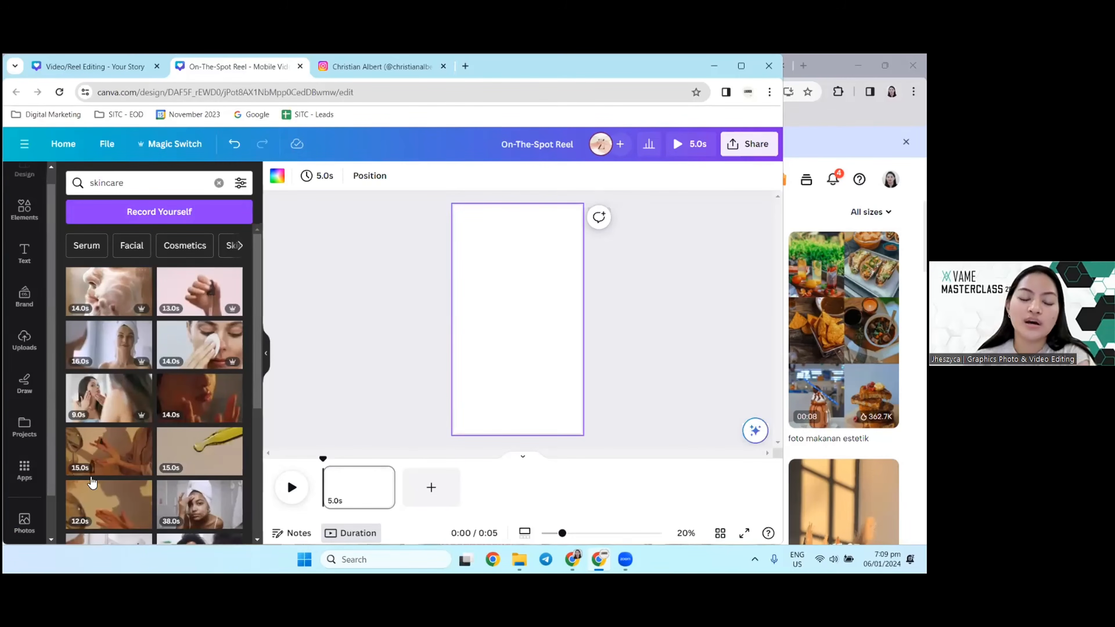
scroll(107, 410, down, 3)
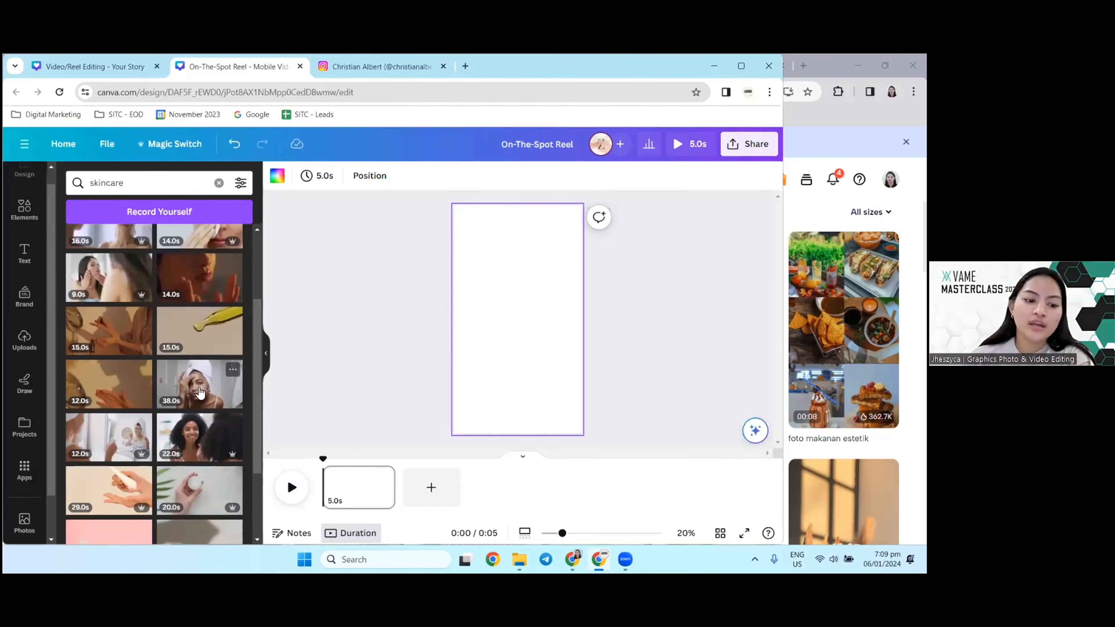
scroll(199, 393, down, 3)
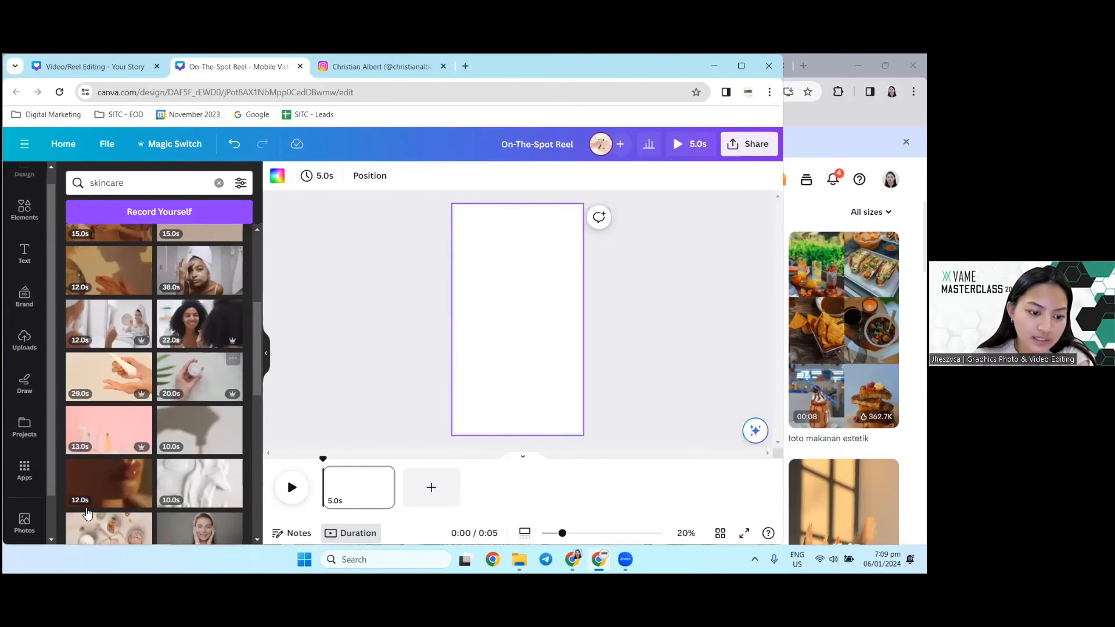
Step: Add the 16-second clip of the woman in a towel wrap from the skincare results and place it near the page's middle
scroll(87, 513, down, 3)
scroll(113, 473, up, 10)
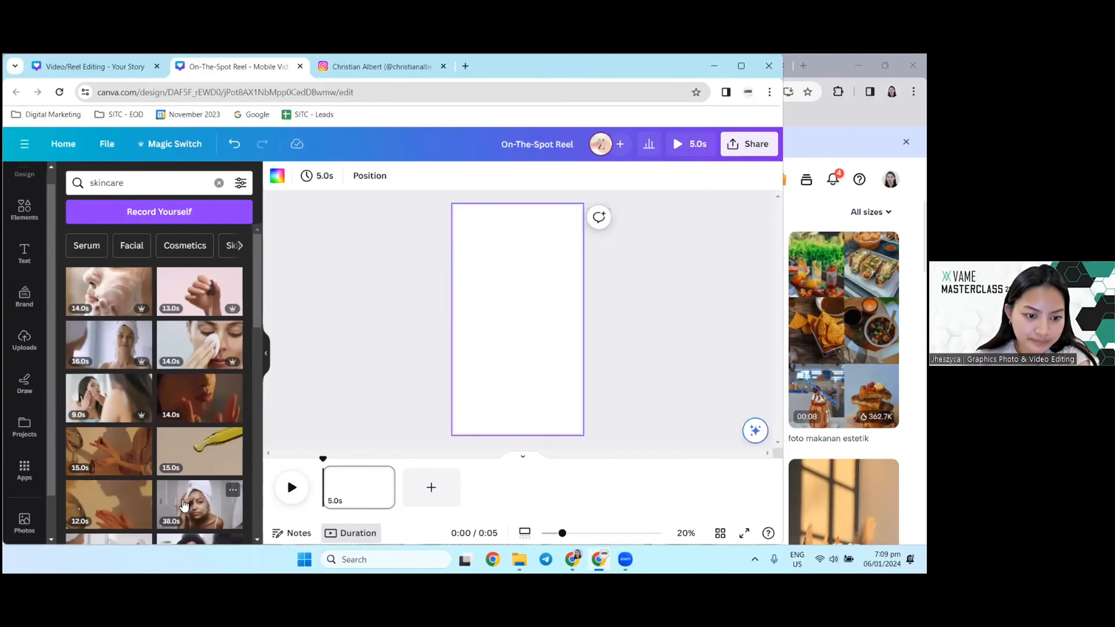
click(122, 345)
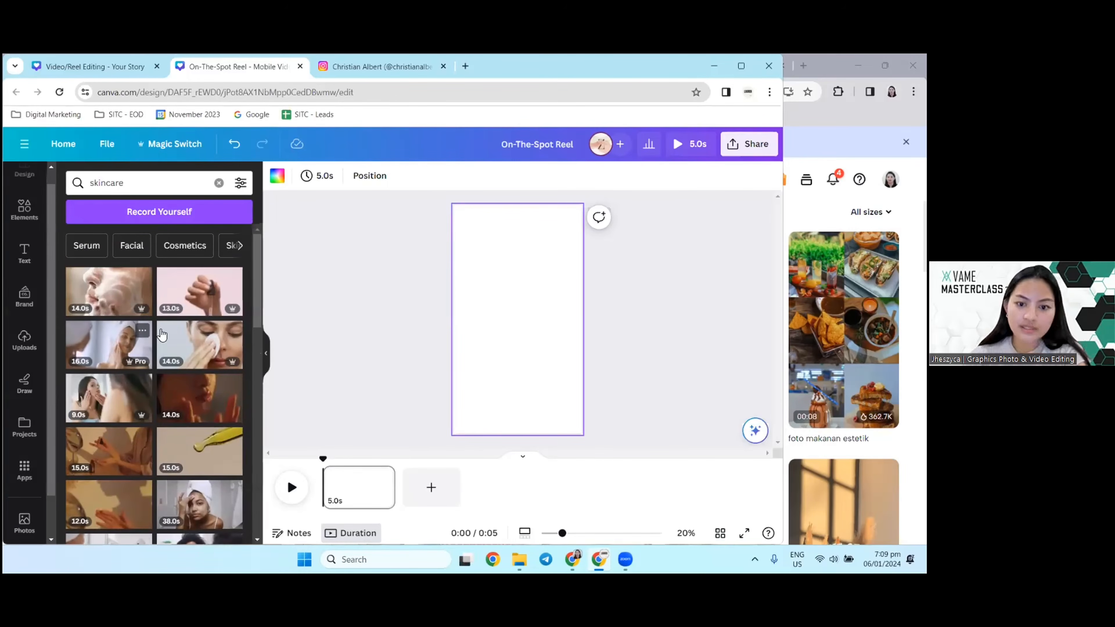
right_click(551, 329)
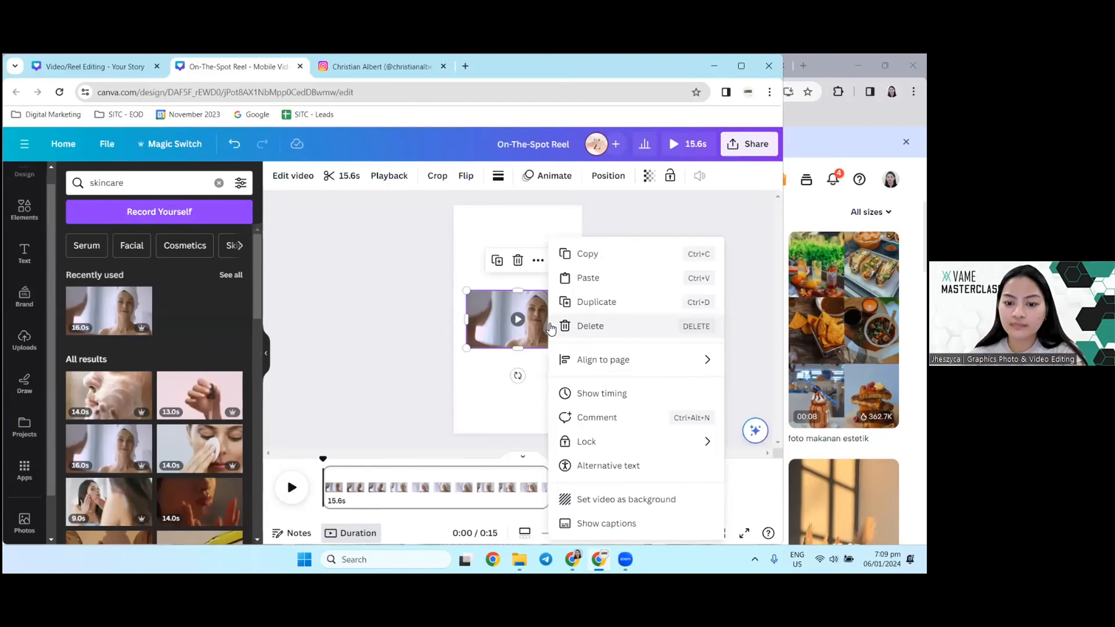
click(436, 380)
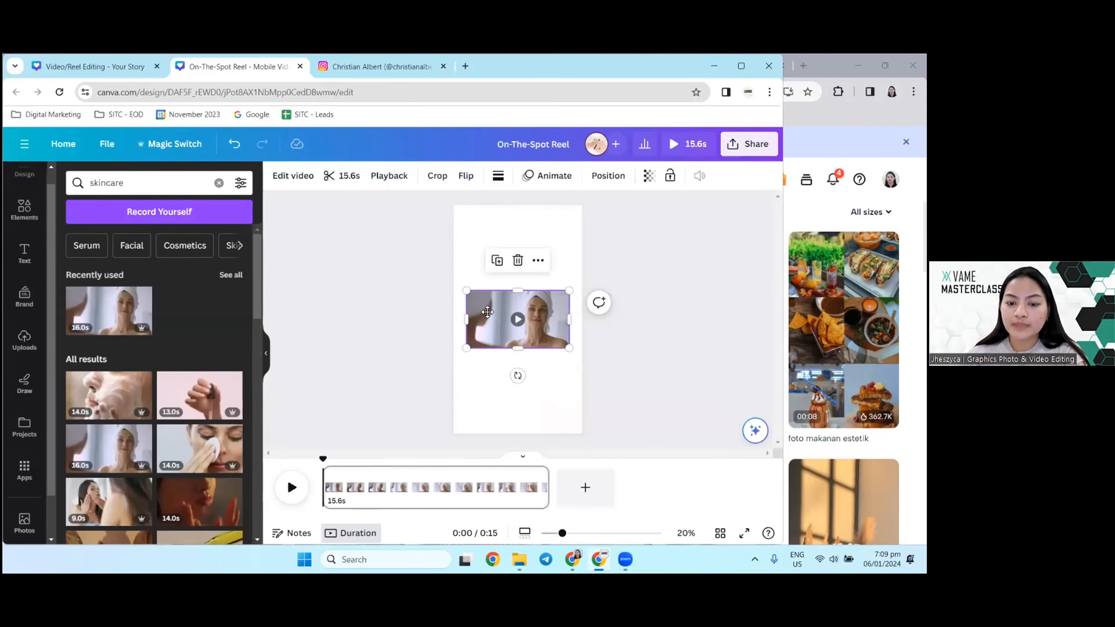
drag(487, 311, 485, 287)
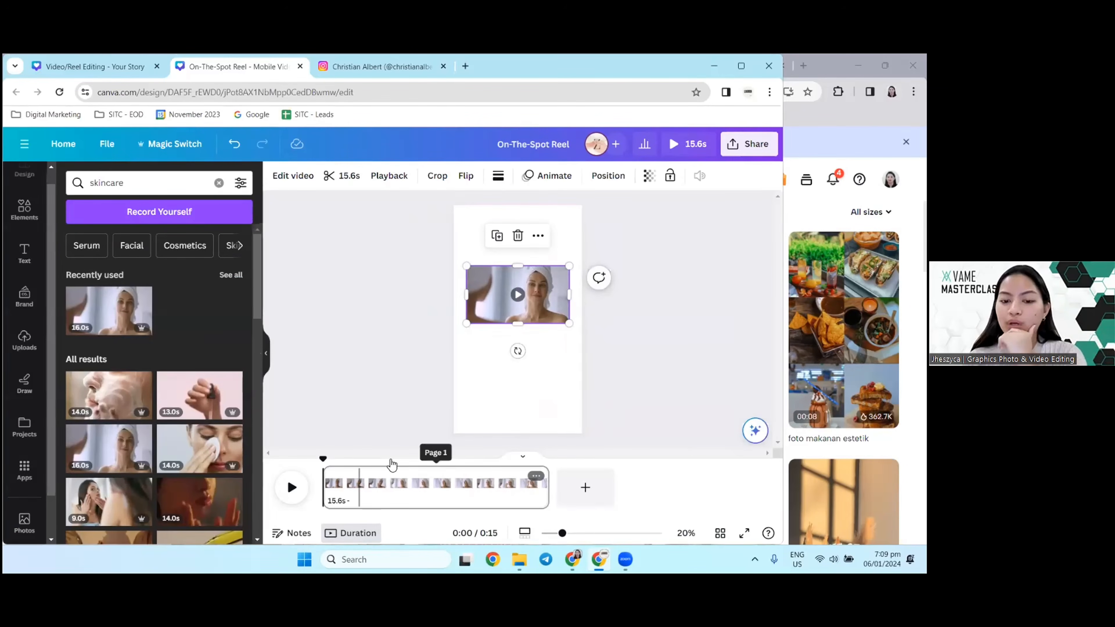
mouse_move(510, 296)
mouse_down()
mouse_move(480, 311)
mouse_move(497, 314)
mouse_up()
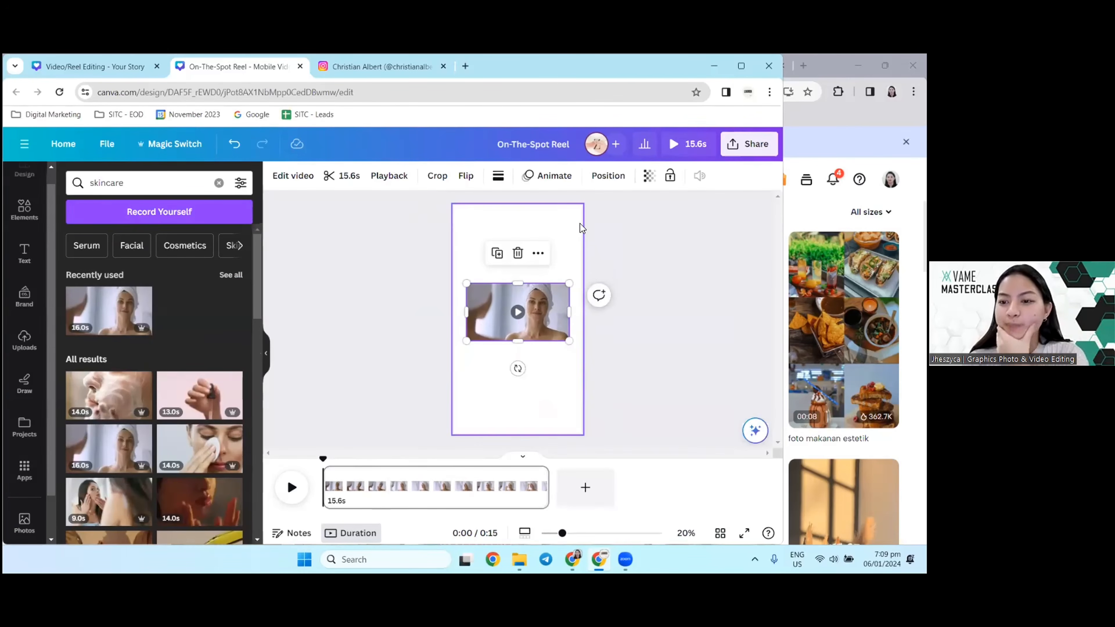
Step: Set the placed skincare clip as the page's video background
right_click(478, 303)
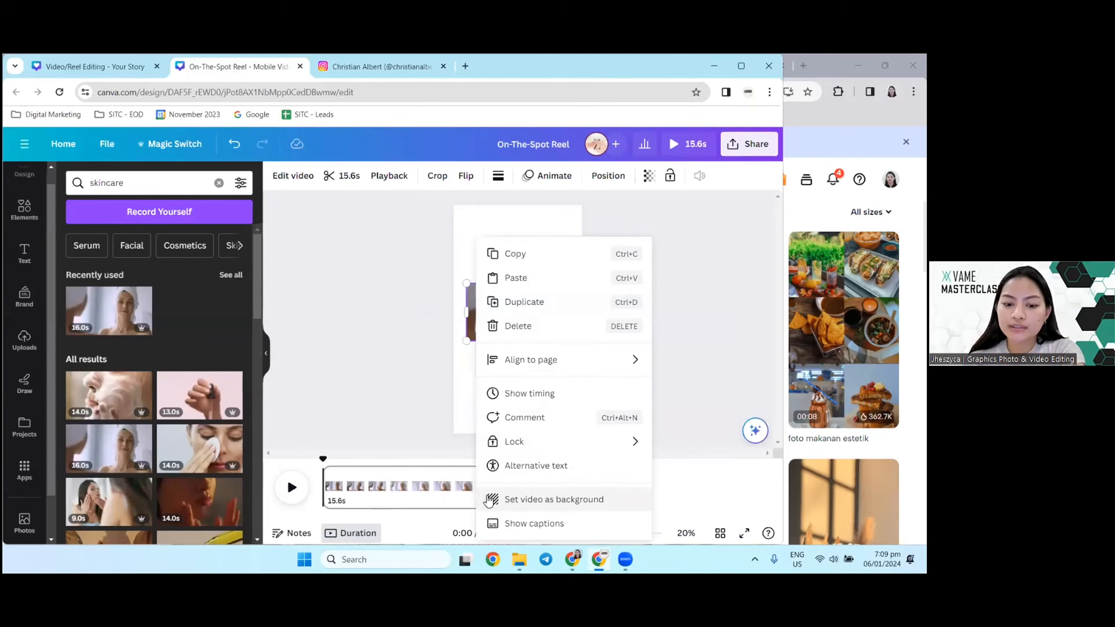
click(513, 324)
right_click(514, 324)
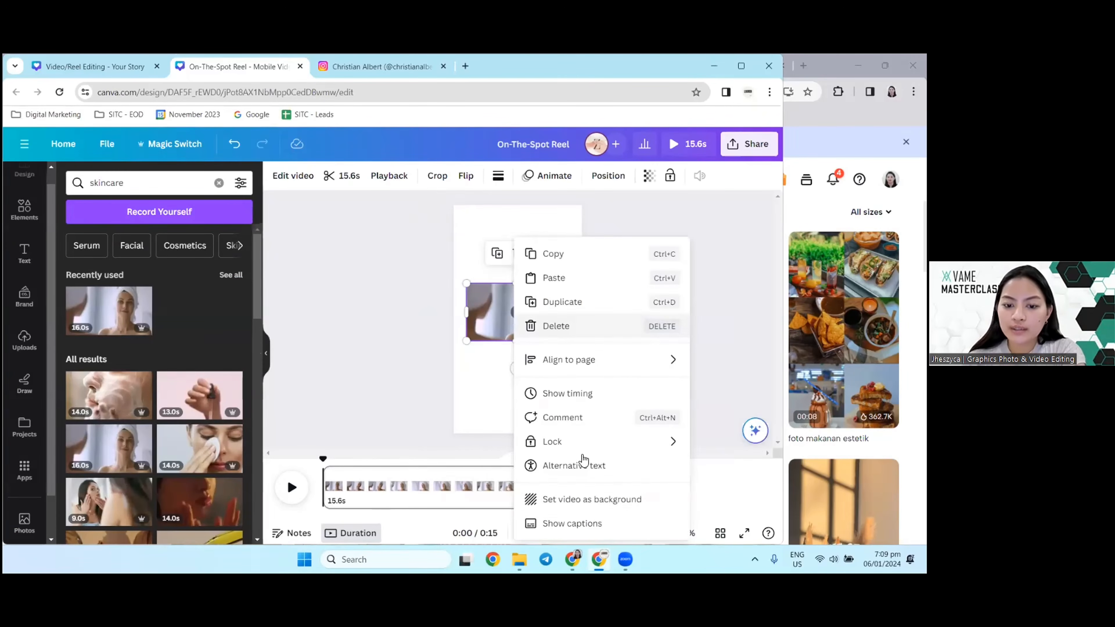
click(578, 505)
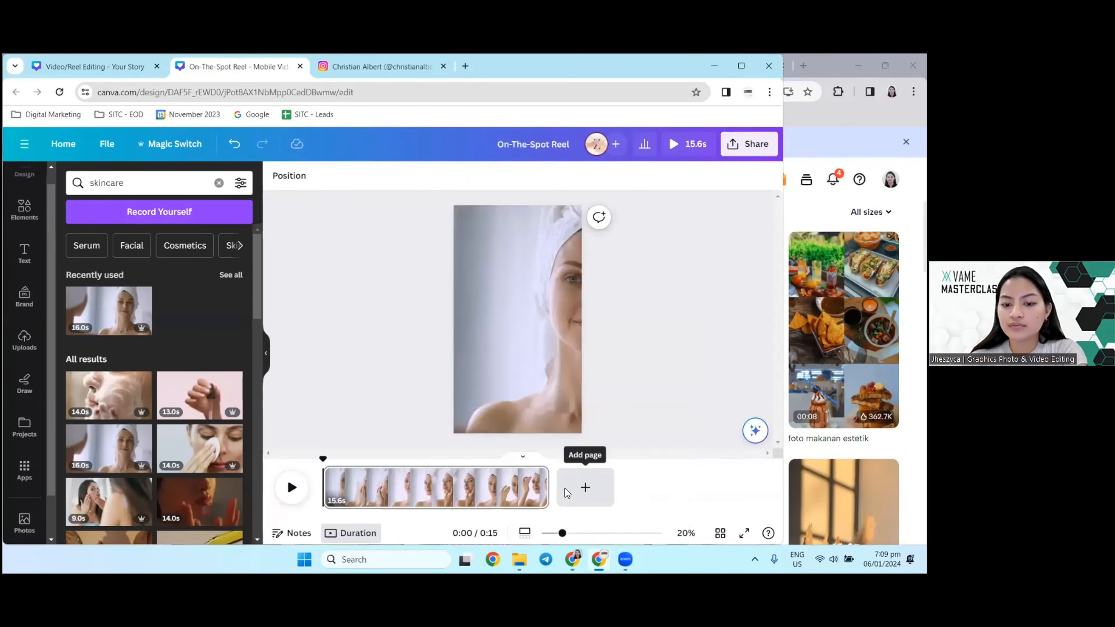
Step: Crop the background clip by shifting it sideways so the woman's face sits inside the vertical frame
double_click(554, 369)
drag(545, 368, 490, 367)
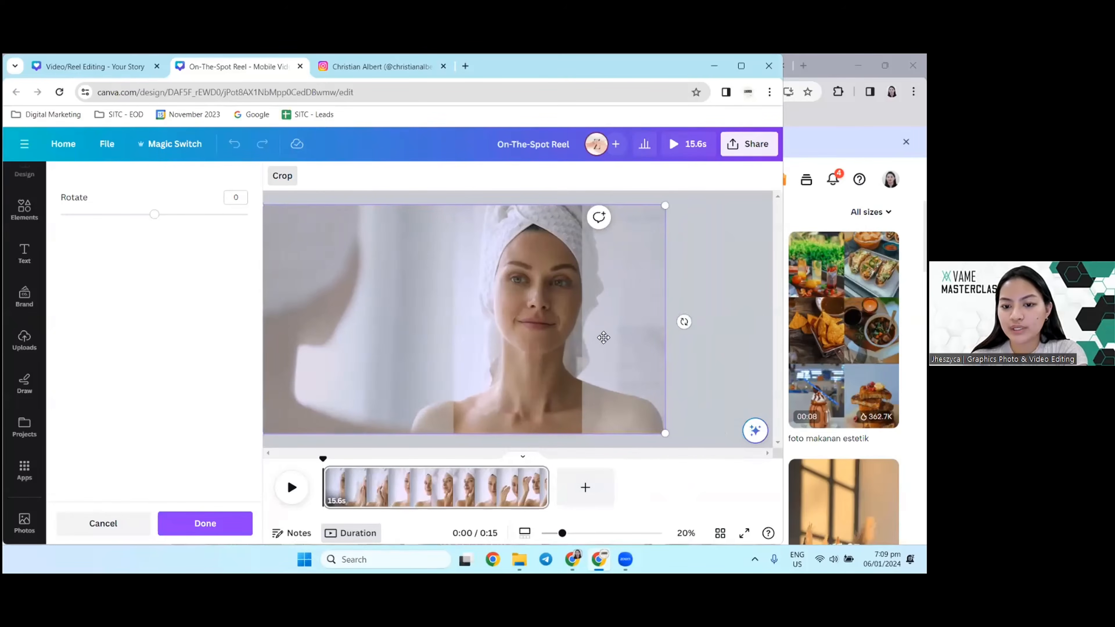
click(703, 368)
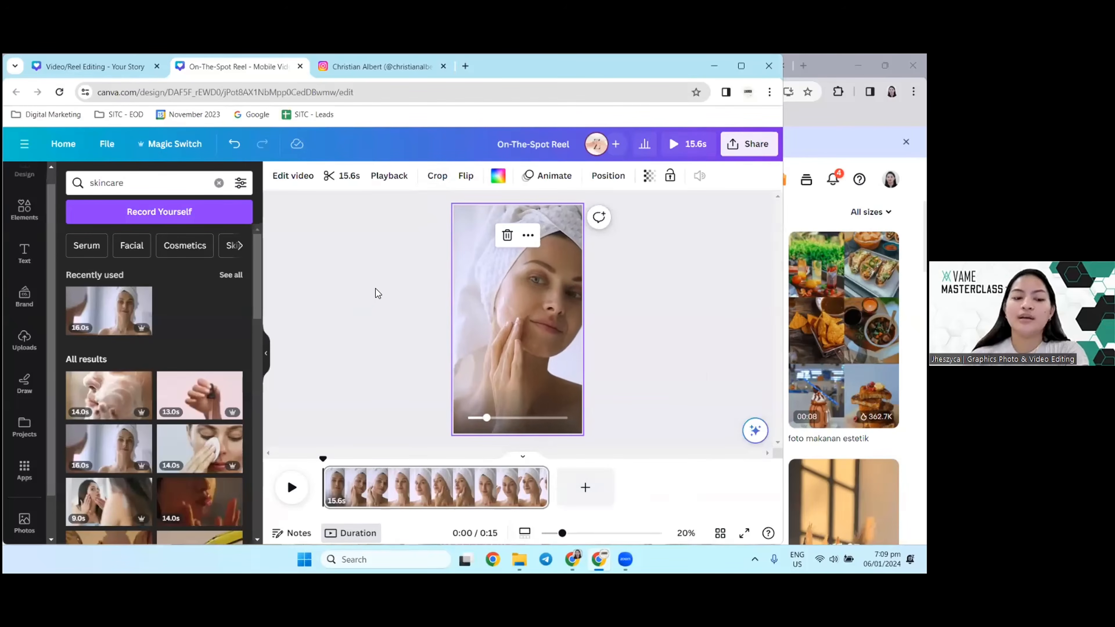
Step: Shift the background clip within its crop so the frame moves away from the woman's face
mouse_move(517, 319)
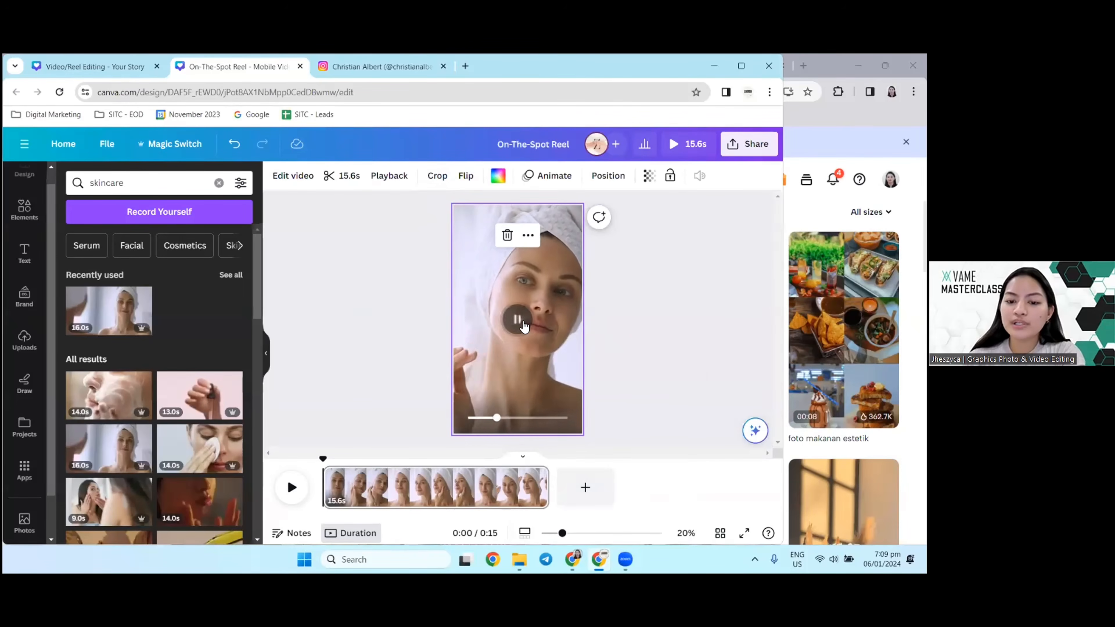
double_click(490, 311)
drag(491, 311, 396, 323)
click(396, 323)
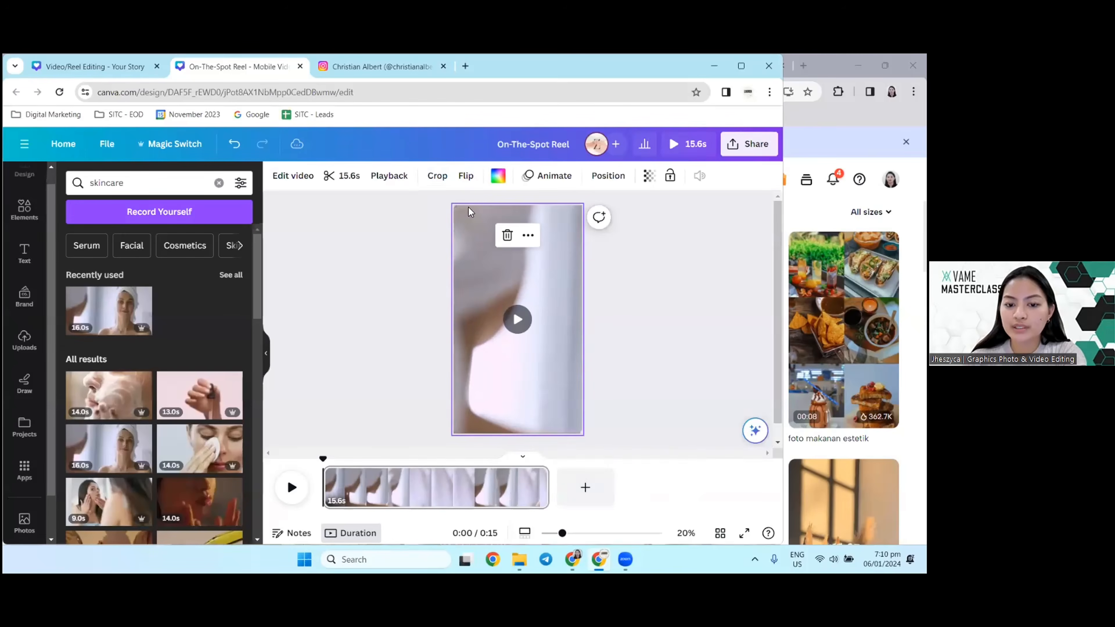
Step: Recrop the background clip to centre the woman's face in the frame and preview its playback
double_click(489, 289)
drag(509, 303, 314, 299)
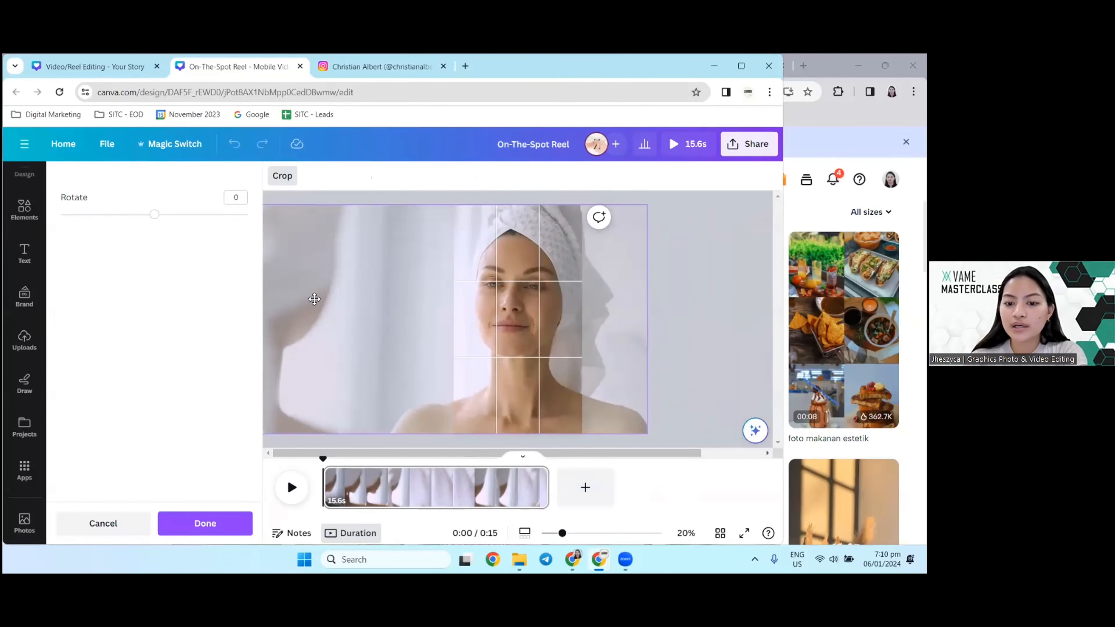
click(709, 274)
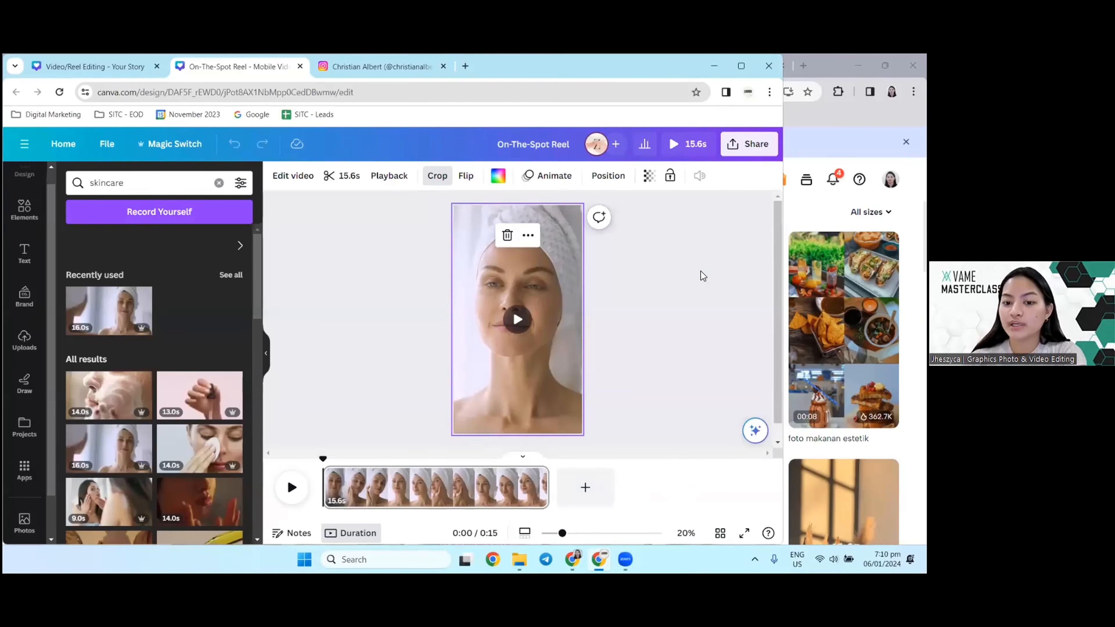
click(518, 320)
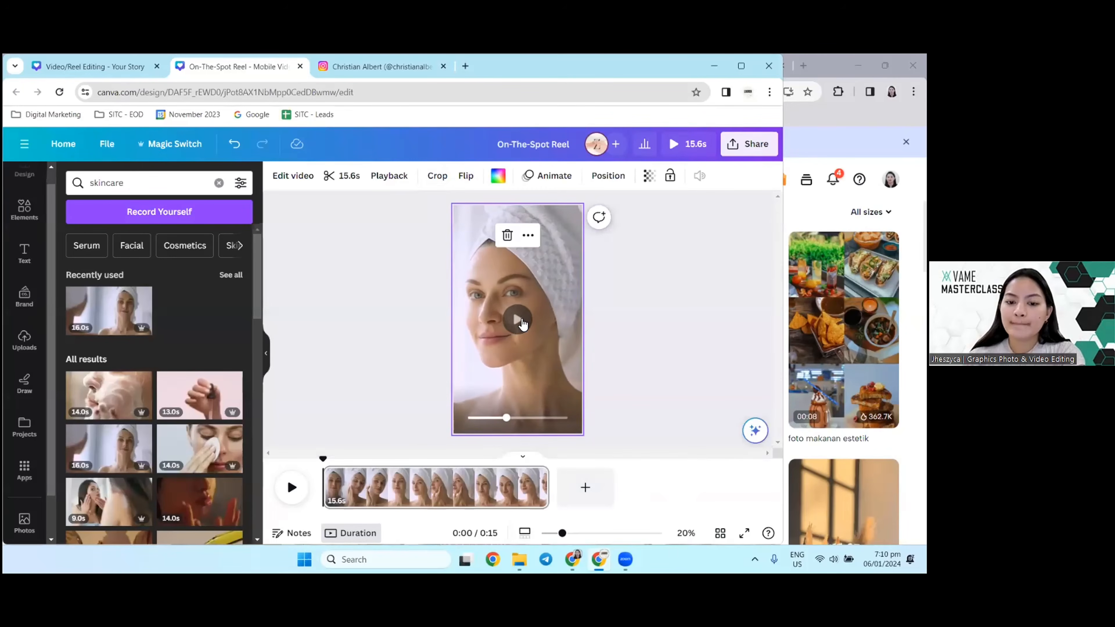
click(519, 321)
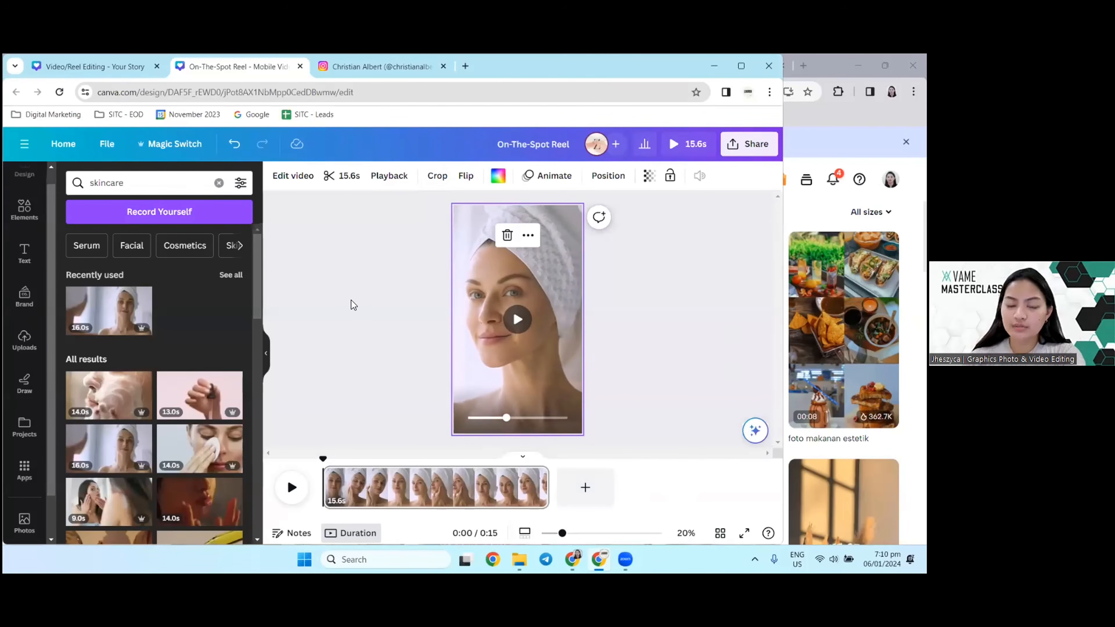
Step: Look through the background clip's video editing effects and its full set of filters
click(293, 176)
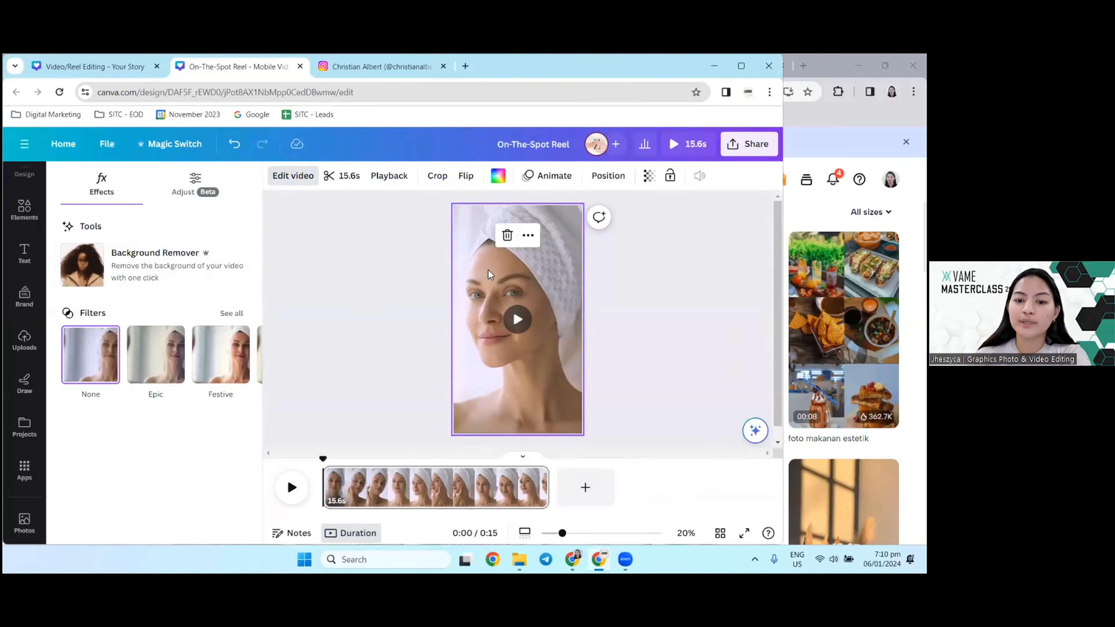
click(301, 265)
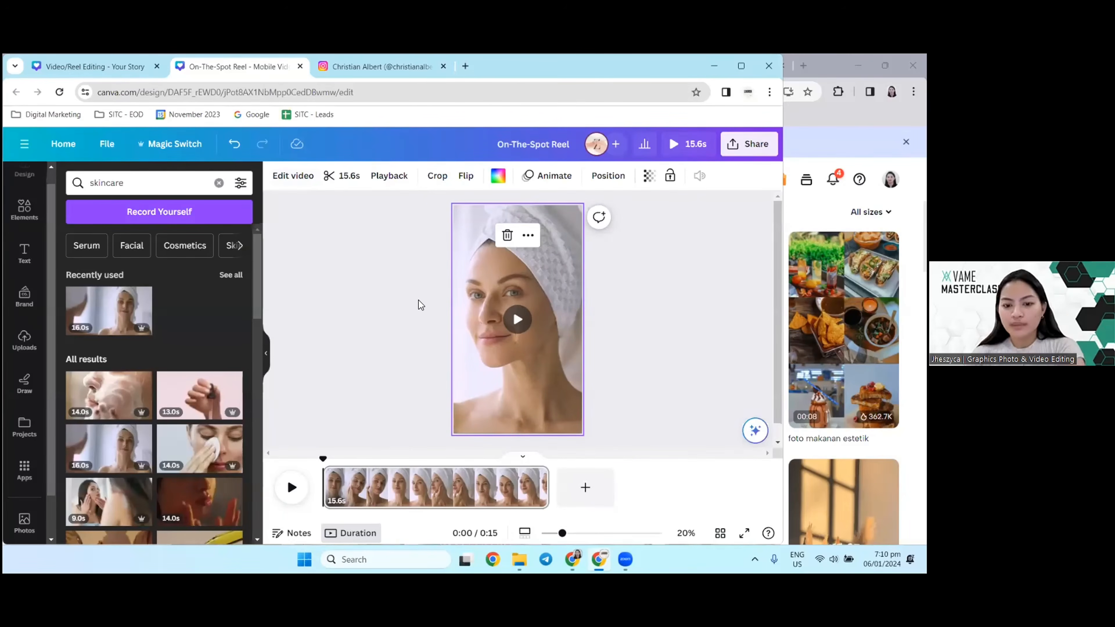
click(300, 185)
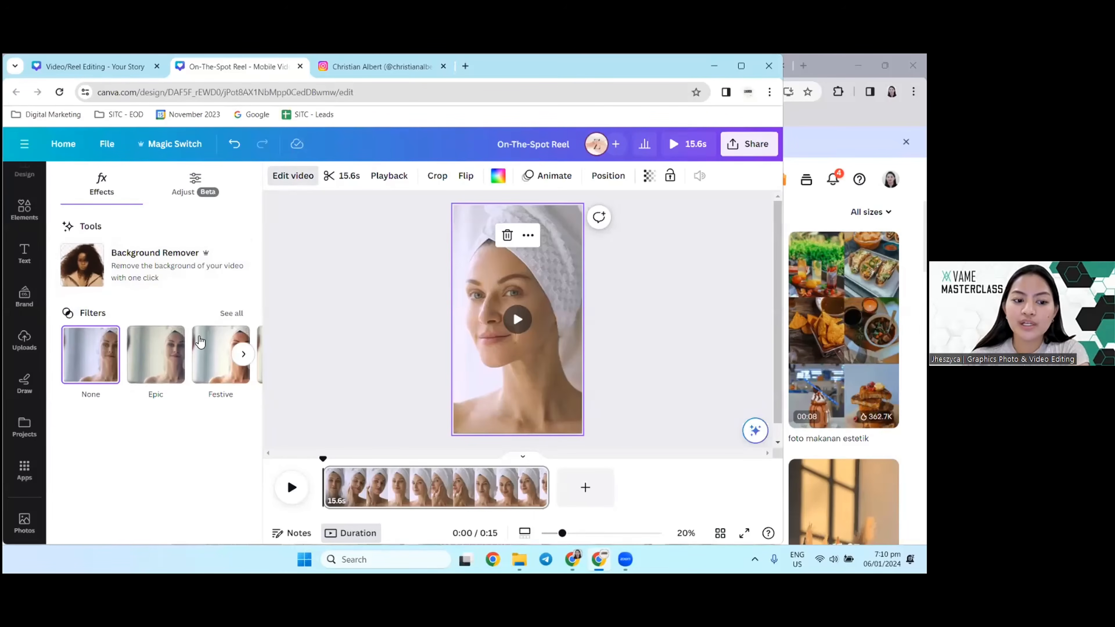
click(235, 314)
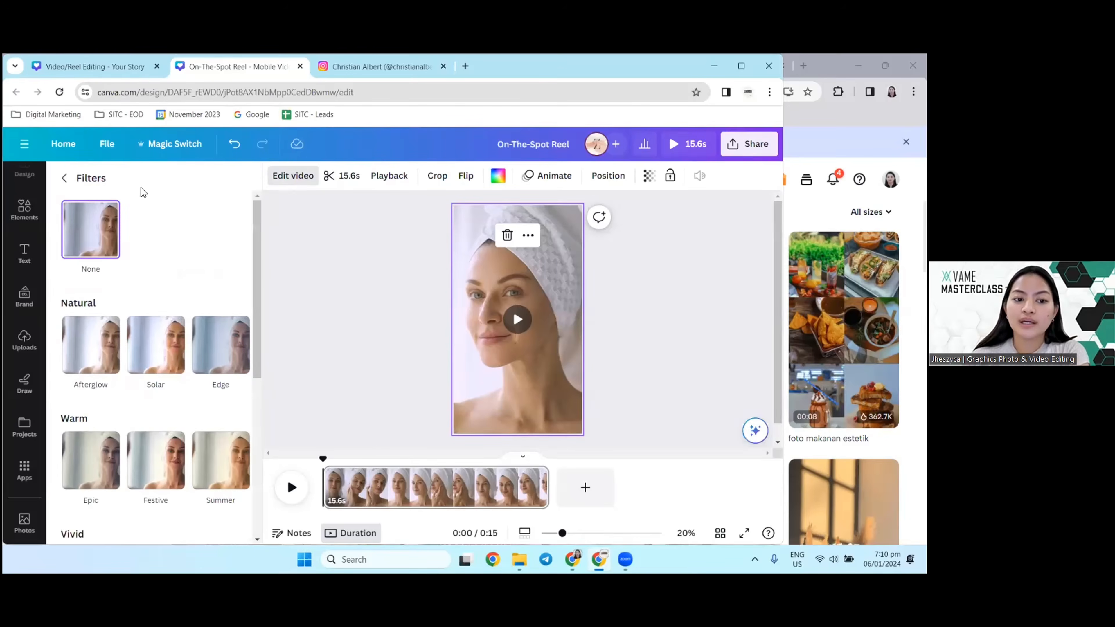
click(64, 178)
Step: Set the background clip's warmth to 16 in the video adjustments and preview the clip
click(189, 184)
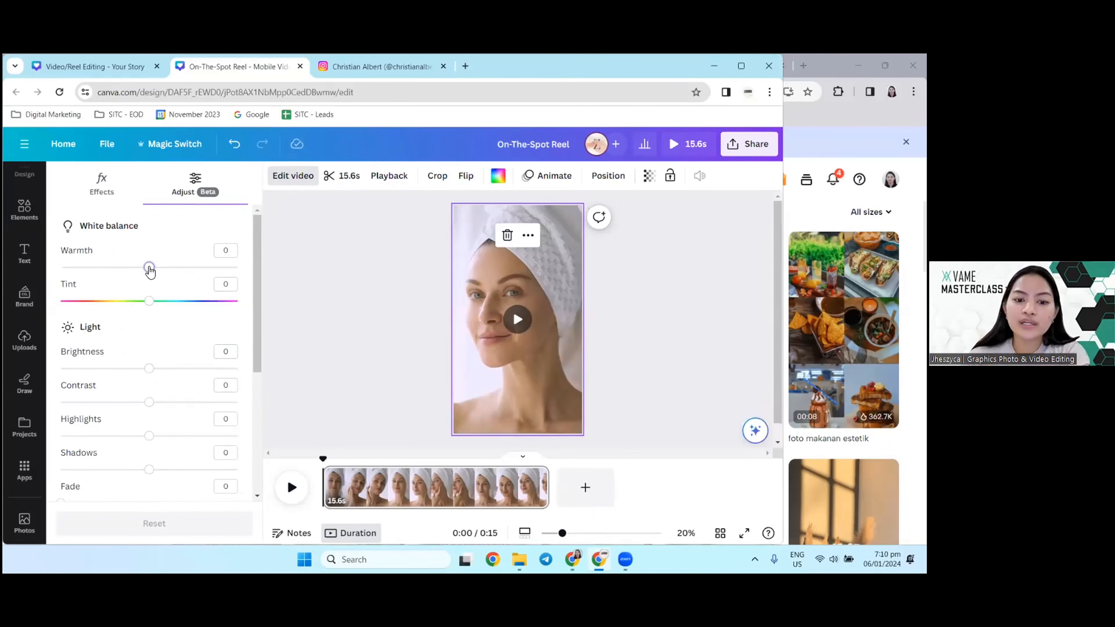
drag(150, 271, 159, 268)
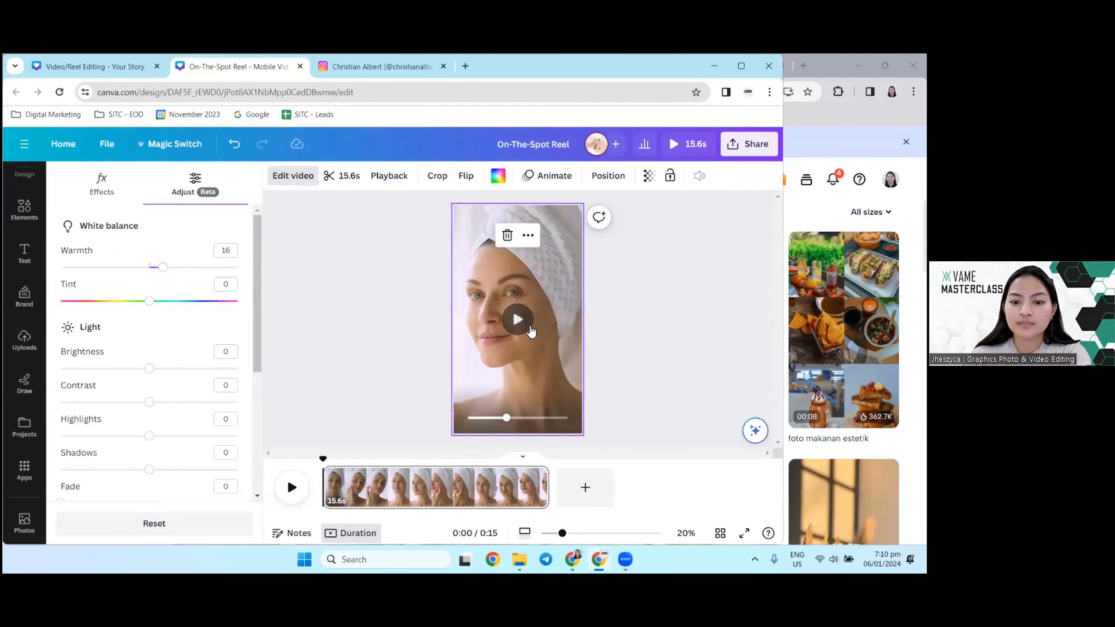
click(517, 320)
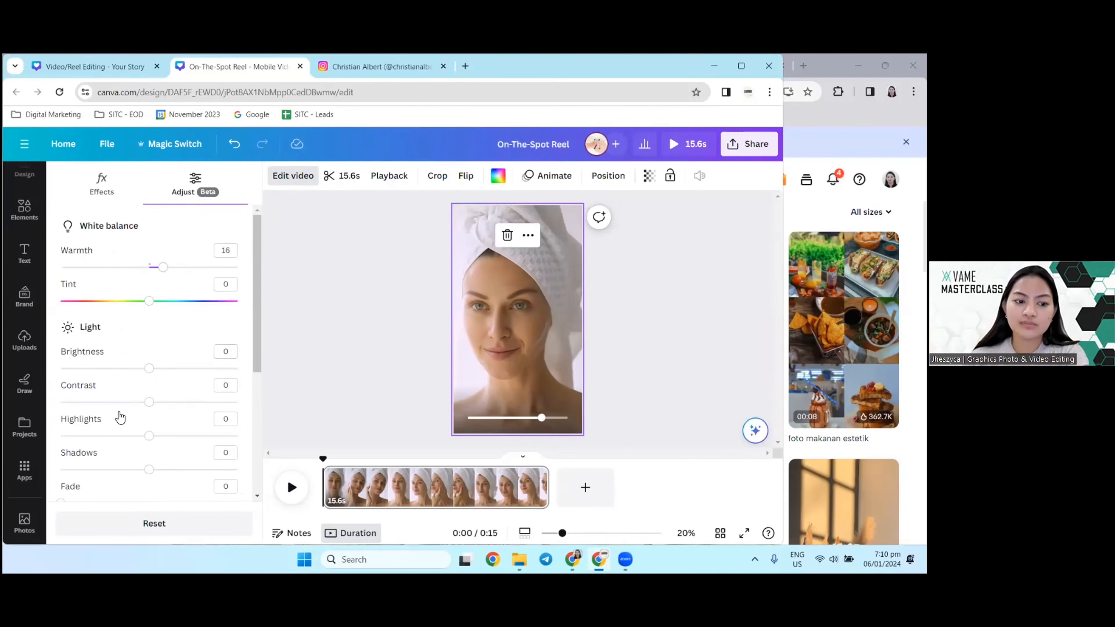
Step: Keep the clip's brightness at 0, set its contrast to 7 and close the video adjustments
mouse_move(150, 369)
mouse_down()
mouse_move(160, 371)
mouse_move(149, 368)
mouse_up()
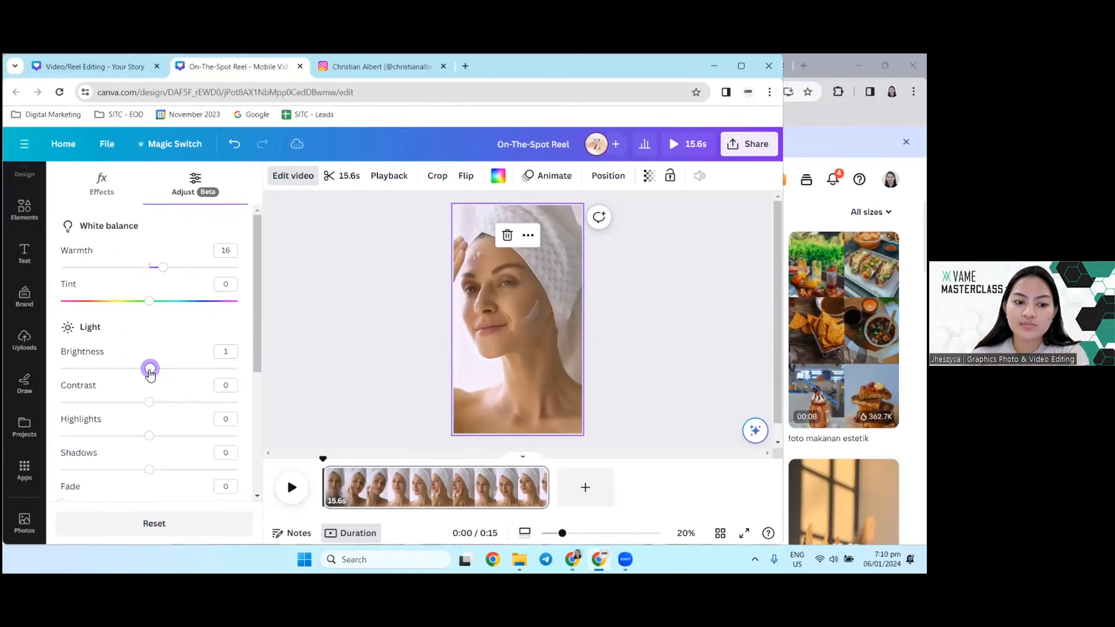
click(164, 403)
drag(164, 403, 155, 404)
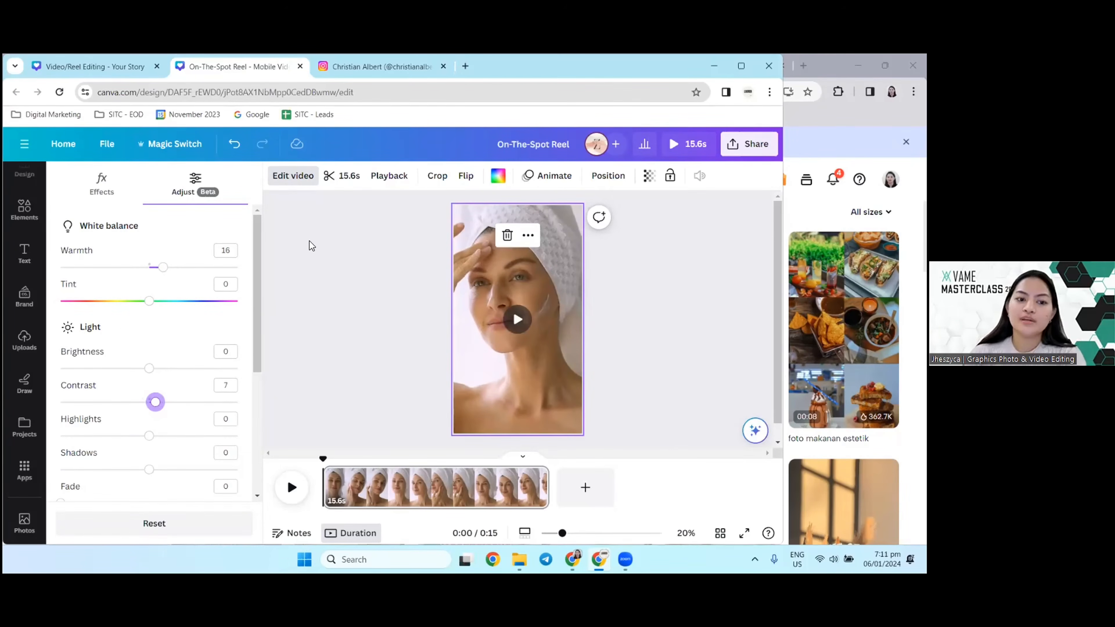
click(302, 179)
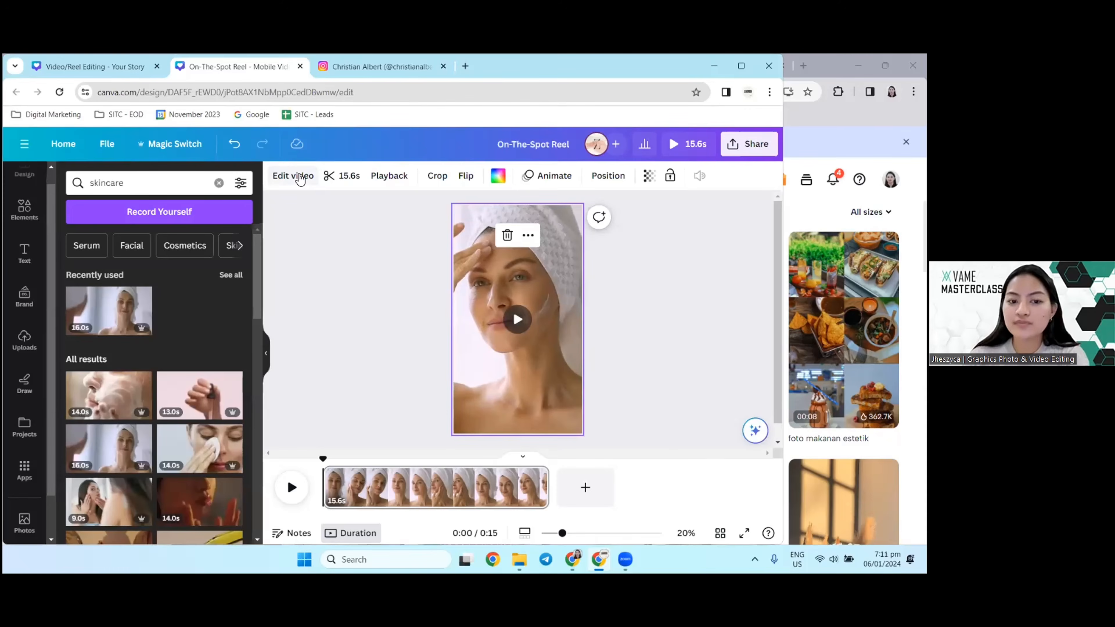
Step: Try trimming the clip's beginning to leave 9.3 seconds, and extend it back to its full 15.6 seconds
click(341, 176)
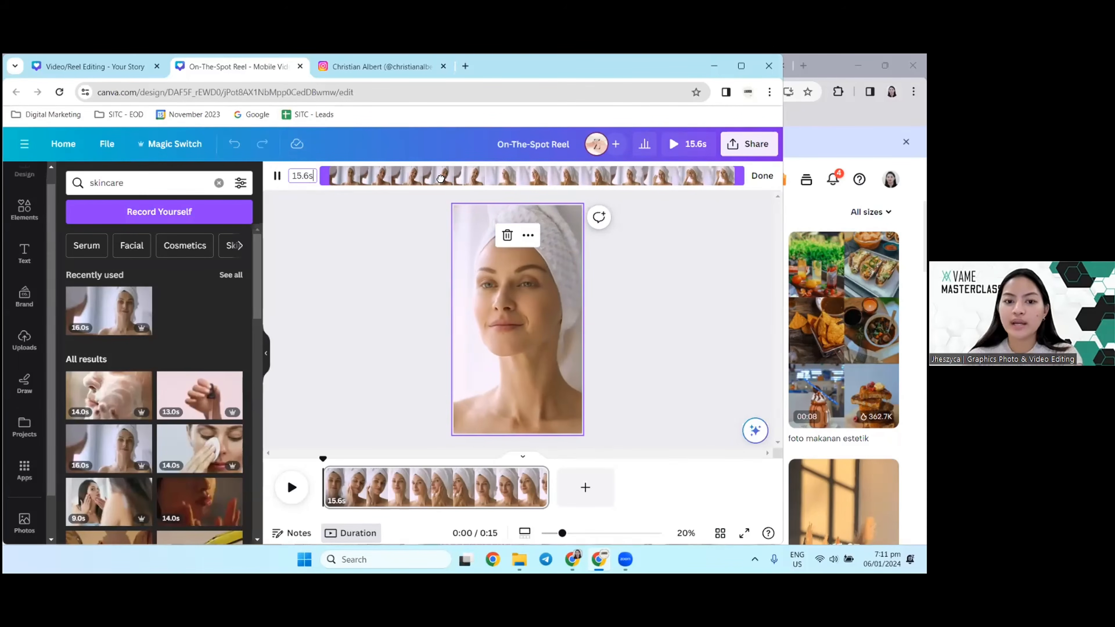
mouse_move(474, 179)
mouse_down()
mouse_move(488, 188)
mouse_move(480, 184)
mouse_up()
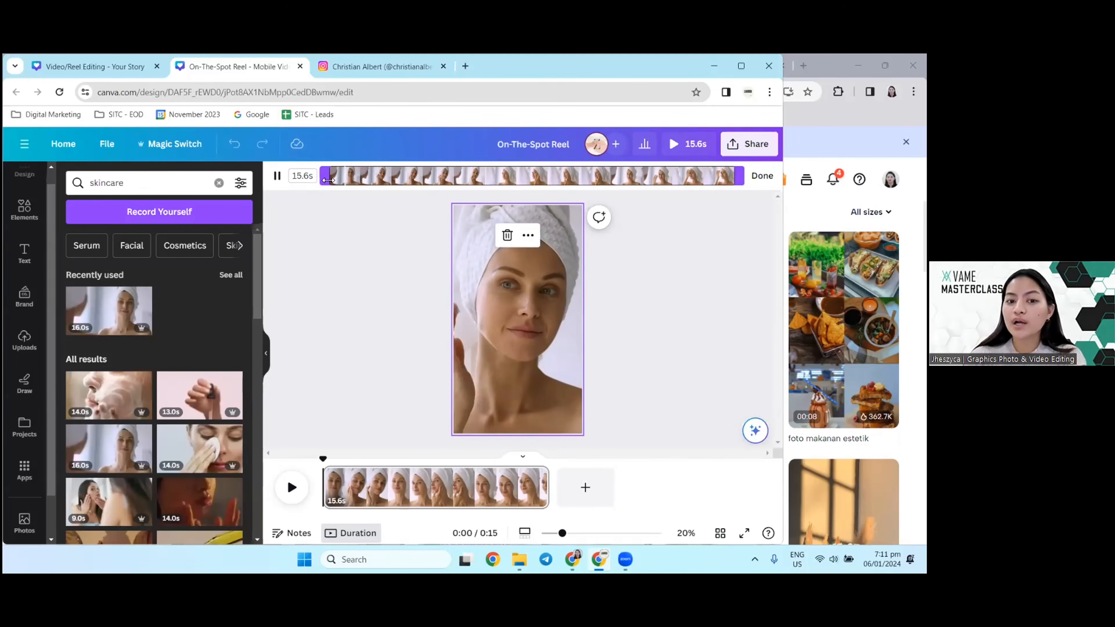
drag(323, 176, 488, 179)
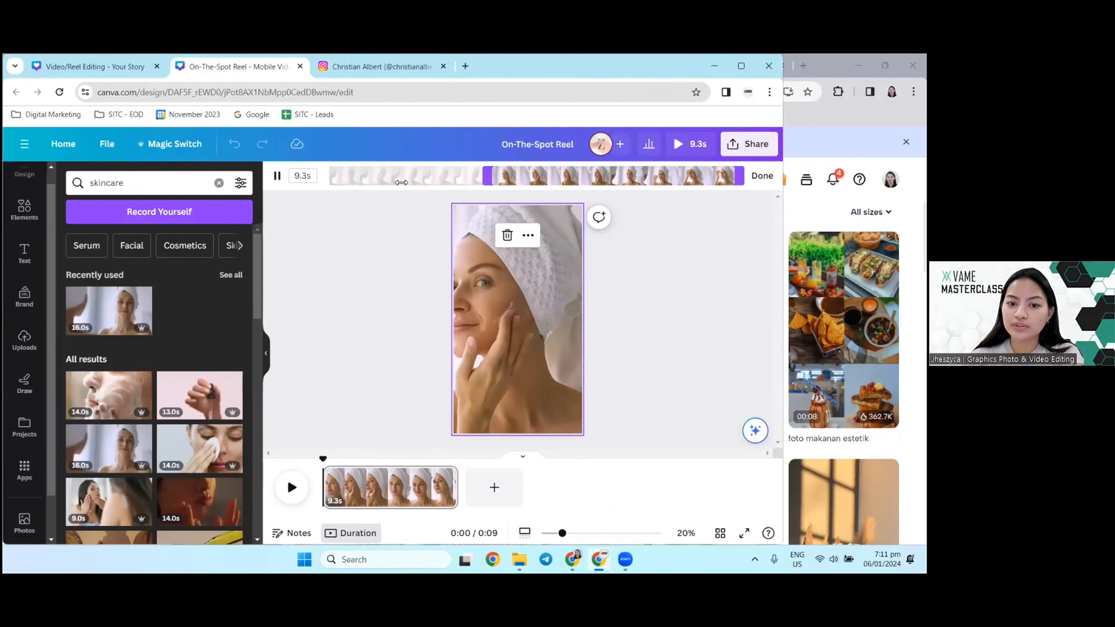
drag(401, 182, 321, 179)
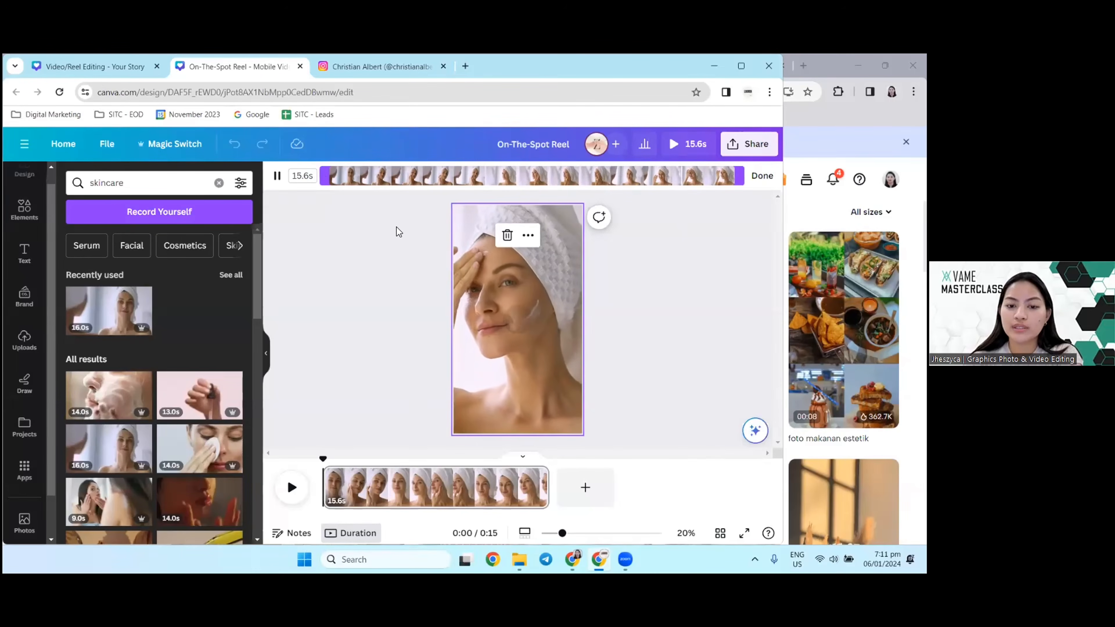
click(356, 227)
click(478, 345)
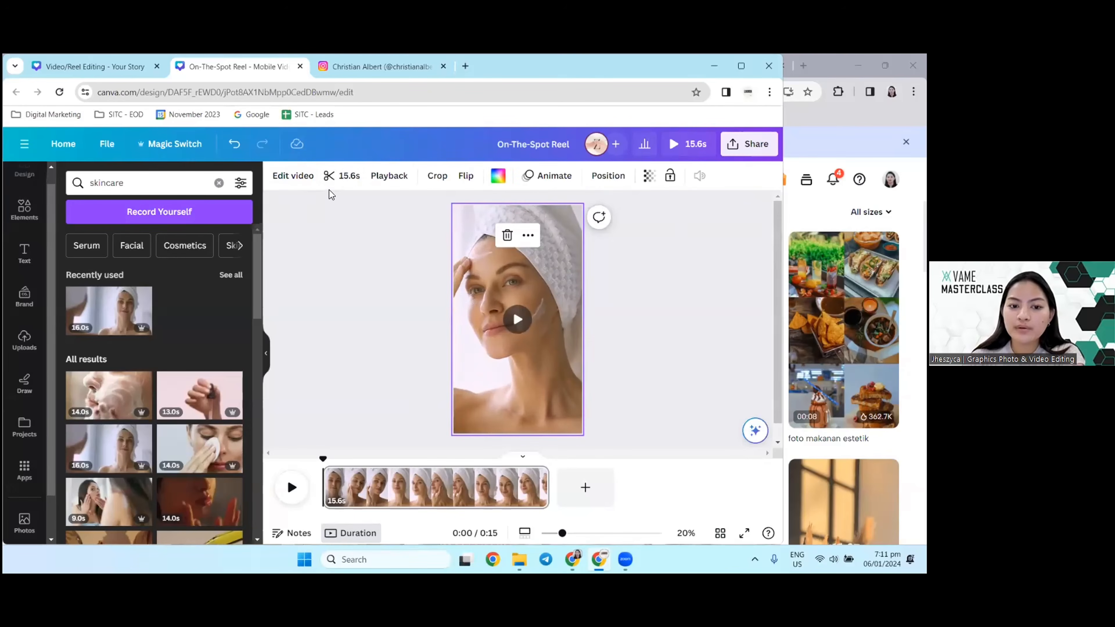
Step: Trim the end of the background clip so its duration is 10.0 seconds
click(341, 176)
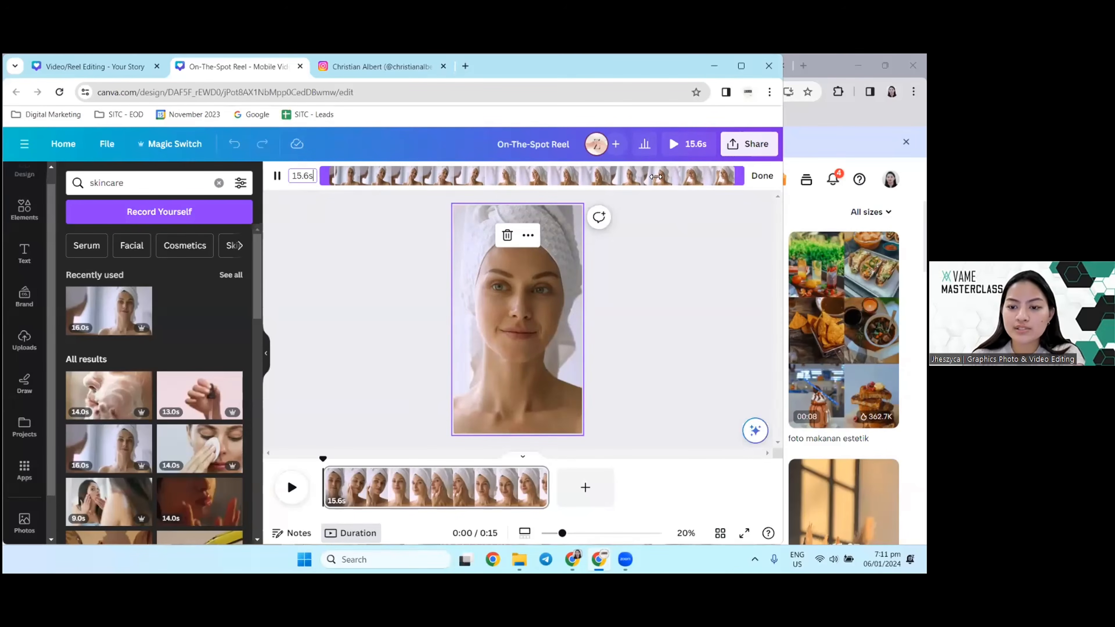
drag(656, 176, 611, 176)
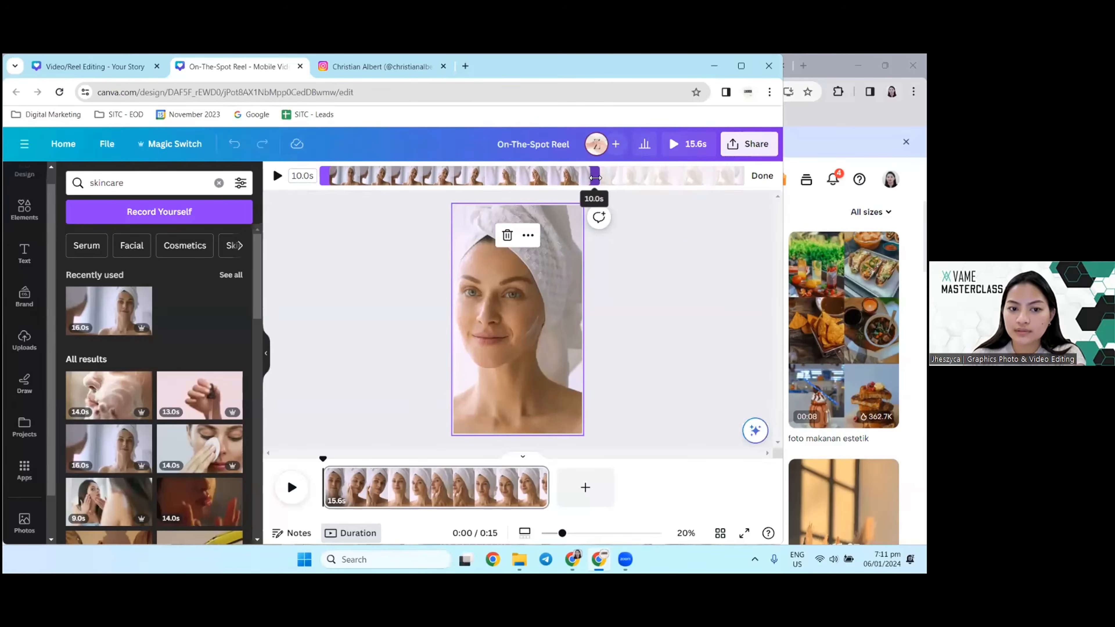
drag(593, 179, 593, 179)
click(438, 397)
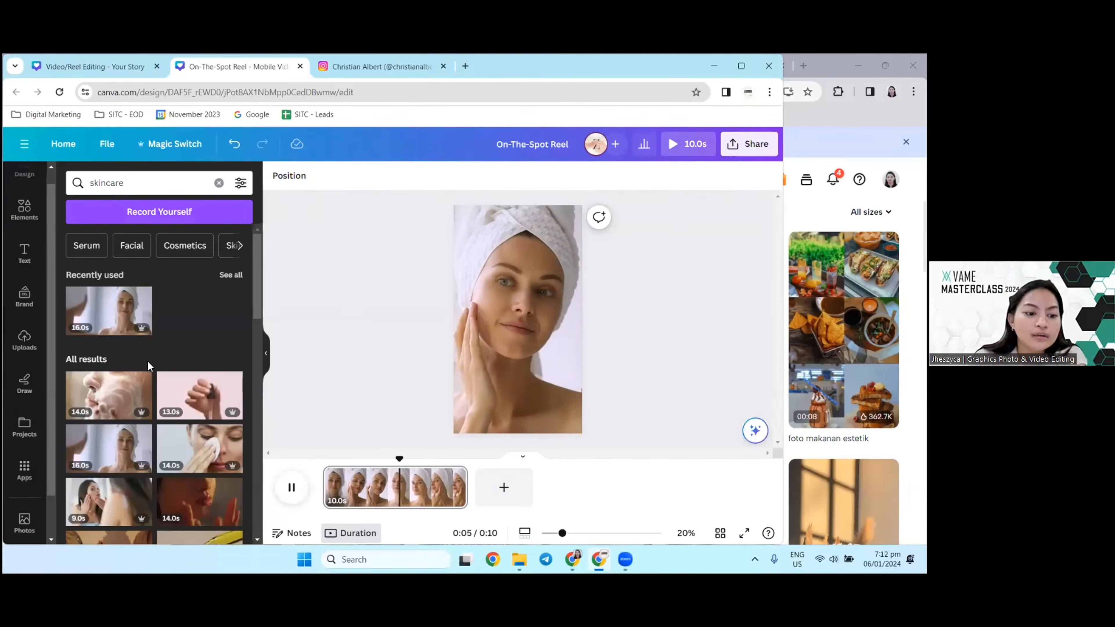
Step: Add the 10-second white cream texture clip from the skincare results as a new page after the towel-wrapped woman clip
scroll(147, 361, down, 2)
scroll(162, 383, down, 2)
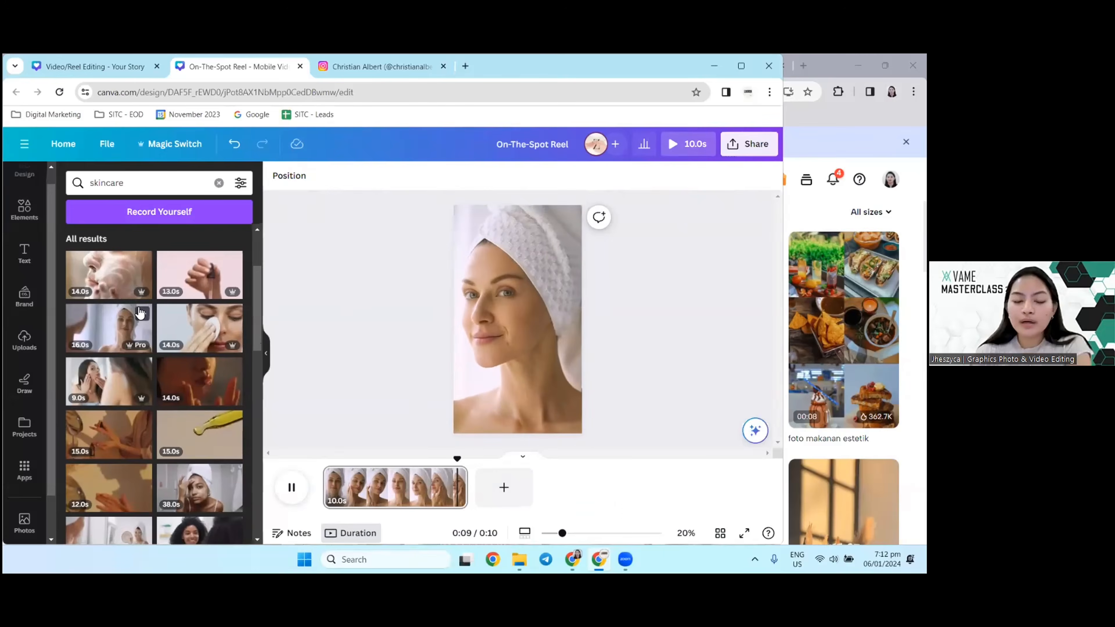
click(141, 313)
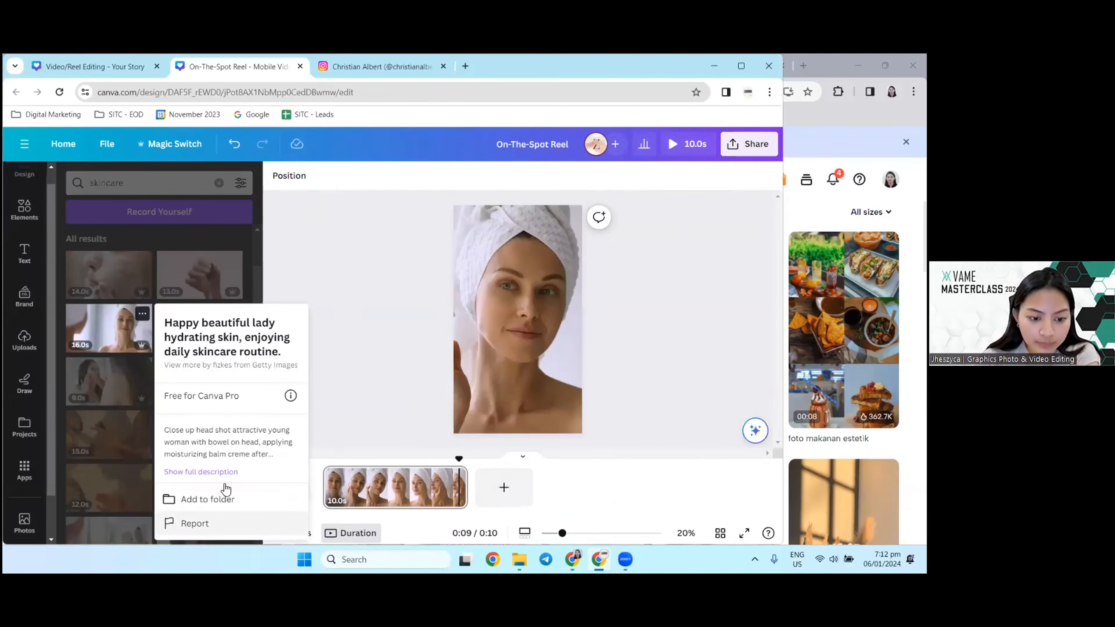
click(326, 329)
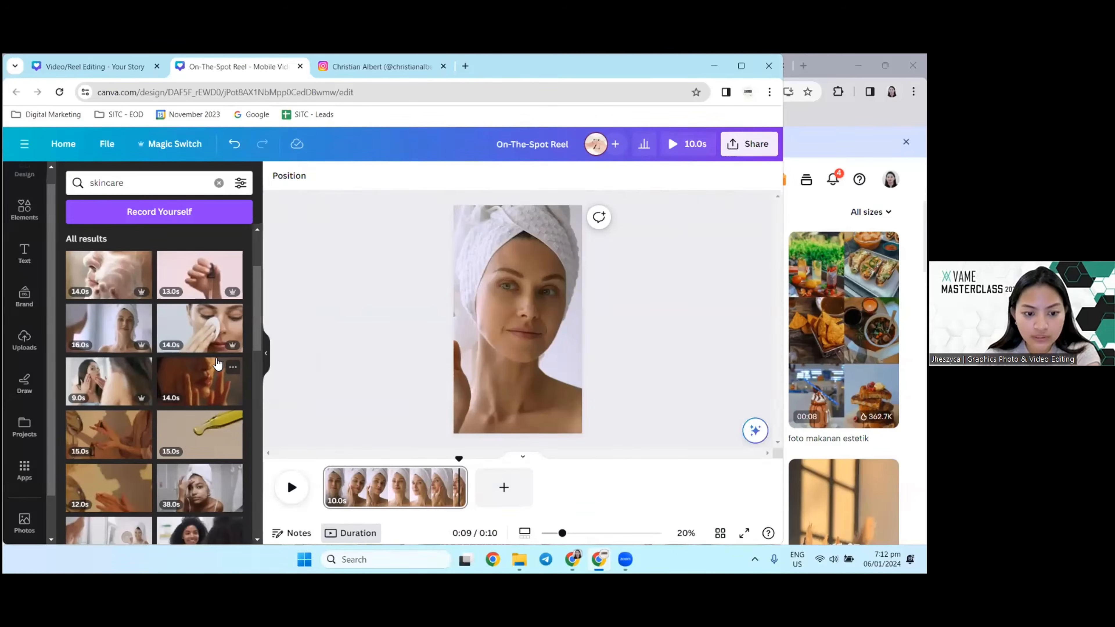
scroll(151, 330, down, 4)
click(232, 400)
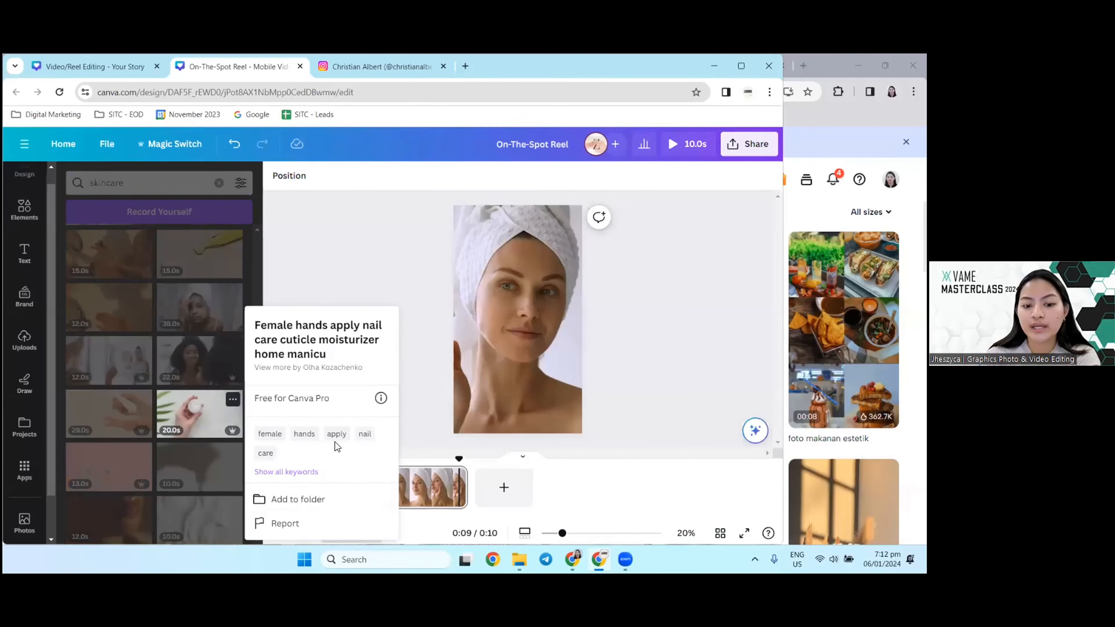
click(267, 264)
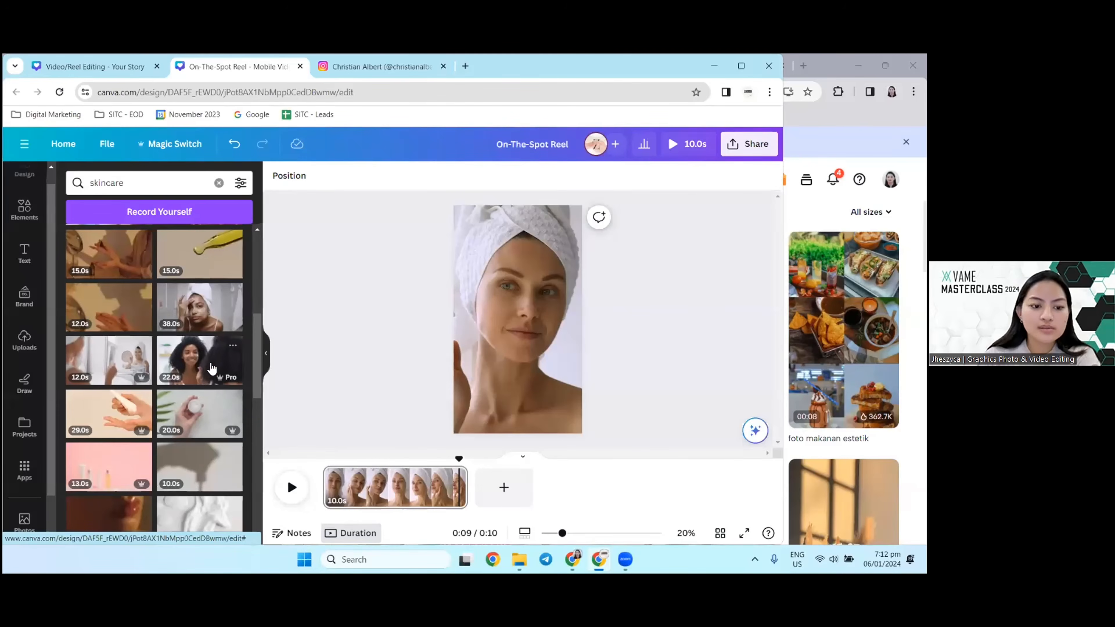
scroll(236, 369, down, 3)
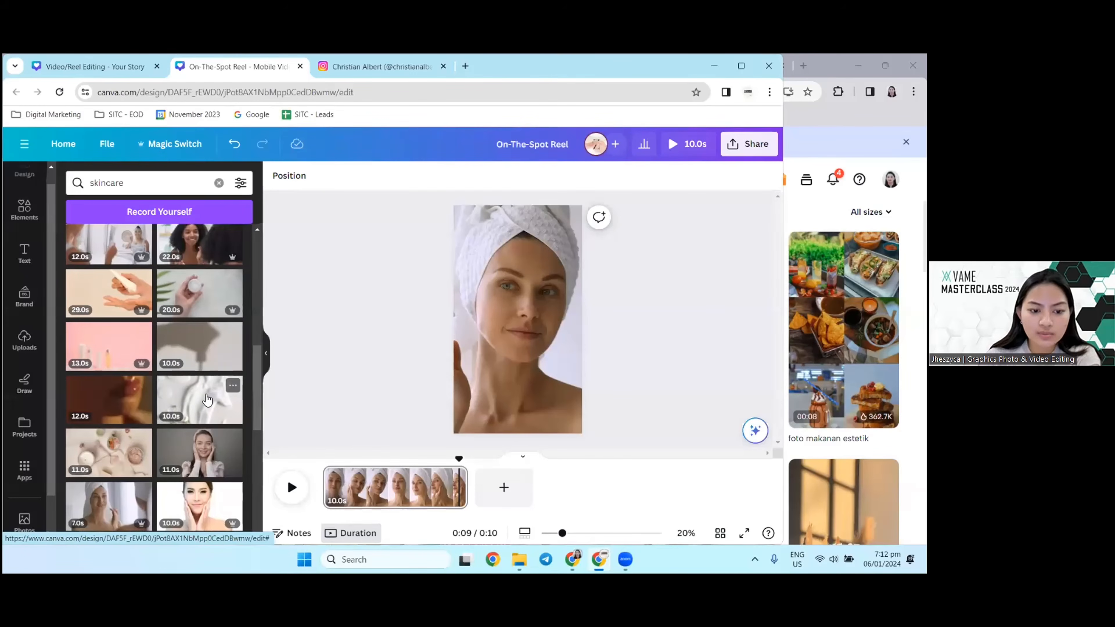
drag(208, 399, 496, 486)
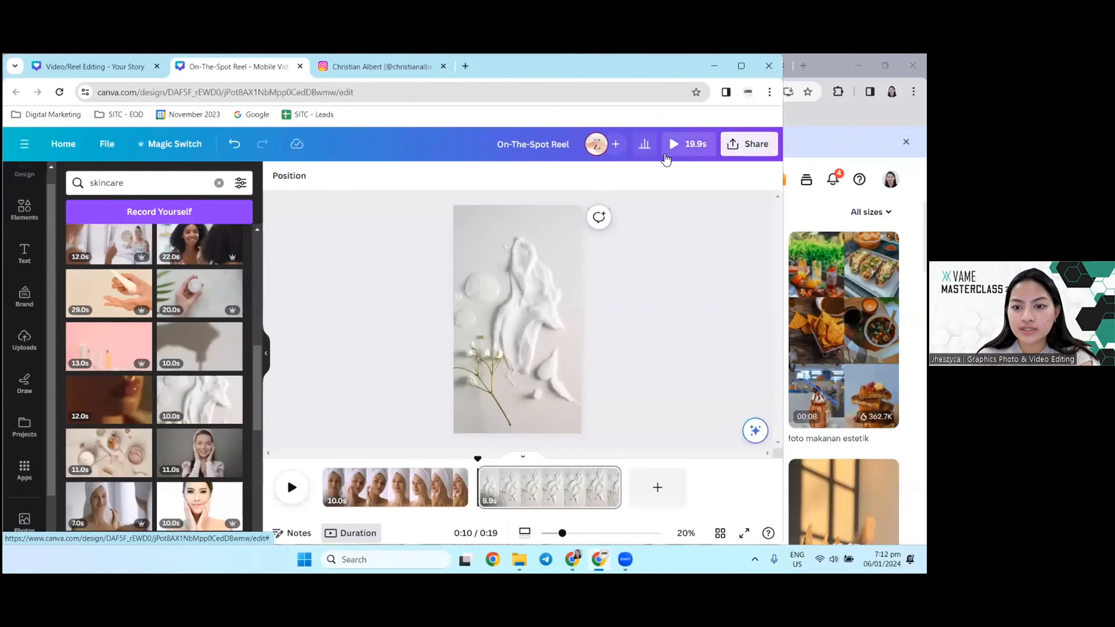
Step: Preview the cream texture clip at several points along the timeline
click(671, 144)
key(Escape)
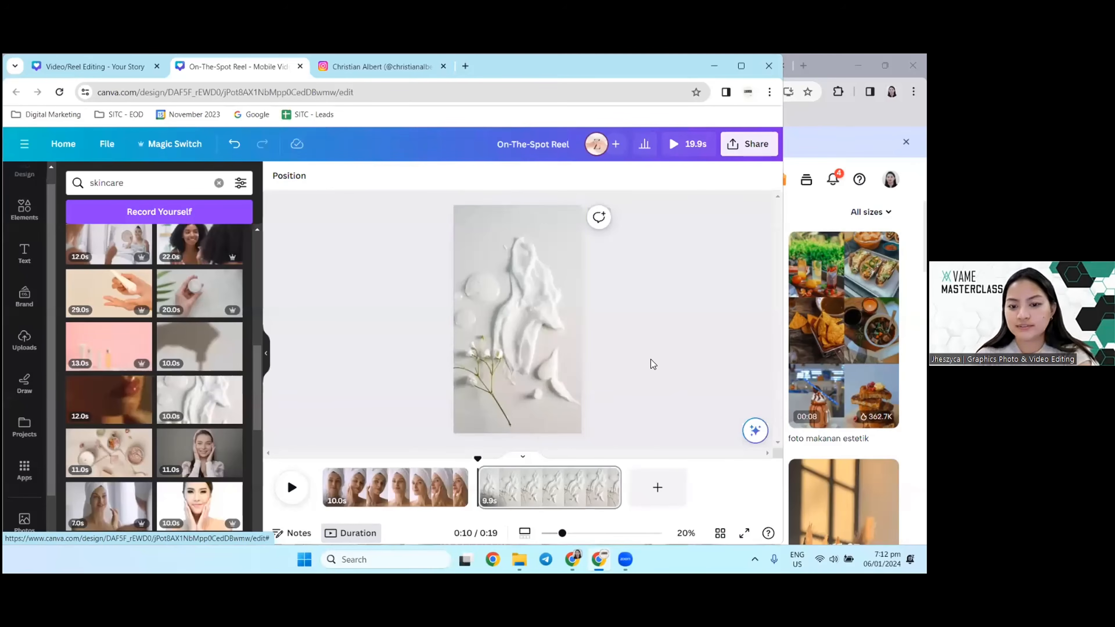
click(506, 280)
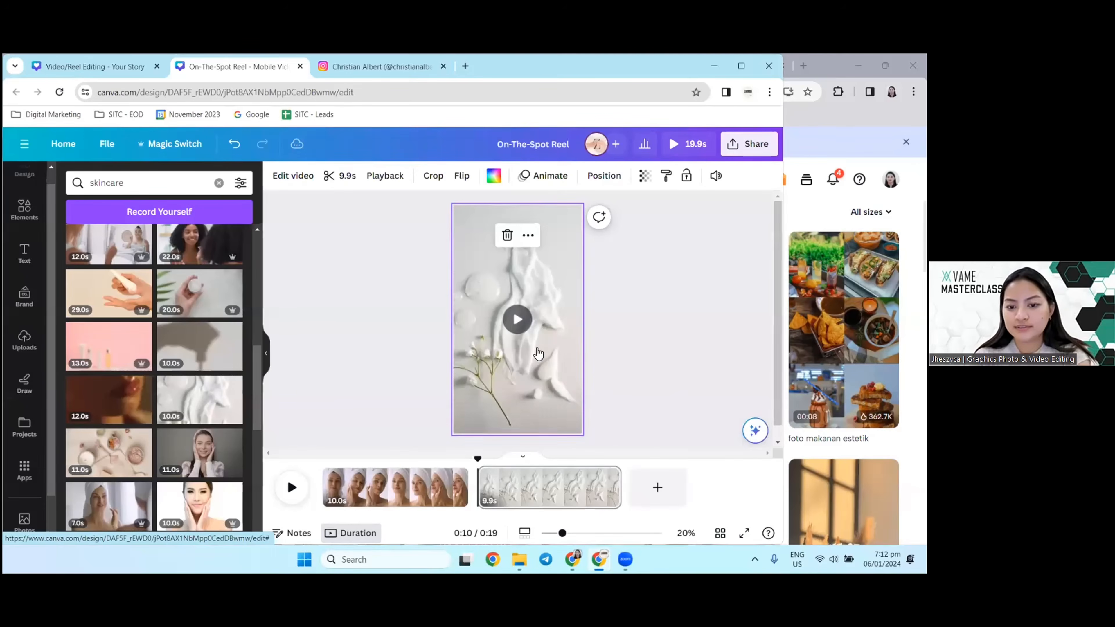
click(346, 178)
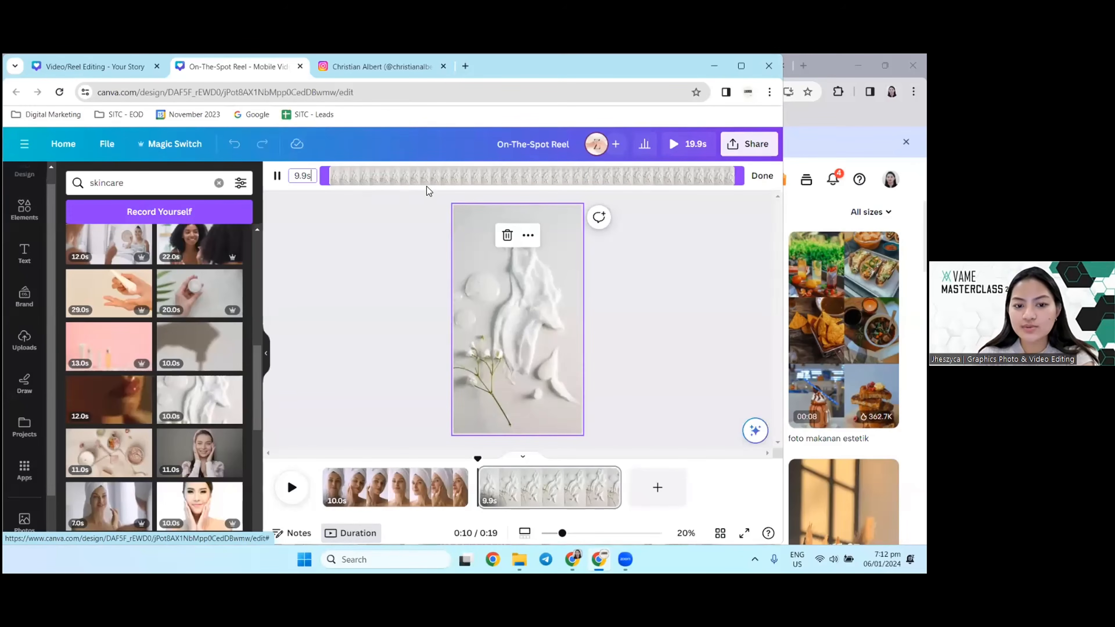
click(616, 394)
click(557, 489)
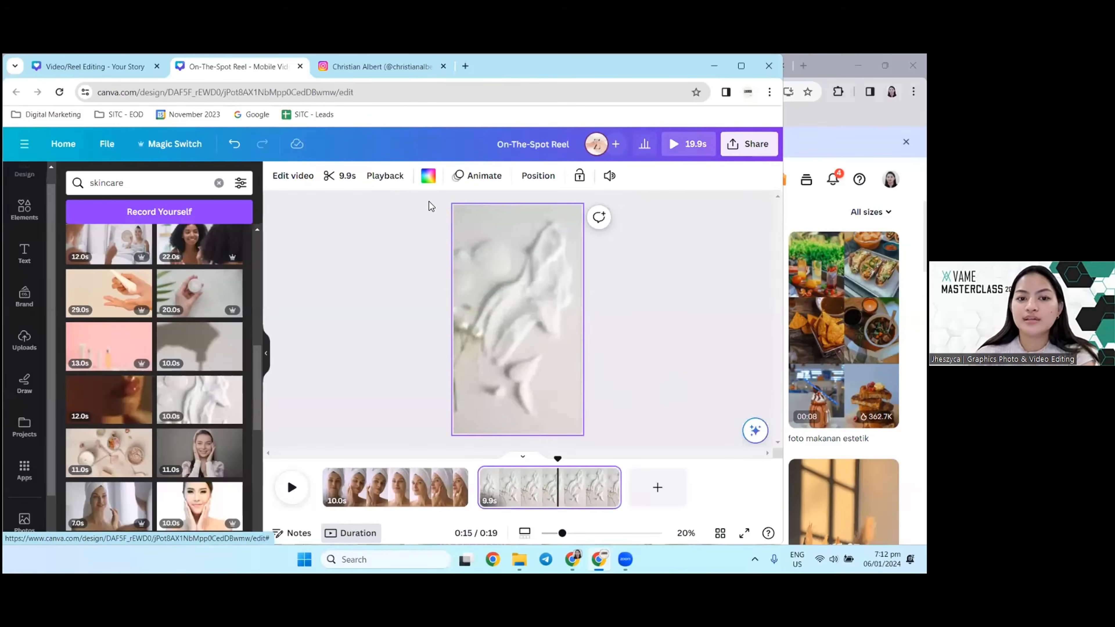
click(510, 481)
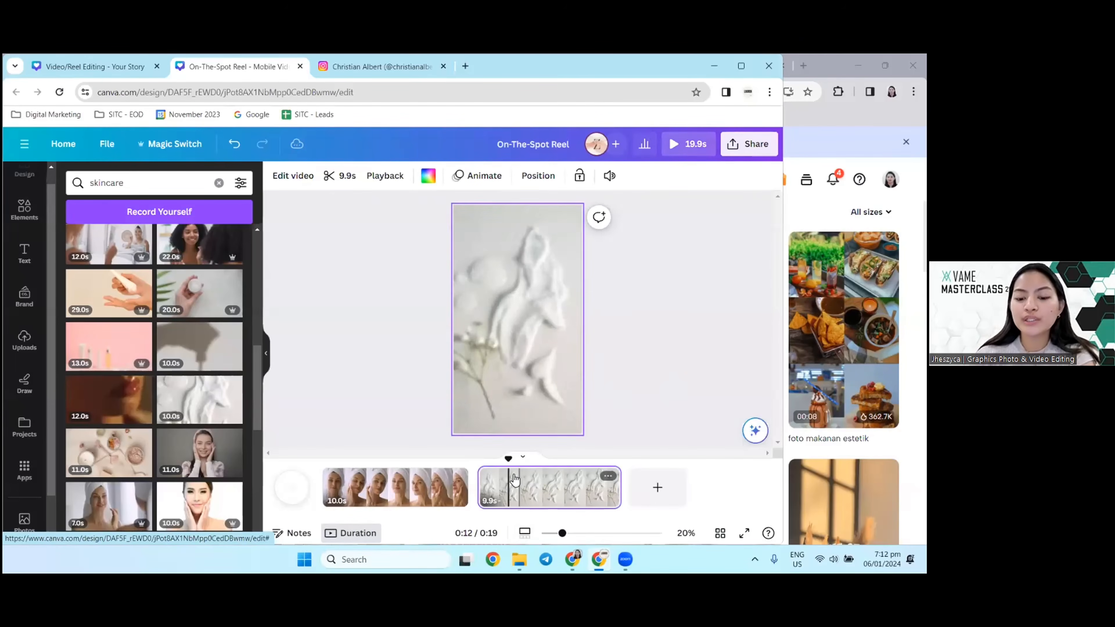
drag(515, 479, 395, 485)
click(549, 485)
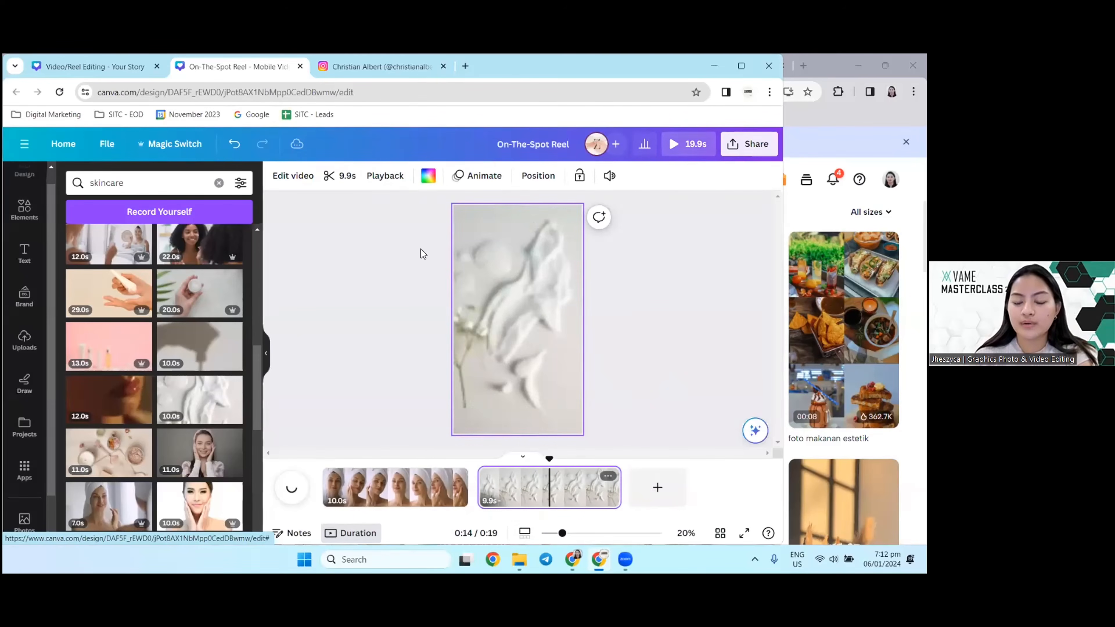
Step: Trim the end of the cream texture clip so it lasts 5.0 seconds, and check both clips in the timeline
click(340, 176)
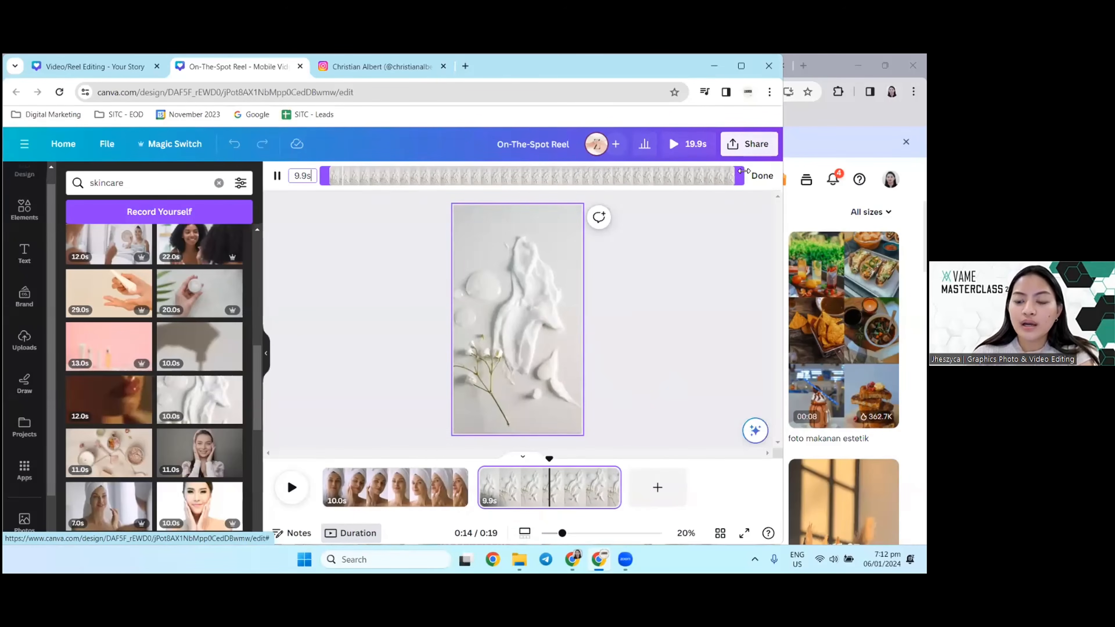
drag(743, 172, 586, 173)
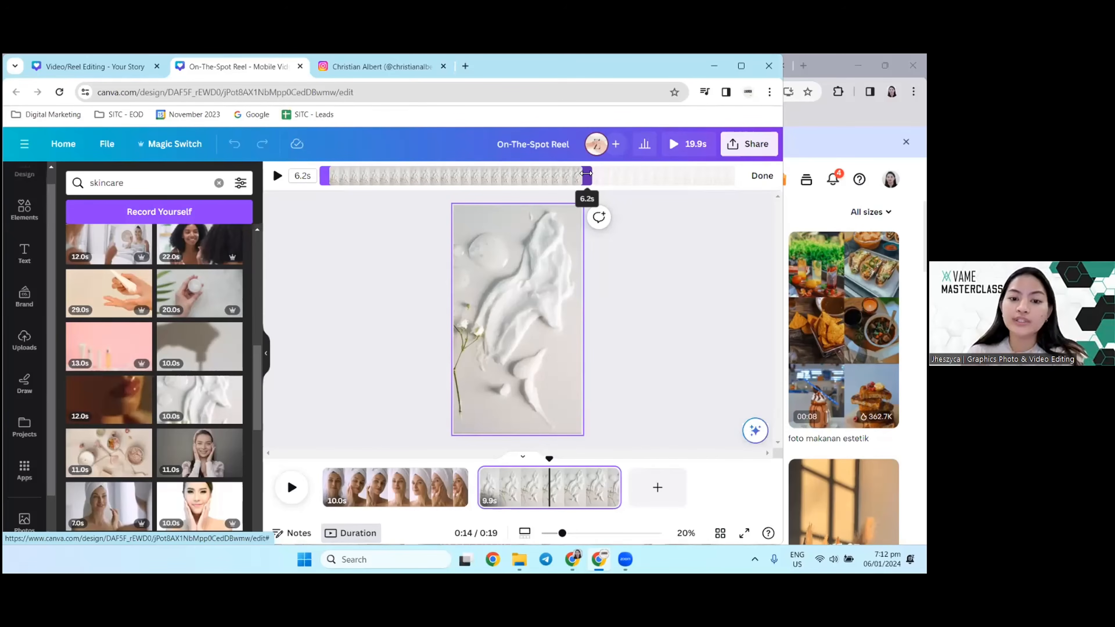
drag(571, 176, 540, 179)
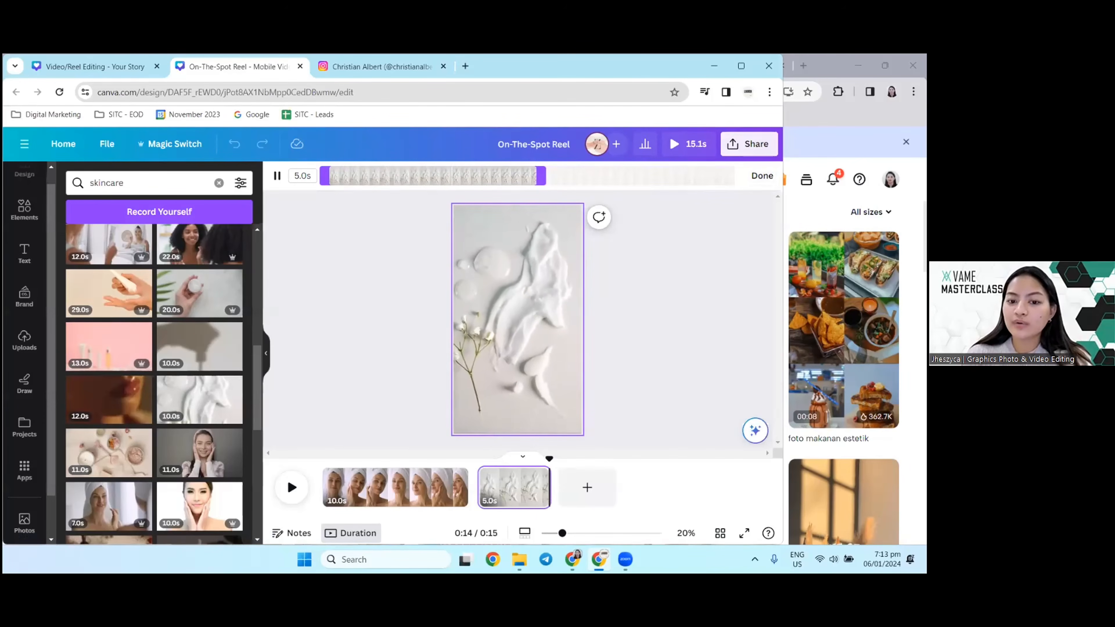
click(565, 364)
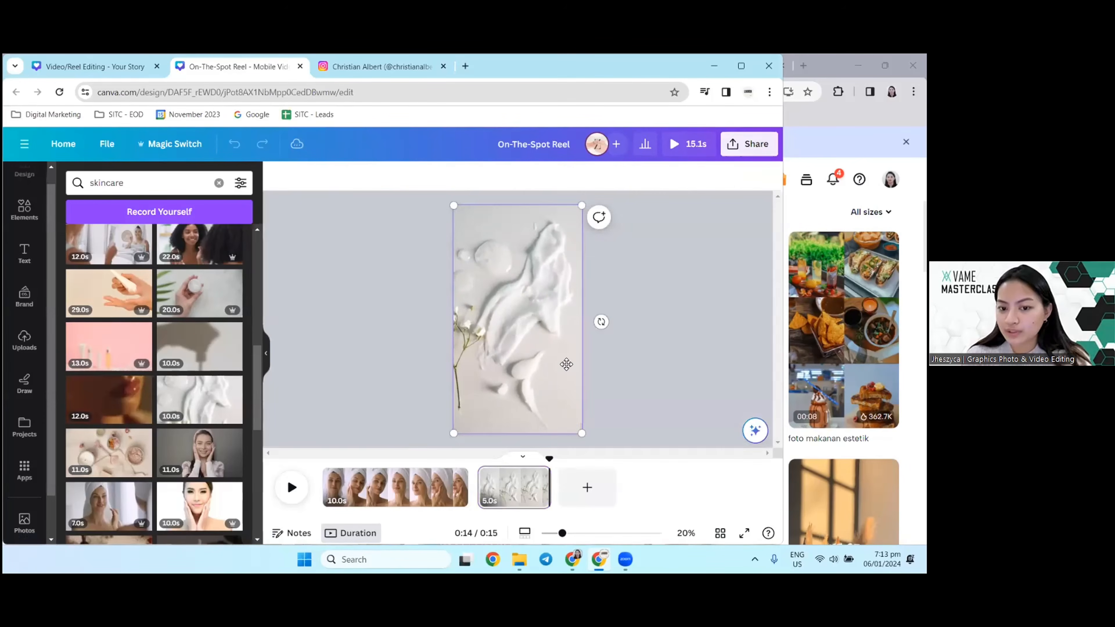
click(284, 344)
click(641, 327)
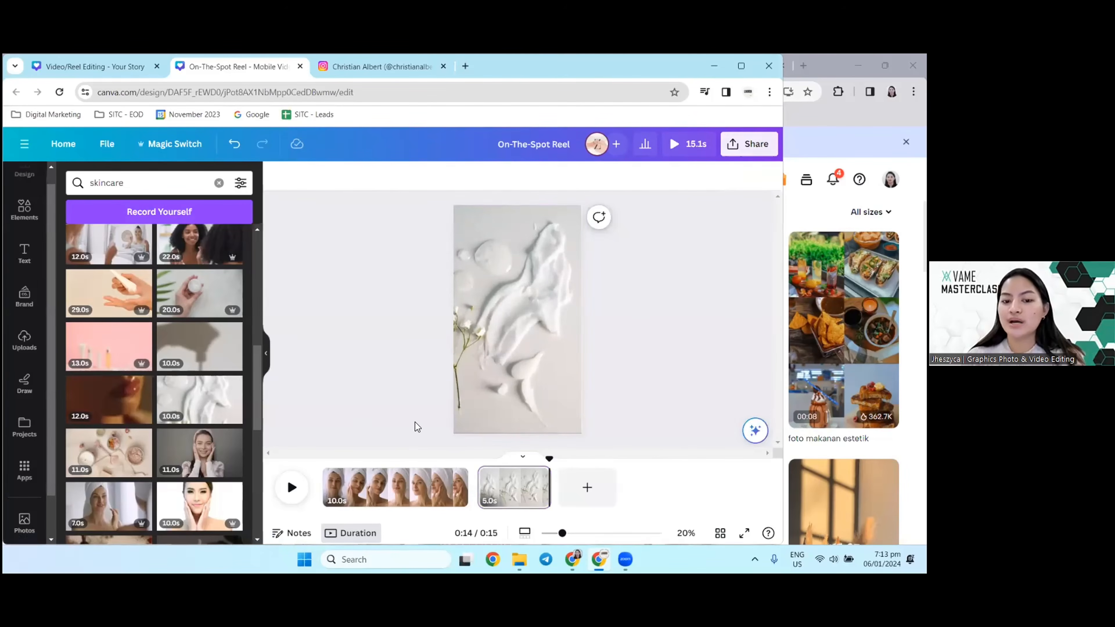
click(423, 500)
click(531, 486)
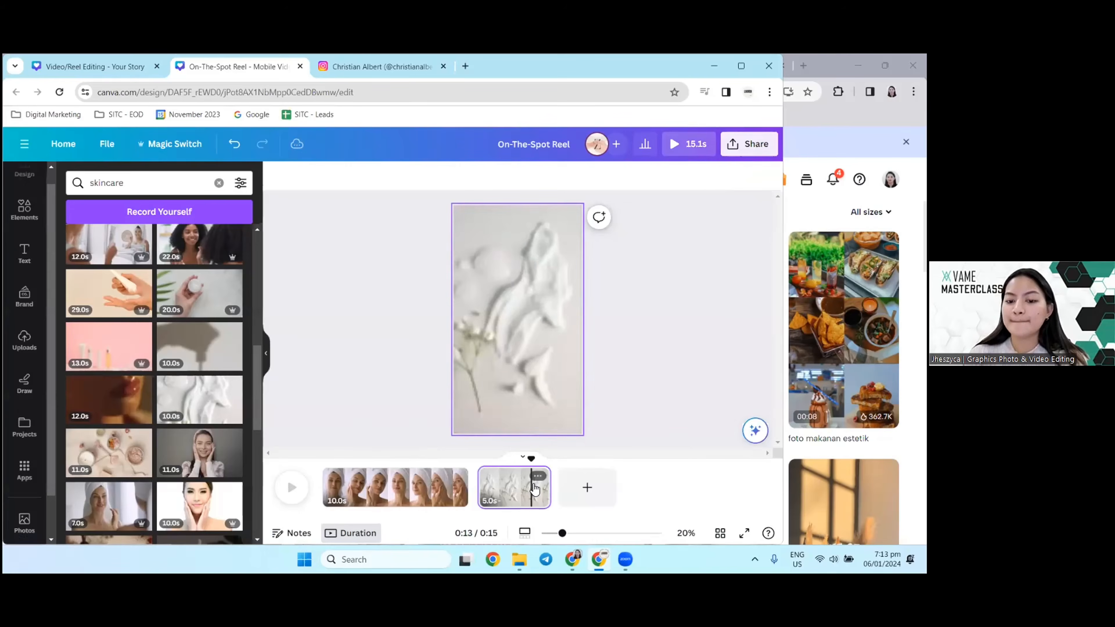
Step: Add the 6-second clip of a hand on bare skin from the skincare results as the third page
scroll(195, 381, down, 3)
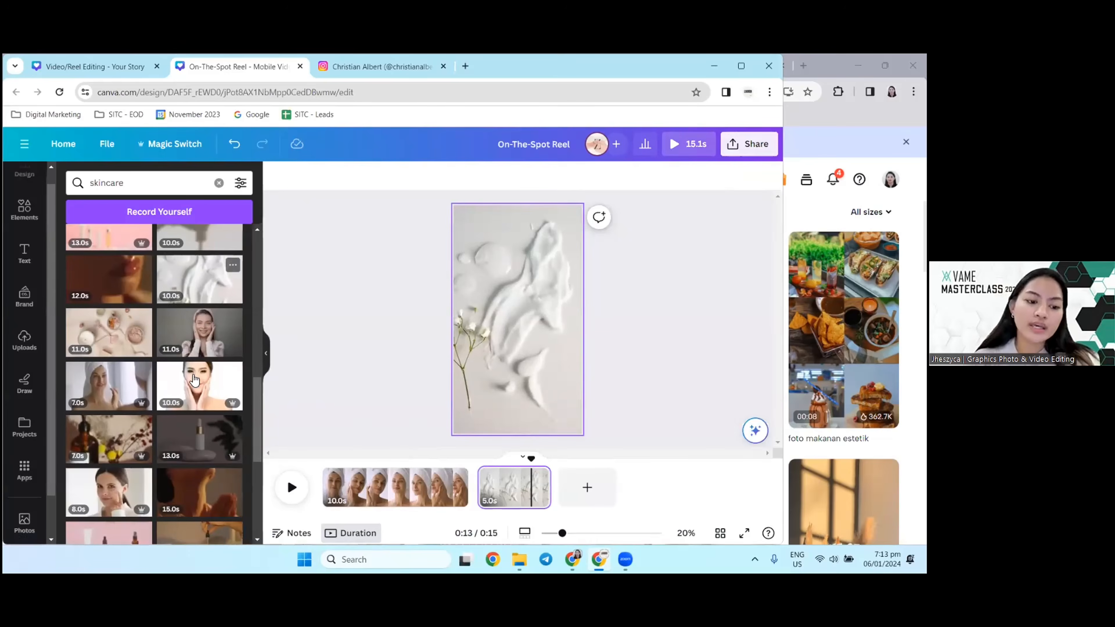
scroll(116, 327, down, 6)
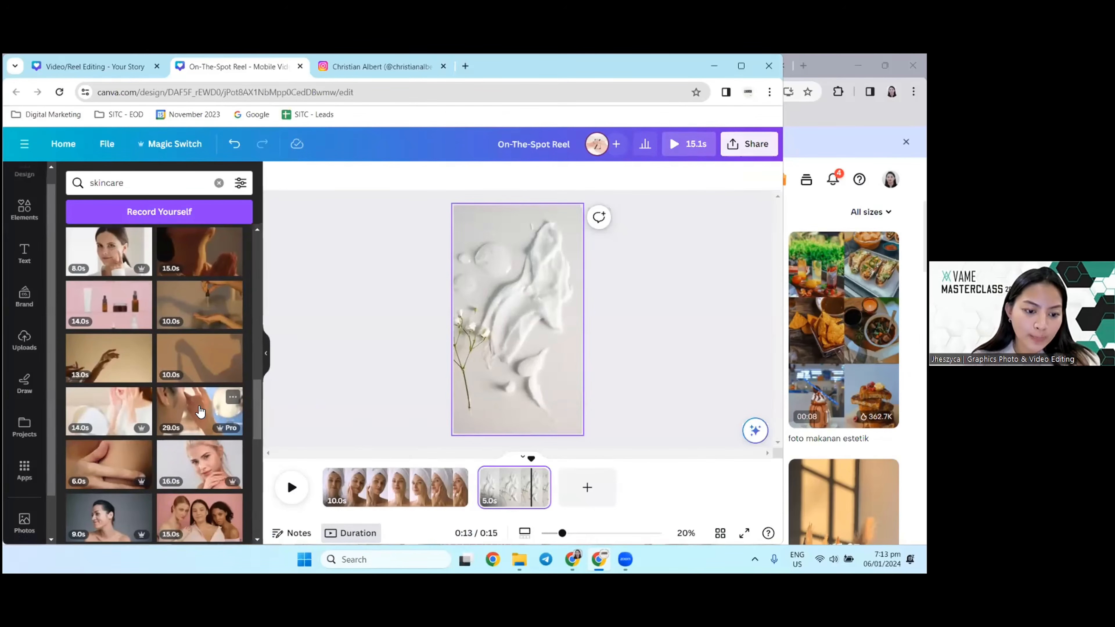
scroll(200, 411, down, 4)
drag(101, 297, 590, 486)
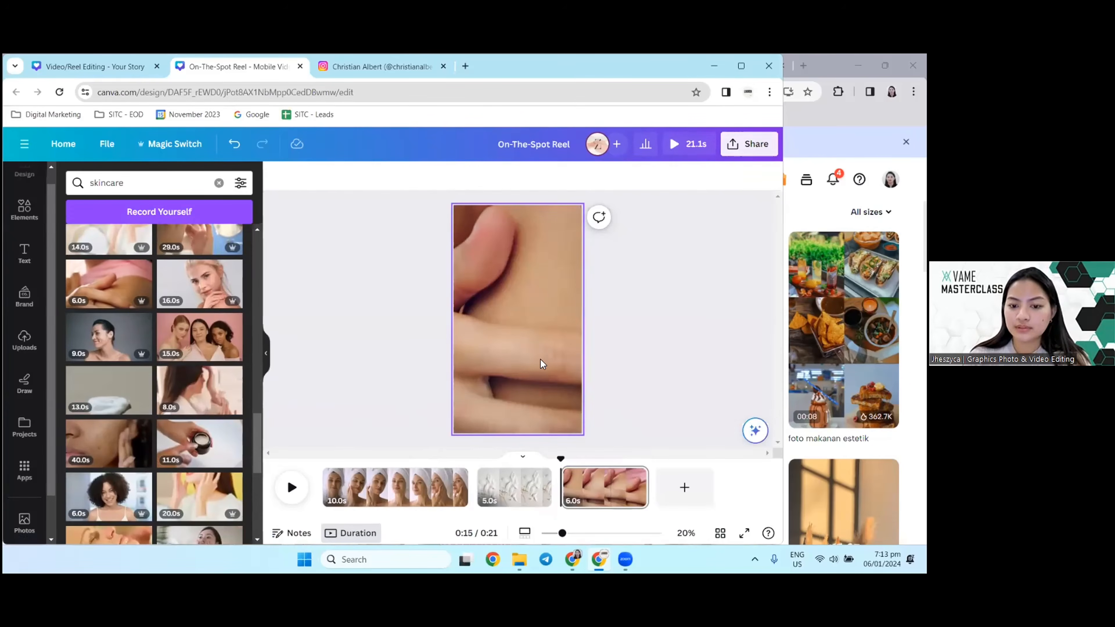
Step: Check the hand-on-skin clip at different points and play the whole reel in the full preview
click(530, 335)
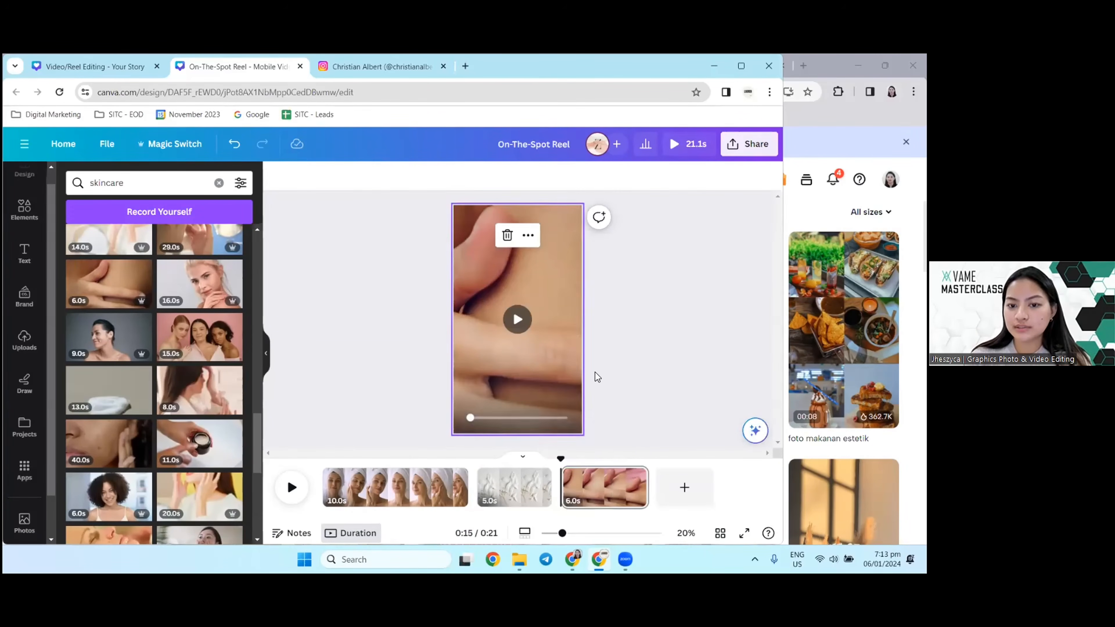
click(603, 494)
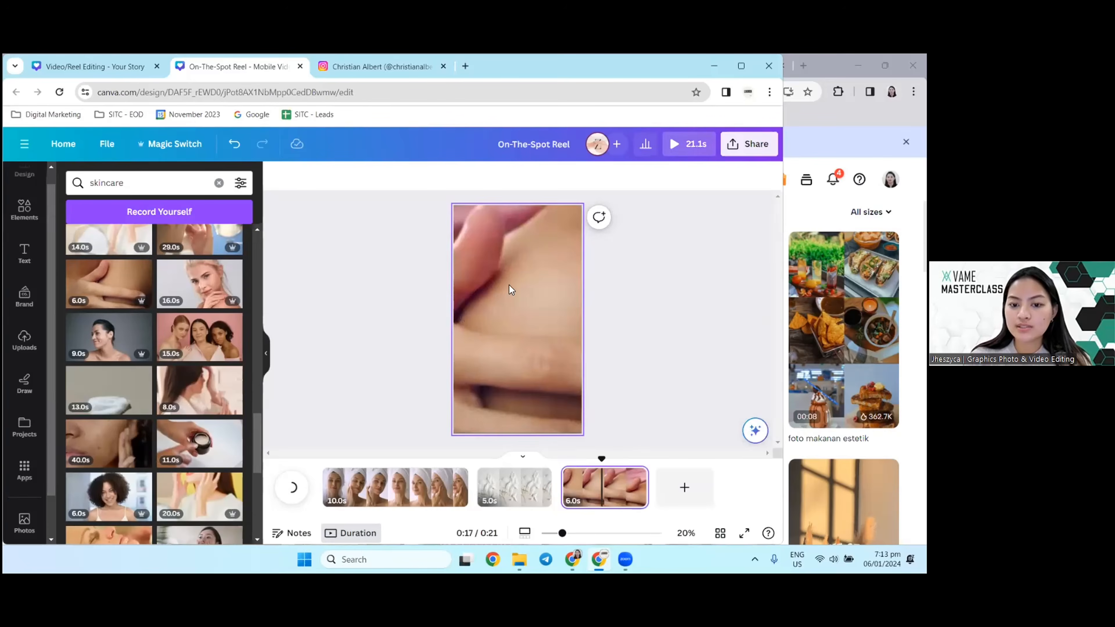
click(496, 241)
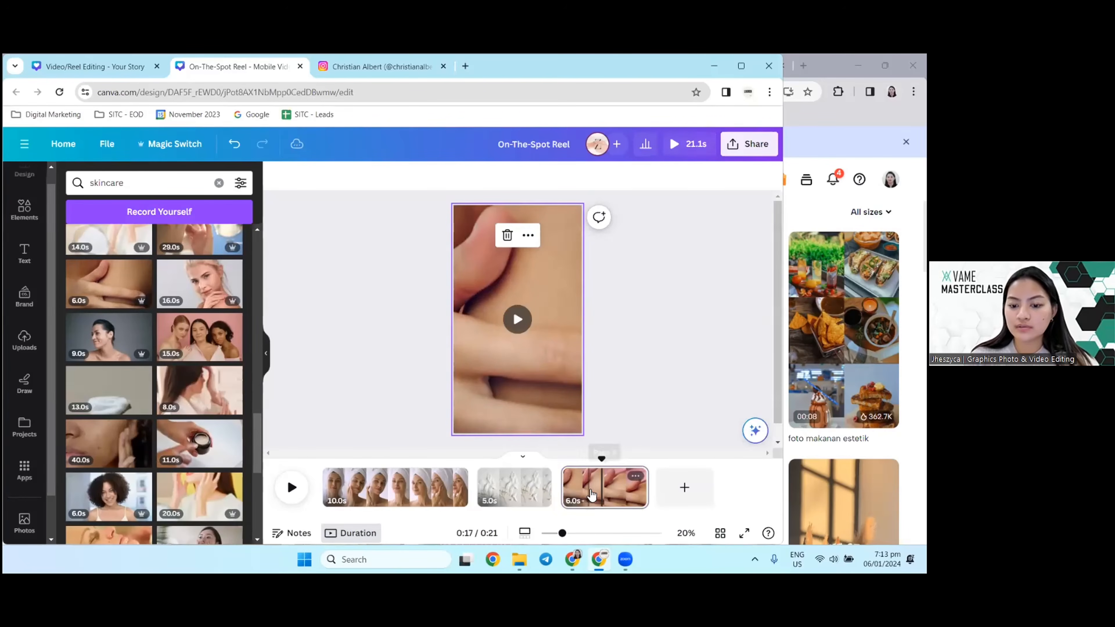
click(636, 477)
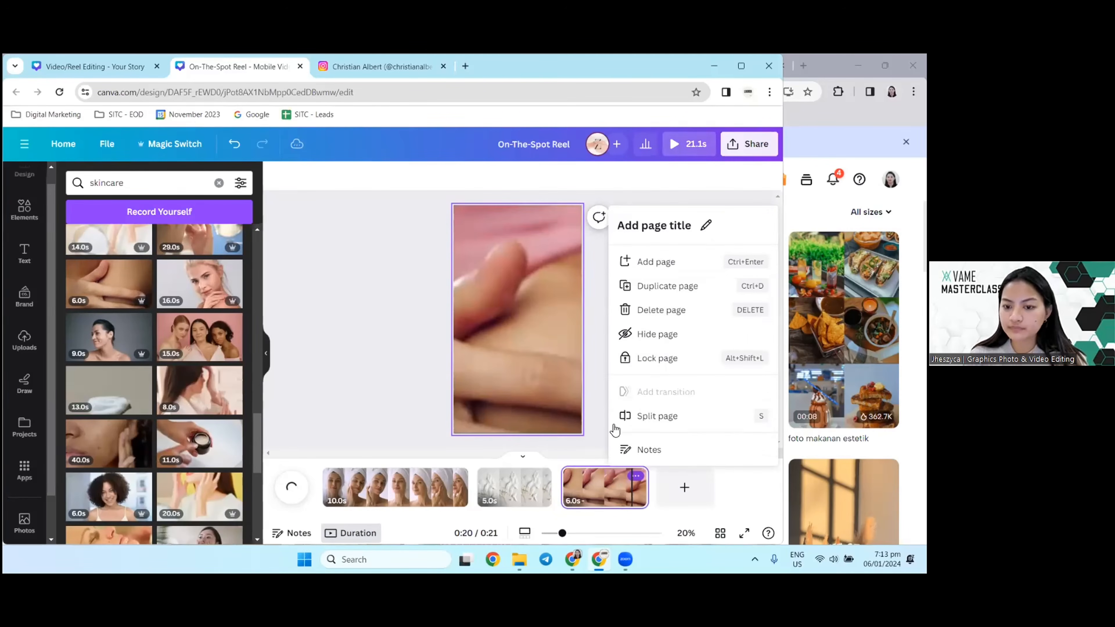
click(423, 279)
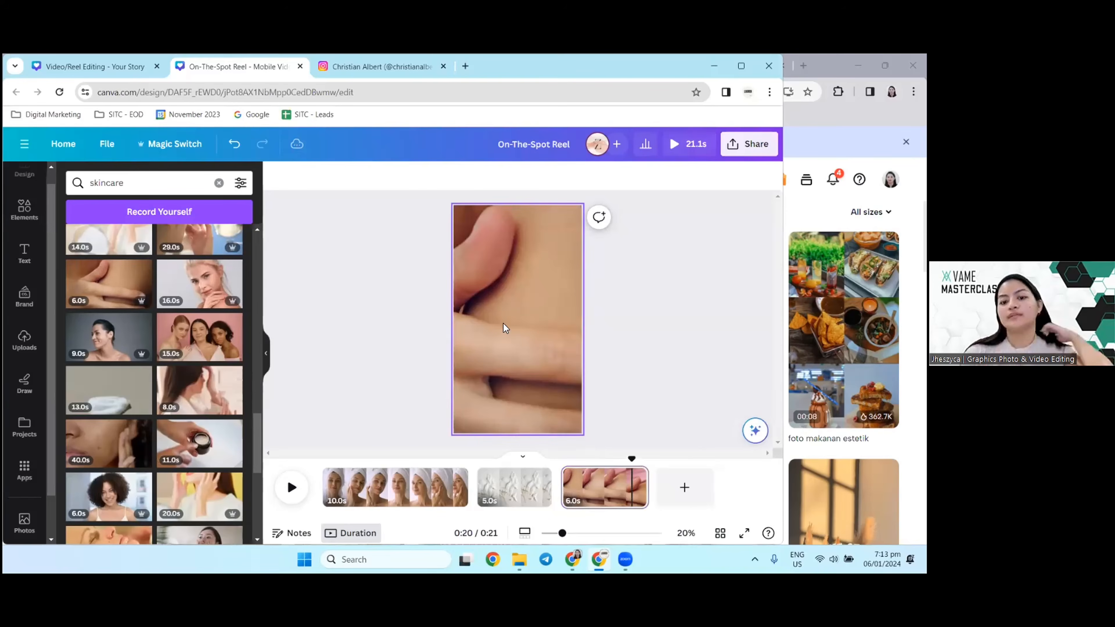
click(683, 149)
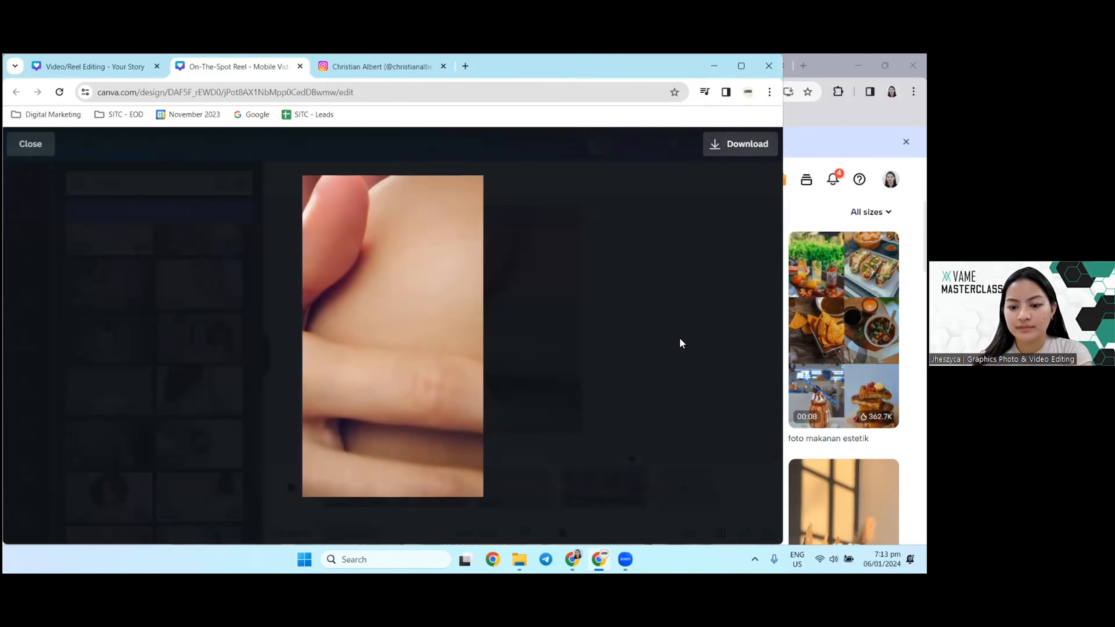
click(696, 300)
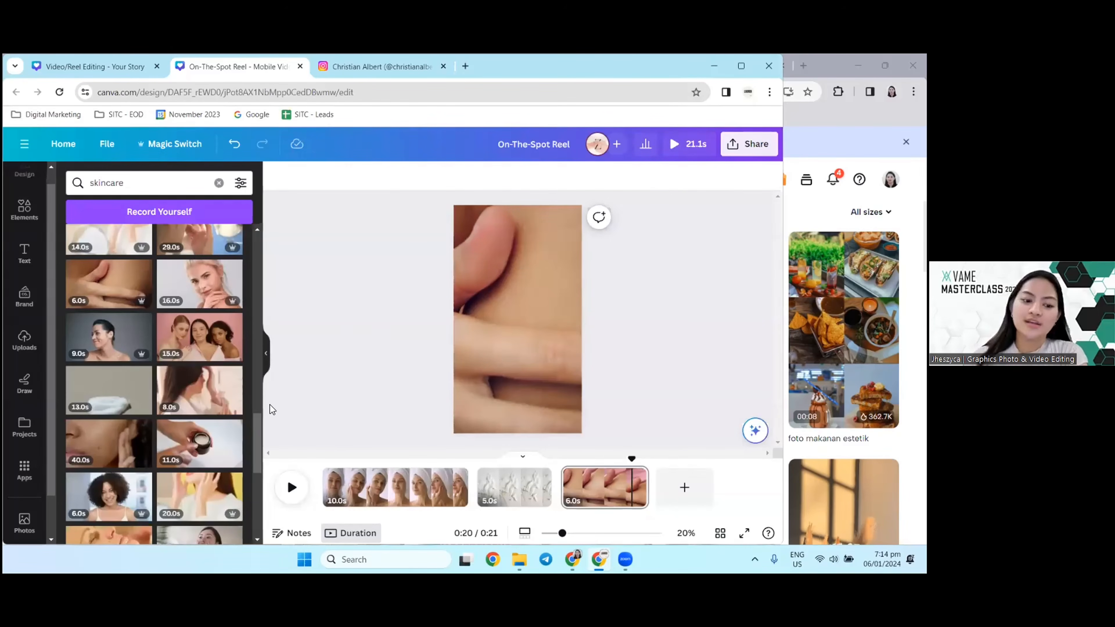
Step: Search the videos for "girl having skincare problems" and place the 15-second clip of a woman touching her face before the first page
scroll(219, 373, down, 3)
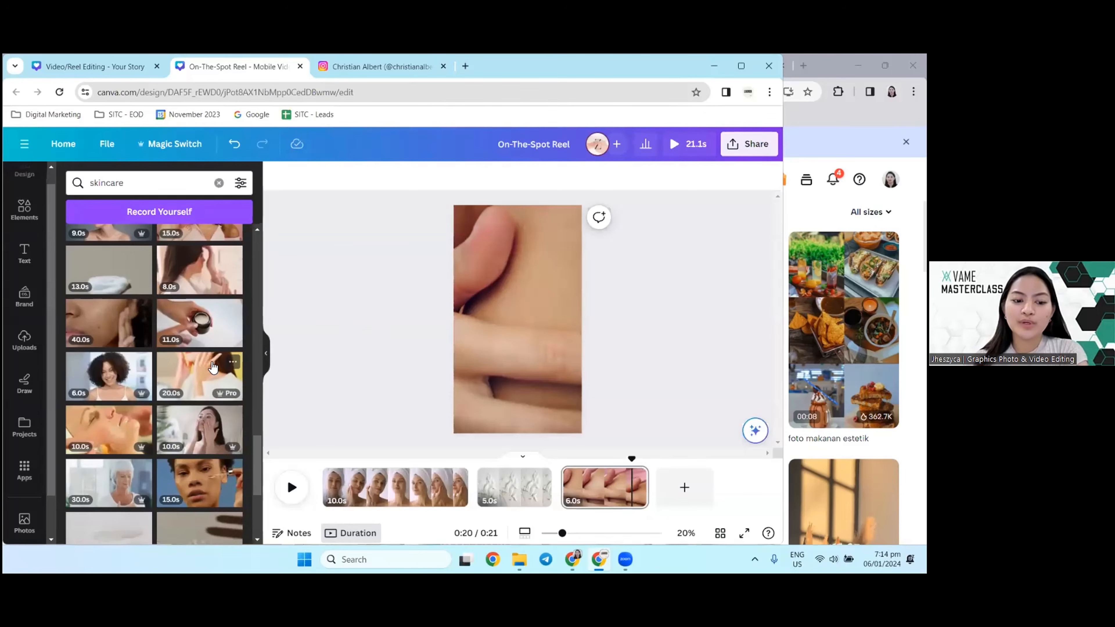
scroll(202, 316, down, 5)
click(160, 190)
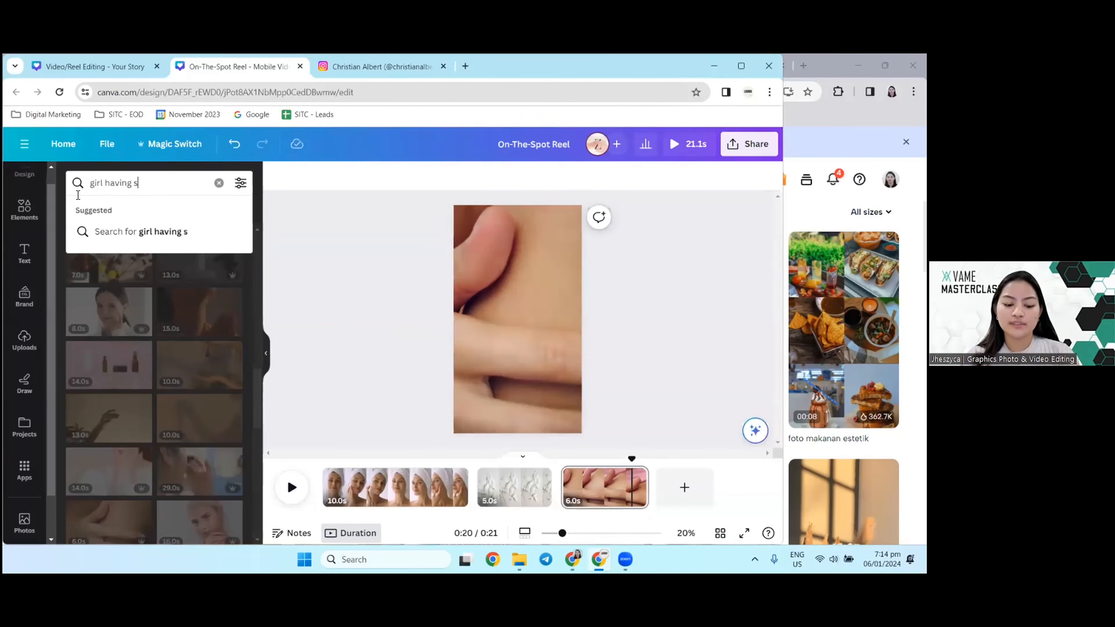
text(problems)
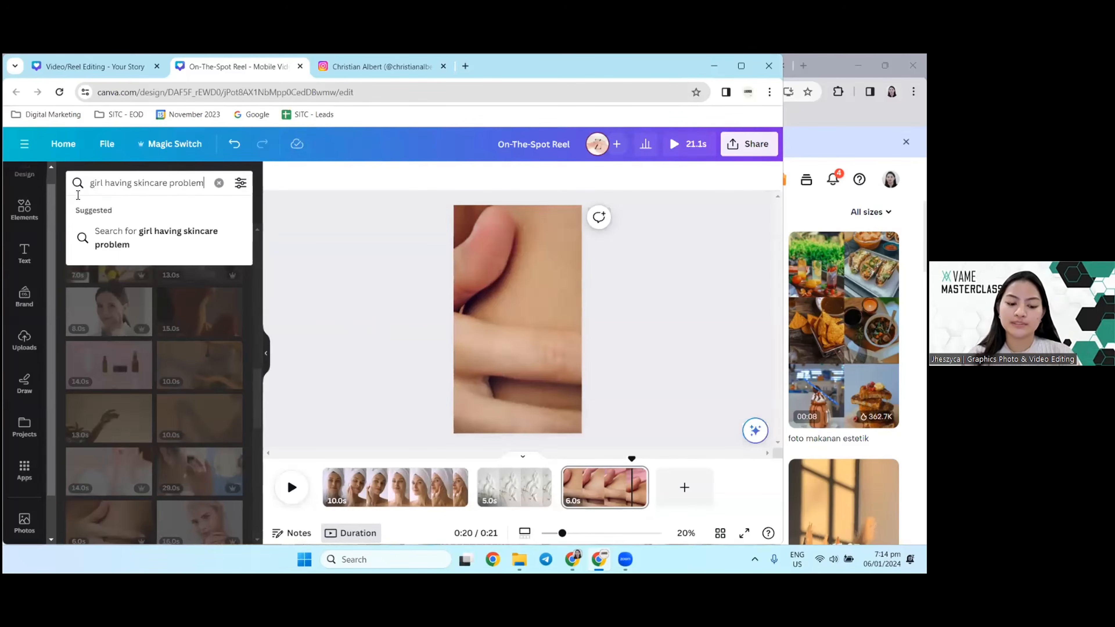
key(Return)
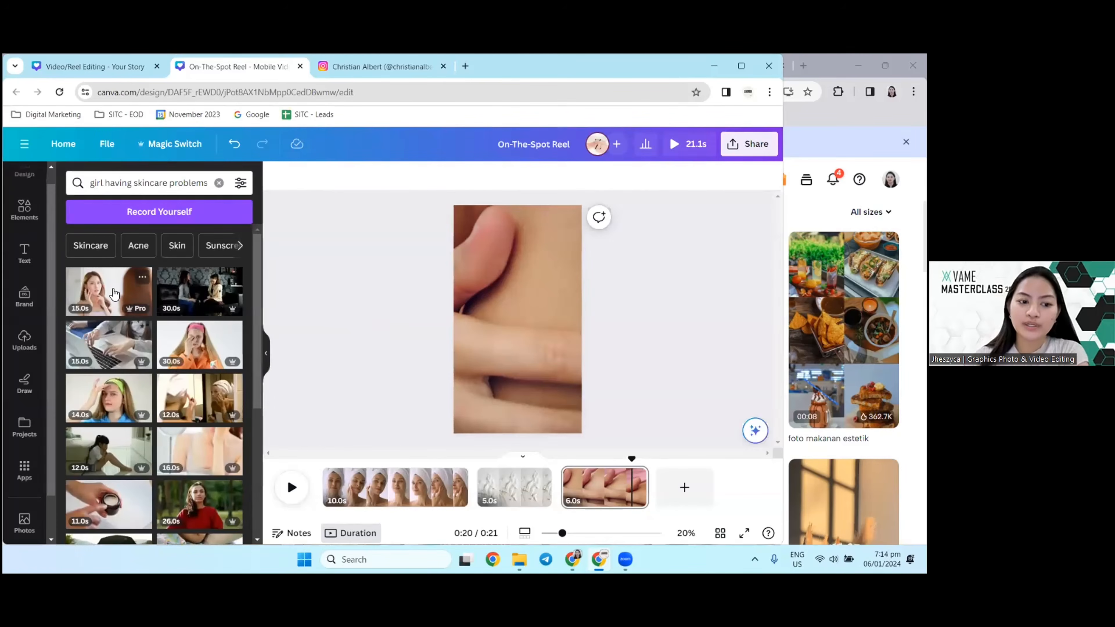
drag(114, 294, 339, 467)
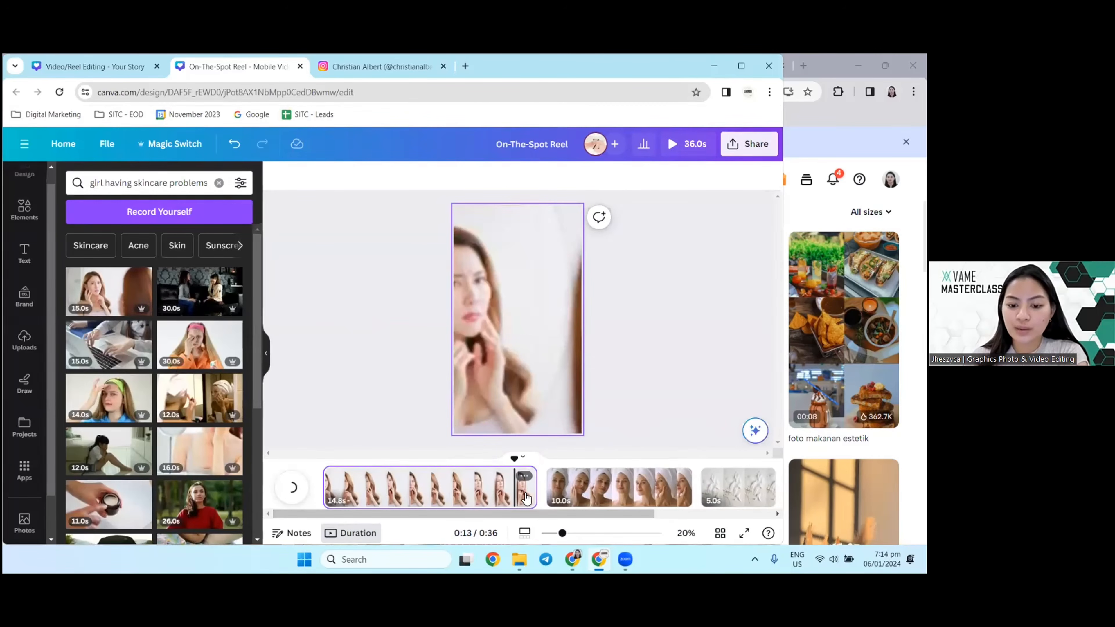
Step: Trim the end of the first page to 4.8 seconds and reposition its video so the woman's face is centred in the frame
drag(516, 500, 393, 500)
double_click(548, 310)
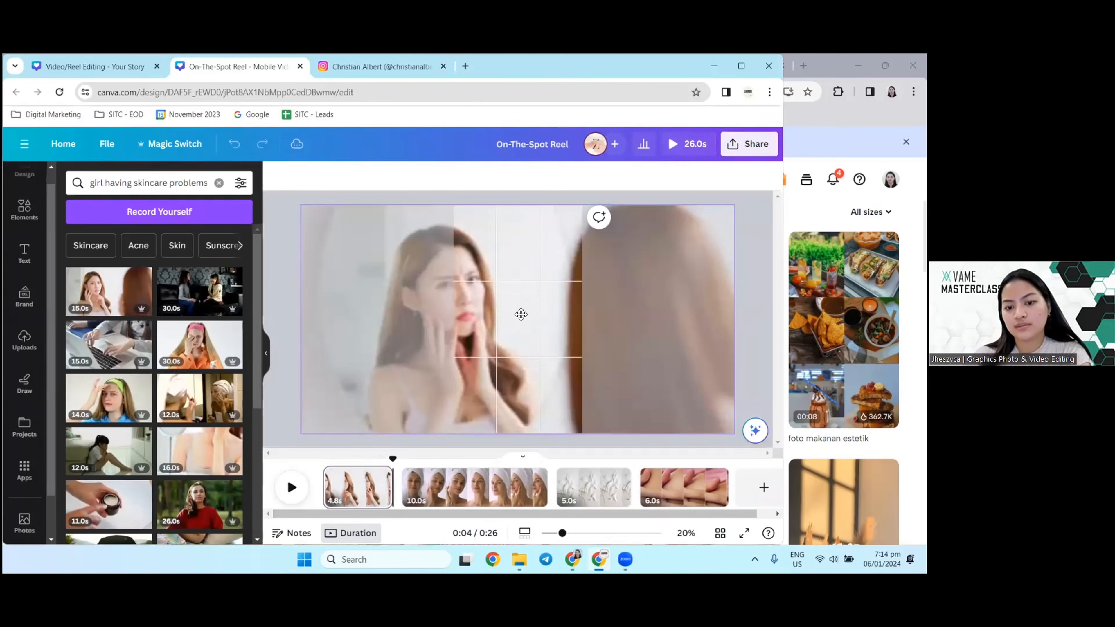
click(328, 319)
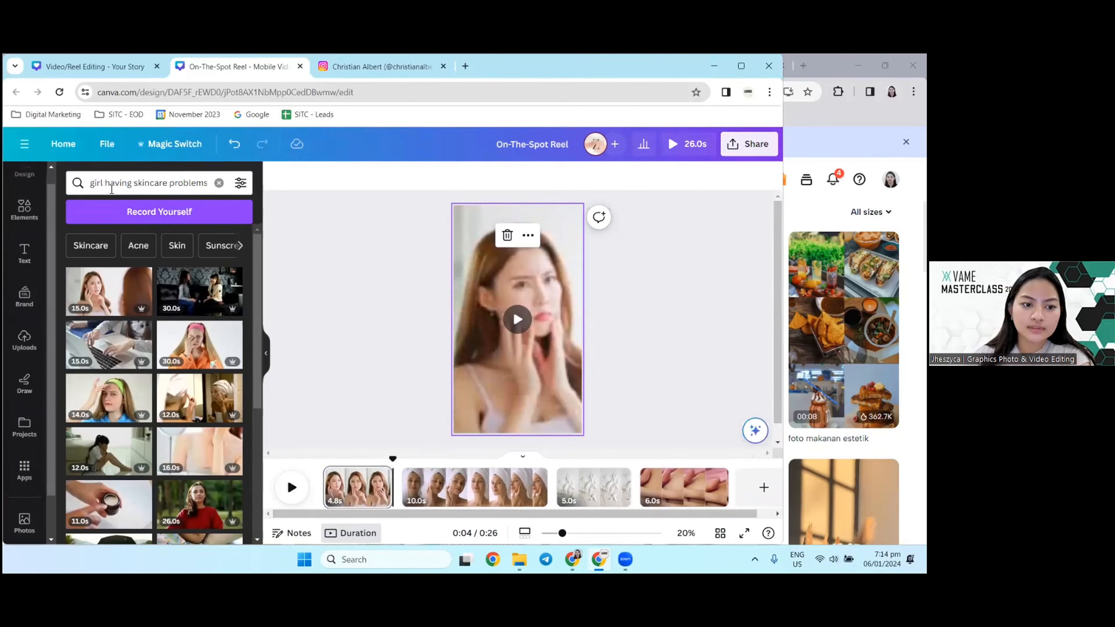
Step: Search the videos for "girl skincare routine" in place of the skincare problems search
drag(104, 184, 166, 181)
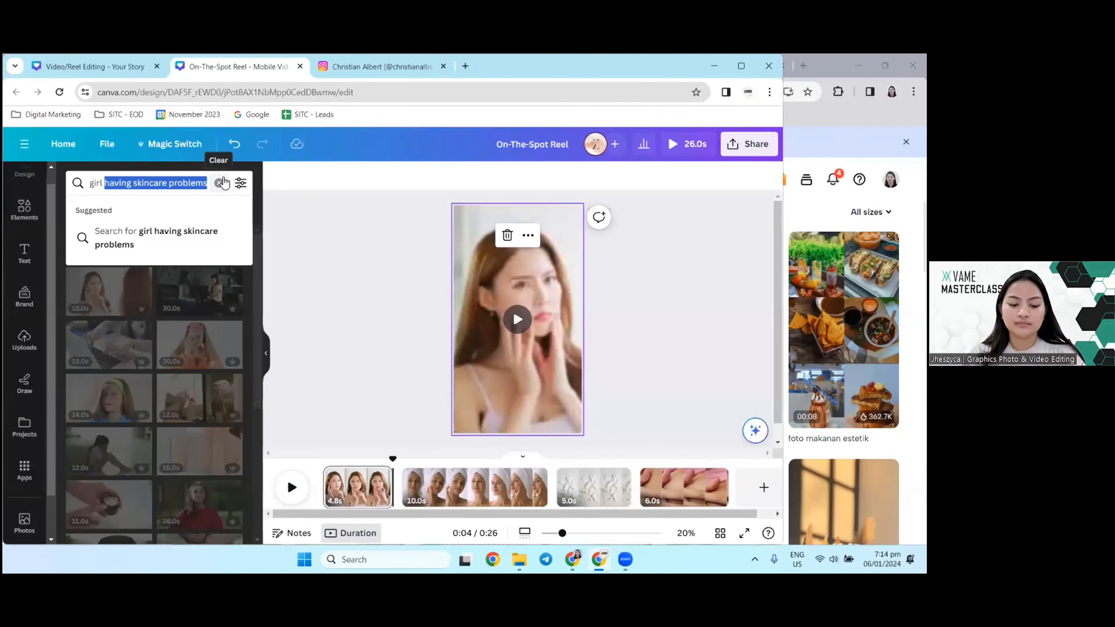
text(skincare routi)
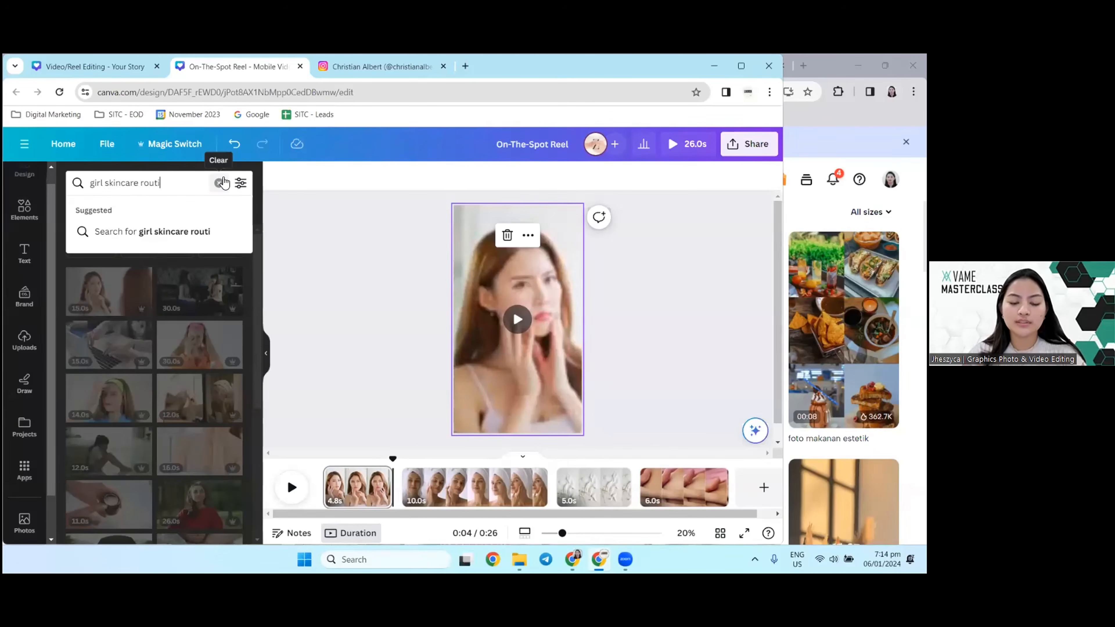
text(ne)
key(Return)
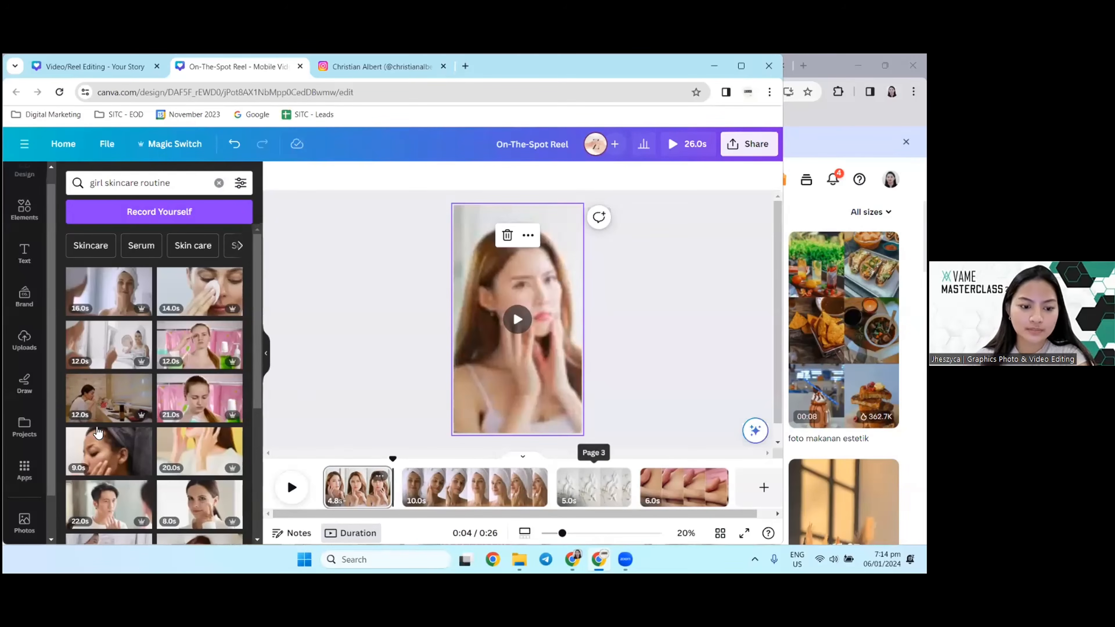
Step: Insert the 14-second clip of a face in a round mirror as the second page and trim its end to 3.0 seconds
scroll(183, 350, down, 4)
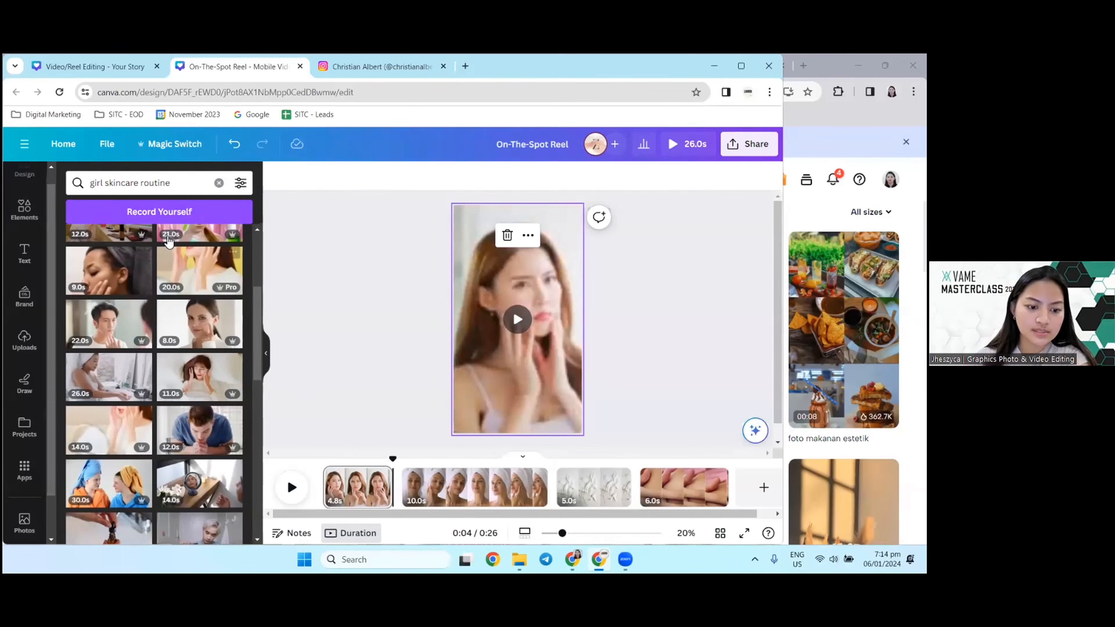
scroll(182, 354, down, 4)
drag(198, 305, 403, 492)
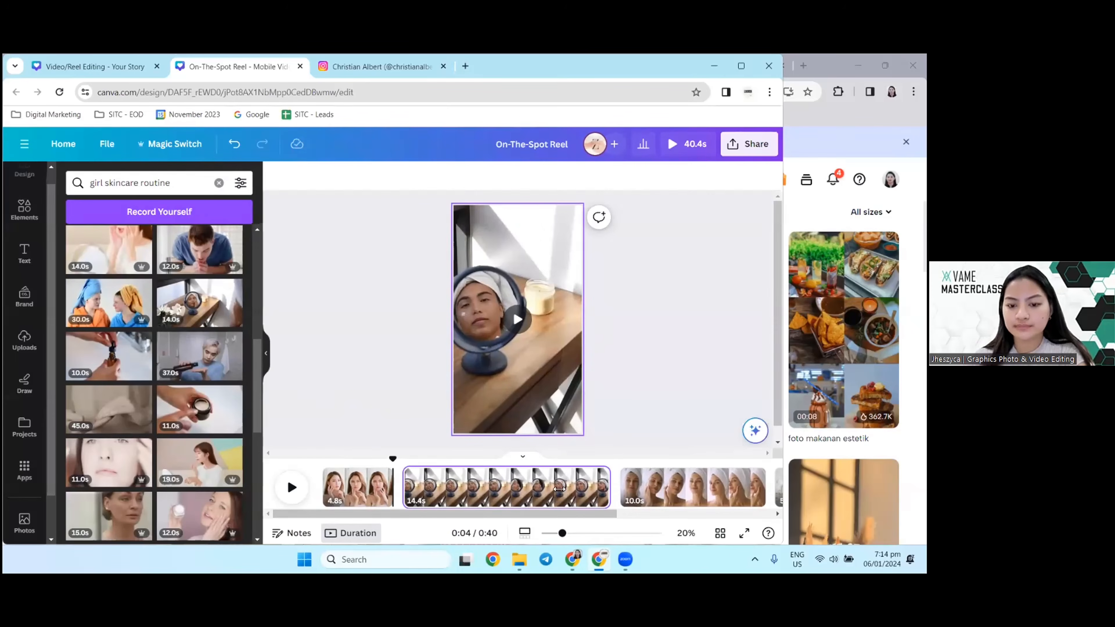
drag(609, 491, 439, 500)
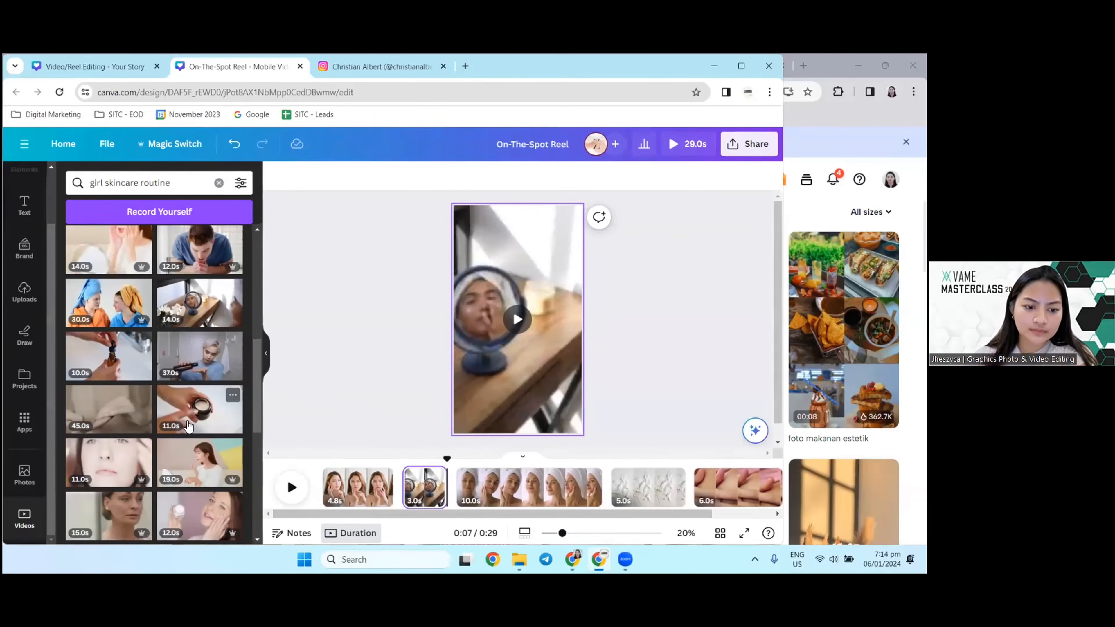
Step: Replace the round-mirror clip with the 11-second clip of hands holding a cream jar and trim its end to 3.5 seconds
drag(188, 425, 424, 483)
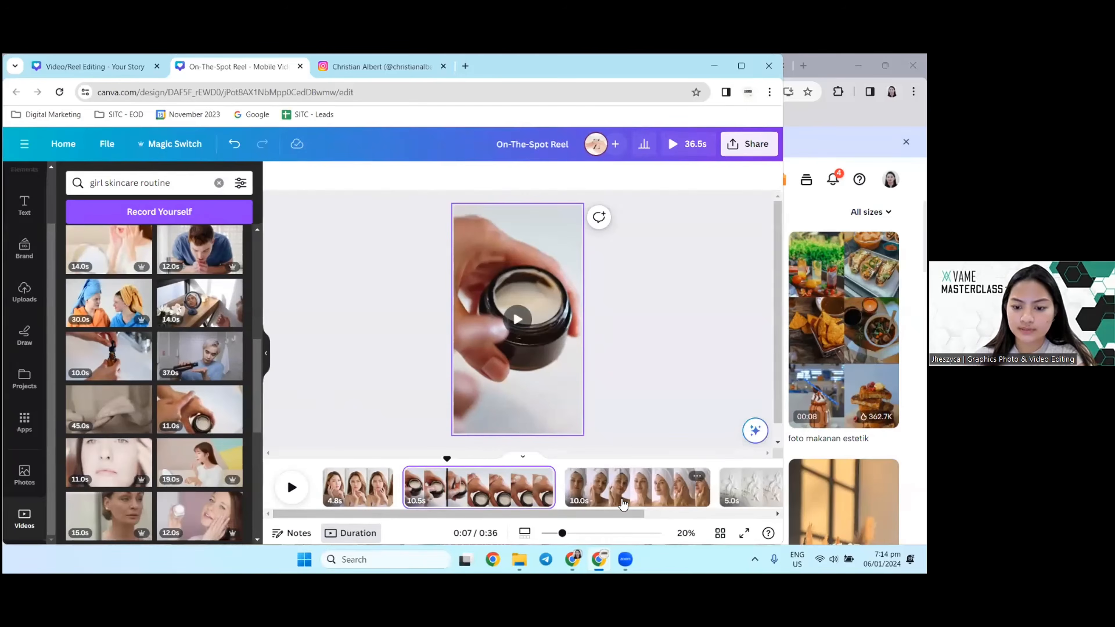
click(516, 487)
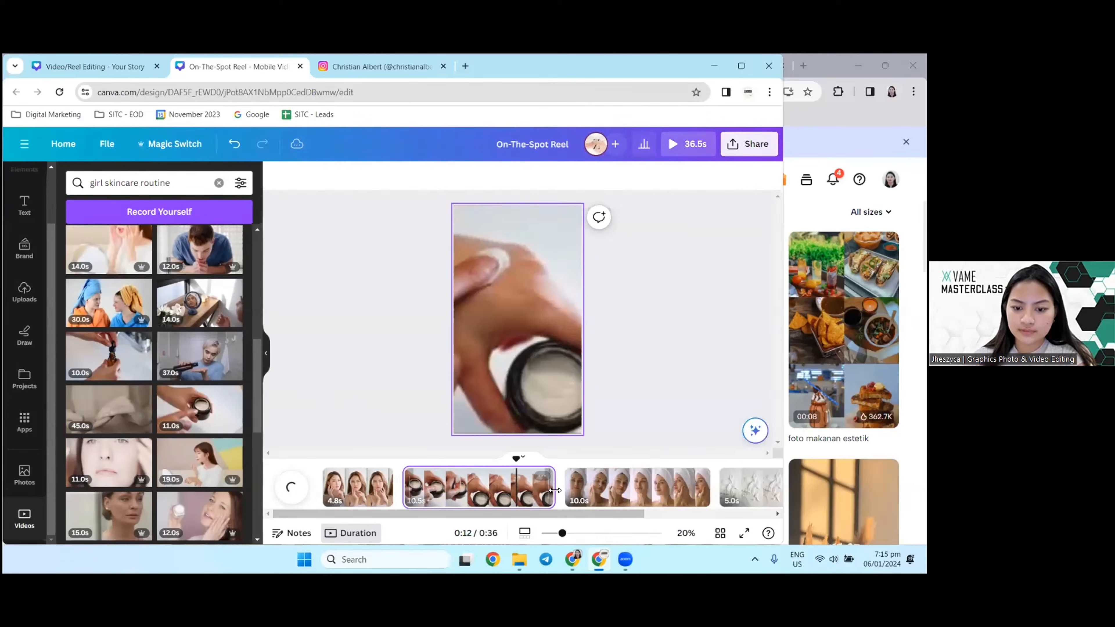
drag(552, 487, 454, 497)
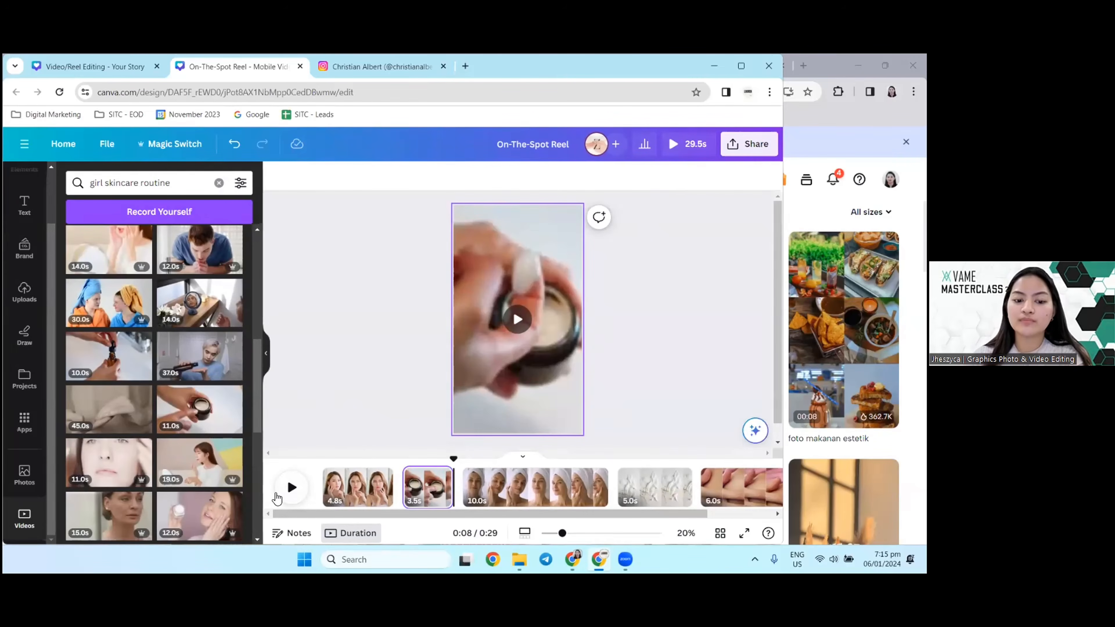
Step: Preview the opening clips from the first page and shorten the clip of the woman touching her face to 2.5 seconds
click(277, 495)
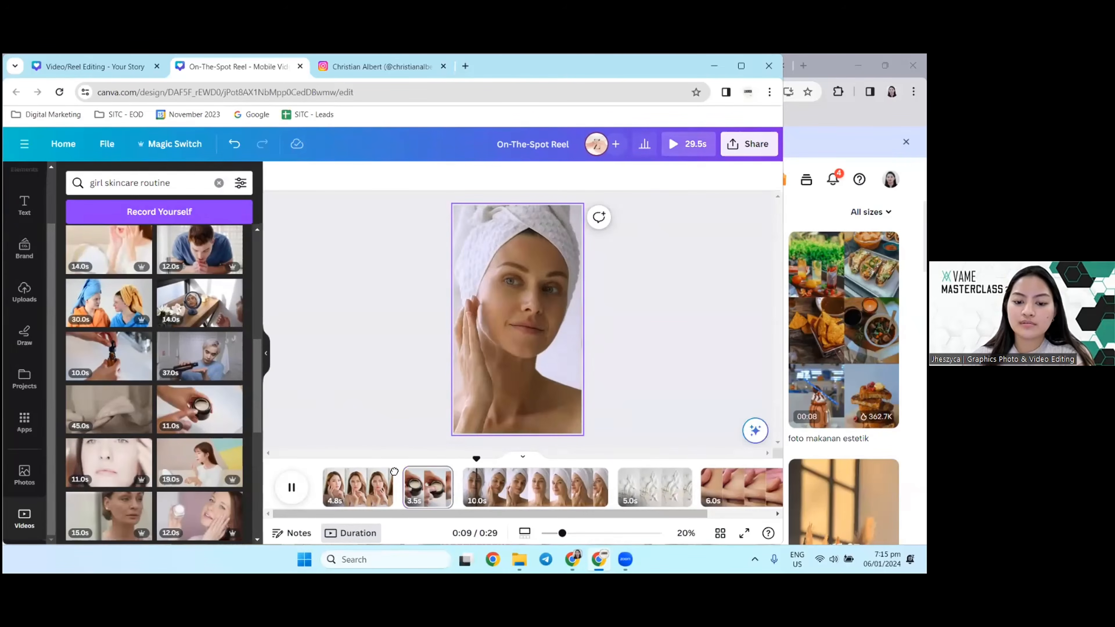
click(333, 485)
click(291, 487)
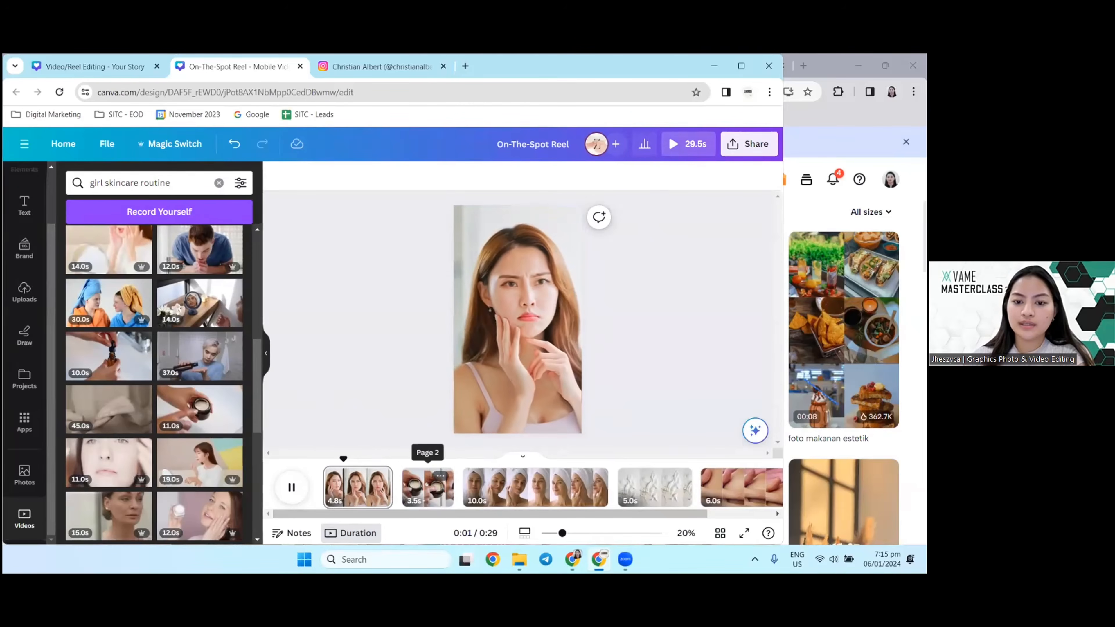
click(379, 491)
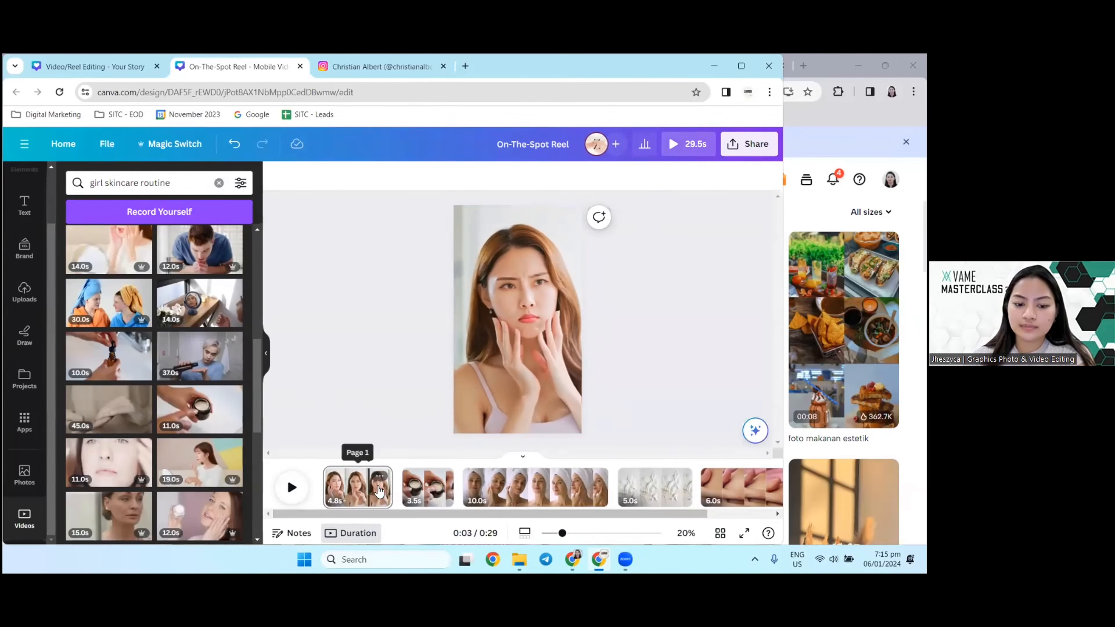
drag(391, 489, 363, 488)
Step: Play the reel through the towel-wrapped woman clip and into the cream texture clip to check how the pages flow
click(290, 488)
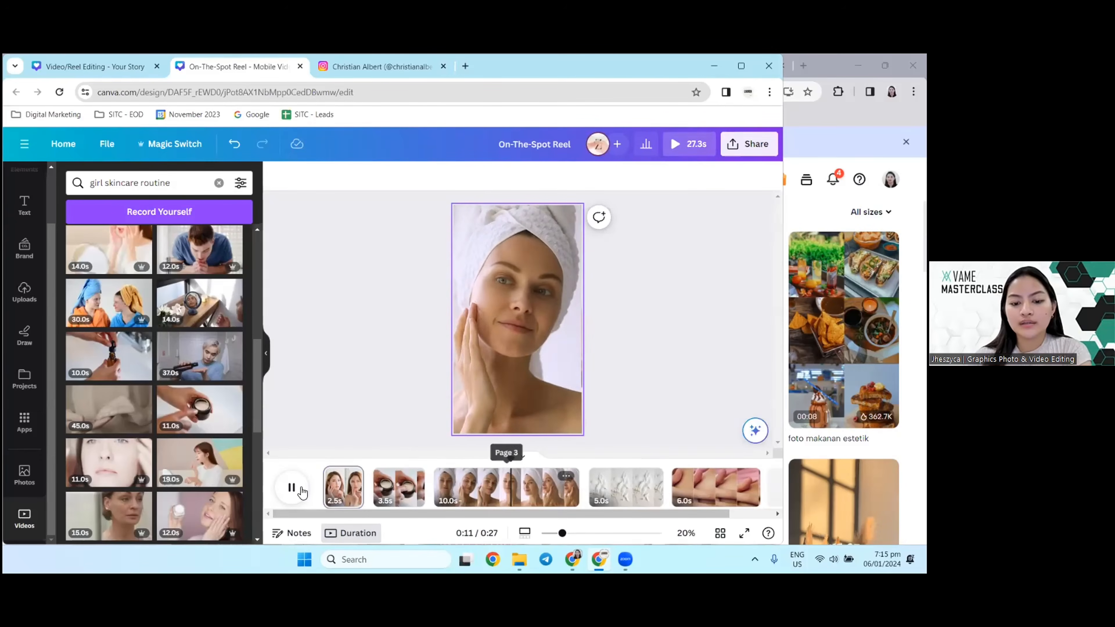
click(292, 487)
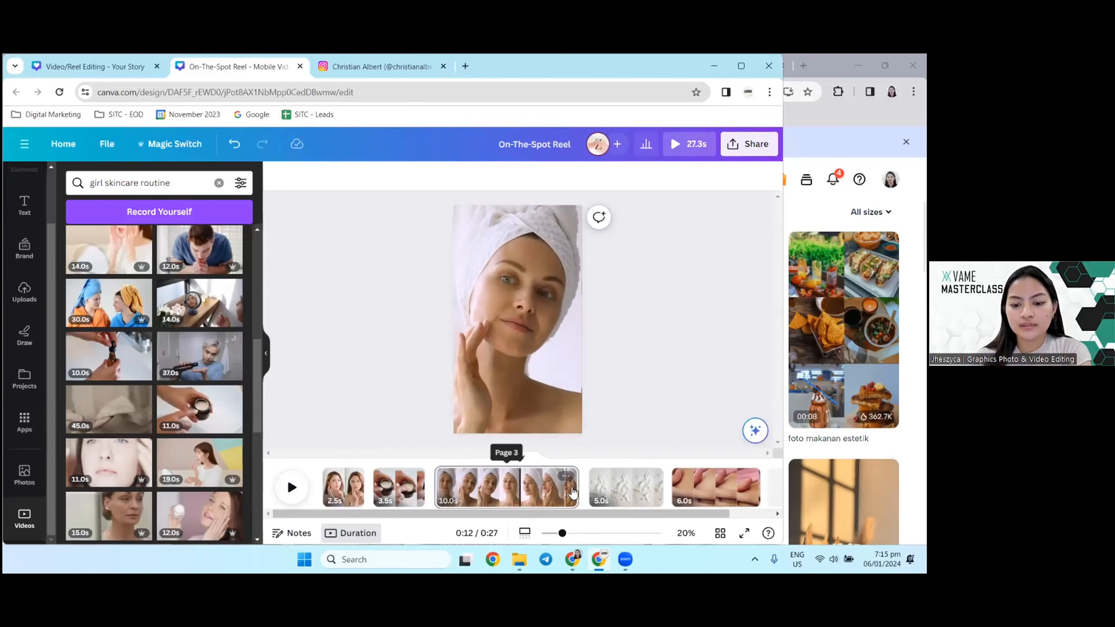
drag(495, 512, 594, 510)
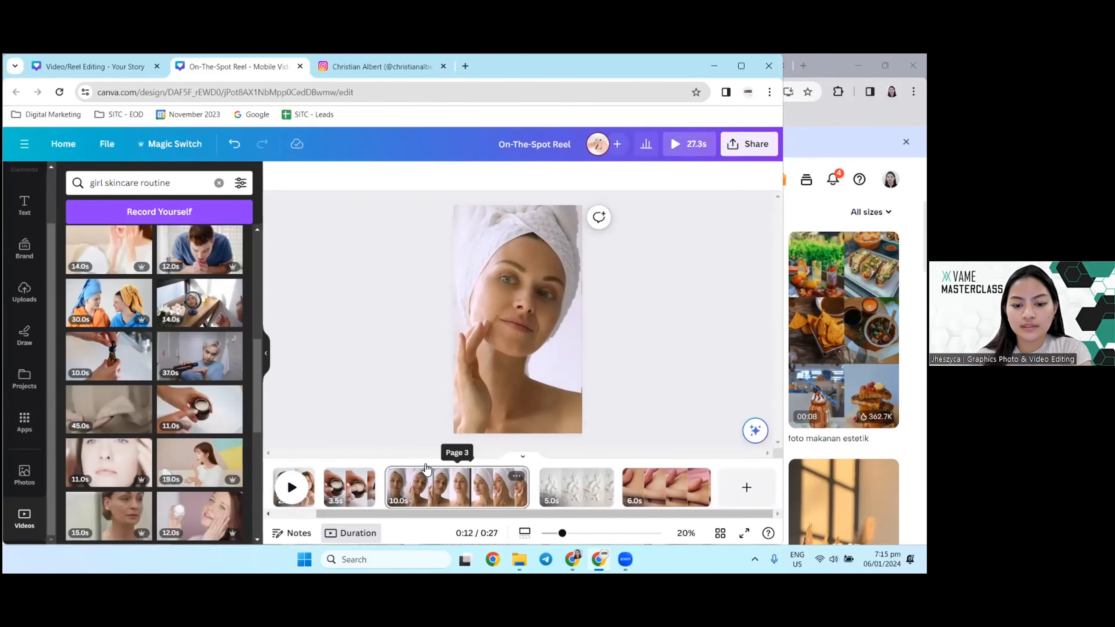
click(292, 487)
scroll(188, 425, down, 3)
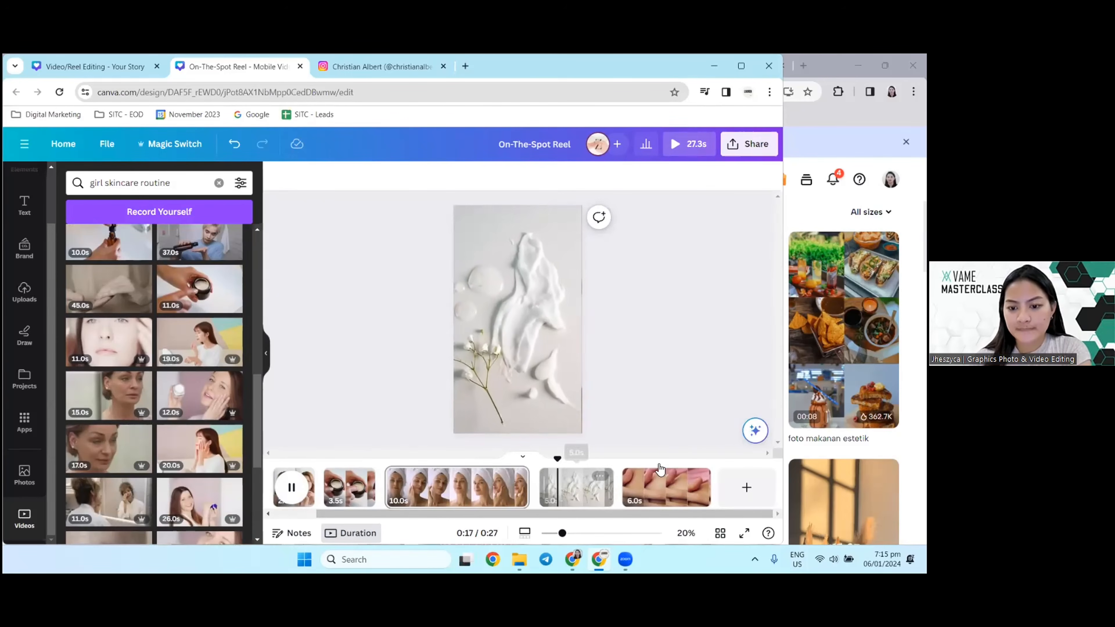
click(293, 488)
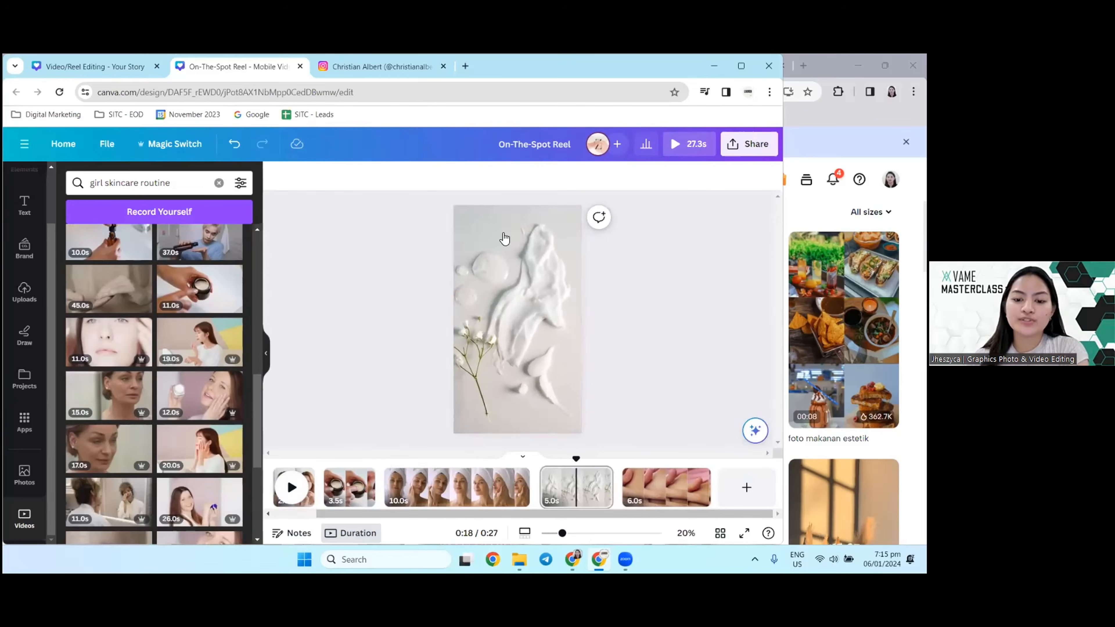
Step: Replace the video search with "skincare product" to find product footage for the reel
scroll(197, 374, down, 5)
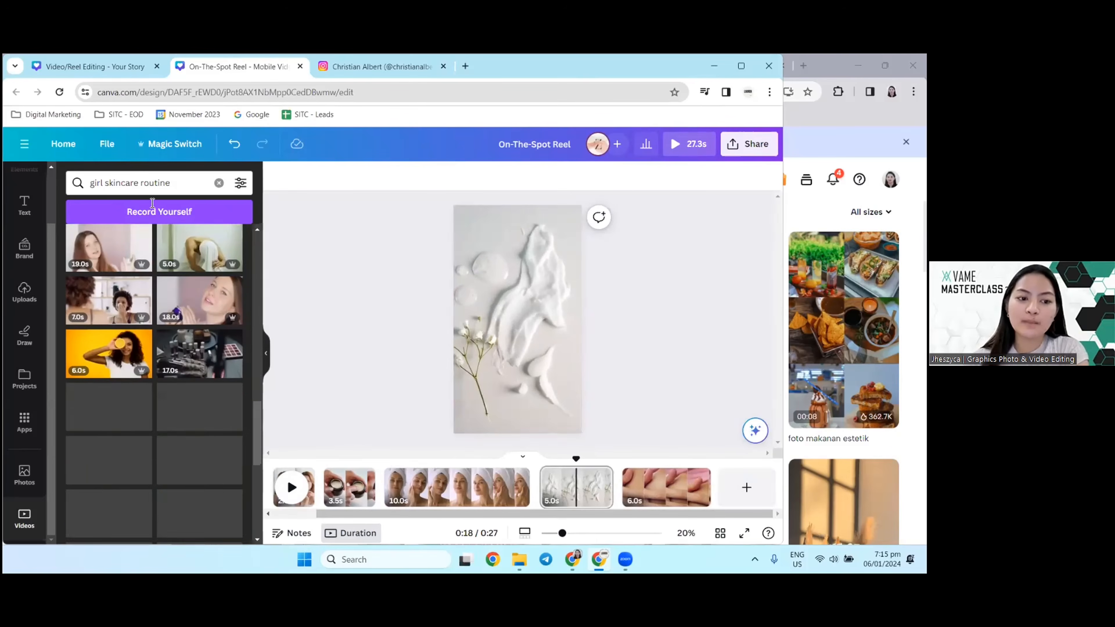
drag(105, 186, 89, 185)
key(BackSpace)
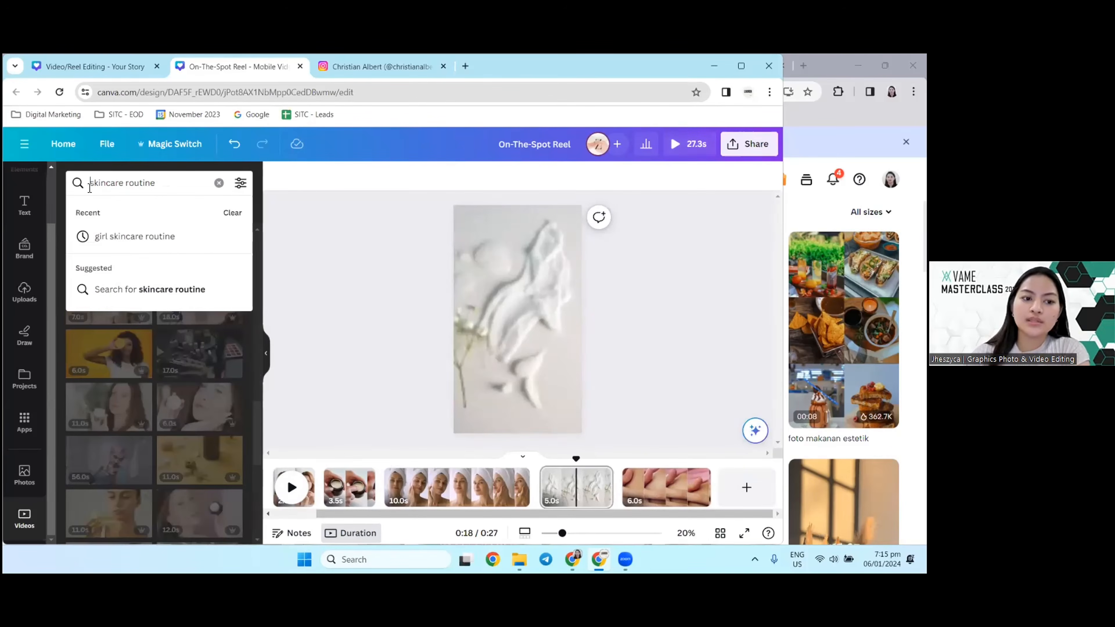
click(161, 187)
drag(161, 188, 125, 189)
text(product)
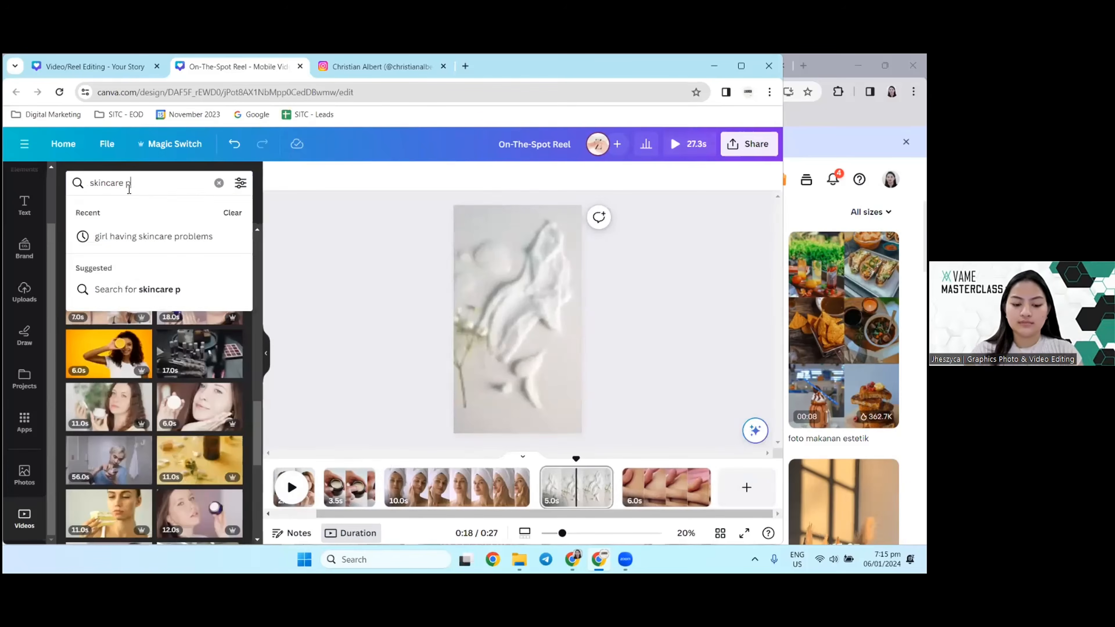
key(Return)
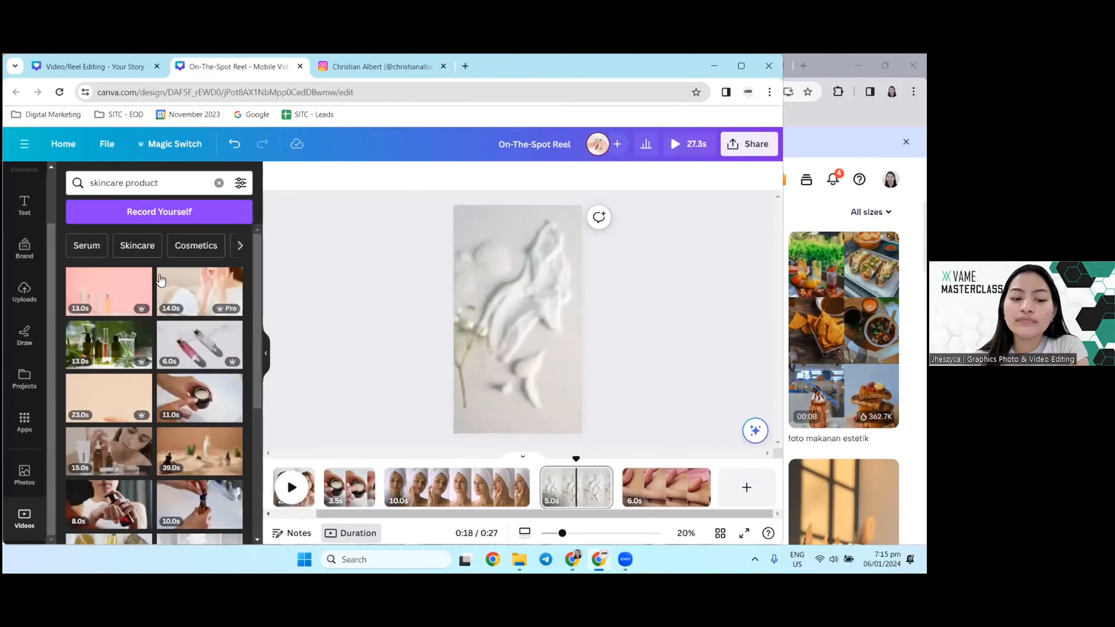
Step: Add the 6-second clip of two serum bottles on marble as the last page and look over the whole timeline
scroll(222, 382, down, 1)
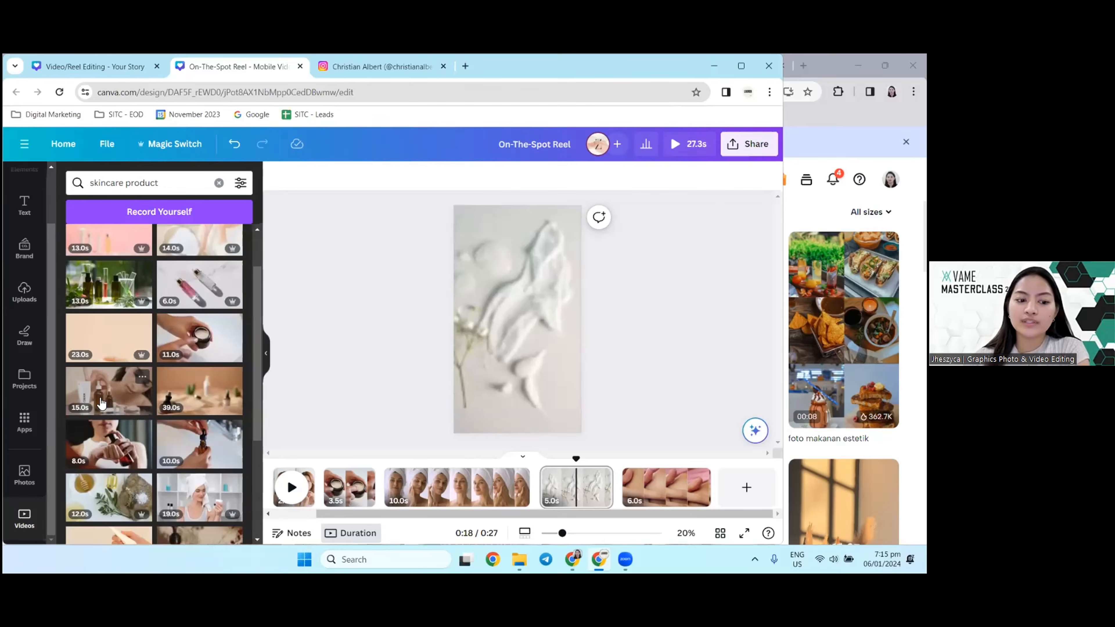
drag(199, 285, 712, 477)
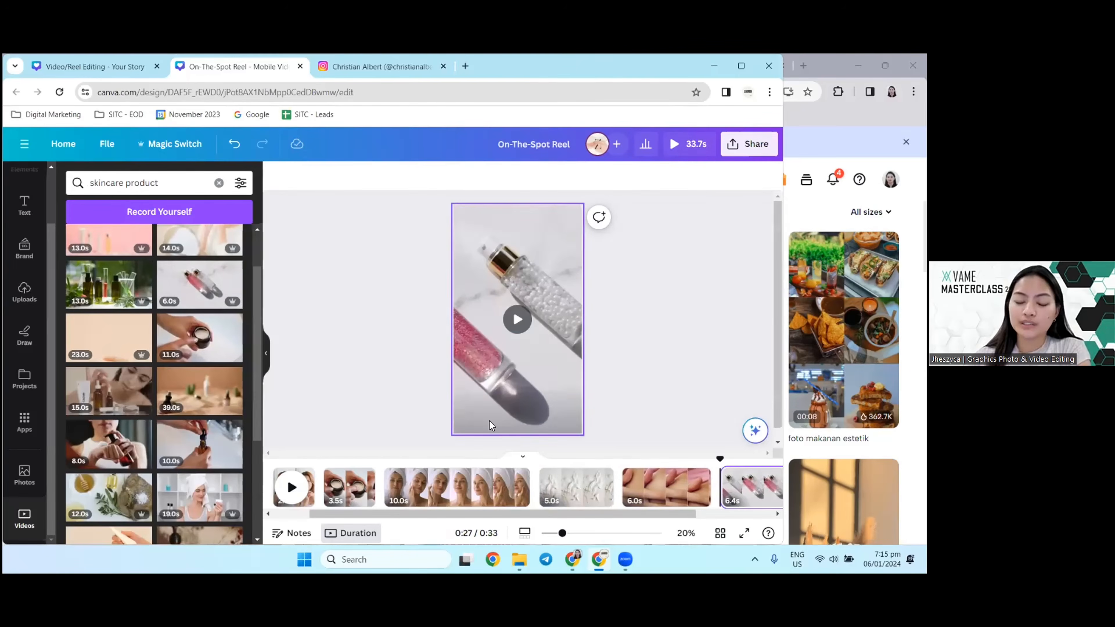
drag(436, 512, 518, 538)
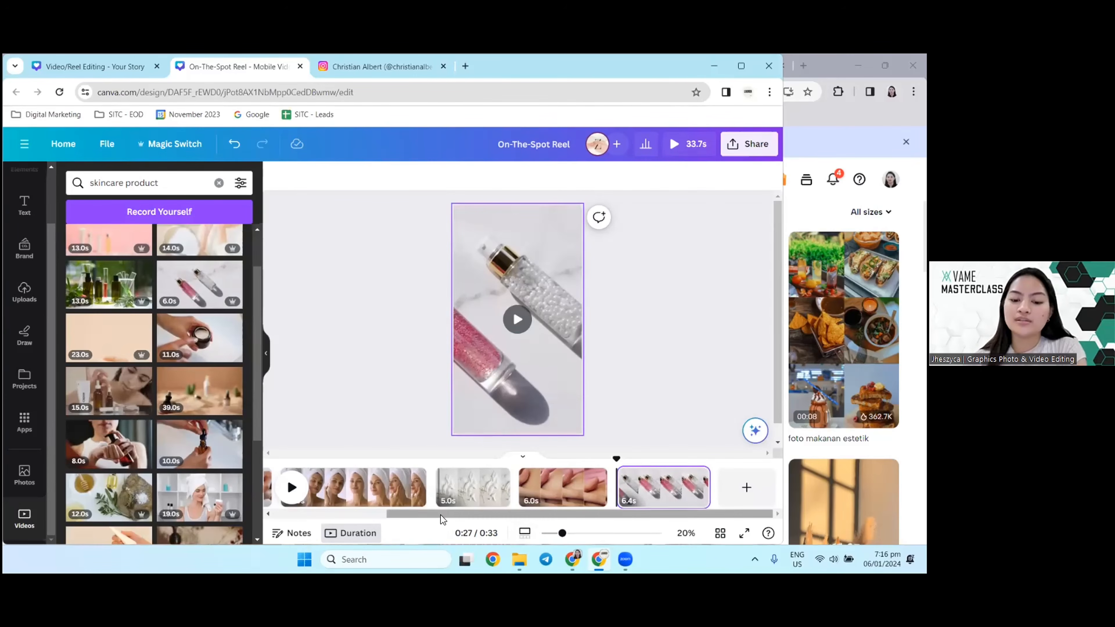
drag(447, 514, 334, 518)
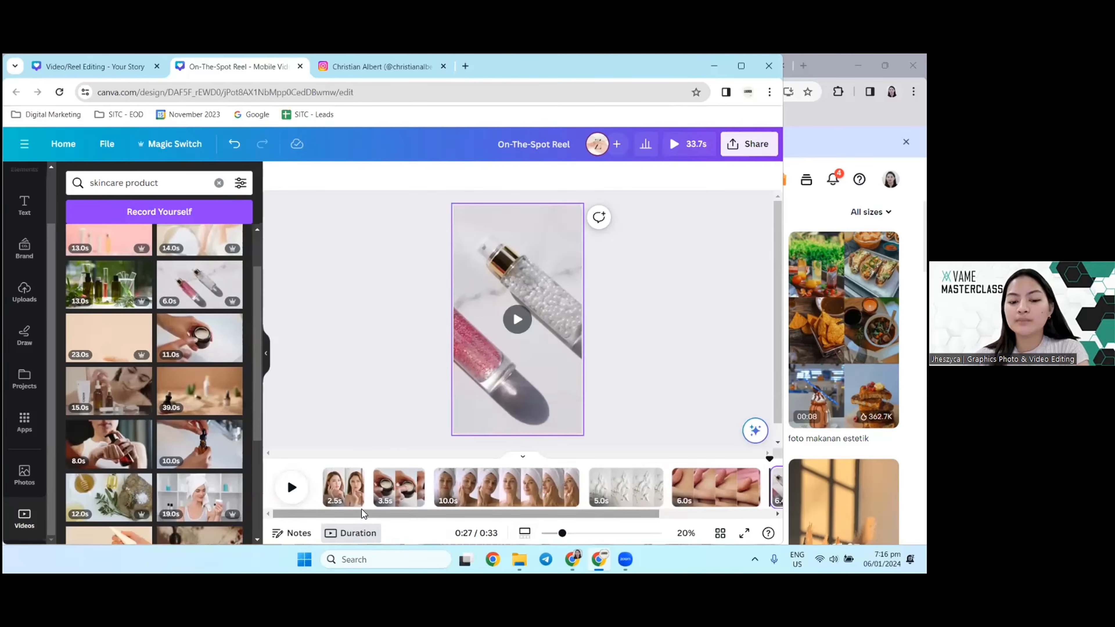
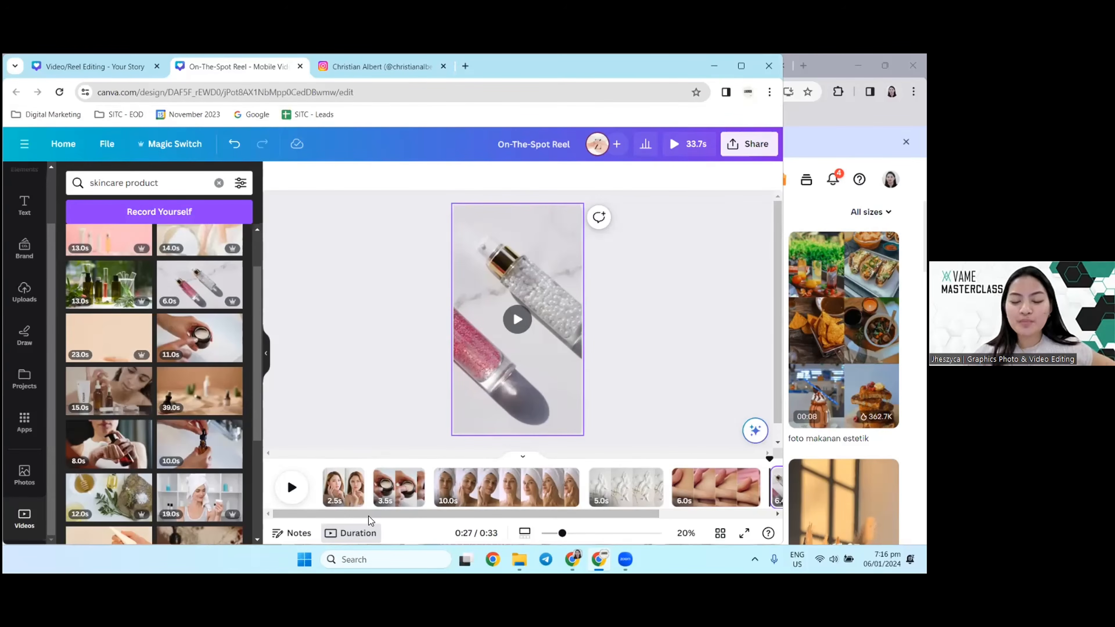
Step: Play the serum bottles clip on the last page and look over the timeline
drag(368, 516, 487, 536)
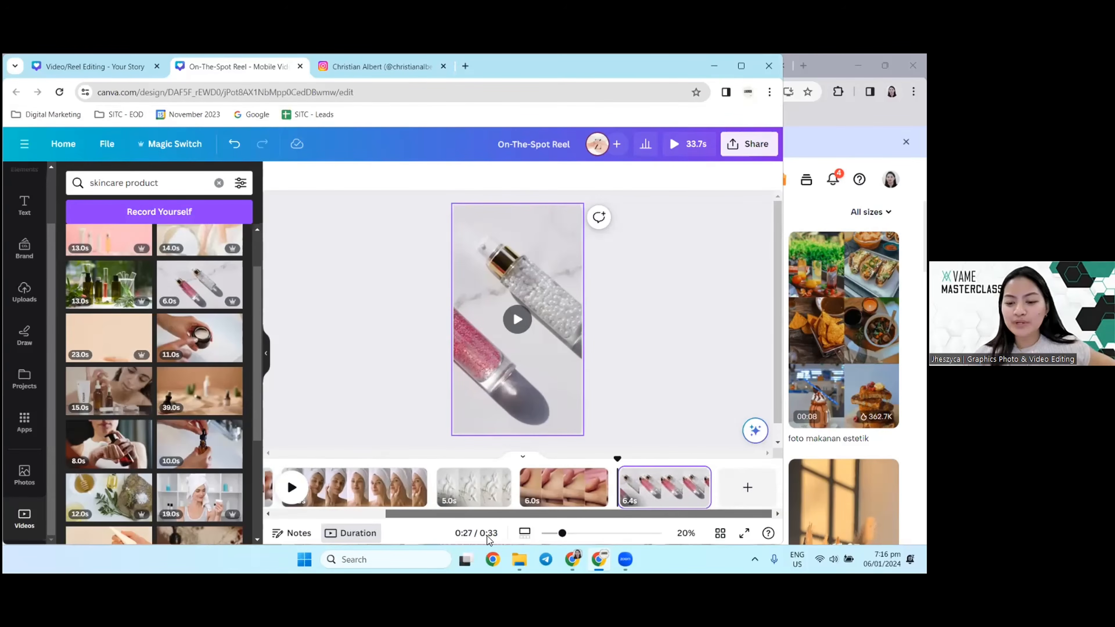
click(517, 320)
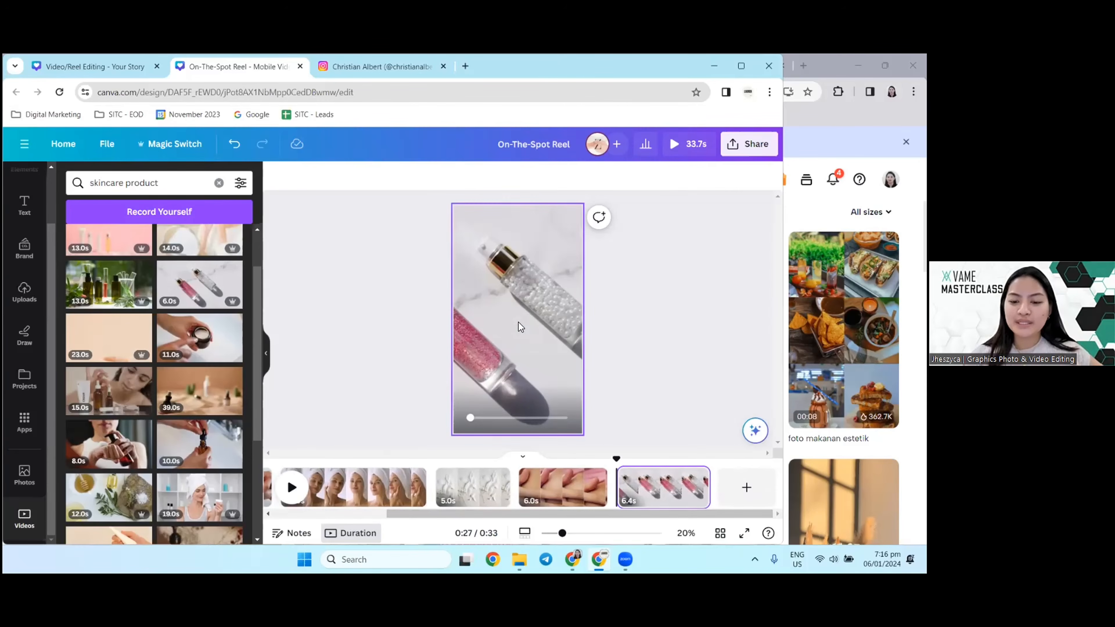
drag(544, 513, 431, 513)
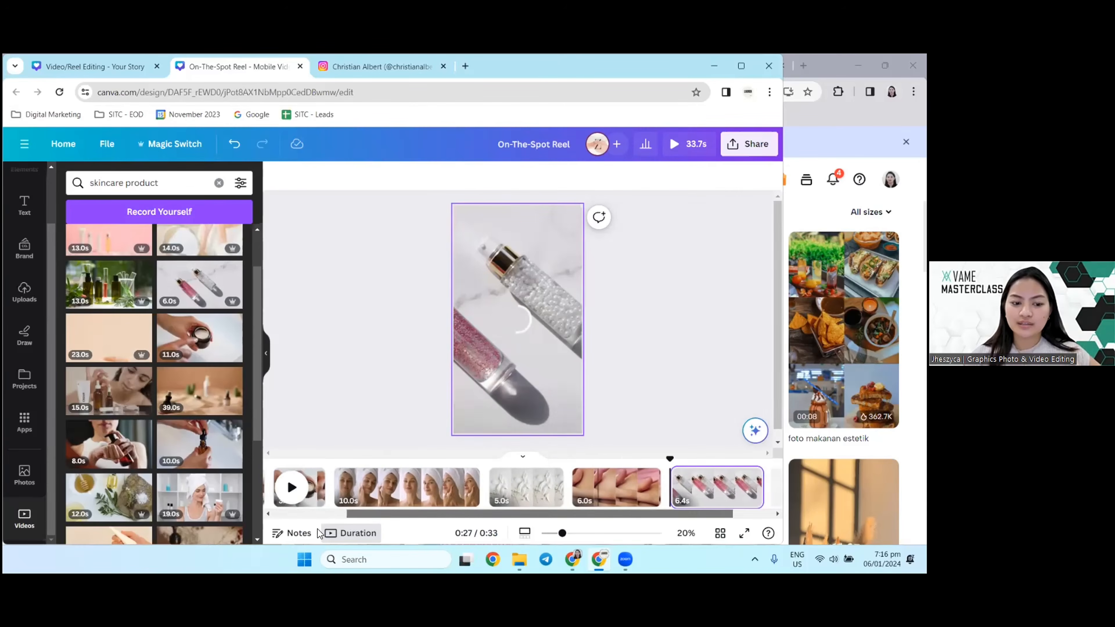
click(25, 219)
click(178, 313)
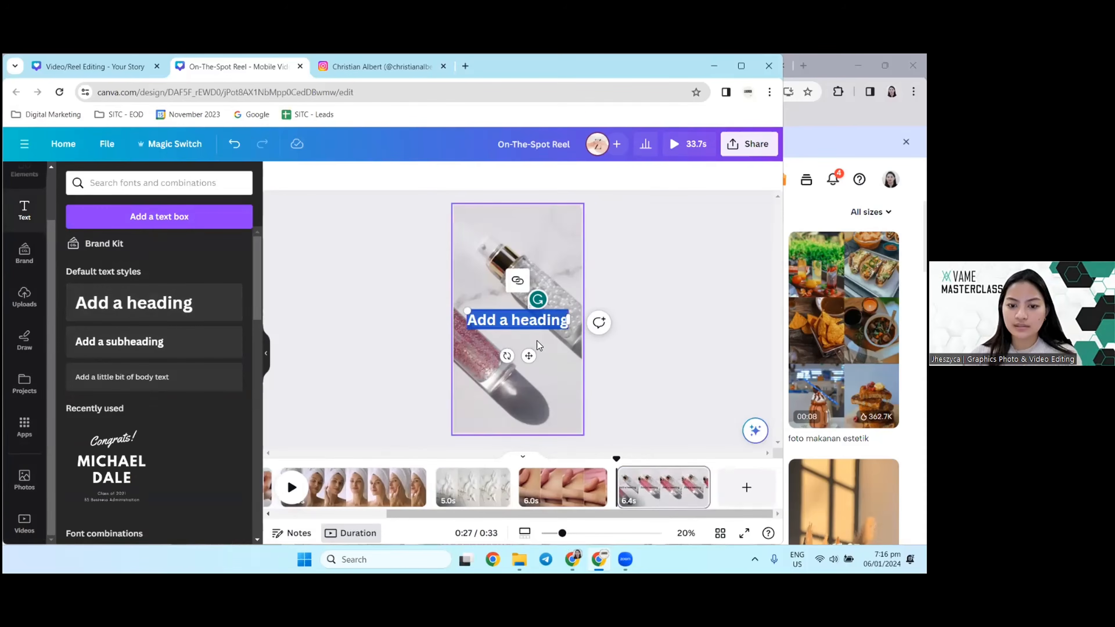
key(BackSpace)
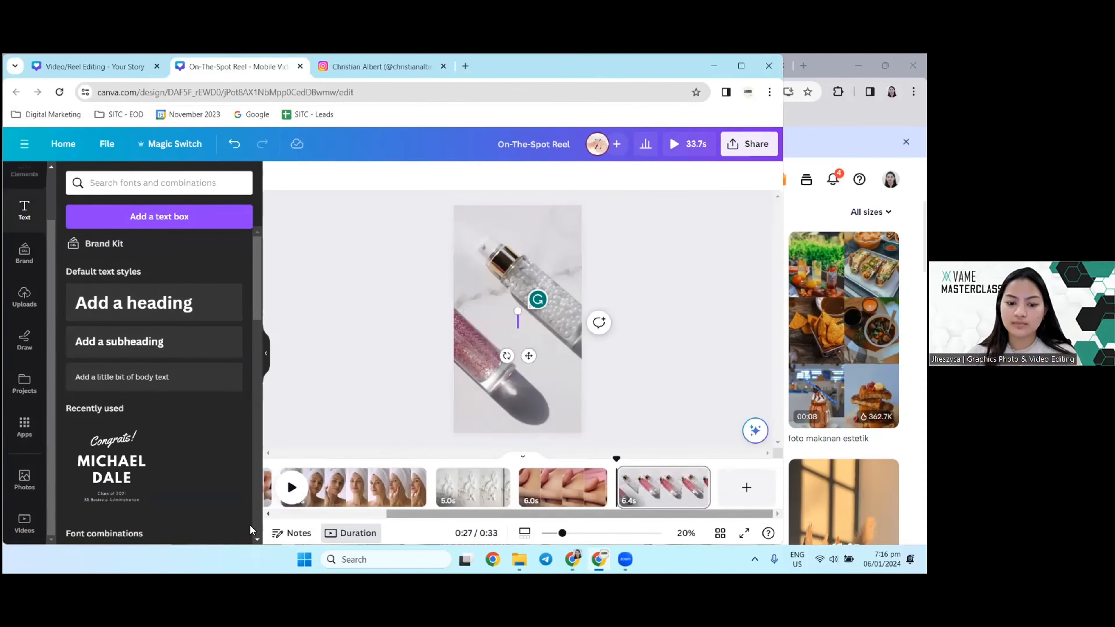
Step: Add a heading reading "SKINCARE PROBLEMS?" to the first page, over the woman touching her face
scroll(333, 488, left, 3)
click(343, 487)
click(218, 323)
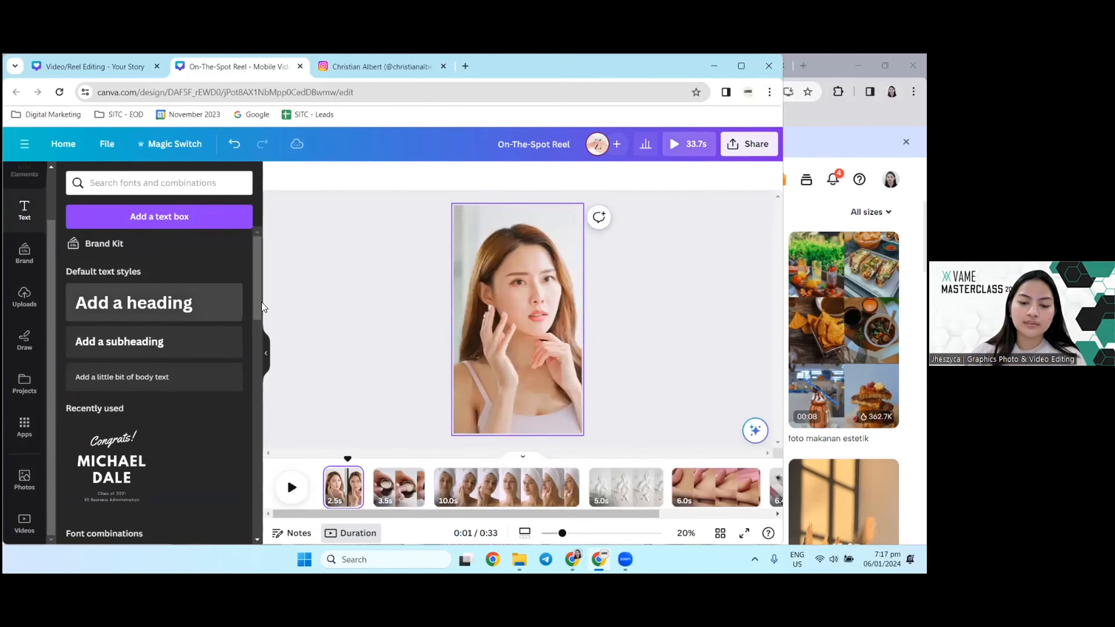
key(Caps_Lock)
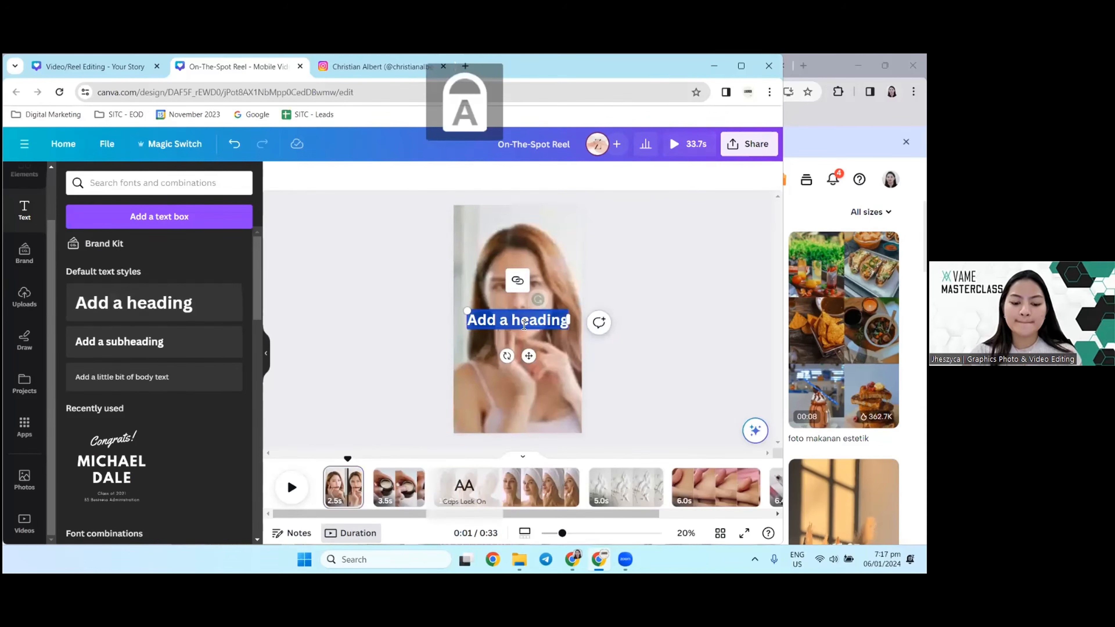
text(SKINCARE PROBLEM)
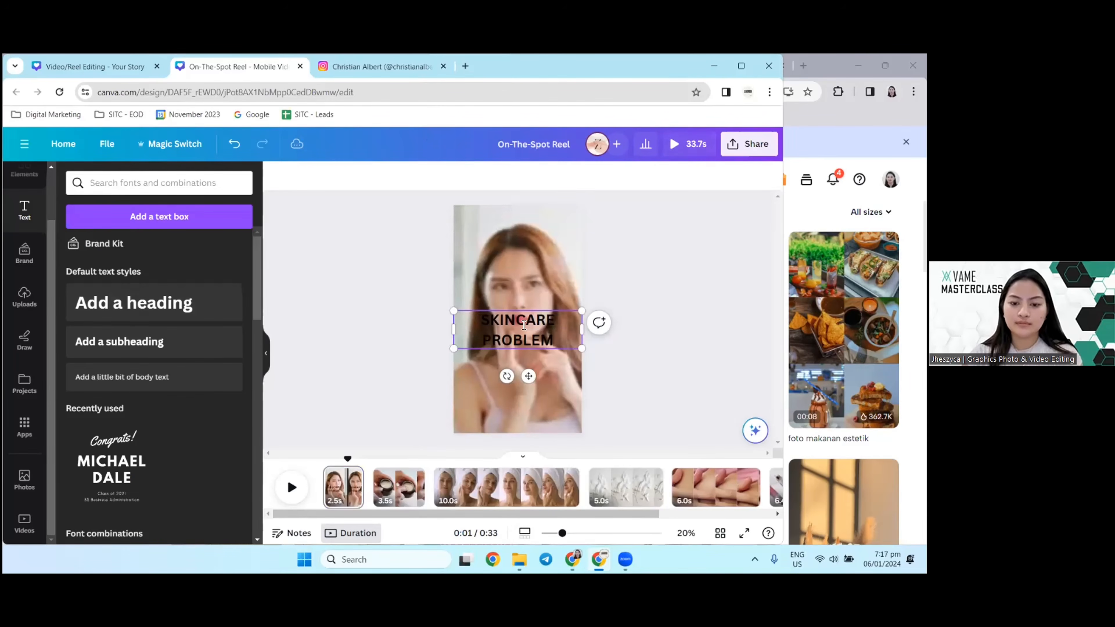
text(S?)
Step: Move the "SKINCARE PROBLEMS?" heading slightly higher over the woman's face and give the canvas more room
key(ctrl+a)
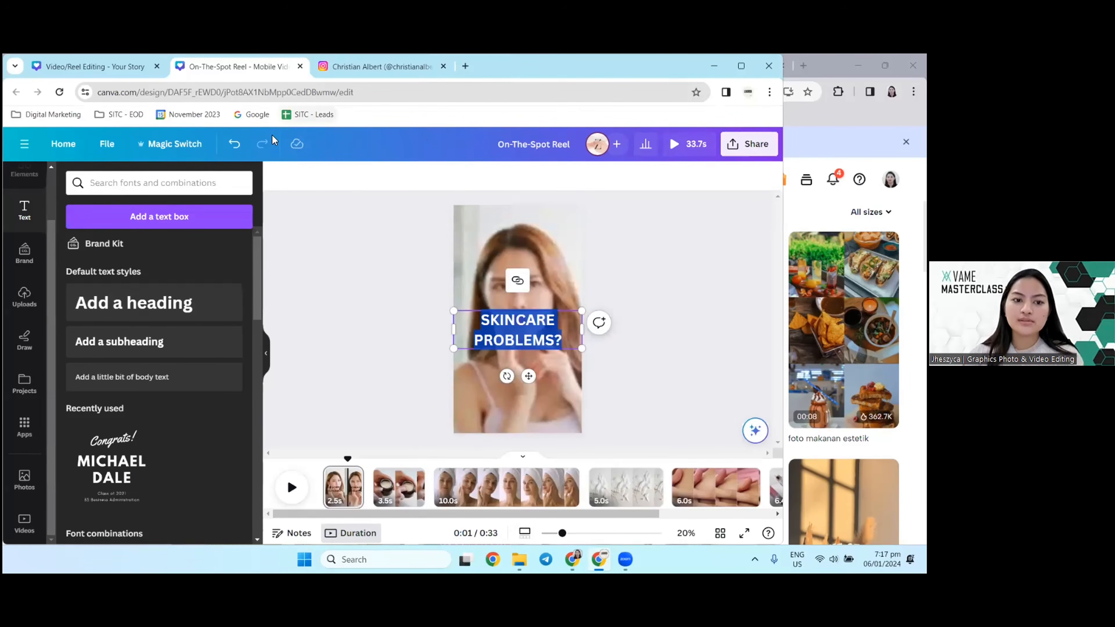
click(415, 240)
click(542, 352)
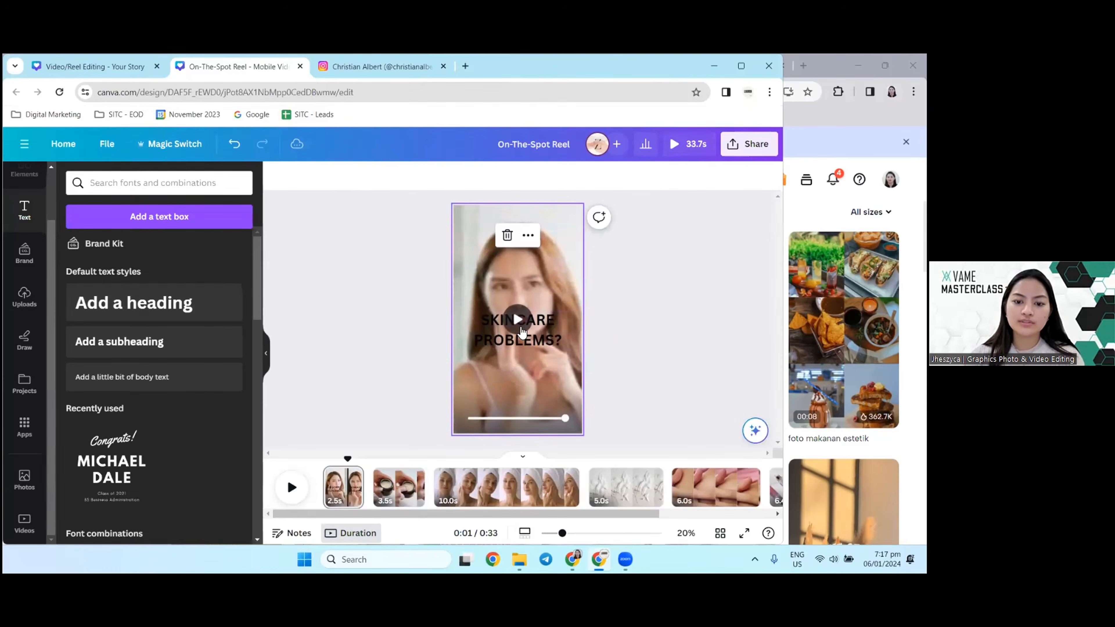
click(549, 347)
drag(549, 347, 546, 319)
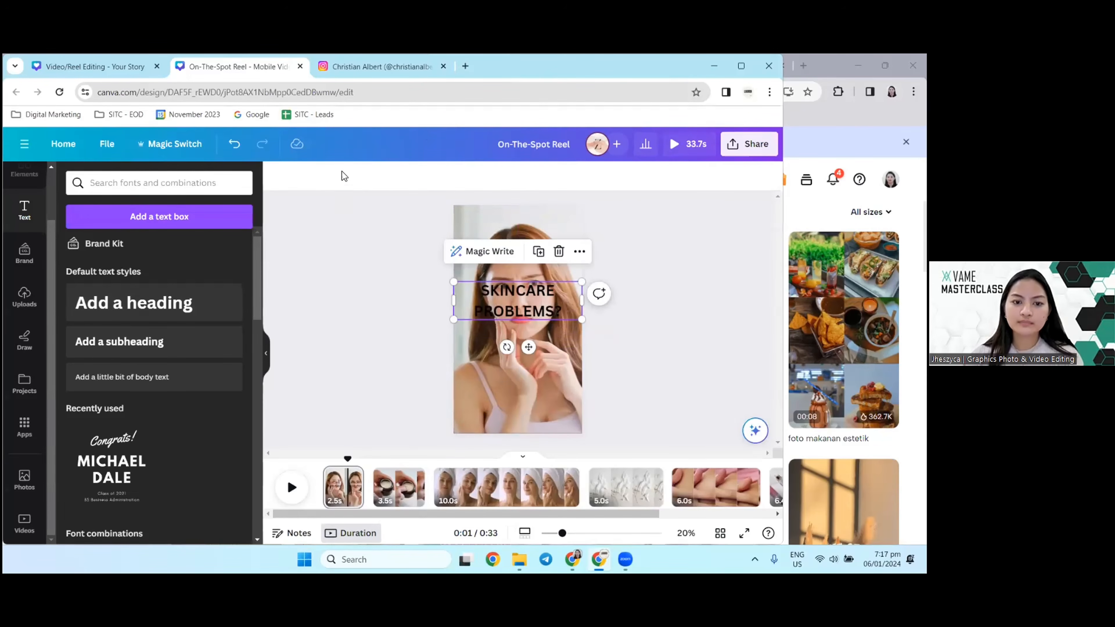
click(266, 353)
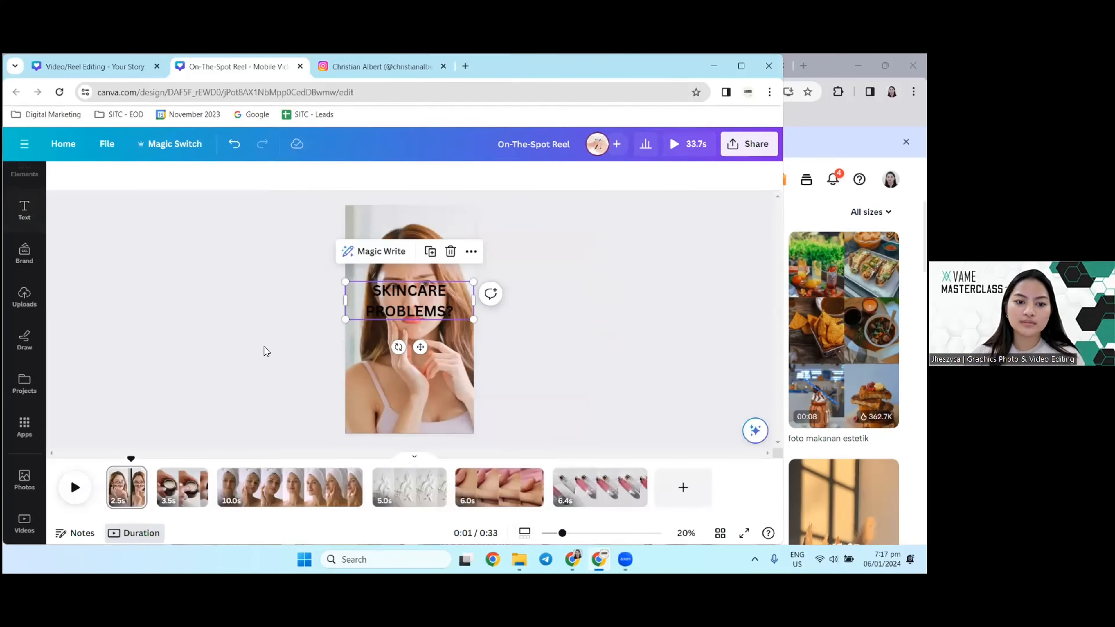
Step: Examine the ready-made font combinations for a style that suits the "SKINCARE PROBLEMS?" heading
double_click(377, 315)
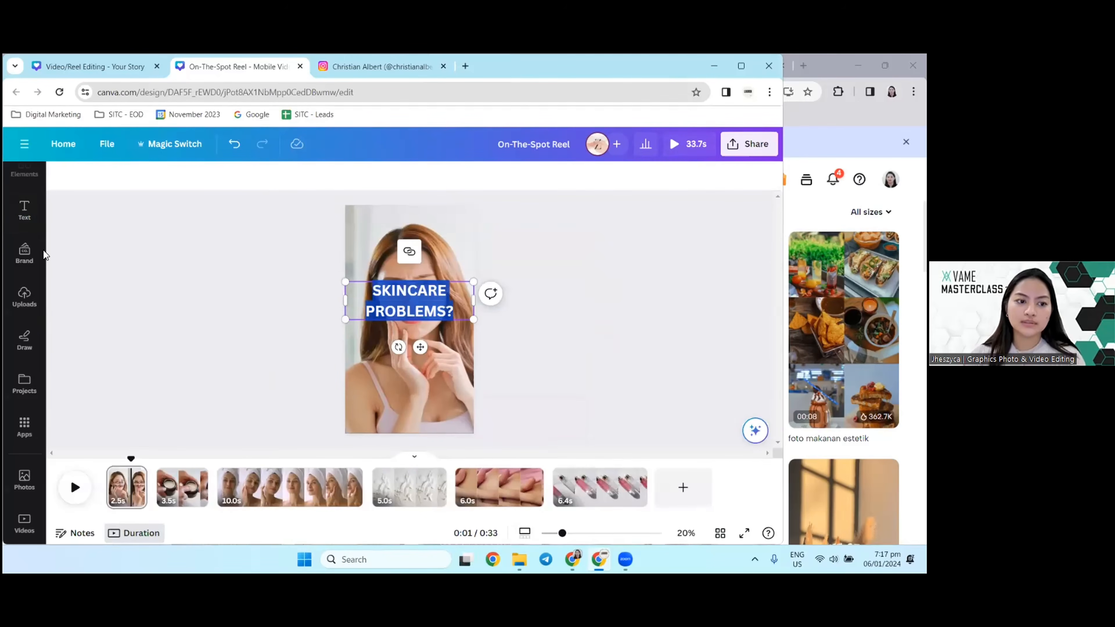
click(23, 212)
scroll(185, 317, down, 3)
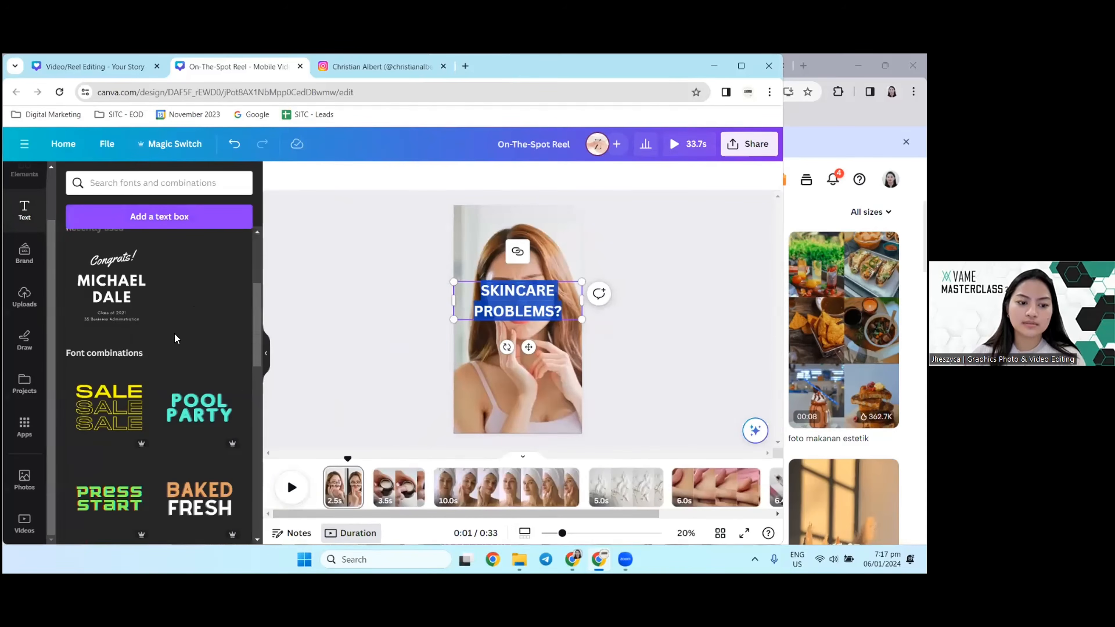
scroll(137, 335, down, 3)
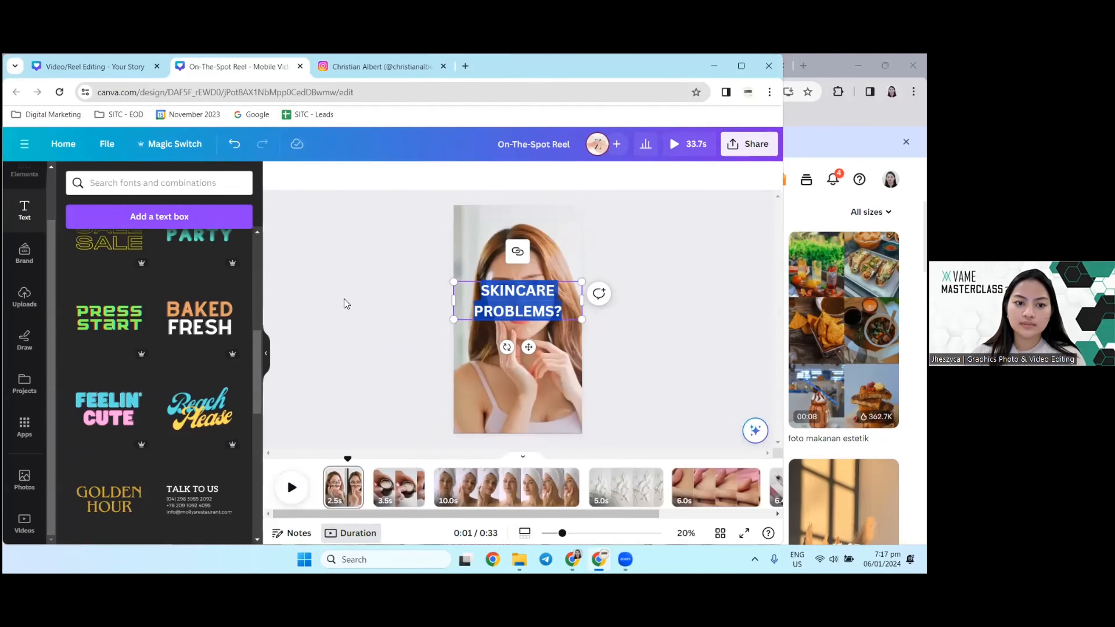
scroll(220, 382, down, 6)
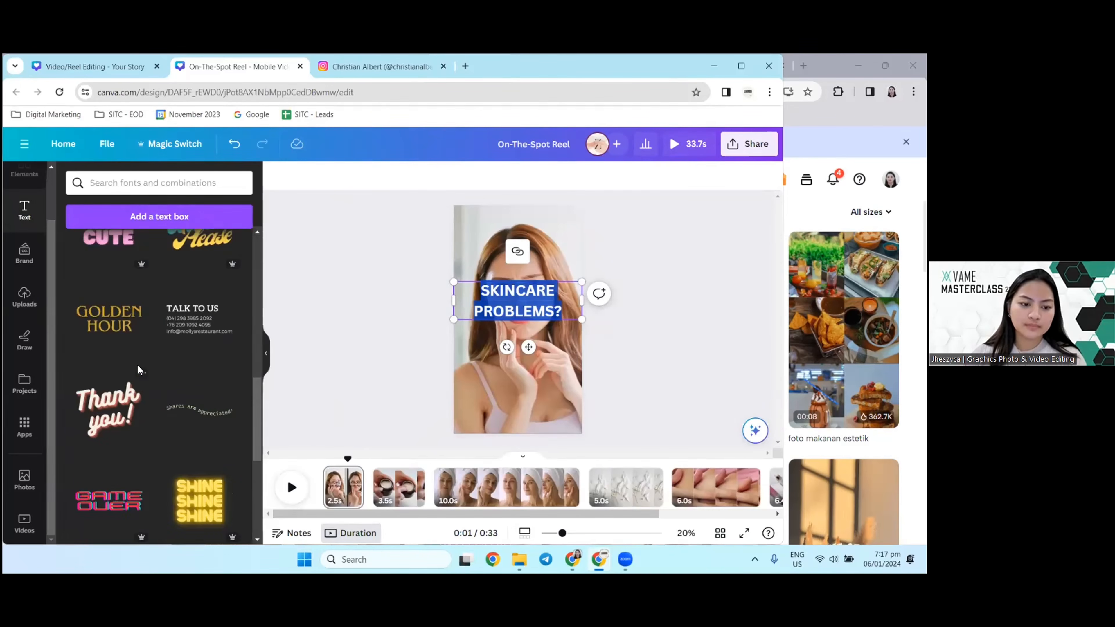
scroll(204, 409, down, 1)
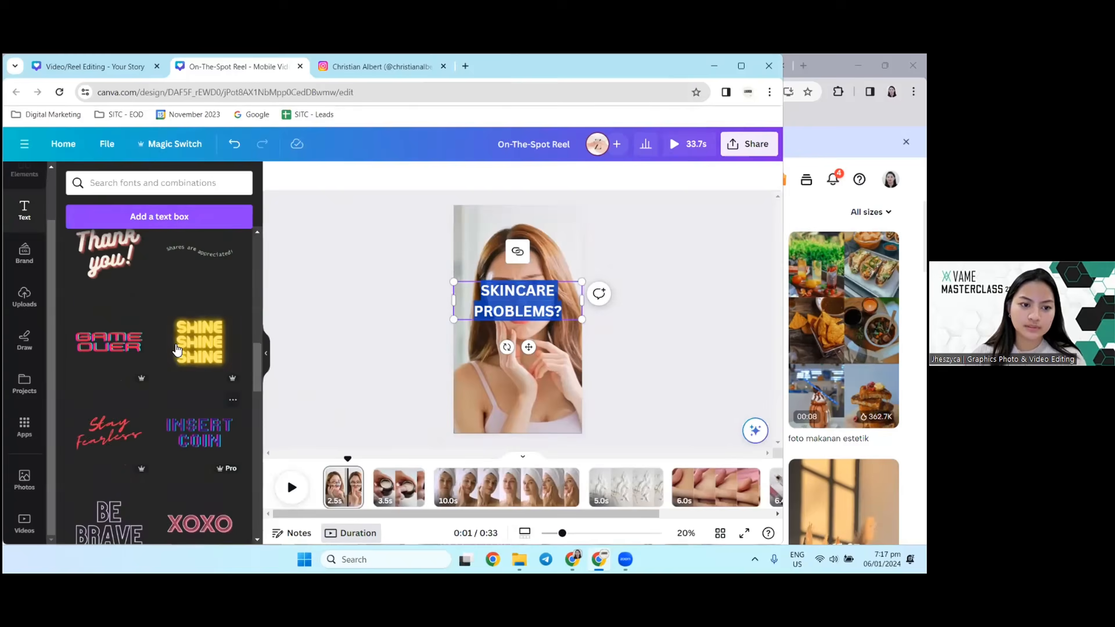
scroll(175, 316, up, 15)
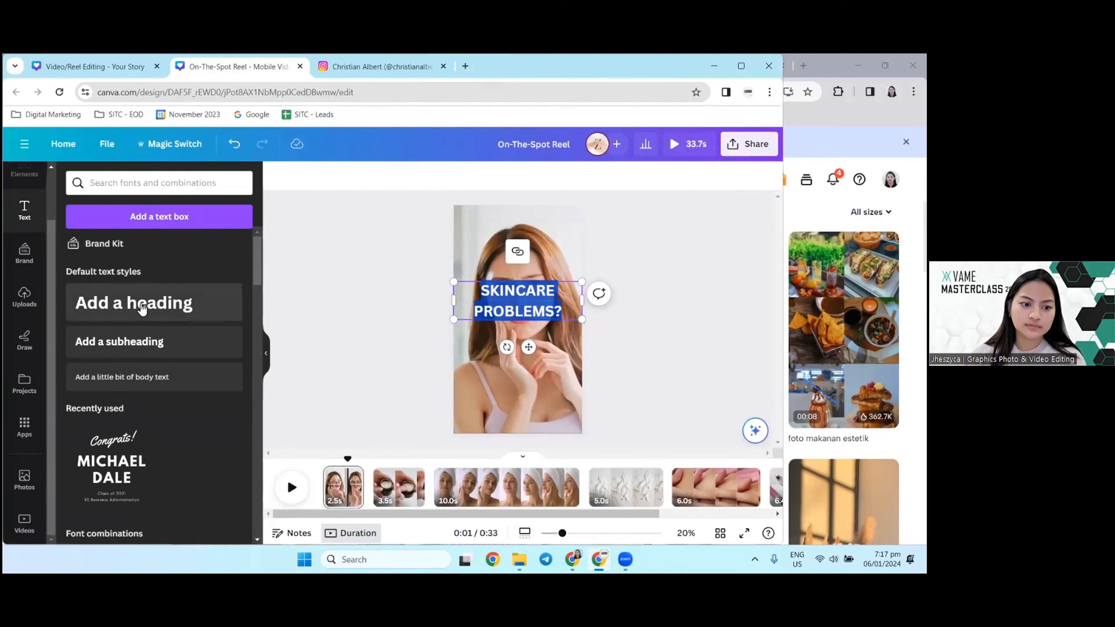
Step: Search the fonts for "ARIAL" and try to apply Arial to the "SKINCARE PROBLEMS?" heading
click(150, 182)
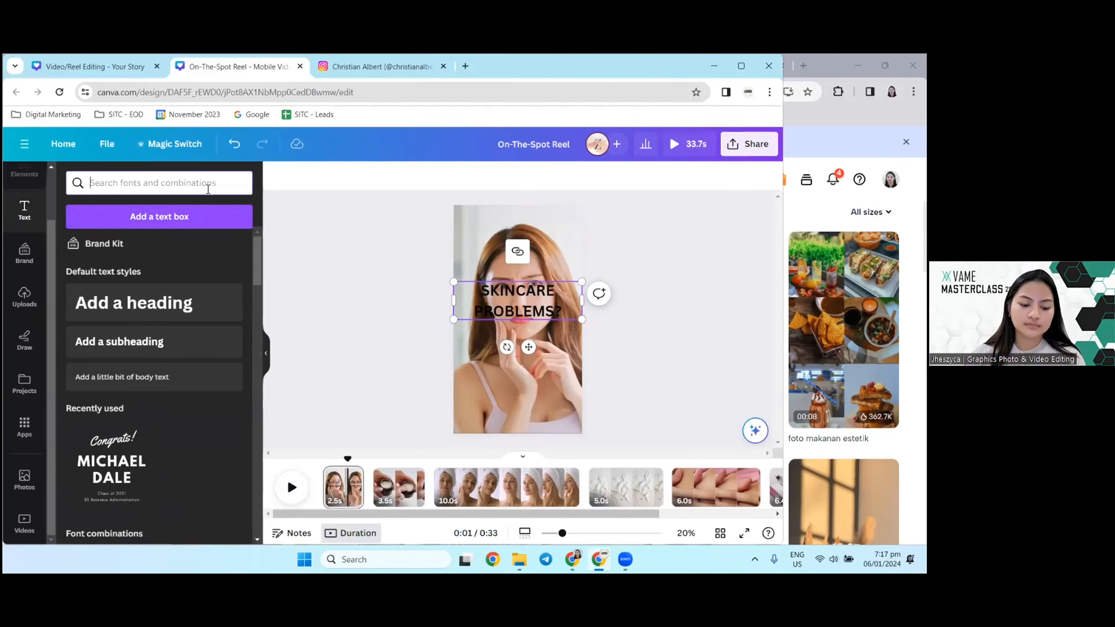
text(ARIAL)
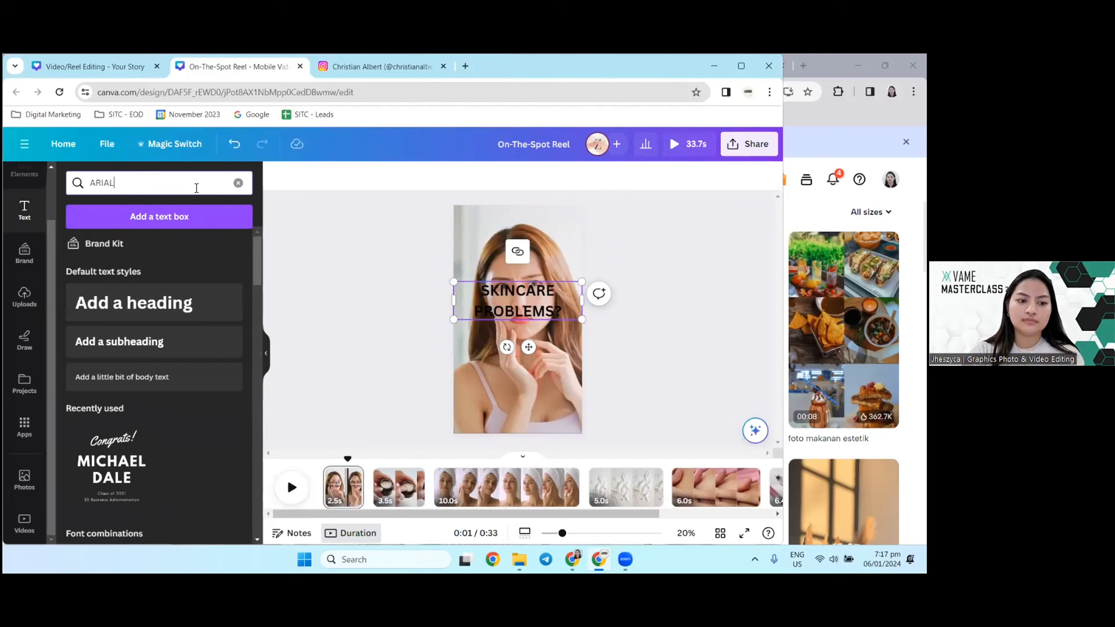
key(Return)
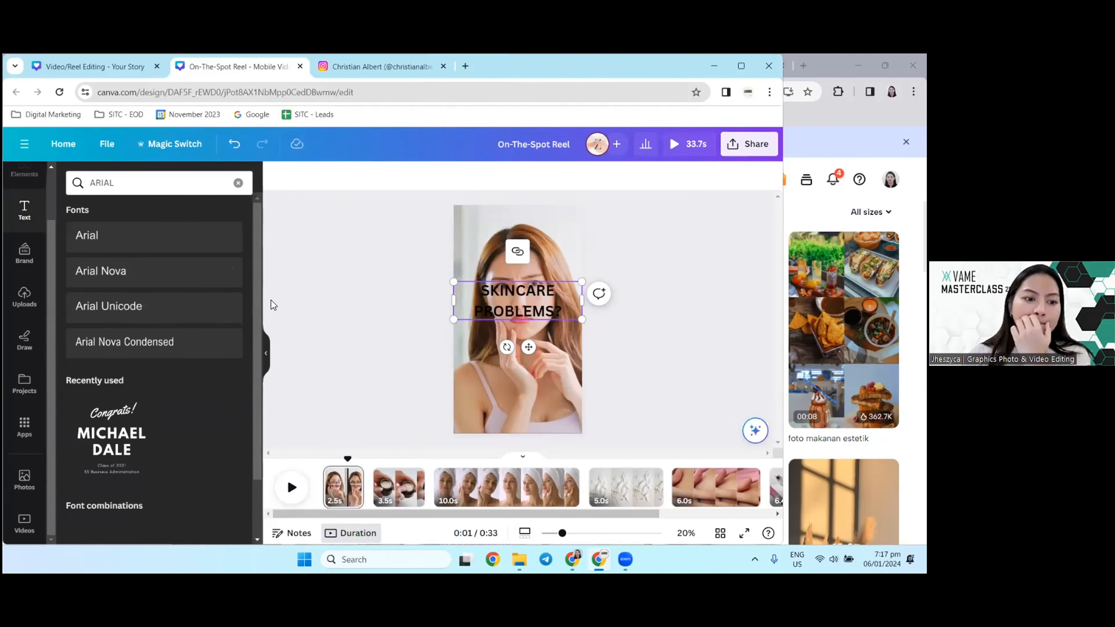
click(132, 244)
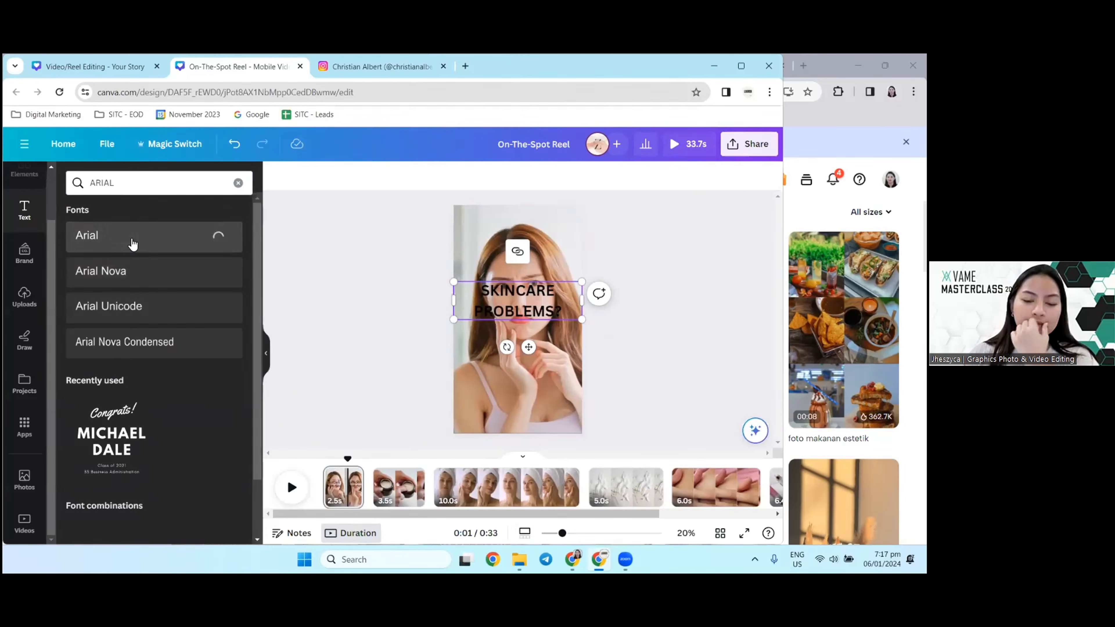
double_click(517, 297)
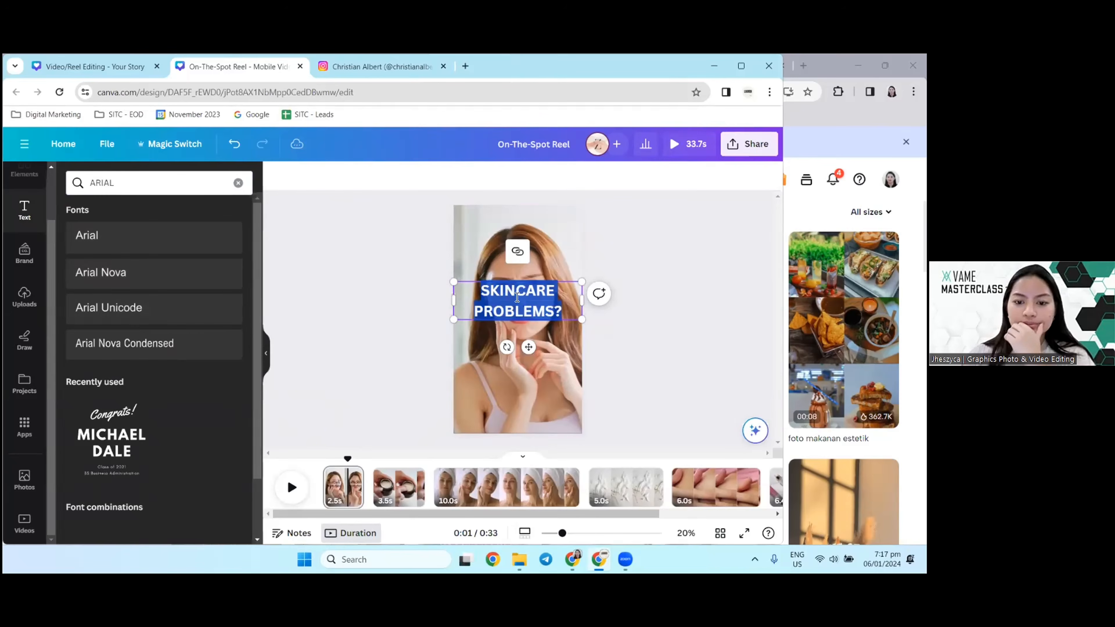
click(88, 237)
click(546, 300)
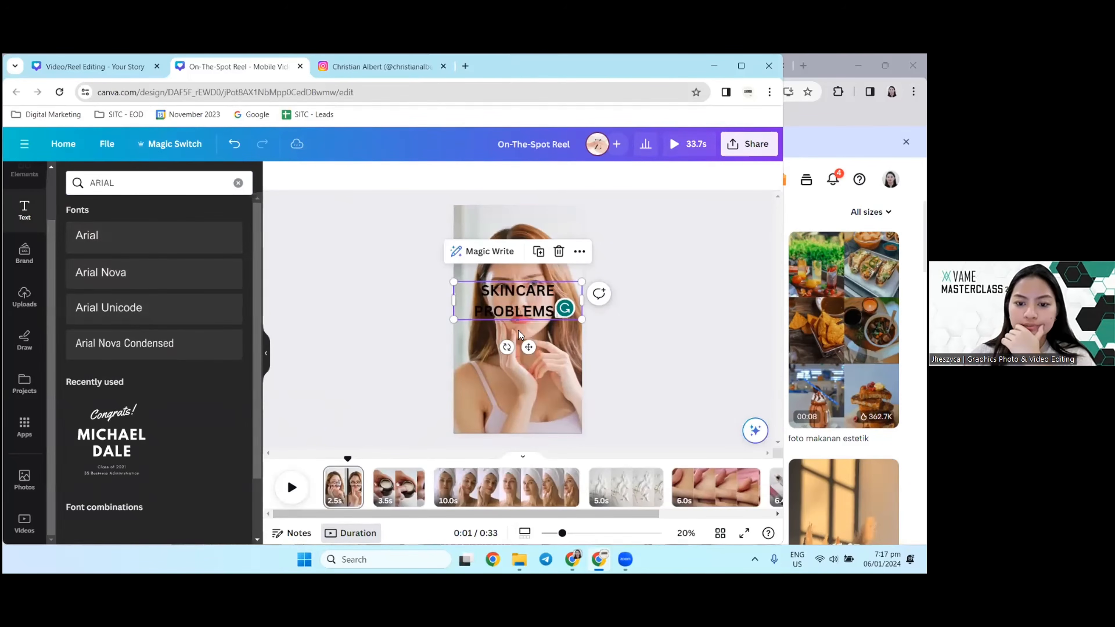
click(516, 320)
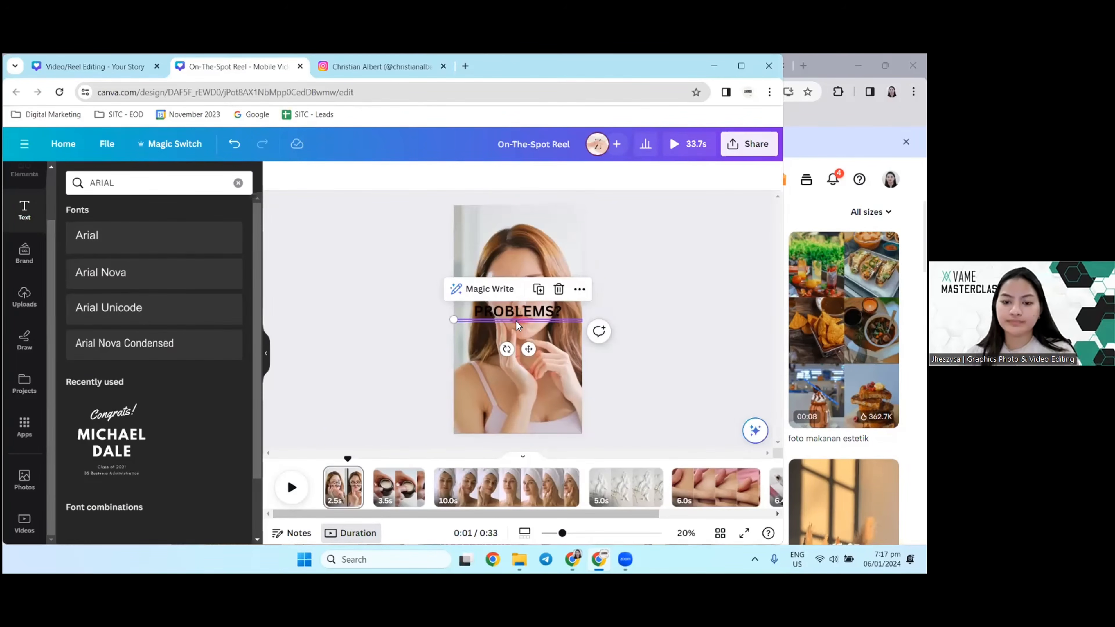
click(516, 321)
click(546, 299)
click(546, 298)
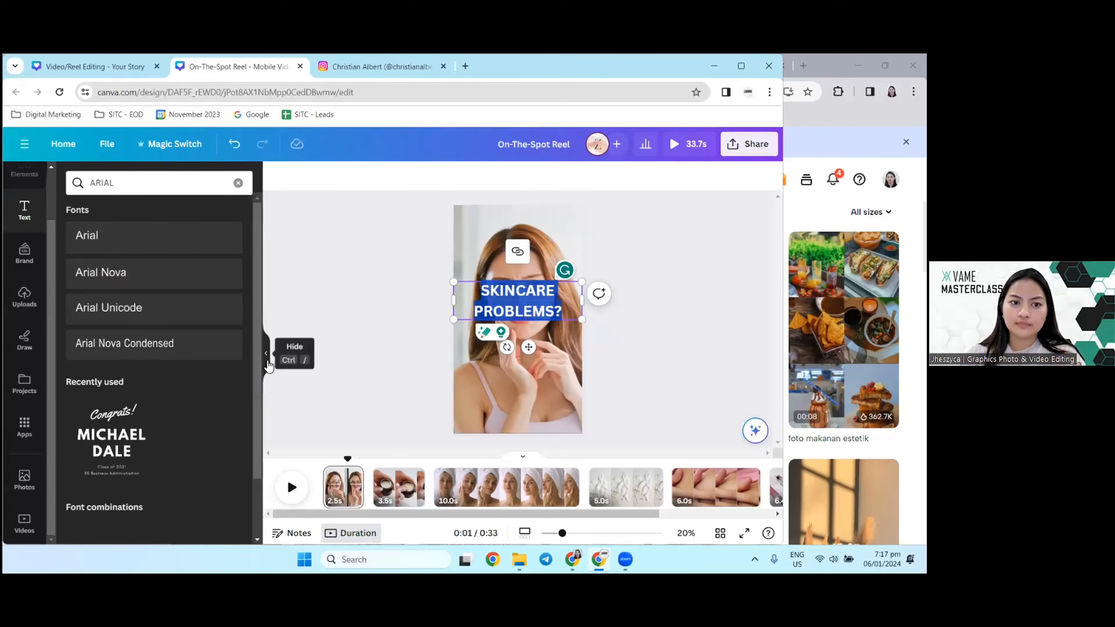
Step: Switch to the Video/Reel Editing design and copy the title, blog name line and "FOR MEN" label from page 1
click(74, 66)
click(355, 313)
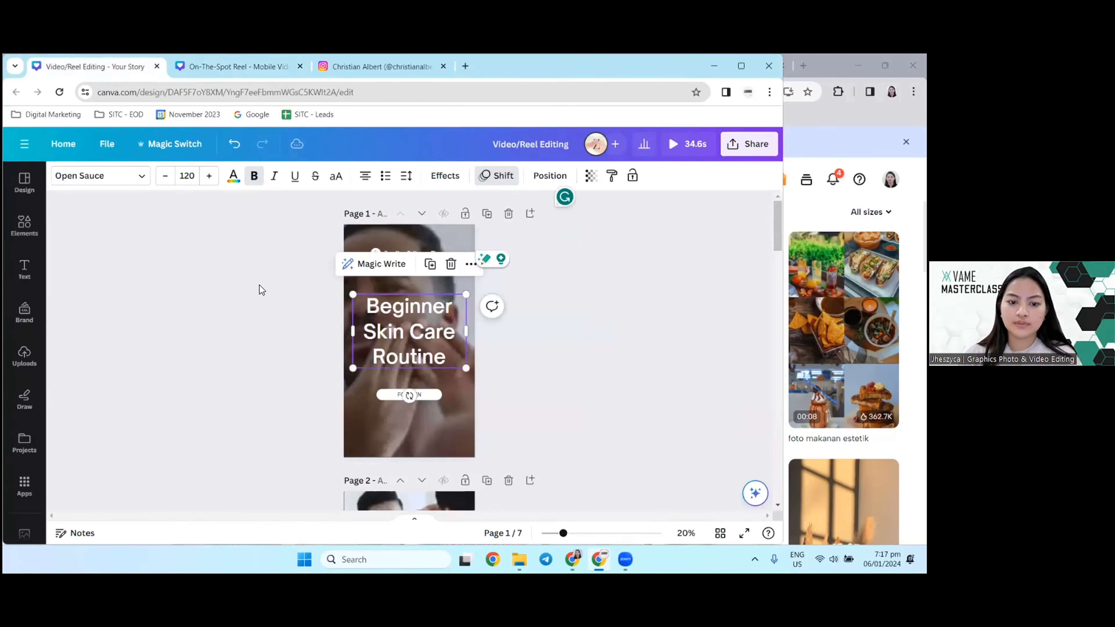
drag(259, 284, 489, 416)
click(280, 246)
drag(281, 248, 494, 374)
Step: Return to the On-The-Spot Reel, delete the "SKINCARE PROBLEMS?" heading and paste the copied title elements on the first page
click(191, 68)
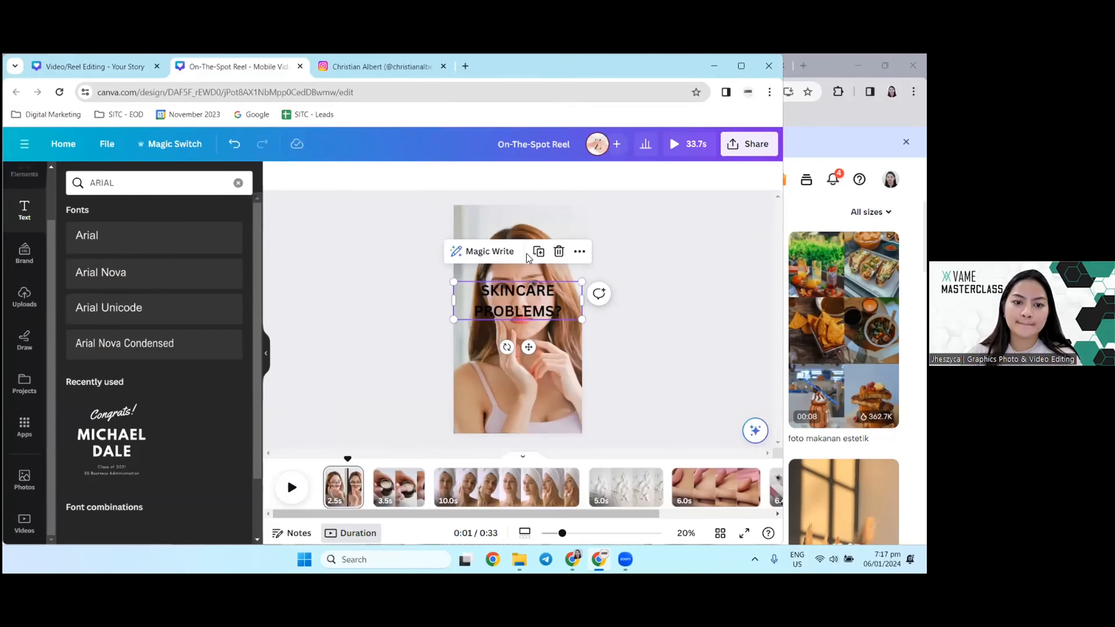
key(Delete)
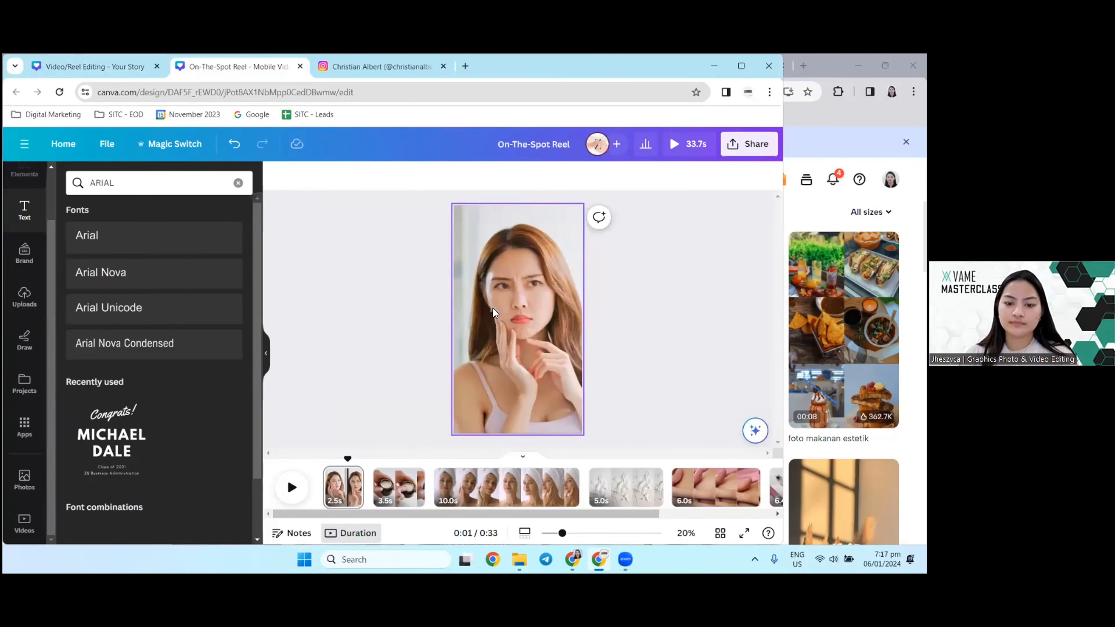
key(ctrl+v)
click(392, 303)
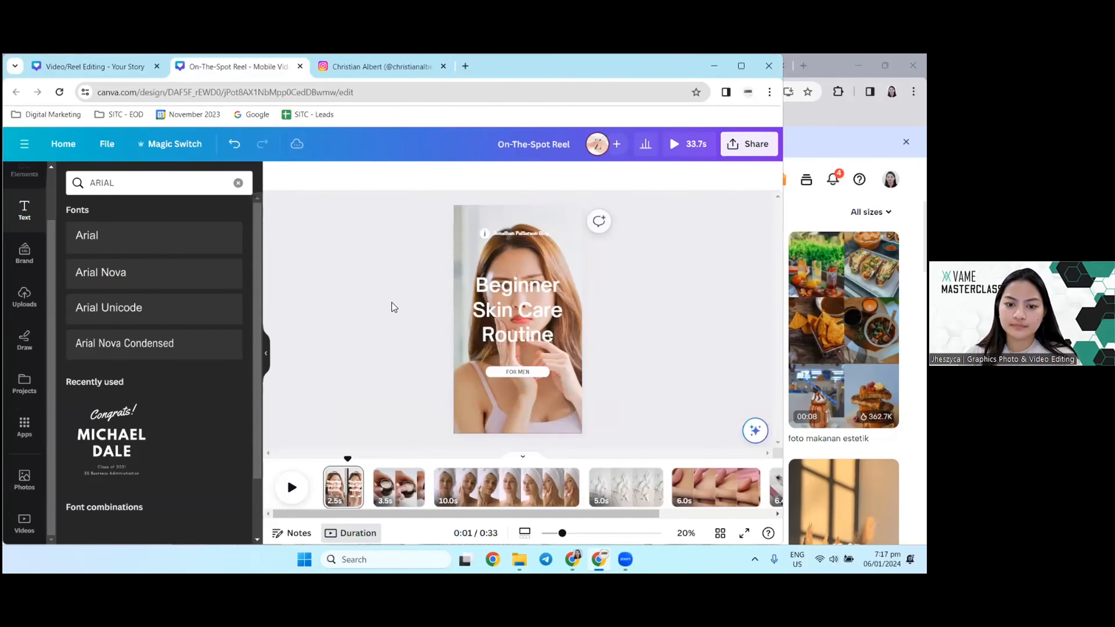
Step: Replace the small blog name line above the title with "SKINCARE PHILIPPINES"
click(511, 232)
double_click(511, 232)
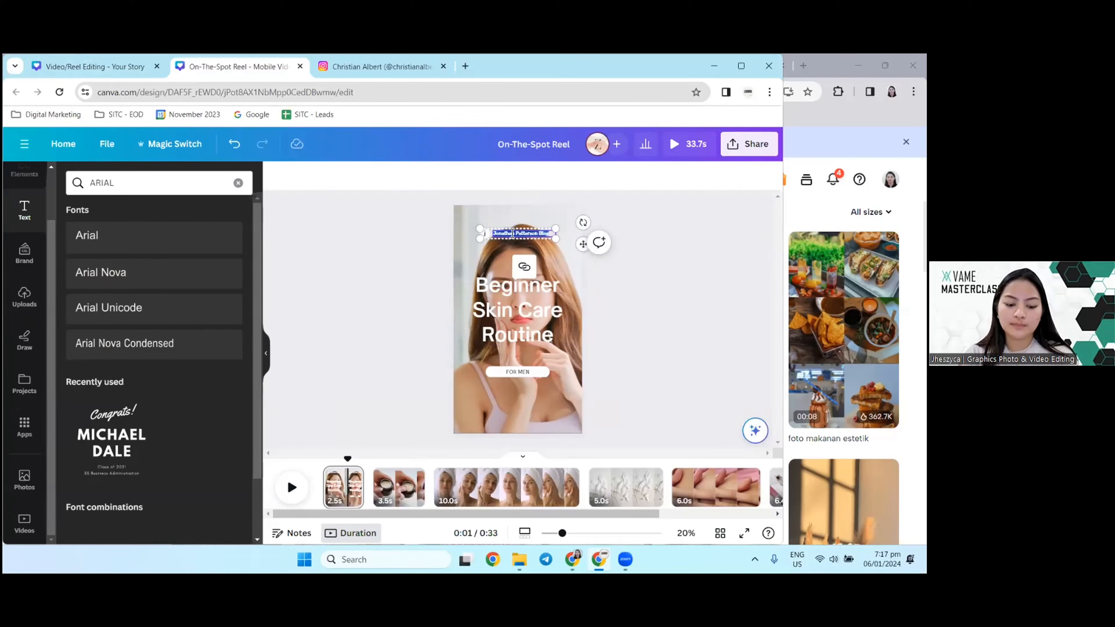
key(BackSpace)
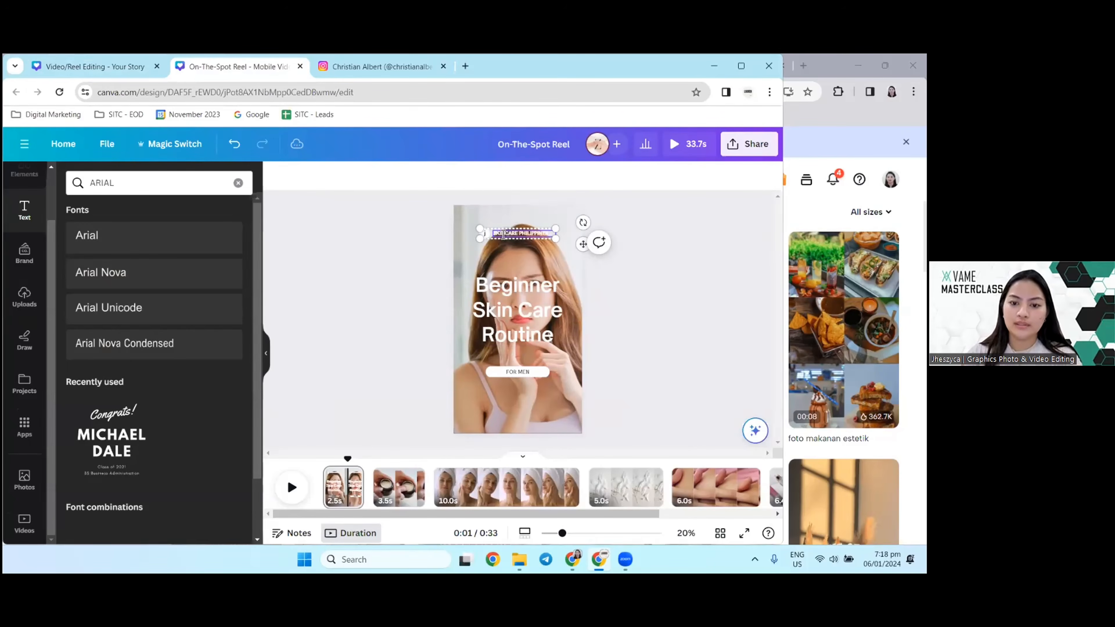
Step: Replace the "Beginner Skin Care Routine" title on the first page with "Skin Problems?"
double_click(523, 309)
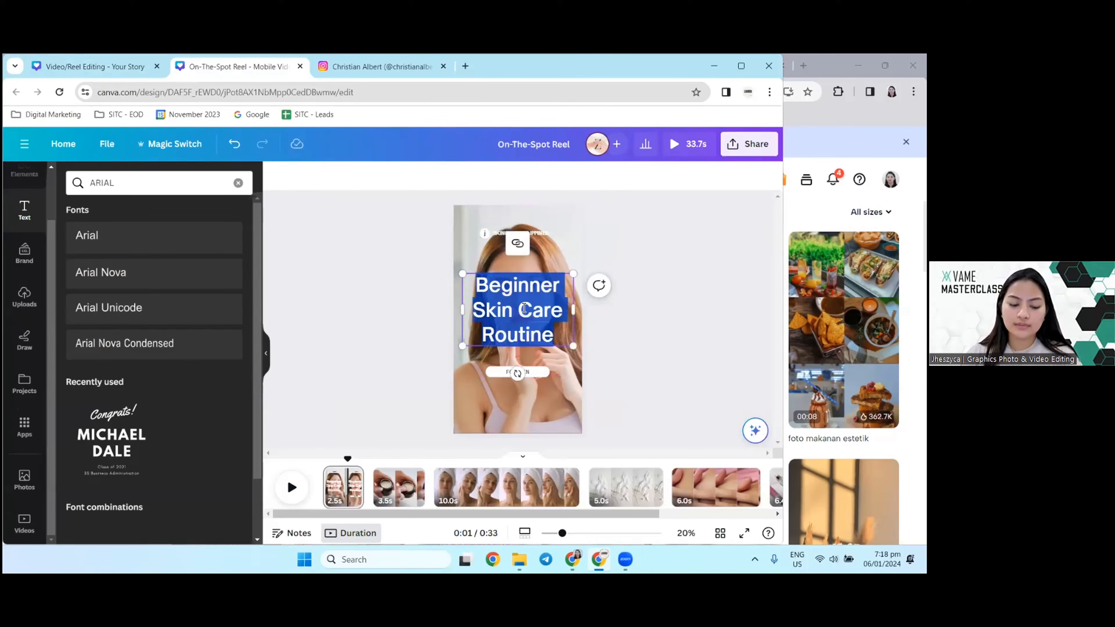
text(sKIN)
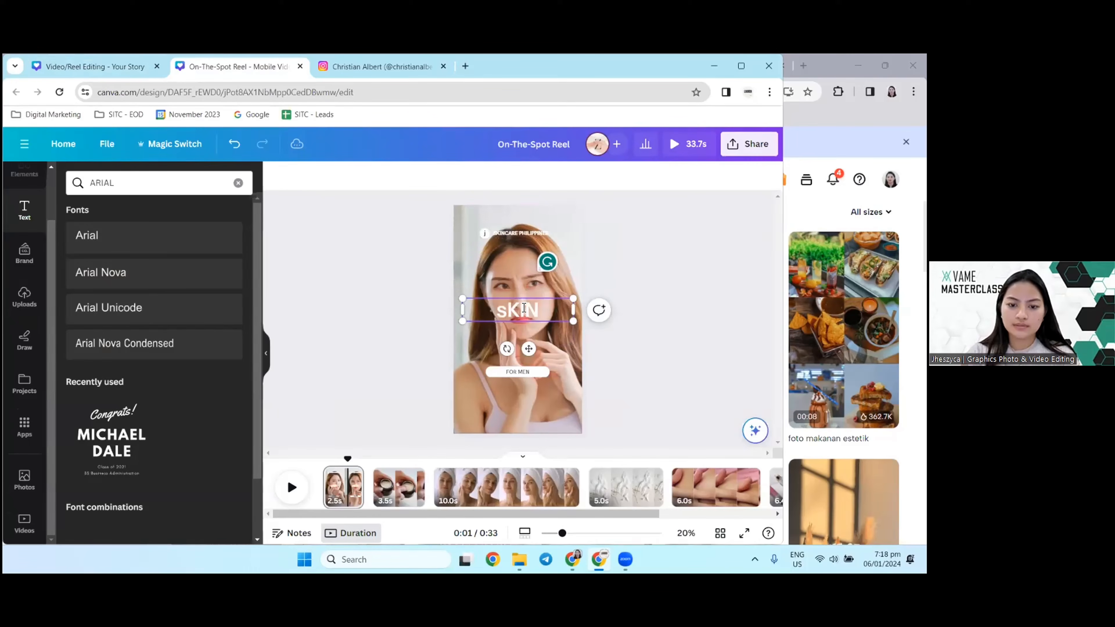
key(BackSpace)
key(BackSpace)
key(BackSpace)
key(Caps_Lock)
key(BackSpace)
text(Skin)
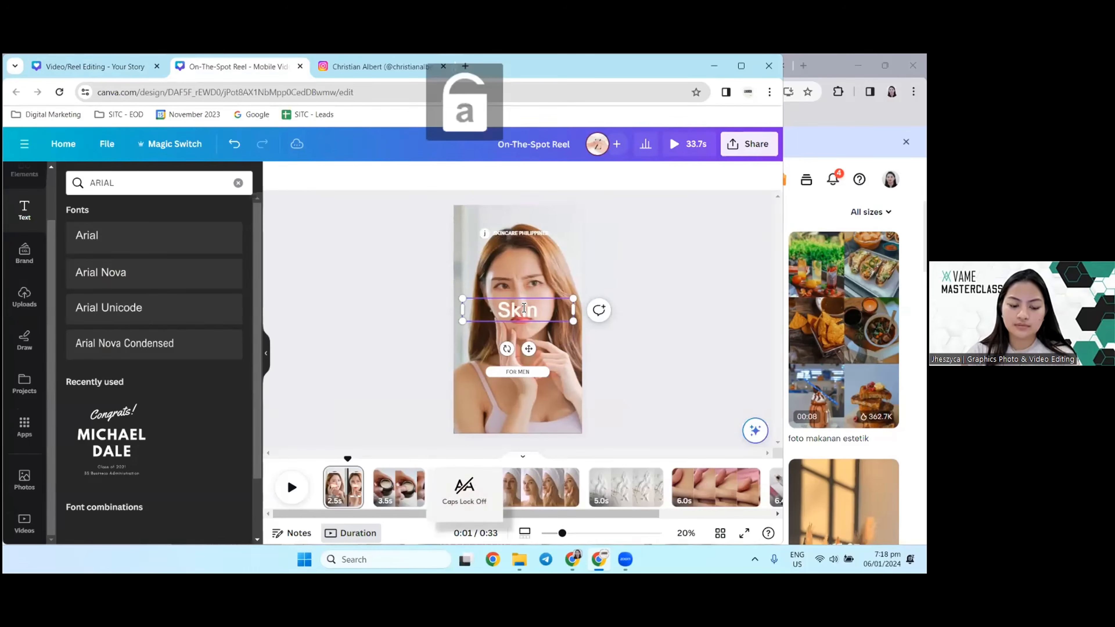
text( Care)
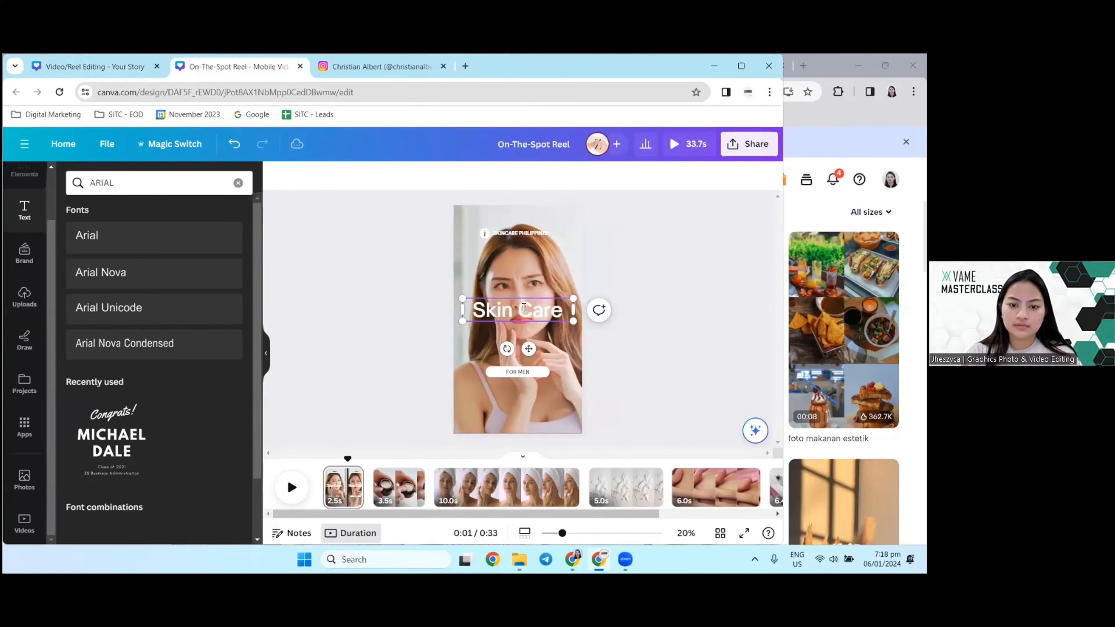
key(BackSpace)
key(BackSpace)
key(BackSpace)
key(BackSpace)
text(Proble)
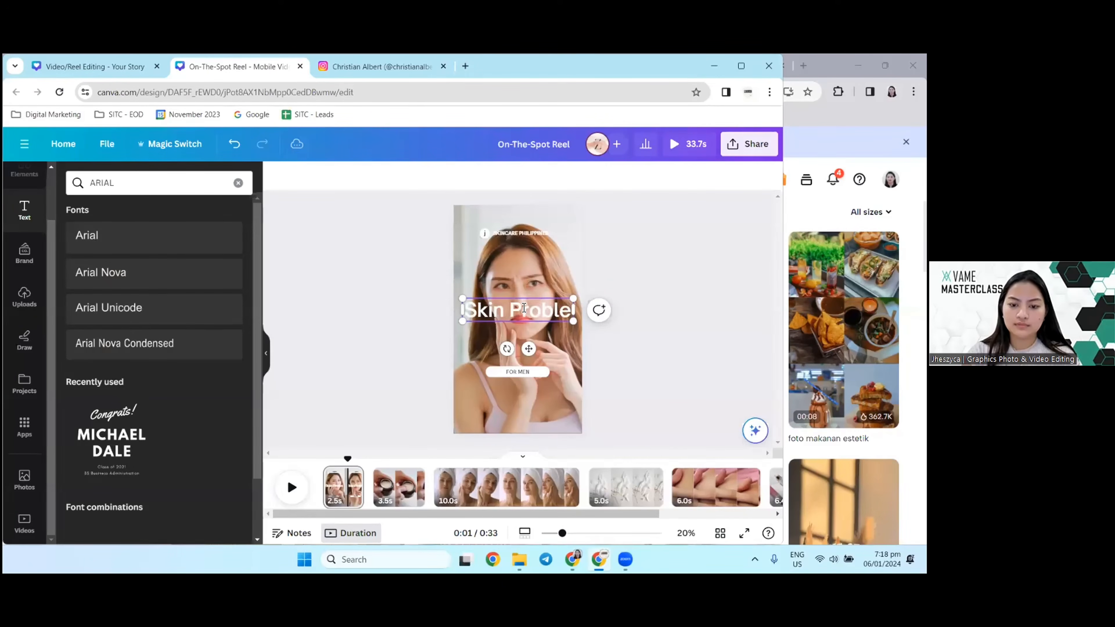
text(ms?)
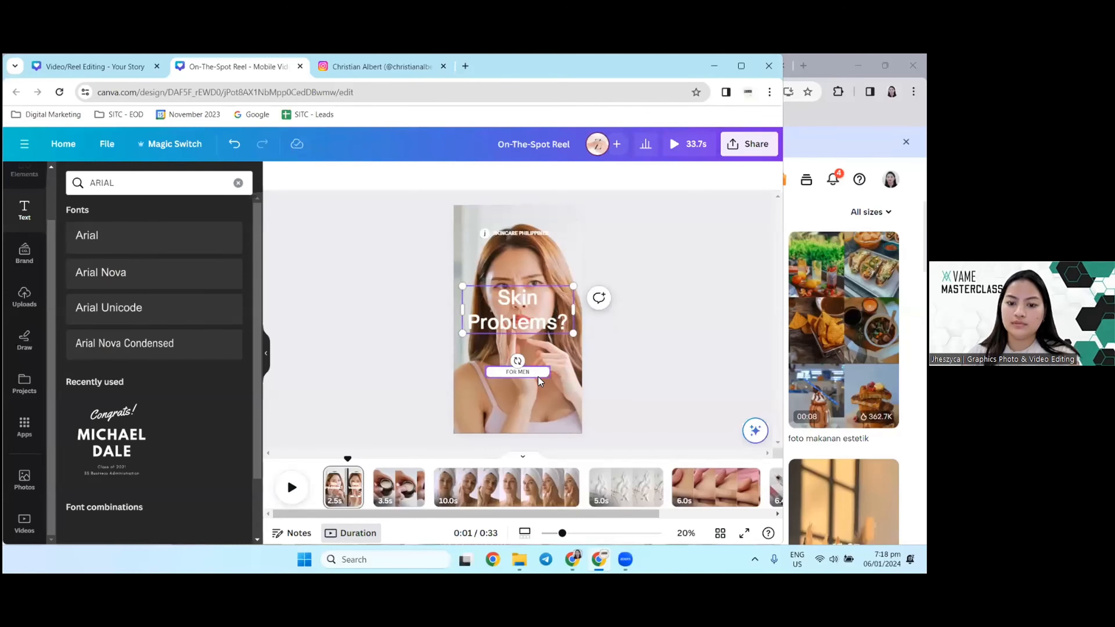
Step: Replace the "FOR MEN" label text below the title with "WOMEN"
double_click(529, 372)
text(WO)
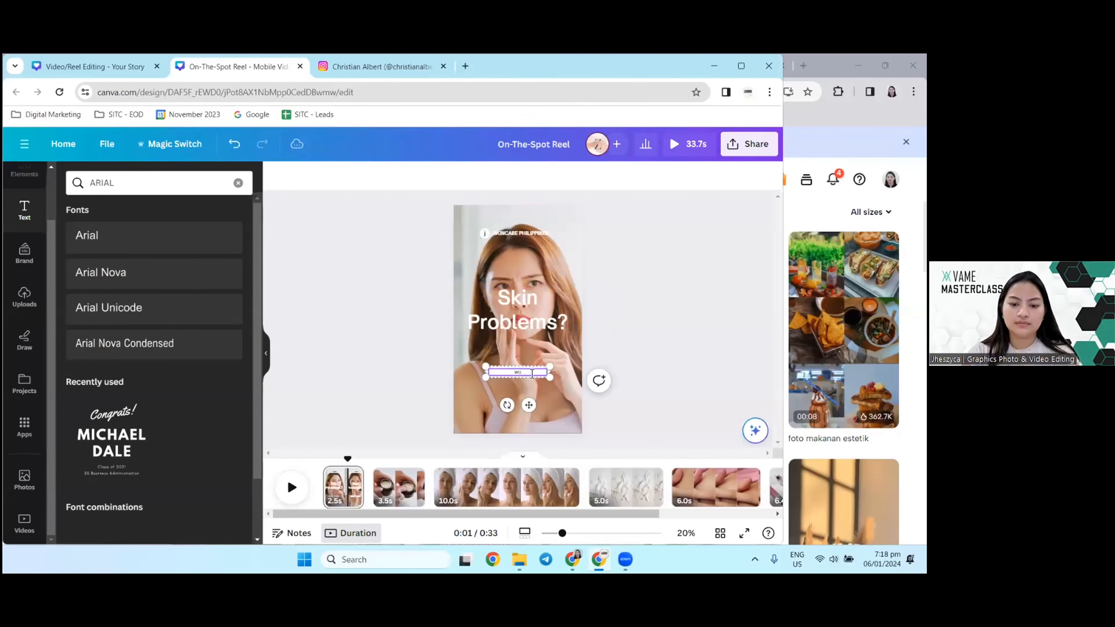
key(Caps_Lock)
text(WOMEN)
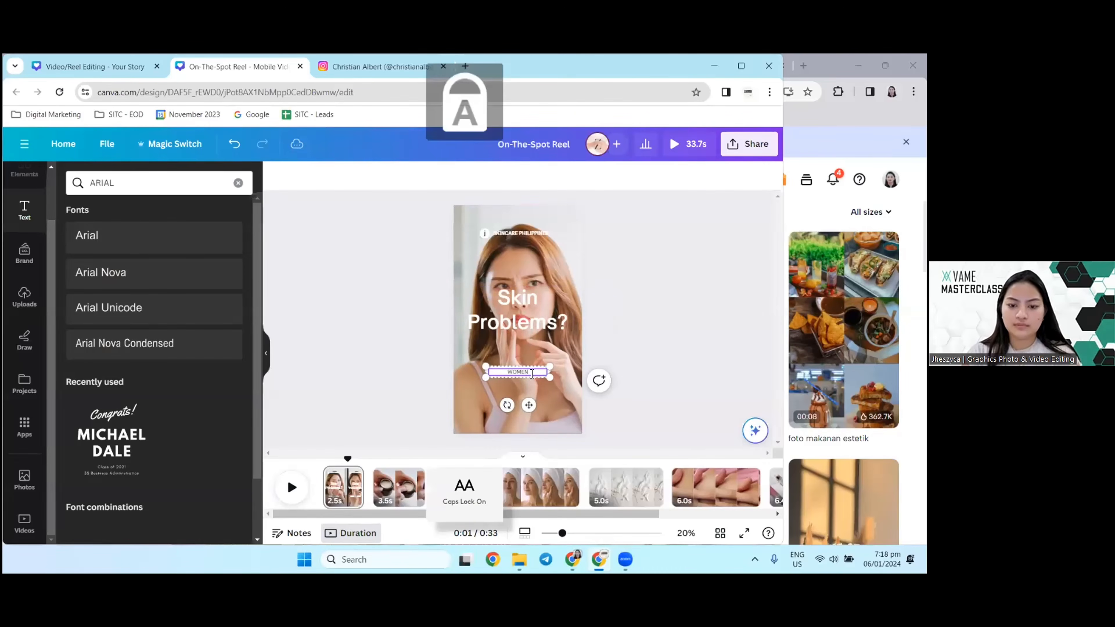
click(342, 292)
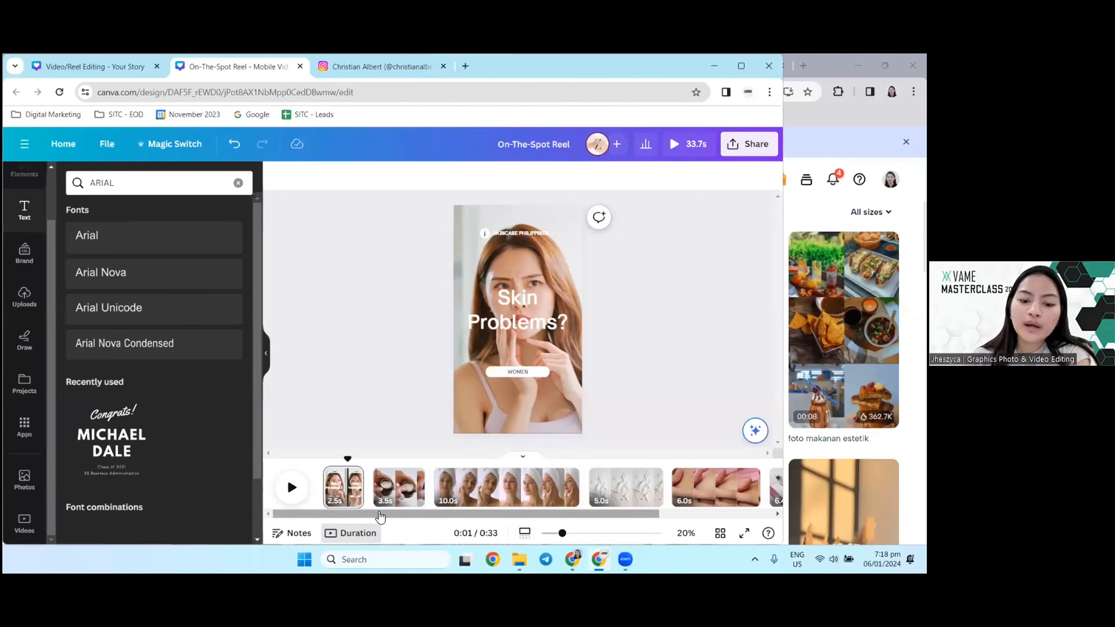
Step: Play the reel from the beginning and pause it on the second page's cream jar clip
scroll(406, 411, down, 1)
scroll(427, 412, up, 1)
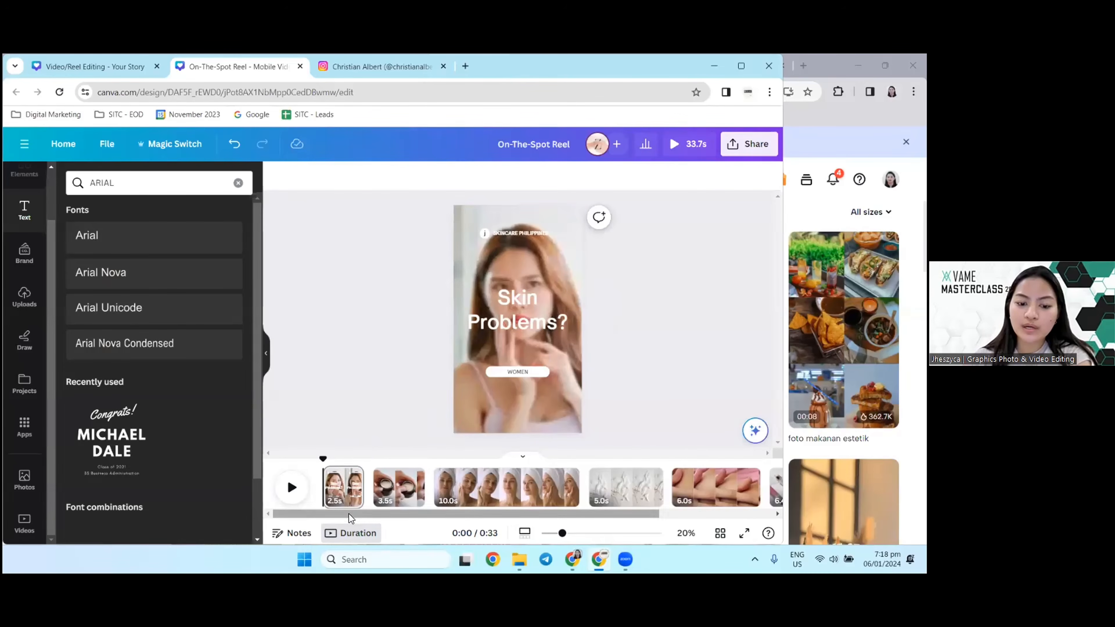
click(302, 489)
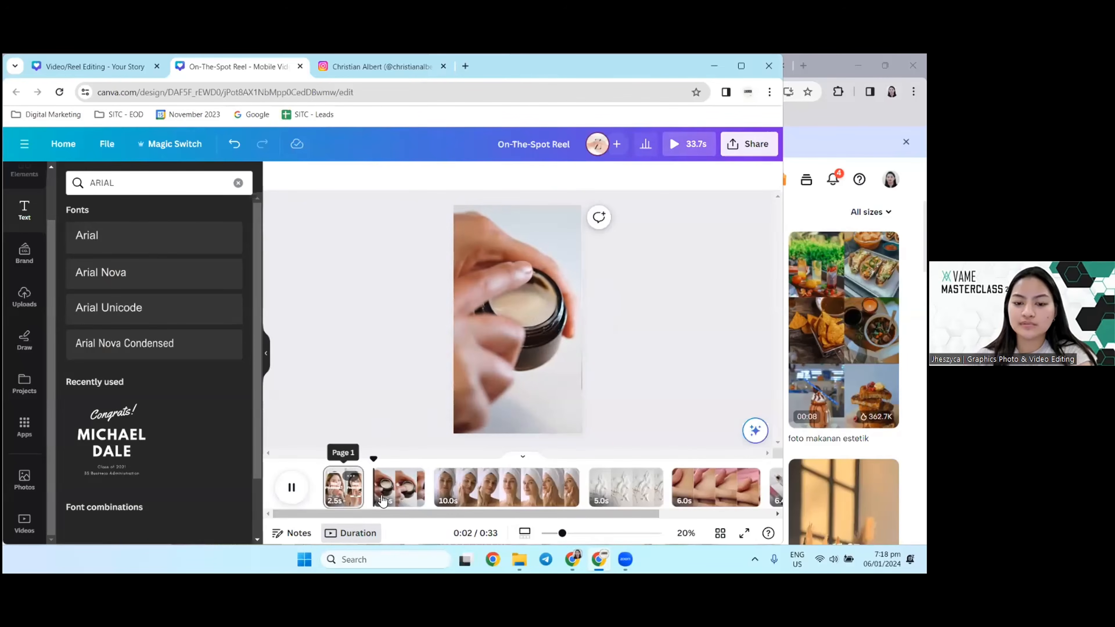
click(294, 489)
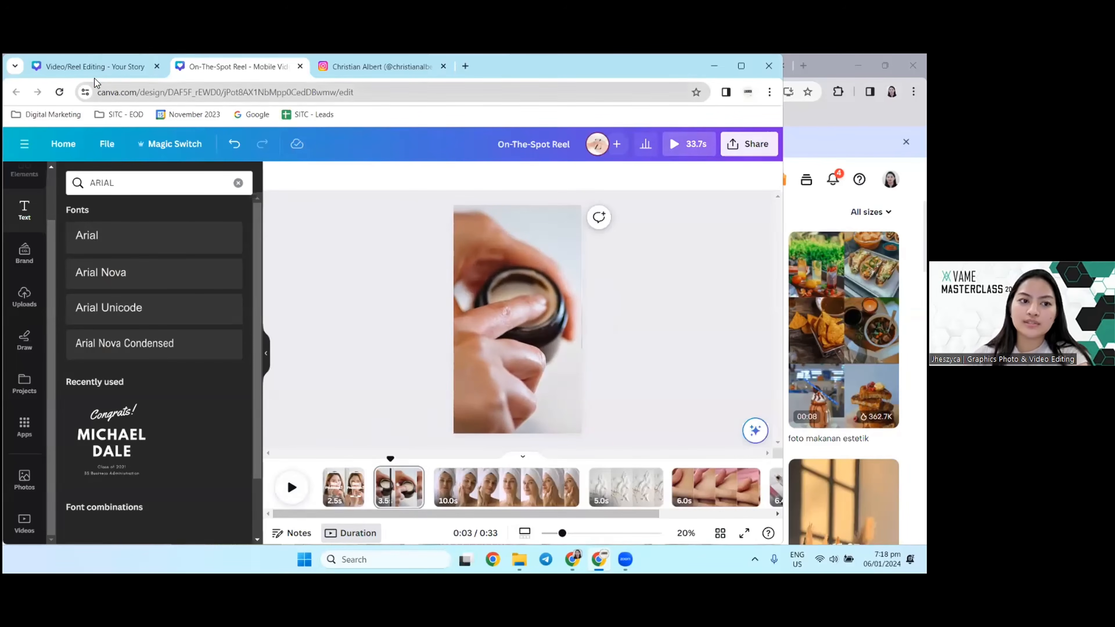
Step: Copy the "Keep pores clean" caption from page 3 of the Video/Reel Editing design and paste it on the On-The-Spot Reel's second page
click(88, 65)
scroll(274, 359, down, 5)
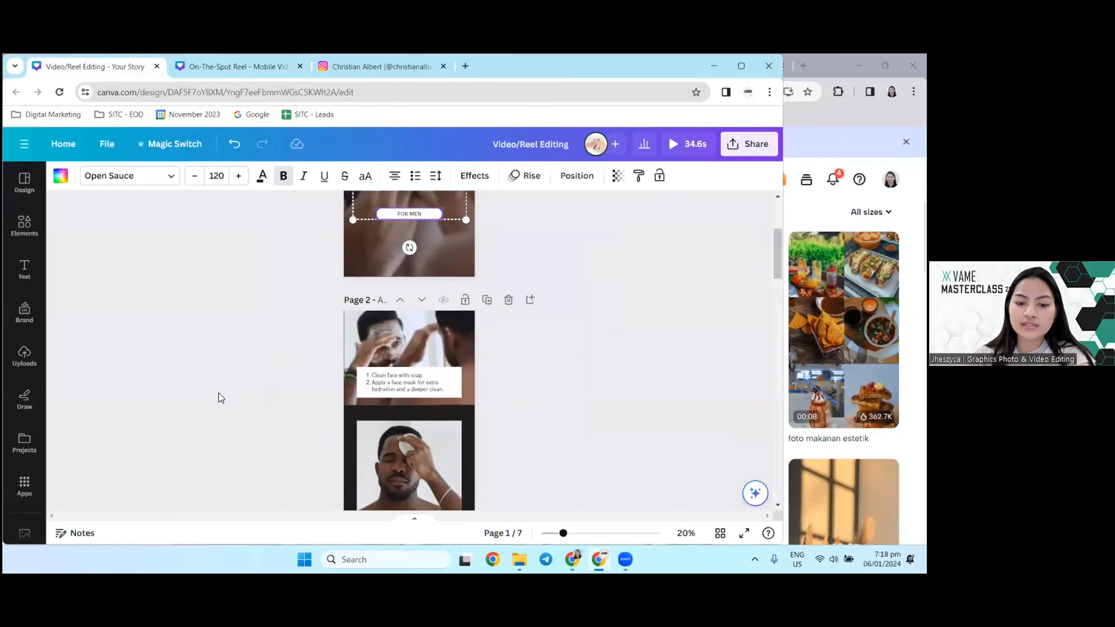
scroll(253, 330, down, 5)
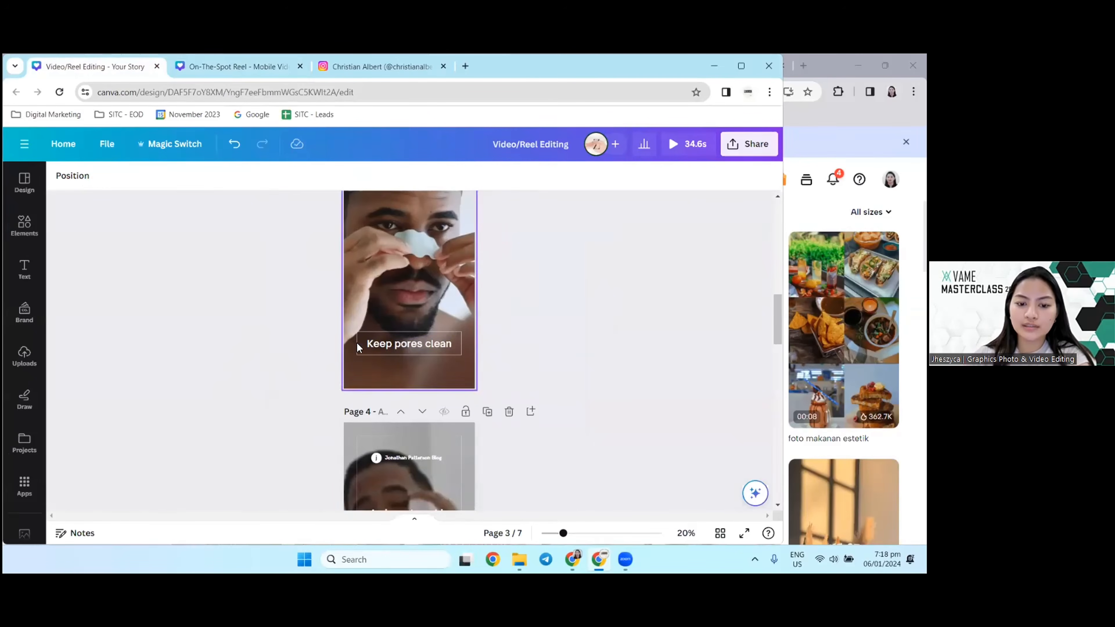
click(378, 346)
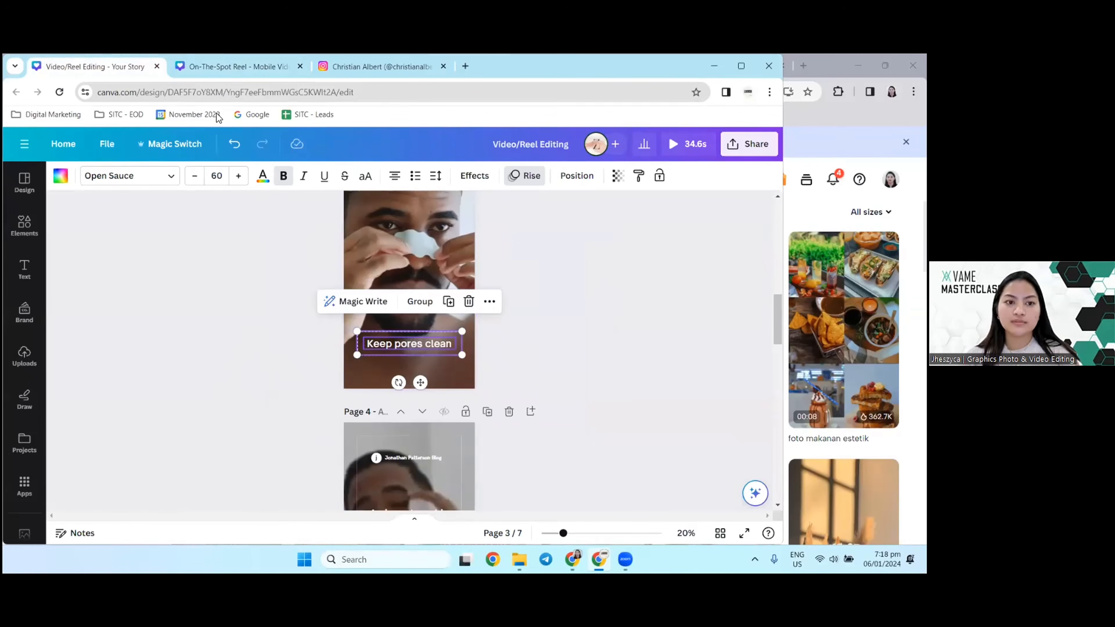
click(193, 70)
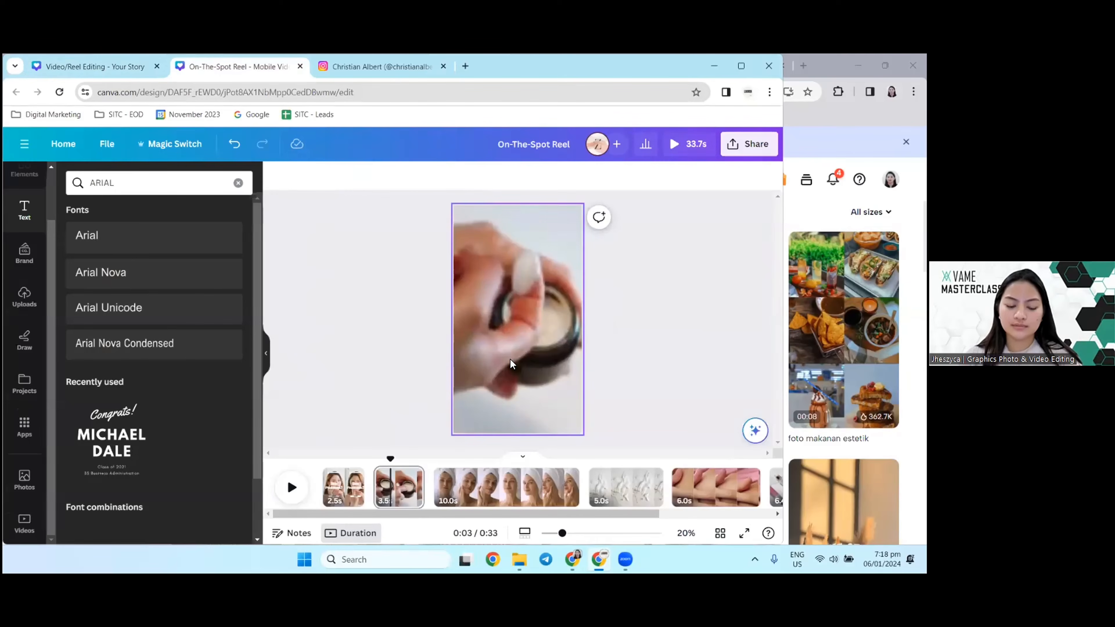
key(ctrl+v)
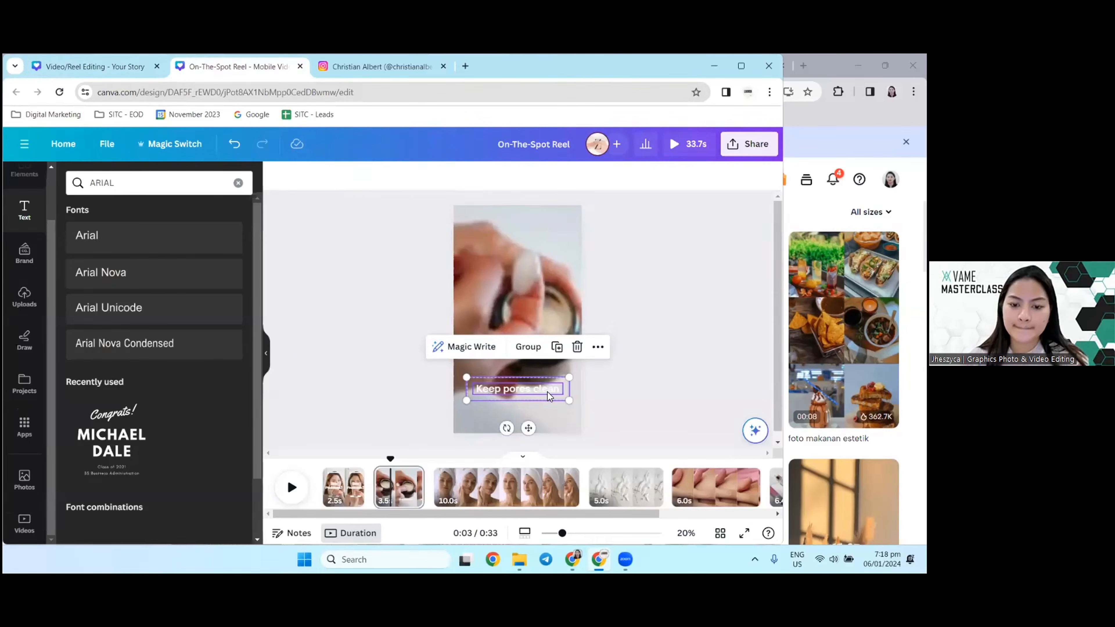
Step: Replace the pasted "Keep pores clean" caption with "Special Formulation"
click(584, 400)
click(533, 388)
click(533, 389)
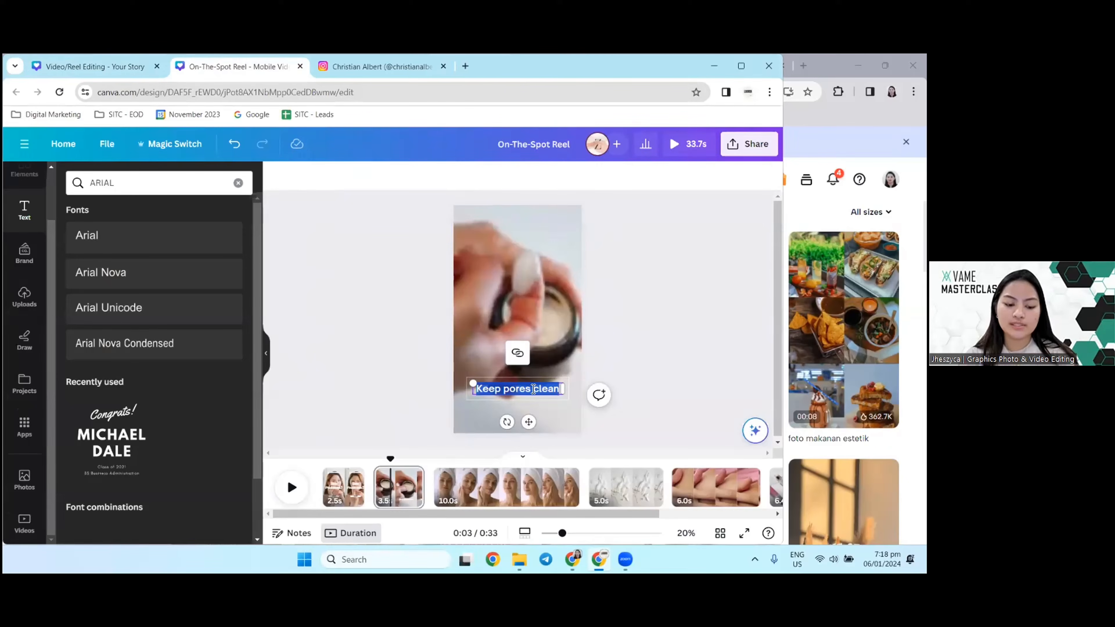
text(S)
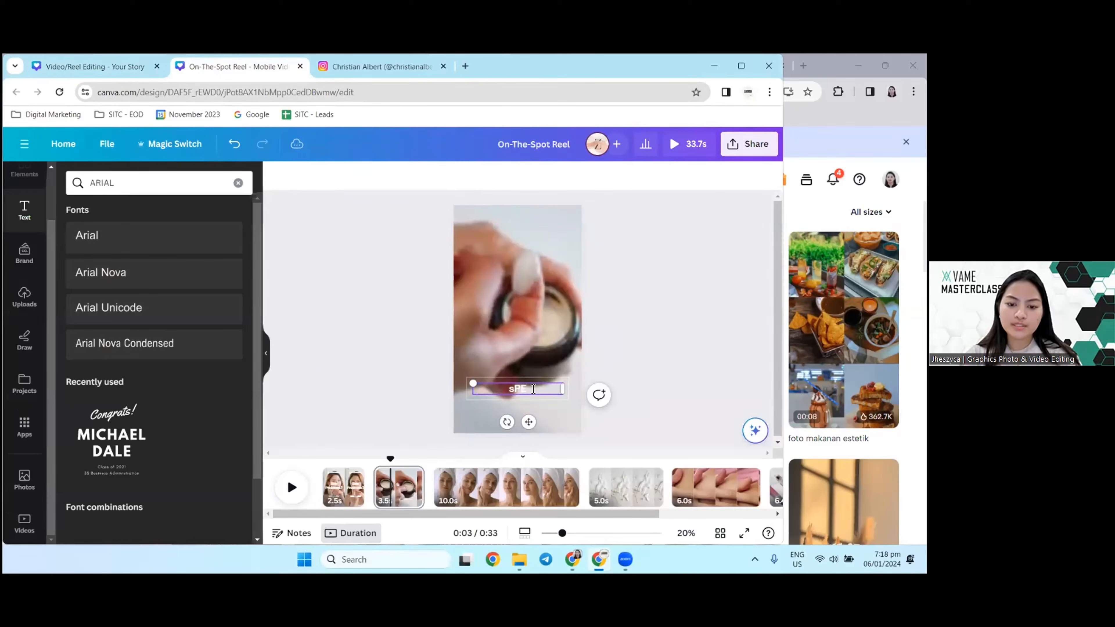
key(Caps_Lock)
text(pec)
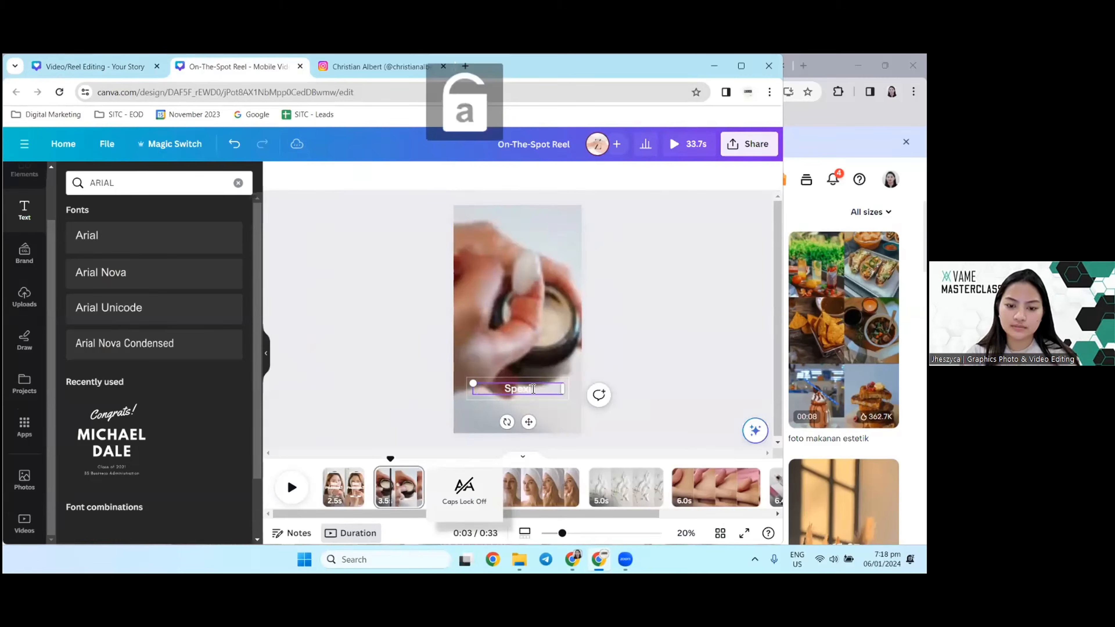
key(BackSpace)
text(ci)
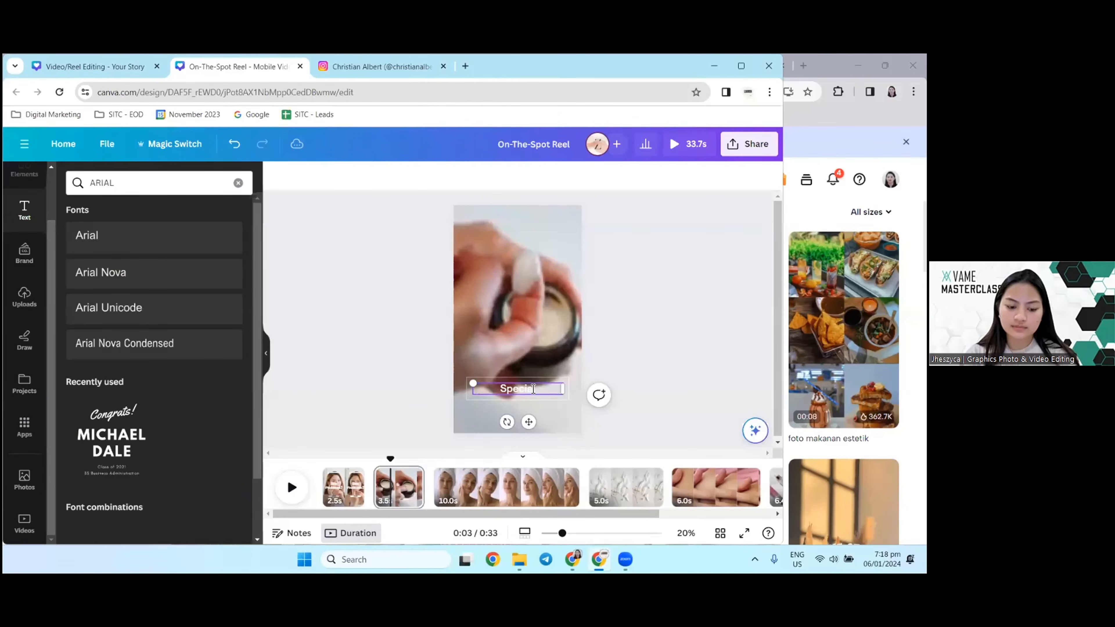
text(al Formulation)
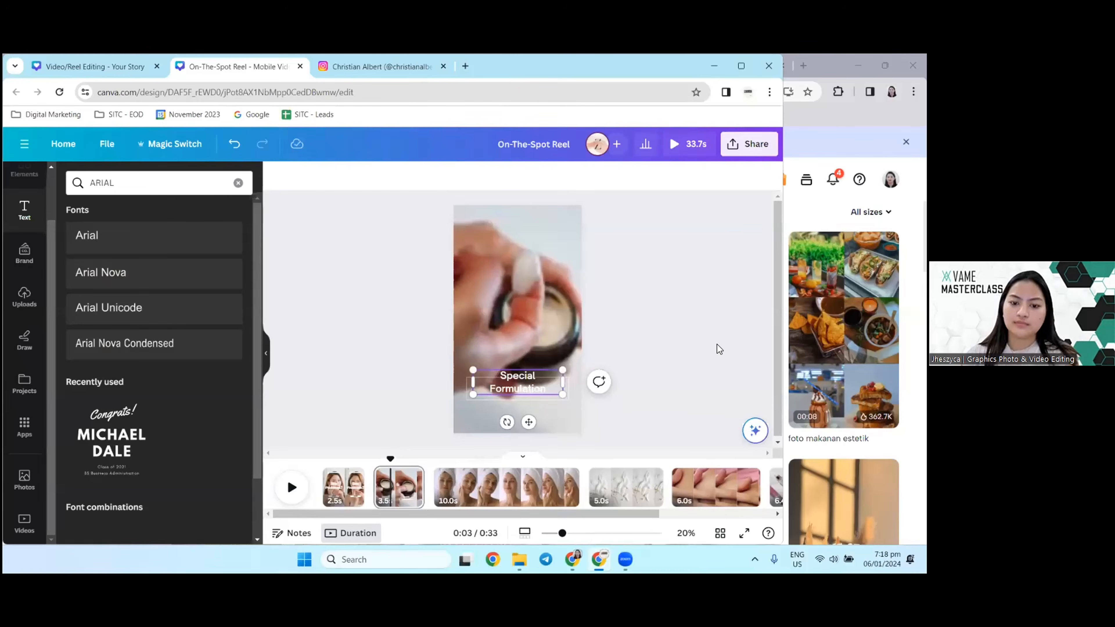
click(468, 410)
Step: Move the "Special Formulation" caption slightly lower on the second page and play the reel
click(507, 388)
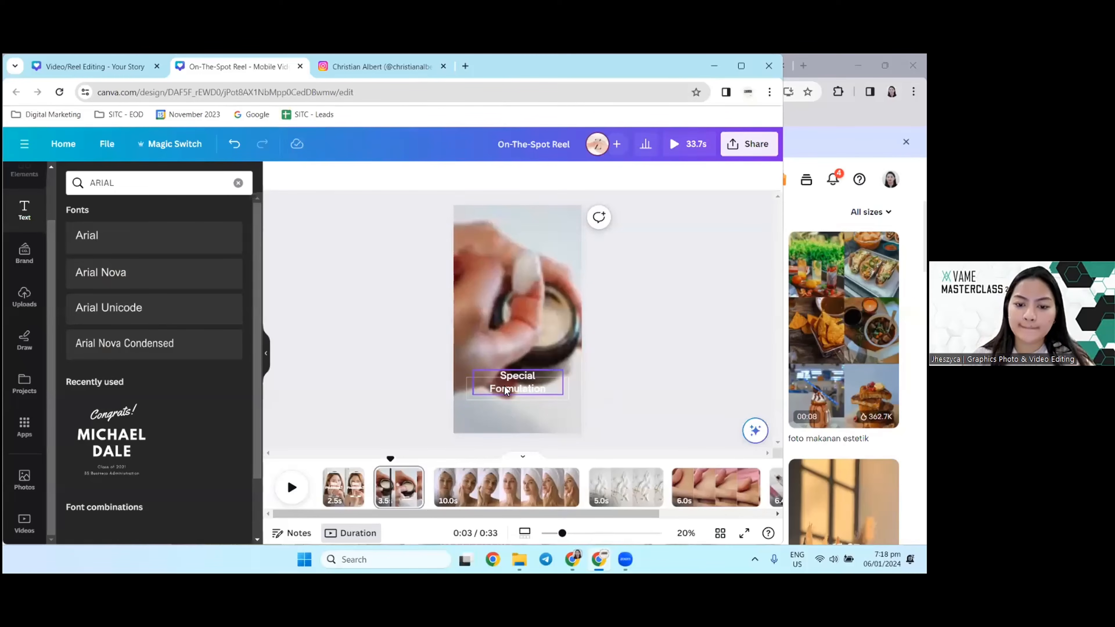
mouse_move(519, 392)
mouse_down()
mouse_move(555, 399)
mouse_move(535, 397)
mouse_up()
click(297, 397)
click(292, 487)
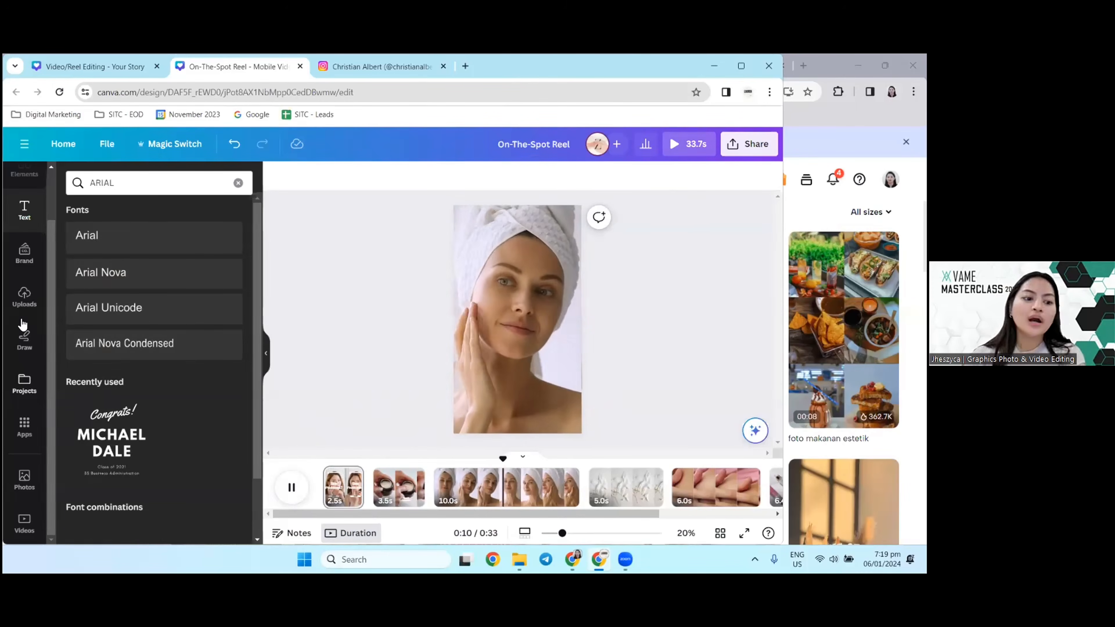
Step: Open the Audio library among Canva's apps and search it for "relaxing"
scroll(24, 439, up, 2)
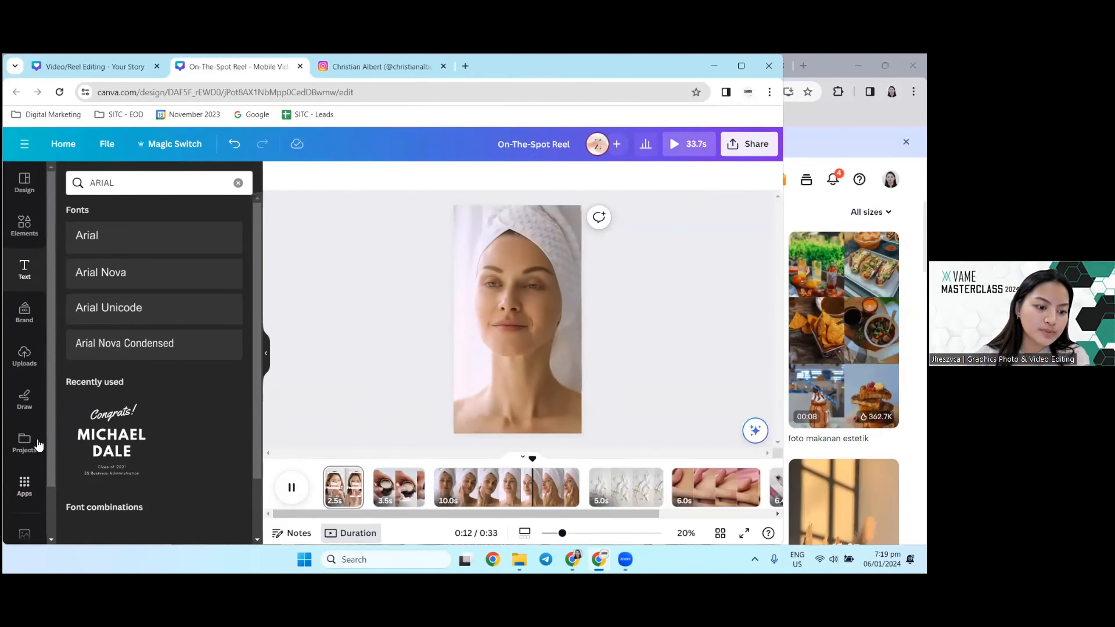
click(24, 483)
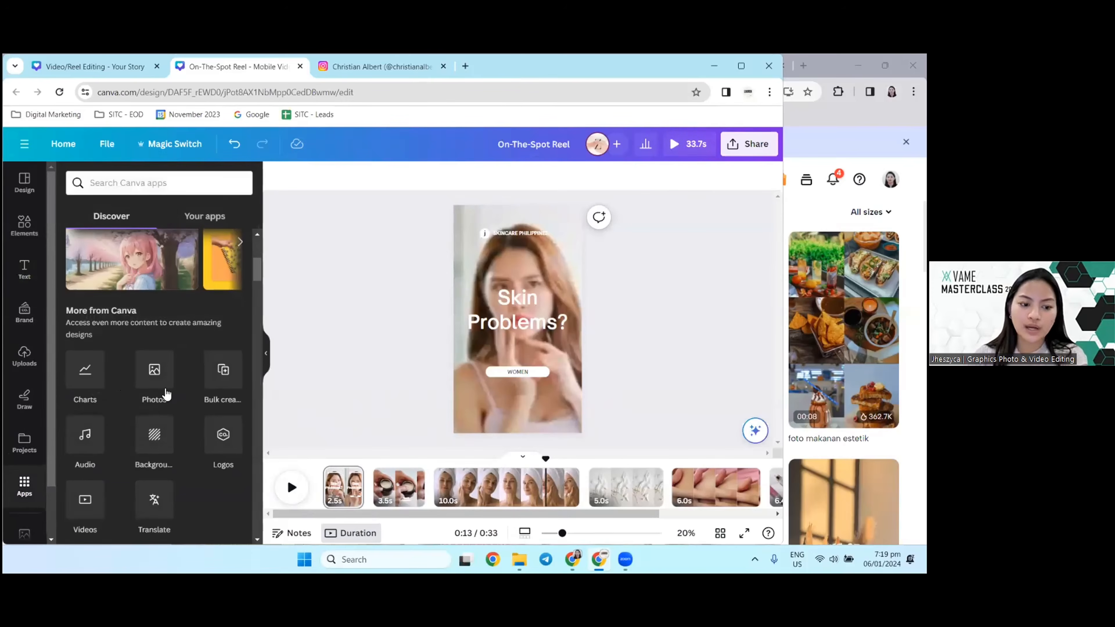
click(84, 437)
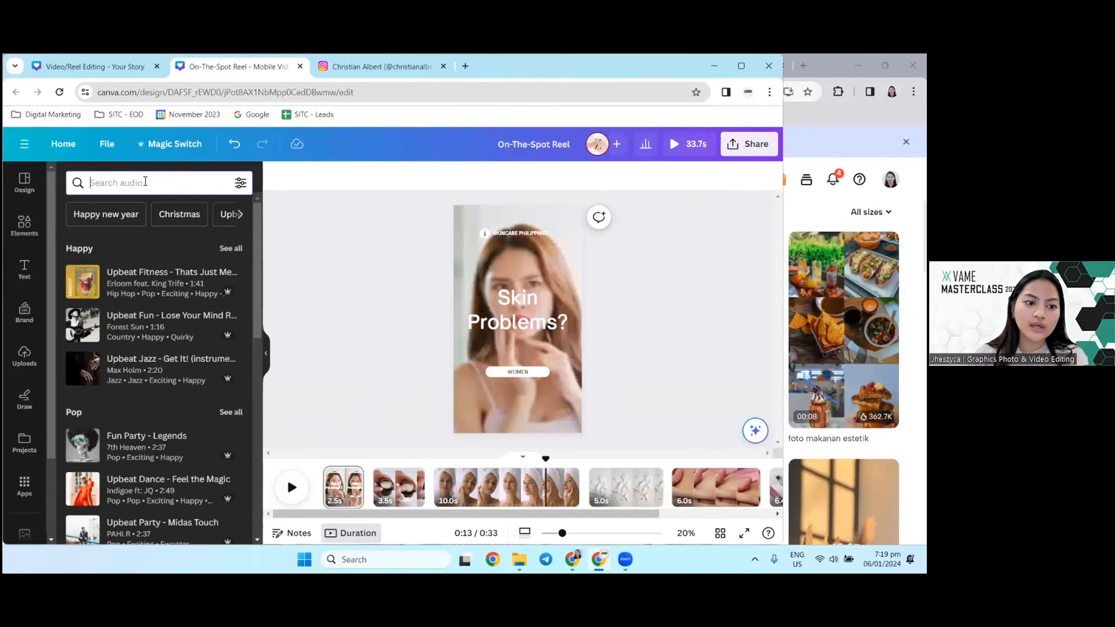
text(relaxing)
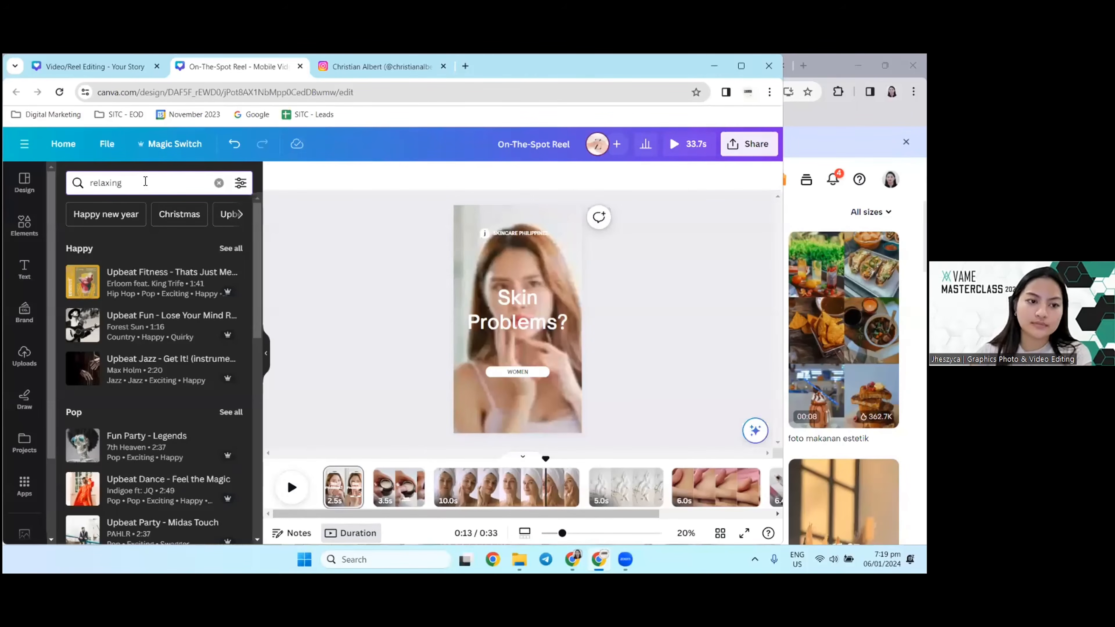
key(Return)
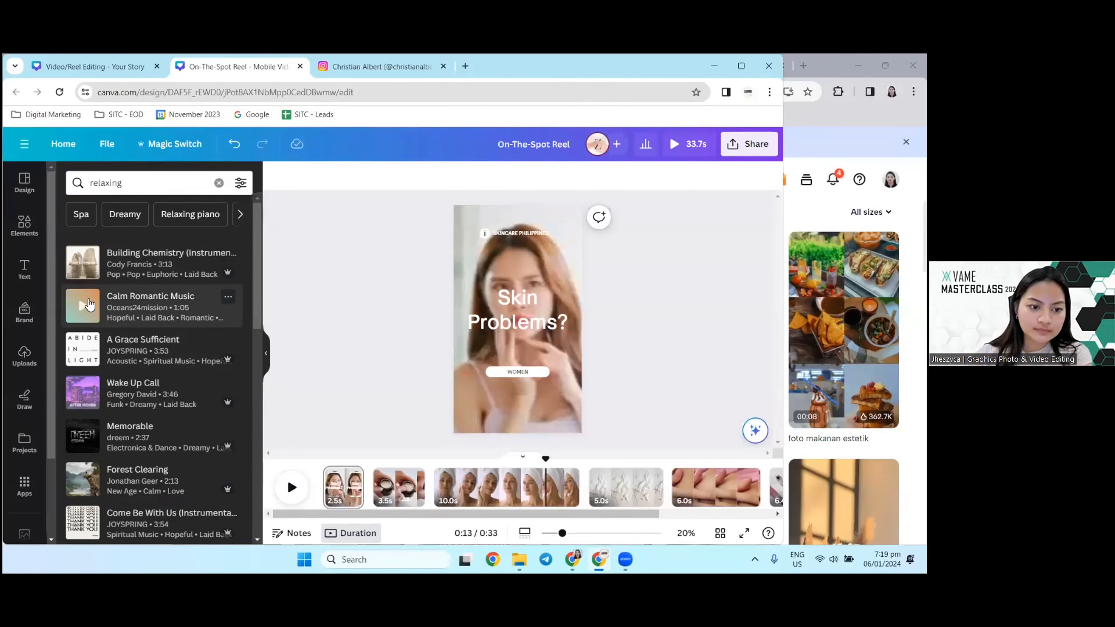
Step: Listen to "Calm Romantic Music" and "Building Chemistry", and try to add "Building Chemistry" to the reel's timeline
click(82, 306)
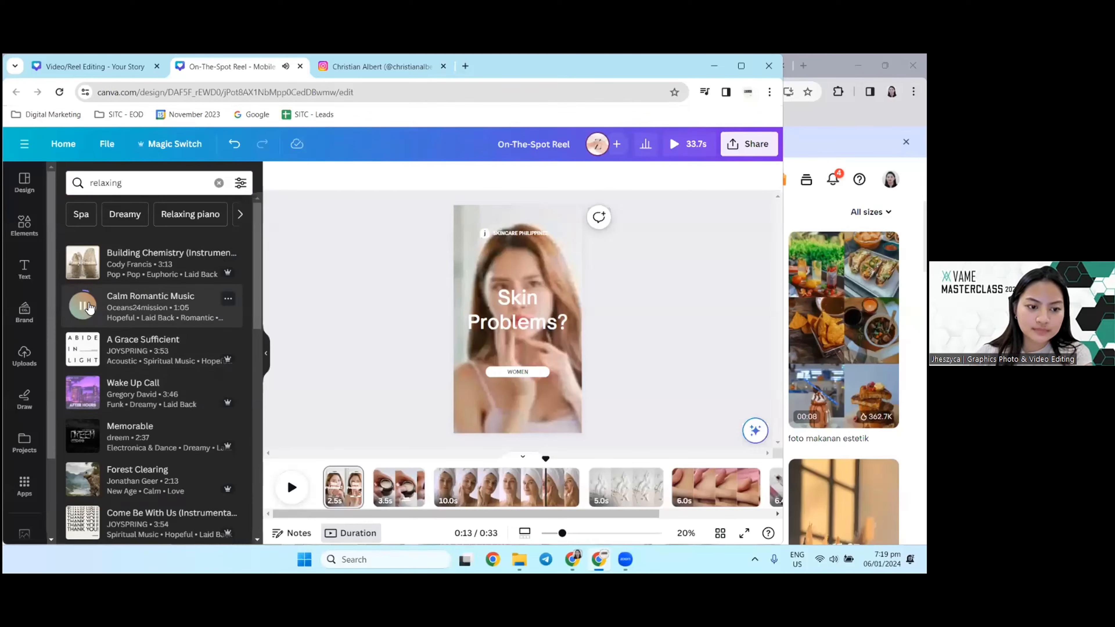
click(82, 267)
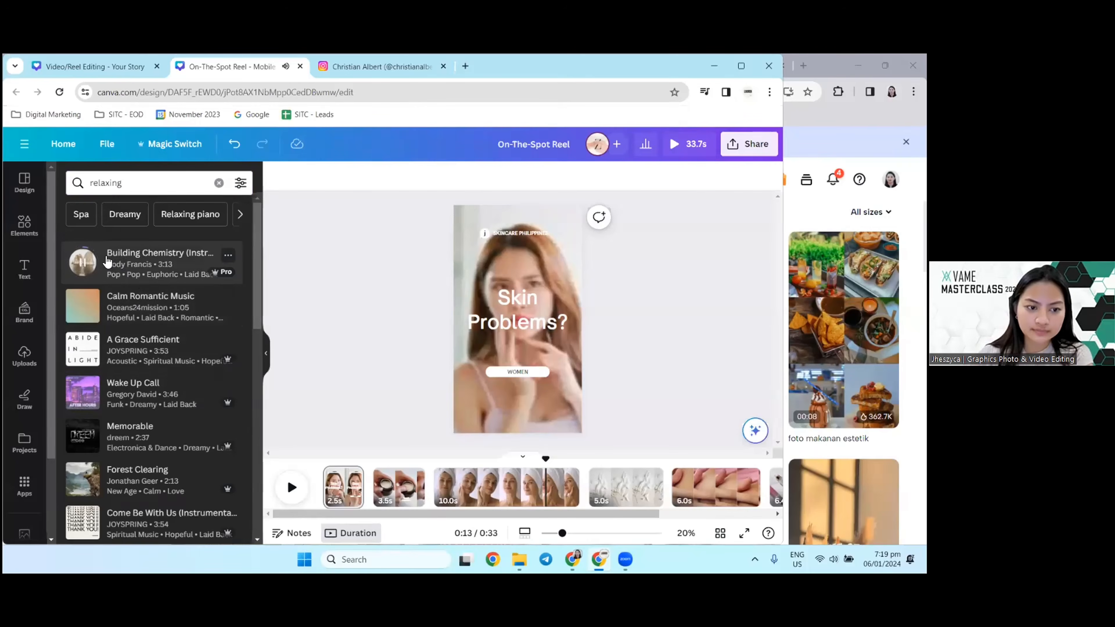
drag(121, 262, 361, 499)
click(406, 485)
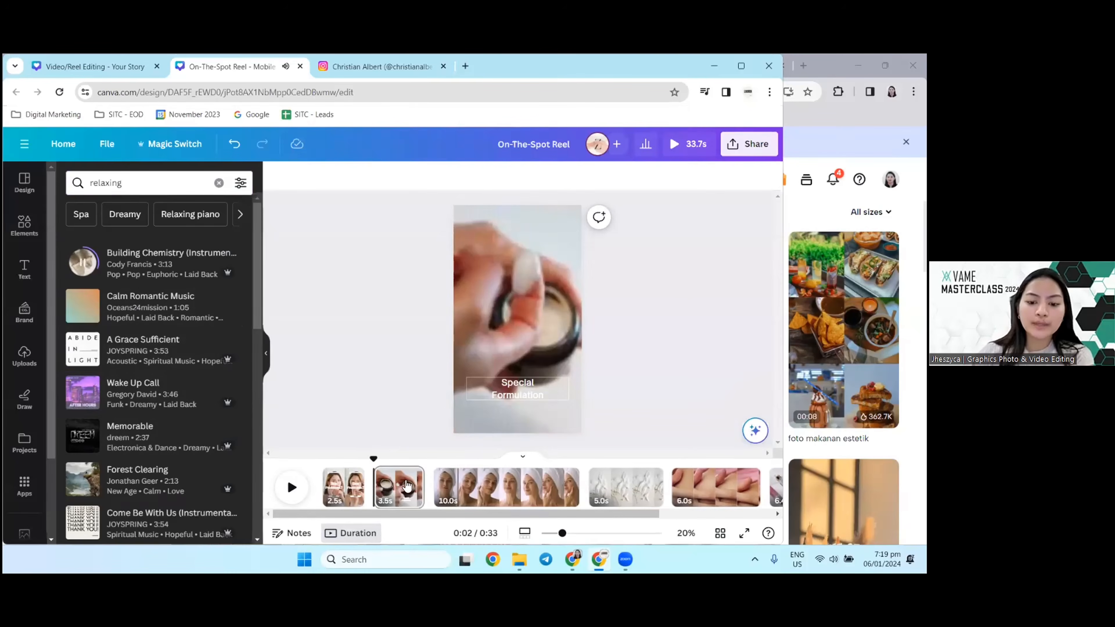
click(346, 483)
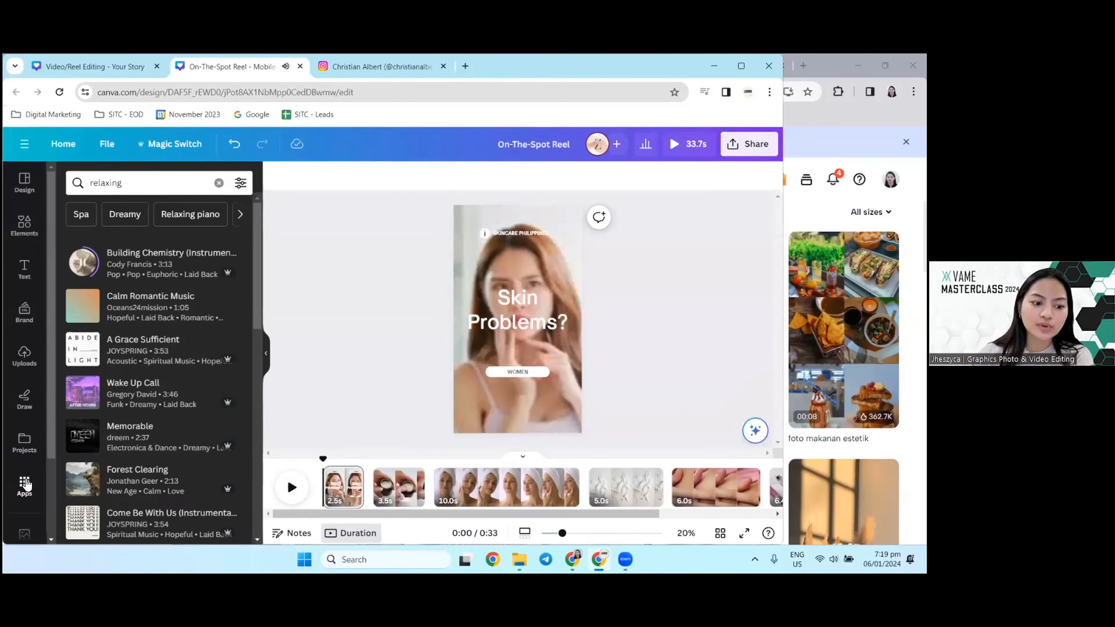
Step: Reopen the Audio library and browse its Dreamy, Relaxing piano and Relaxing instrumental suggestions for background music
click(25, 484)
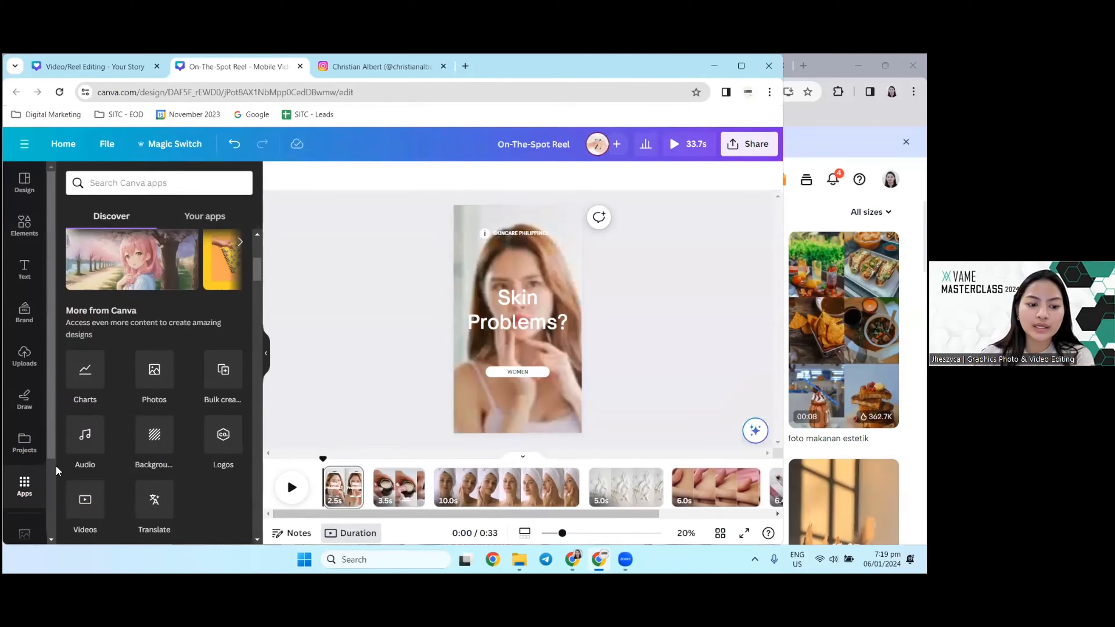
scroll(198, 453, down, 1)
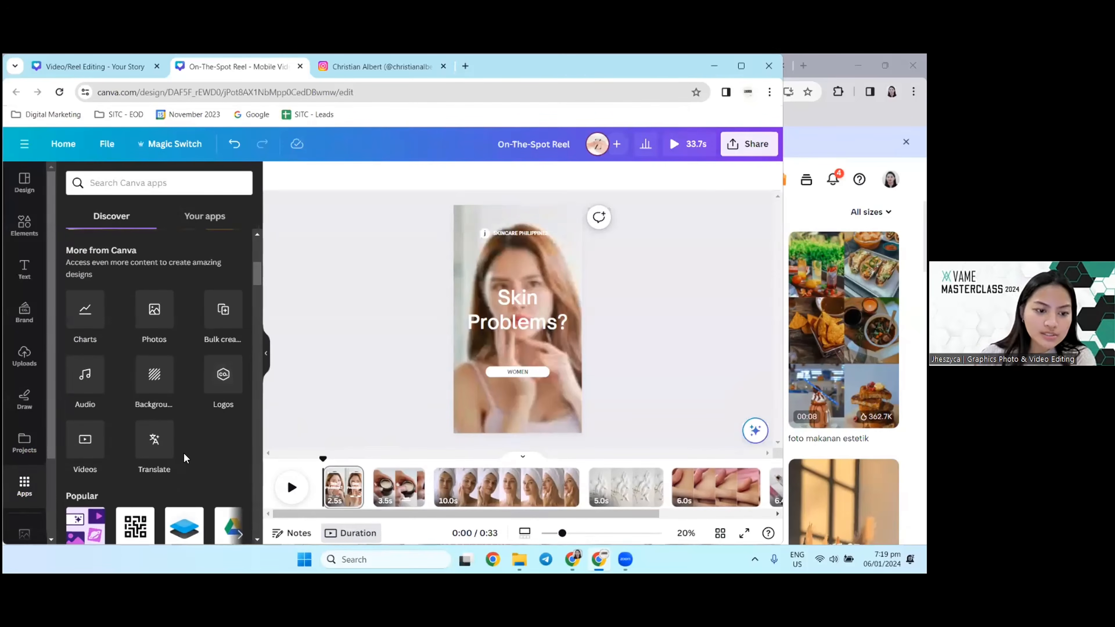
scroll(19, 443, down, 2)
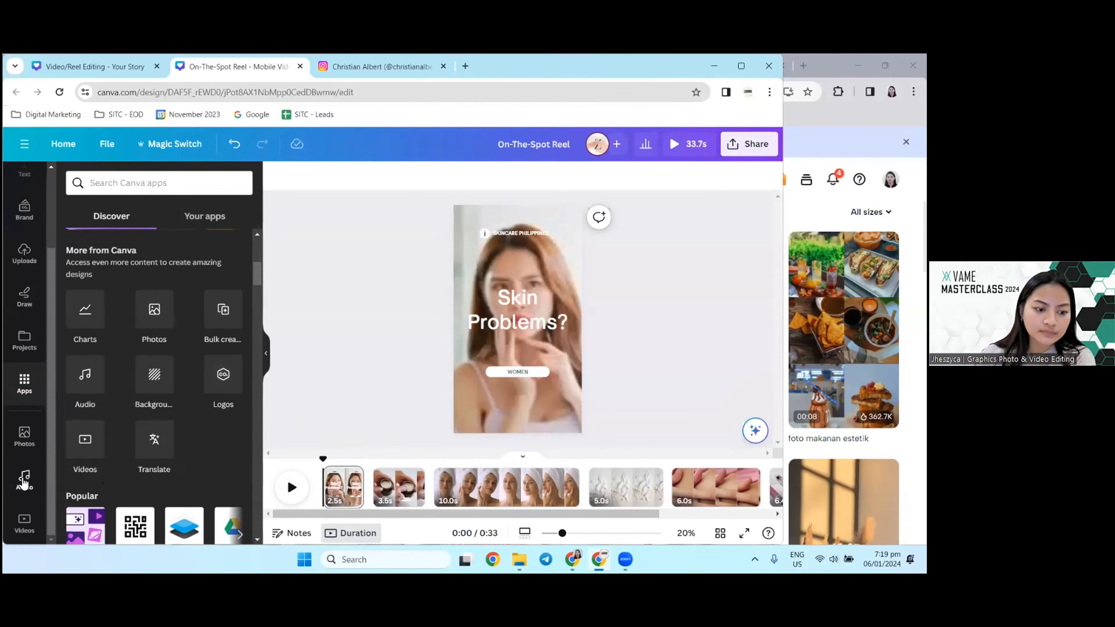
click(85, 375)
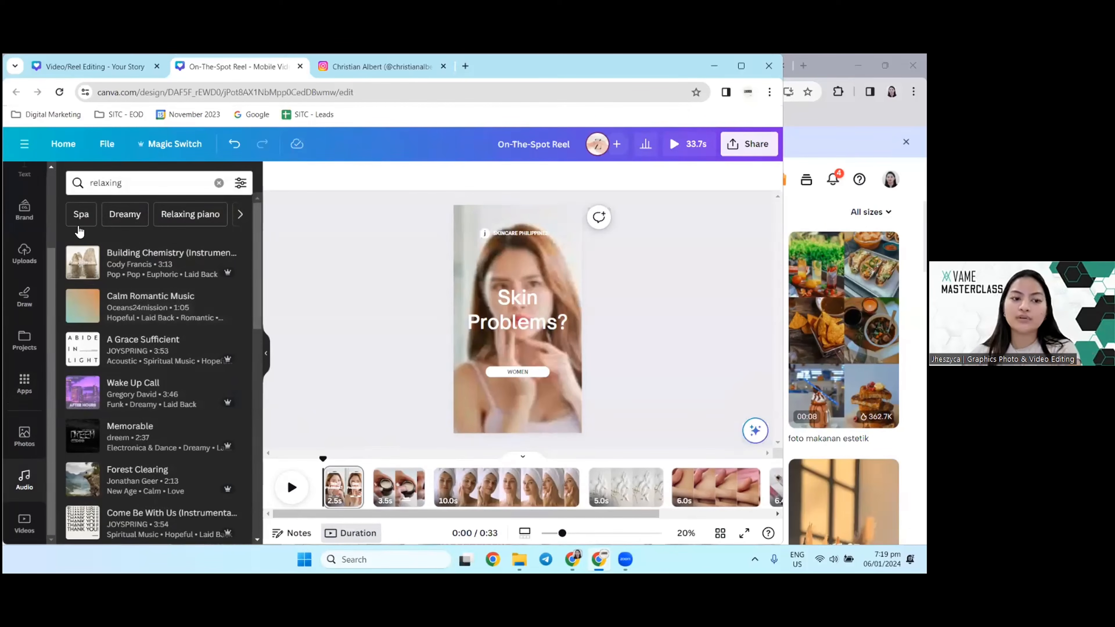
click(124, 214)
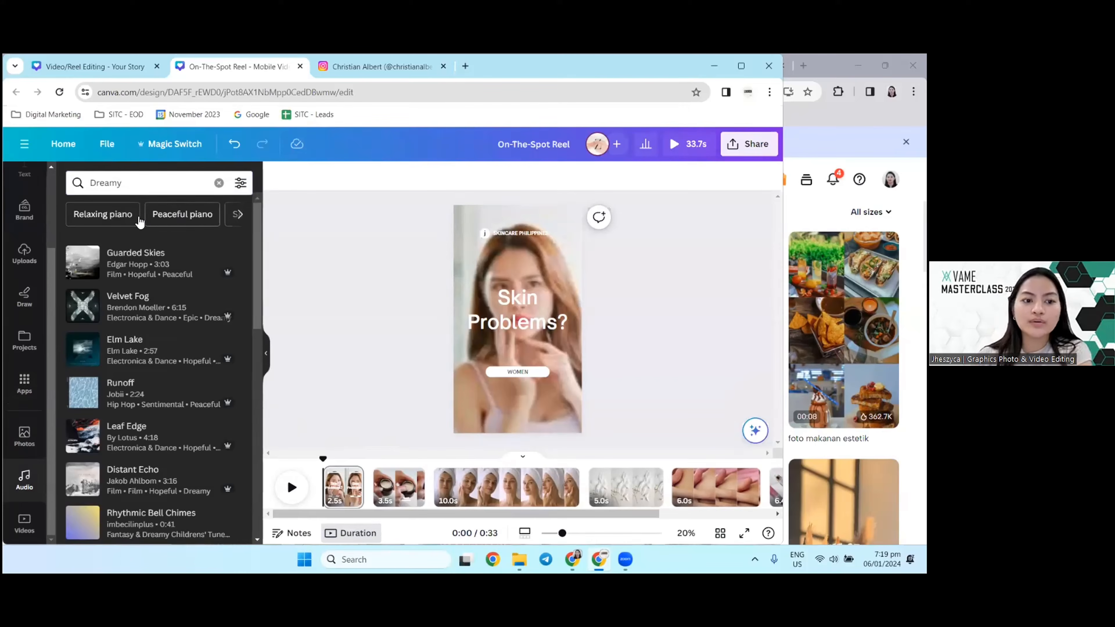
click(131, 216)
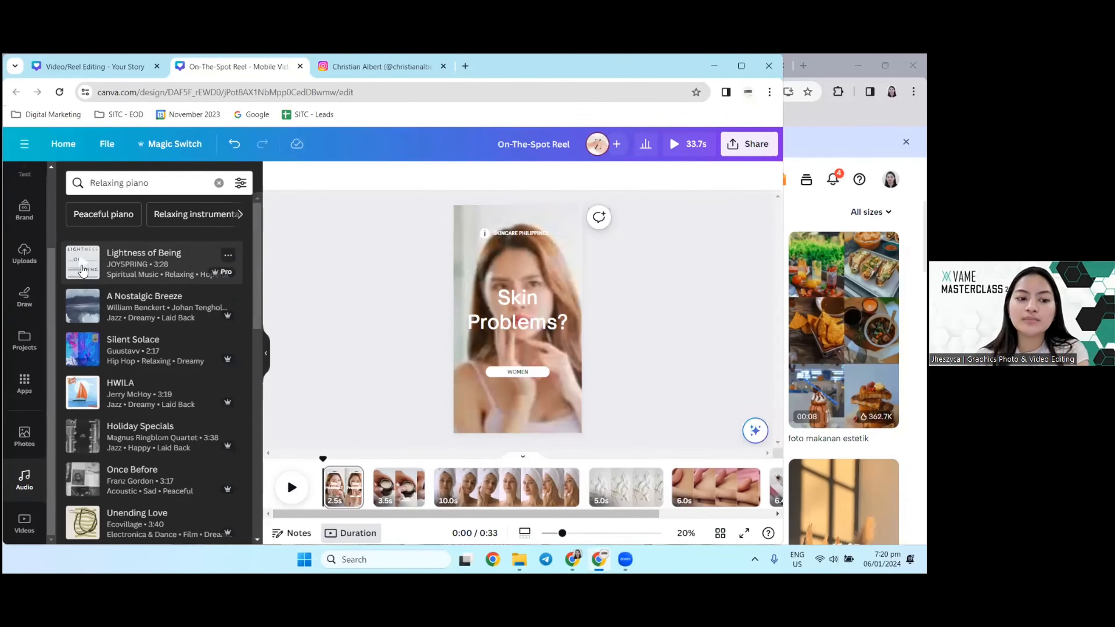
click(421, 472)
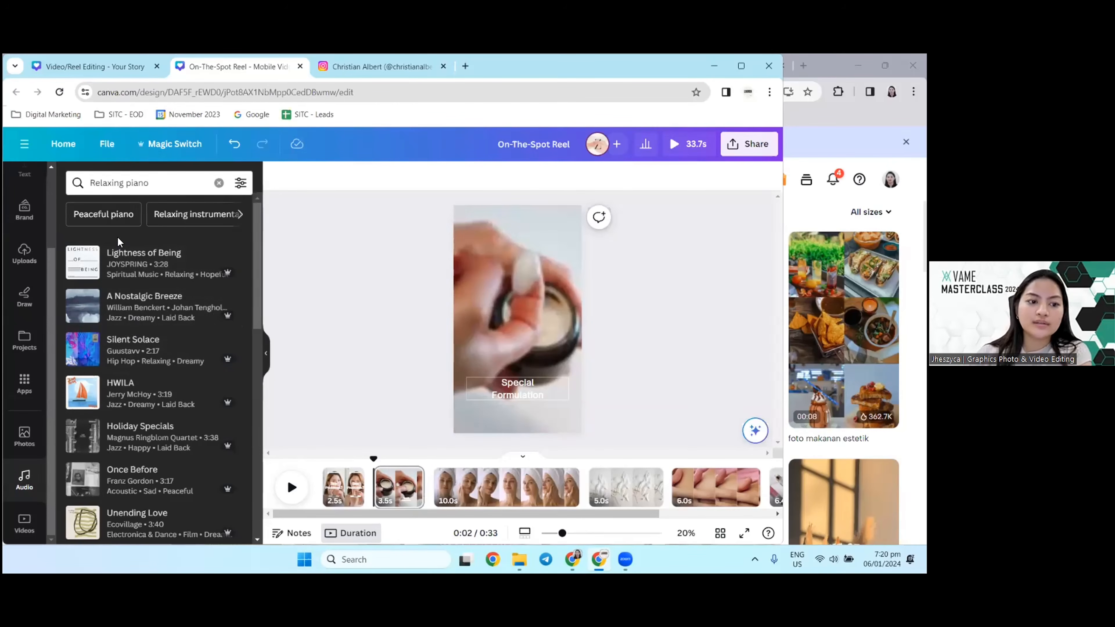
click(200, 214)
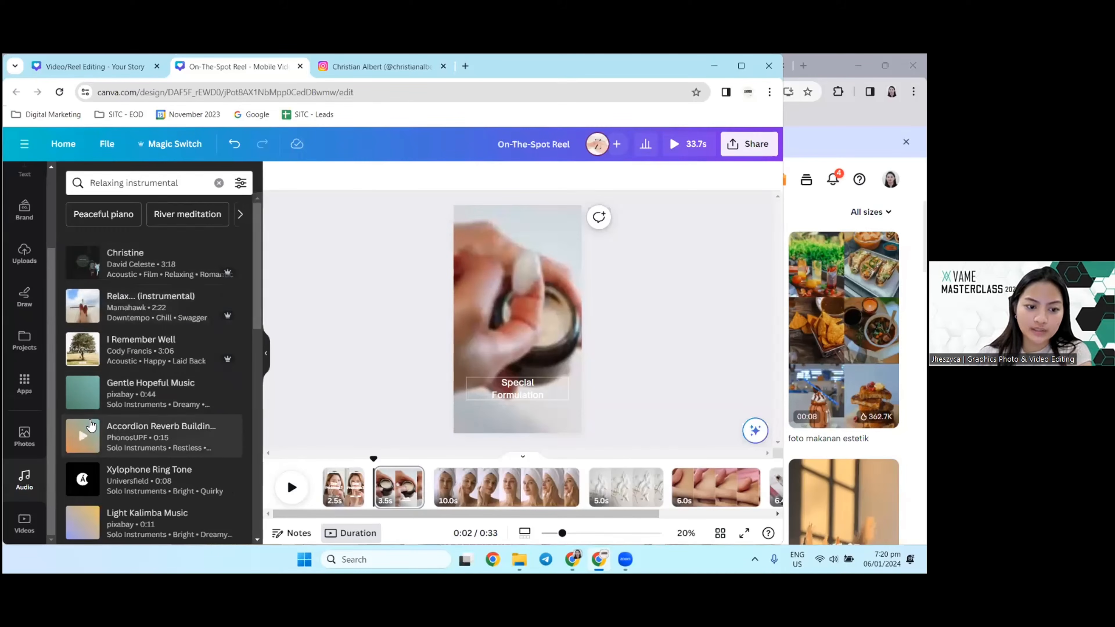
Step: Search the audio for "dreamy", add the "Dreamy" track beneath the reel's clips, and play the reel with it
click(218, 183)
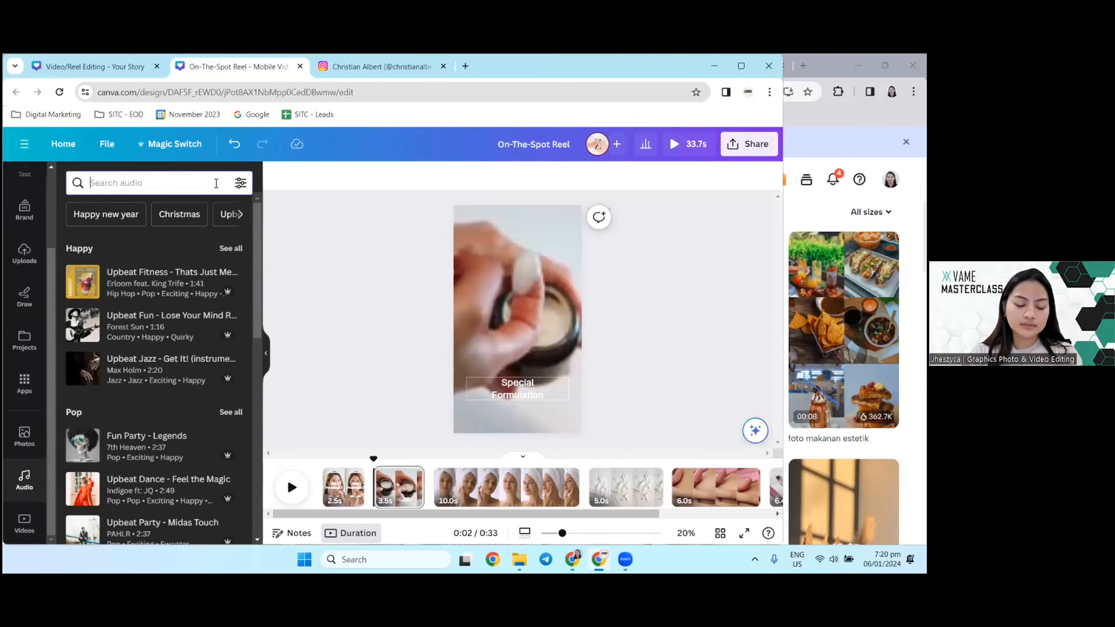
text(dreamy)
key(Return)
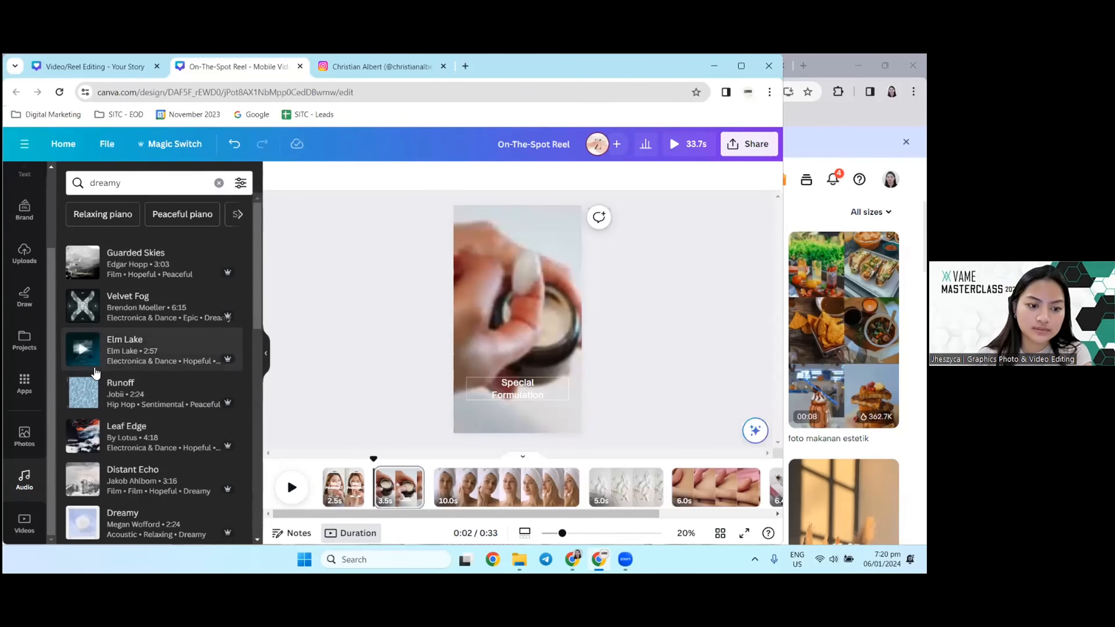
scroll(127, 474, down, 1)
drag(127, 475, 325, 503)
click(302, 473)
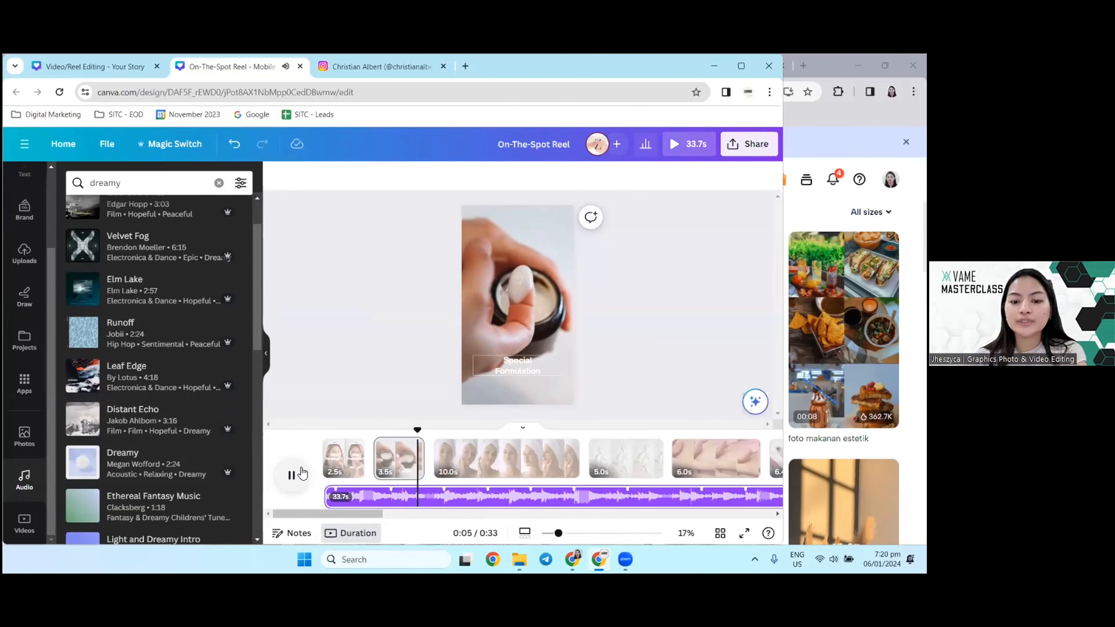
click(289, 475)
Step: Trim the third page's clip of the woman in a towel wrap to 6.6 s and return to the reel's start
drag(440, 430, 325, 429)
click(349, 469)
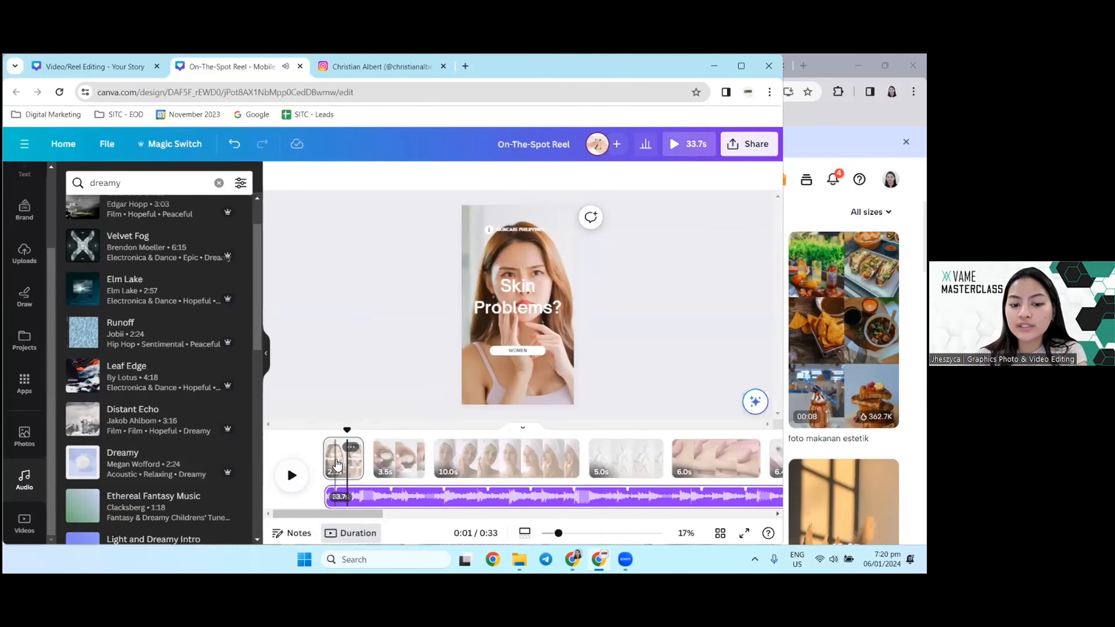
click(350, 466)
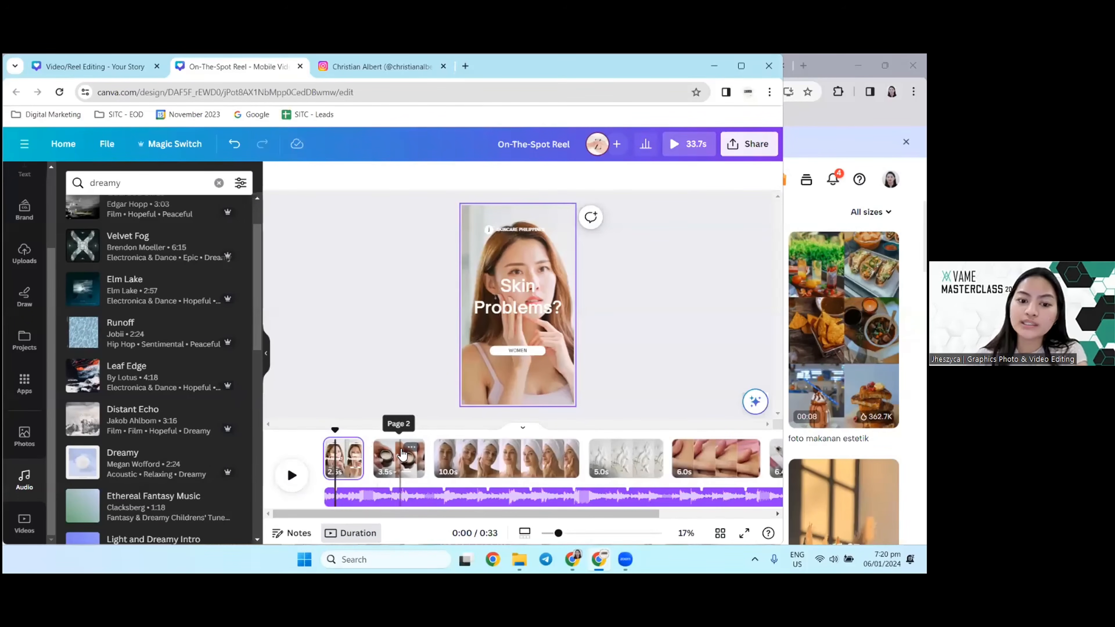
click(363, 452)
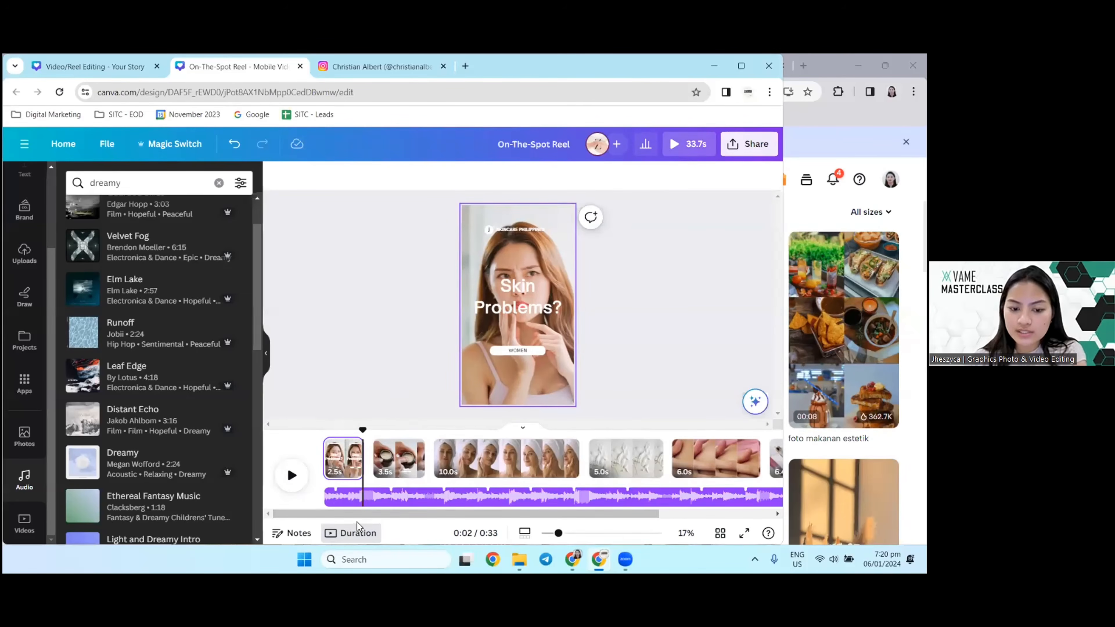
drag(361, 517, 476, 517)
click(681, 459)
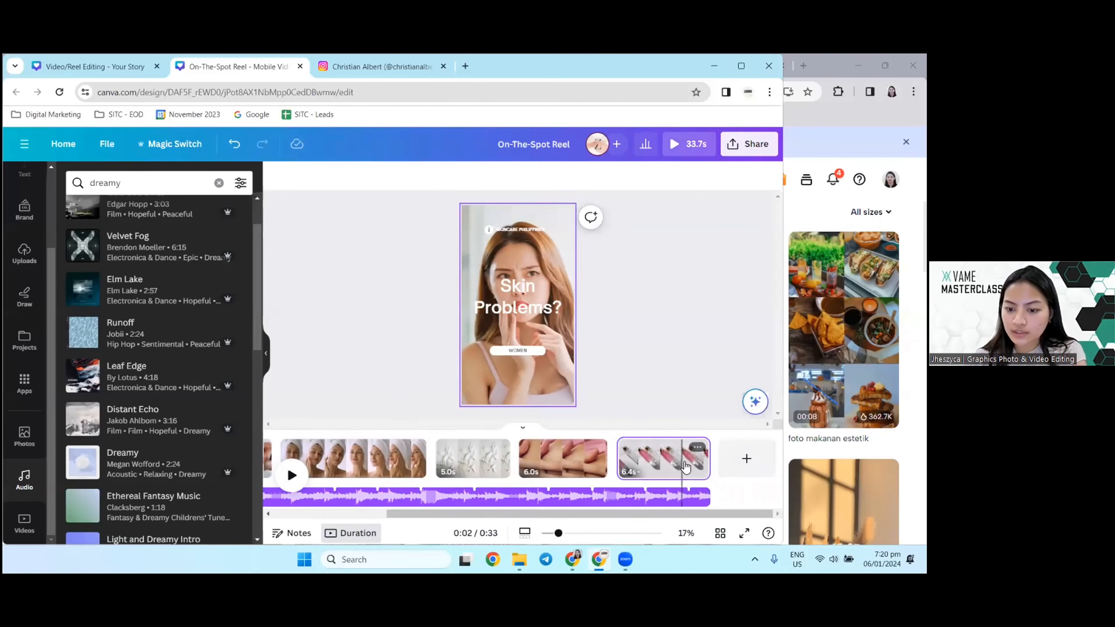
click(396, 459)
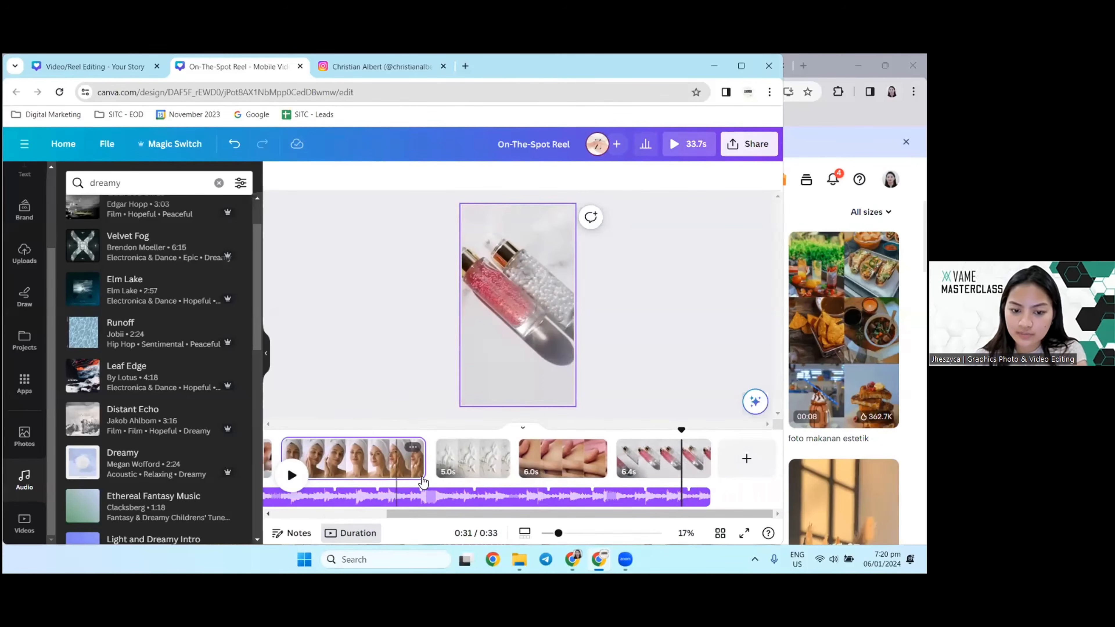
mouse_move(421, 465)
mouse_down()
mouse_move(386, 471)
mouse_move(440, 459)
mouse_up()
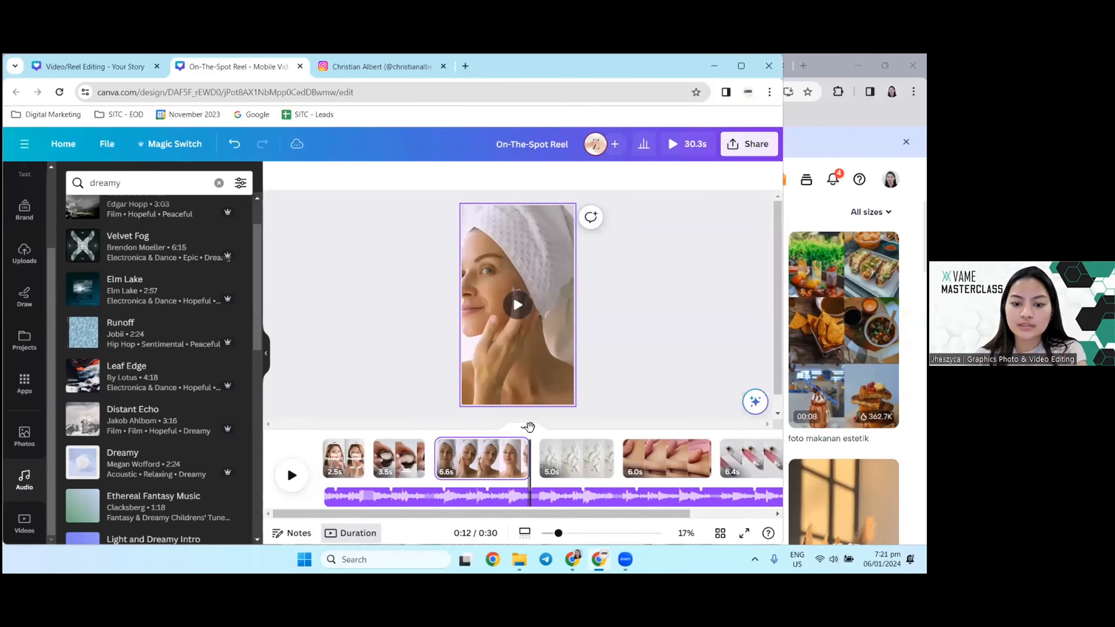
drag(530, 428, 295, 445)
click(365, 461)
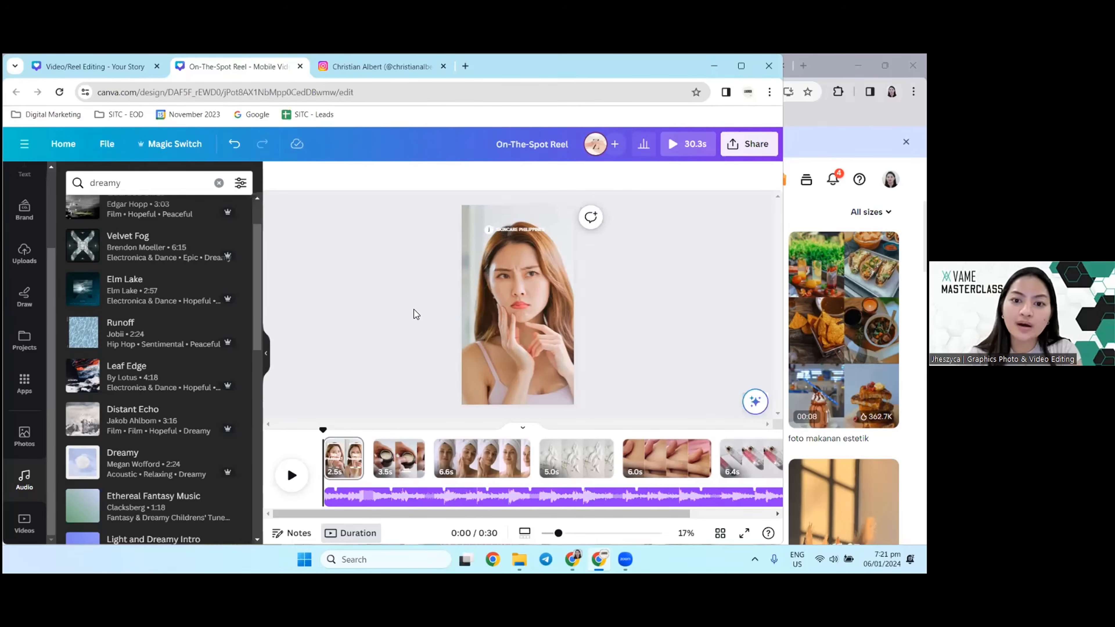
Step: Show where to upload own files in the Uploads library, cancel the upload, and open the Videos library
click(23, 260)
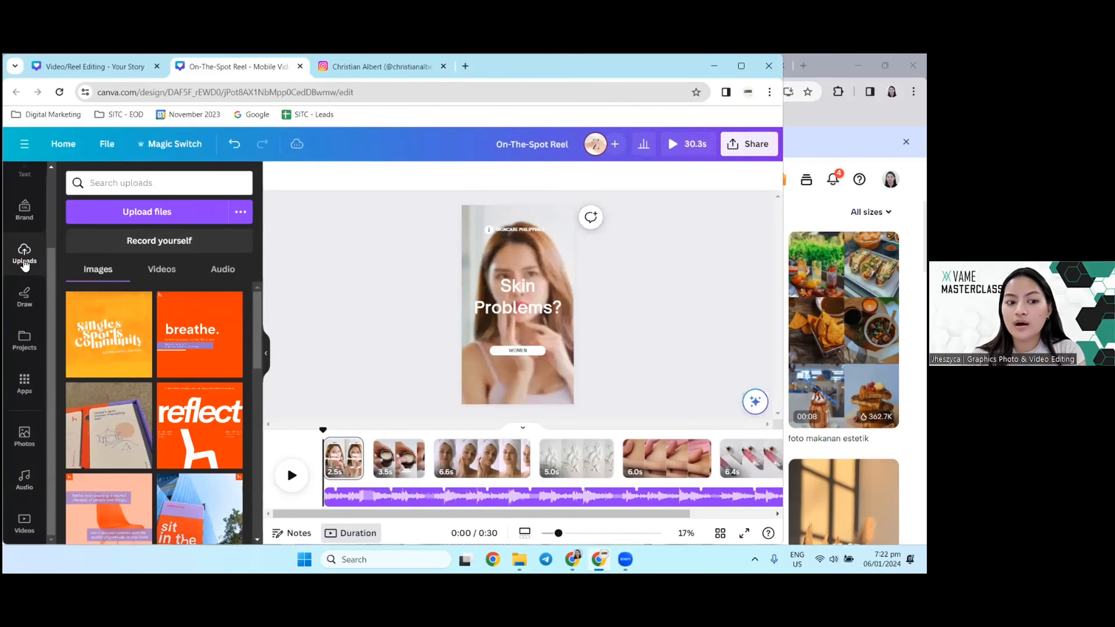
click(107, 215)
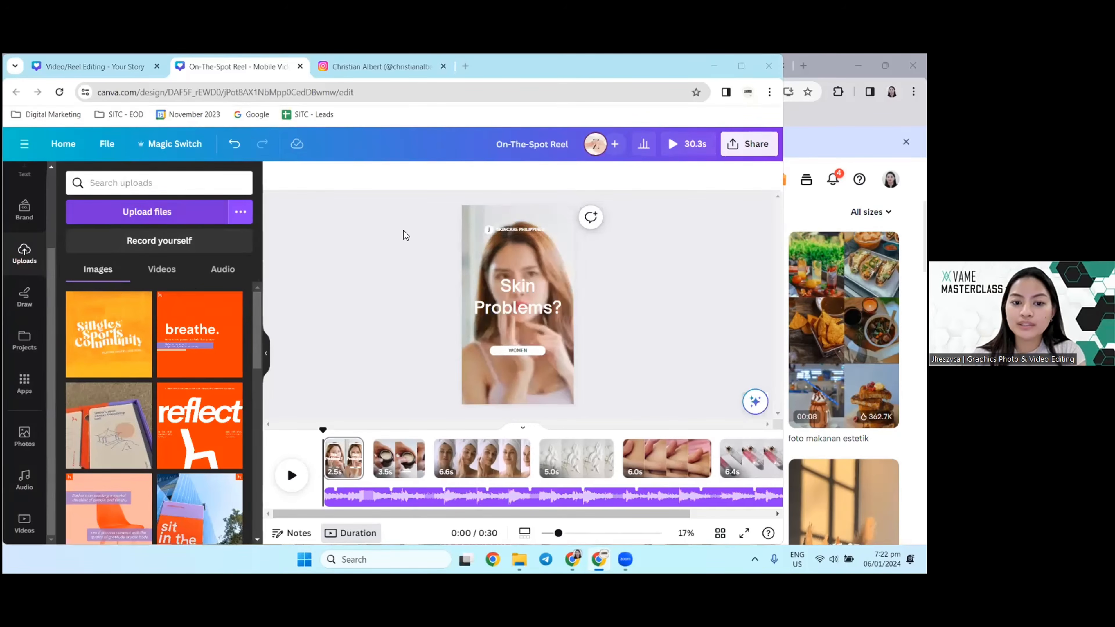
click(485, 506)
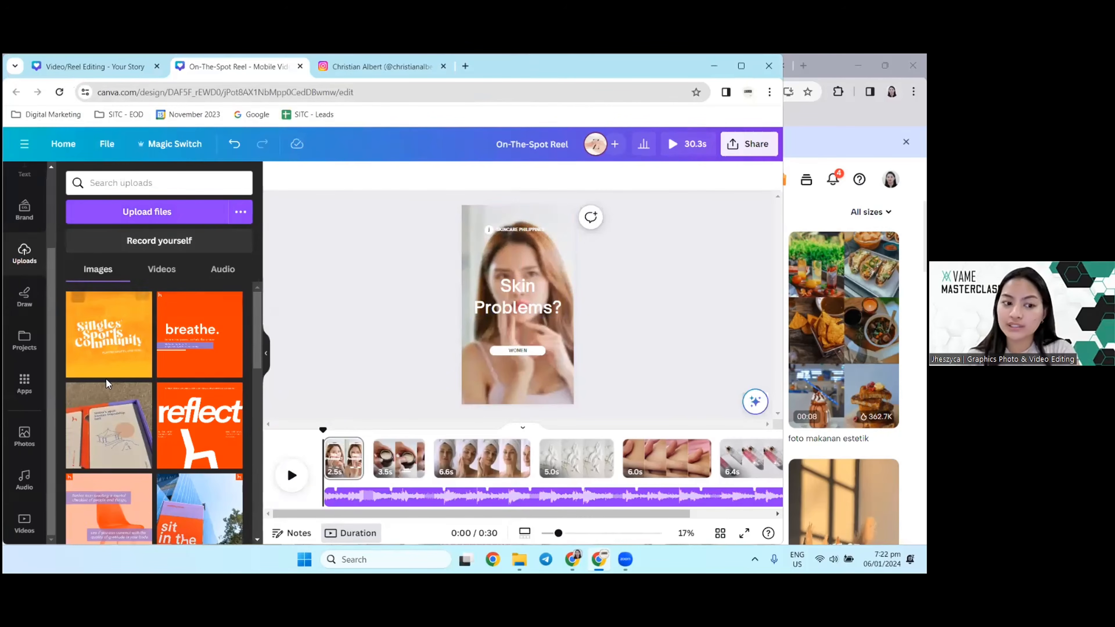
click(24, 522)
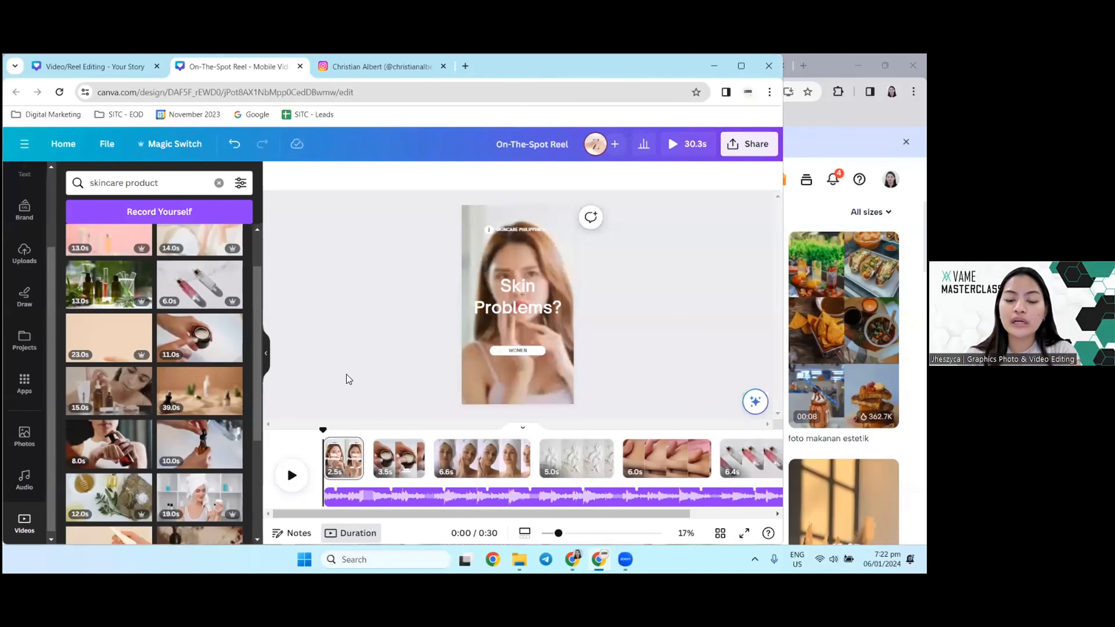
Step: Preview the reel's first three pages by playing and scrubbing the timeline, ending on the first page
click(287, 475)
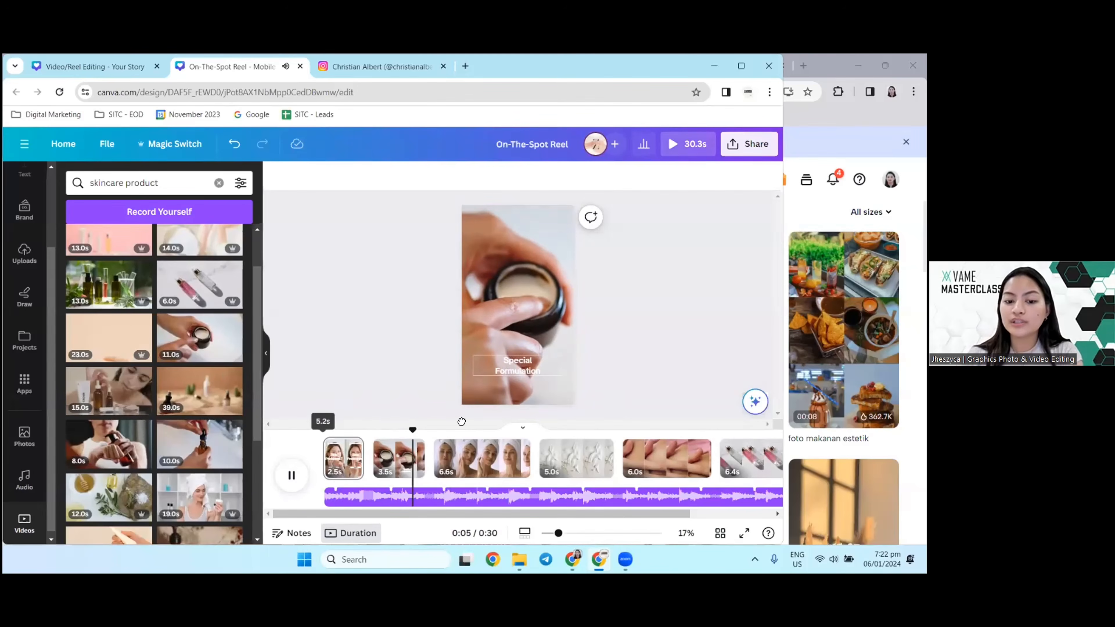
click(462, 456)
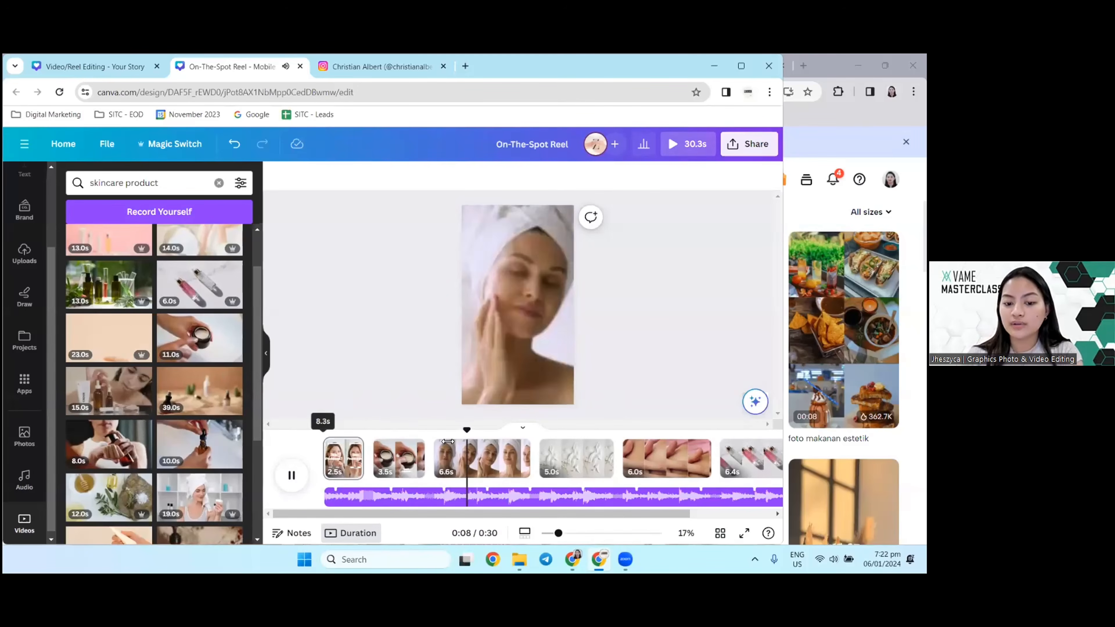
click(291, 475)
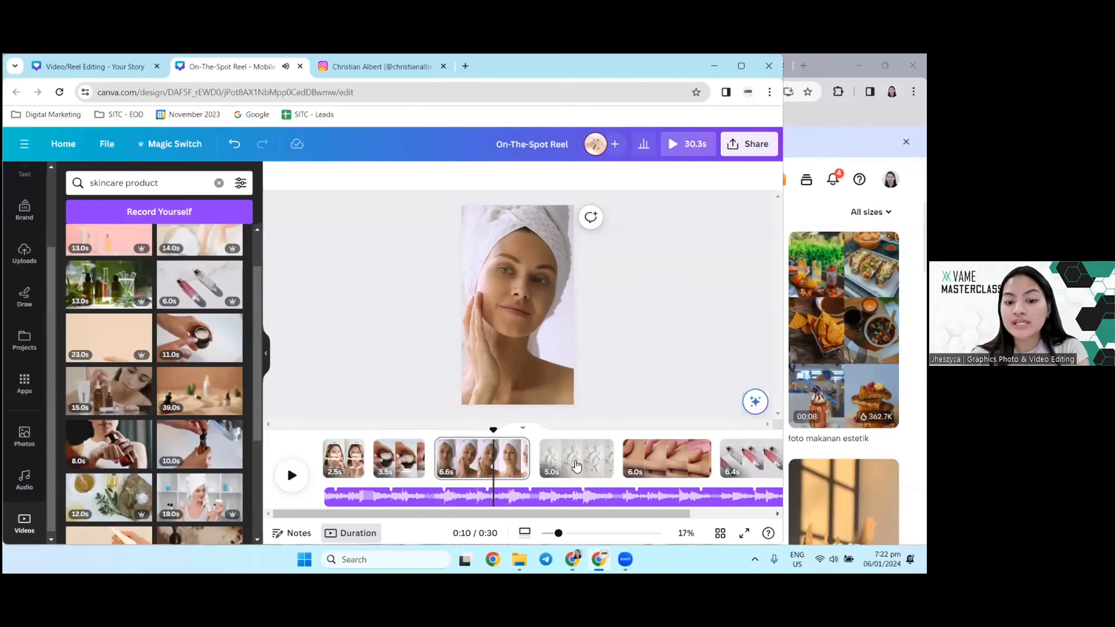
drag(492, 429, 308, 434)
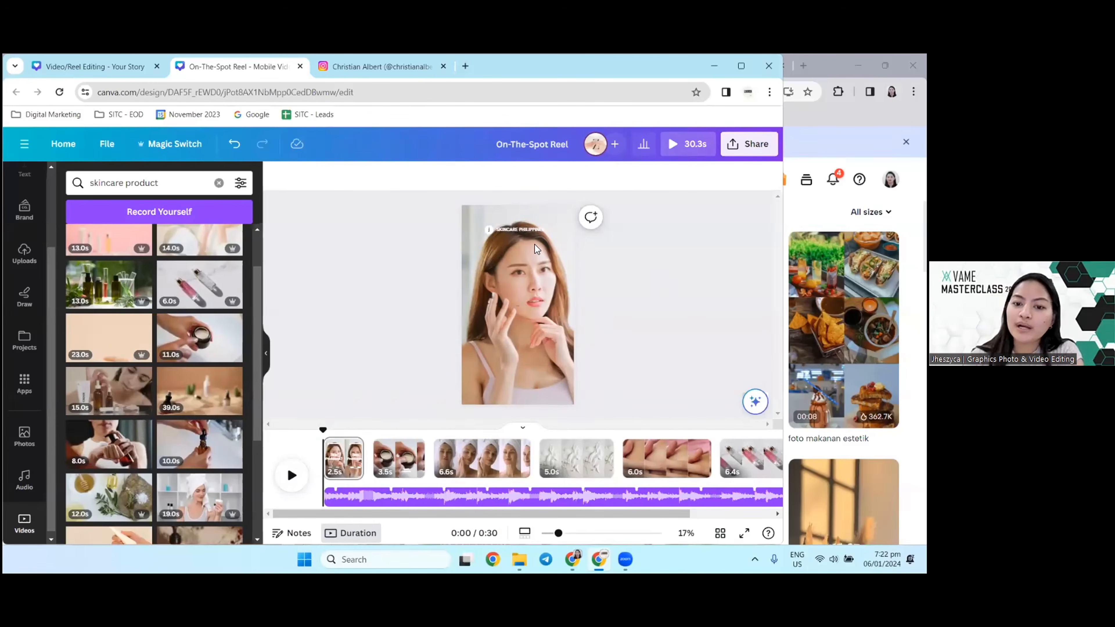
drag(323, 434, 283, 461)
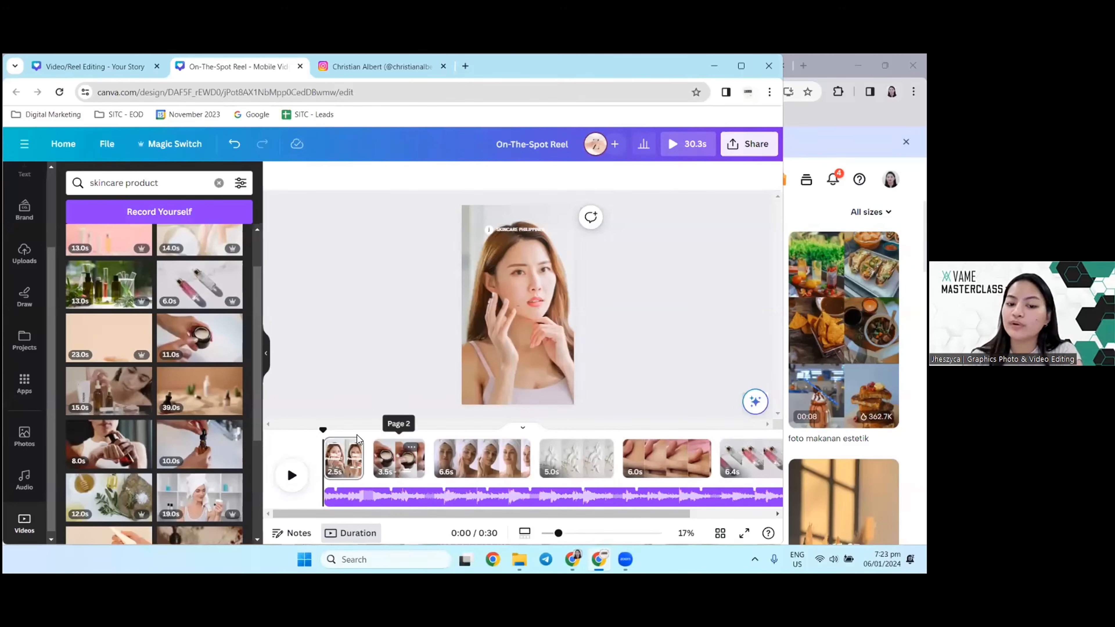
drag(324, 431, 474, 423)
click(475, 456)
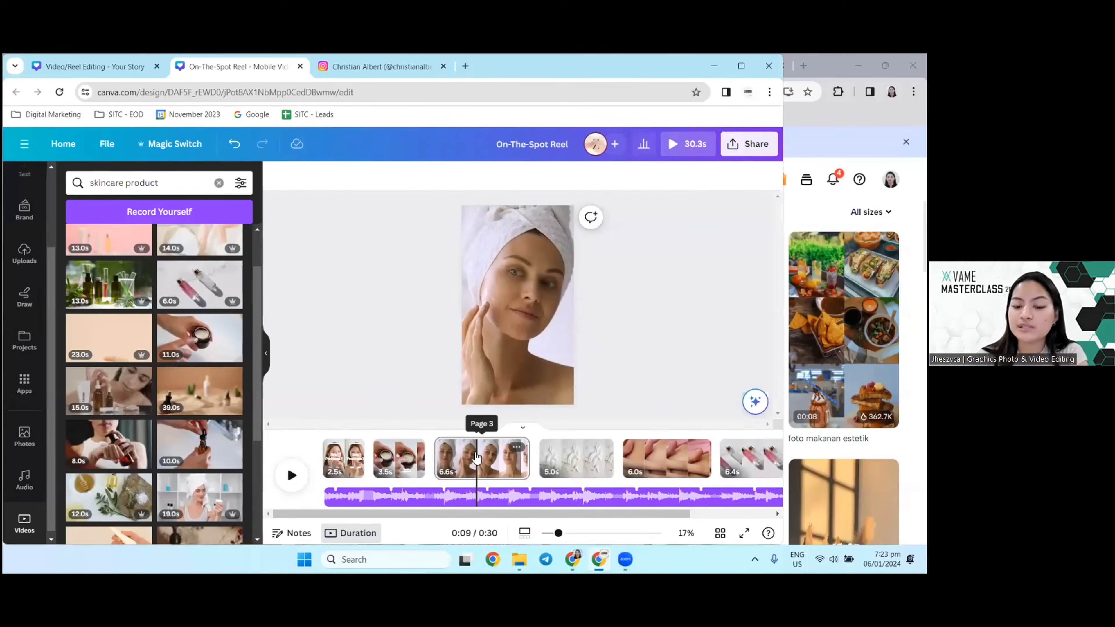
drag(478, 433, 256, 421)
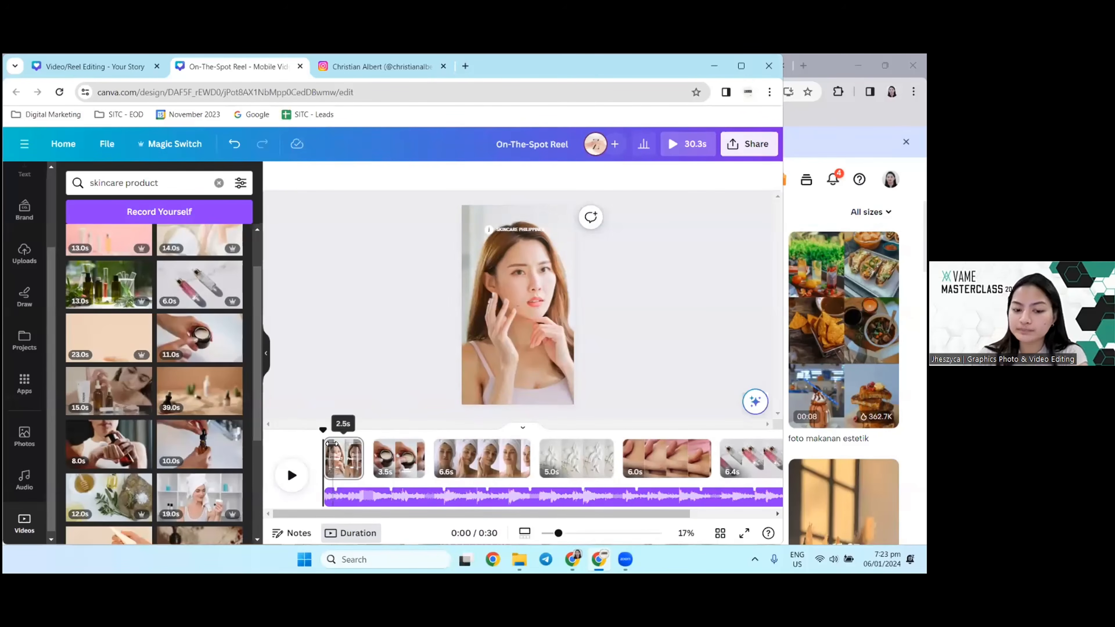
click(352, 458)
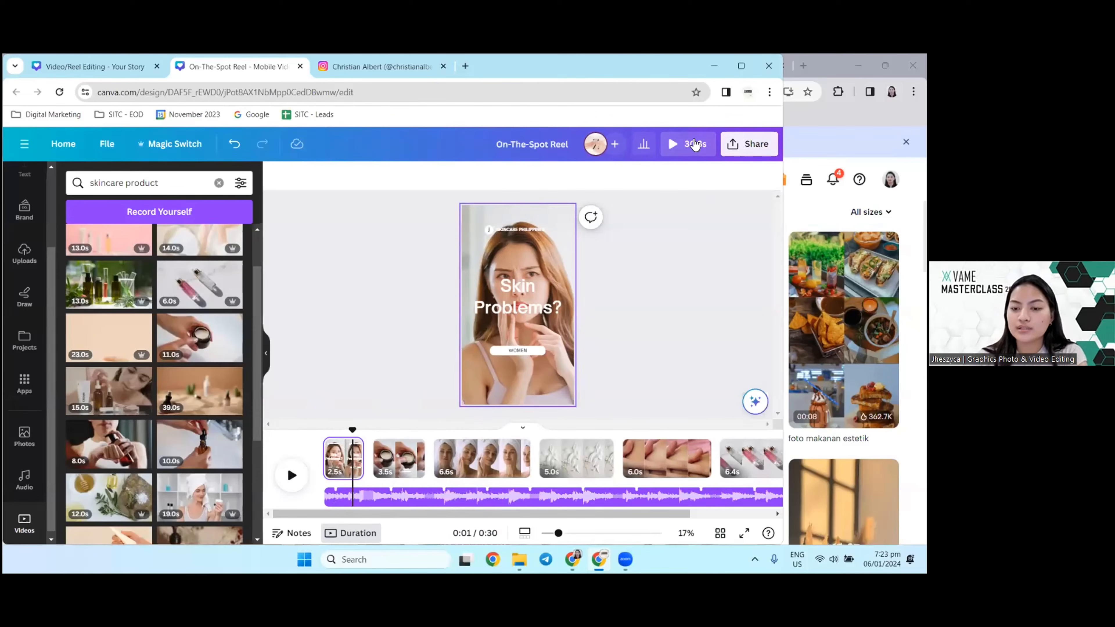
Step: Review the fifth and last pages, play the reel's ending, and move the playhead back to the fourth page
drag(353, 429, 678, 429)
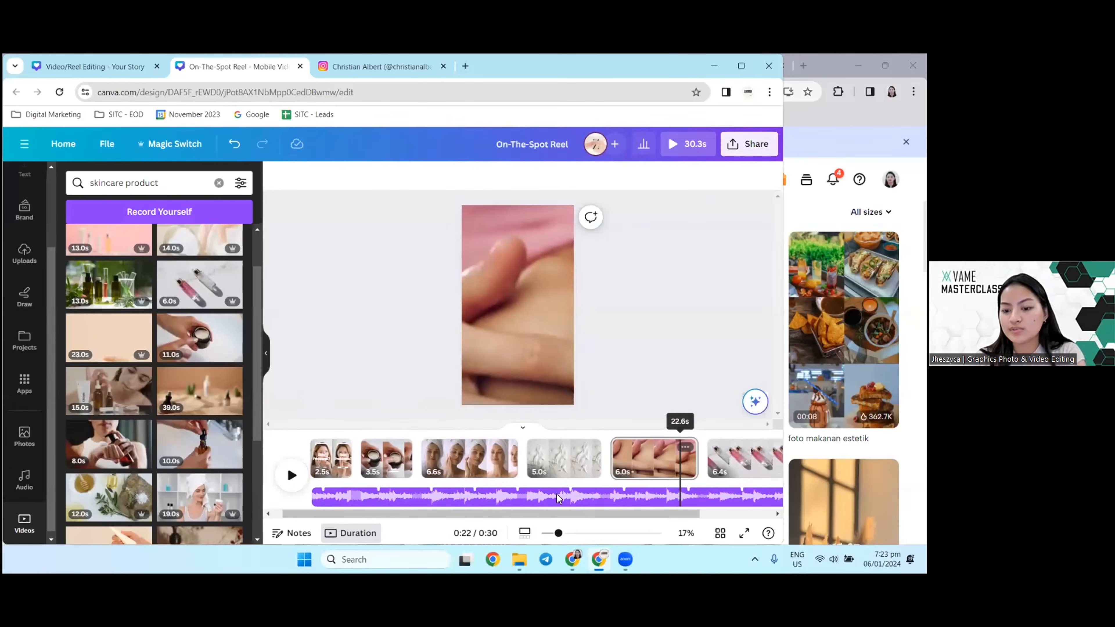
scroll(26, 456, down, 1)
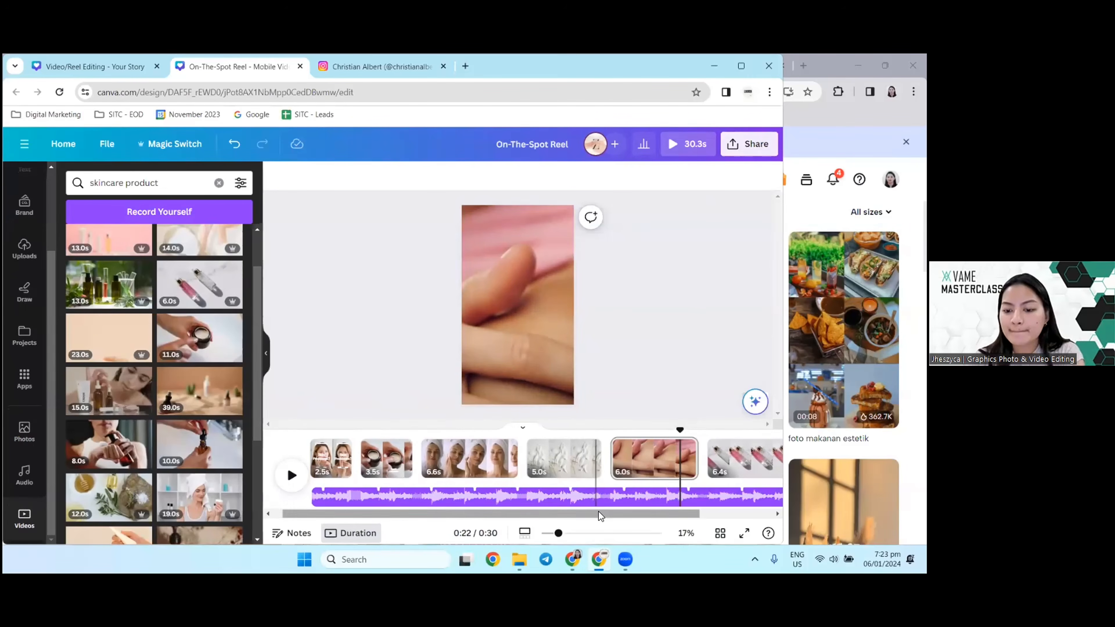
scroll(659, 475, right, 3)
drag(590, 431, 648, 429)
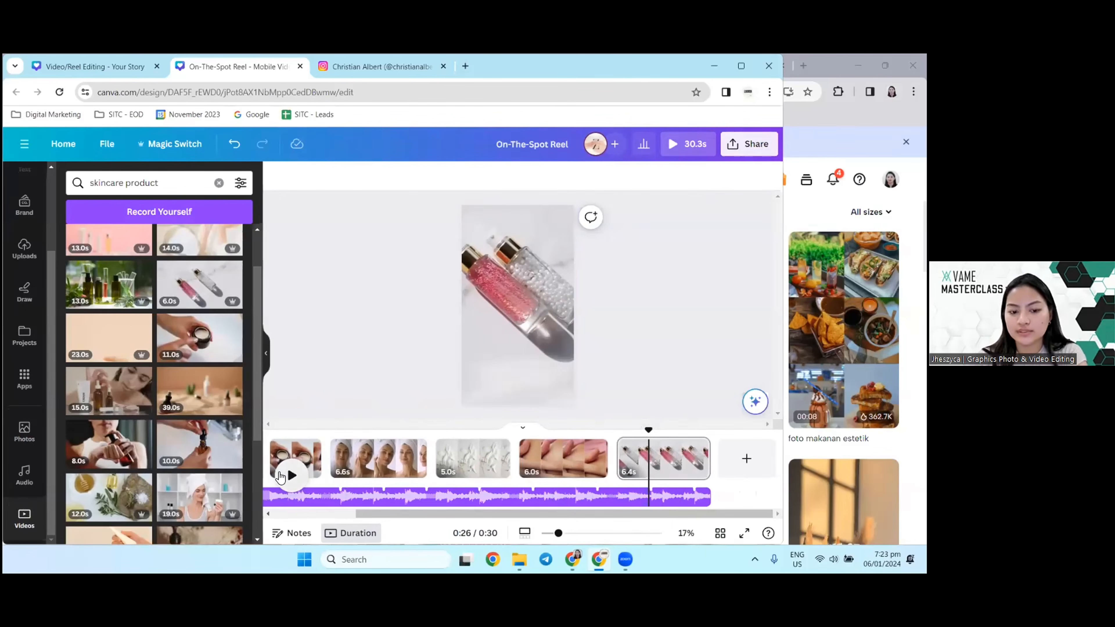
click(281, 475)
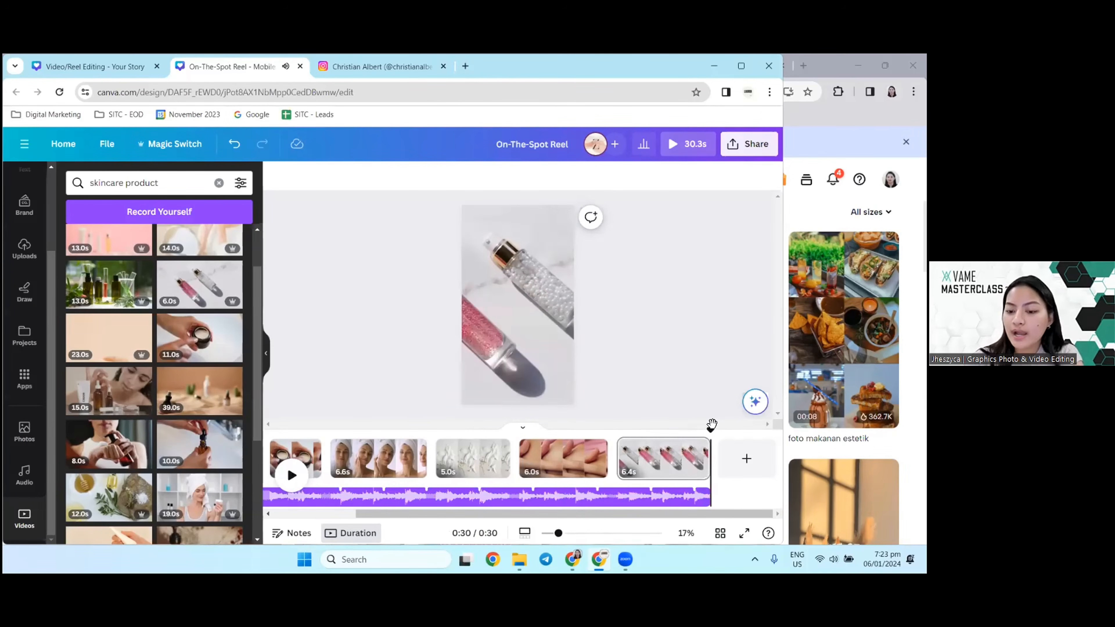
drag(709, 430, 465, 425)
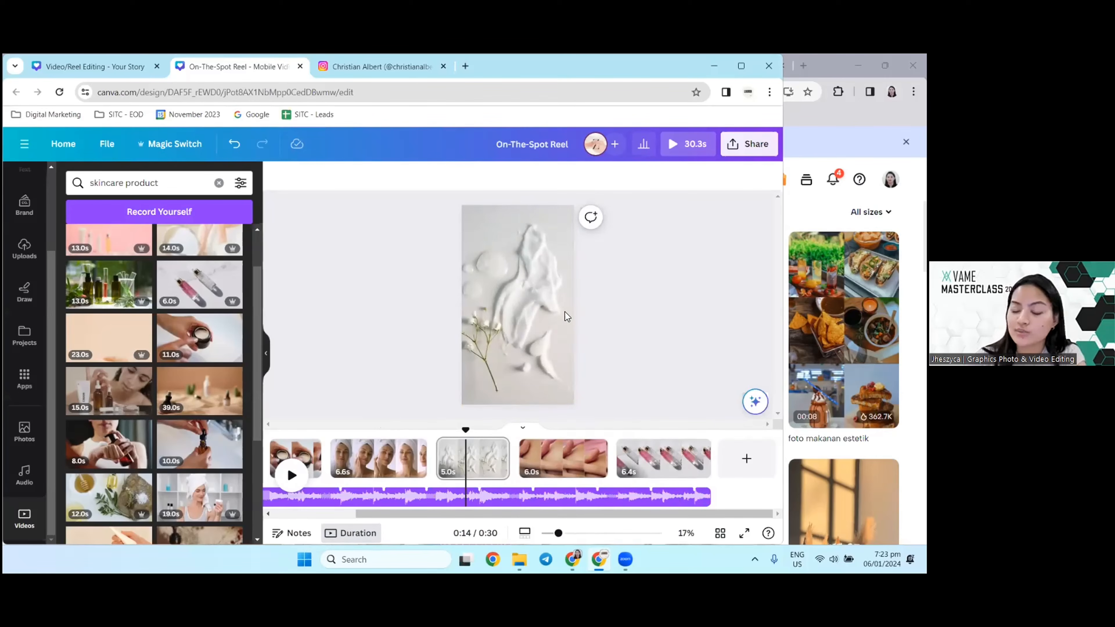
Step: Return to the reel's first page and clear the ARIAL font search in the Text library
drag(446, 438, 264, 451)
click(347, 464)
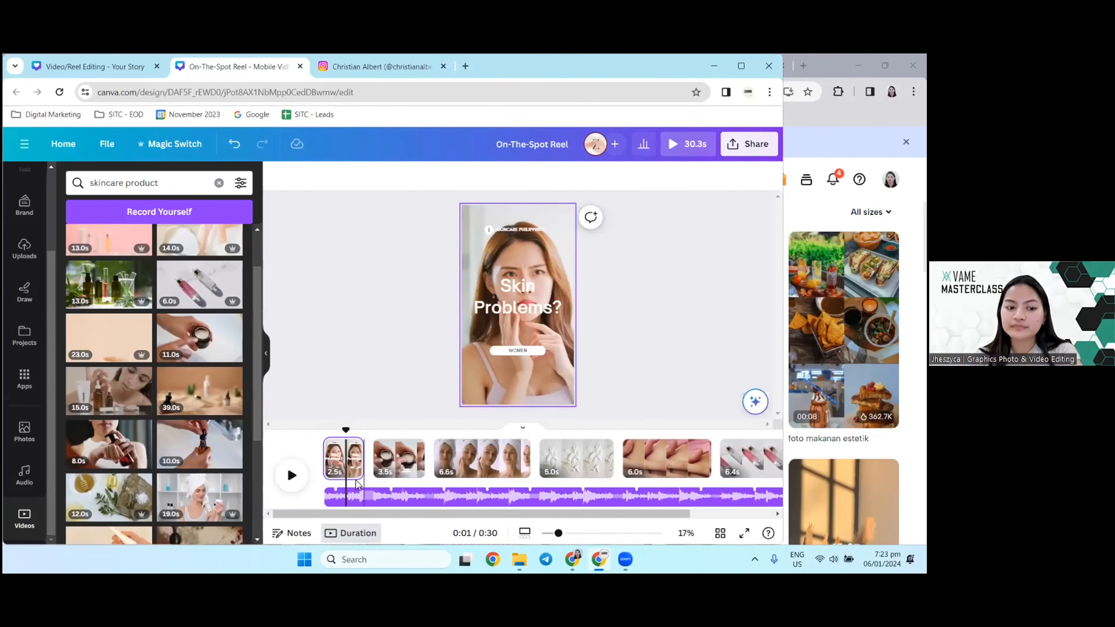
scroll(29, 335, up, 3)
click(25, 269)
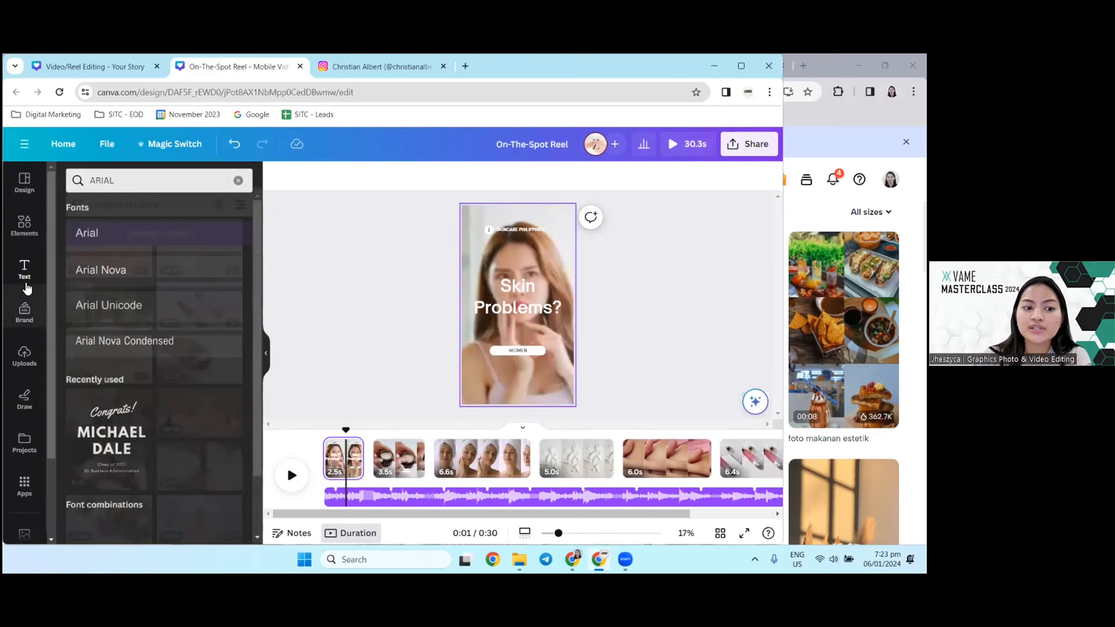
click(238, 183)
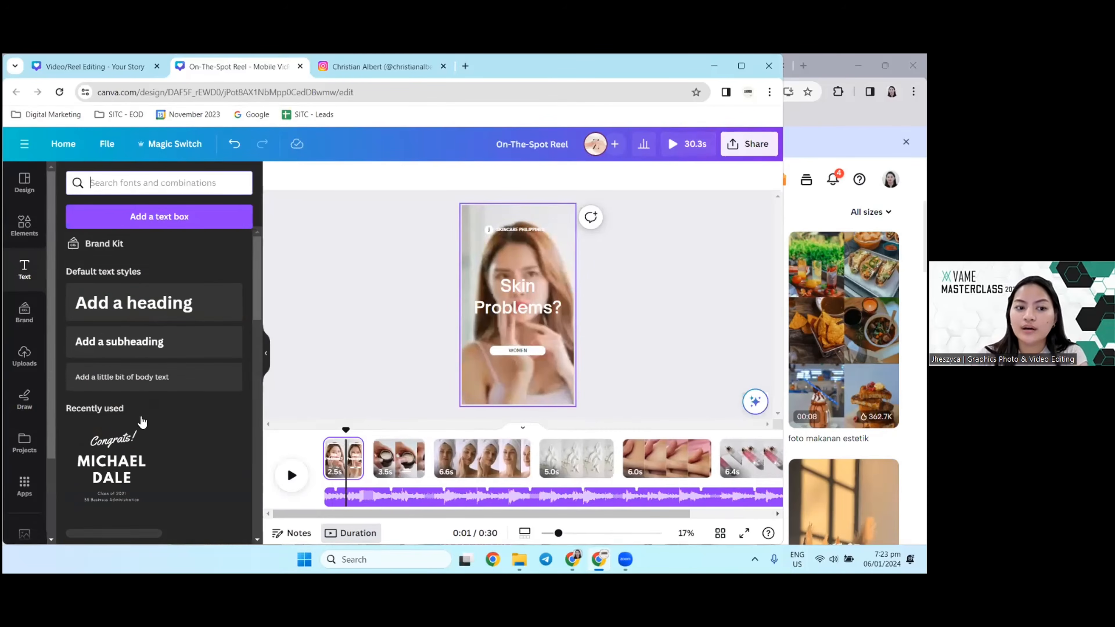
Step: Try adding a default heading to the reel's first page and to the fourth page's cream clip, removing each one
click(145, 314)
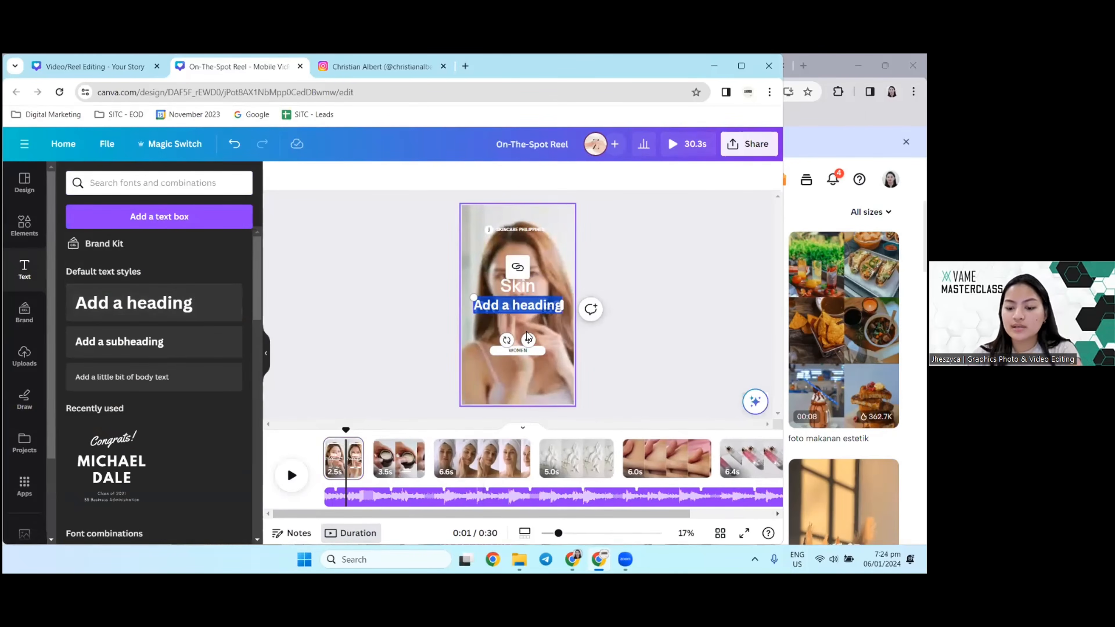
key(BackSpace)
click(581, 456)
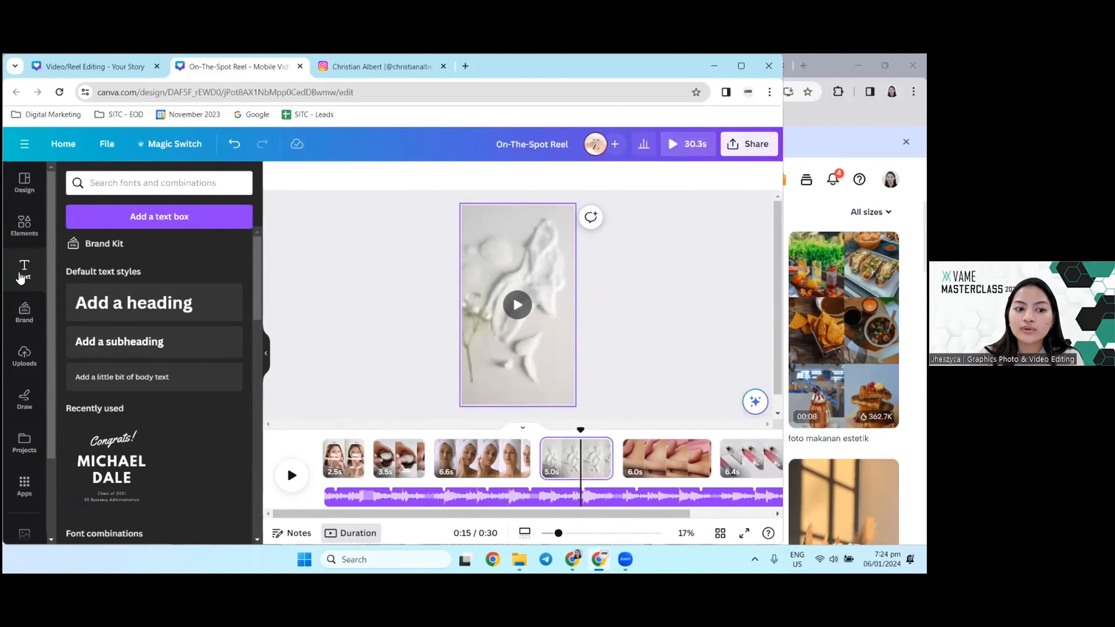
click(134, 303)
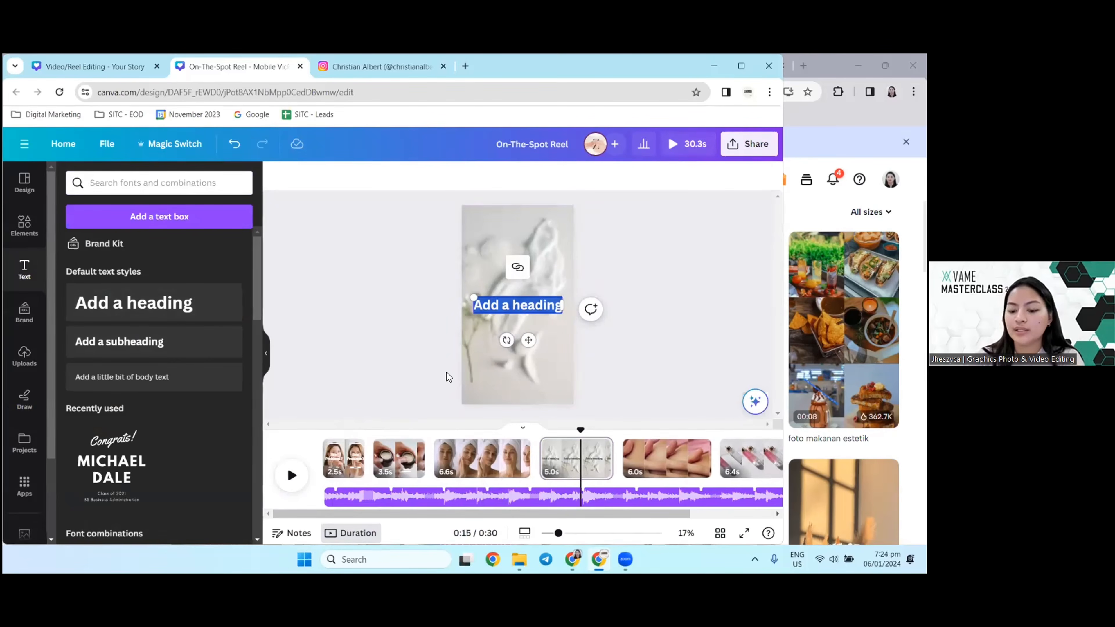
key(Escape)
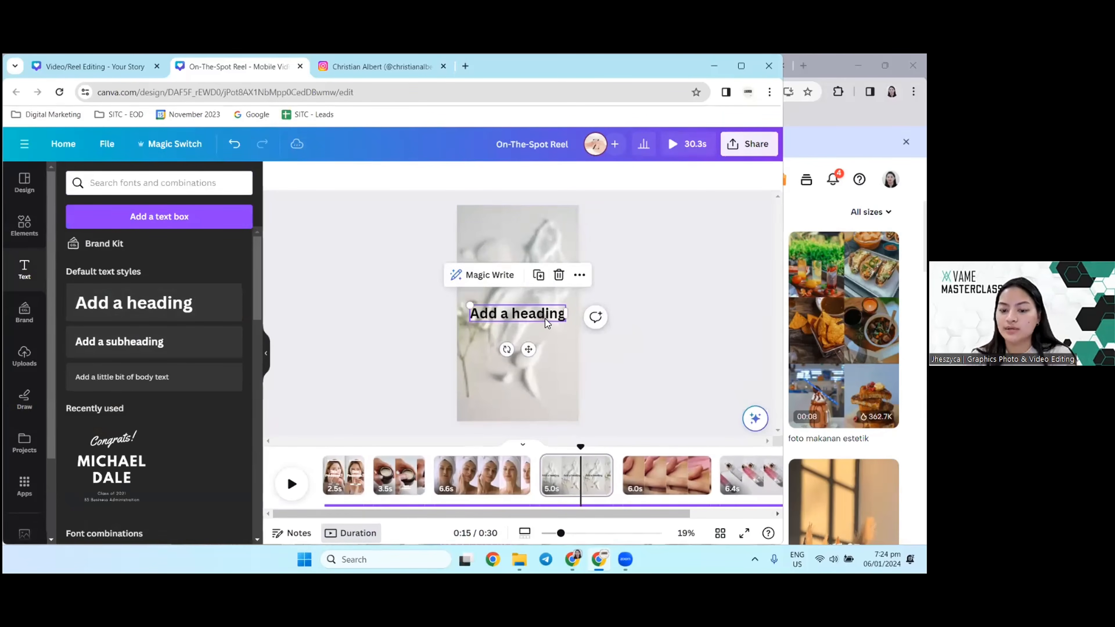
key(Delete)
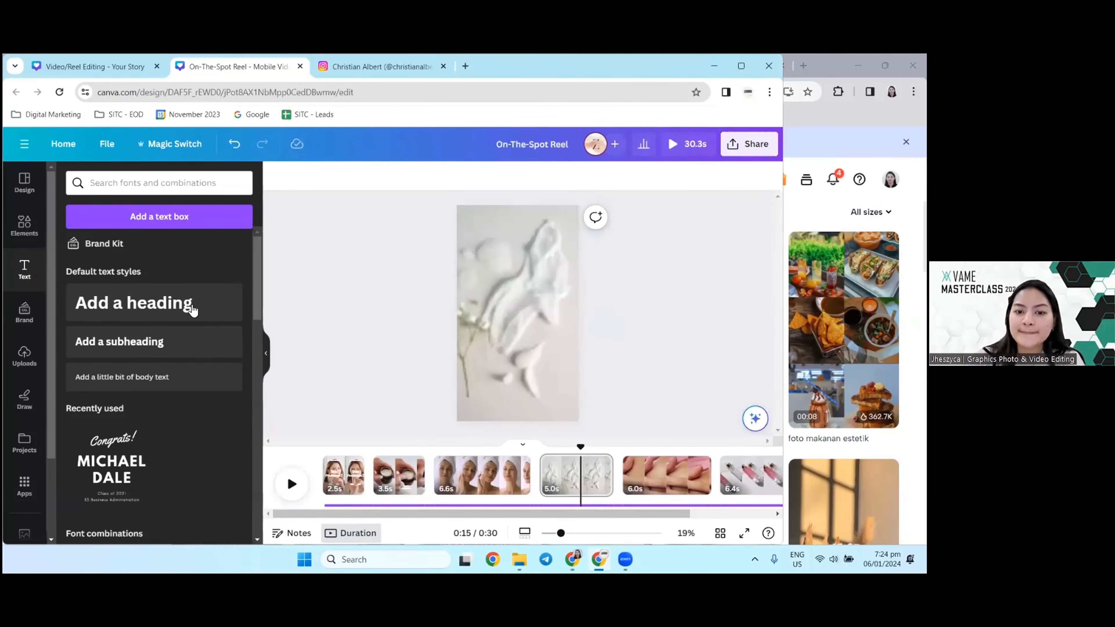
Step: Switch to the Instagram profile's reels and open the Money Management Tips reel to examine its text and layout
click(104, 72)
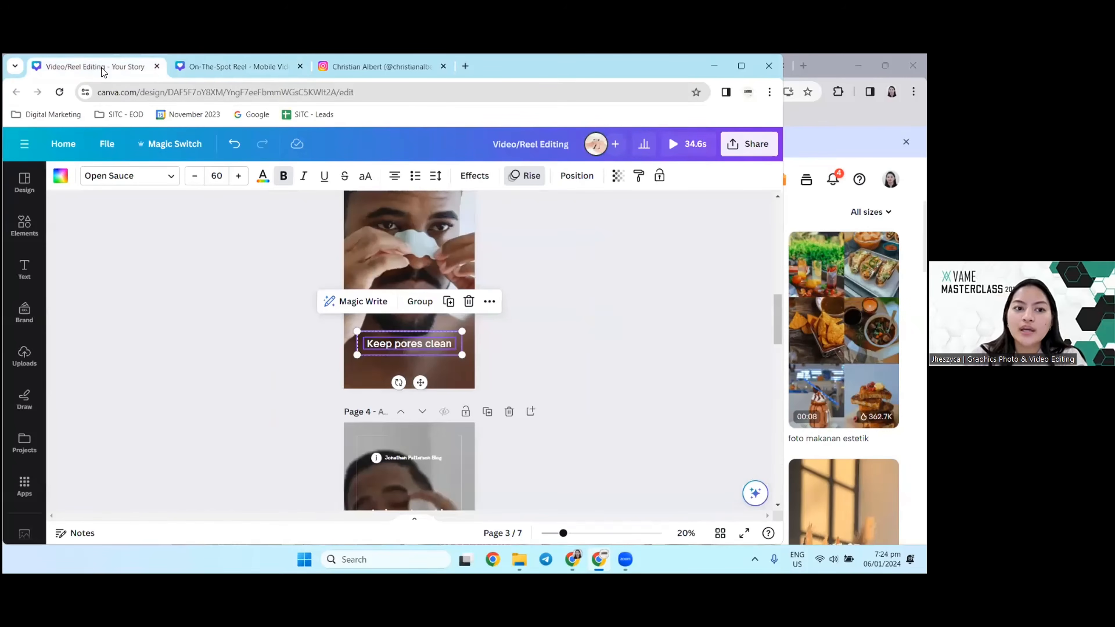
click(184, 71)
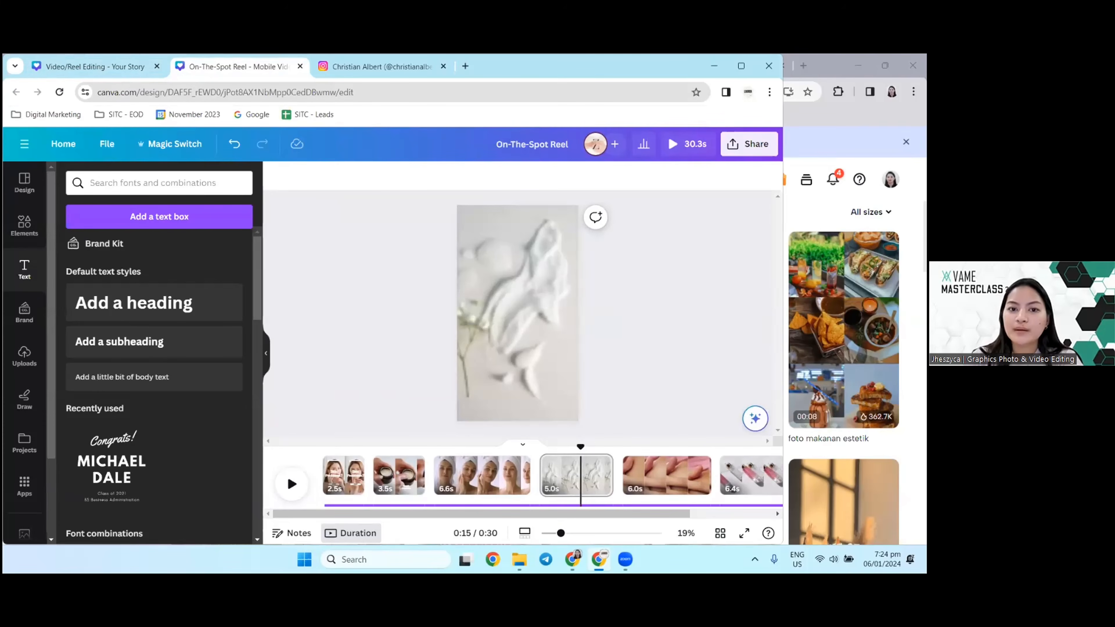
click(411, 73)
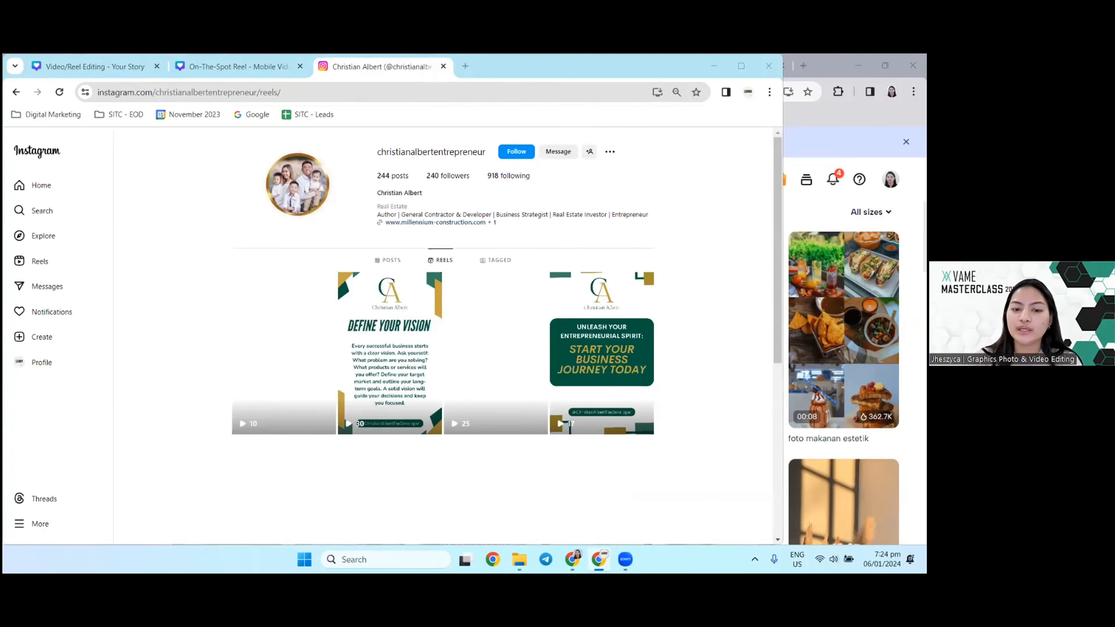
scroll(544, 412, down, 4)
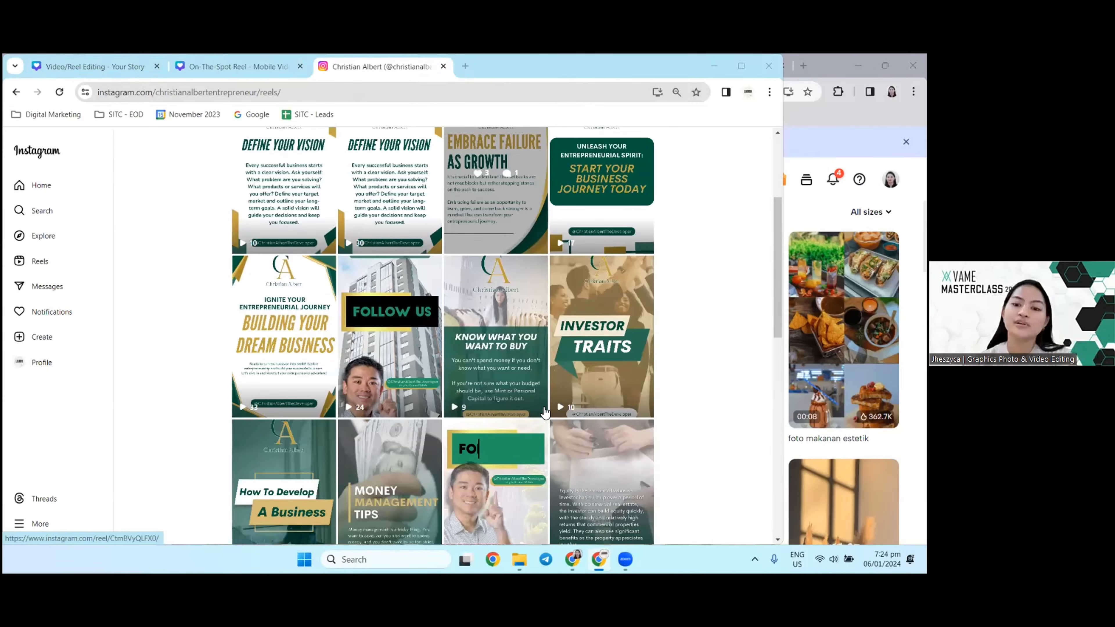
scroll(421, 437, down, 1)
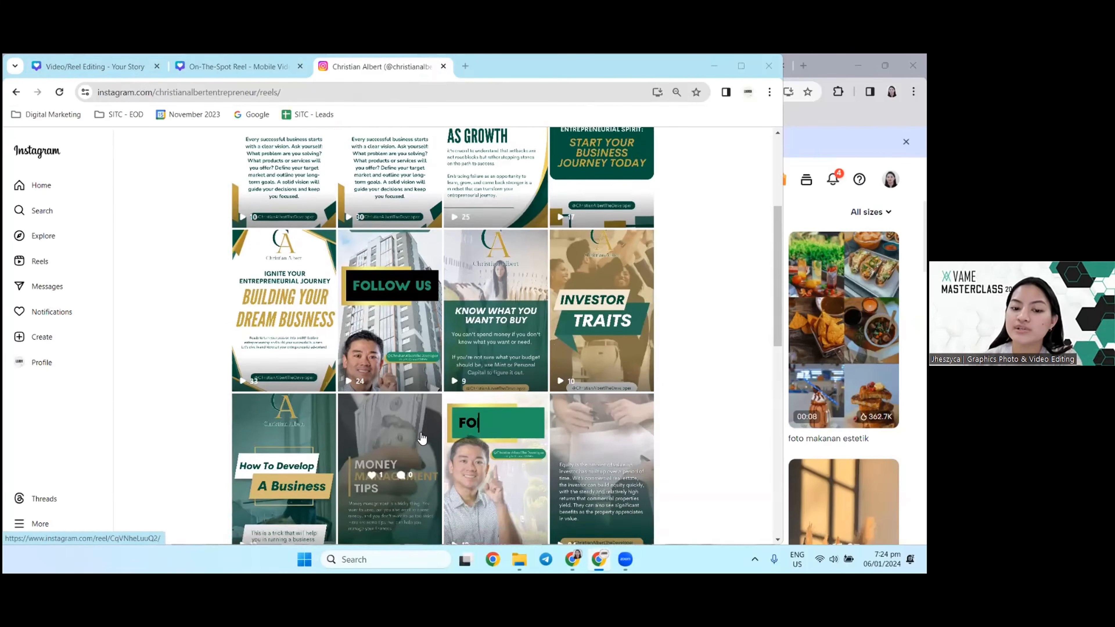
scroll(421, 437, down, 2)
click(386, 277)
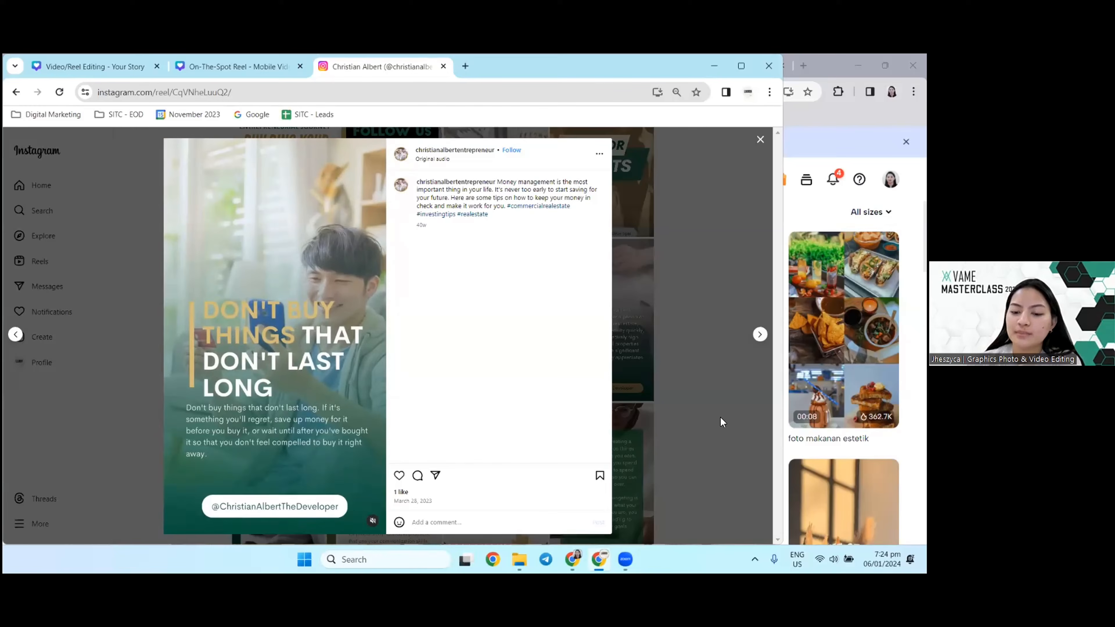
Step: Close that reel and play the Smart Planning for Your Finances reel to examine its text and layout
key(Escape)
scroll(389, 409, down, 5)
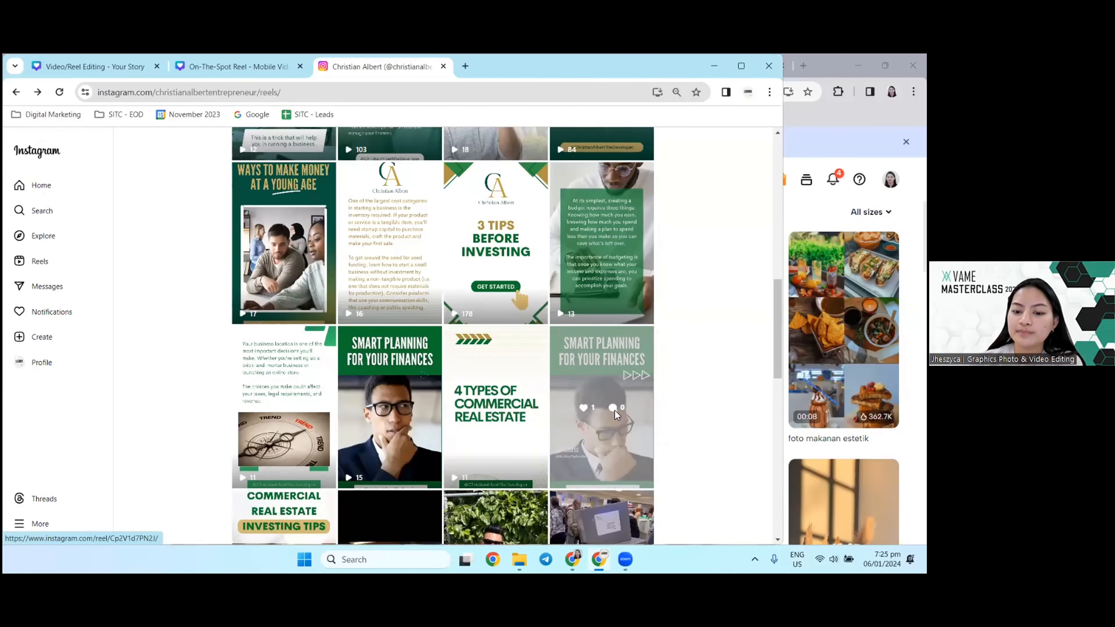
click(614, 415)
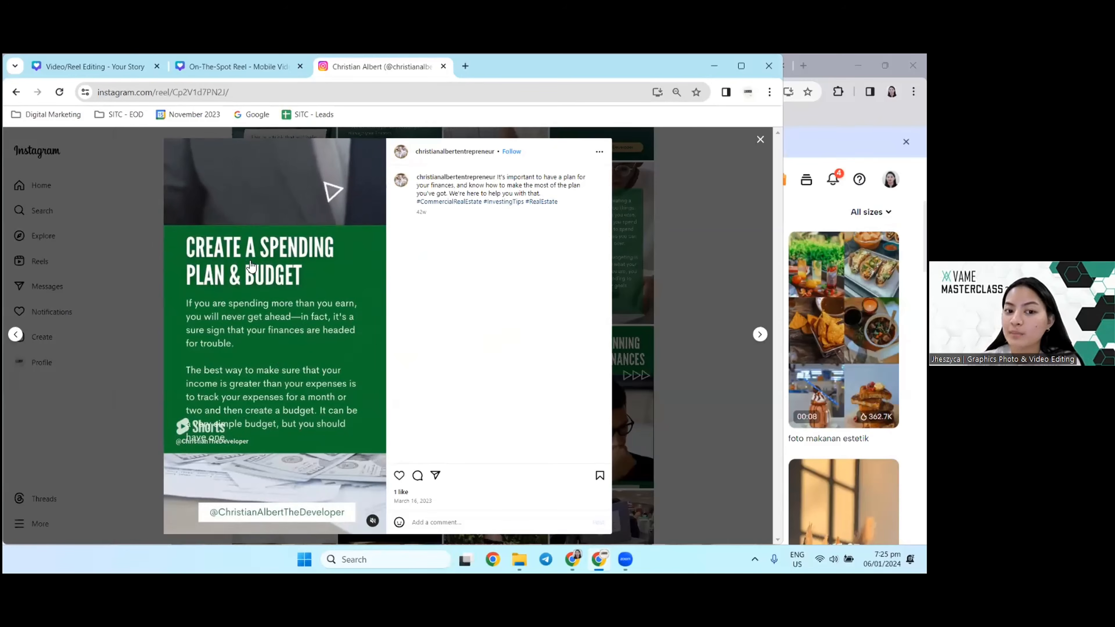
click(714, 308)
Step: Browse back up the profile's reels and view the Start Your Business Journey Today reel
scroll(657, 348, down, 5)
scroll(658, 349, up, 5)
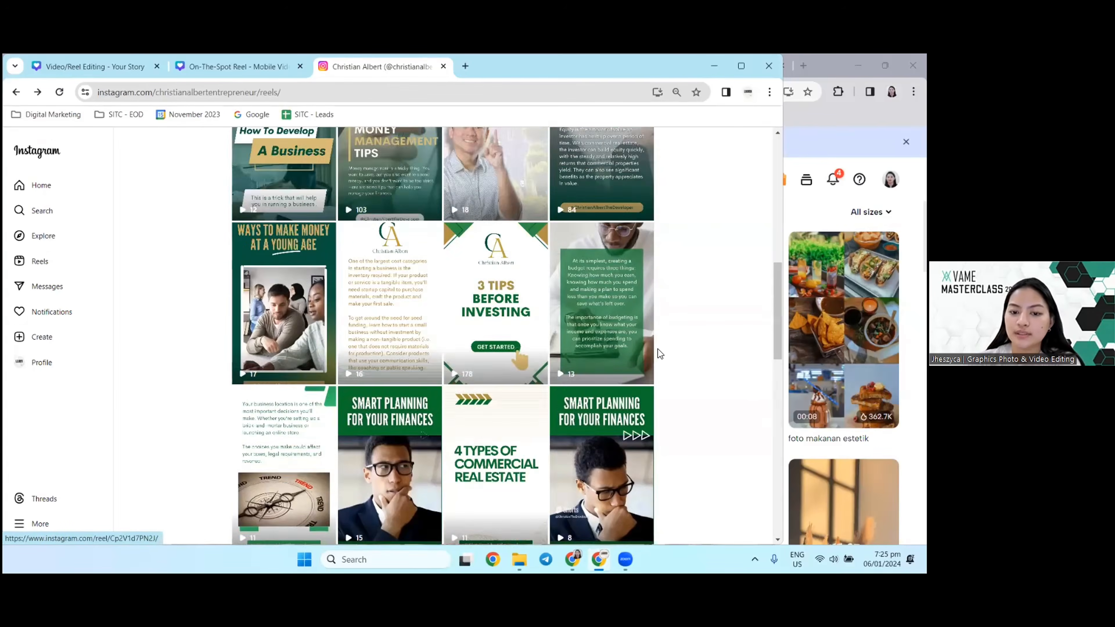
scroll(657, 348, up, 10)
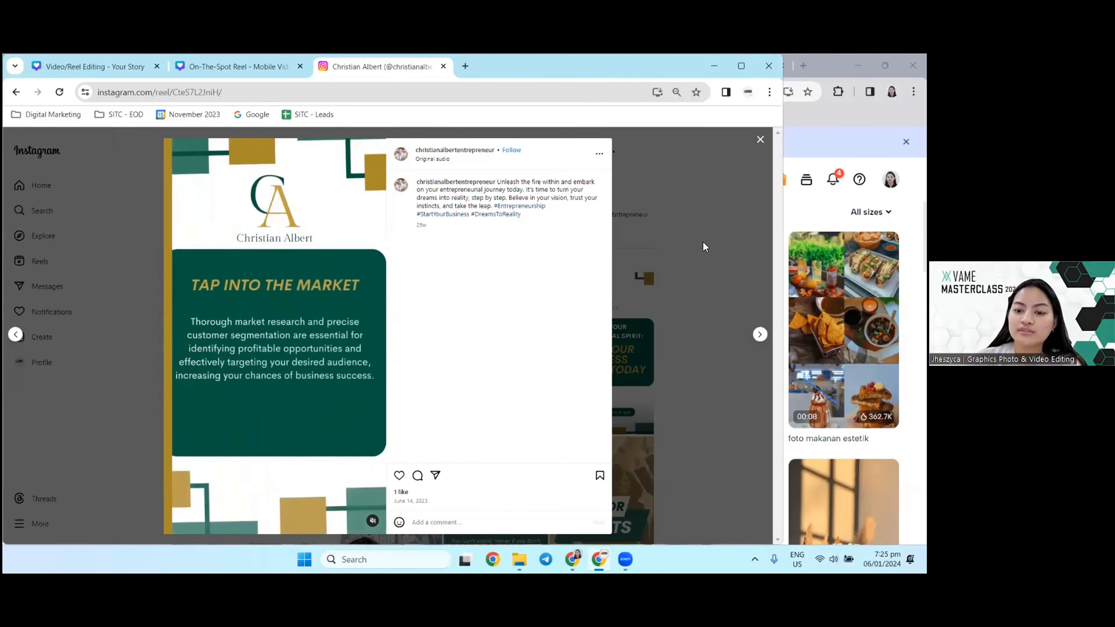
click(702, 242)
Step: Return to the On-The-Spot Reel design and go to the third page's clip of the woman in a towel wrap
click(180, 65)
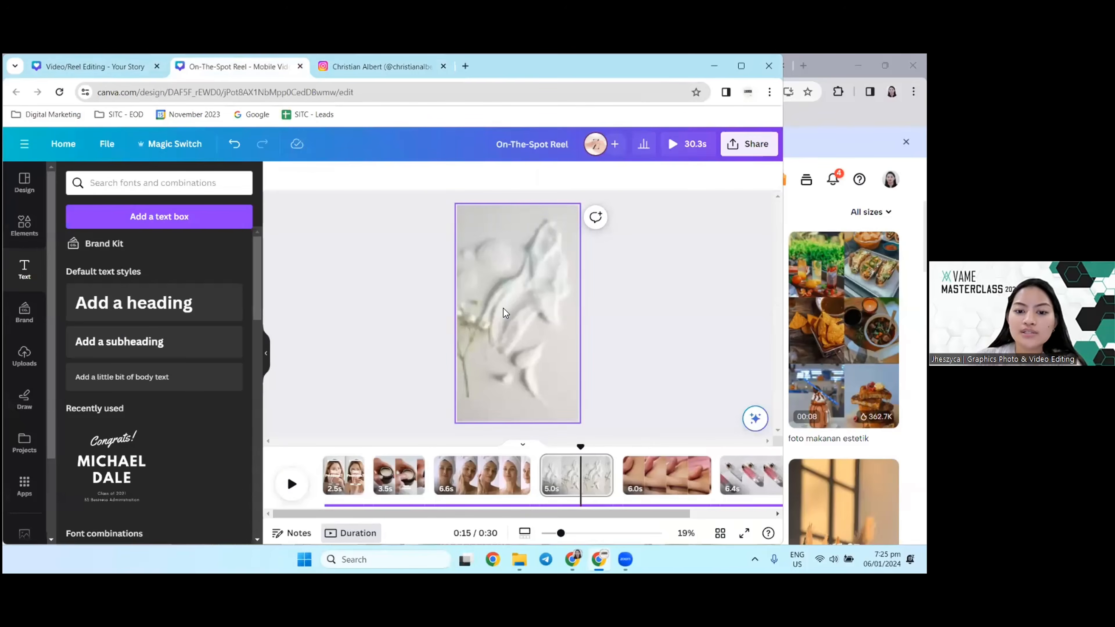
click(504, 309)
click(476, 475)
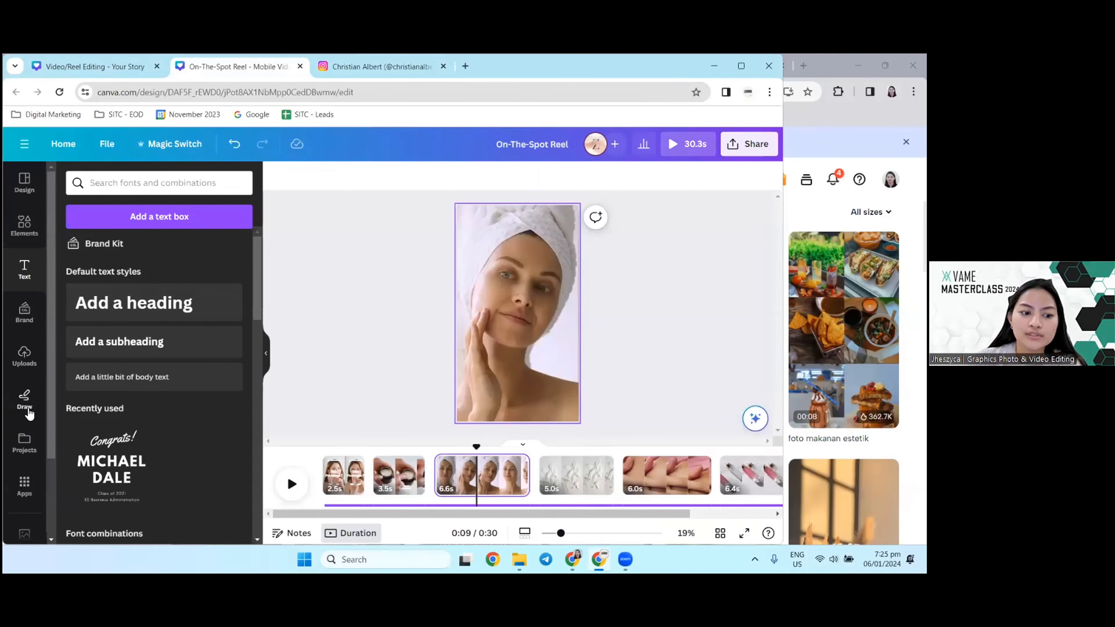
Step: Switch to the Video/Reel Editing design, select page 3's "Keep pores clean" caption and show the text effects
click(95, 66)
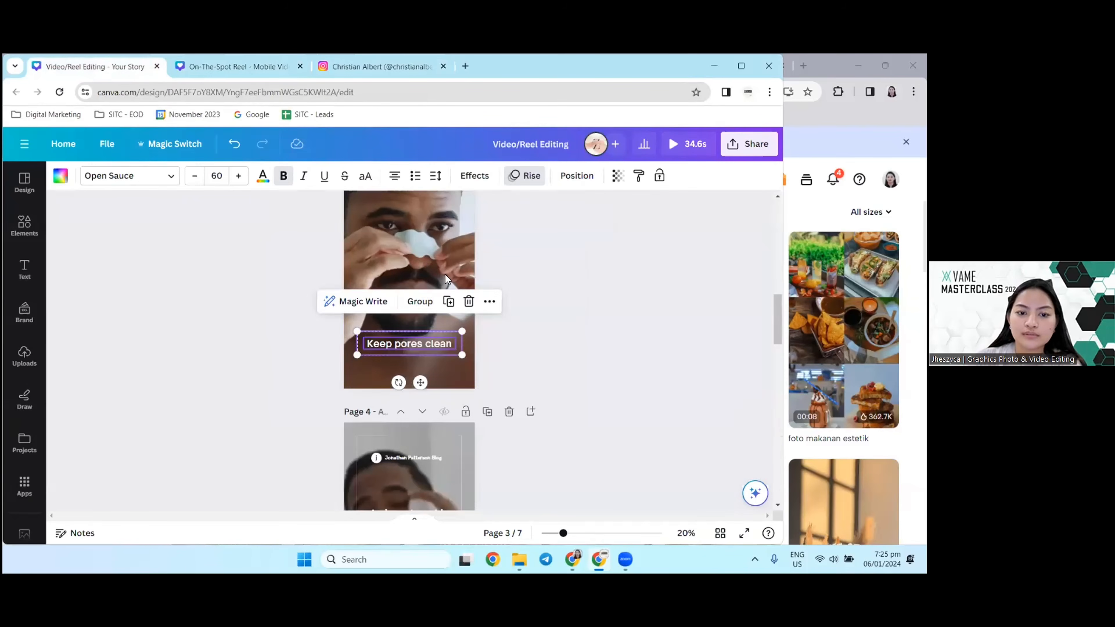
click(413, 242)
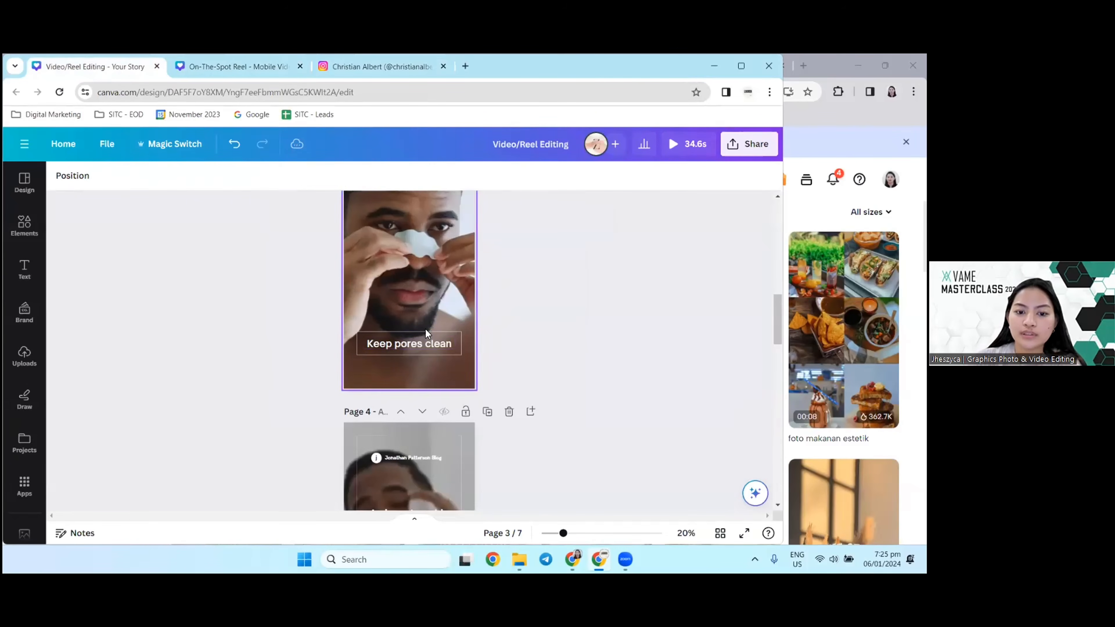
double_click(420, 342)
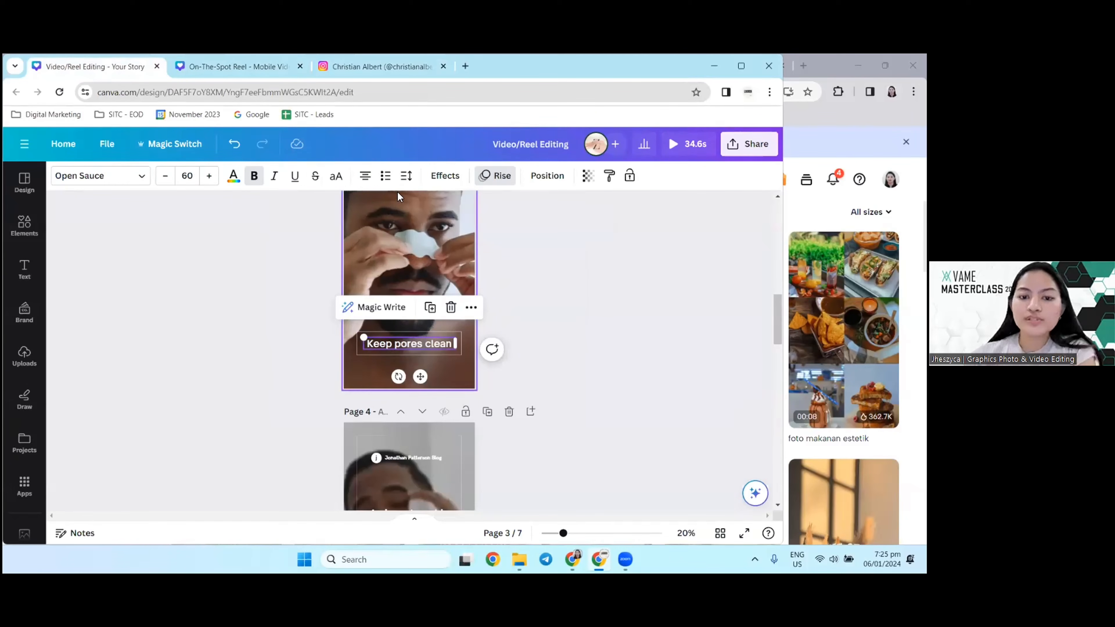
click(444, 176)
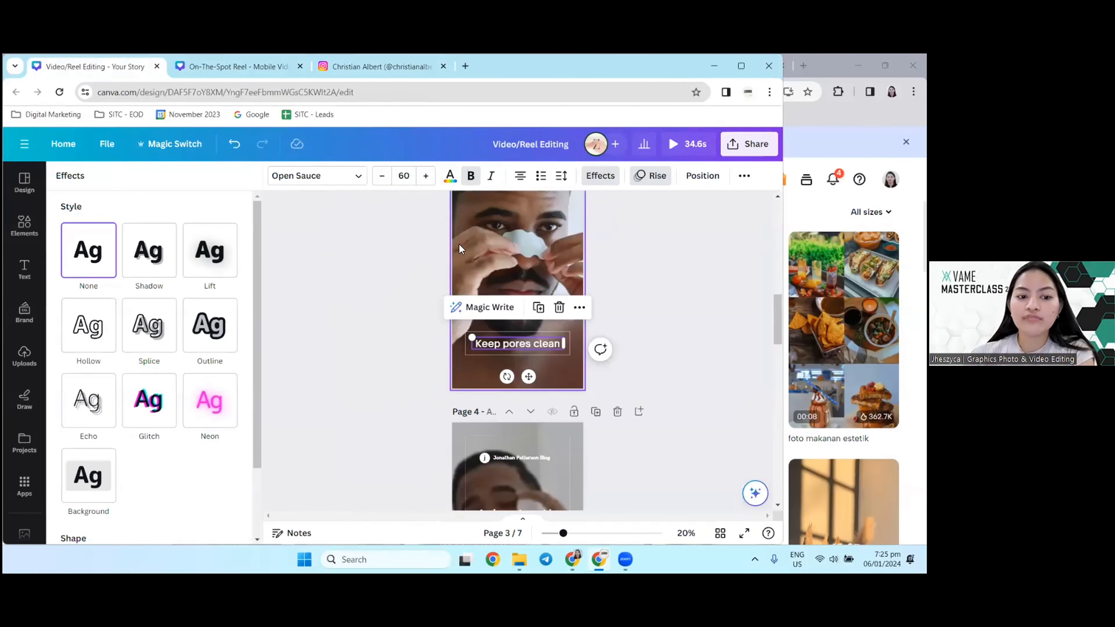
Step: Set page 3's Rise page animation to play on enter, and replace it with the Party page animation
click(656, 178)
click(90, 179)
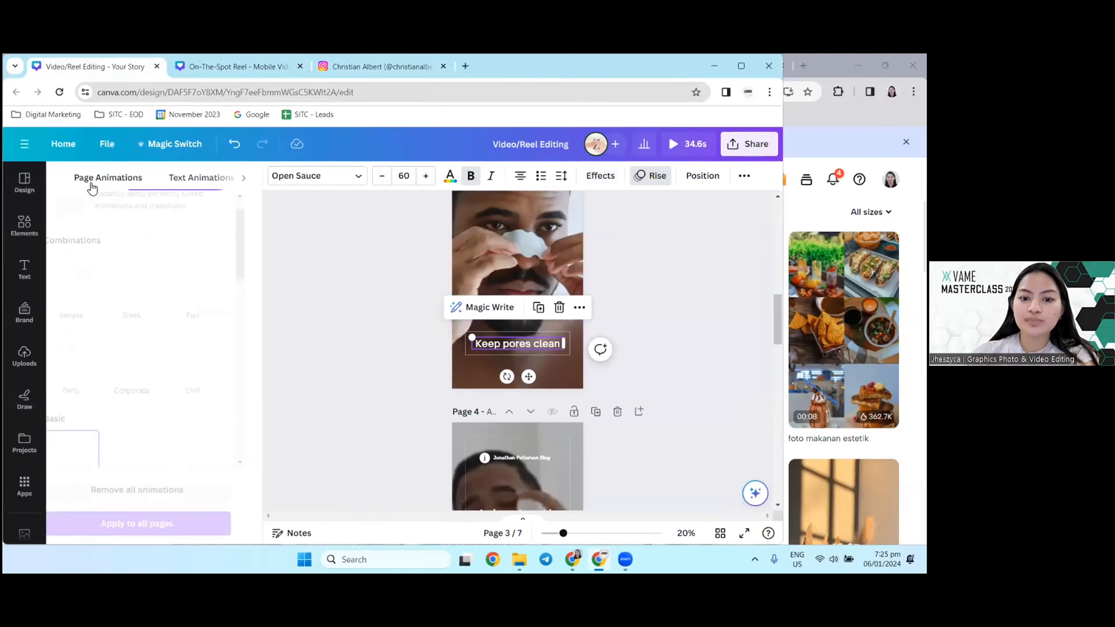
scroll(180, 382, down, 2)
click(130, 318)
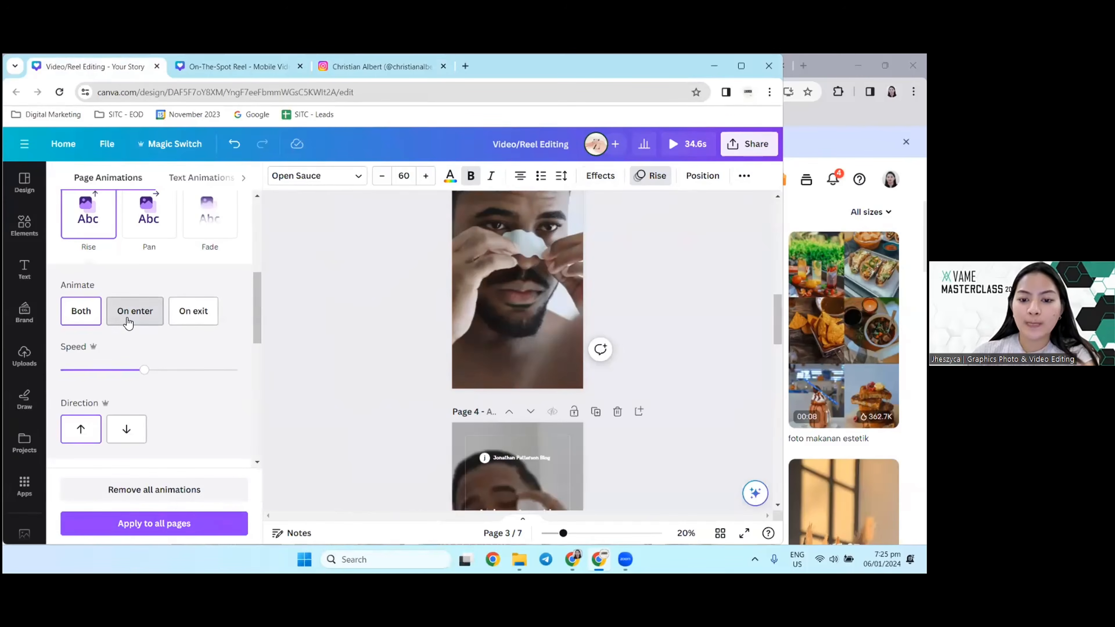
scroll(189, 322, up, 2)
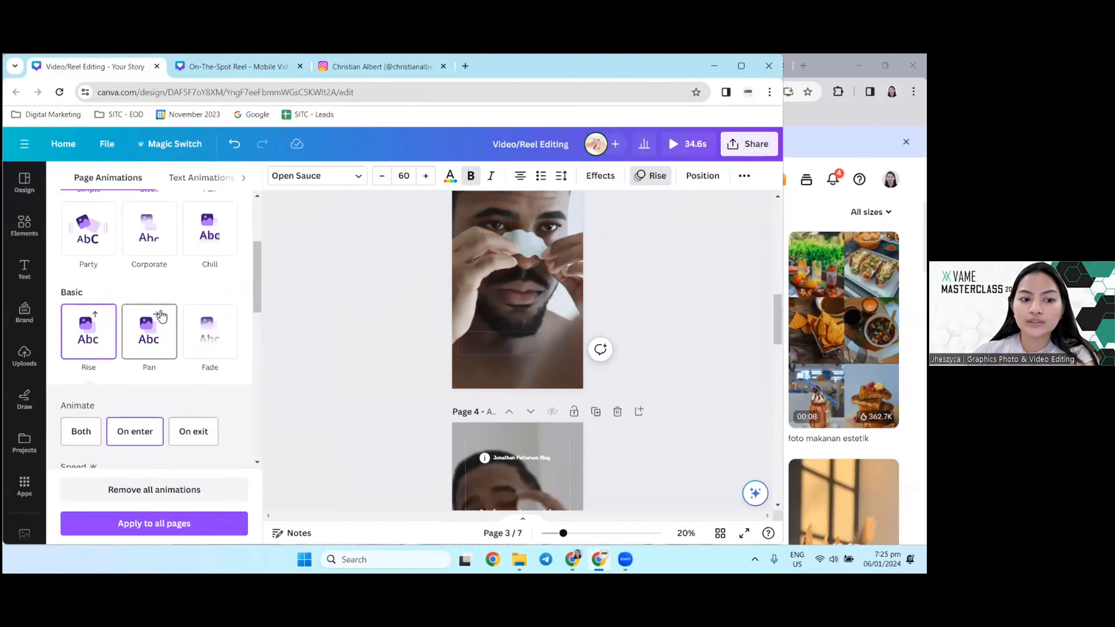
click(83, 235)
scroll(125, 302, up, 1)
Step: Select page 3's "Keep pores clean" caption together with its frame and show the element animations
click(492, 345)
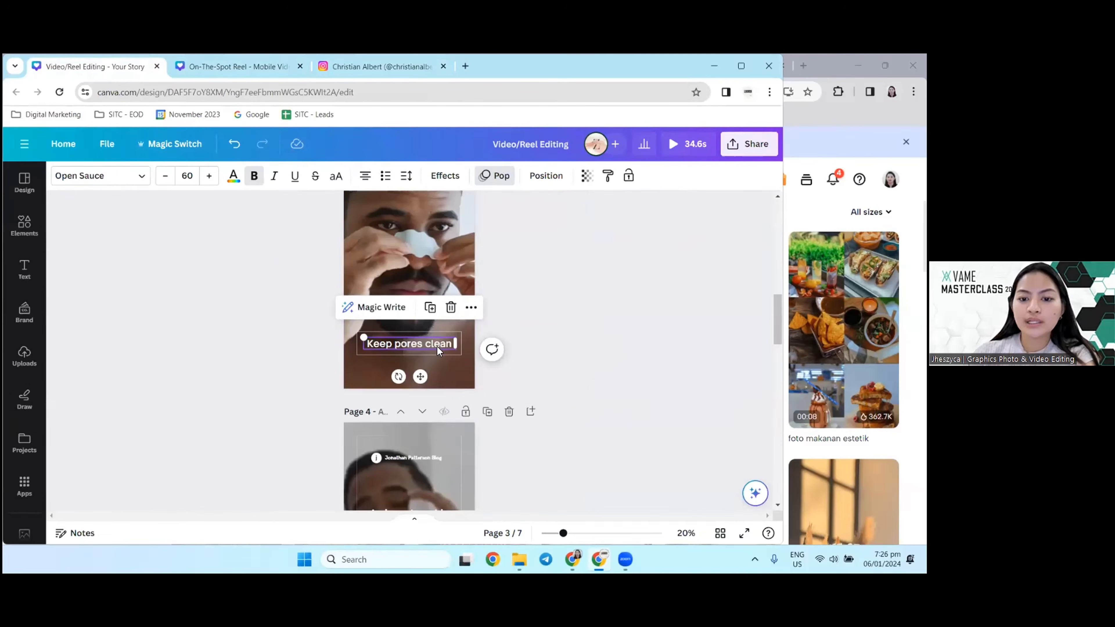
scroll(428, 395, up, 2)
scroll(424, 323, up, 4)
scroll(424, 323, down, 17)
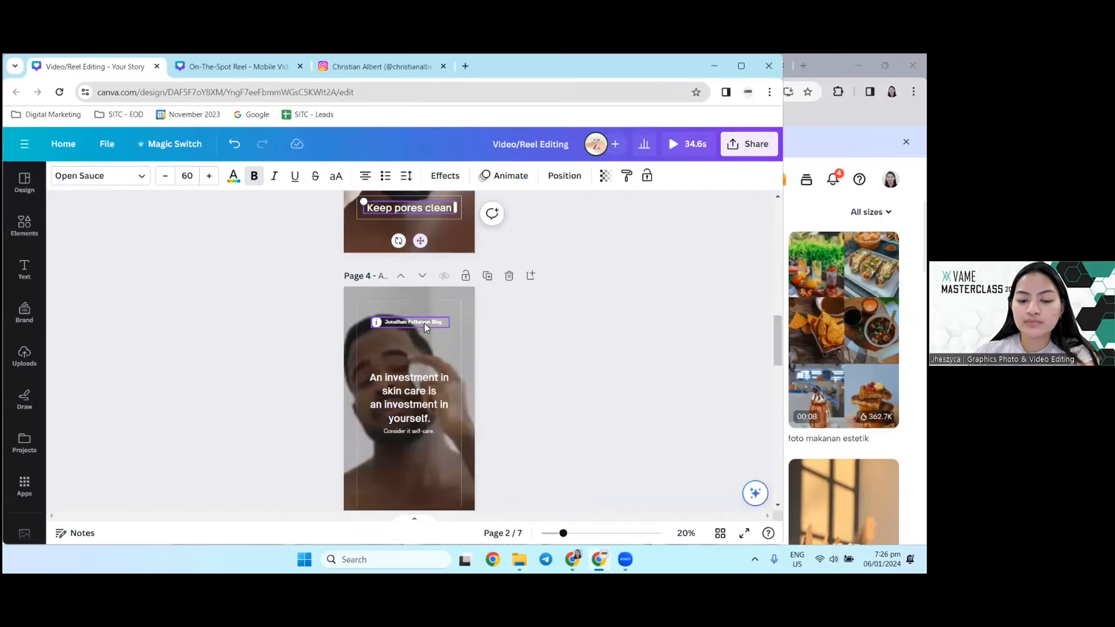
scroll(424, 323, up, 9)
scroll(424, 376, up, 3)
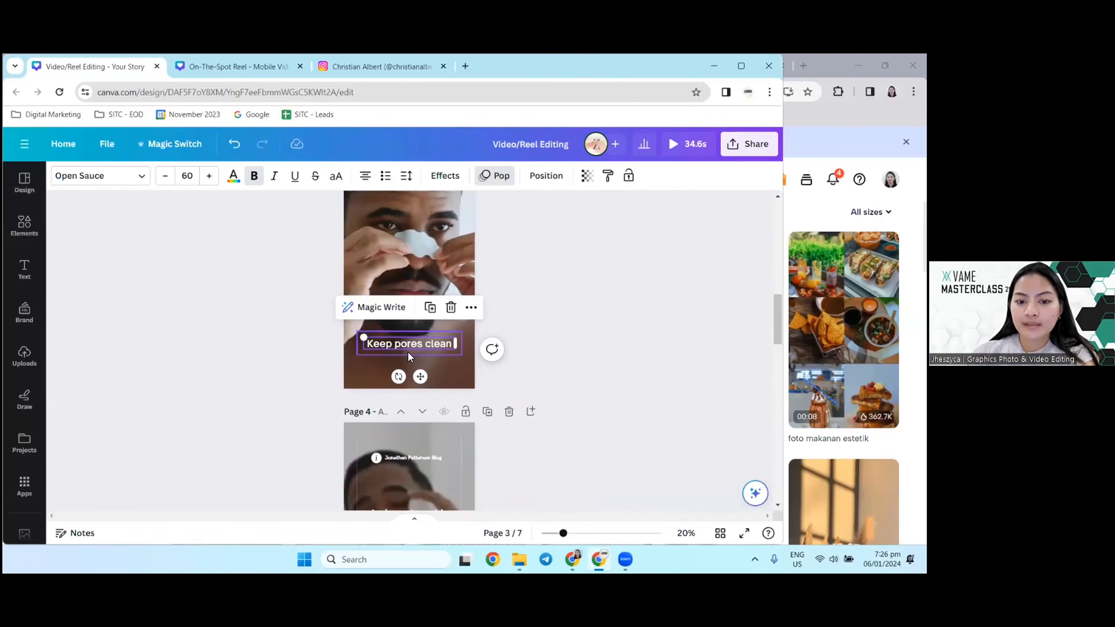
drag(306, 385, 392, 417)
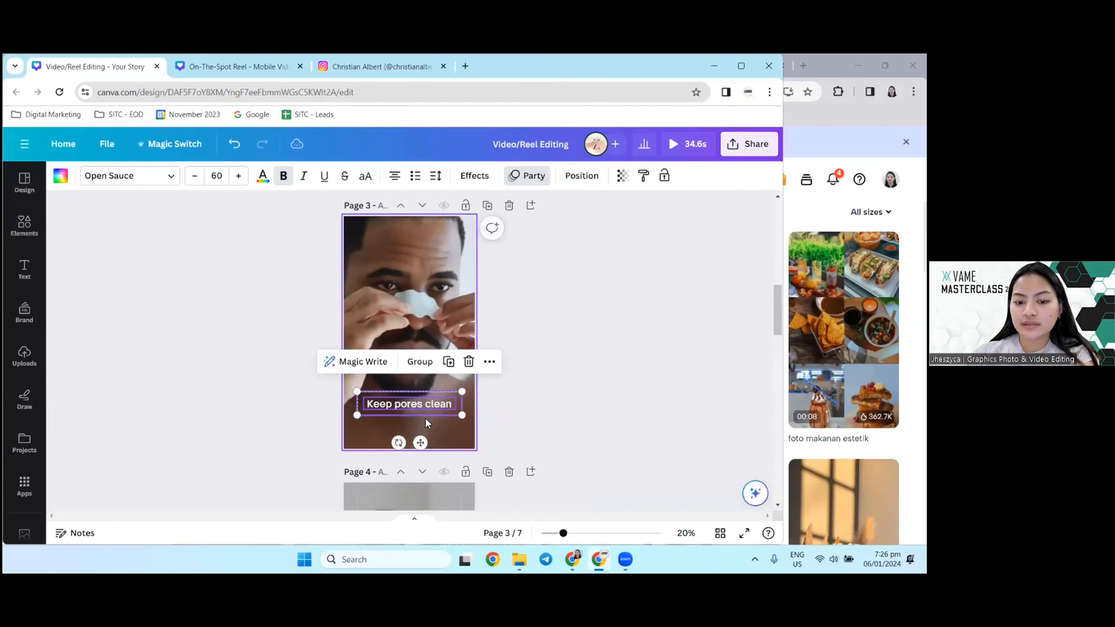
click(540, 178)
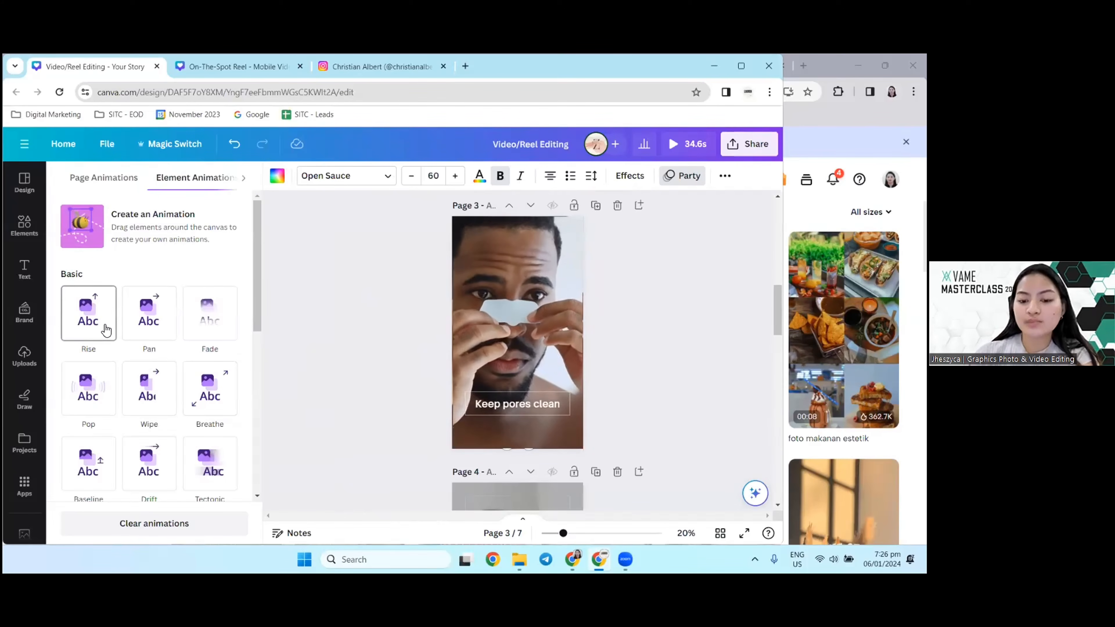
Step: Preview the Pan, Fade and Tectonic element animations on page 3's framed caption
click(141, 316)
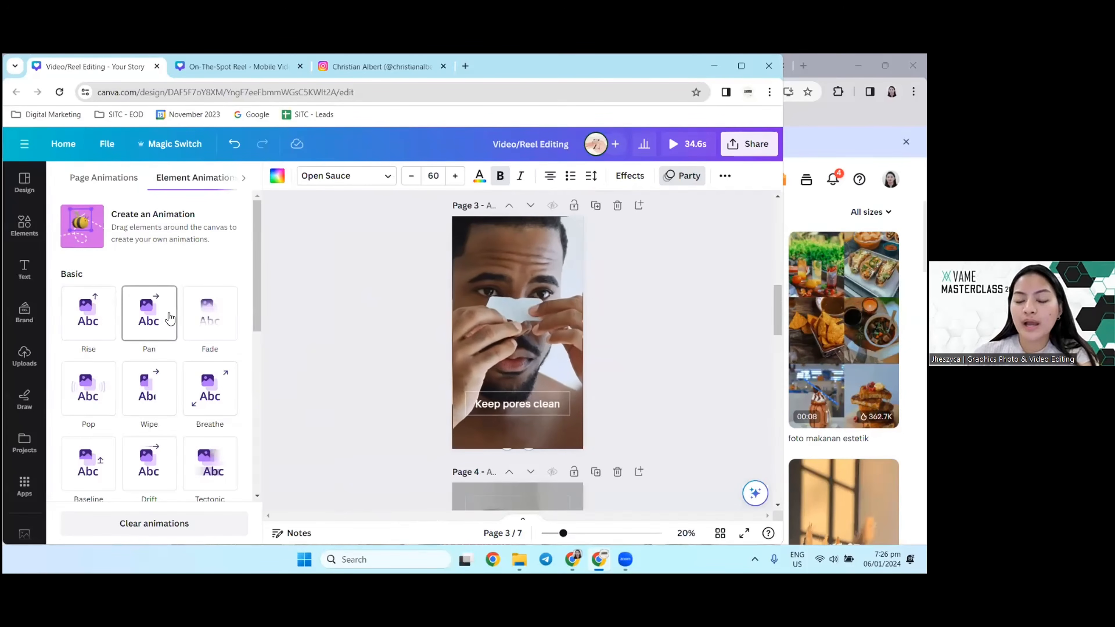
click(211, 320)
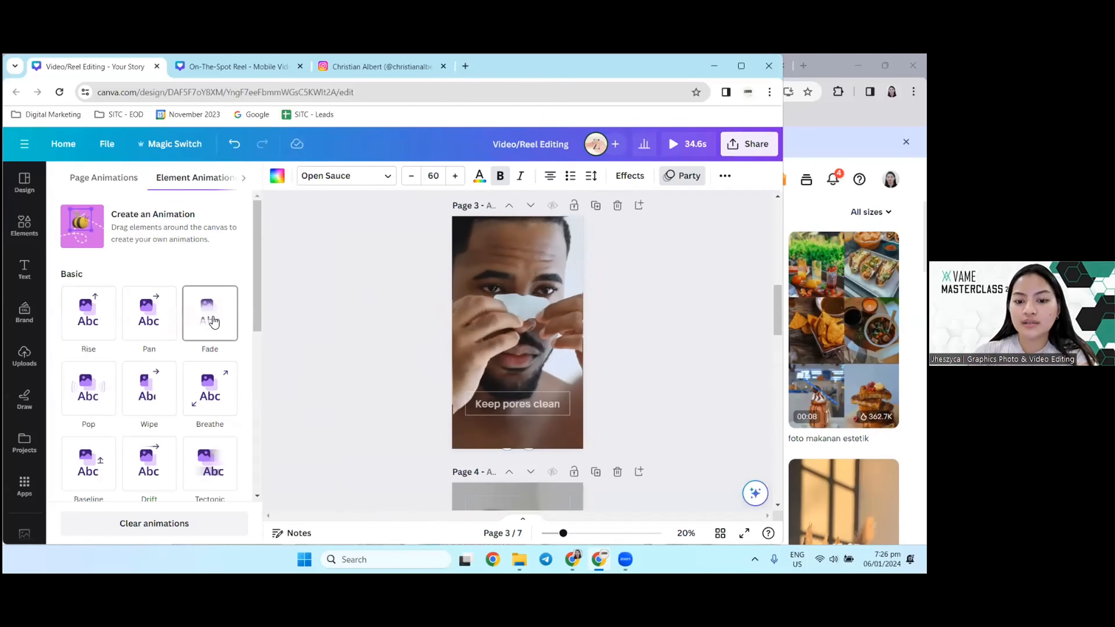
click(210, 463)
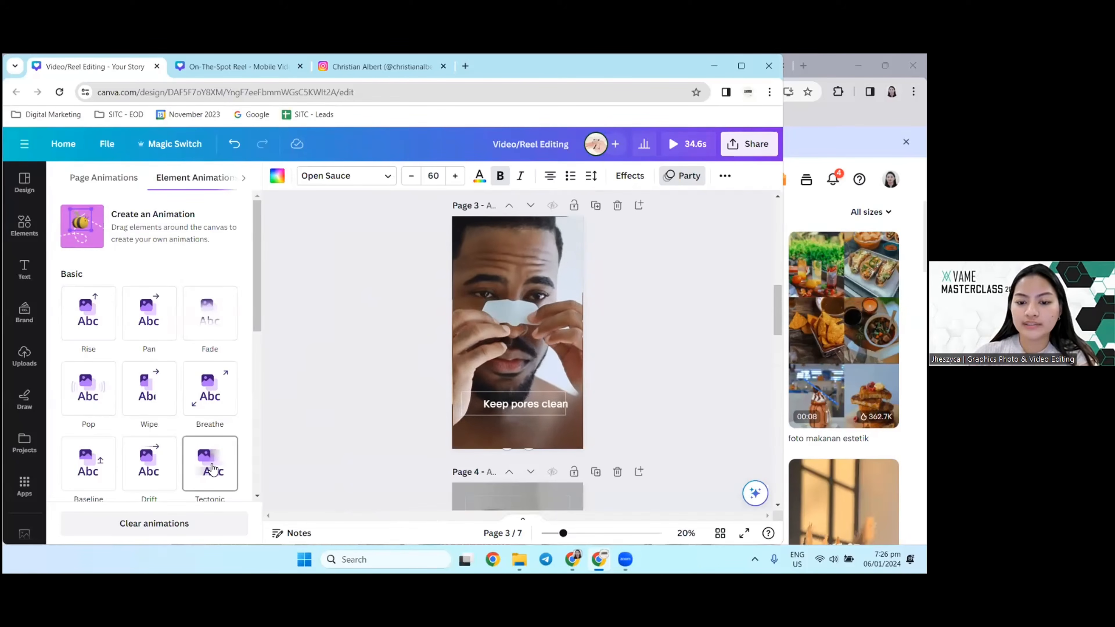
Step: Preview the Pop, Baseline, Tumble, Neon and Scrapbook animations on the framed caption at a closer view
scroll(437, 411, up, 5)
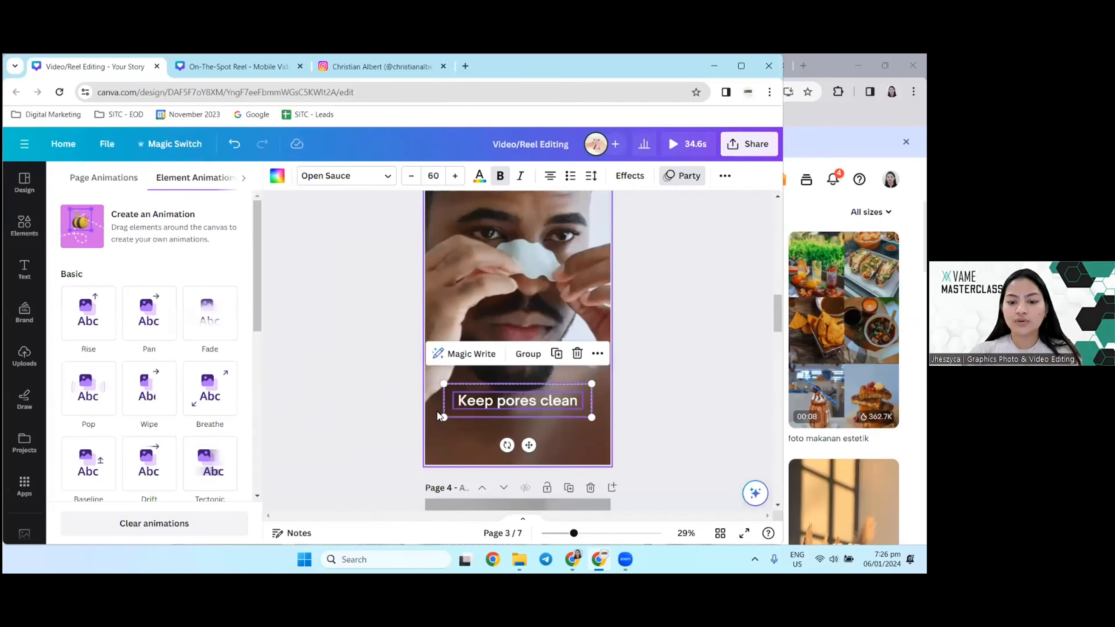
scroll(139, 334, down, 3)
click(107, 287)
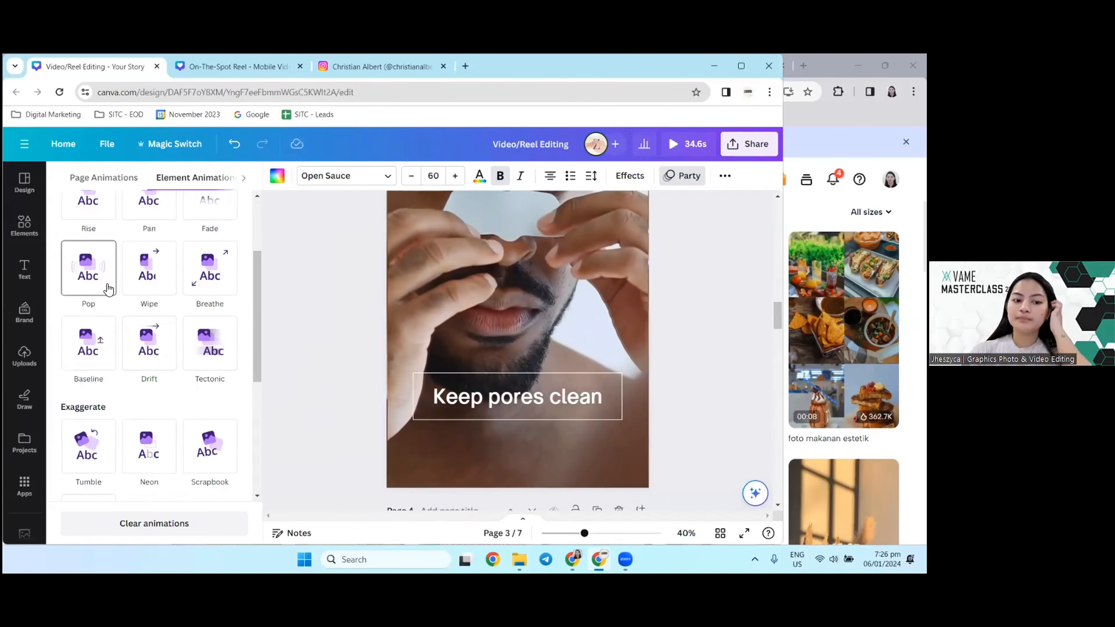
click(98, 339)
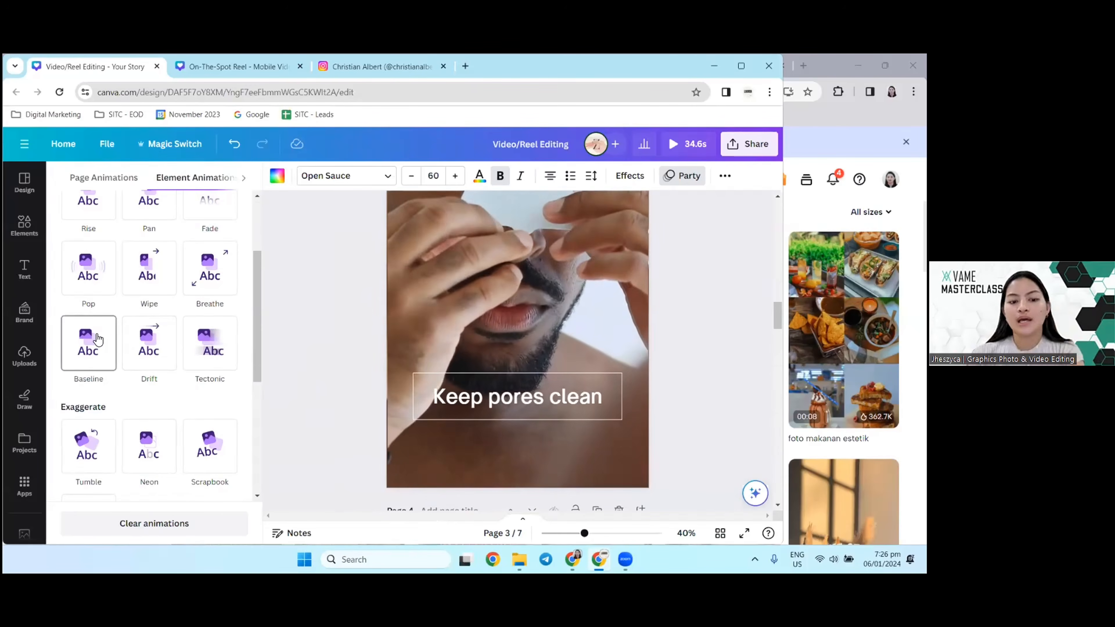
click(111, 456)
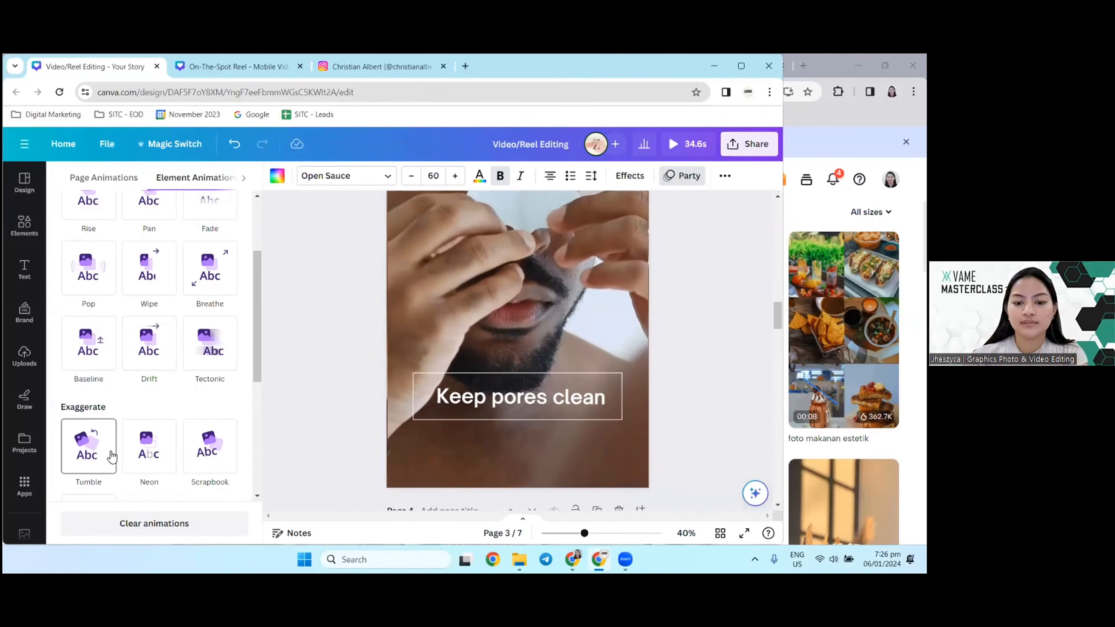
click(151, 458)
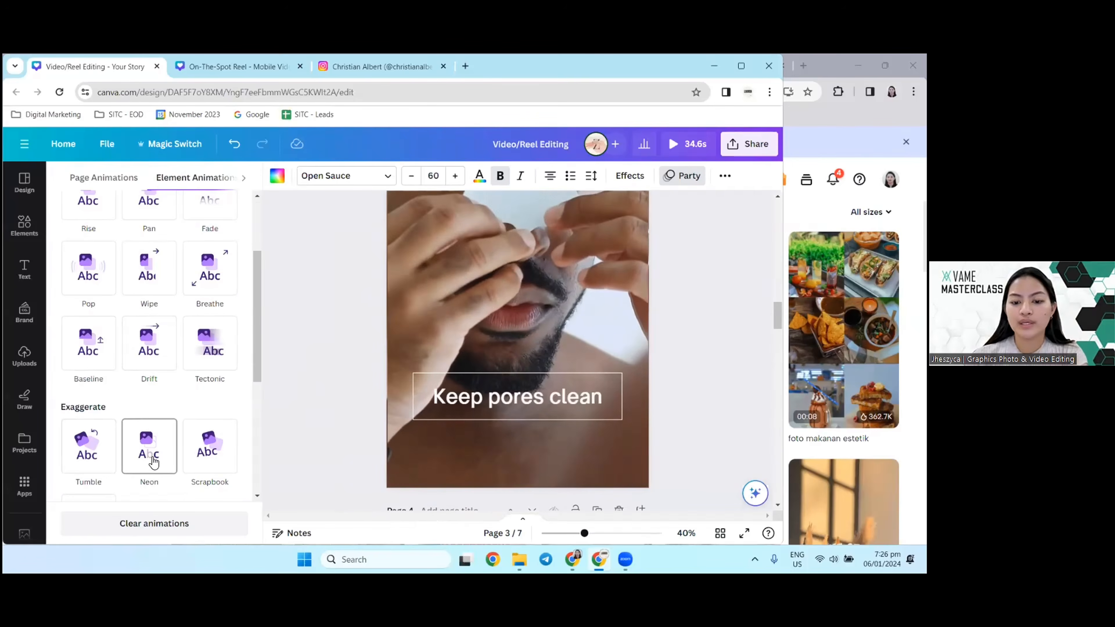
click(200, 457)
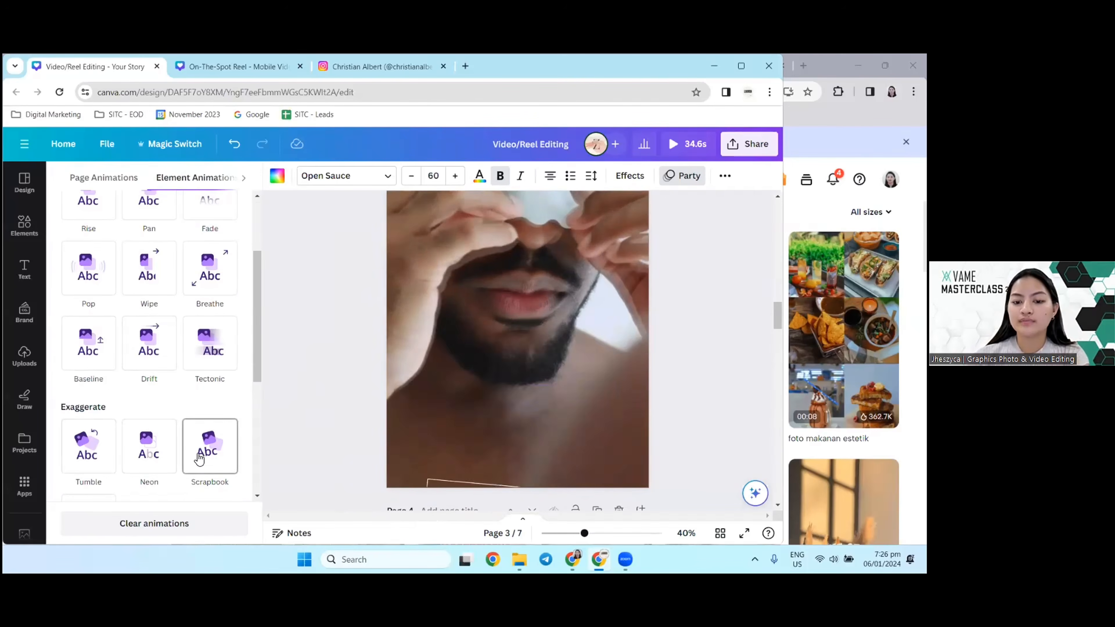
Step: Preview the Stomp animation on the framed caption and look over the available motion effects
scroll(88, 351, down, 4)
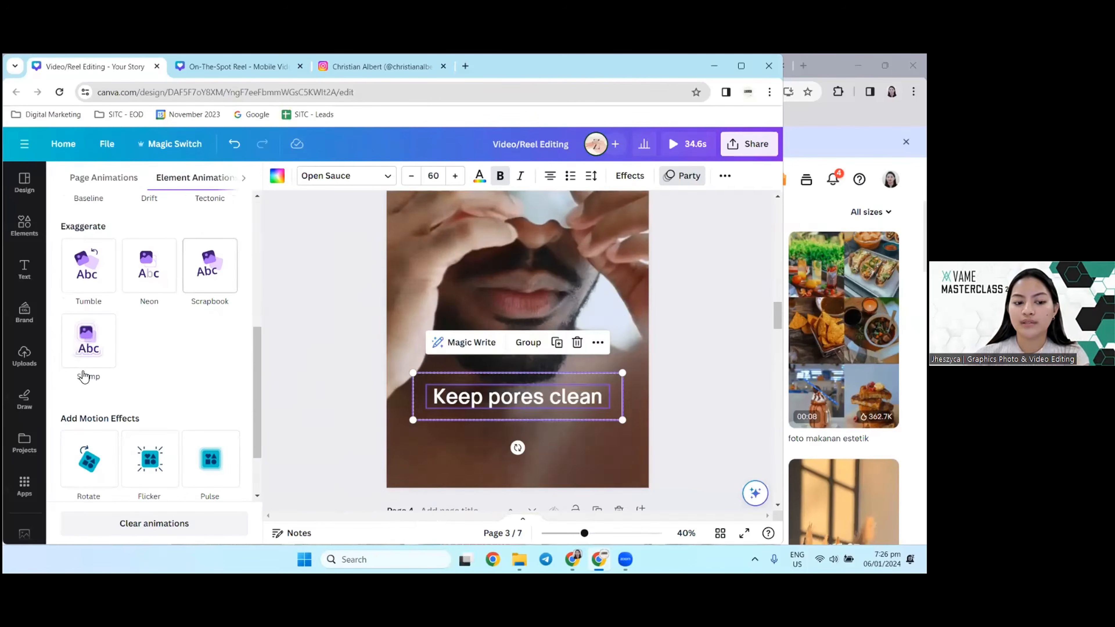
click(88, 351)
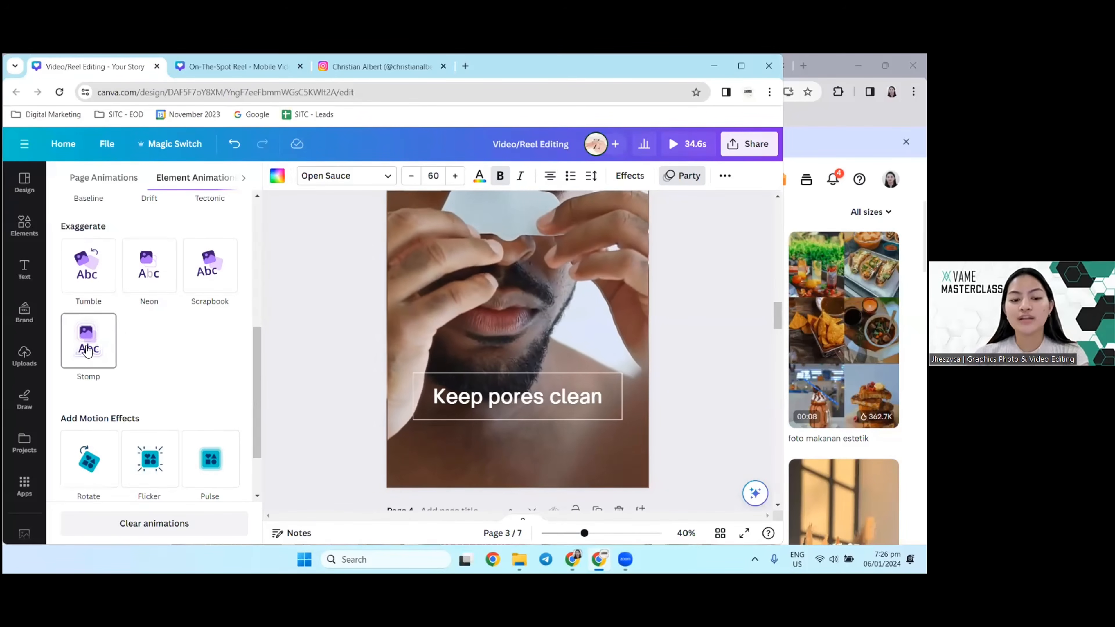
scroll(126, 389, down, 1)
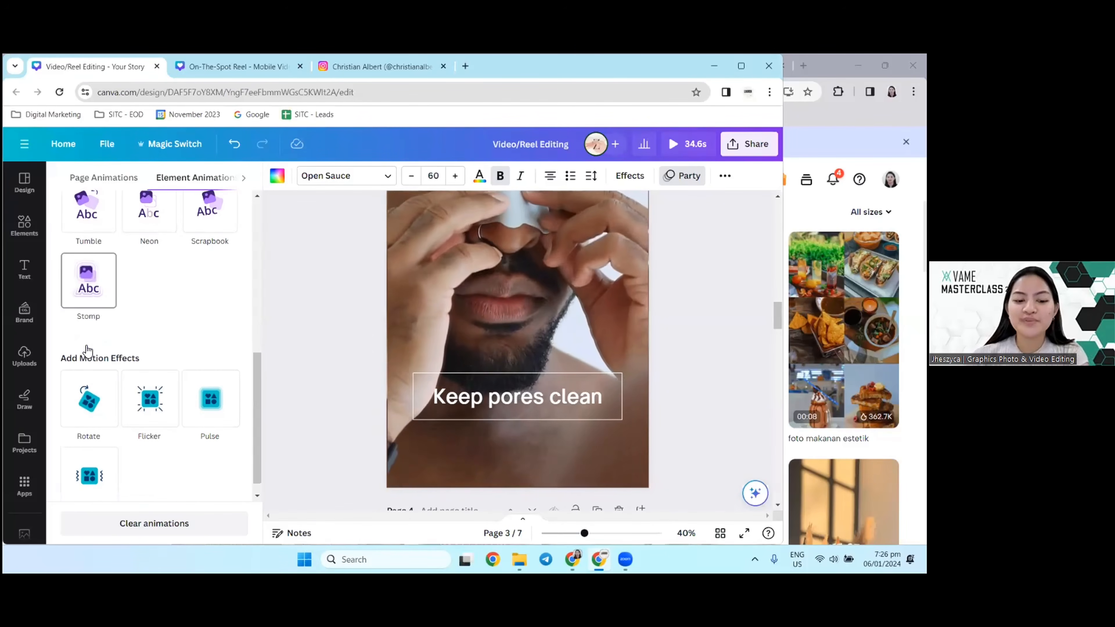
click(126, 390)
Step: Preview the Wipe, Breathe and Baseline animations on the framed caption, and deselect it
scroll(124, 307, up, 10)
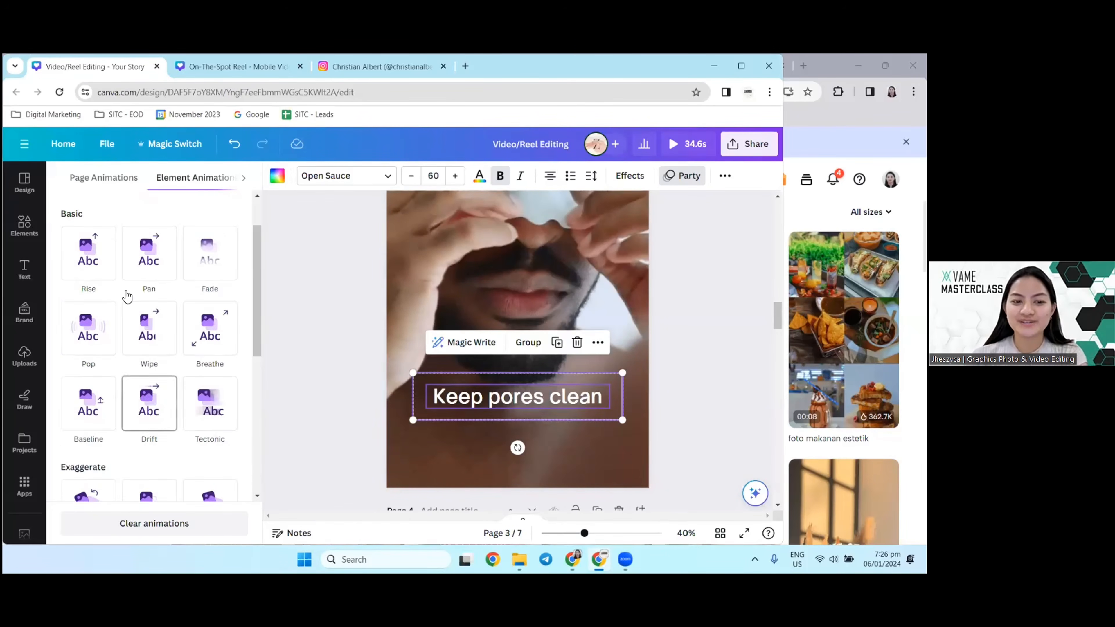
click(150, 324)
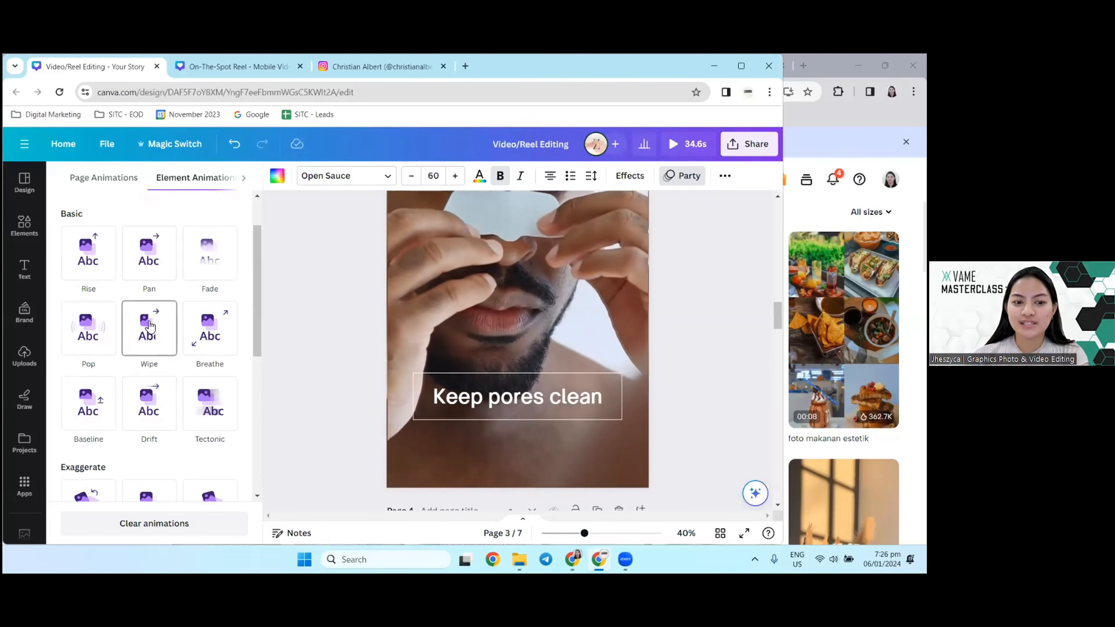
click(208, 335)
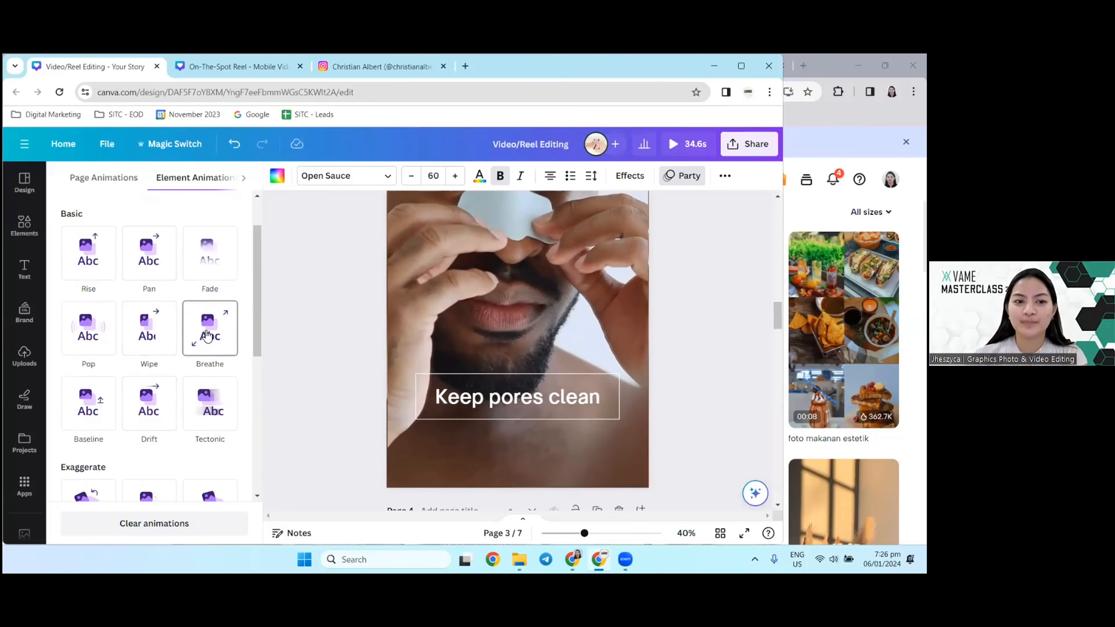
click(99, 411)
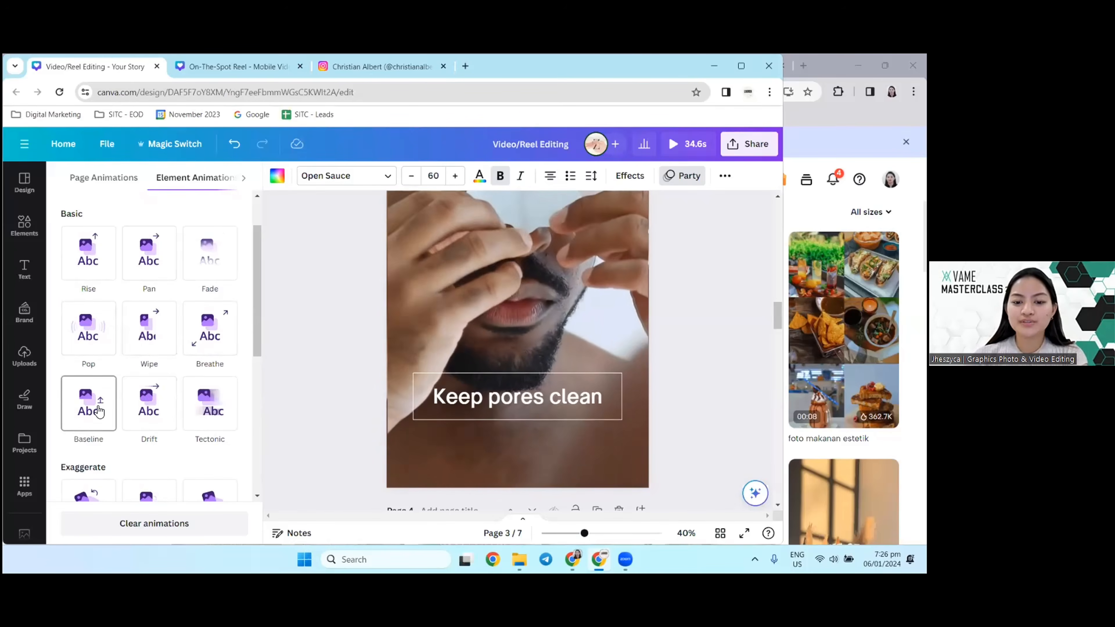
click(285, 347)
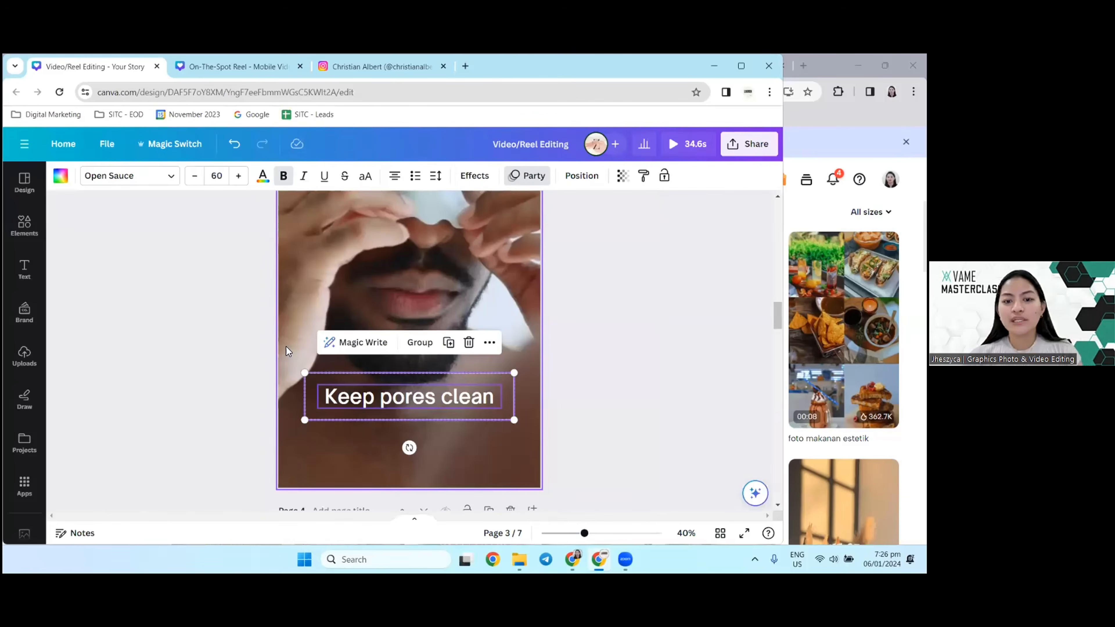
scroll(285, 347, down, 3)
click(532, 354)
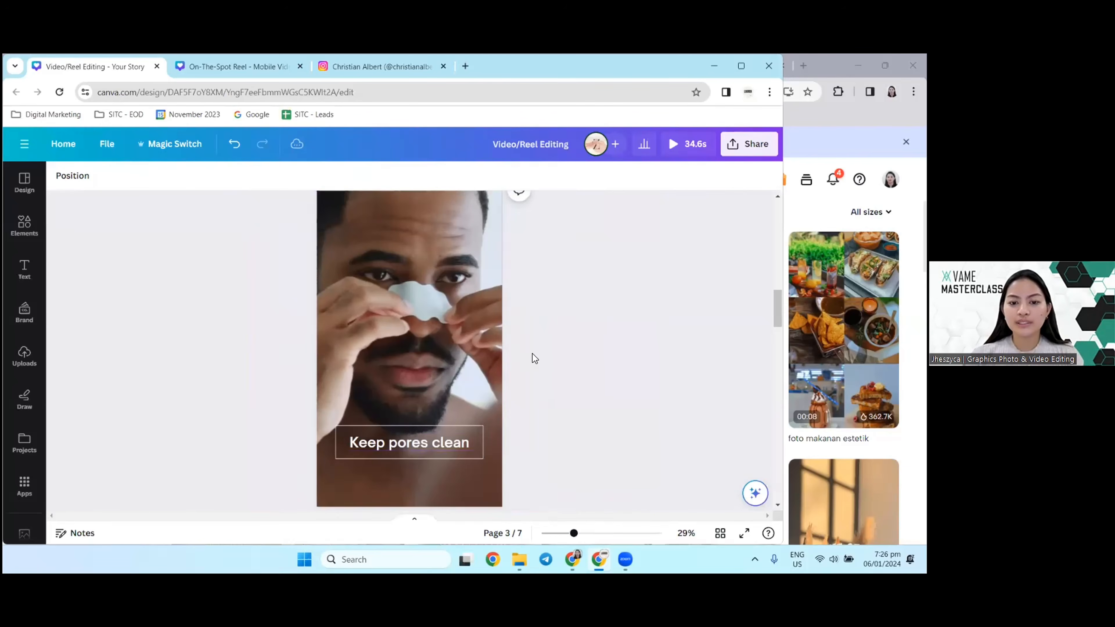
Step: Add a heading reading "BUY NOW" just below the "Keep pores clean" caption on page 3
scroll(528, 348, up, 2)
scroll(482, 355, down, 3)
double_click(401, 384)
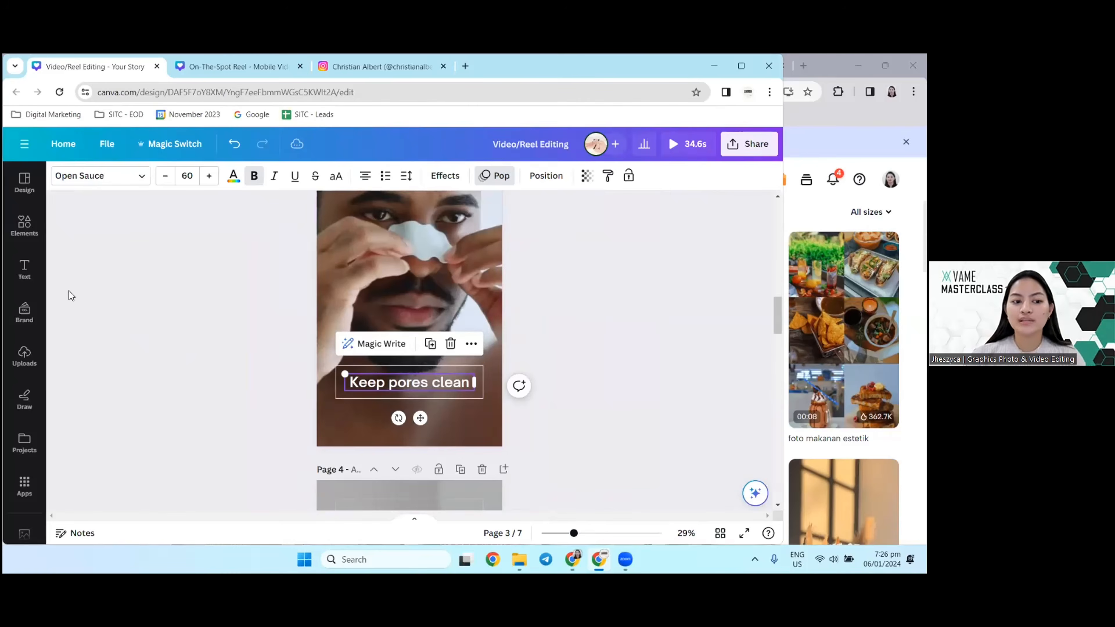
click(24, 268)
drag(153, 303, 526, 417)
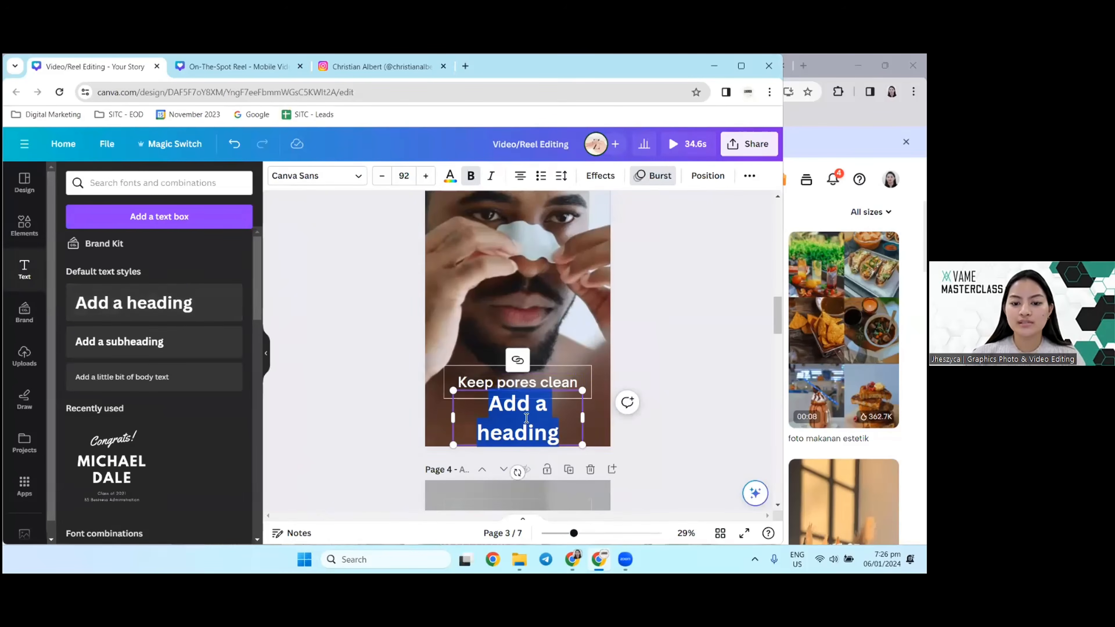
key(Caps_Lock)
text(BUYT)
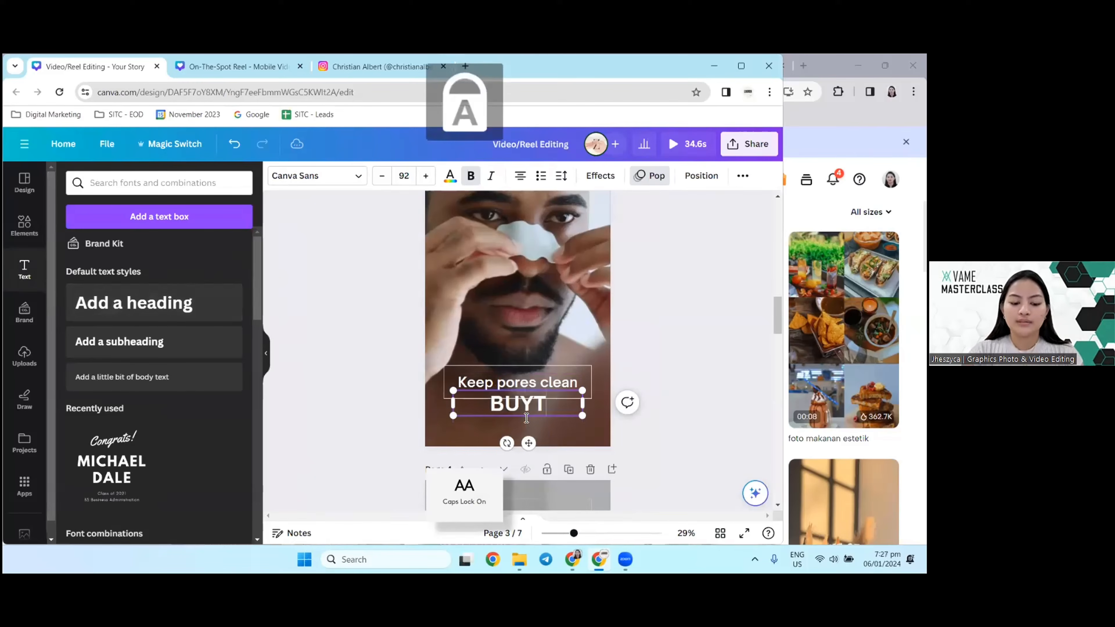
text( NOW)
key(BackSpace)
key(BackSpace)
key(BackSpace)
key(BackSpace)
text(NOW)
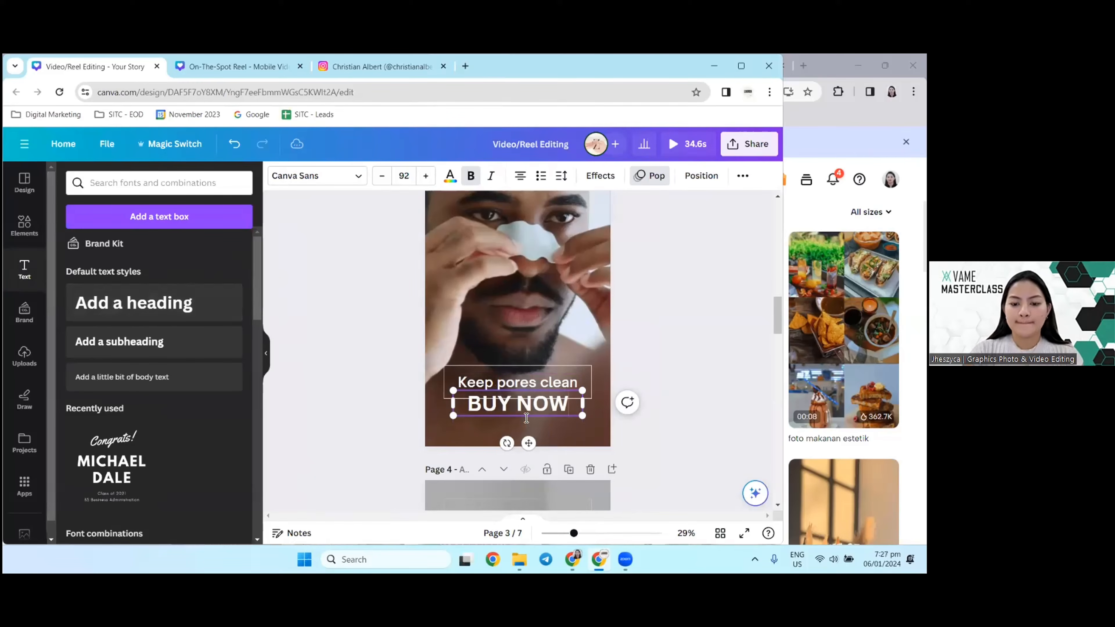
Step: Move the "BUY NOW" heading above the "Keep pores clean" caption, over the man's chin
click(328, 379)
drag(511, 398, 529, 308)
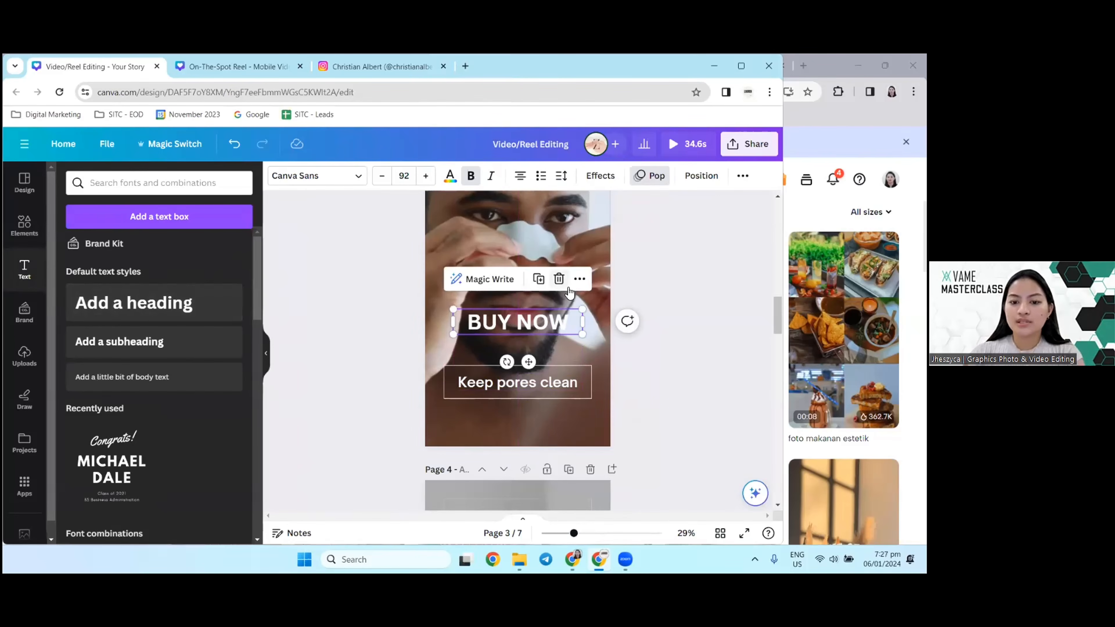
click(714, 293)
Step: Preview the Tectonic, Skate, Roll, Burst and Merge text animations on the "BUY NOW" heading
click(546, 328)
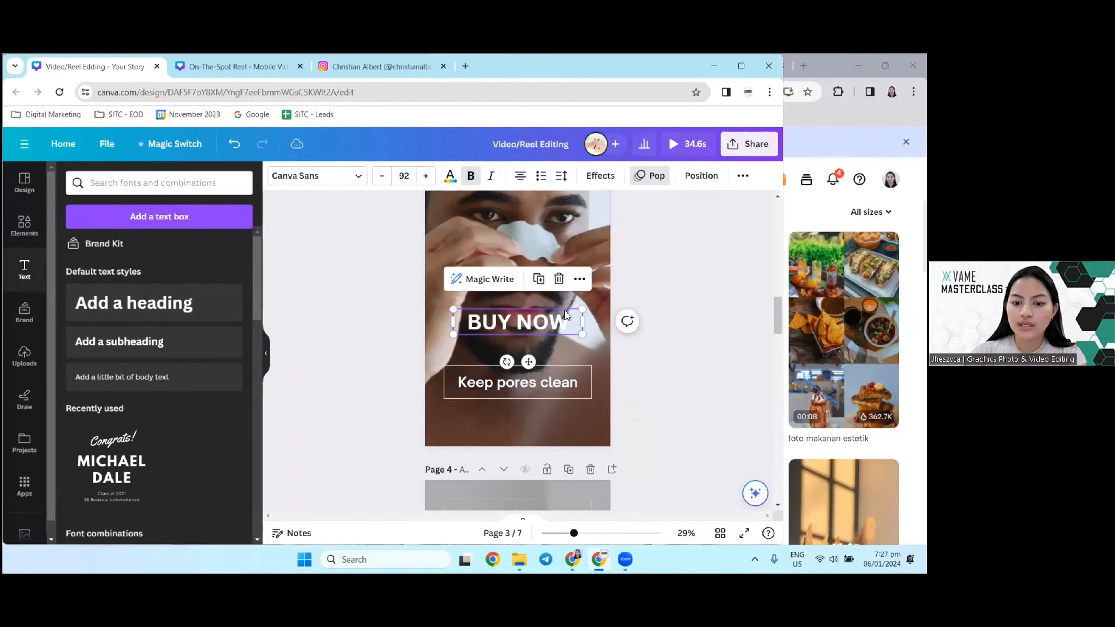
click(647, 178)
scroll(200, 363, down, 5)
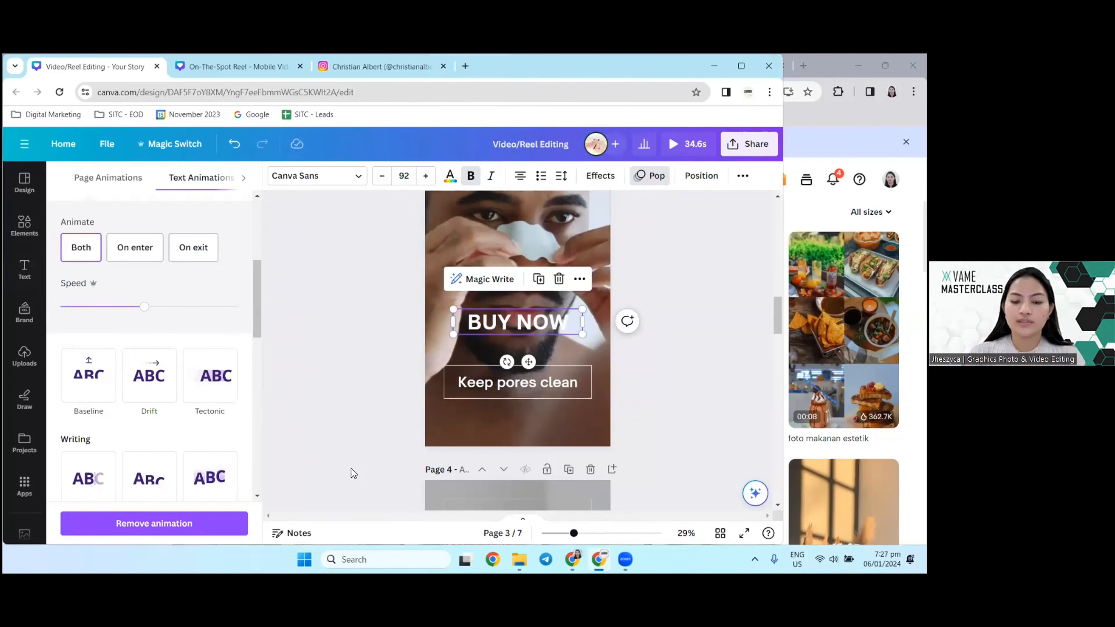
ctrl+scroll(351, 469, up, 5)
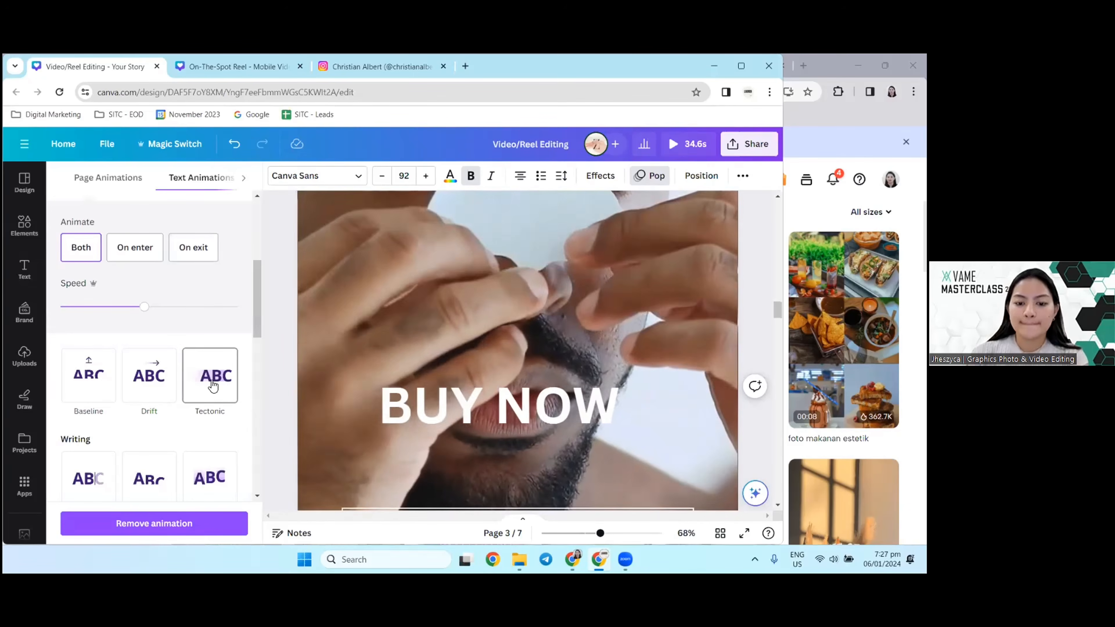
scroll(213, 386, down, 5)
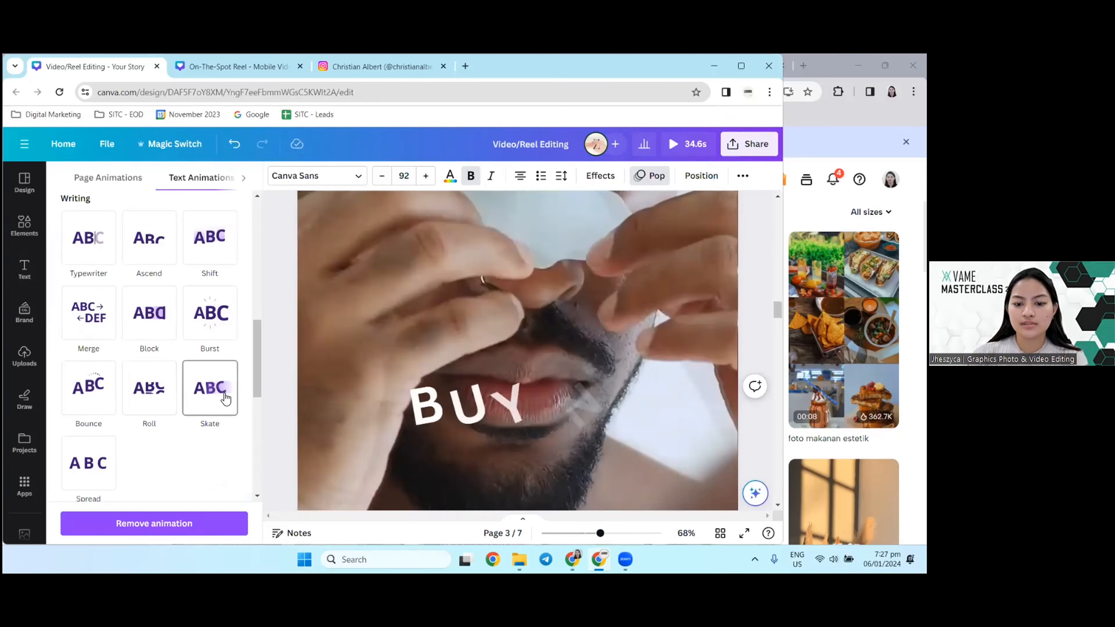
click(154, 391)
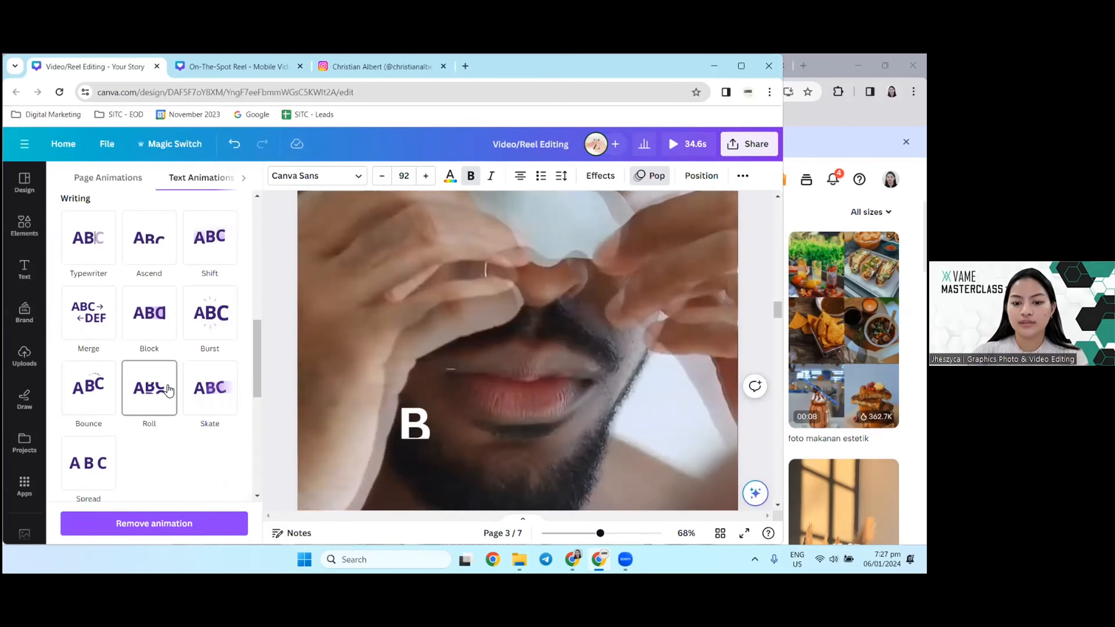
click(212, 325)
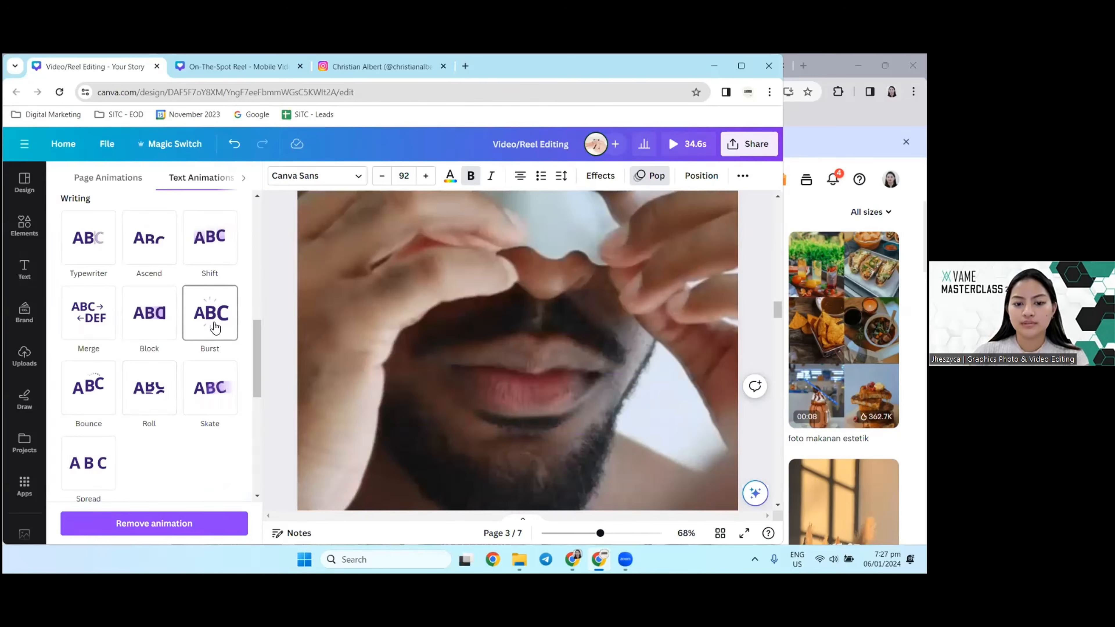
click(97, 319)
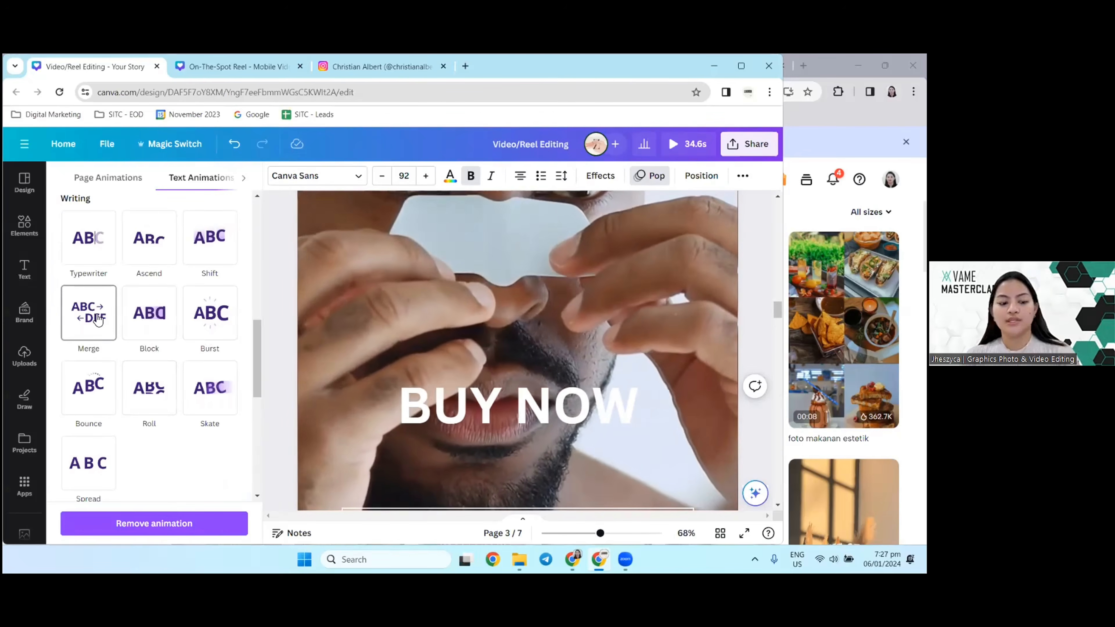
Step: Deselect the "BUY NOW" heading and look over page 3 with its two captions
click(385, 410)
scroll(385, 408, down, 2)
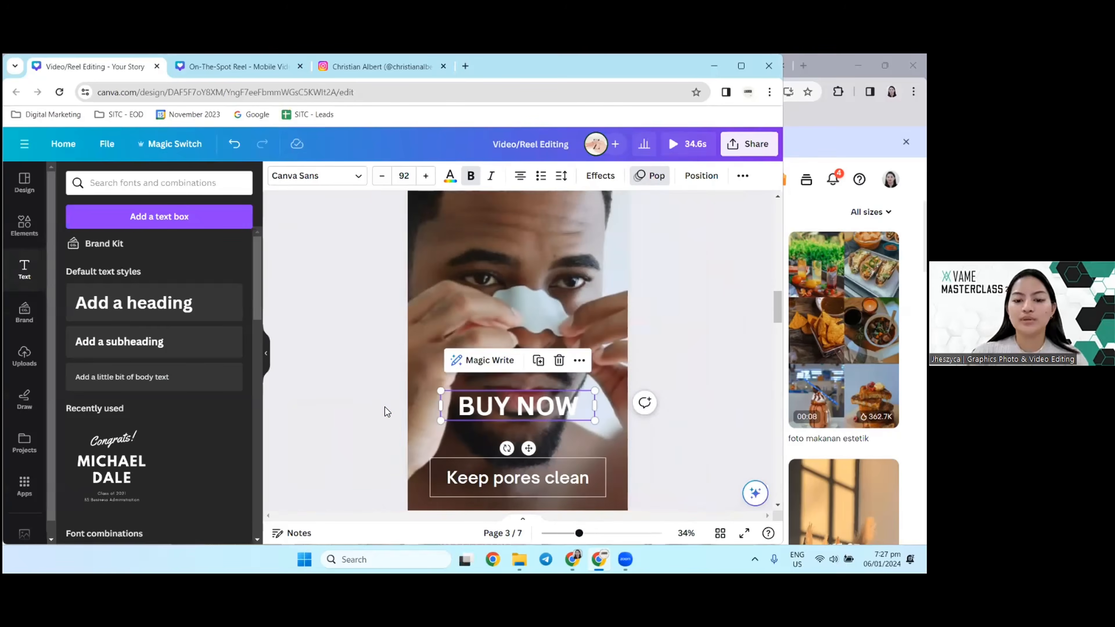
click(350, 391)
scroll(350, 392, up, 1)
scroll(349, 391, up, 2)
scroll(348, 391, down, 3)
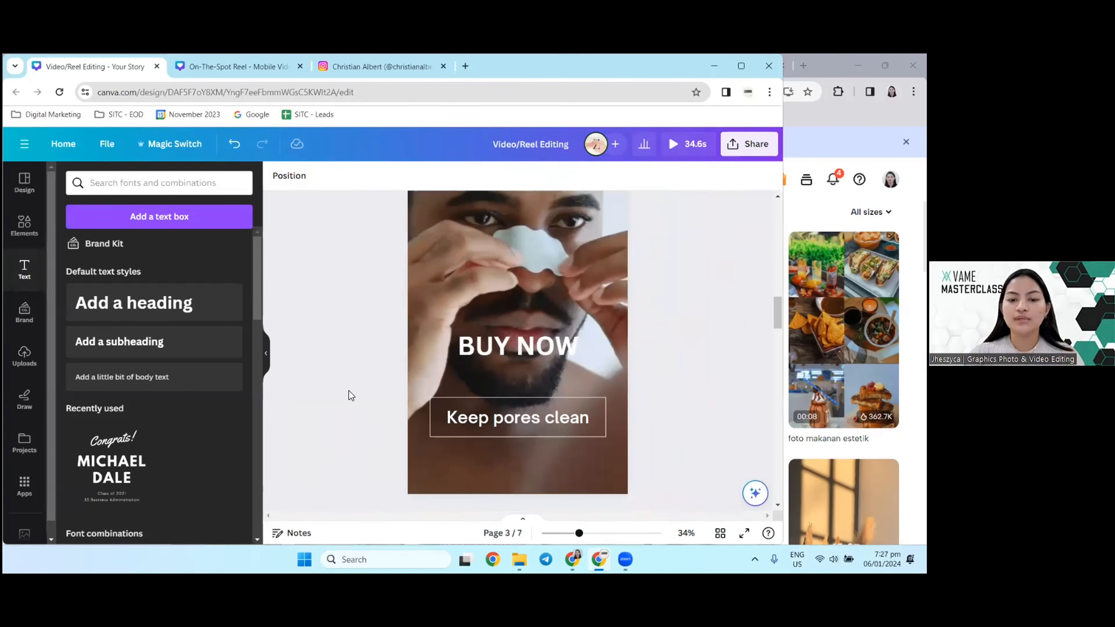
scroll(349, 391, down, 1)
scroll(349, 390, up, 2)
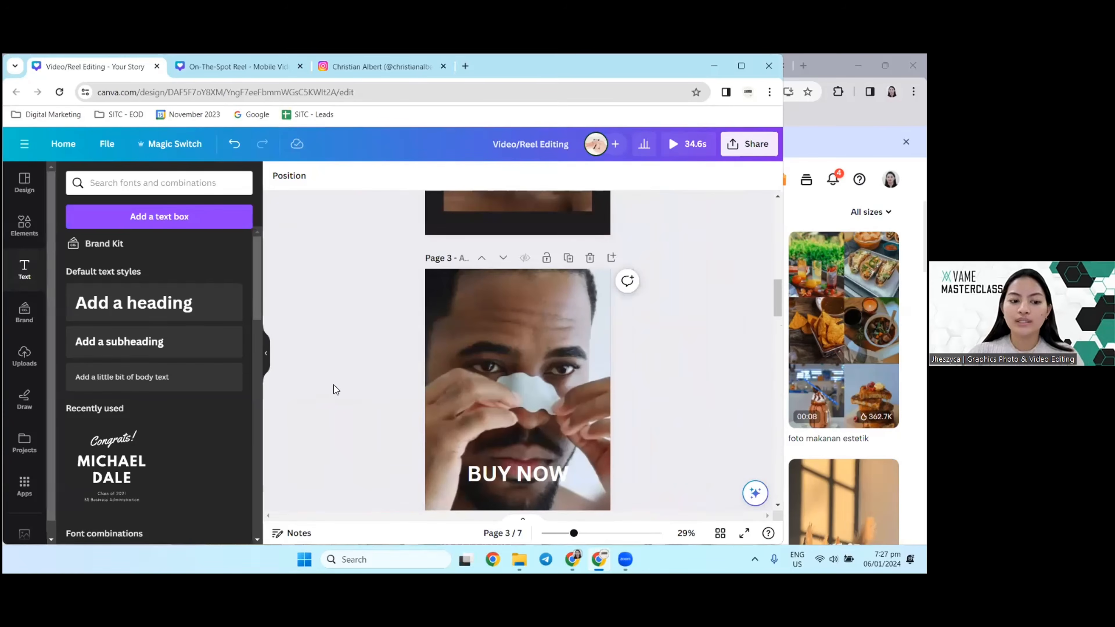
Step: Switch to the CapCut browser window by way of the On-The-Spot Reel design, and look through the open template projects
click(190, 70)
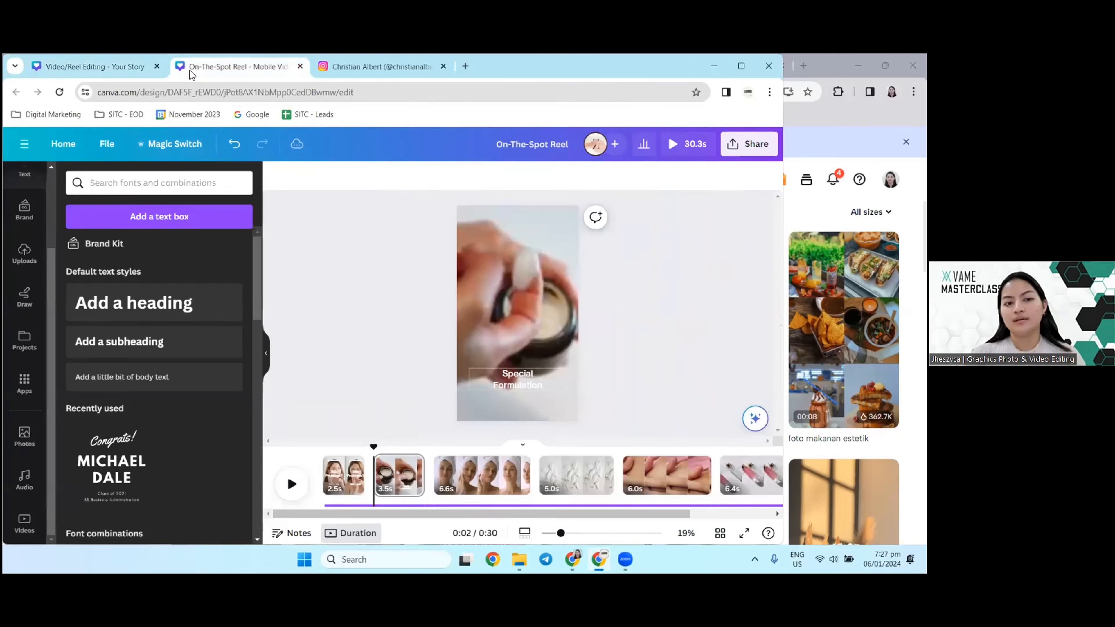
click(599, 560)
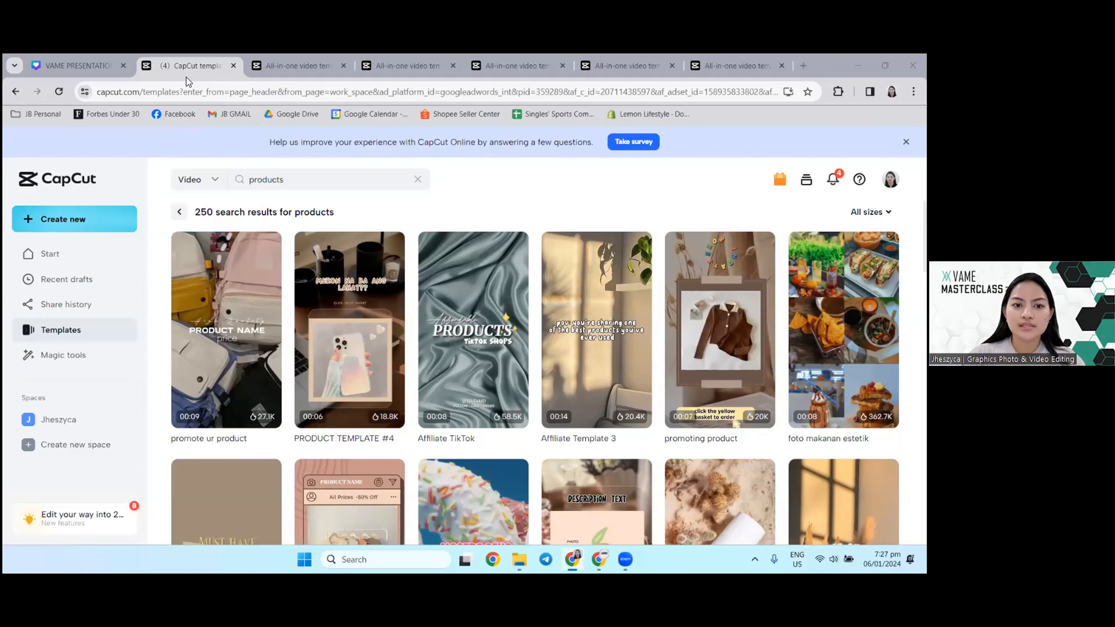
click(297, 66)
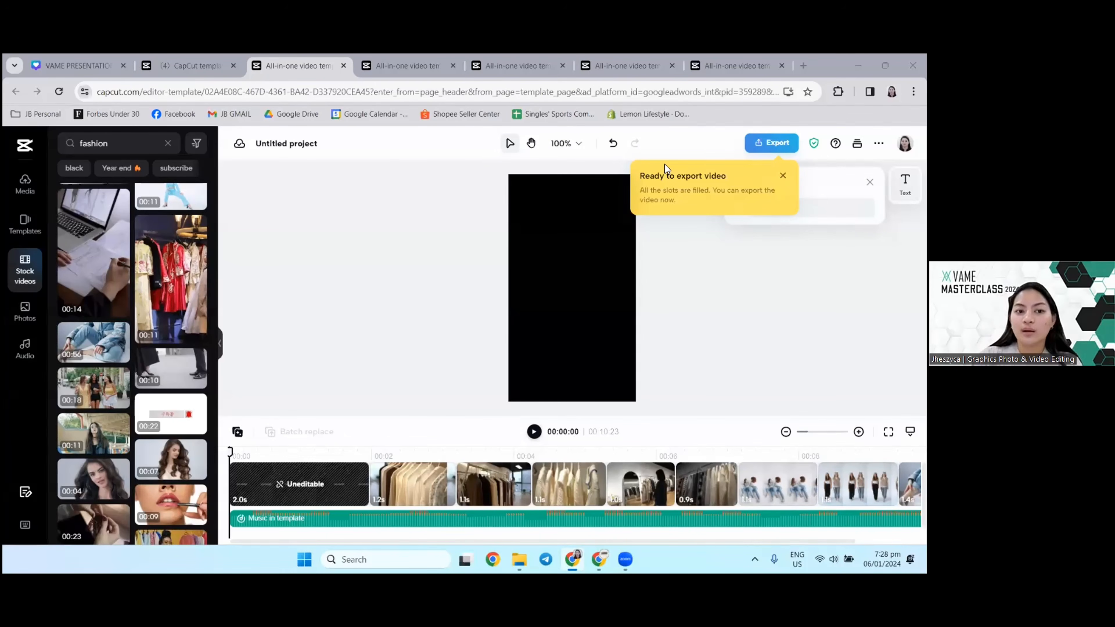
click(195, 66)
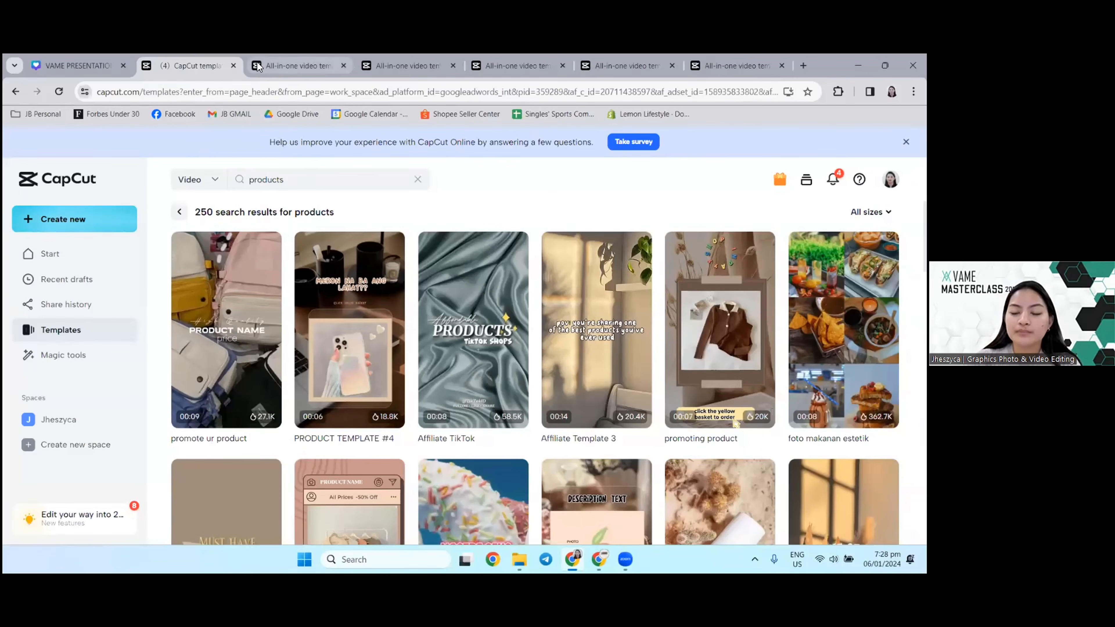
click(263, 66)
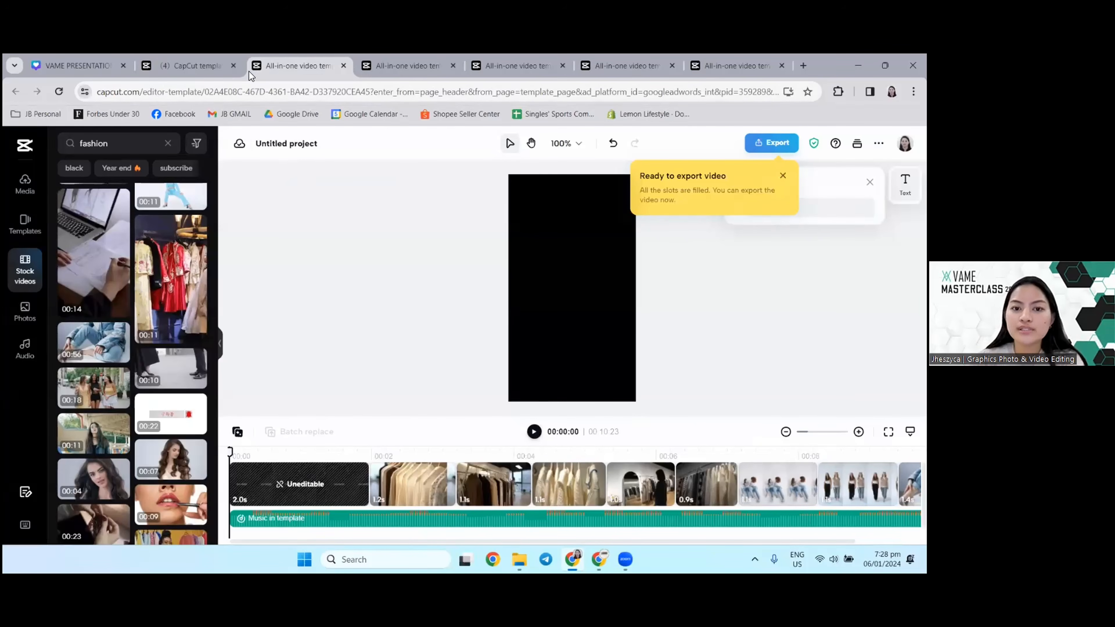
click(420, 63)
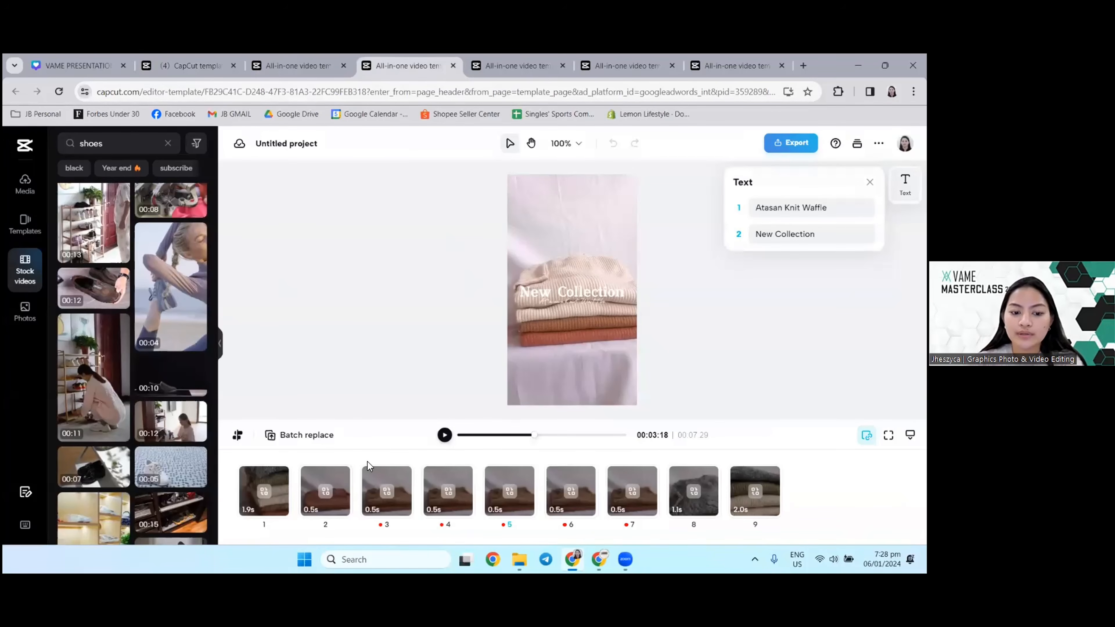
click(503, 64)
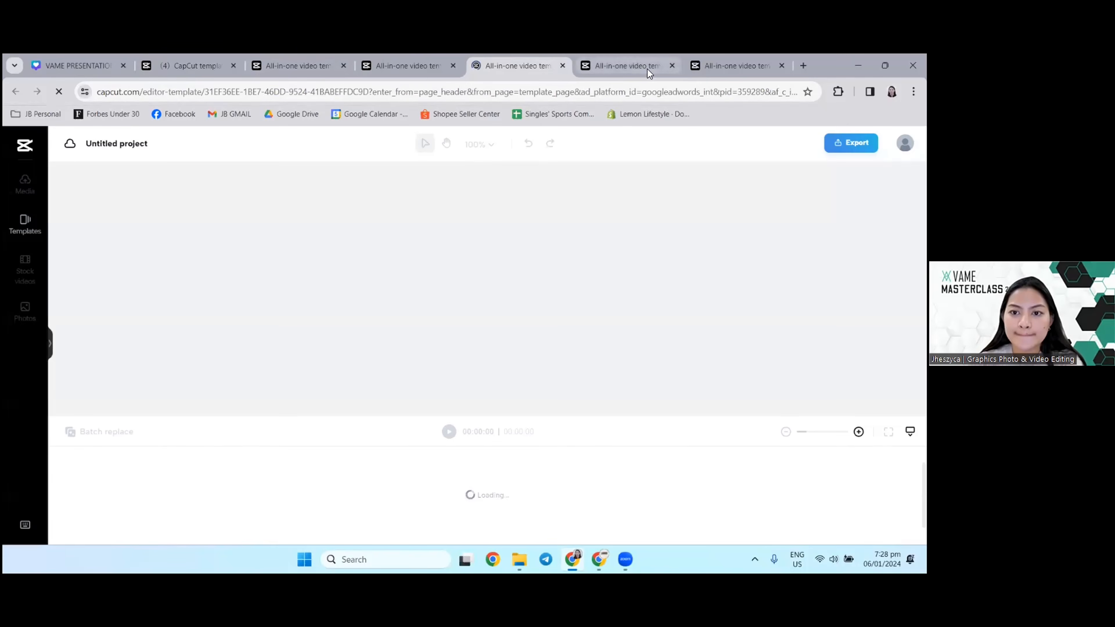
click(649, 67)
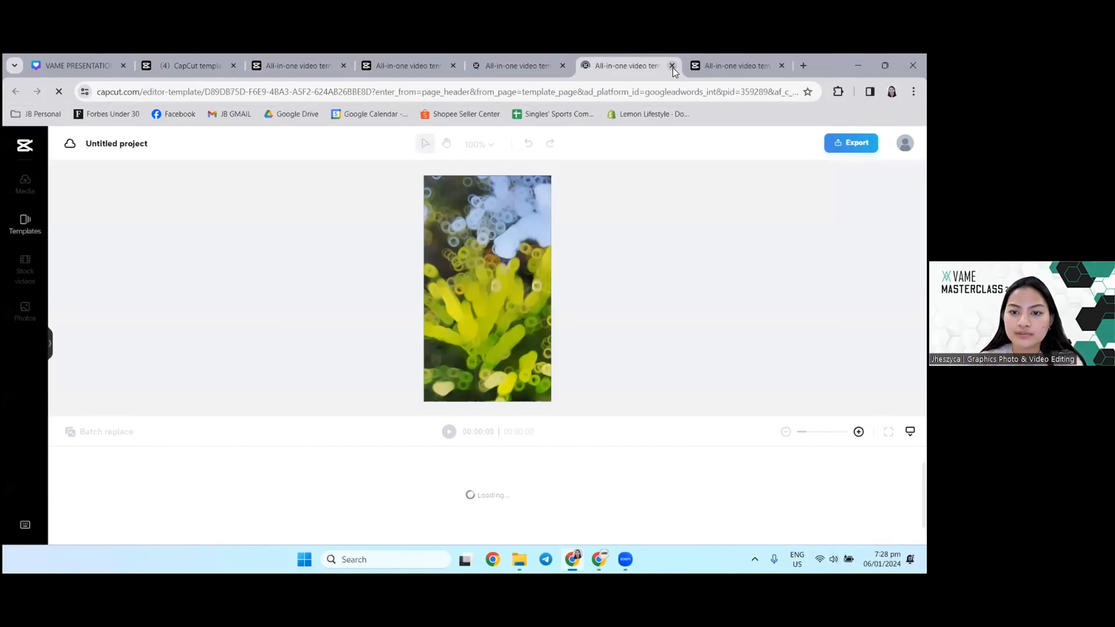
Step: Close the coral, new year and "New Collection" template projects, and place the "NEW PRODUCT" bag template before the fashion project
click(672, 65)
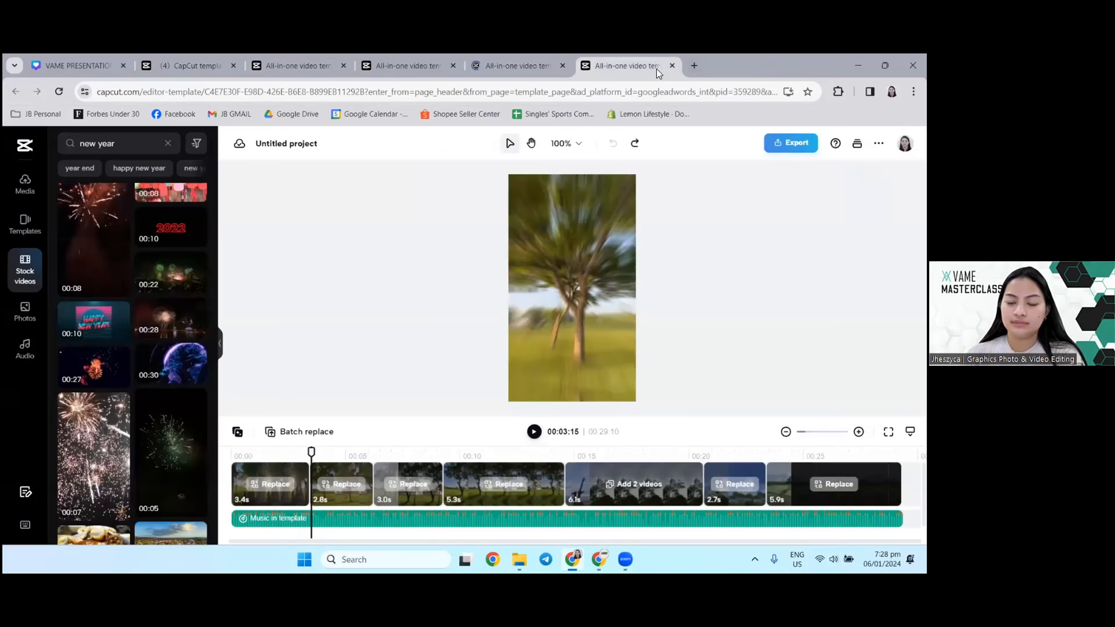
click(672, 65)
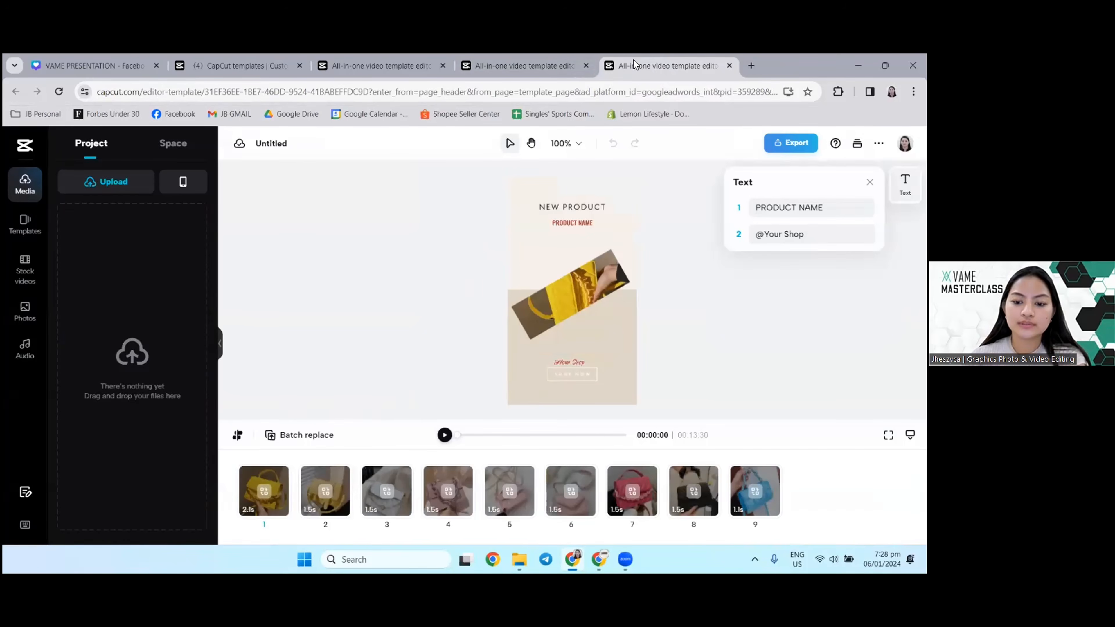
drag(658, 66, 396, 69)
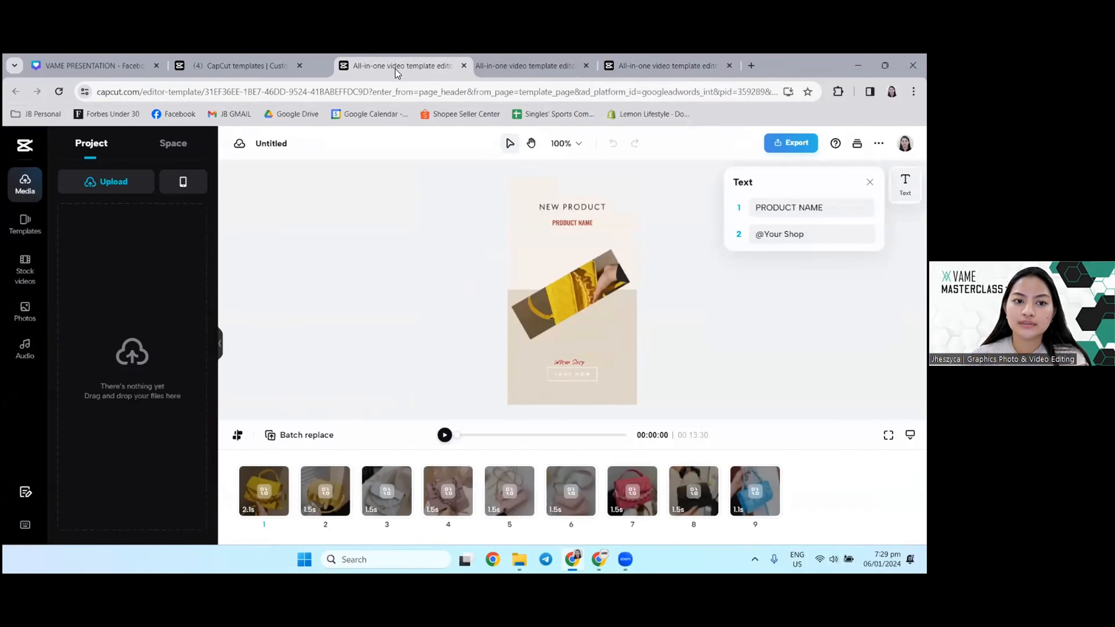
click(560, 65)
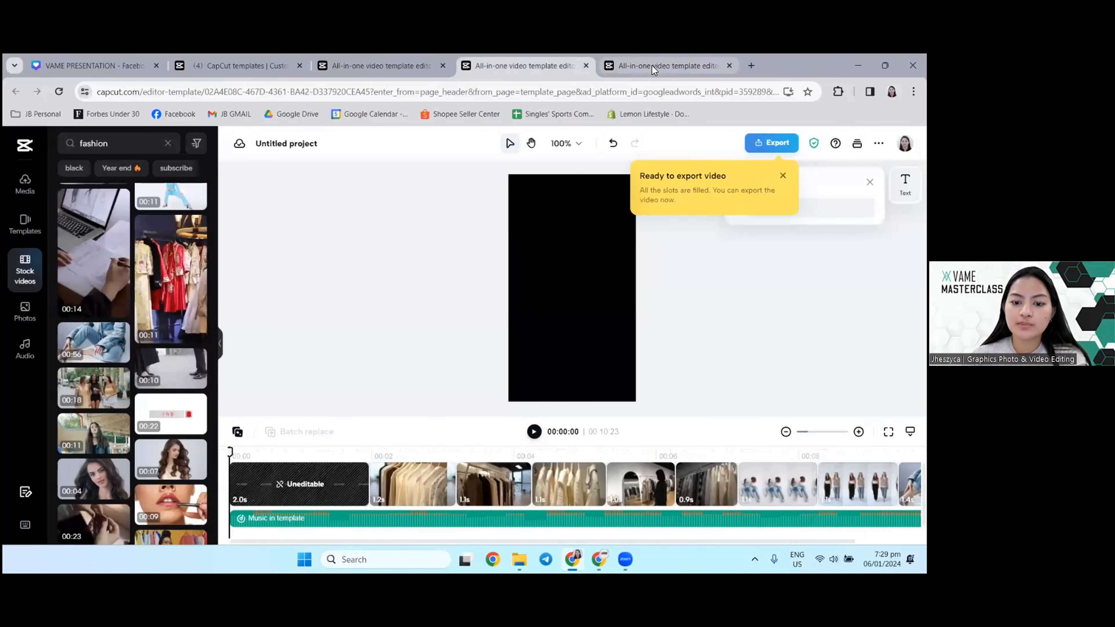
click(651, 65)
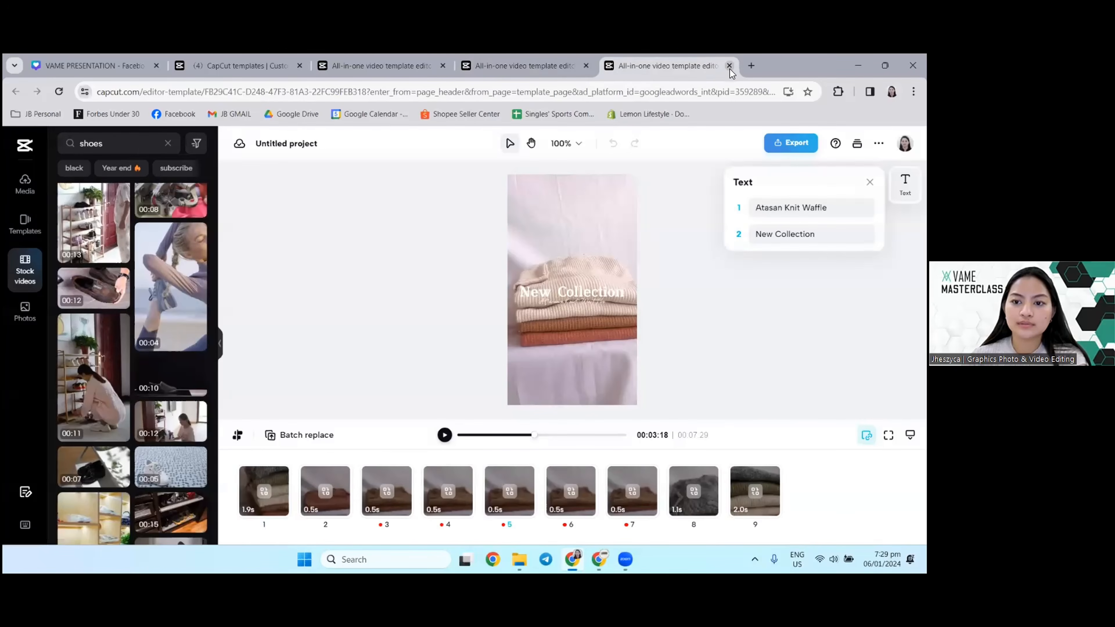
click(729, 66)
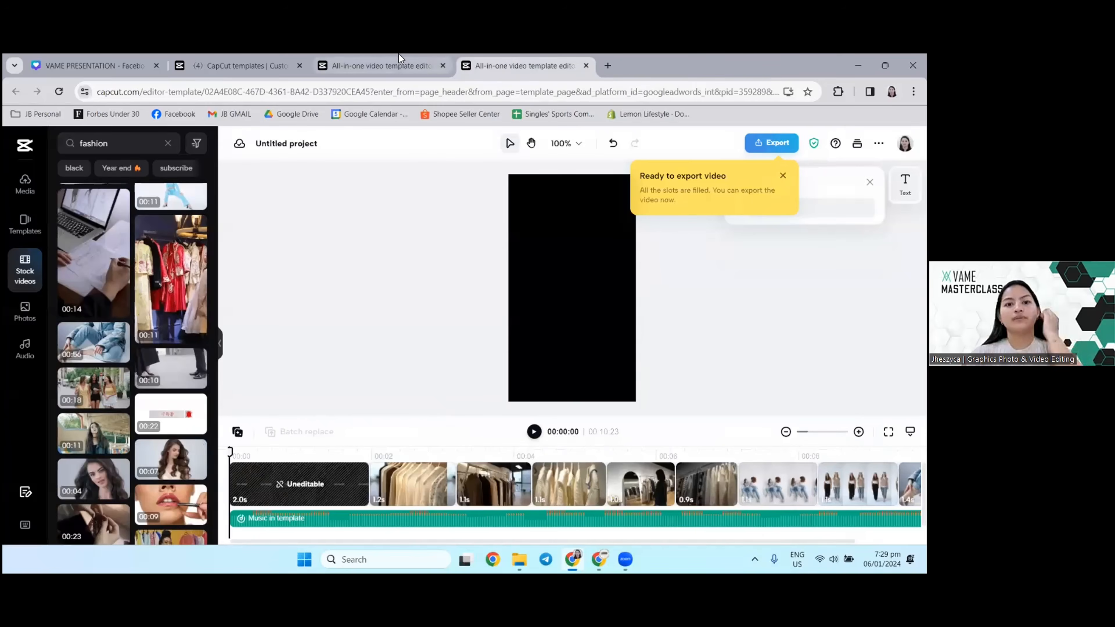
Step: Play the "NEW PRODUCT" bag template and the filled-in fashion project from start to end
click(398, 56)
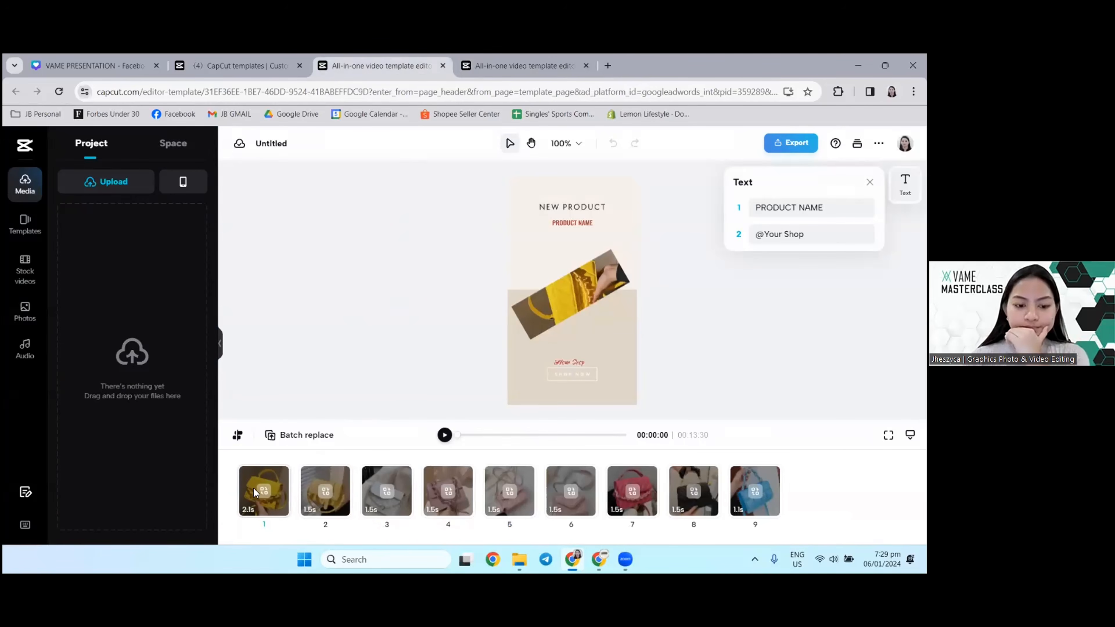
click(262, 496)
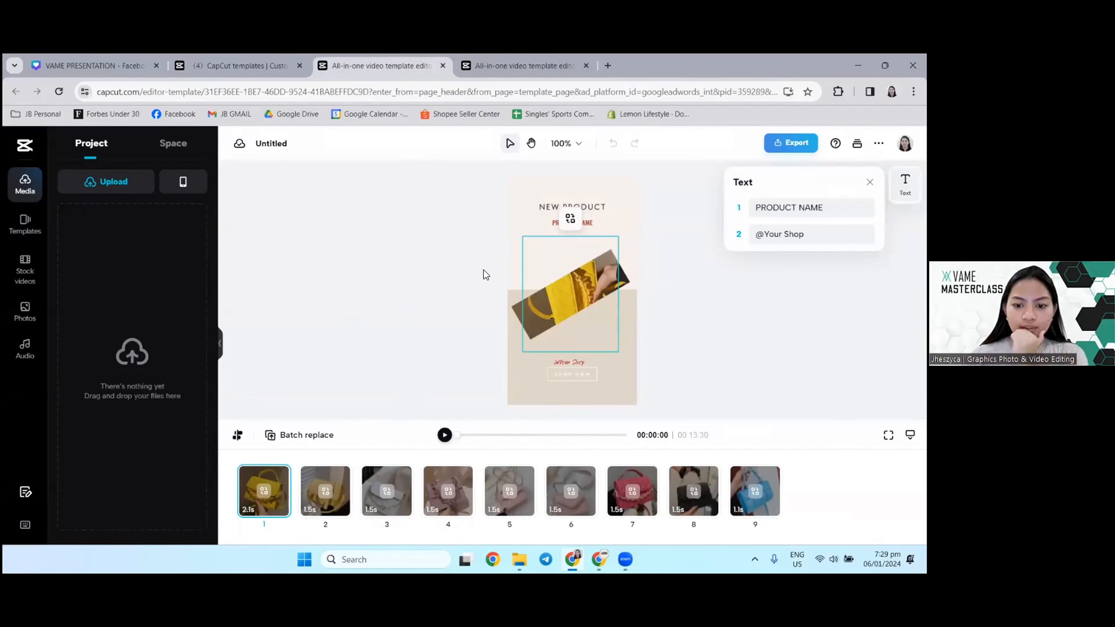
click(445, 434)
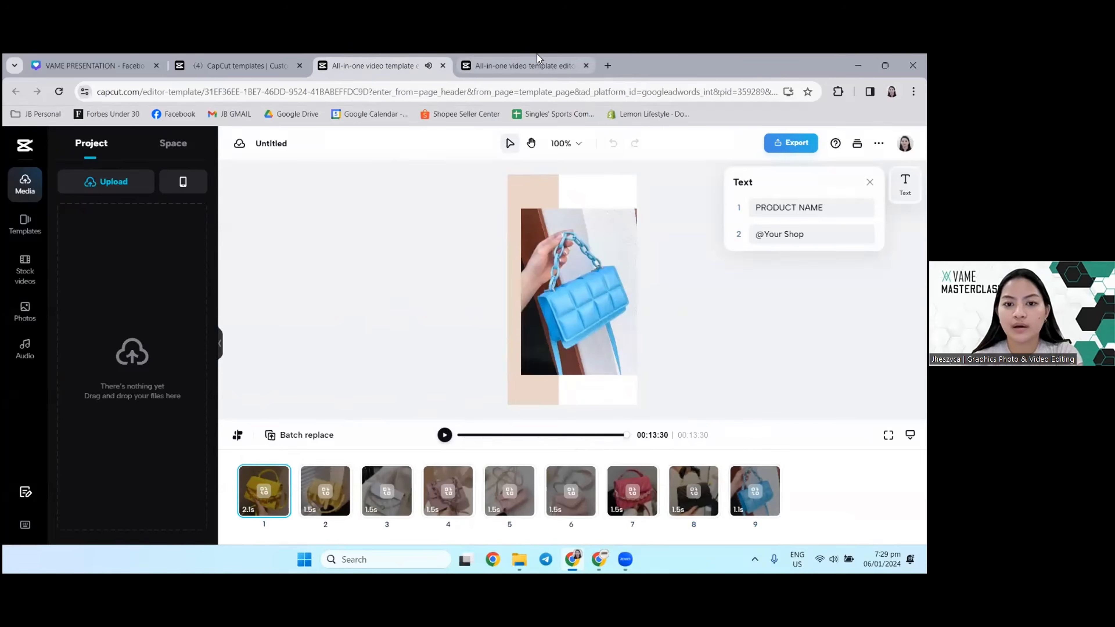
click(517, 65)
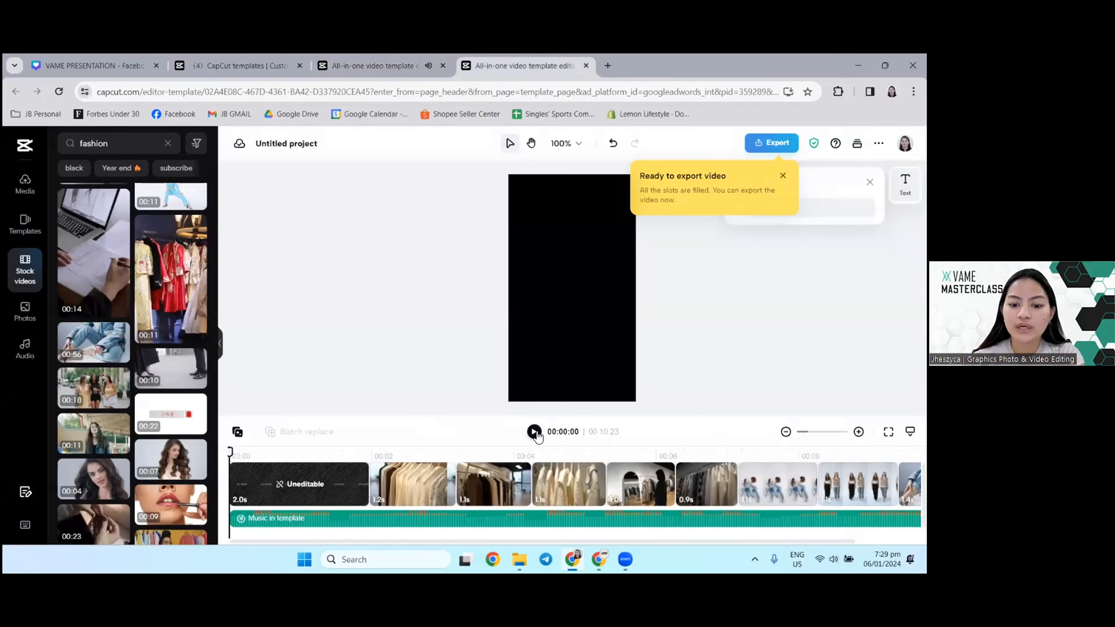
click(534, 432)
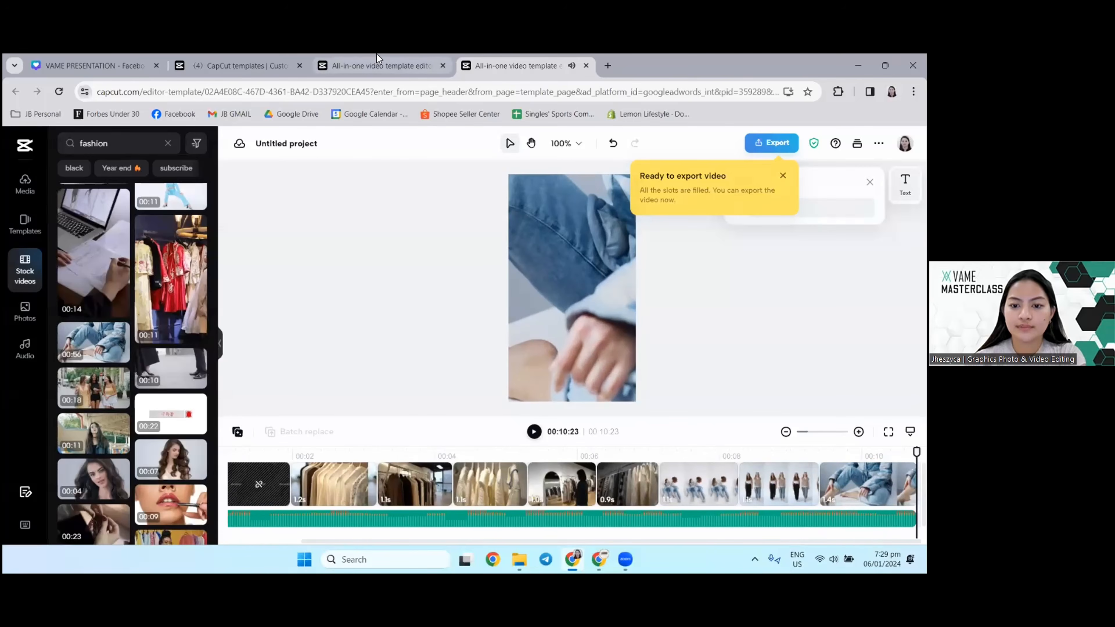
Step: Return to the "NEW PRODUCT" bag template, replay its opening and pause at the second clip
click(376, 62)
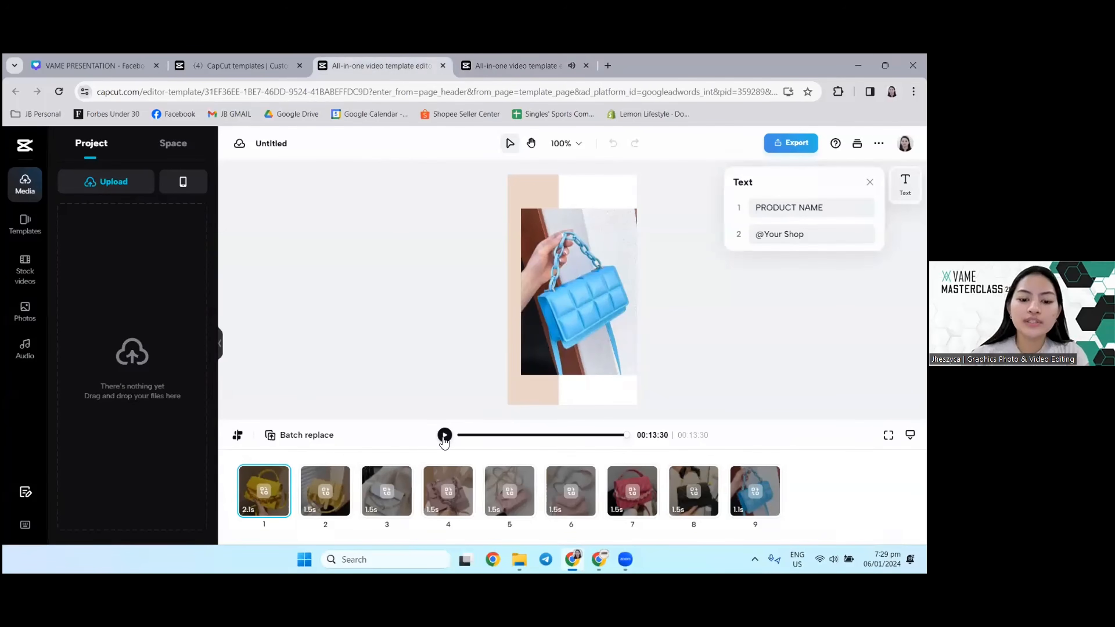
click(445, 435)
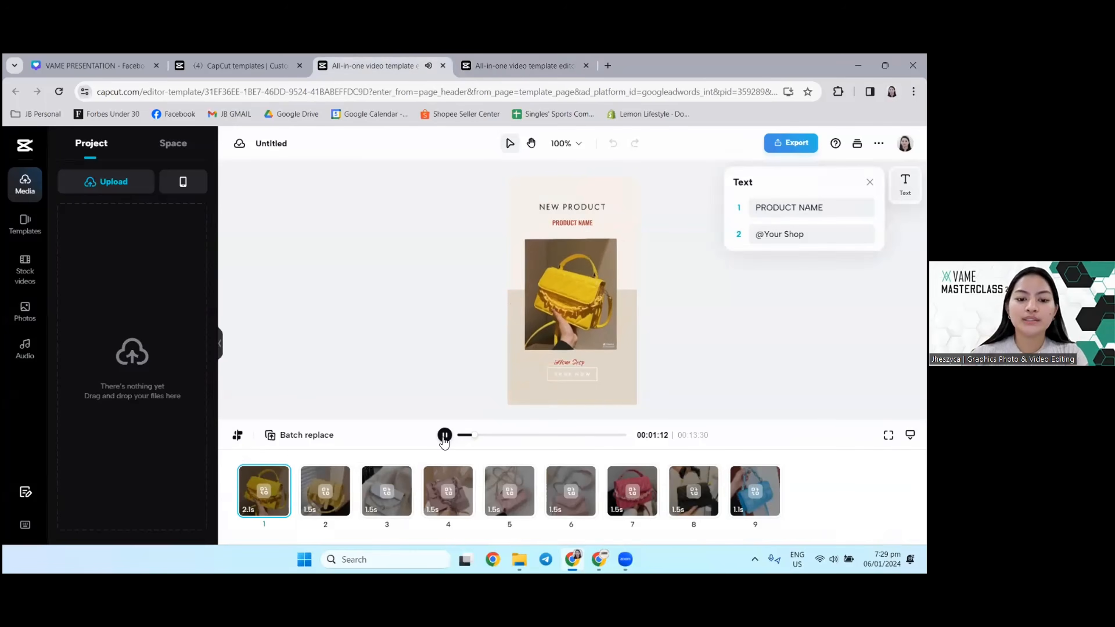
click(444, 435)
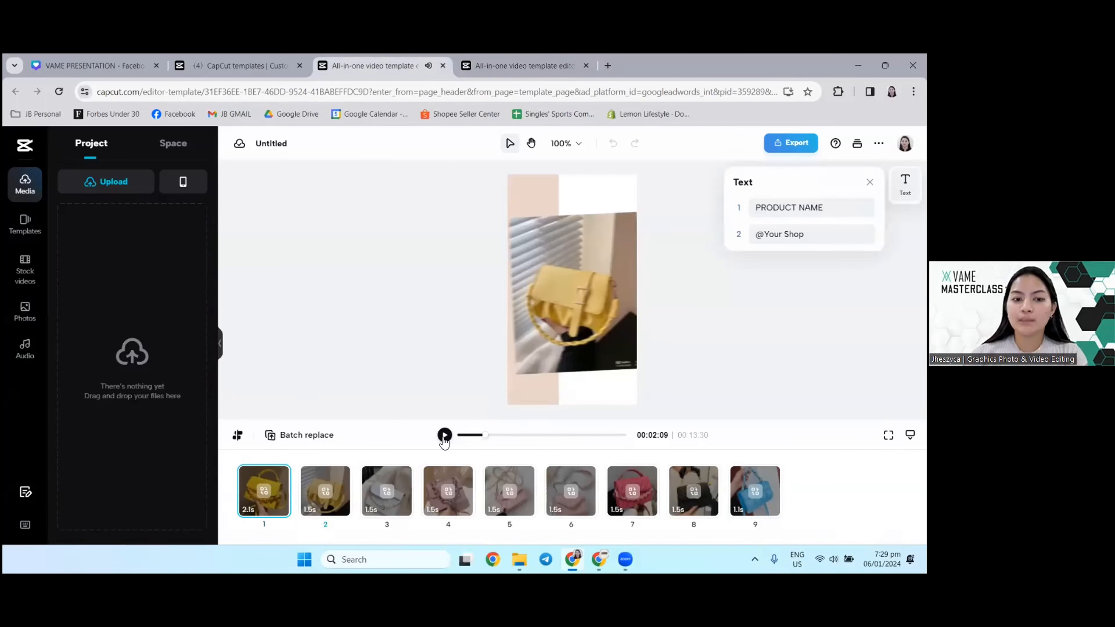
Step: Show the bag template's clips in the timeline layout, and open and cancel the file picker for replacing the first clip
click(238, 435)
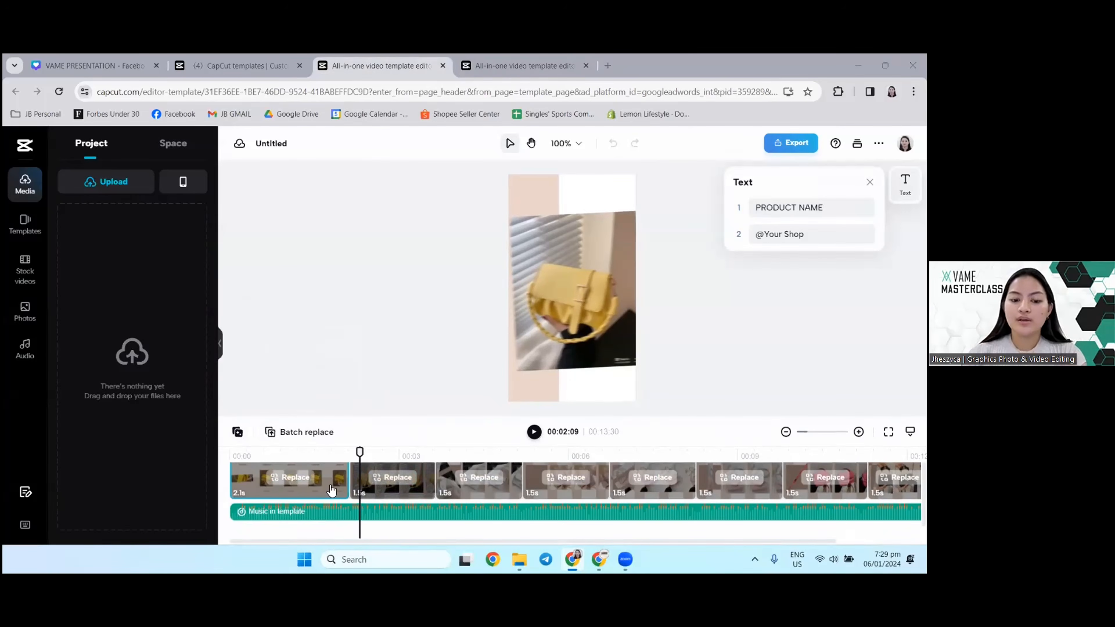
click(296, 478)
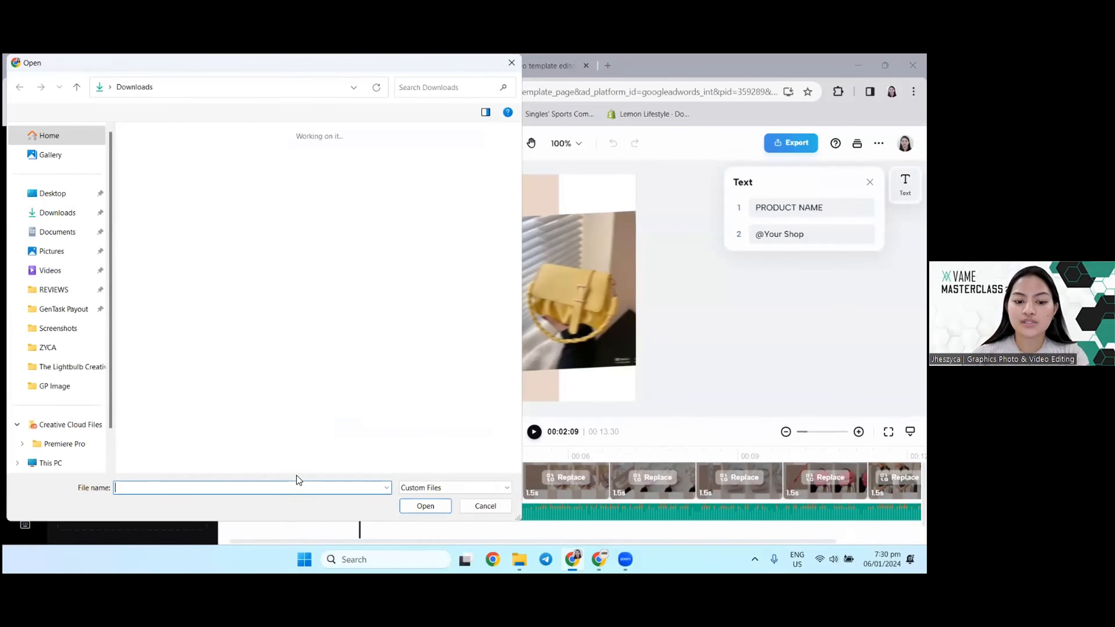
click(483, 506)
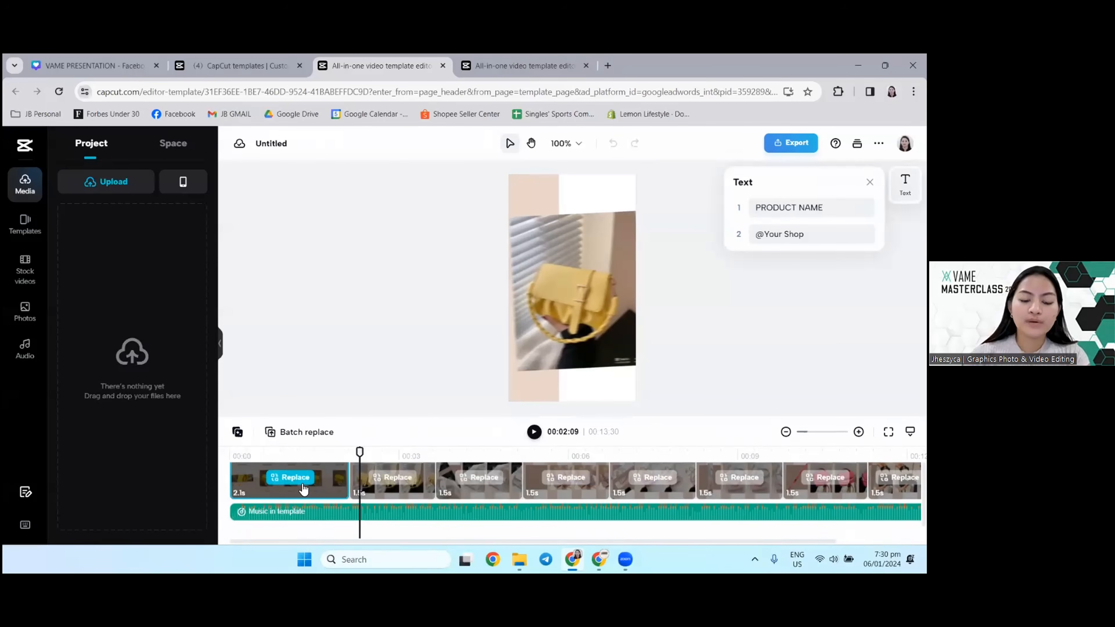
Step: Browse the recommended stock videos and search them for "SHOES"
click(32, 219)
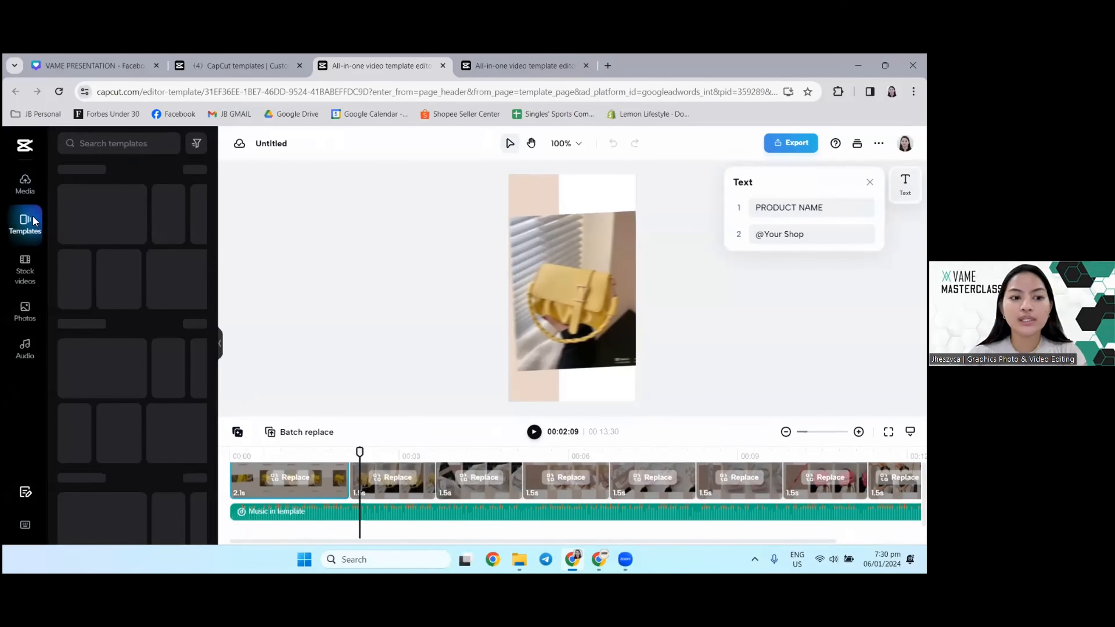
click(35, 275)
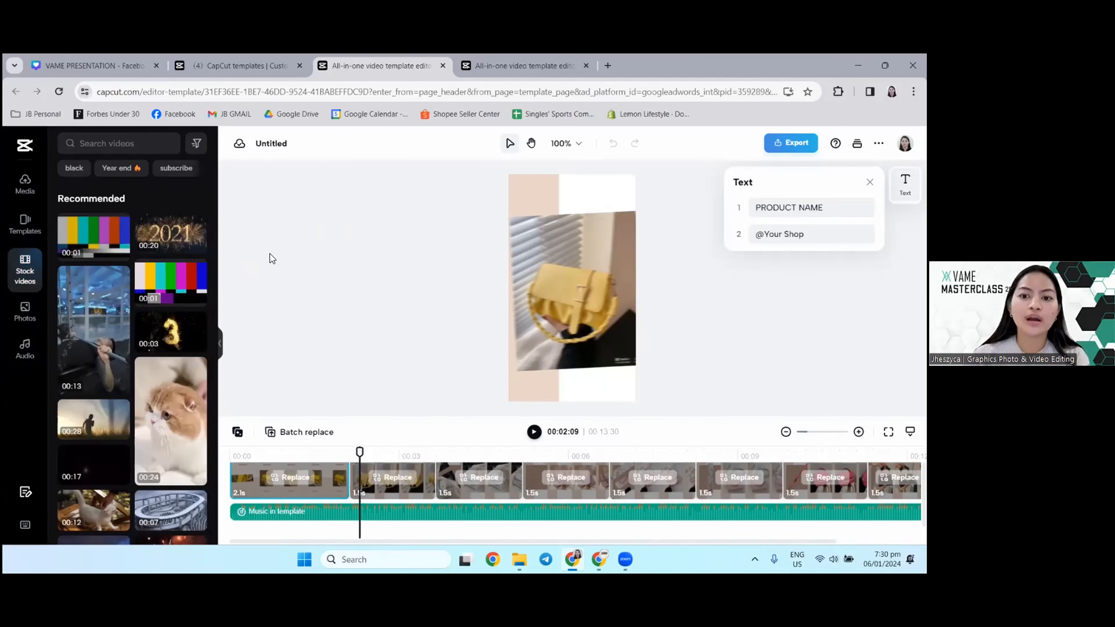
scroll(160, 368, down, 3)
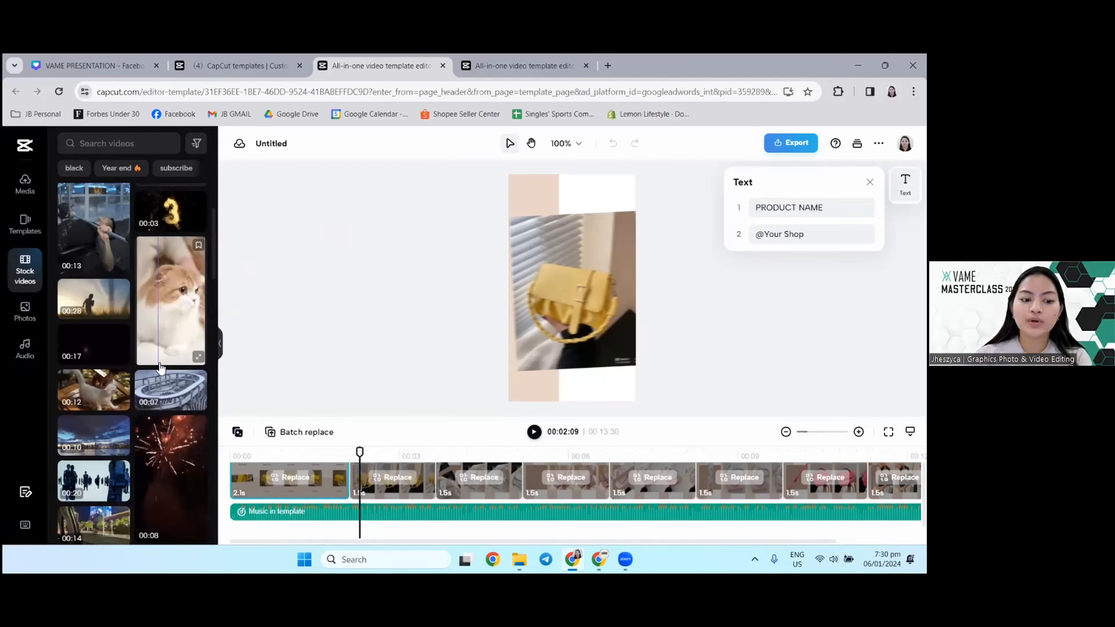
scroll(160, 368, down, 3)
scroll(160, 368, up, 6)
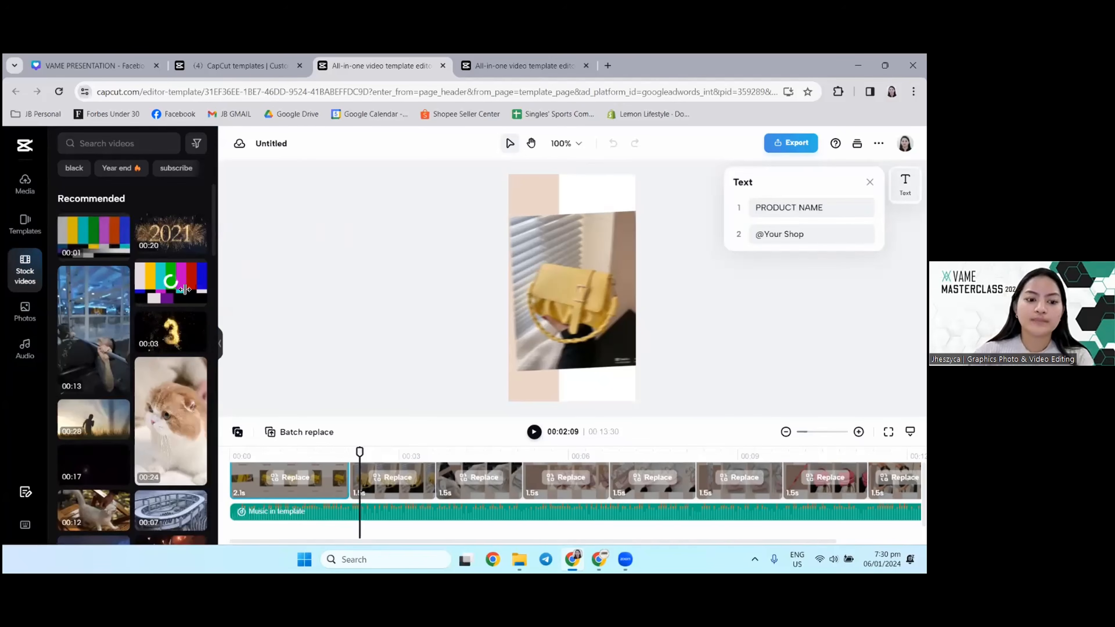
click(113, 145)
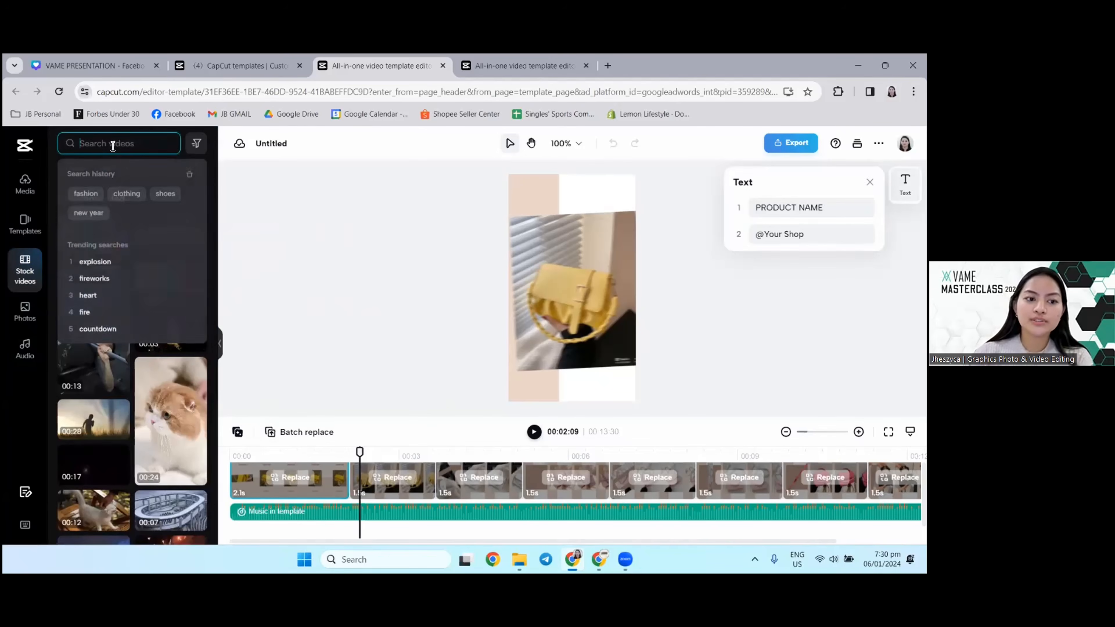
text(SHOES)
key(Return)
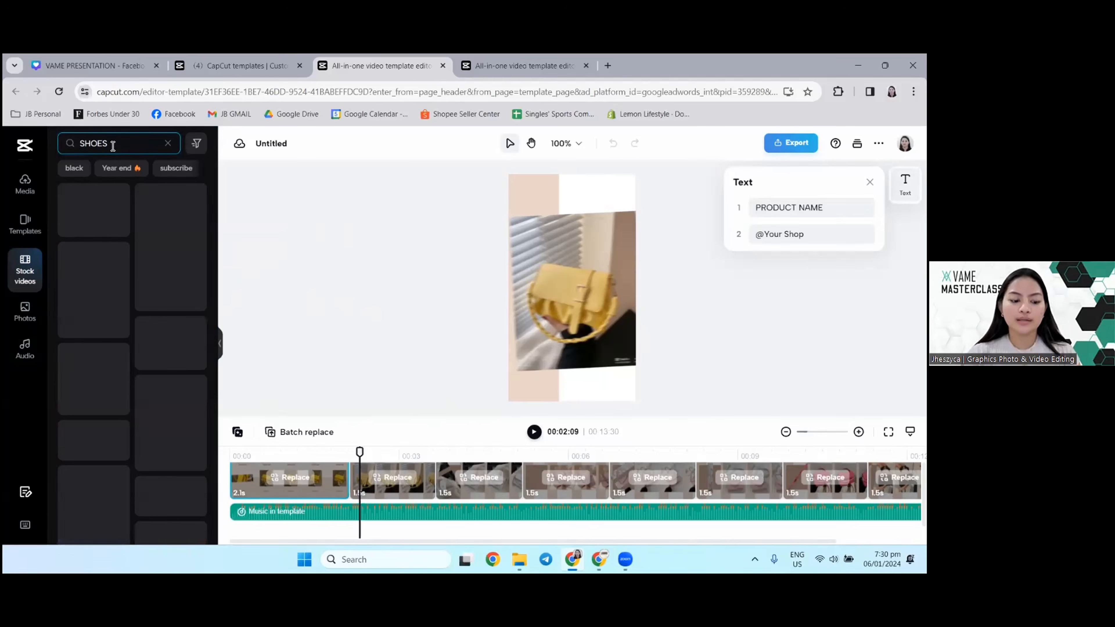
key(Caps_Lock)
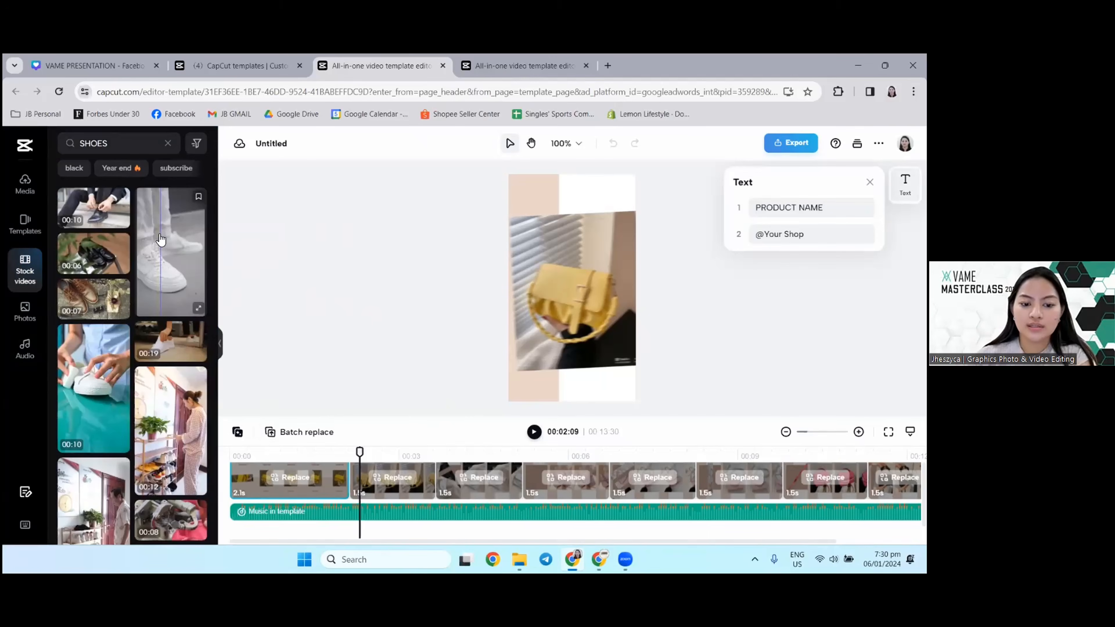
Step: Replace the template's first clip with the 6-second grey stock video of white sneakers and preview the opening
drag(160, 240, 299, 481)
click(123, 139)
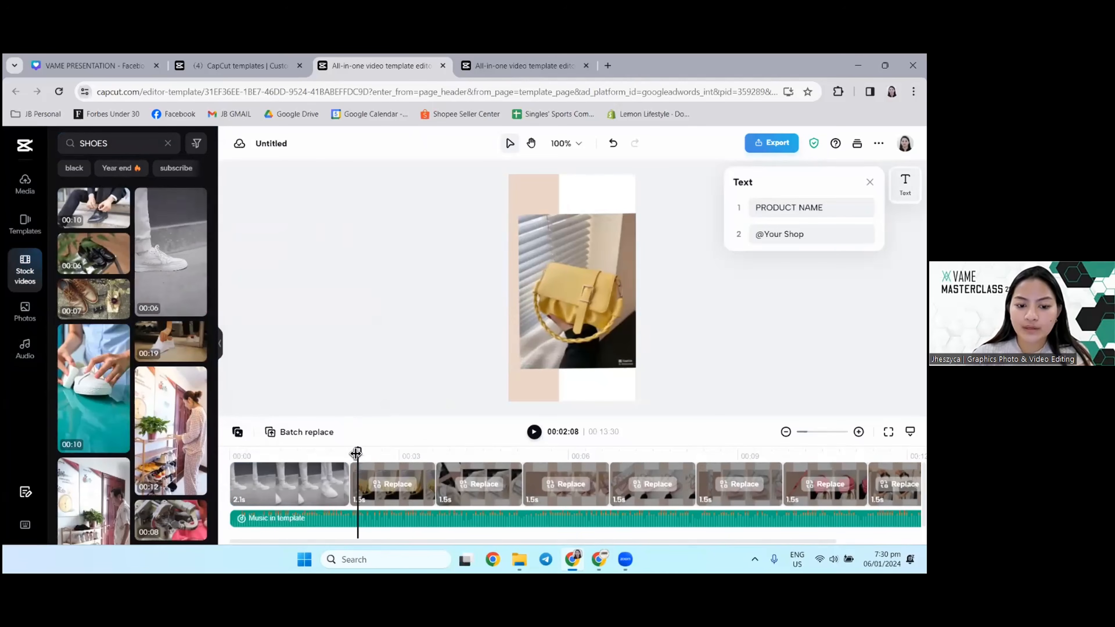
drag(359, 451, 230, 456)
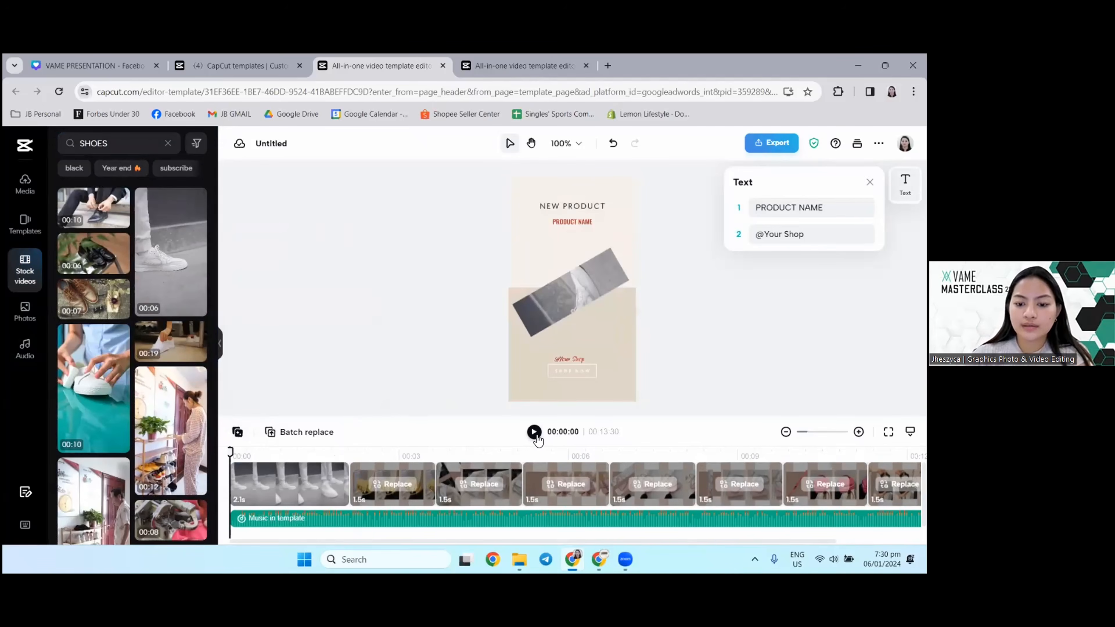
click(535, 433)
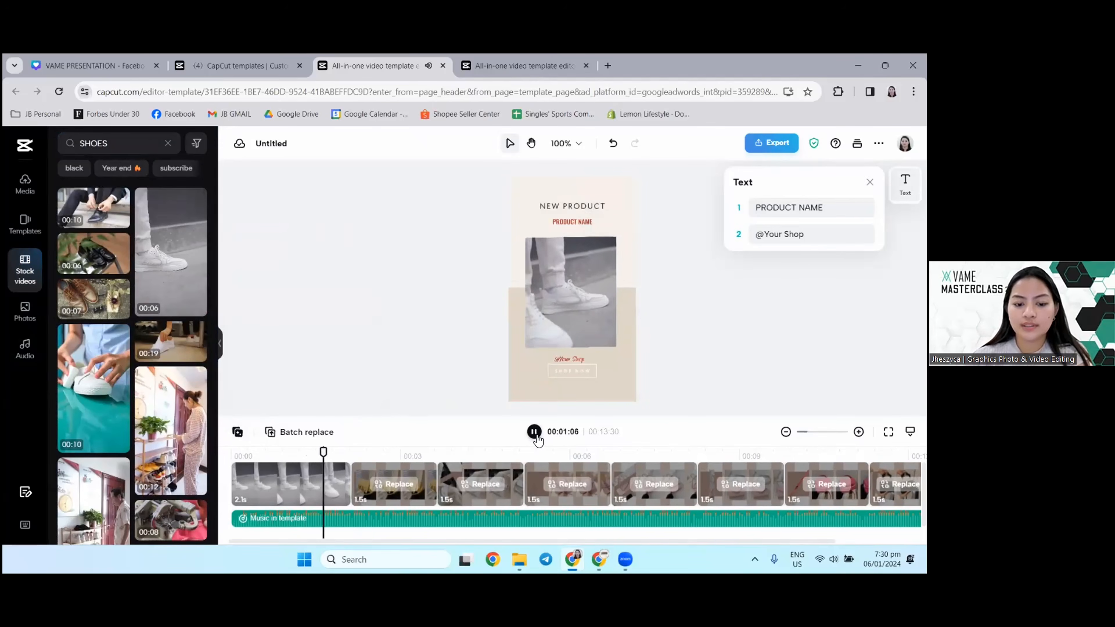
click(534, 433)
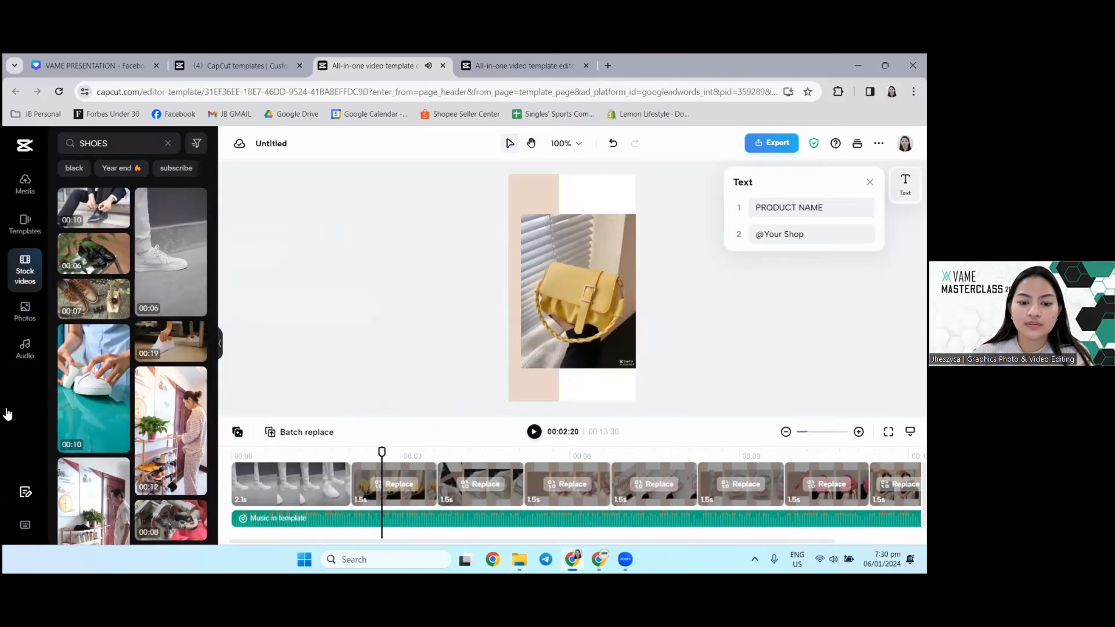
Step: Search the stock videos for "sneaker" and replace the second clip with the 10-second video of sneakers on shelves
scroll(138, 378, down, 5)
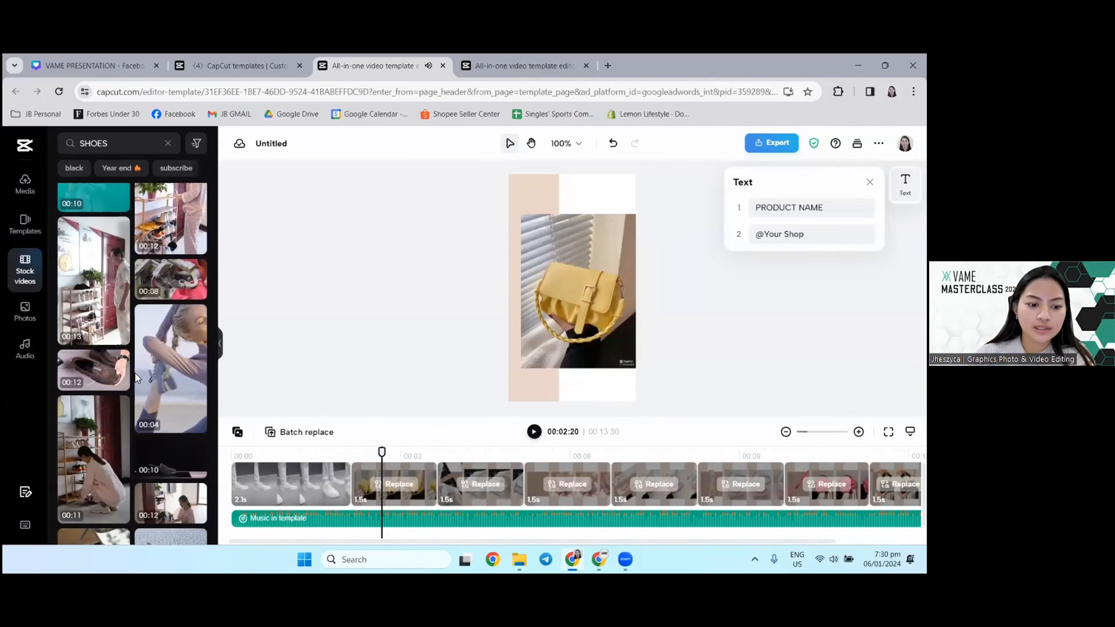
scroll(138, 378, down, 5)
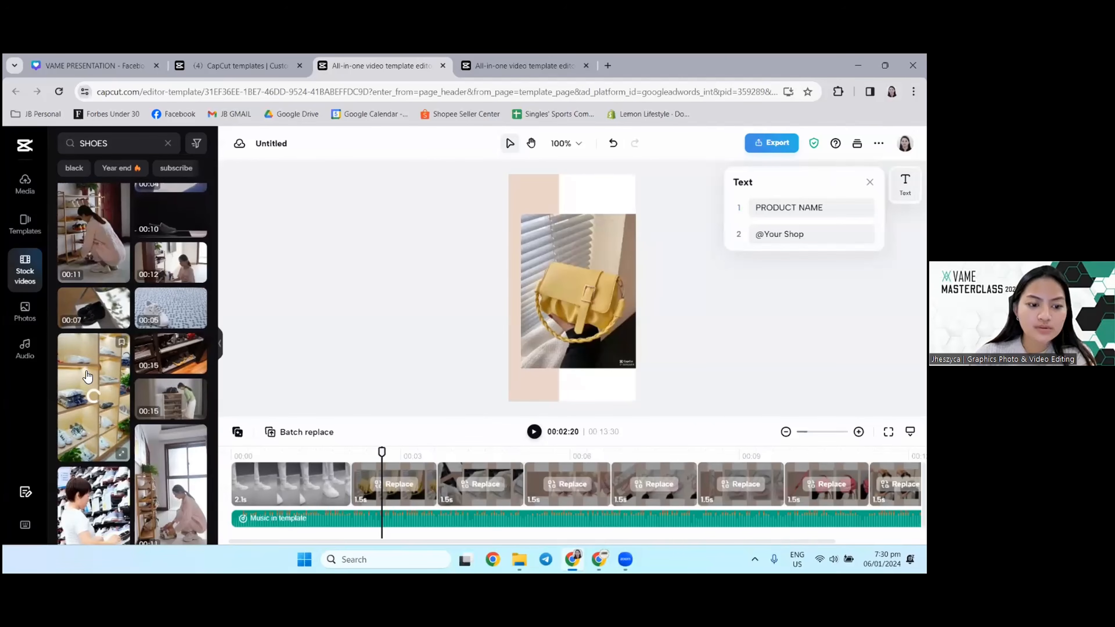
scroll(109, 338, down, 5)
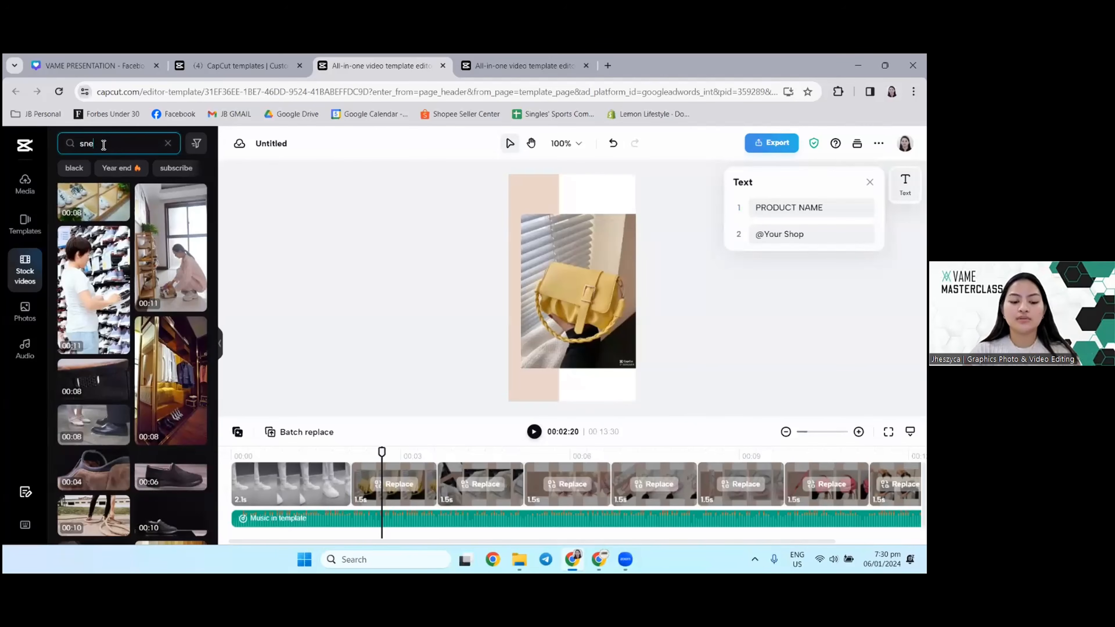
key(Return)
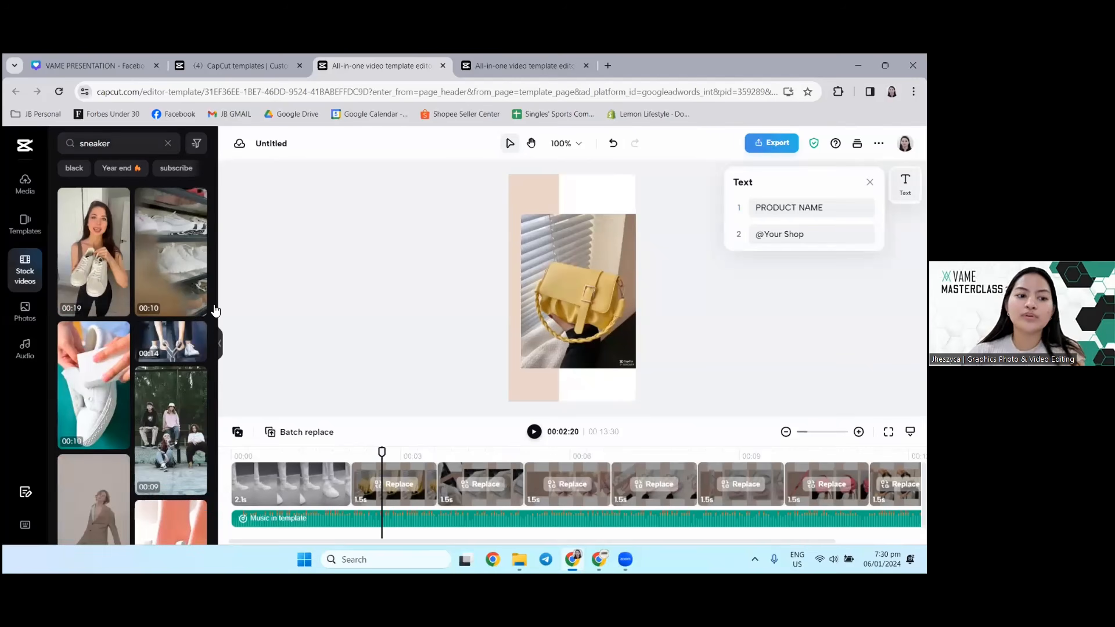
drag(165, 262, 394, 483)
Step: Replace the third clip with the 9-second video of a group outdoors and the fourth with a video of feet in white sneakers
scroll(171, 352, down, 2)
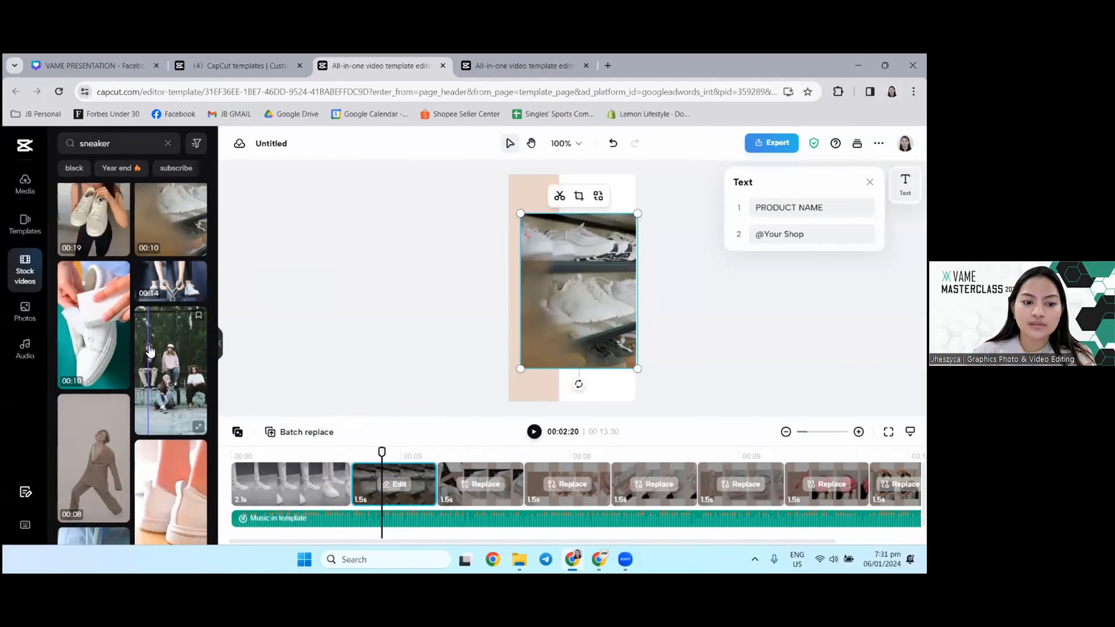
drag(176, 334, 482, 483)
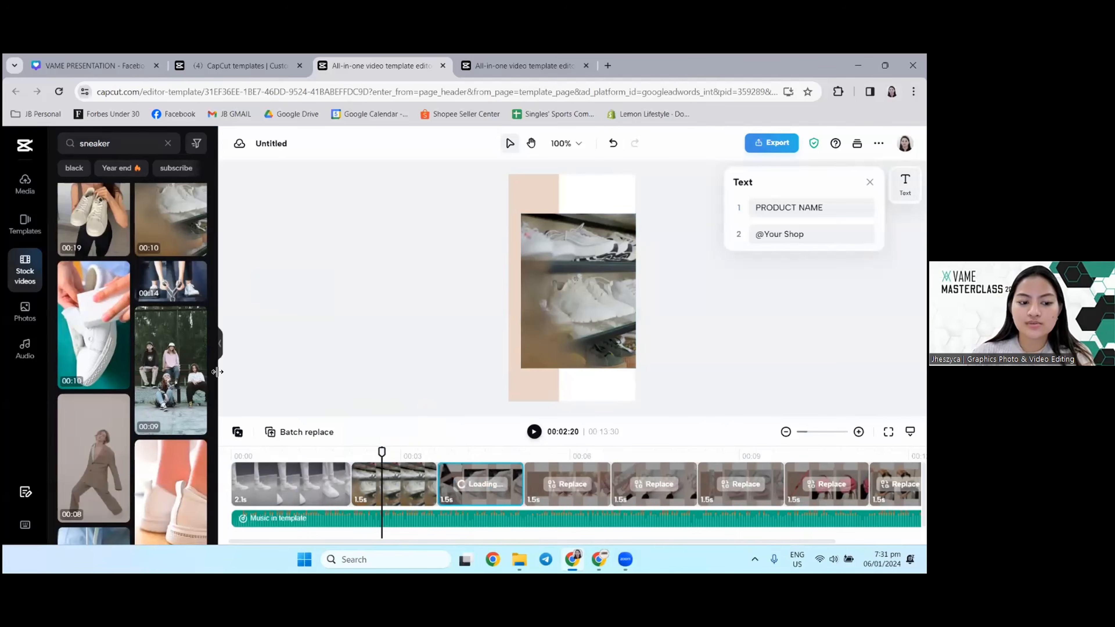
scroll(166, 351, down, 5)
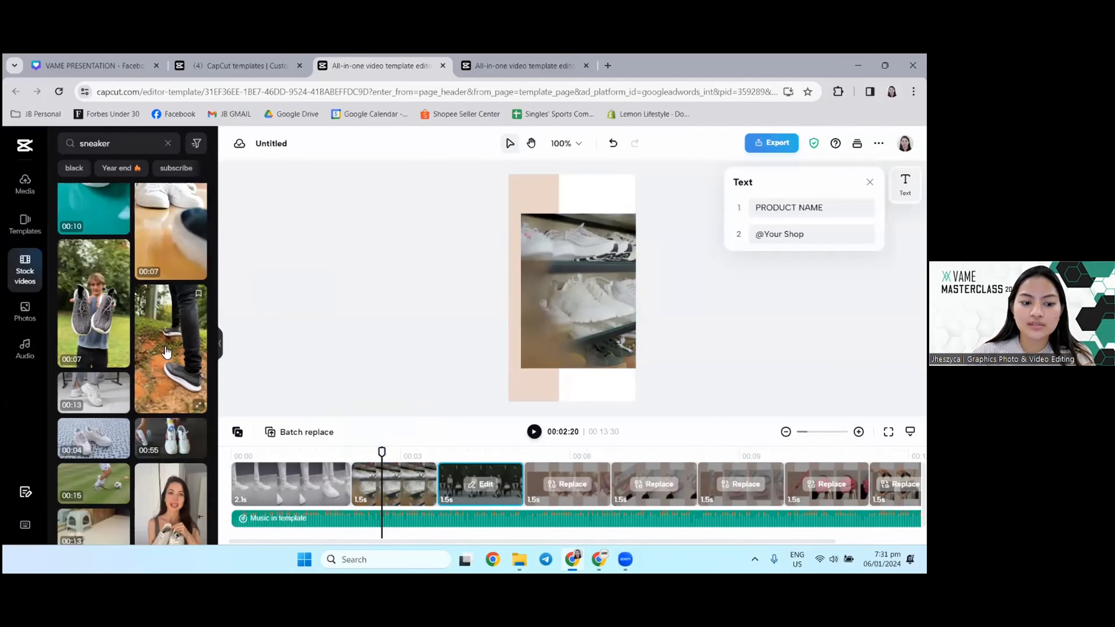
drag(80, 265, 567, 483)
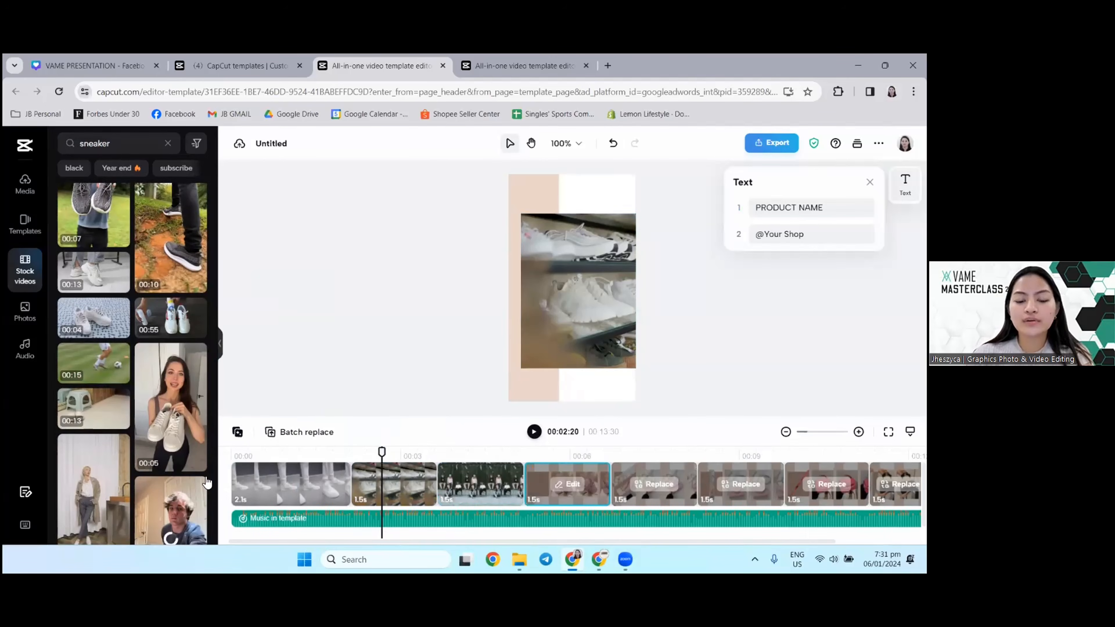
Step: Replace the fifth clip with the 3-second stock video of white sneakers worn with dark socks
scroll(130, 382, down, 10)
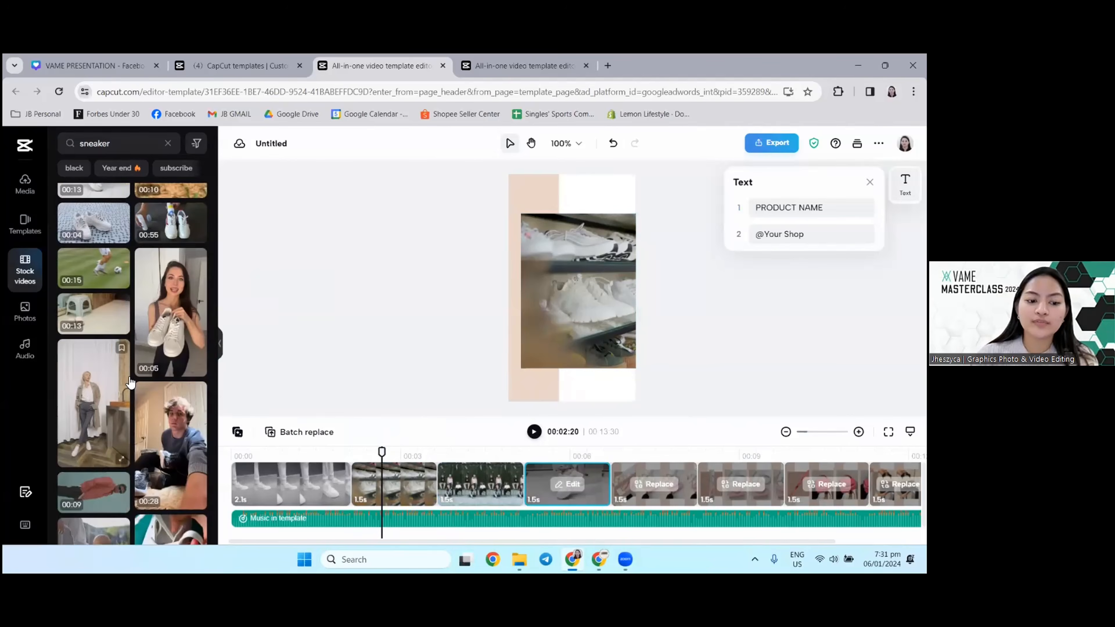
scroll(151, 318, down, 2)
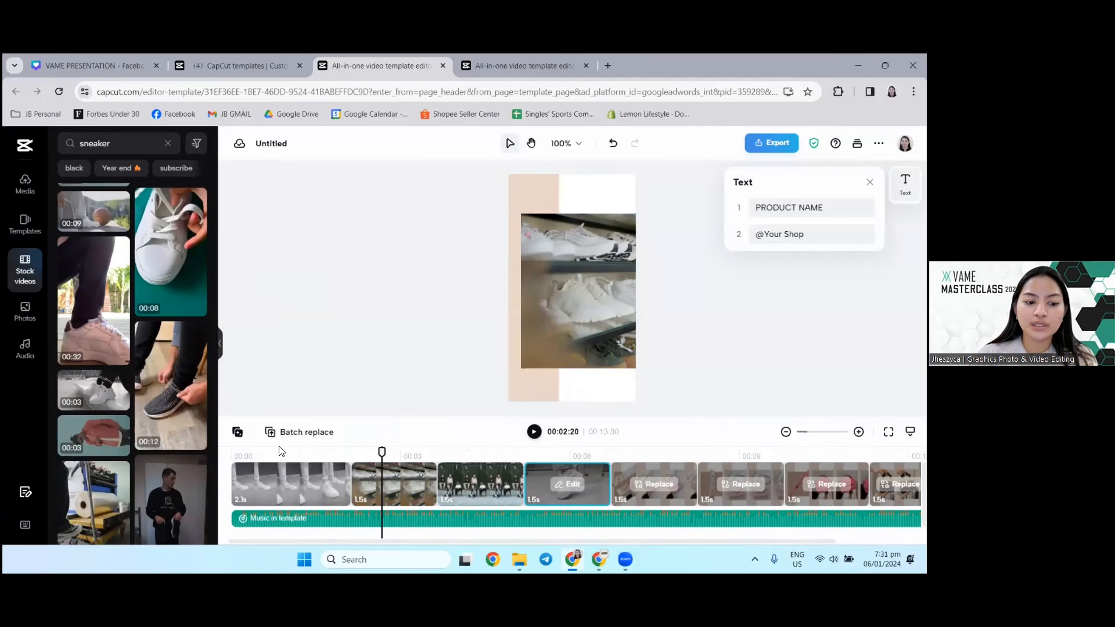
drag(88, 393, 636, 505)
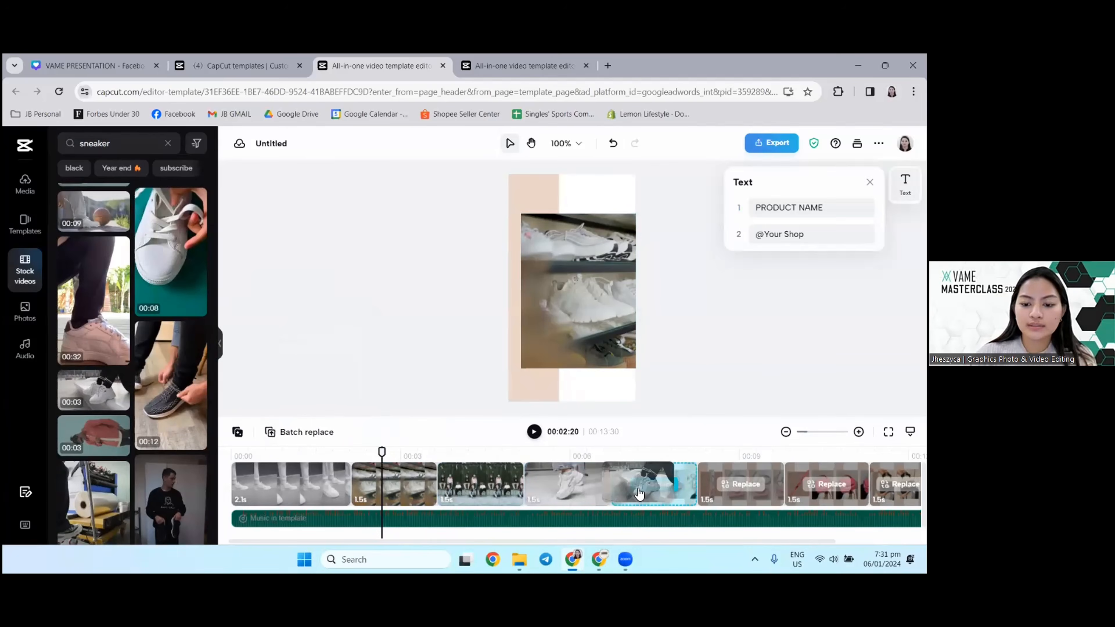
Step: Play the partly filled template from the start and pause at the seventh clip
scroll(99, 433, down, 5)
scroll(99, 432, down, 5)
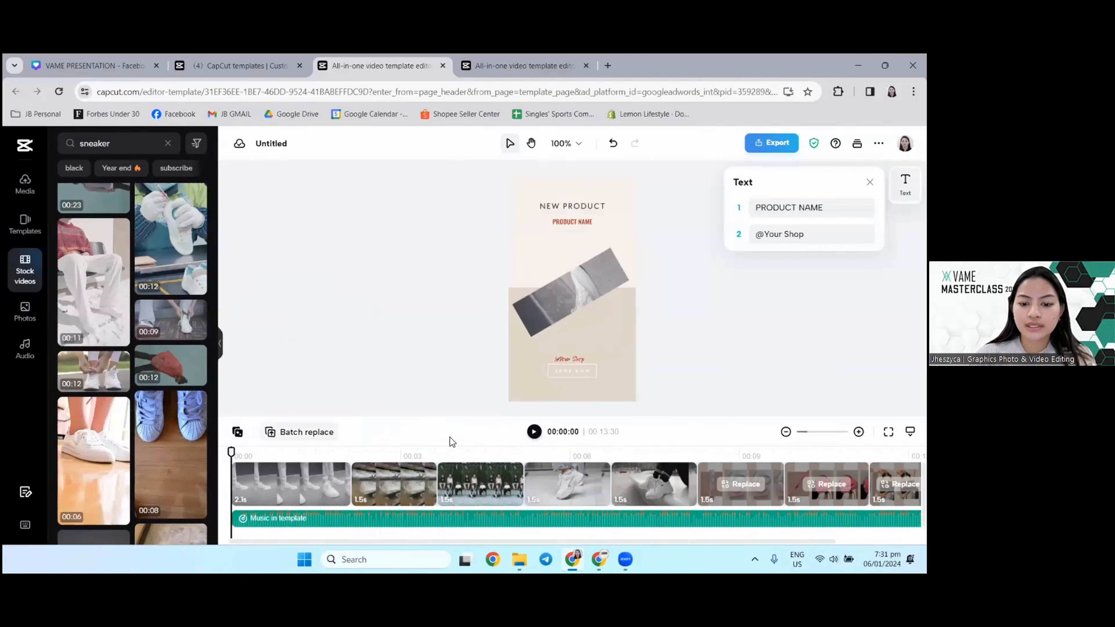
click(535, 436)
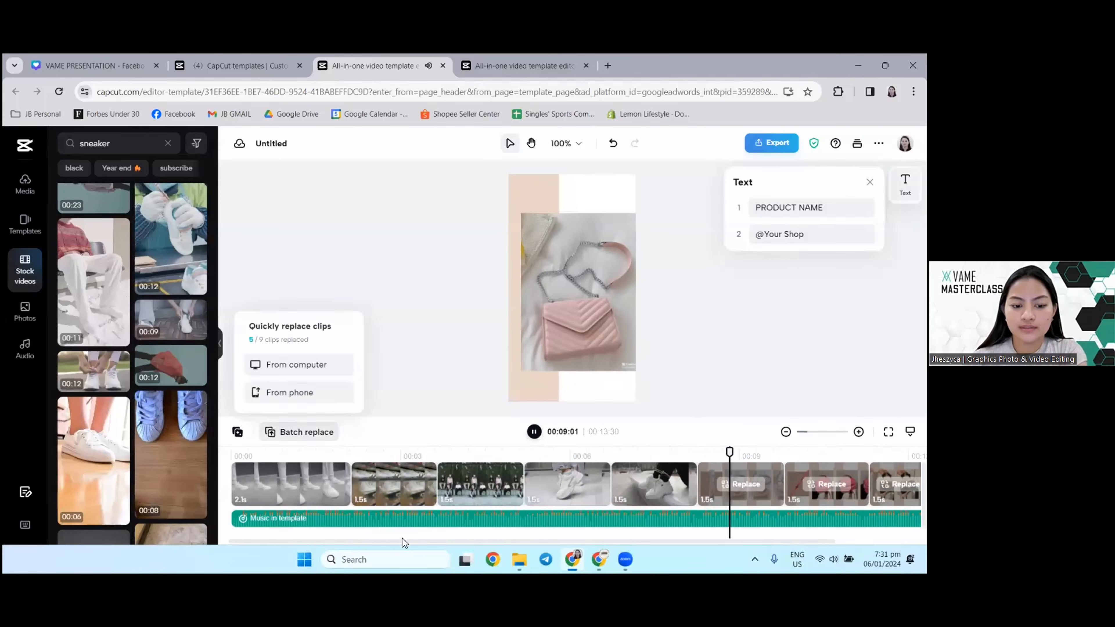
click(535, 432)
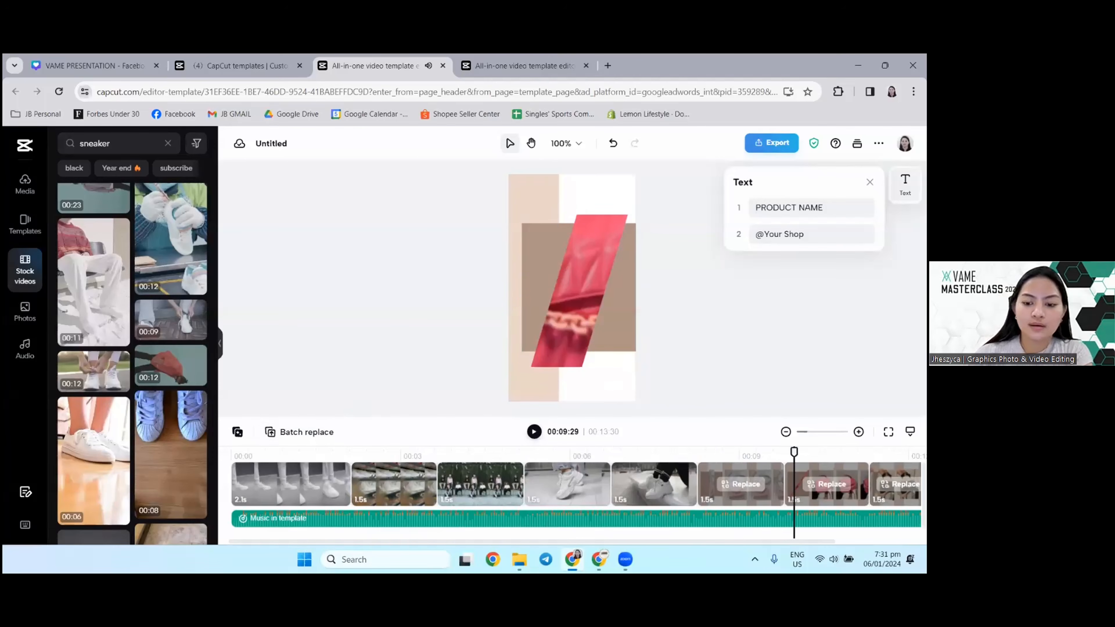
Step: Replace the third clip with the 14-second stock video of a person standing in a white outfit
click(432, 456)
scroll(127, 458, down, 6)
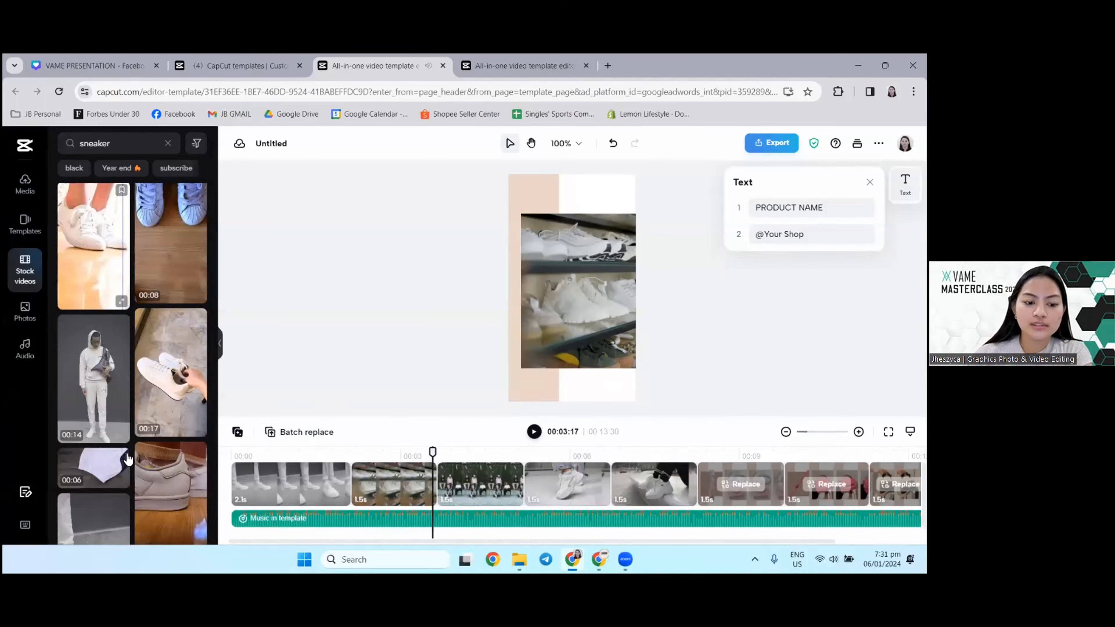
drag(92, 328, 436, 501)
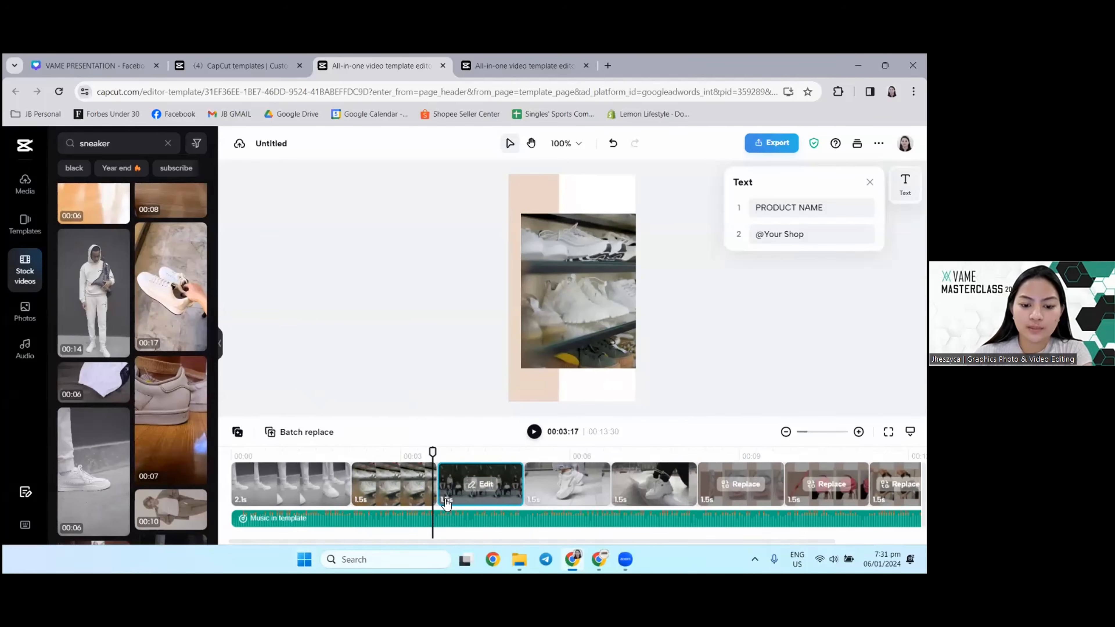
Step: Replace the sixth clip with the 6-second grey stock video of a person's feet in white sneakers
drag(432, 452, 688, 459)
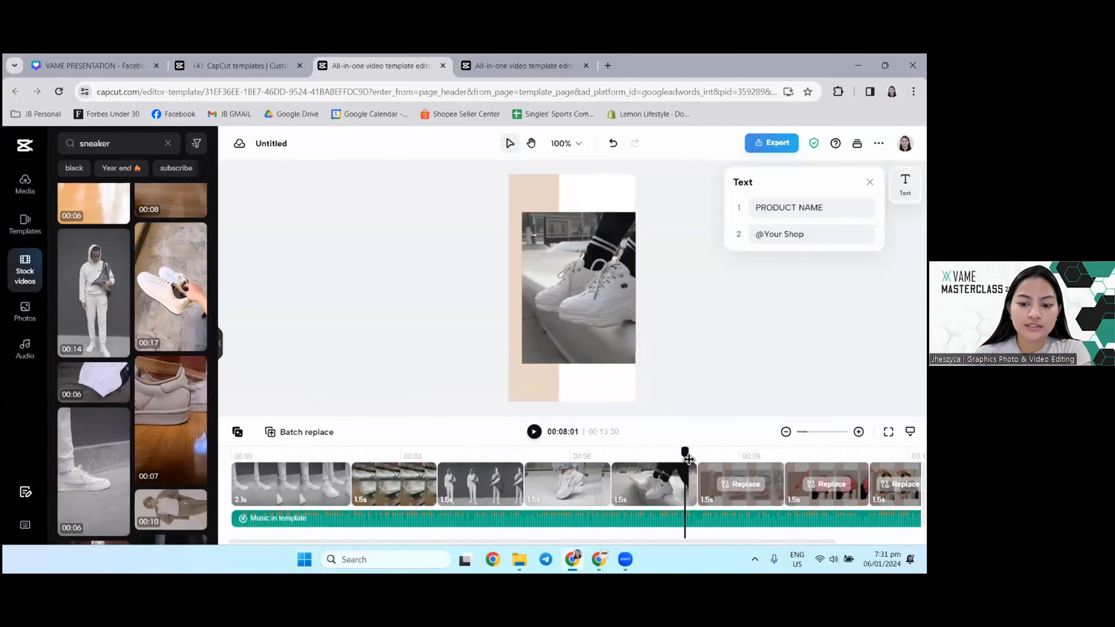
scroll(88, 369, down, 3)
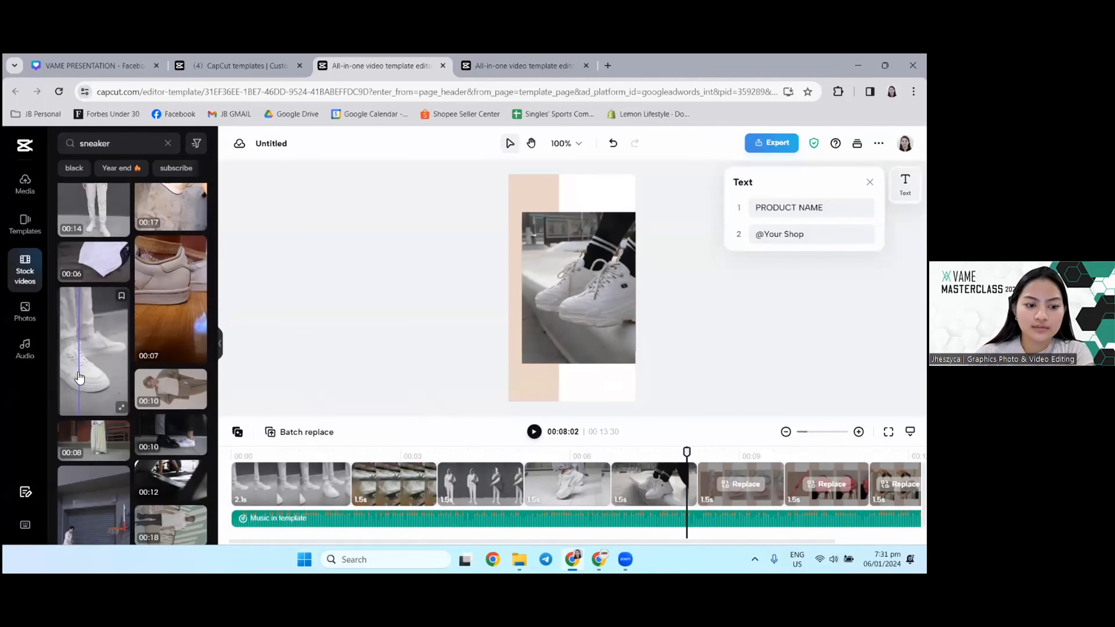
scroll(79, 378, down, 3)
drag(87, 249, 742, 491)
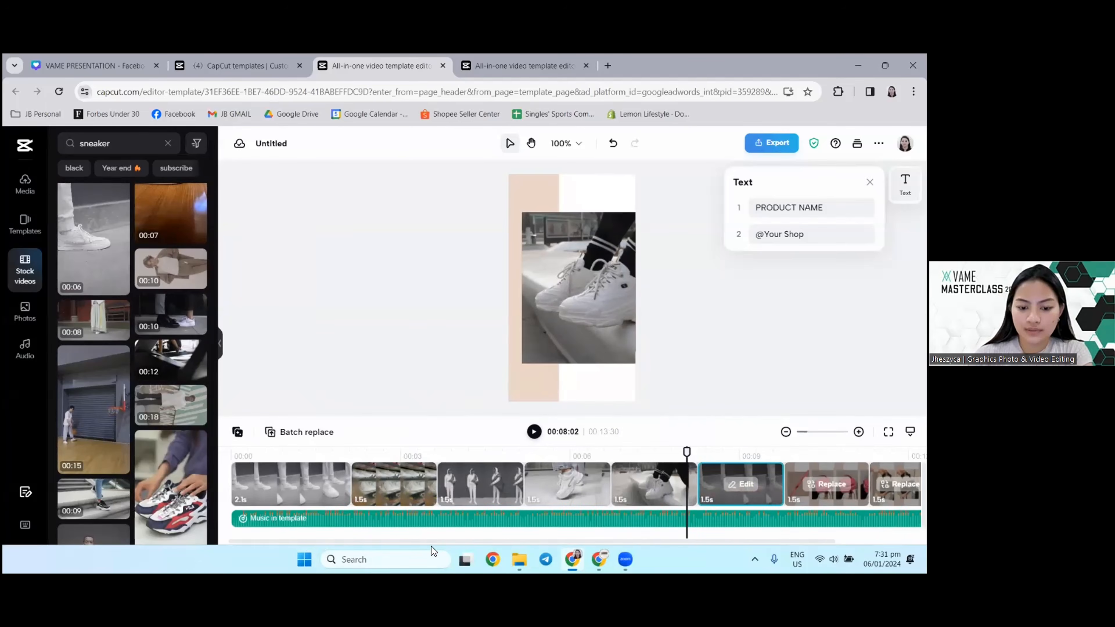
Step: Replace the seventh clip with the 13-second video of a man in a long coat and the eighth with the 2-second white sneaker video
drag(477, 543, 570, 543)
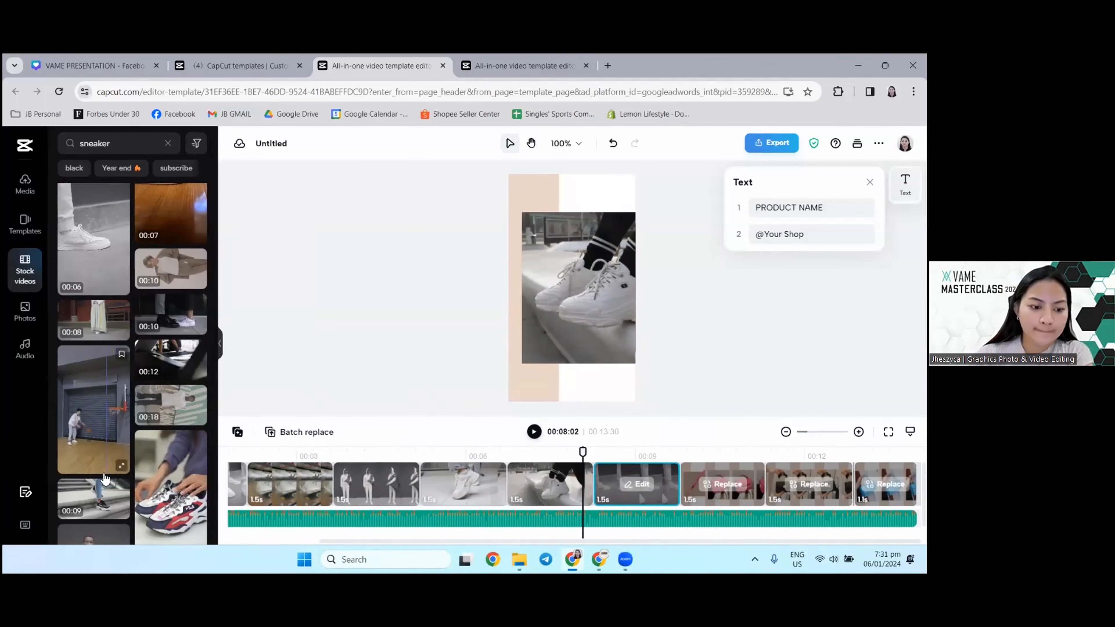
scroll(107, 433, down, 5)
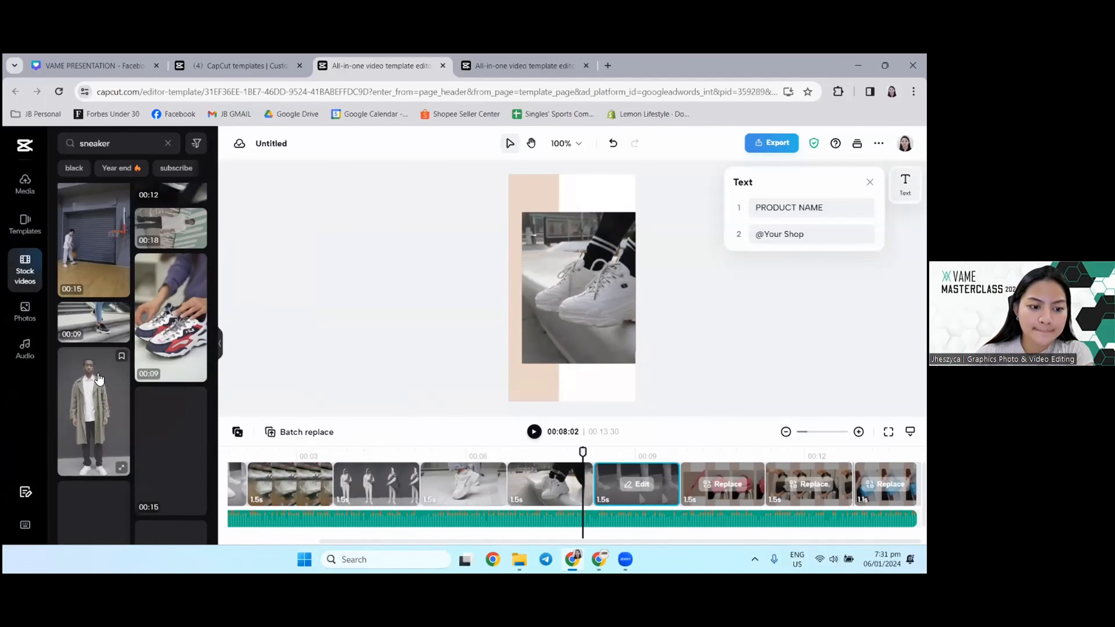
drag(122, 390, 748, 487)
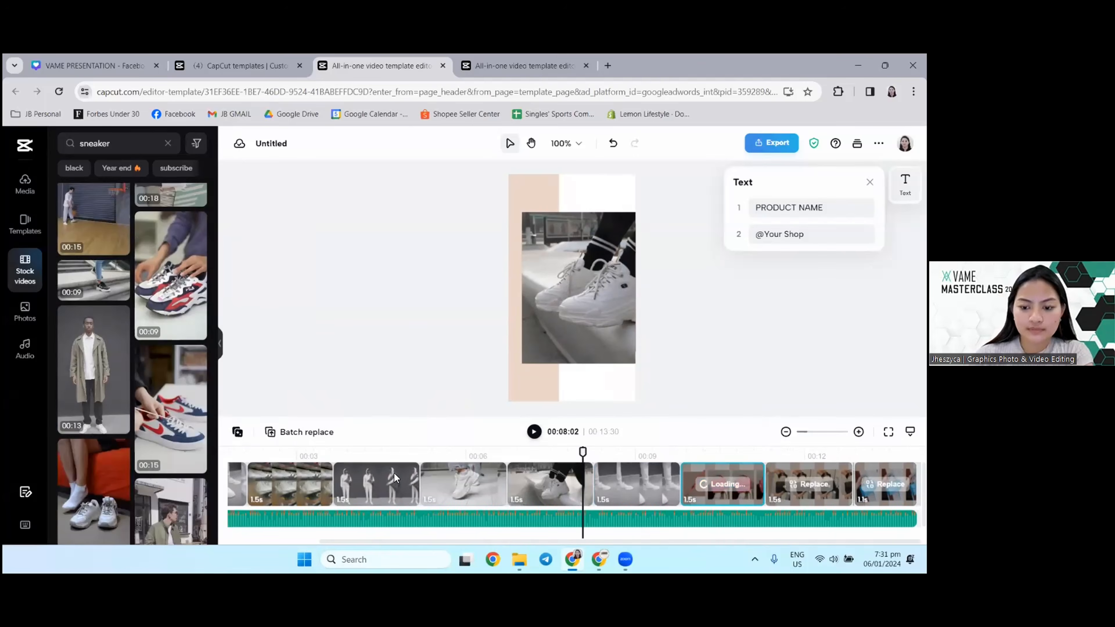
scroll(122, 483, down, 6)
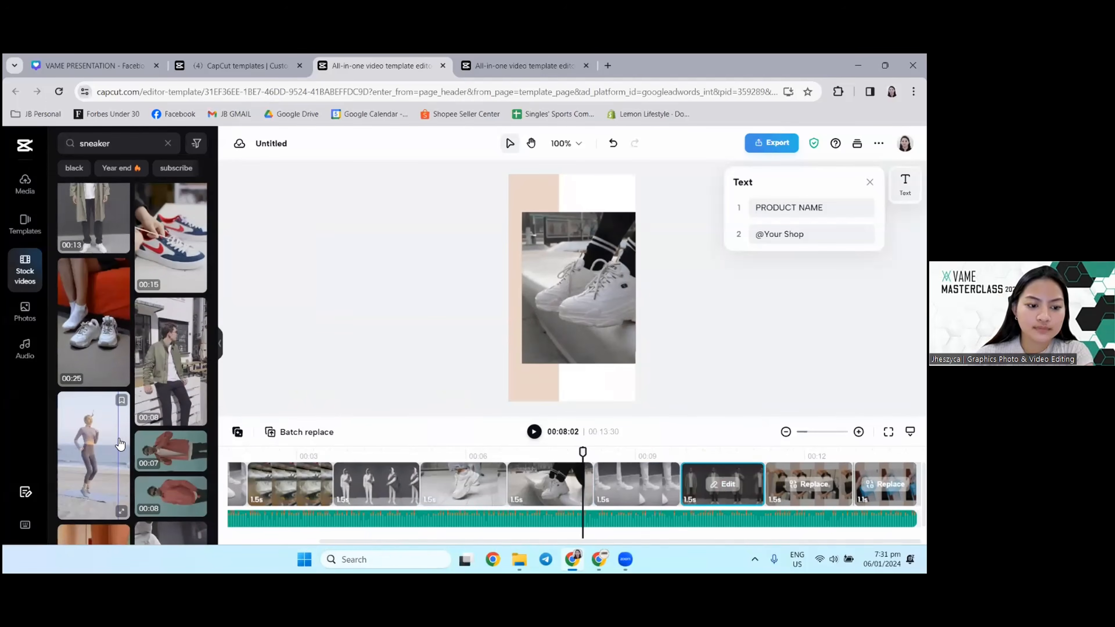
drag(171, 404, 803, 481)
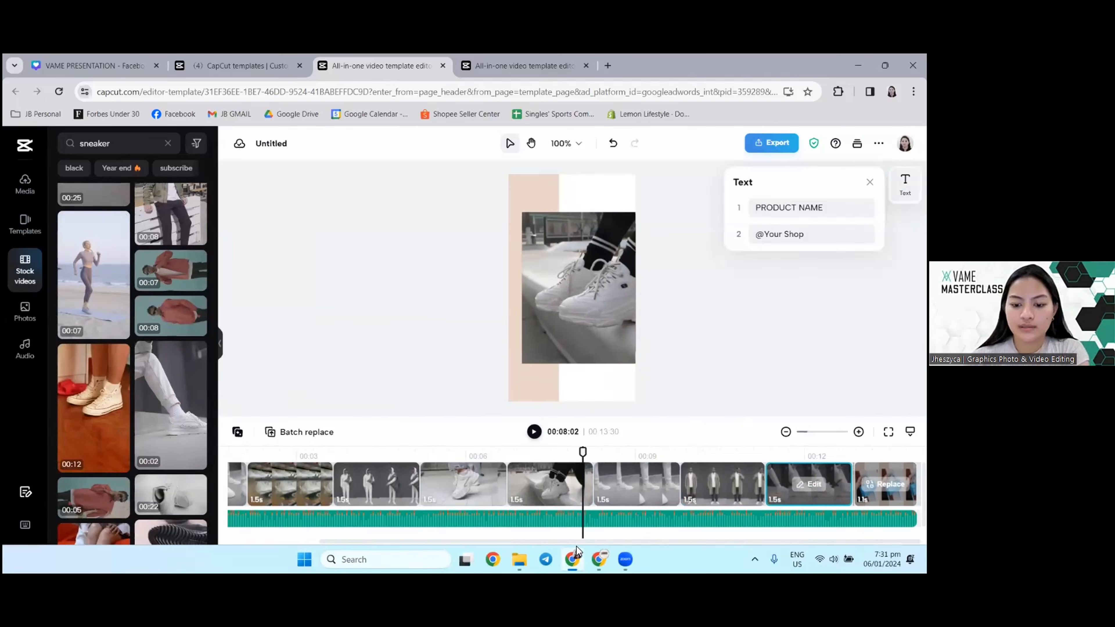
Step: Play the template from the start to its end and replace the last clip with the 22-second video of white sneakers
drag(554, 542, 456, 542)
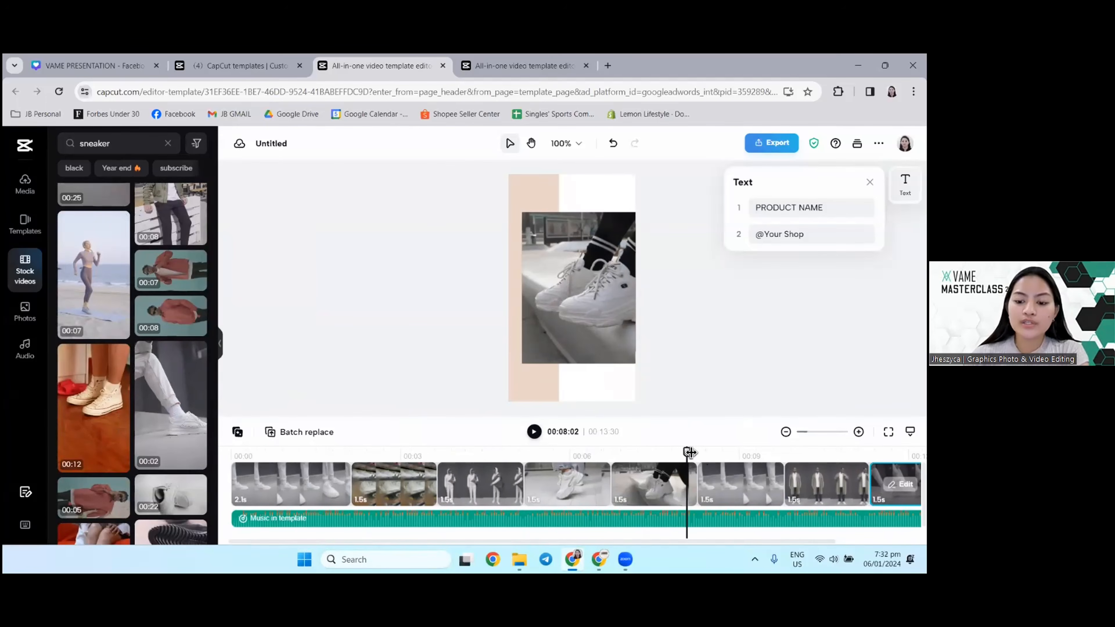
drag(687, 453, 222, 475)
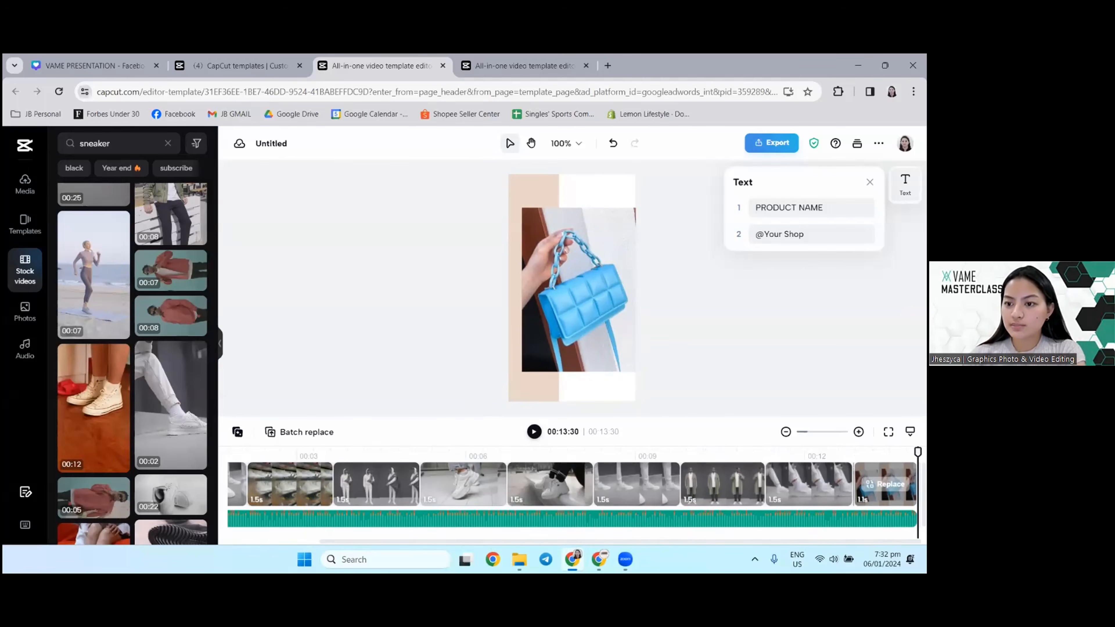
scroll(93, 408, down, 3)
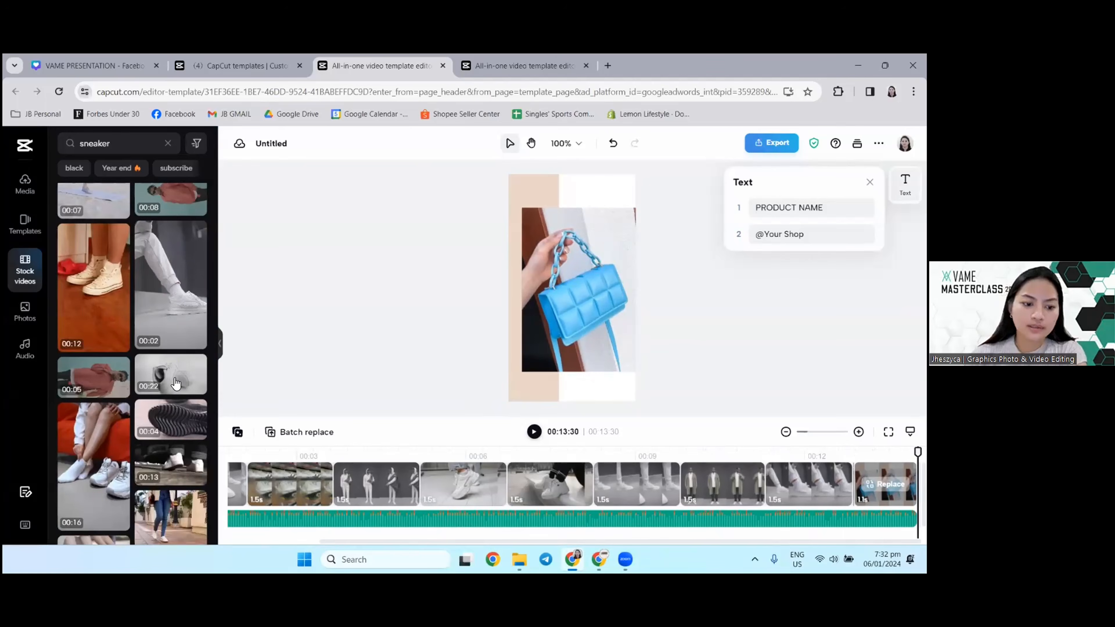
click(189, 373)
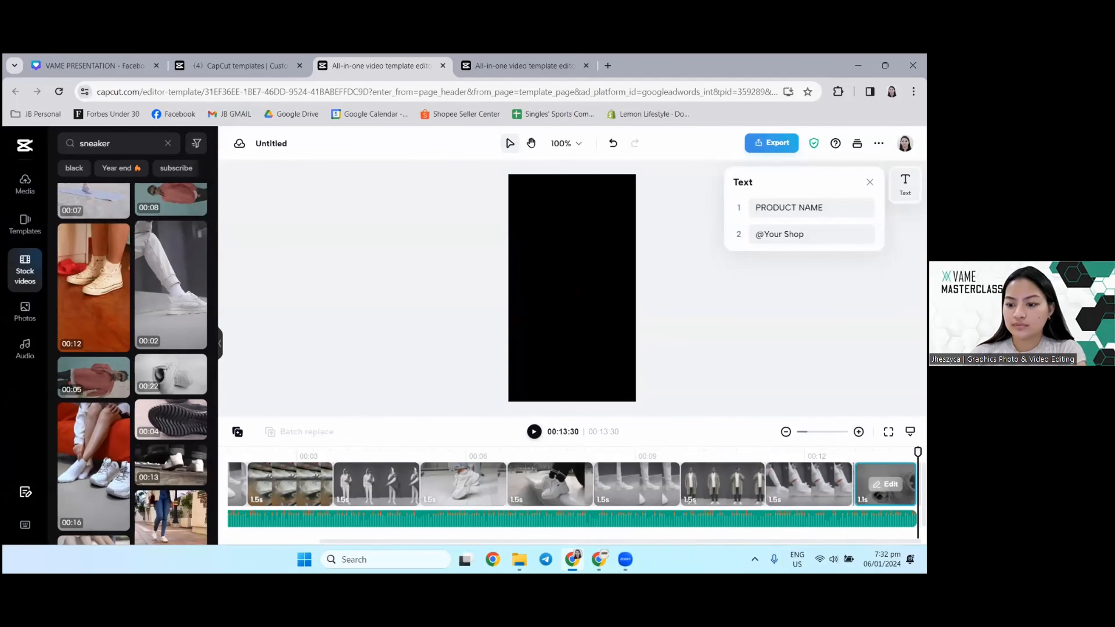
Step: Play the finished sneaker video in full screen to its end and return to the editor
click(888, 431)
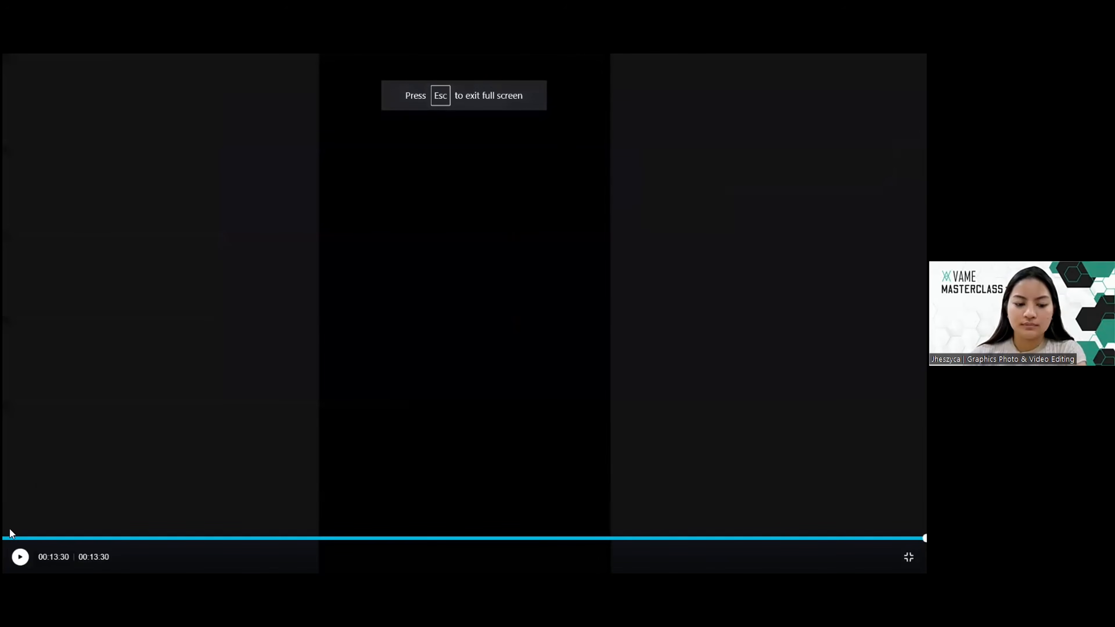
key(space)
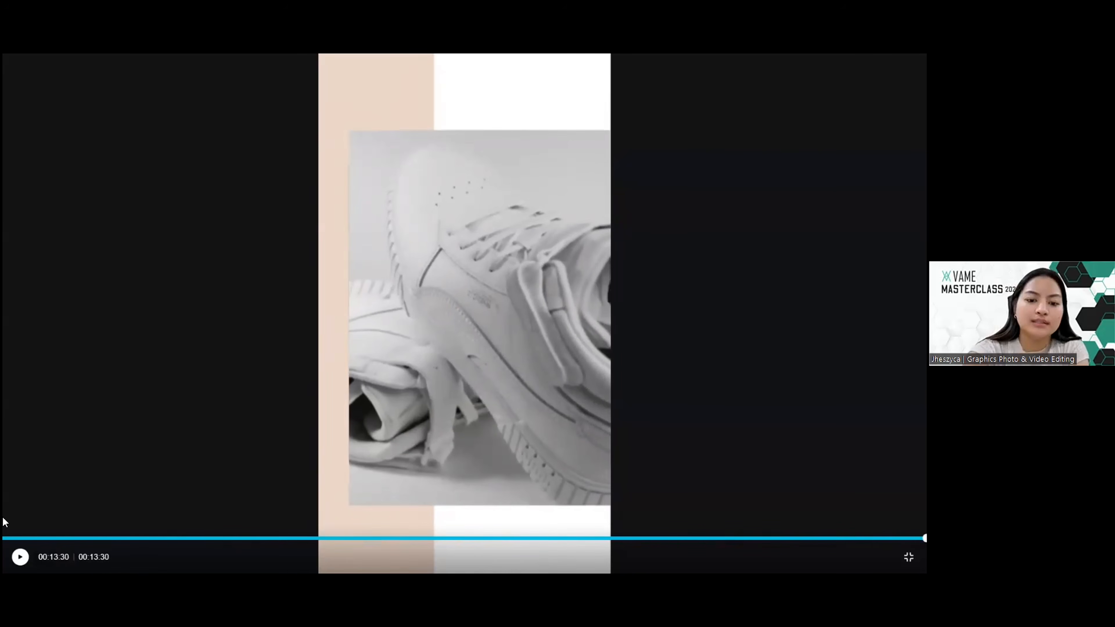
key(Escape)
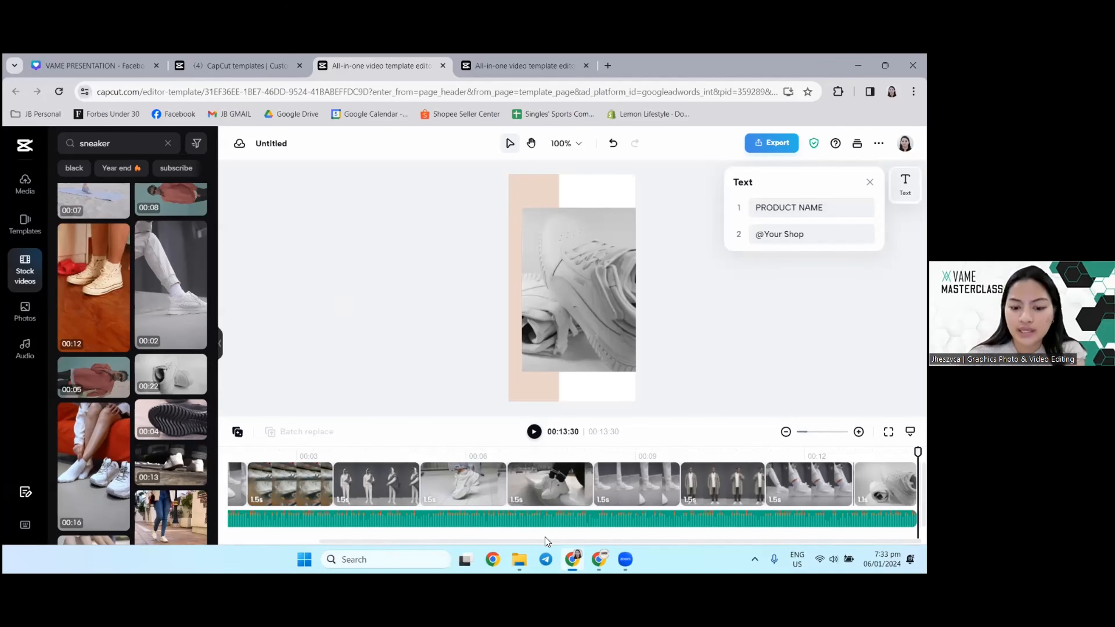
Step: Review the fashion video project and the product template search results, and return to the sneaker video project
drag(546, 542, 378, 543)
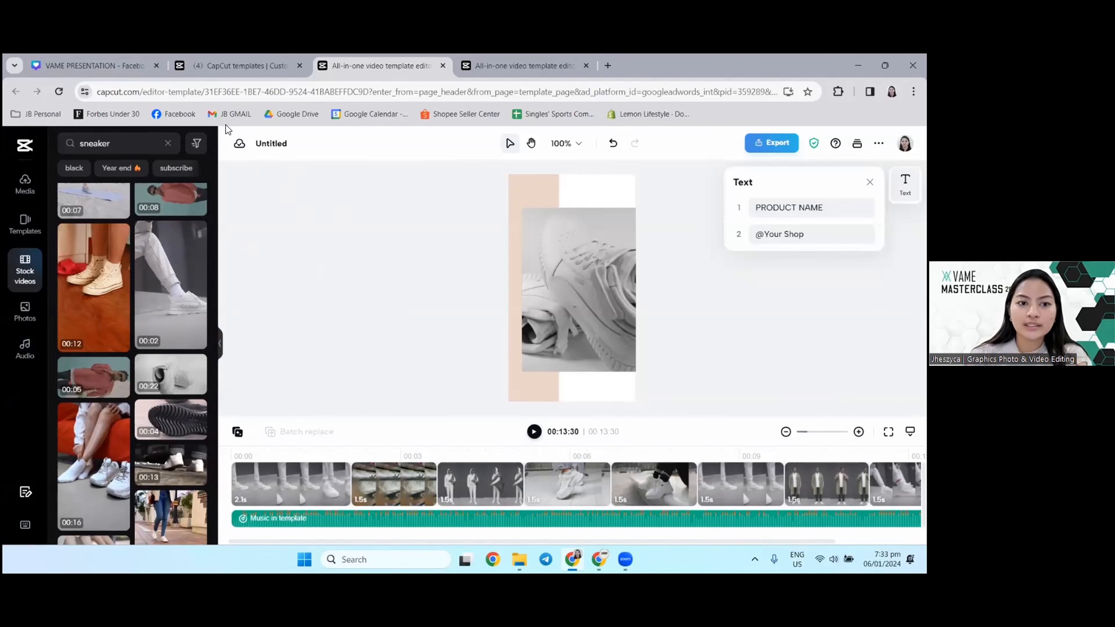
click(504, 61)
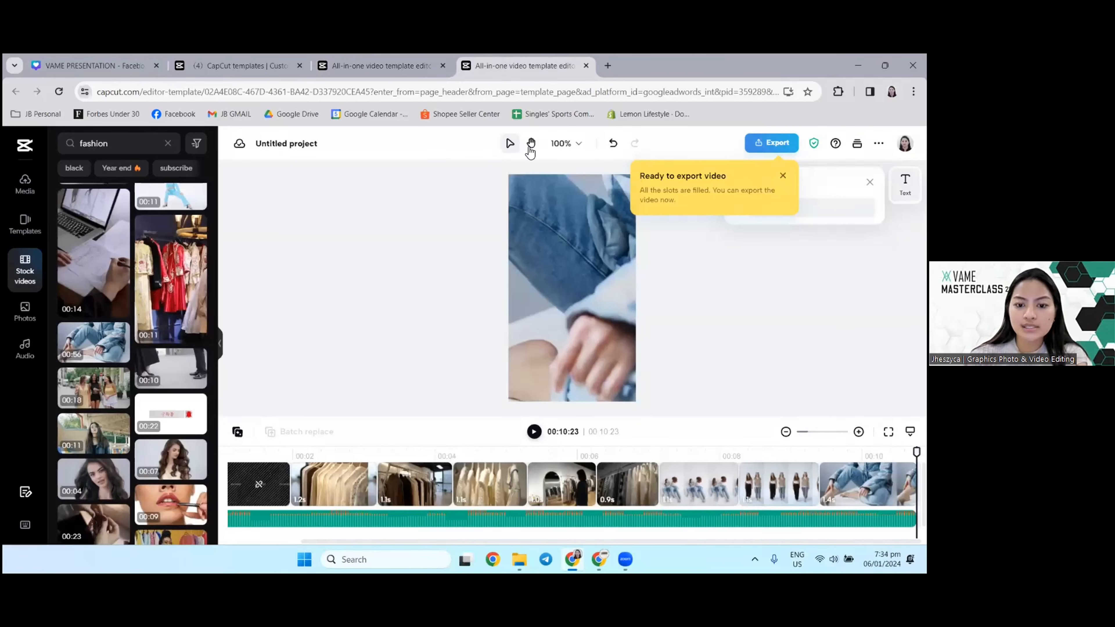
click(399, 65)
click(211, 65)
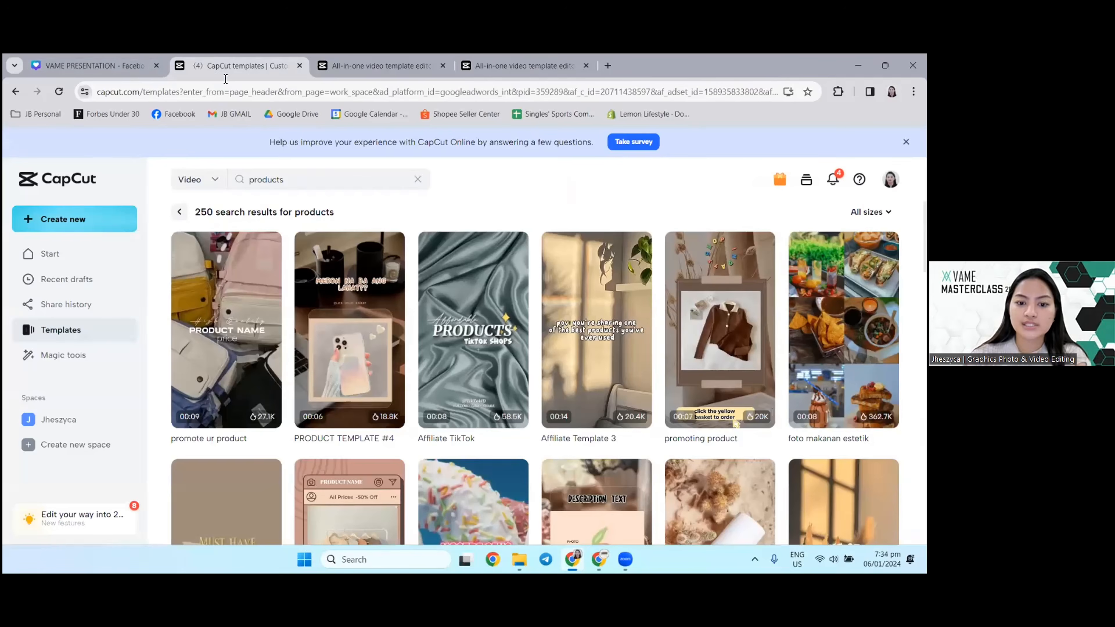
scroll(472, 282, down, 1)
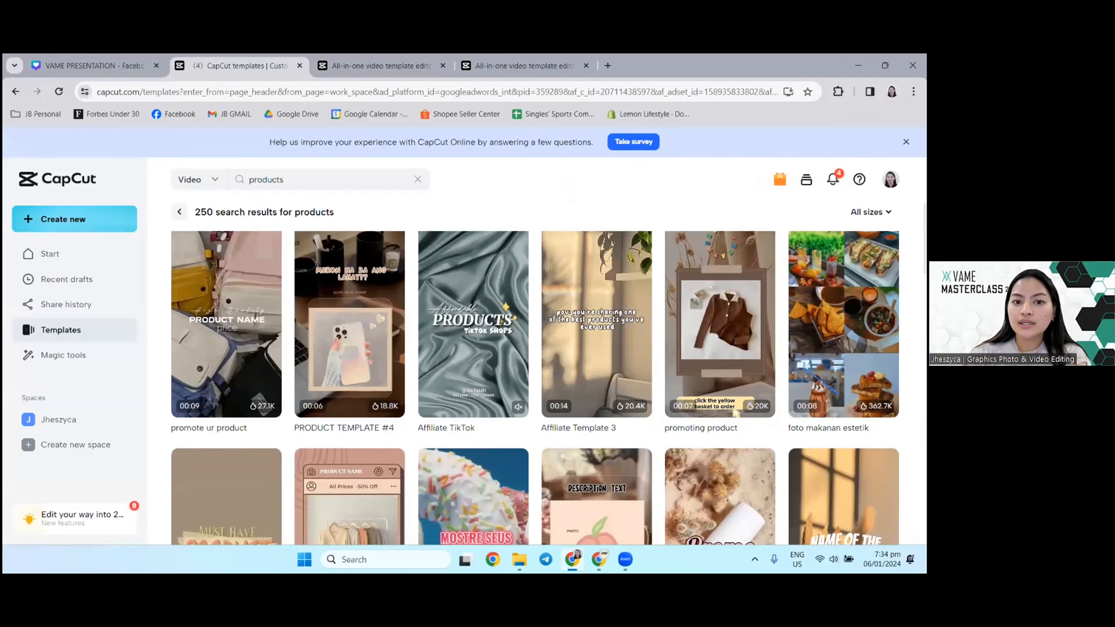
click(381, 65)
Step: Switch to the On-The-Spot Reel design in Canva and examine the gap between the 5.0-second and 6.0-second clips
click(599, 560)
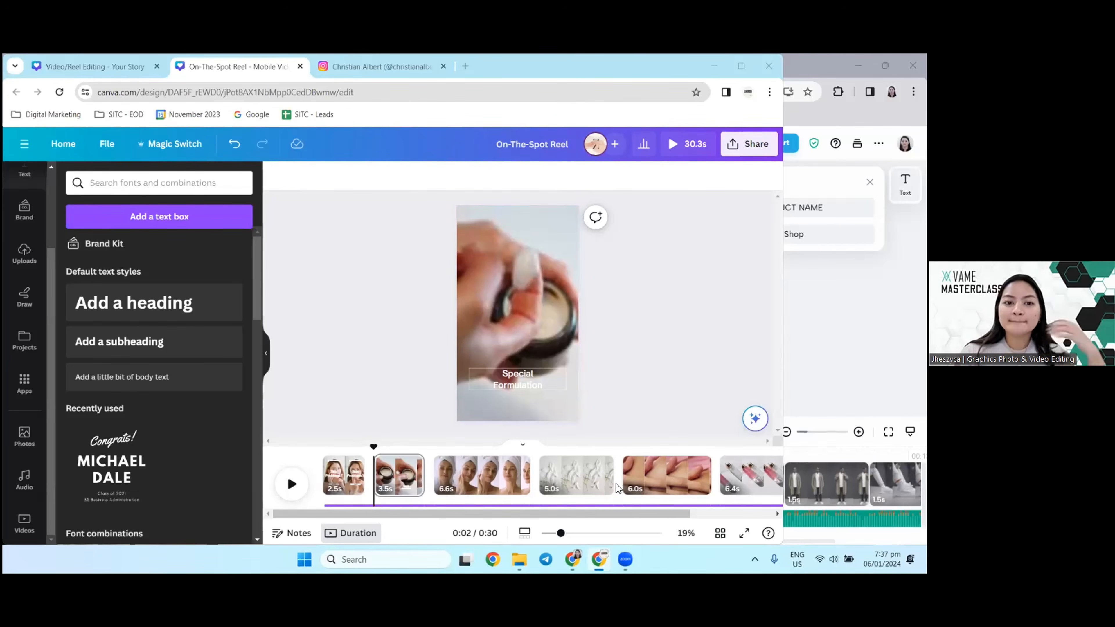
mouse_move(615, 484)
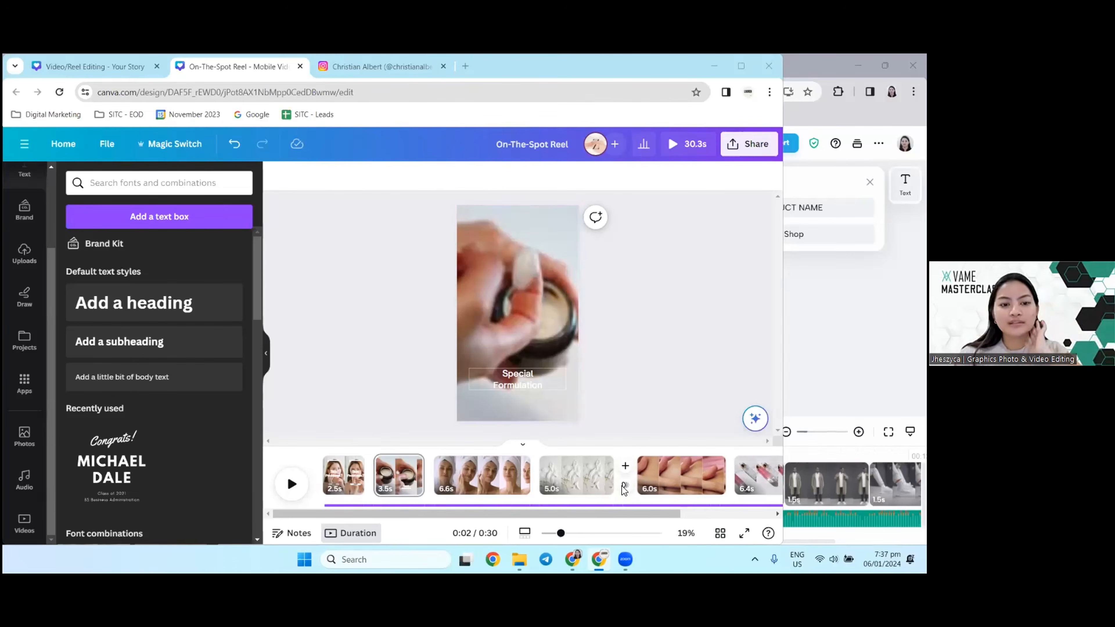